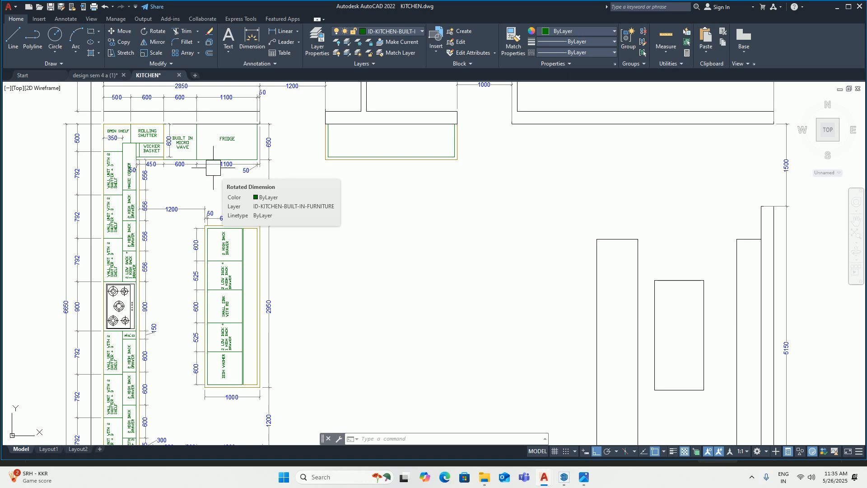
scroll(135, 131, "down", 2)
middle_click_drag(124, 209, 167, 149)
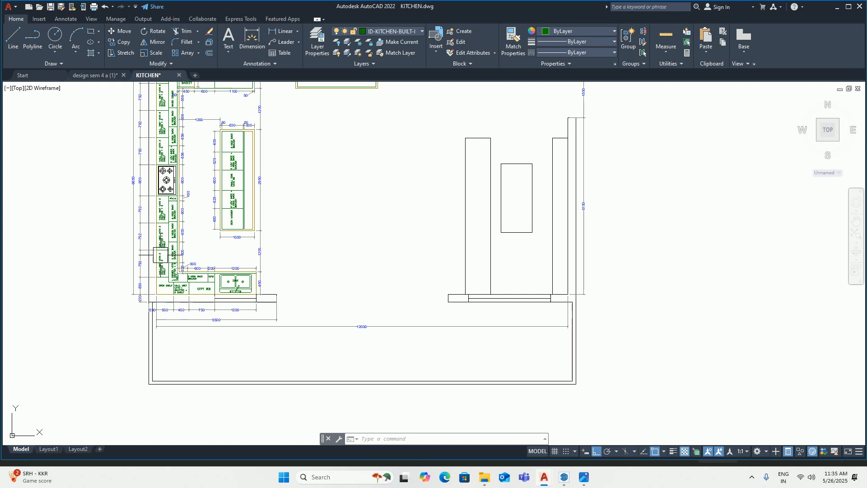
middle_click_drag(257, 309, 363, 228)
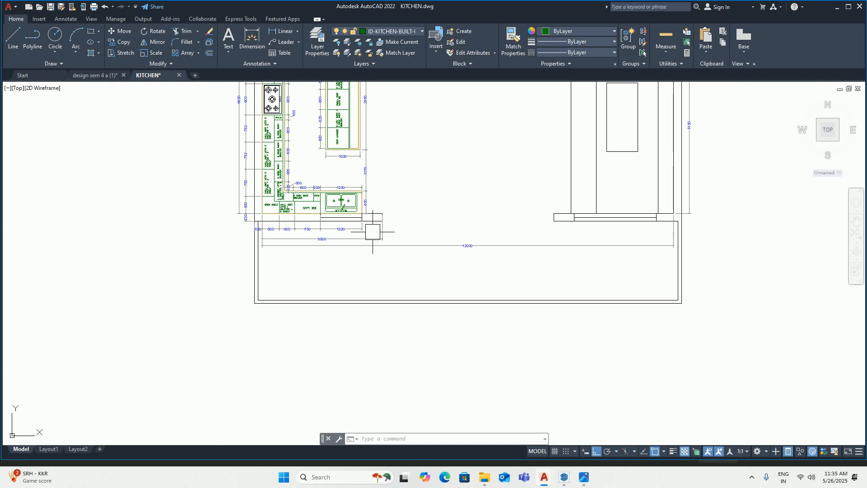
middle_click_drag(378, 202, 402, 296)
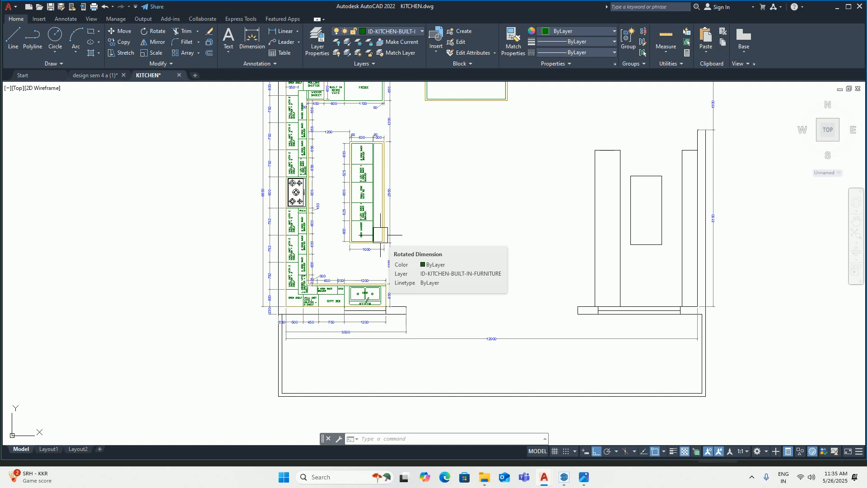
type("c")
key("Return")
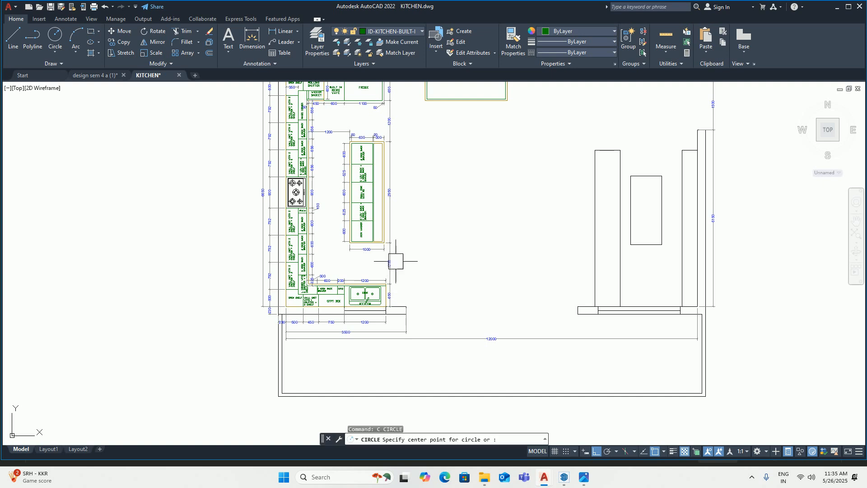
scroll(382, 191, "up", 4)
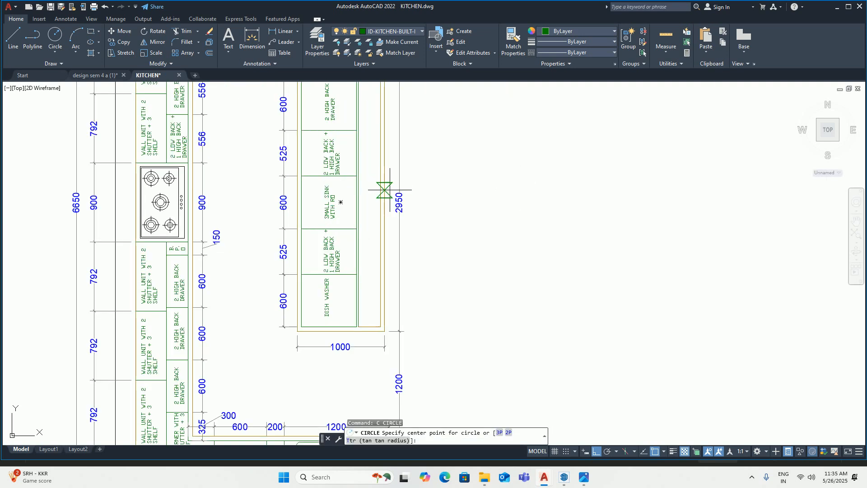
scroll(387, 160, "down", 2)
middle_click_drag(387, 159, 379, 246)
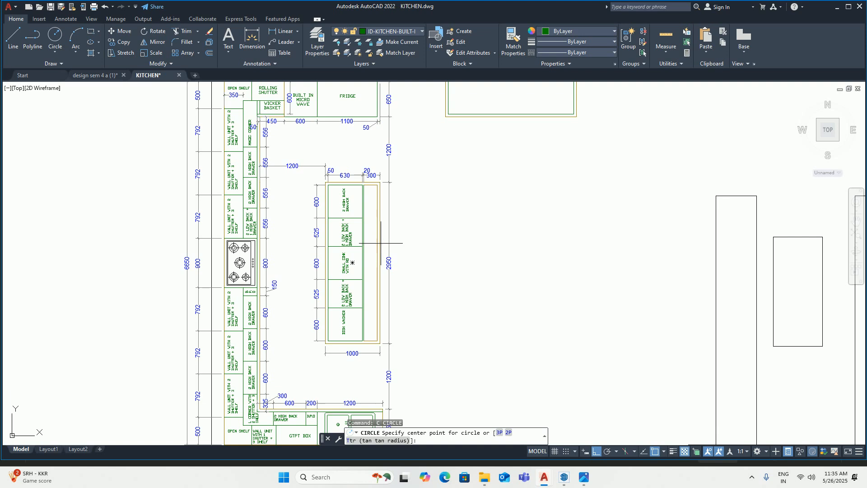
scroll(387, 253, "up", 4)
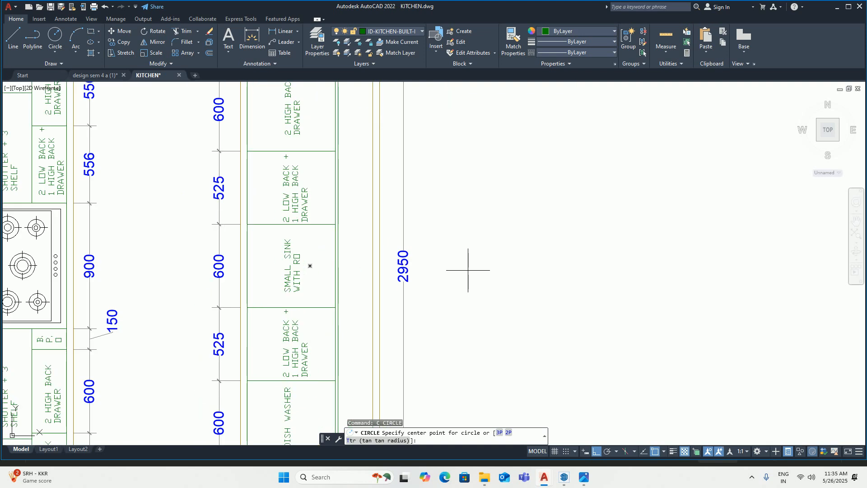
key("Escape")
Step: Enable object snap tracking in the drafting settings
type("ds")
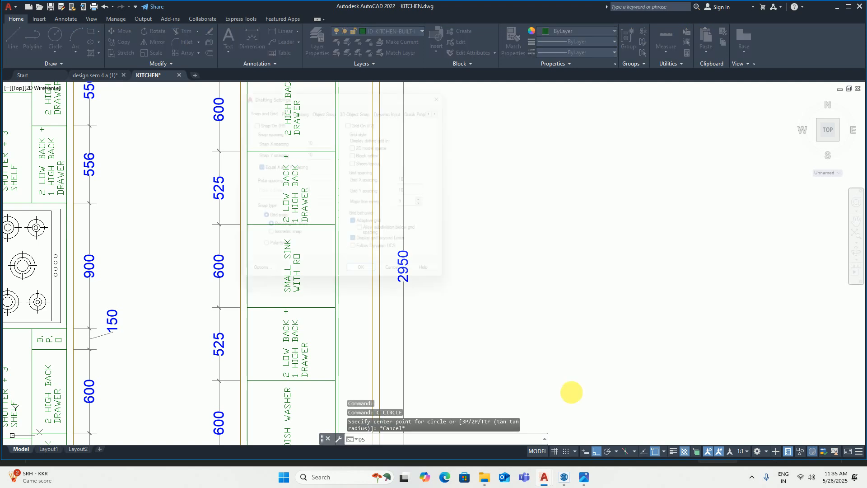
key("Return")
left_click(324, 106)
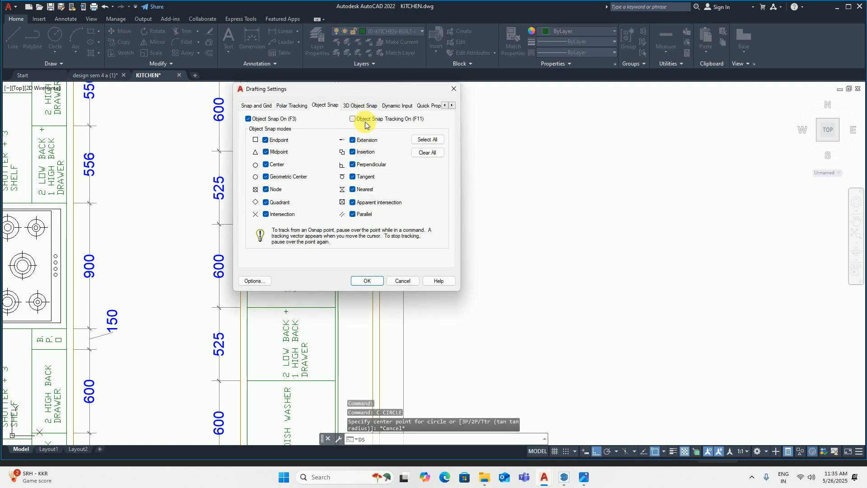
left_click(352, 119)
left_click(367, 280)
Step: Draw a circle with a radius of 150 to the right of the kitchen island, aligned with the island's vertical midpoint
middle_click_drag(410, 293, 377, 325)
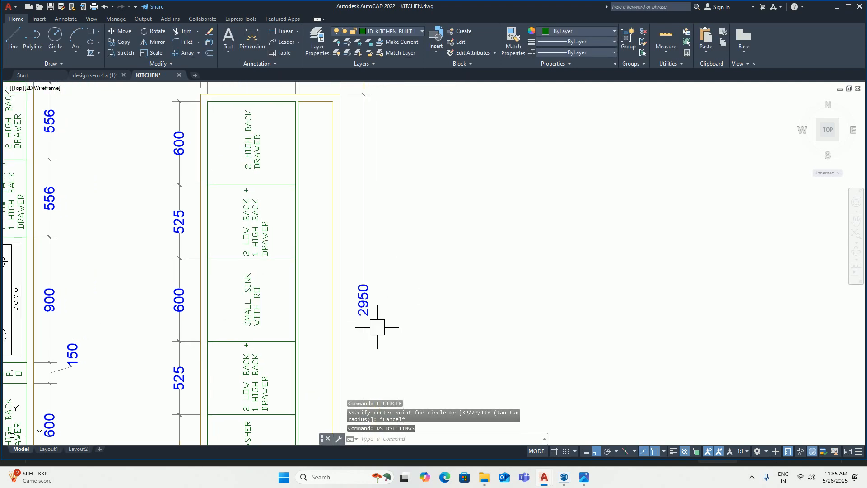
type("c")
key("Return")
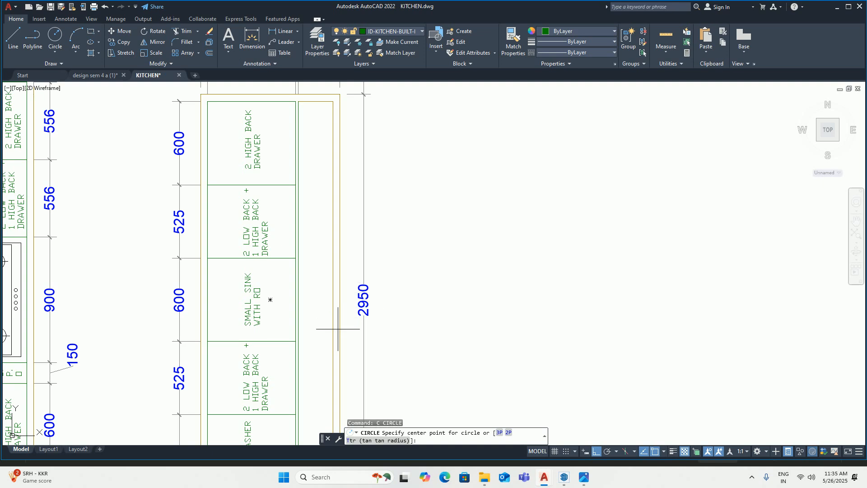
left_click(441, 299)
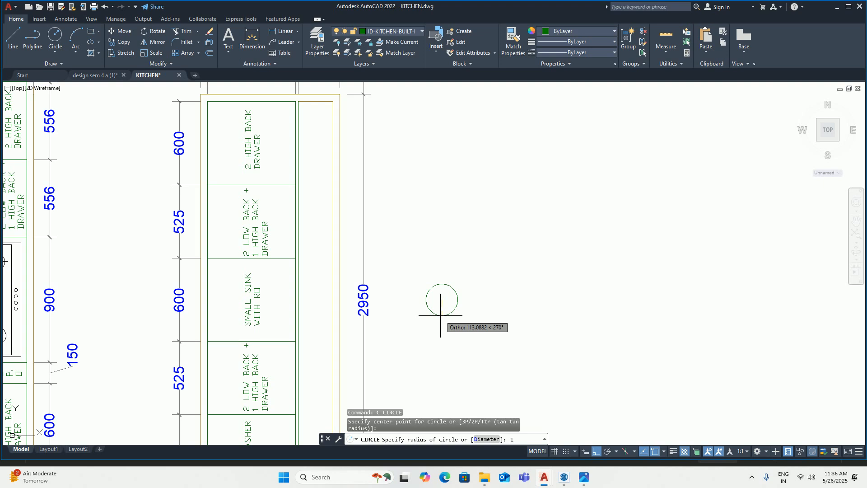
key("Return")
Step: Set the circle's radius to 100
left_click(462, 300)
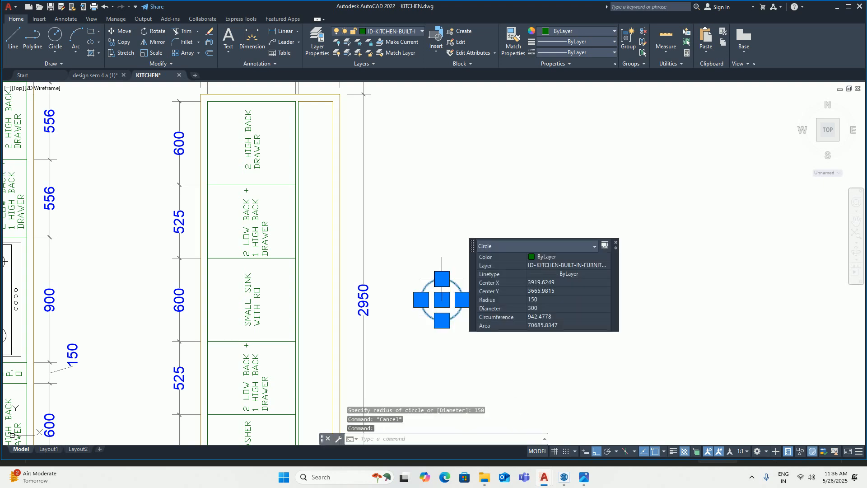
left_click(546, 301)
type("1")
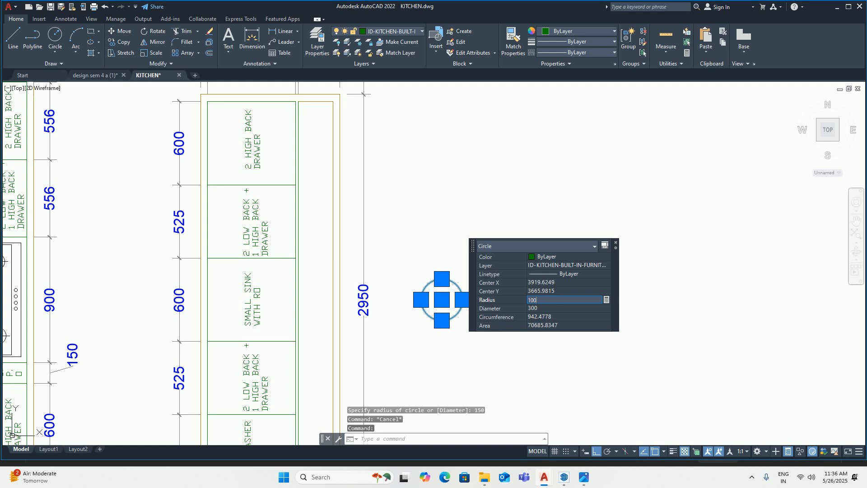
type("00")
key("Return")
key("Escape")
key("Escape")
Step: Draw a closed triangle of lines inside the circle through its upper, left and lower quadrant points
scroll(451, 299, "up", 4)
middle_click_drag(456, 300, 496, 288)
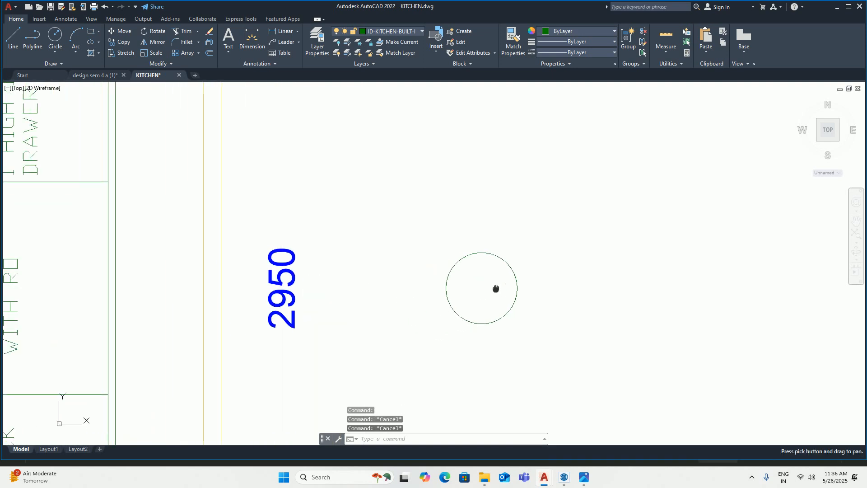
scroll(495, 288, "down", 4)
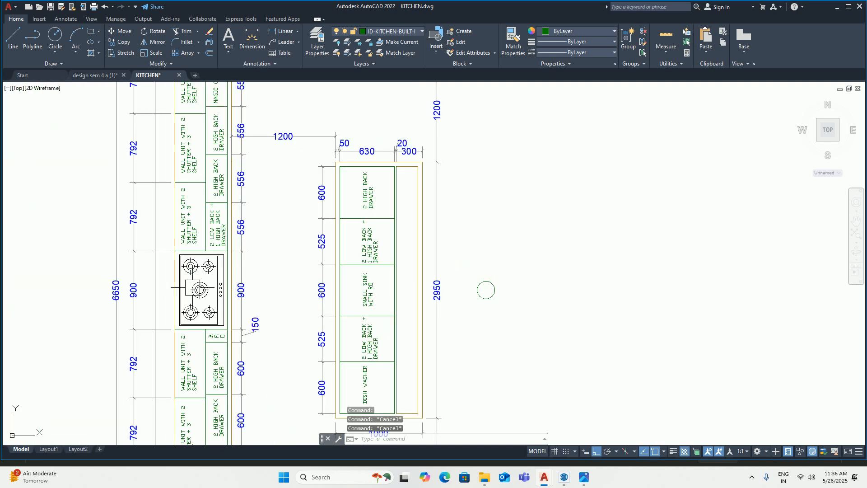
scroll(456, 289, "up", 2)
type("L")
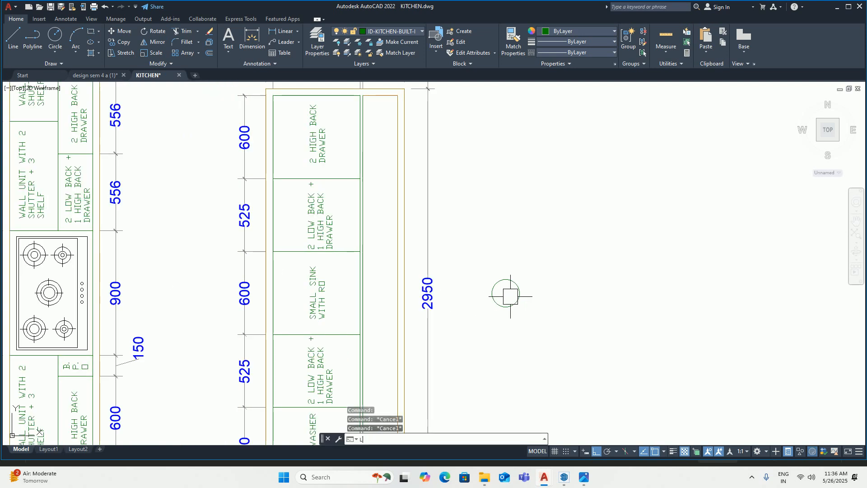
key("Return")
scroll(510, 296, "up", 2)
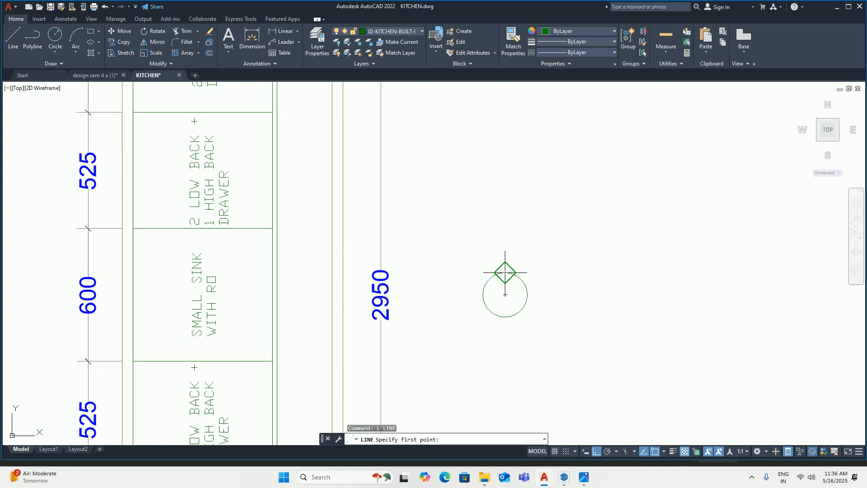
left_click(505, 272)
left_click(483, 294)
left_click(505, 316)
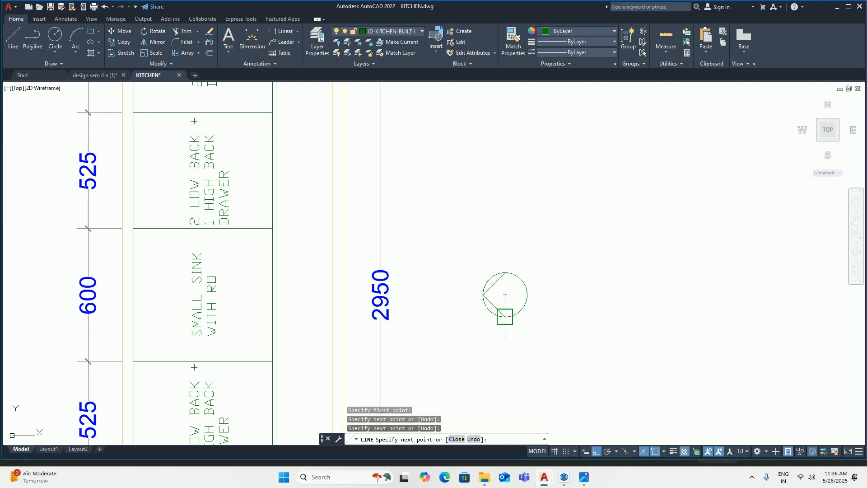
left_click(505, 272)
key("Escape")
Step: Delete the three triangle lines inside the circle
scroll(502, 296, "up", 3)
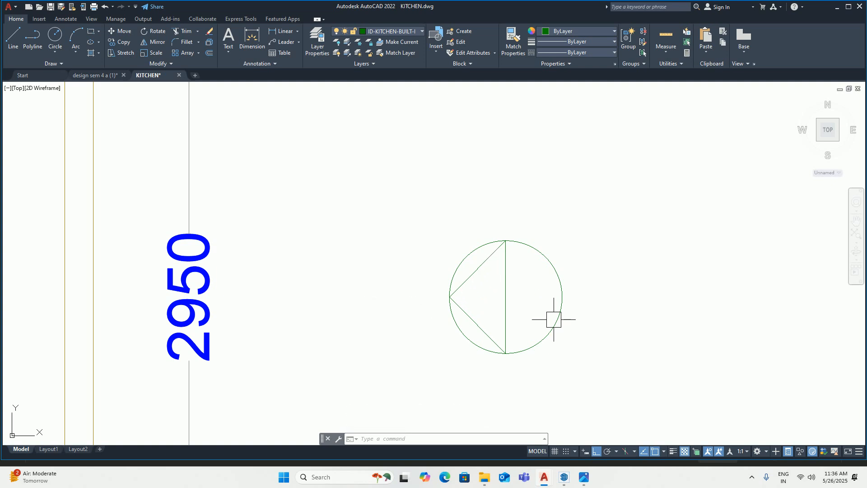
scroll(519, 322, "up", 2)
left_click(529, 326)
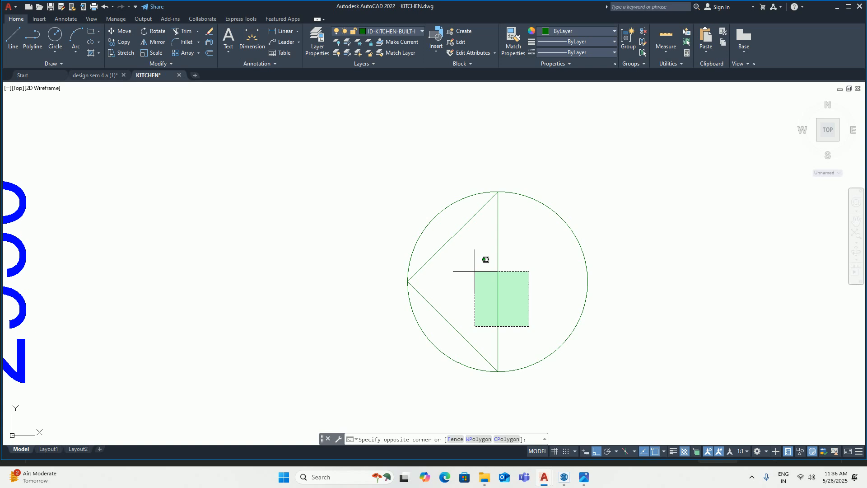
left_click(450, 238)
key("Delete")
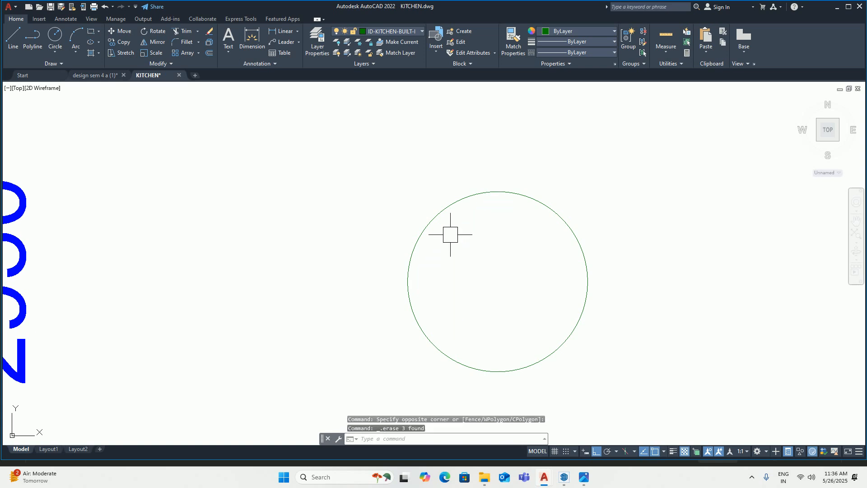
Step: Draw a vertical line 50 long upward from the circle's upper quadrant point
type("l")
key("Return")
left_click(498, 192)
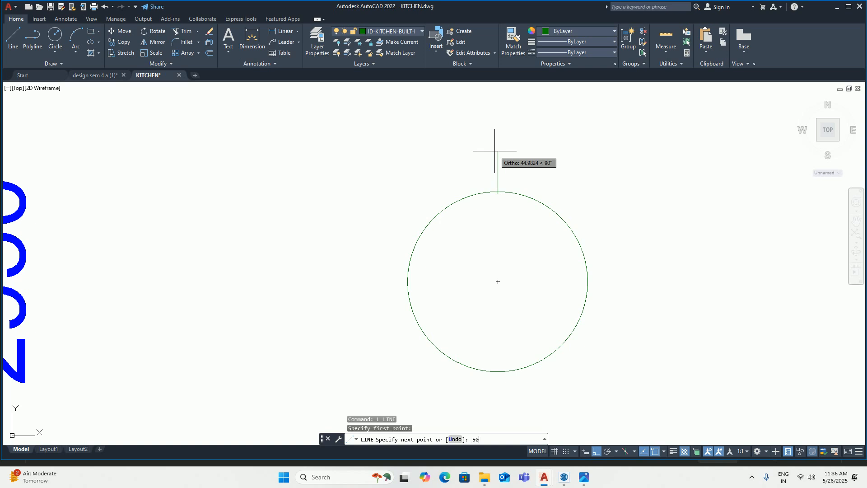
key("Return")
key("Return")
Step: Draw a line 50 outward from the circle's left quadrant point, continuing diagonally to the free end of the vertical line
key("Return")
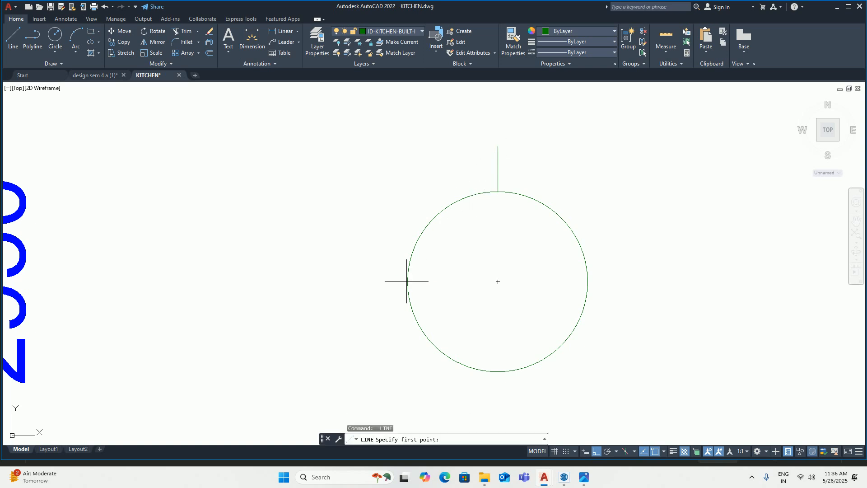
left_click(407, 281)
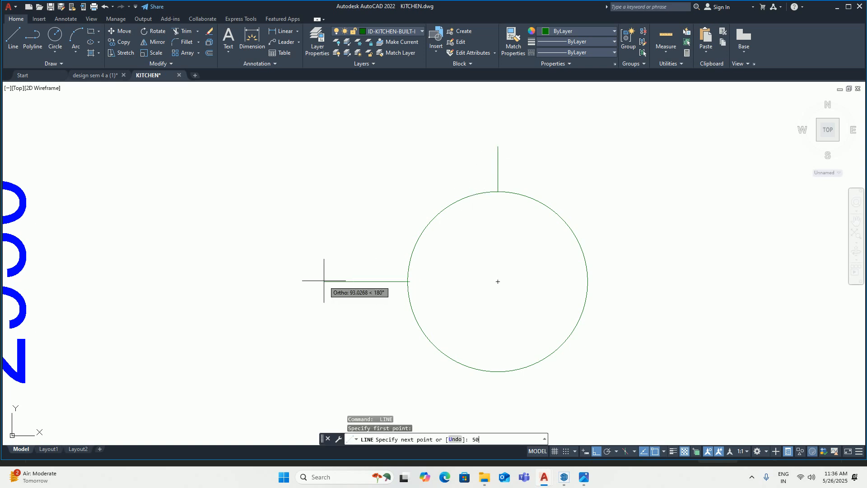
type("50")
key("Return")
left_click(497, 146)
key("Escape")
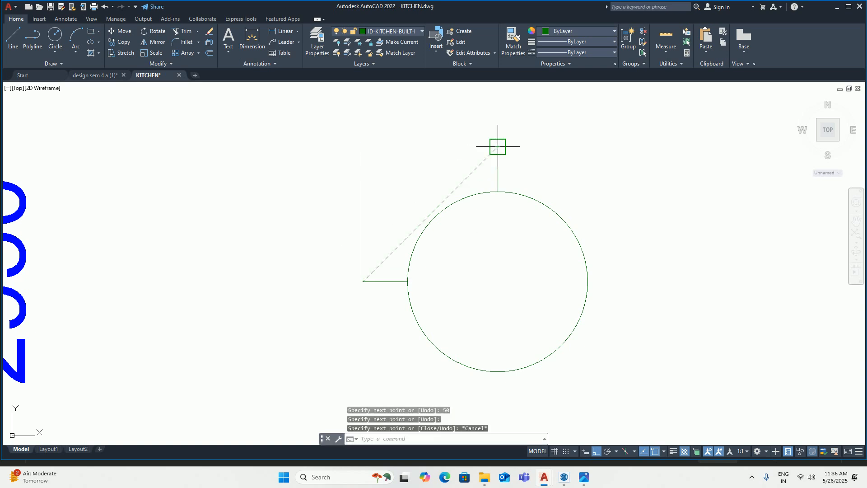
Step: Mirror the vertical and diagonal lines to below the circle about the horizontal axis through the arrow tip, keeping the originals
type("mi")
key("Return")
left_click(532, 120)
left_click(429, 189)
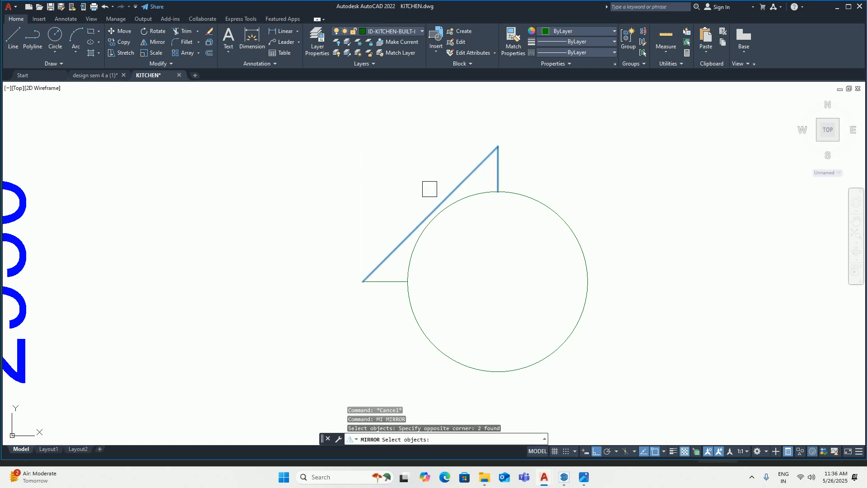
key("Return")
left_click(362, 281)
left_click(343, 289)
key("Return")
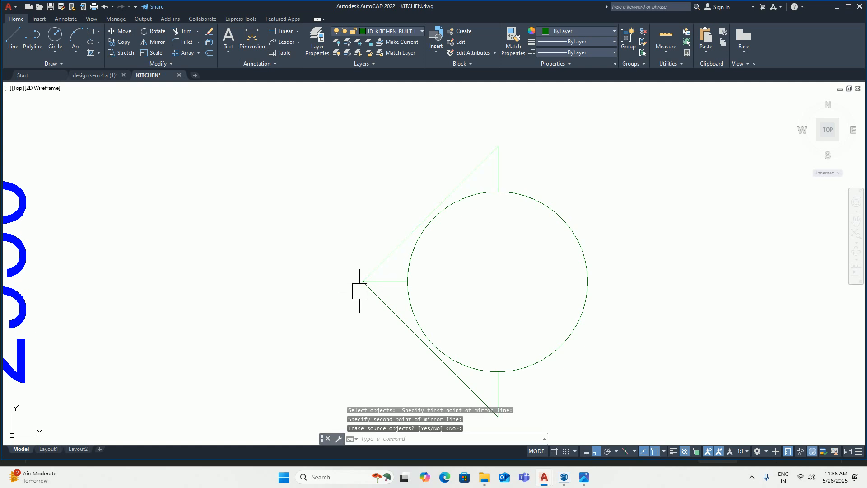
key("Escape")
Step: Delete the short horizontal line between the arrow tip and the circle
scroll(370, 288, "up", 4)
left_click(401, 273)
scroll(401, 266, "down", 4)
key("Delete")
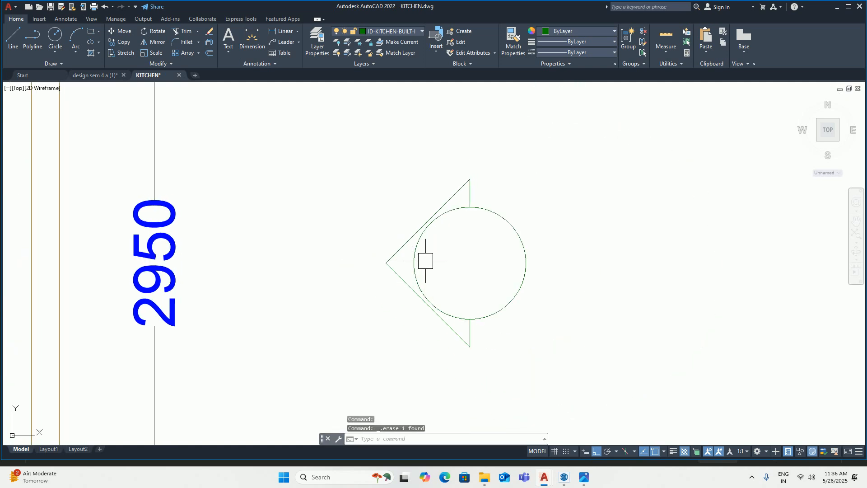
Step: Draw a horizontal diameter line across the circle from its left to its right quadrant point
middle_click_drag(425, 257, 410, 204)
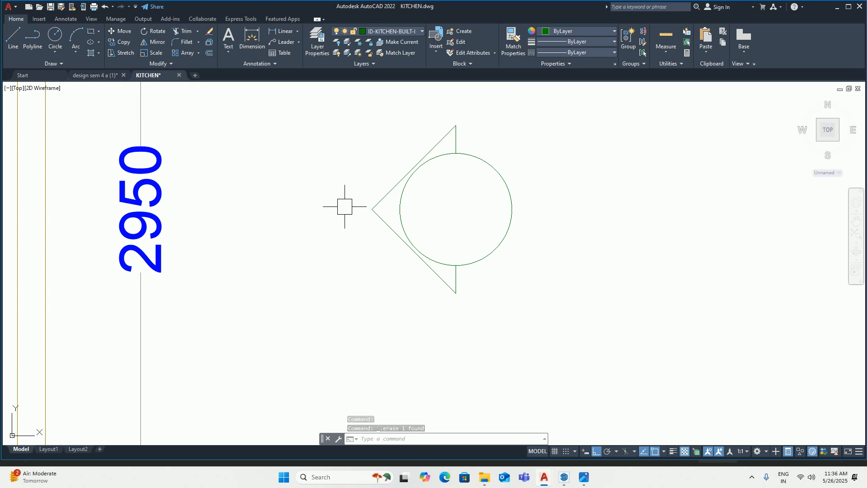
type("l")
key("Return")
left_click(400, 209)
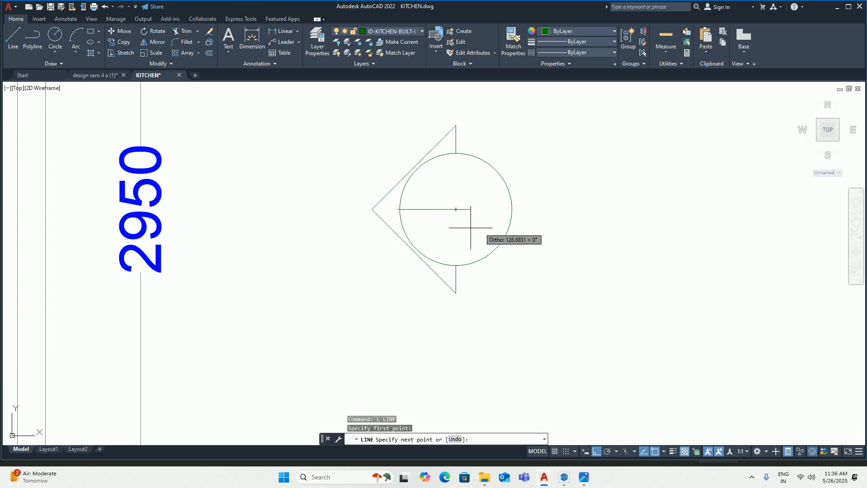
left_click(512, 209)
key("Escape")
Step: Fill the arrow area between the circle and the outer lines with a SOLID hatch
scroll(492, 214, "down", 4)
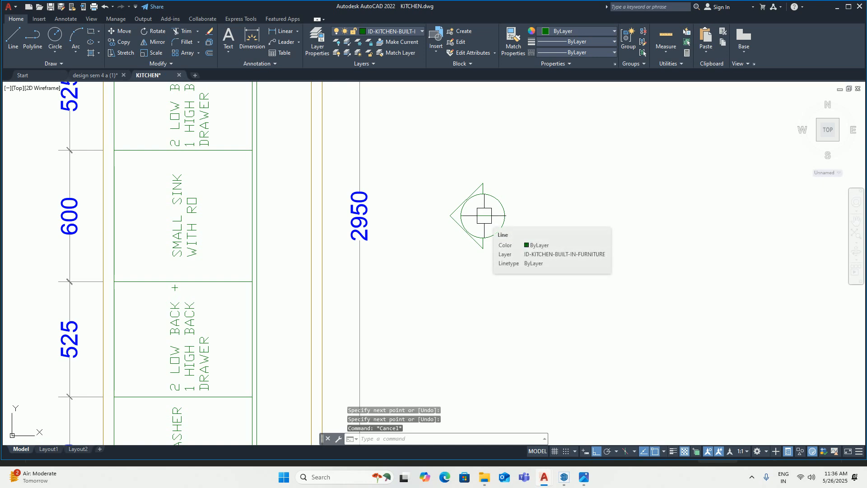
scroll(483, 213, "up", 2)
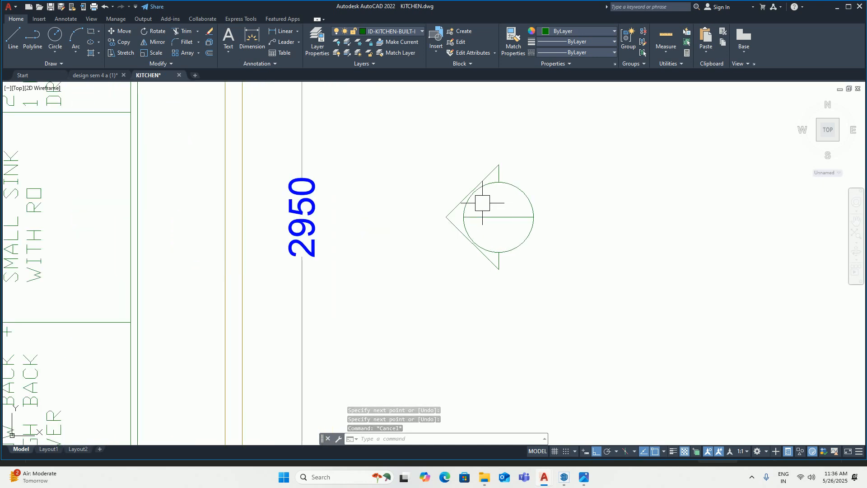
type("h")
key("Return")
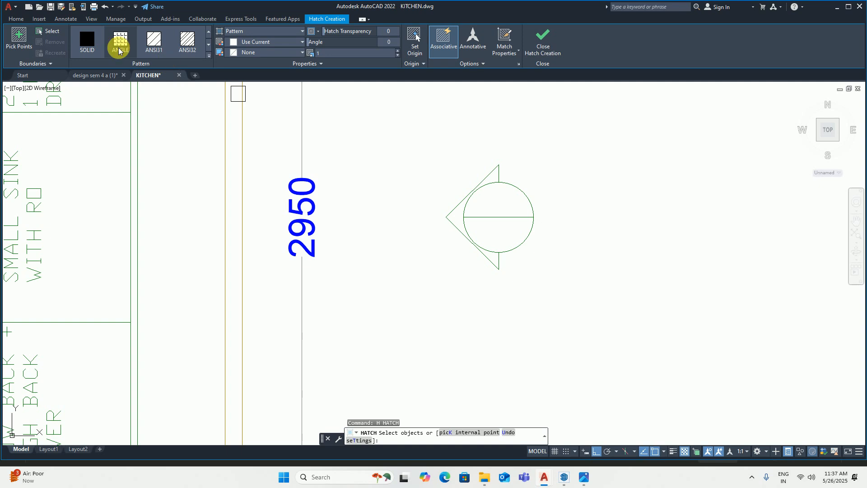
left_click(87, 43)
scroll(451, 209, "up", 2)
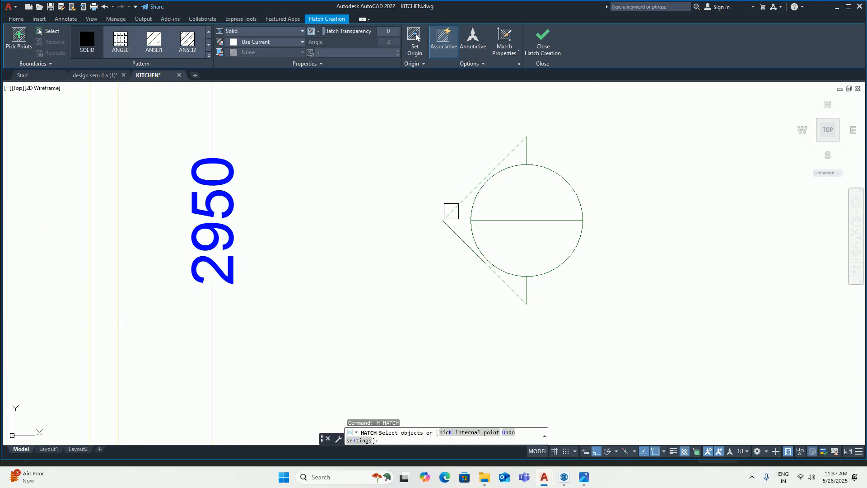
left_click(467, 432)
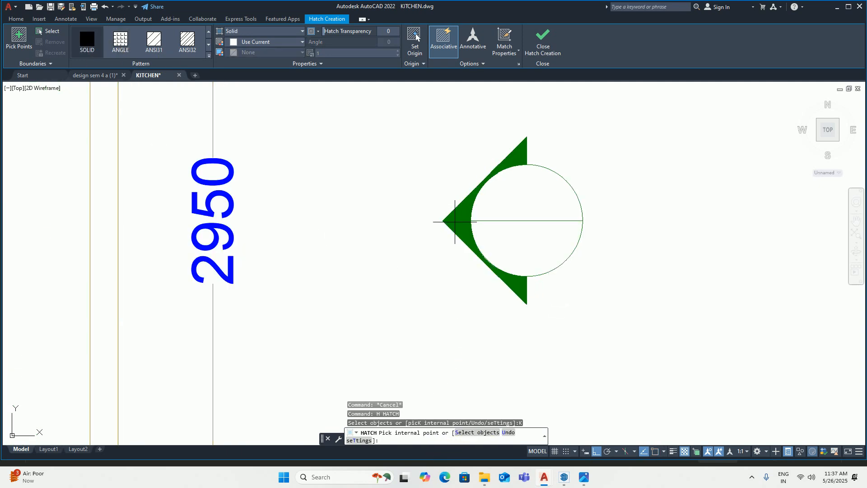
left_click(455, 220)
key("Escape")
Step: Move all objects of the arrow symbol, including the hatch, to layer 0
scroll(523, 246, "down", 4)
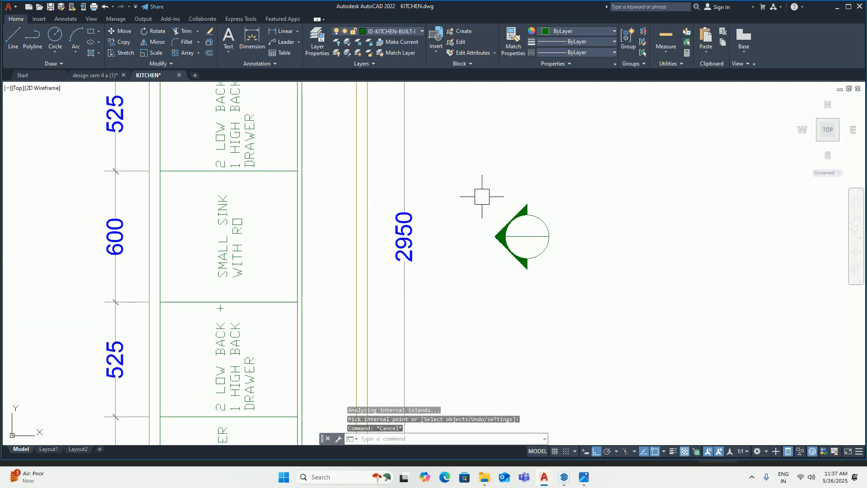
left_click(469, 164)
left_click(629, 321)
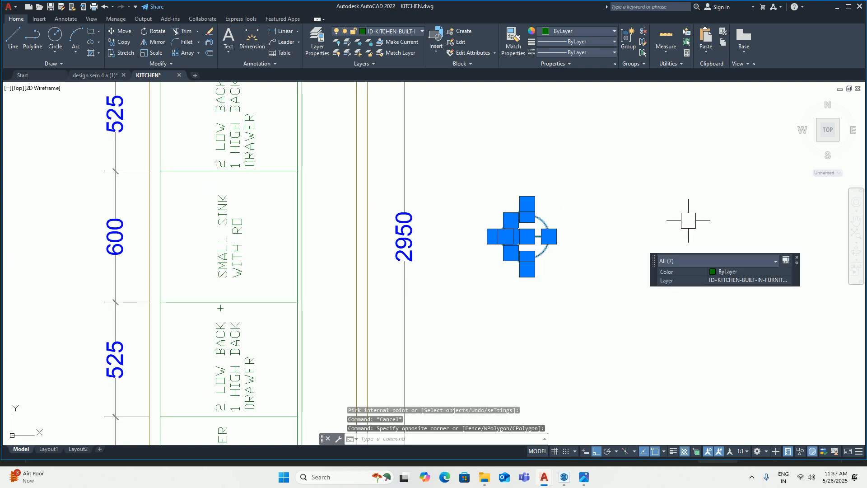
left_click(389, 32)
left_click(376, 43)
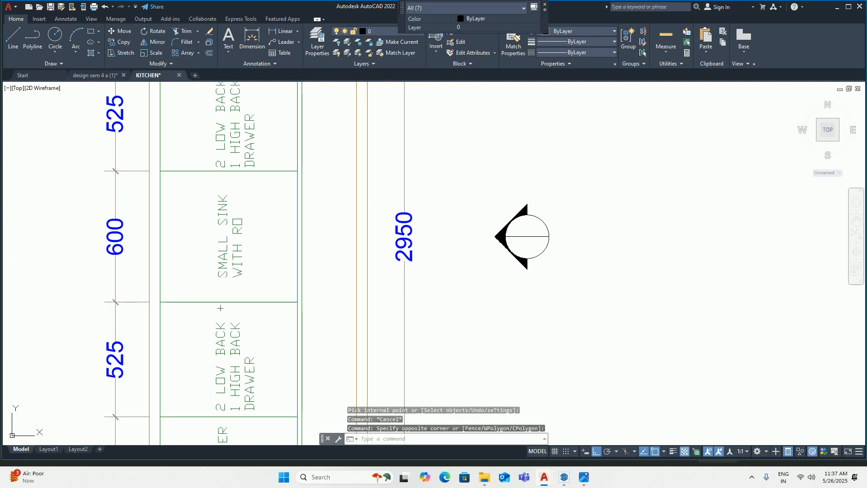
key("Escape")
key("Escape")
Step: Make layer 0 the current layer
type("LA")
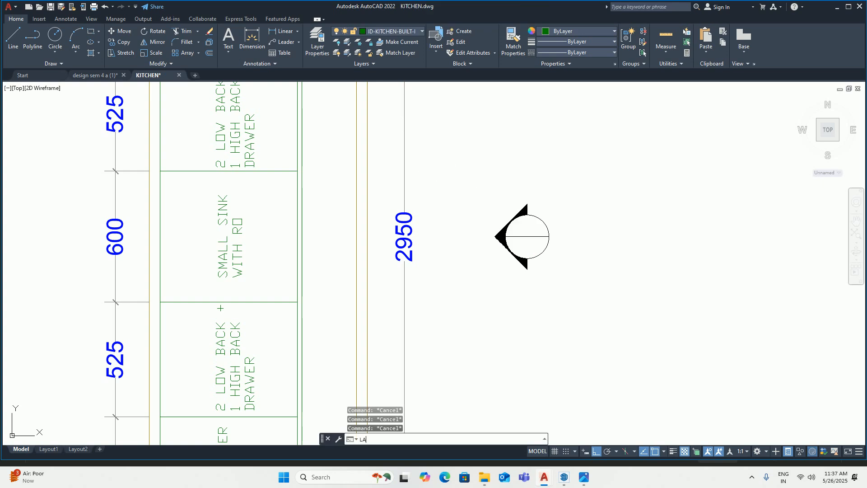
key("Return")
double_click(206, 180)
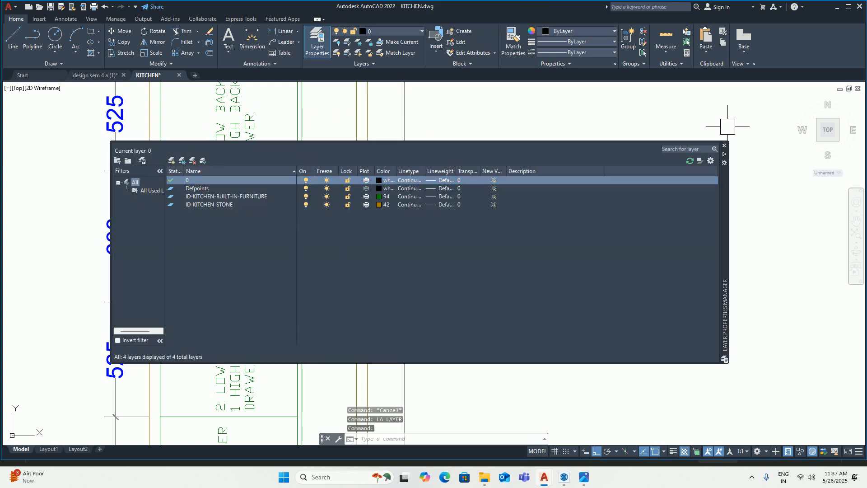
left_click(724, 145)
key("Escape")
key("Escape")
Step: Create a block named CALLOUT from all objects of the arrow symbol, with its base point at the circle's centre
scroll(528, 246, "up", 3)
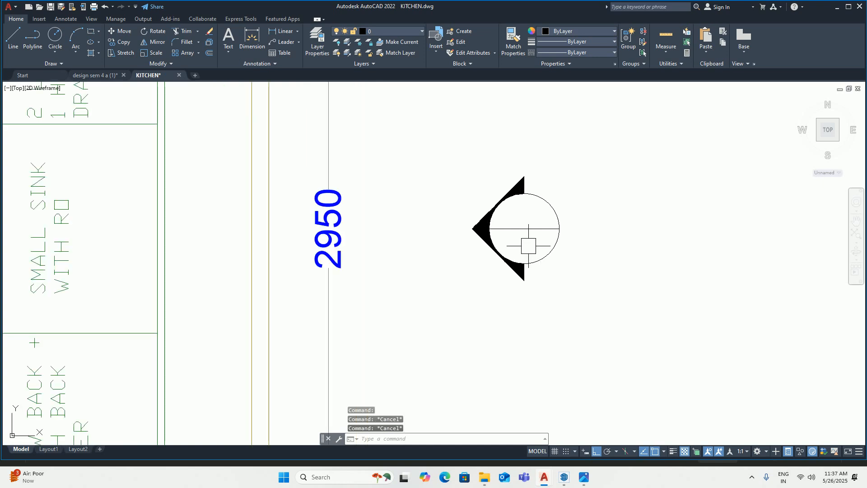
type("B")
key("Return")
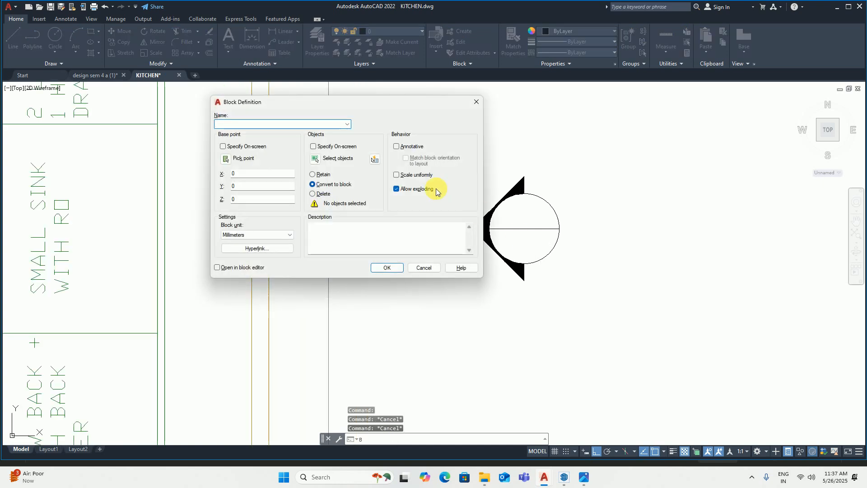
type("CALLOUT")
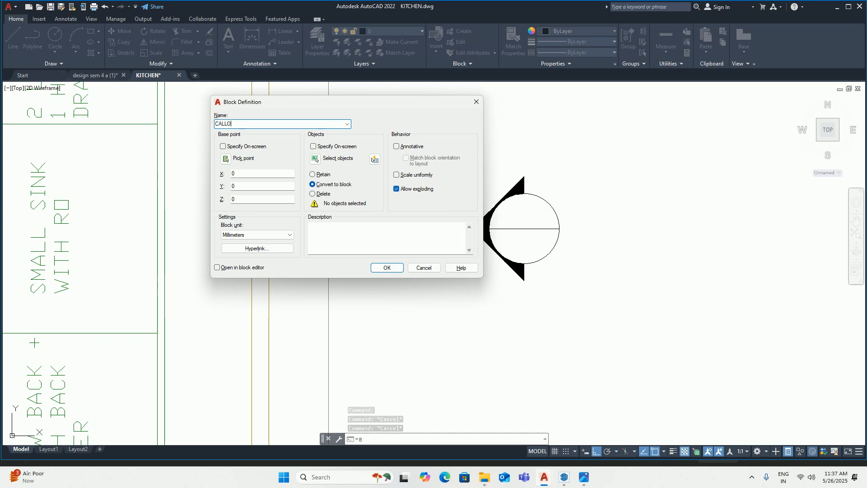
left_click(319, 159)
left_click(456, 158)
left_click(625, 278)
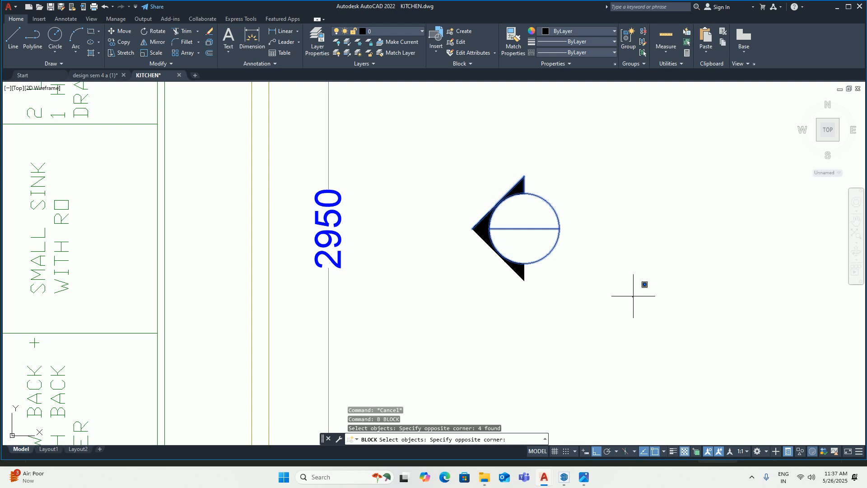
left_click(429, 129)
key("Return")
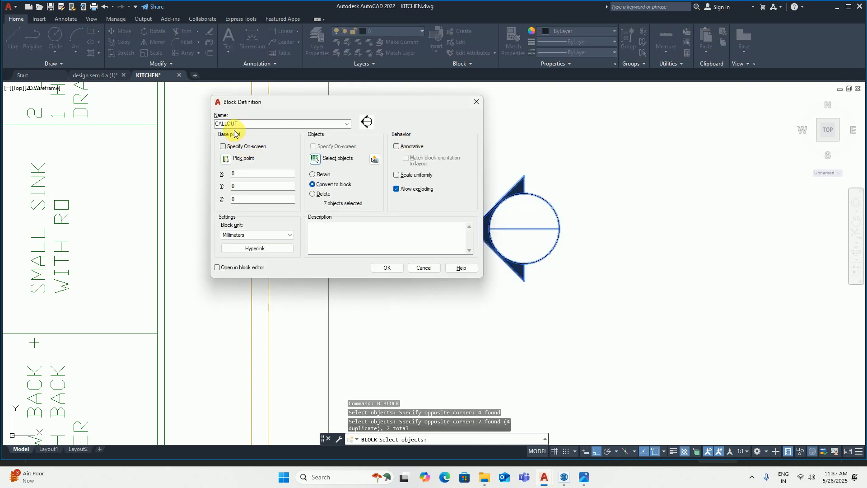
left_click(225, 158)
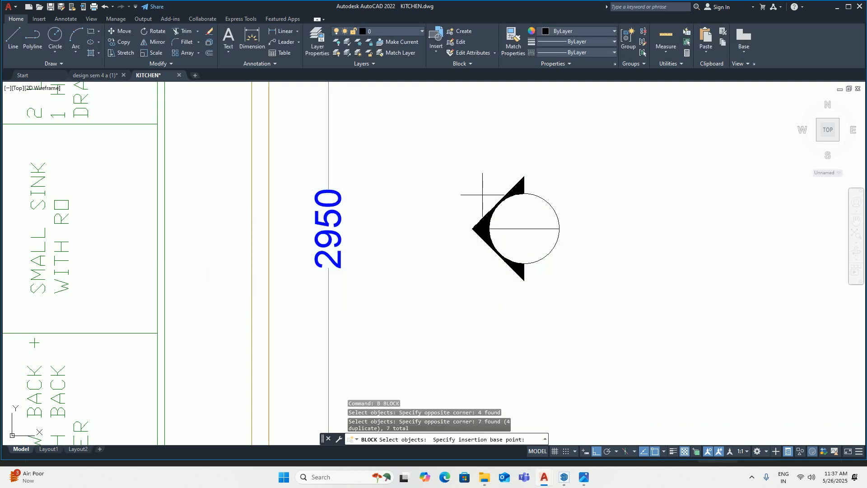
left_click(524, 228)
left_click(387, 266)
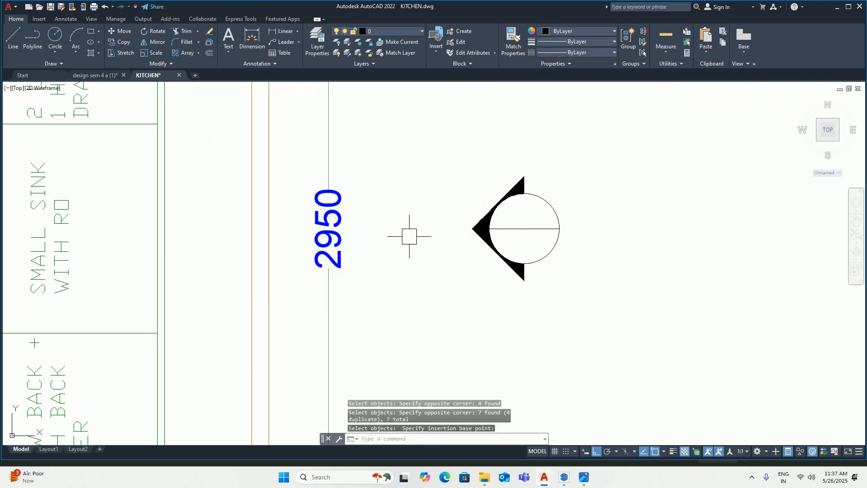
Step: Open the CALLOUT block for editing in the Block Editor
left_click(495, 229)
double_click(485, 229)
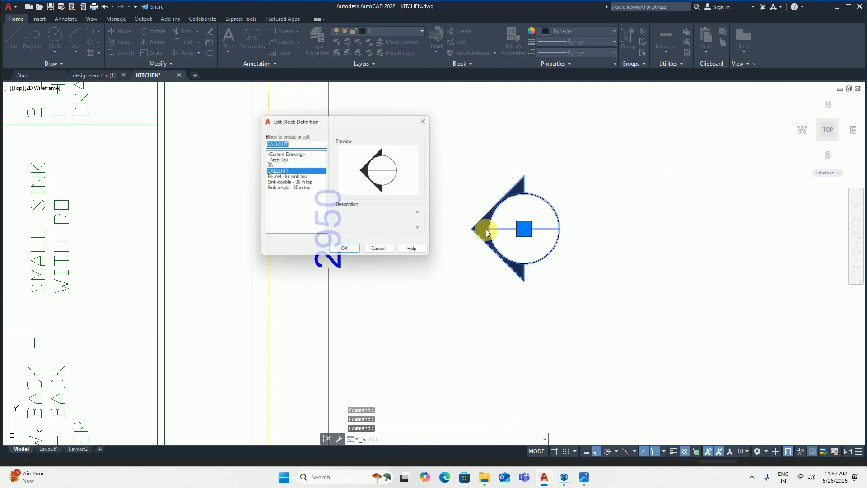
left_click(349, 255)
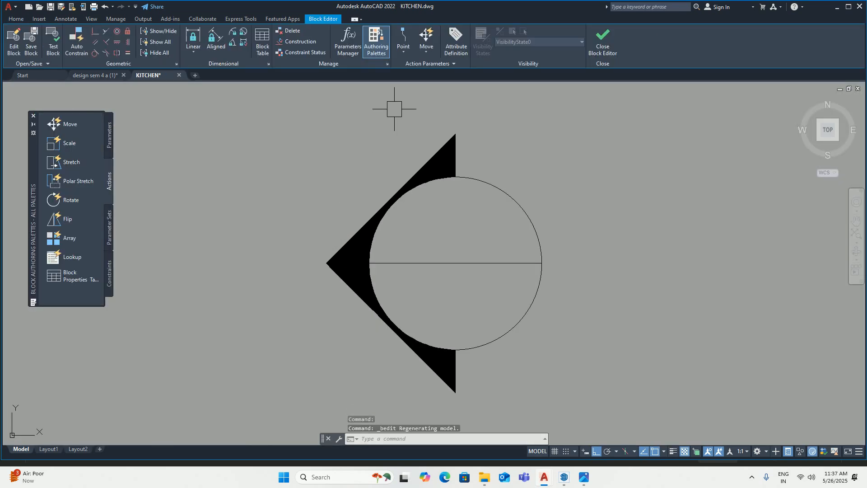
Step: Start an attribute definition with the tag NAME and the prompt ENTER THE NAME OF SPACE
type("ATTDE")
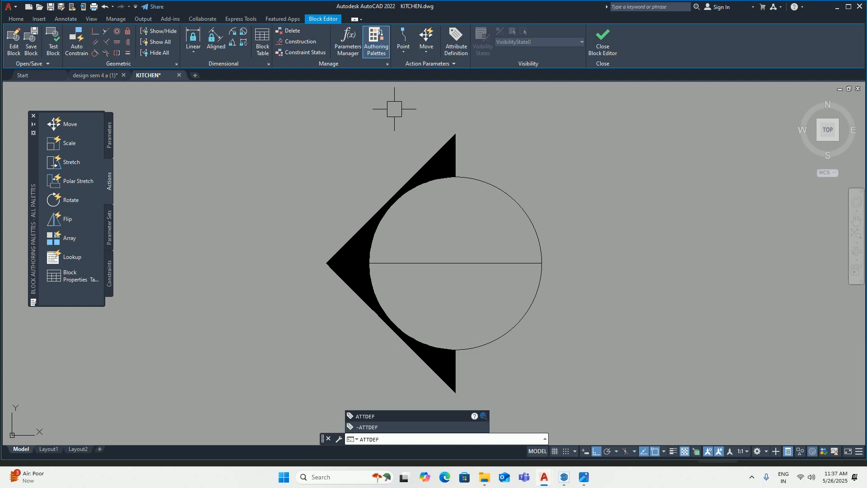
type("F")
key("Return")
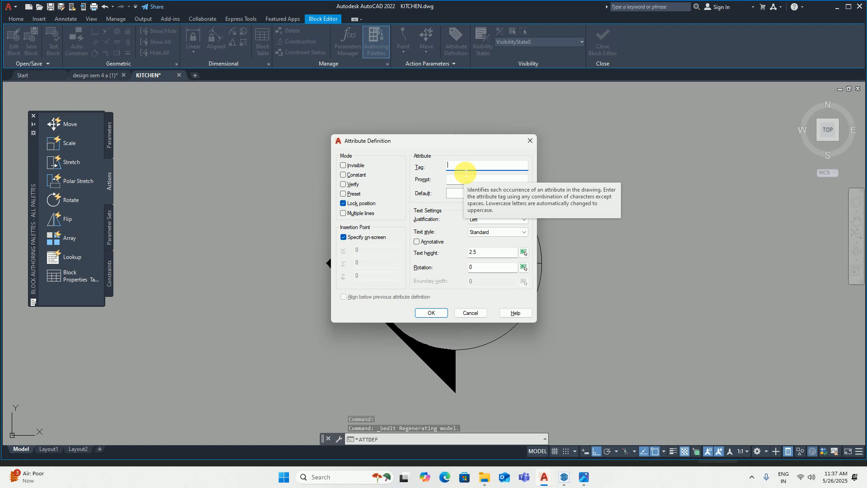
type("NAME")
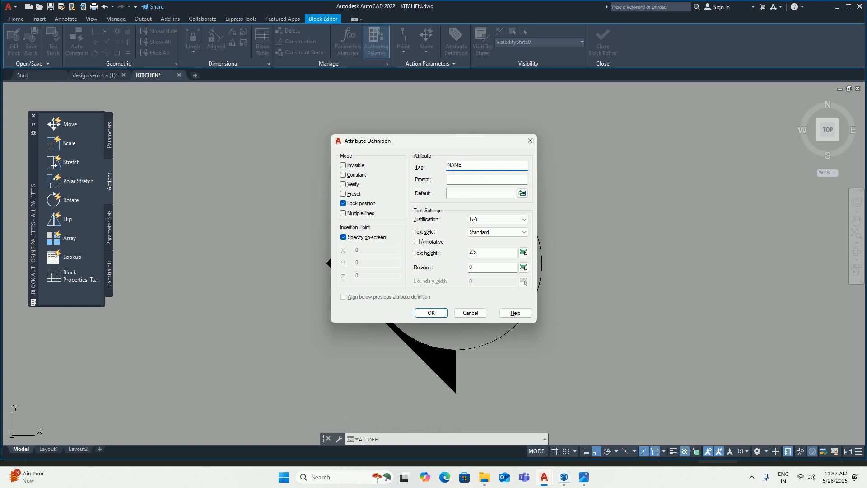
left_click(487, 171)
left_click(468, 184)
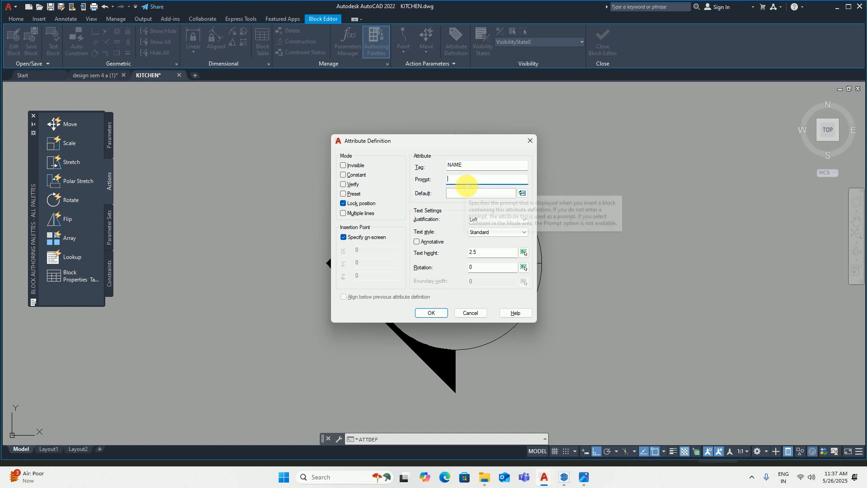
type("ENTER TH")
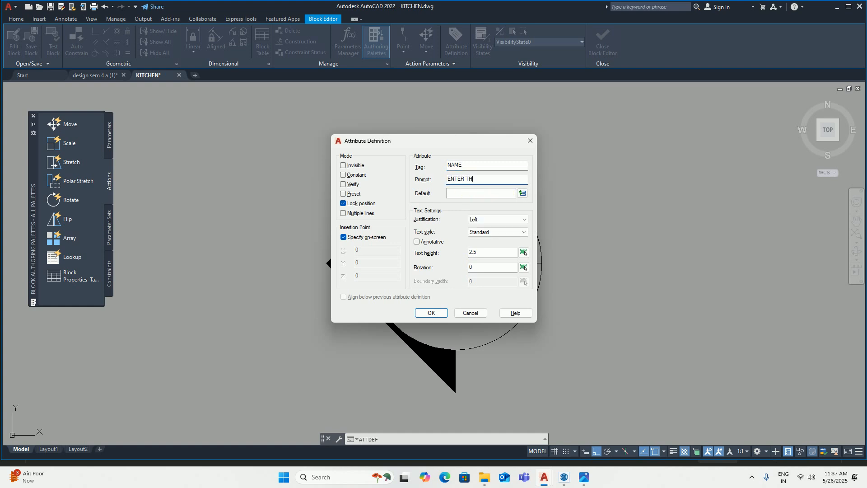
type("E NAME OF SPACE")
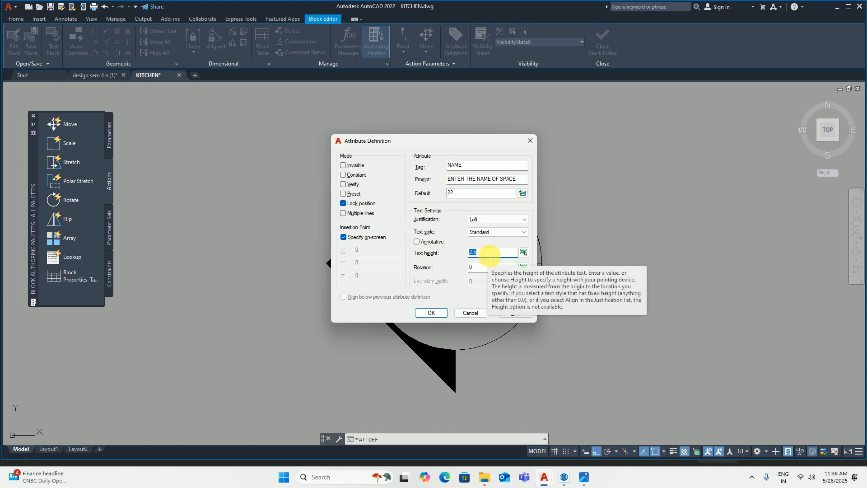
Step: Give the attribute text height 50, default @ and Center justification, and place it at the midpoint of the circle's diameter line
type("50")
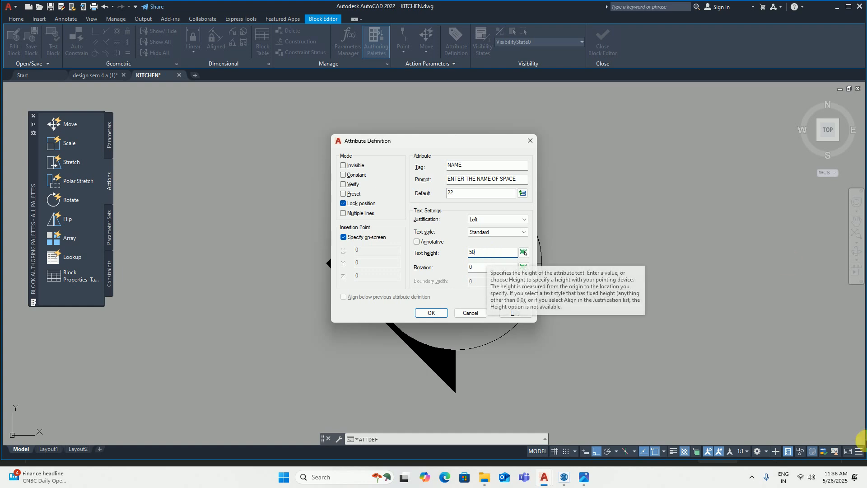
left_click_drag(464, 194, 432, 195)
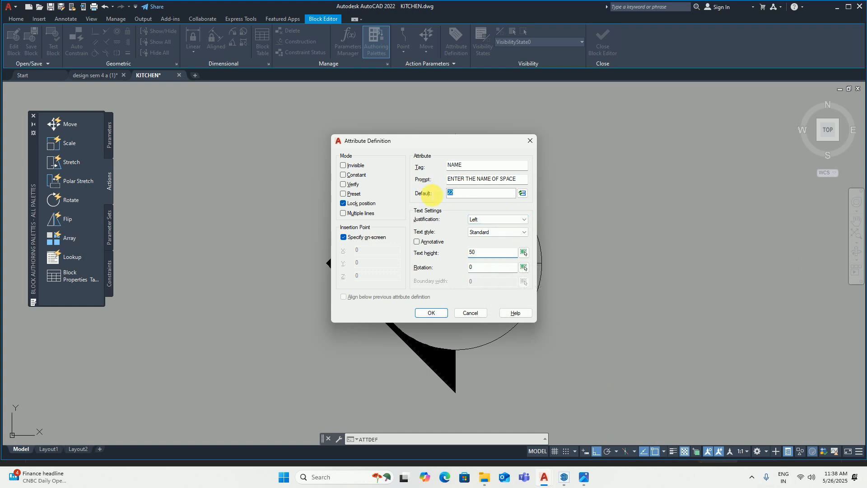
type("@")
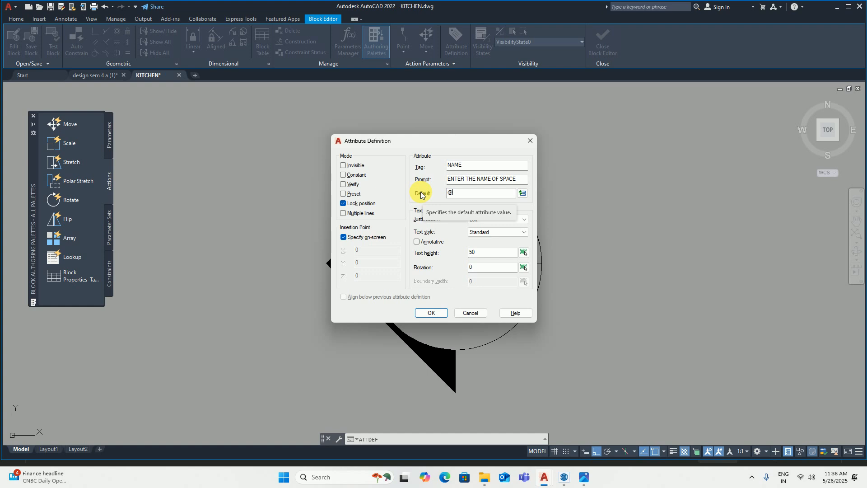
left_click(502, 232)
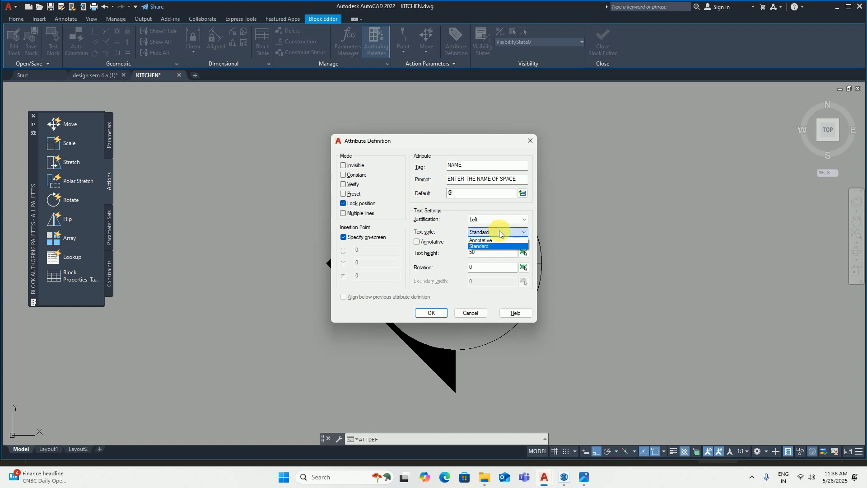
left_click(499, 233)
left_click(498, 220)
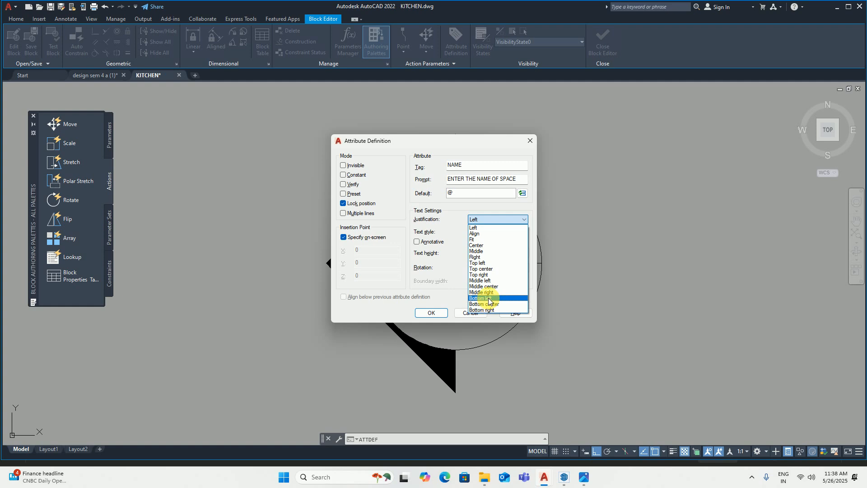
left_click(480, 246)
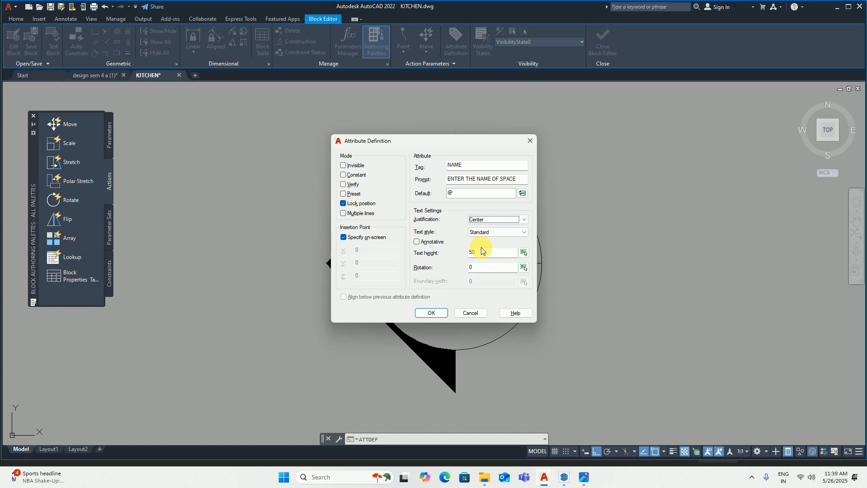
left_click(429, 312)
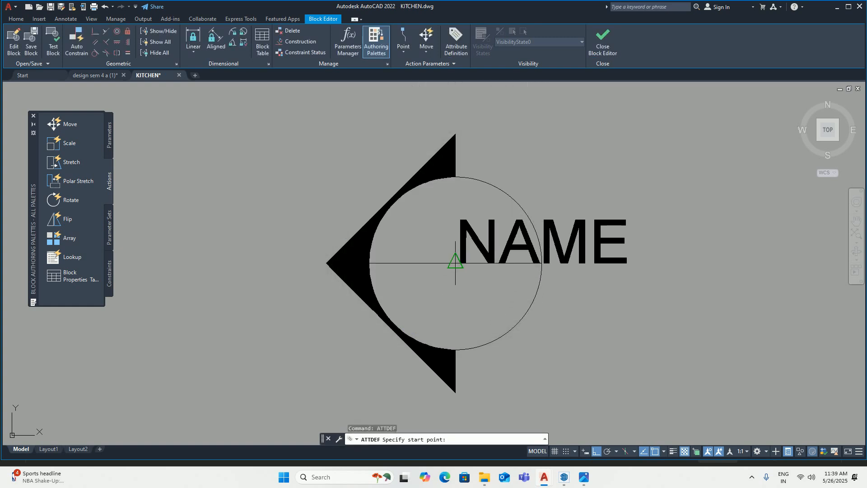
left_click(455, 263)
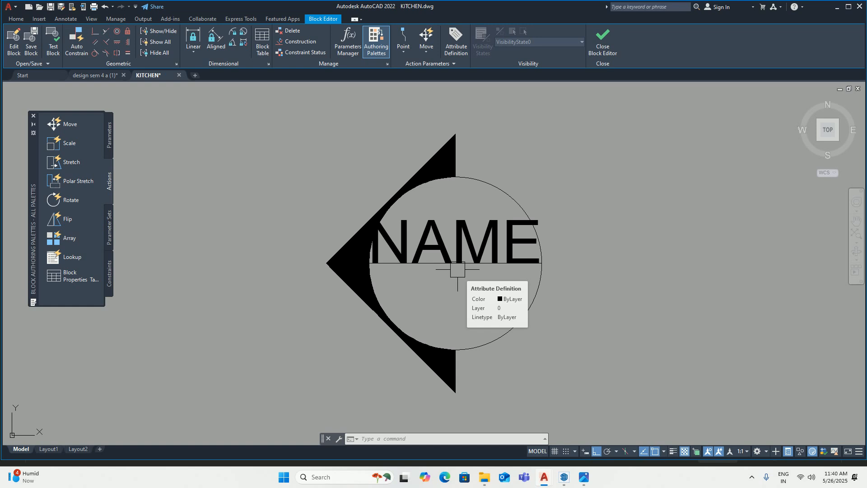
Step: Copy the NAME attribute straight down by about 70 units, below the circle's diameter line
type("co")
key("Return")
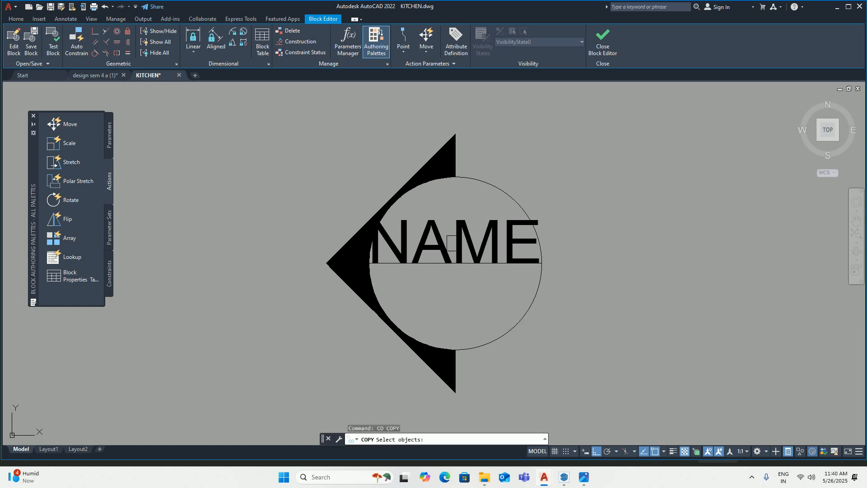
left_click(456, 243)
key("Return")
left_click(638, 227)
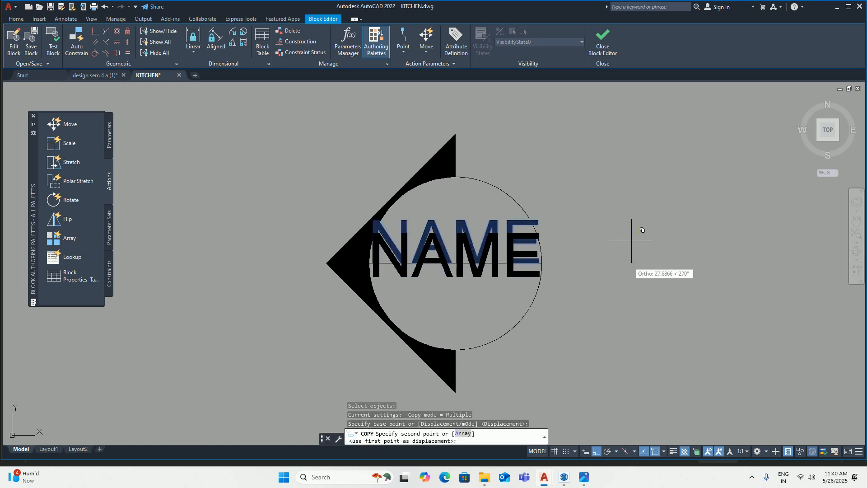
left_click(628, 287)
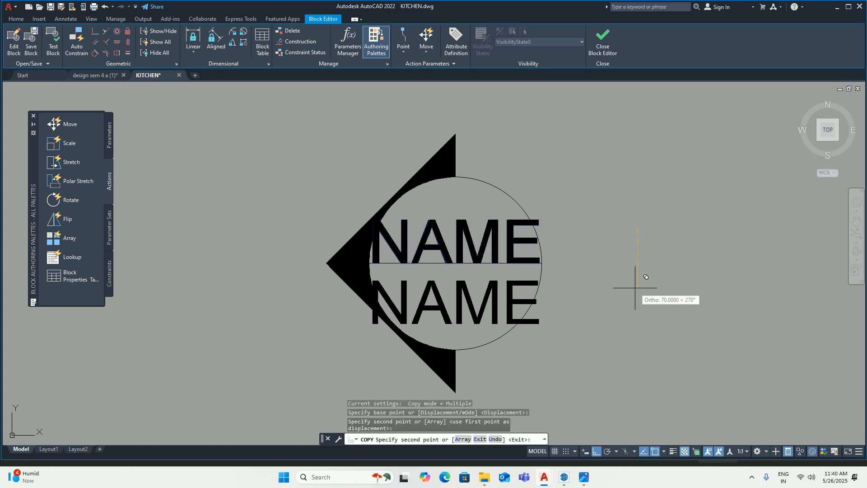
key("Escape")
Step: Edit the lower attribute copy, entering the tag ELEVATION NO, the prompt ENTER THE ELEVATION NO and the default 01
double_click(485, 297)
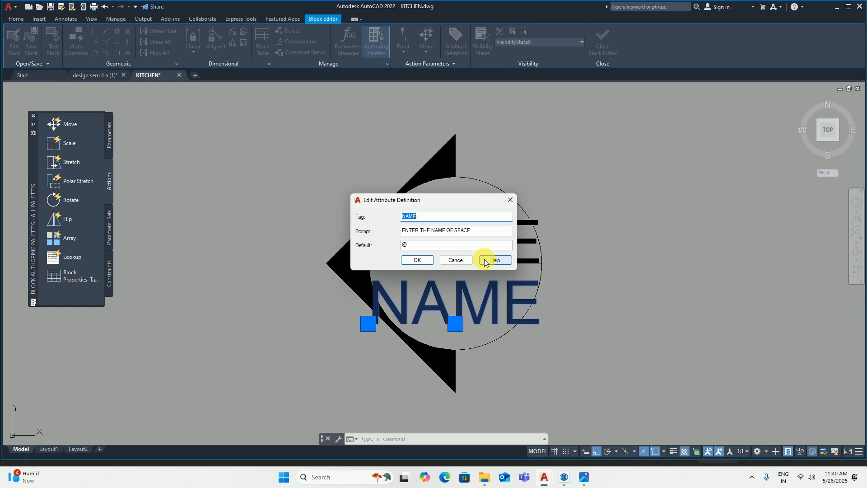
type("ELEVATION")
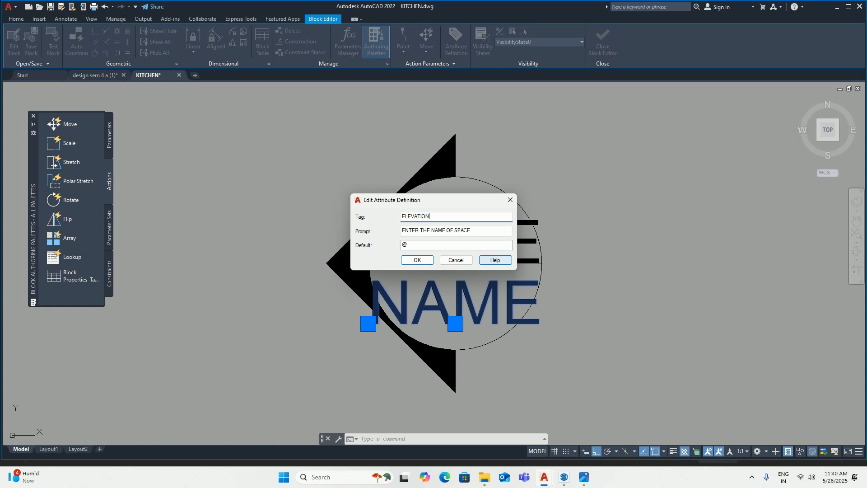
type(" NO")
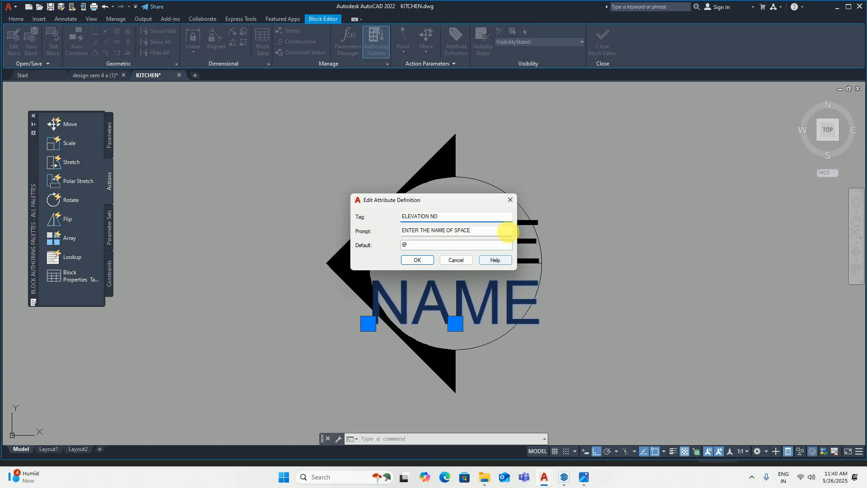
left_click_drag(482, 230, 437, 235)
type("ELEVA")
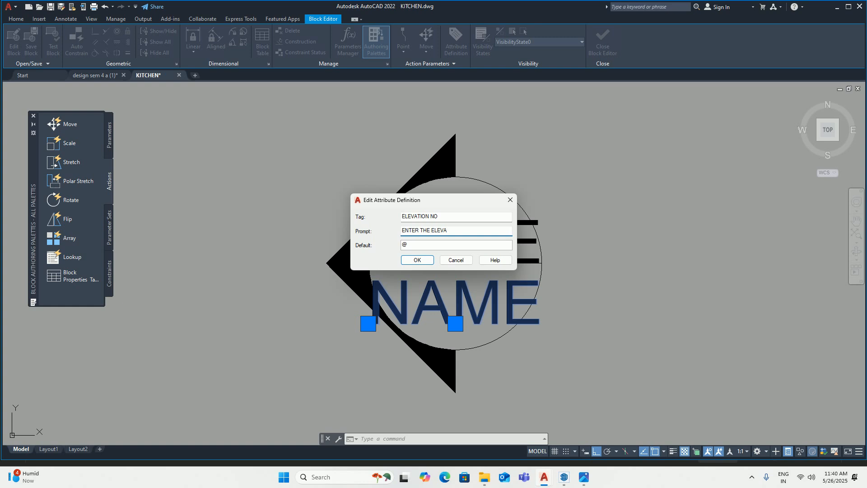
type("TION NO")
double_click(408, 246)
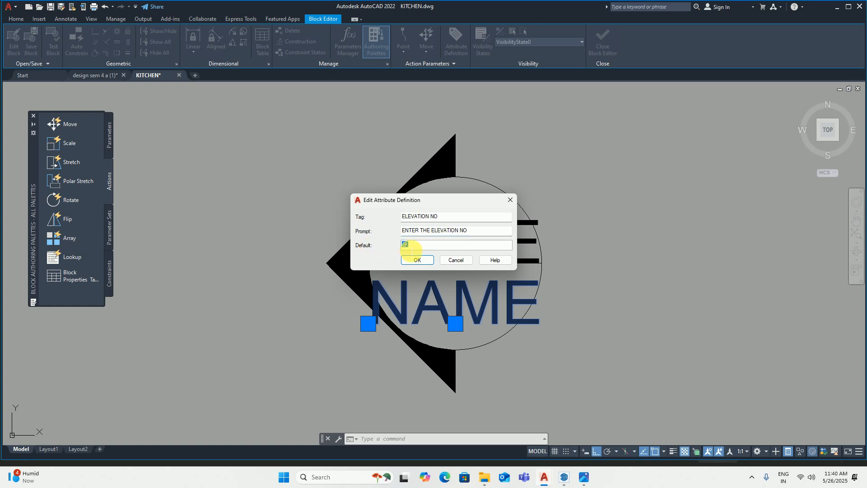
type("01")
left_click(419, 260)
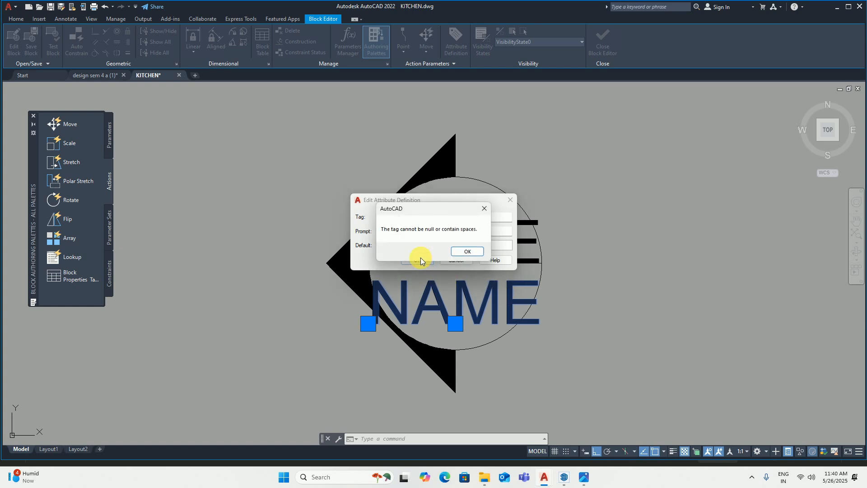
left_click(460, 255)
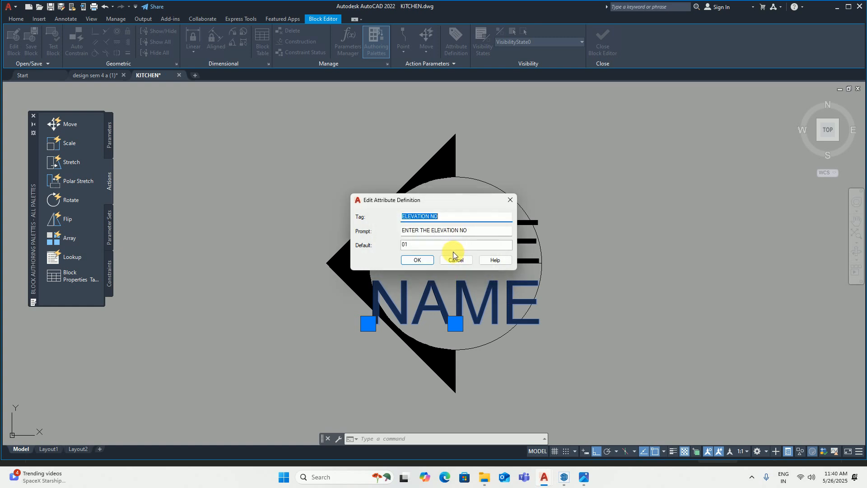
Step: Correct the lower attribute's tag to ELEVATION-NO without a space and finish the text editing
left_click(432, 217)
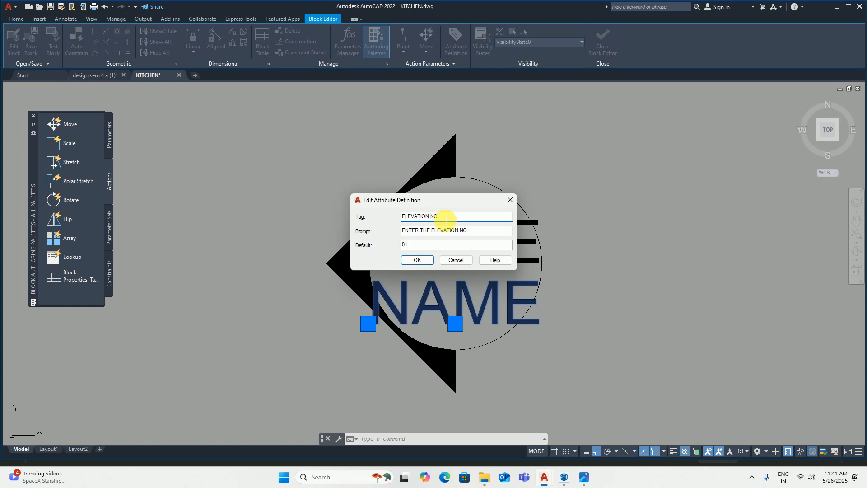
key("BackSpace")
left_click(425, 260)
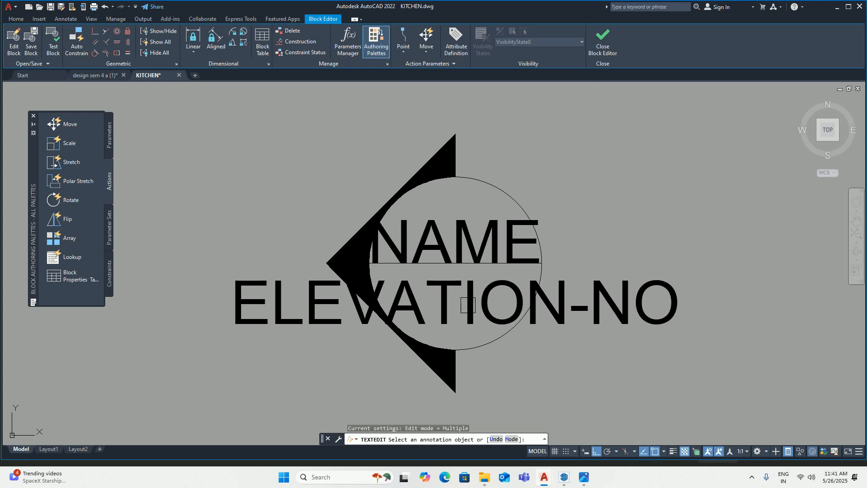
key("Escape")
key("Escape")
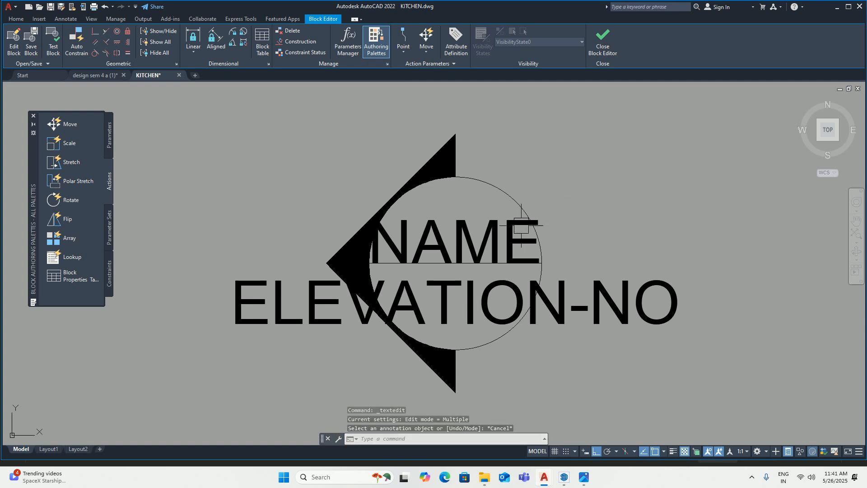
Step: Move the NAME attribute straight up, slightly clear of the circle's diameter line
type("m")
key("space")
left_click(471, 229)
key("space")
left_click(599, 224)
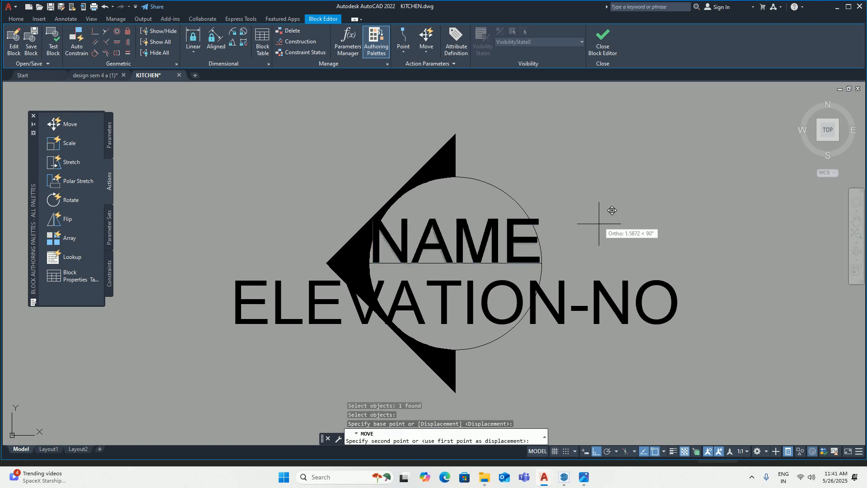
left_click(600, 216)
double_click(437, 223)
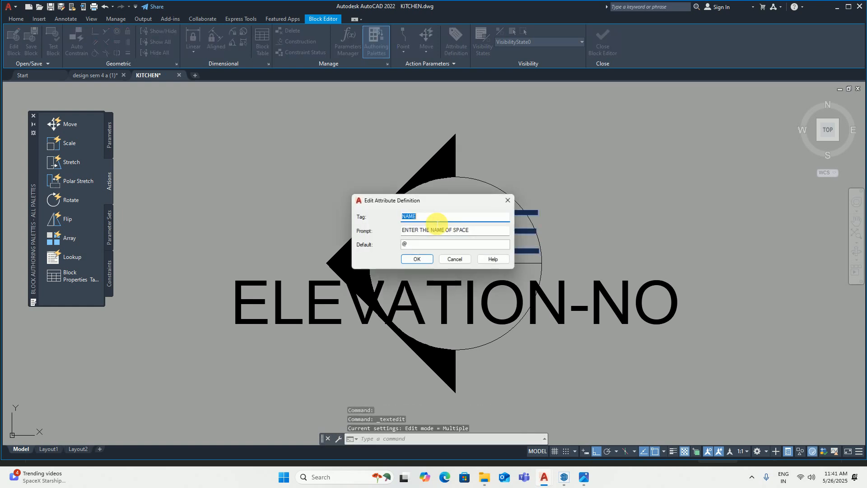
key("Escape")
left_click(448, 239)
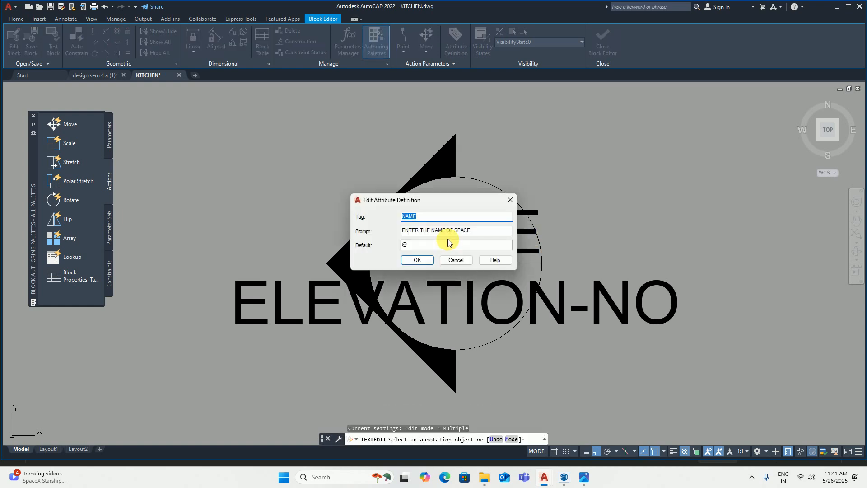
key("Escape")
key("Escape")
Step: Set the NAME attribute's text height to 30
left_click(435, 239)
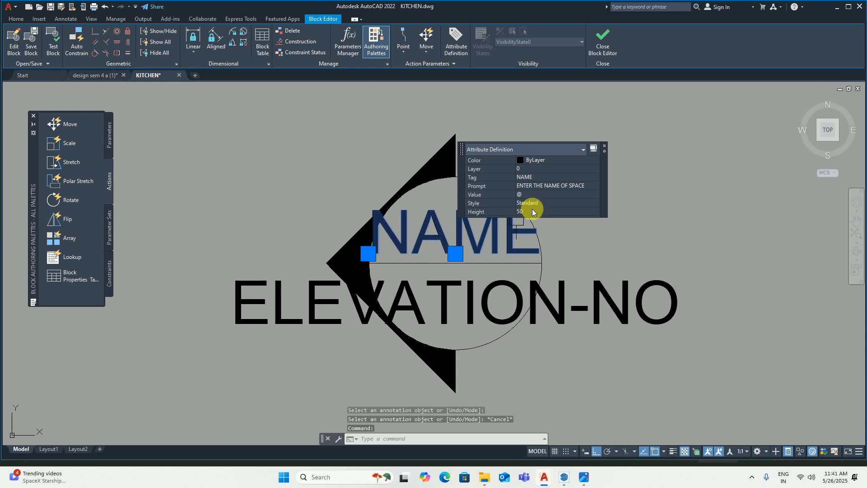
left_click(536, 212)
type("30")
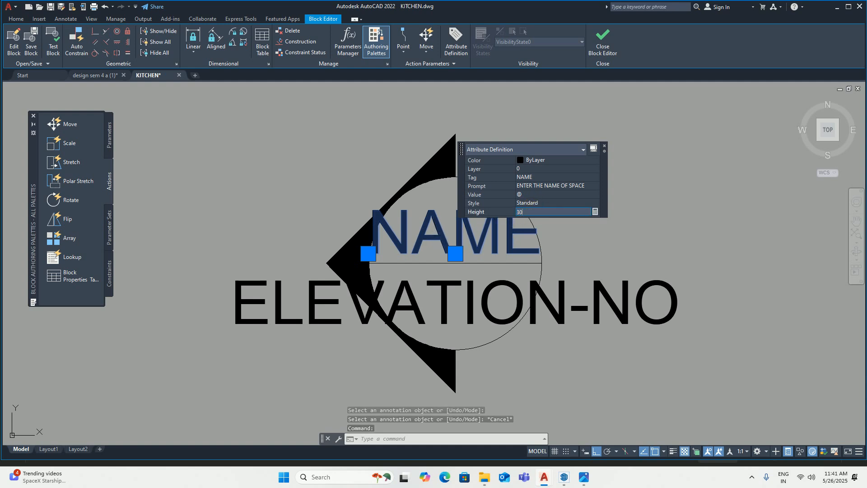
key("Return")
key("Escape")
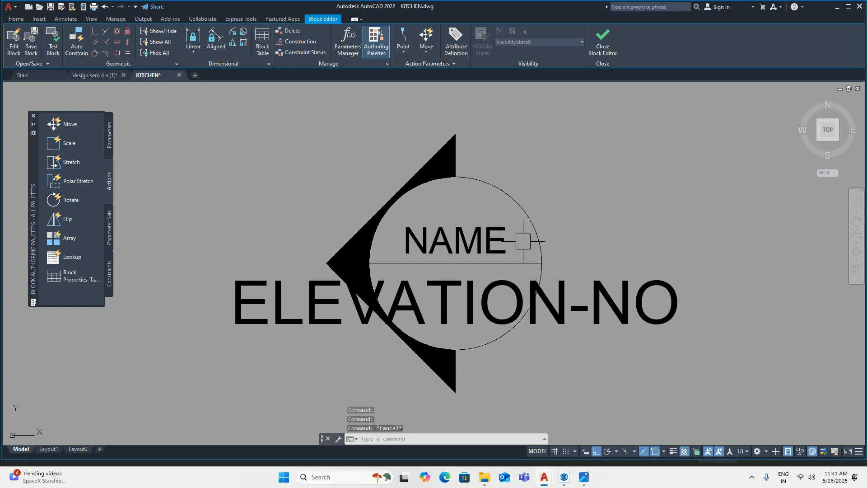
Step: Match the ELEVATION-NO attribute's properties to those of the NAME attribute
type("ma")
key("Return")
left_click(488, 249)
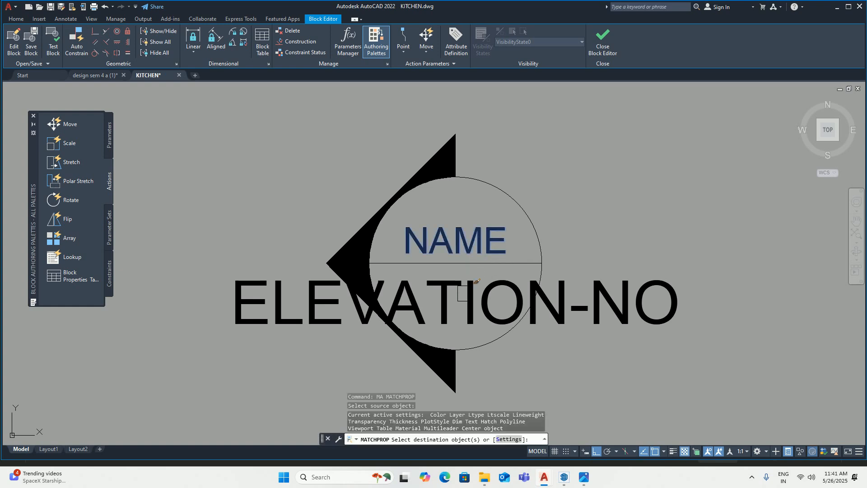
left_click(465, 291)
left_click(431, 302)
key("Escape")
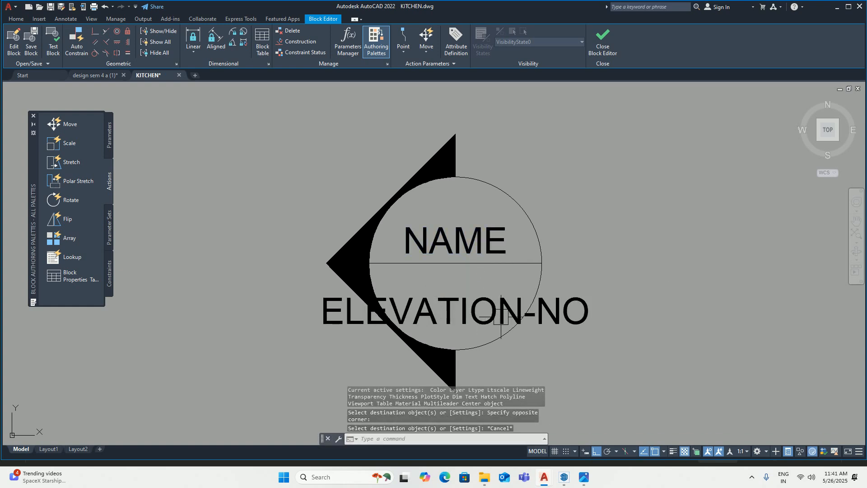
Step: Move the ELEVATION-NO attribute slightly straight up within the lower half of the circle
type("m")
key("Return")
left_click(587, 300)
key("Return")
left_click(609, 282)
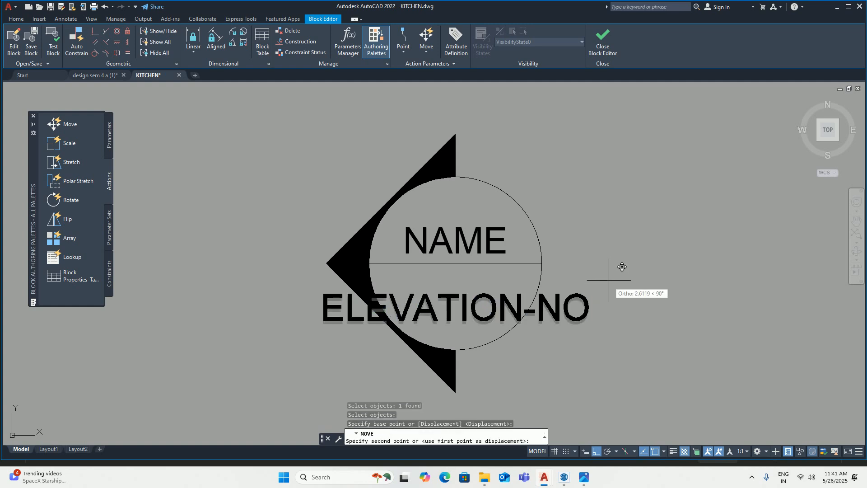
left_click(610, 272)
key("Return")
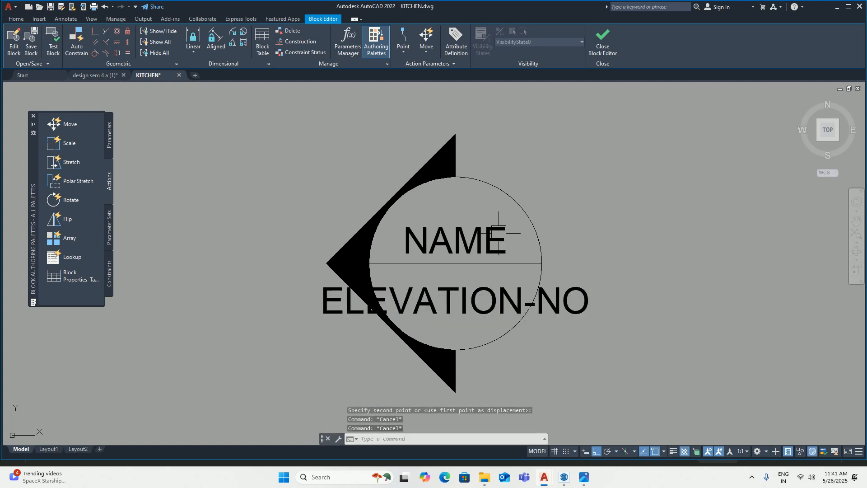
Step: Move the NAME attribute straight up by about 11 units within the upper half of the circle
left_click(498, 225)
key("Return")
left_click(605, 227)
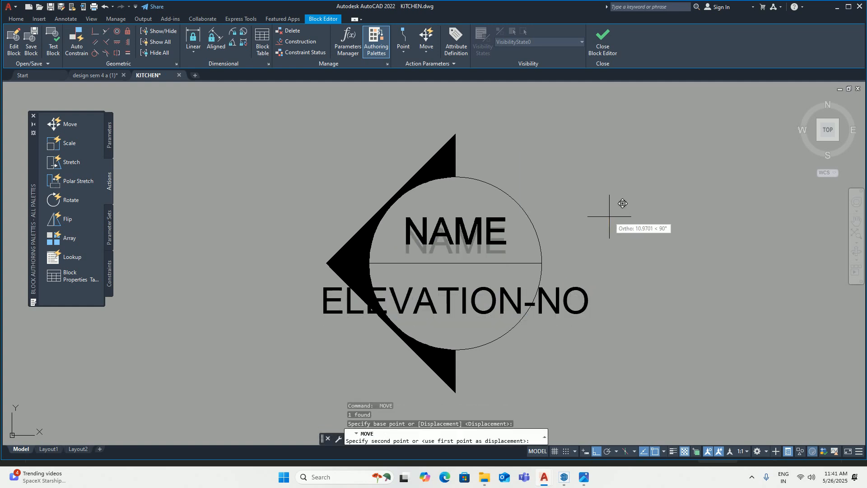
key("Escape")
key("Escape")
scroll(510, 239, "down", 4)
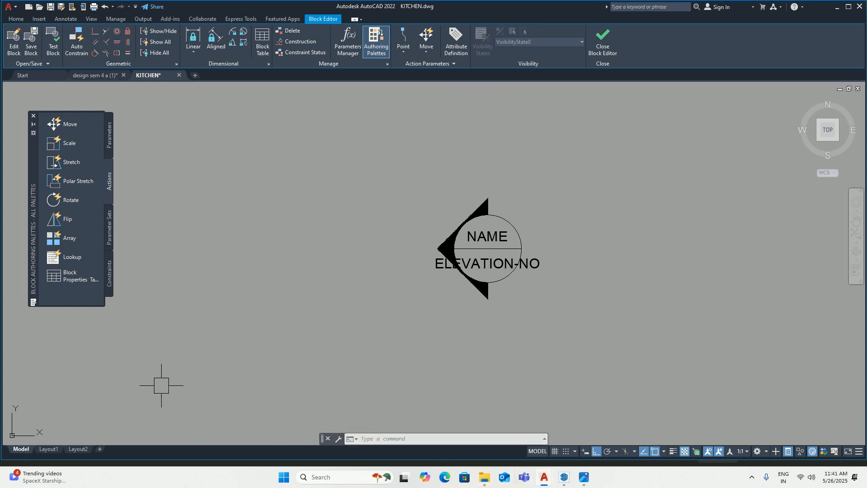
left_click(109, 143)
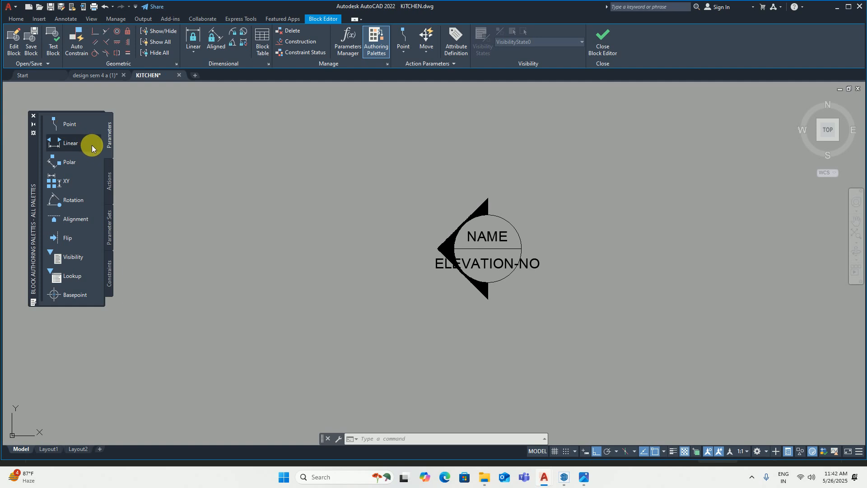
left_click(109, 170)
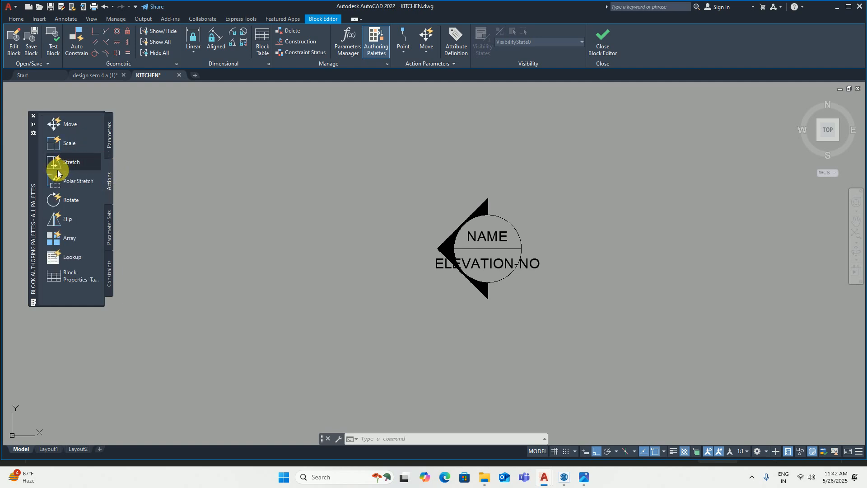
left_click(56, 199)
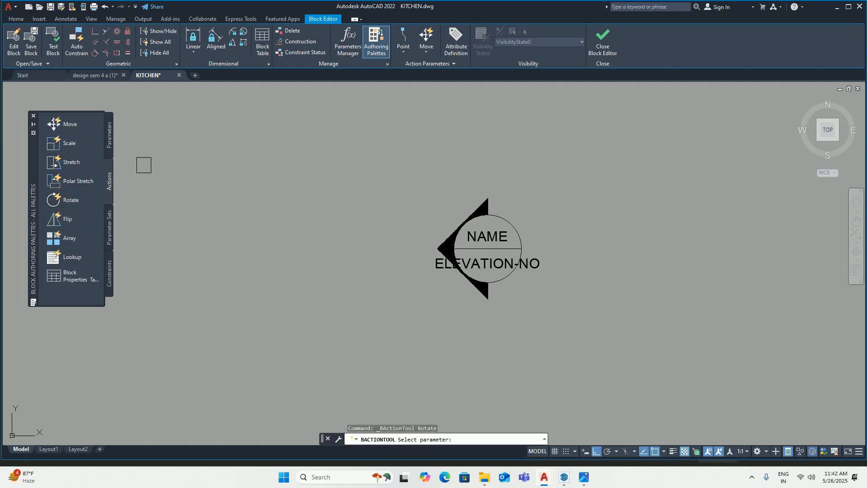
Step: Add a rotation parameter based at the circle's centre, with its radius to the arrow tip, default angle straight up and label outside the symbol
left_click(109, 130)
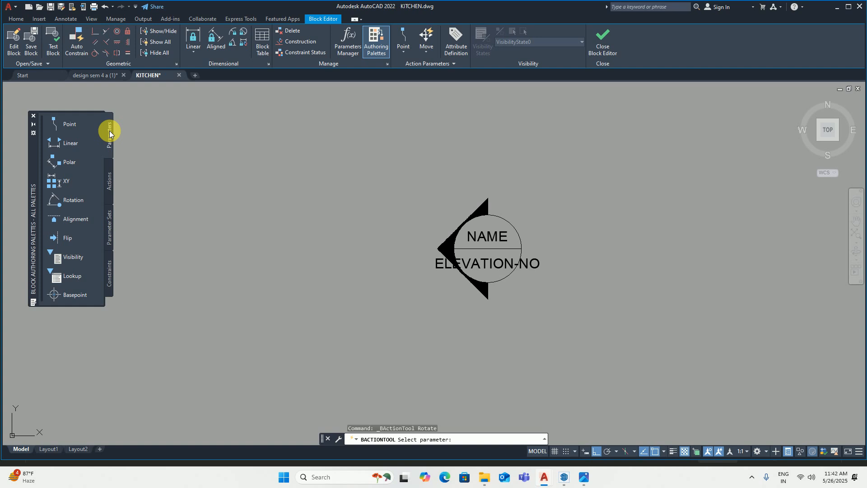
left_click(74, 200)
scroll(470, 264, "up", 2)
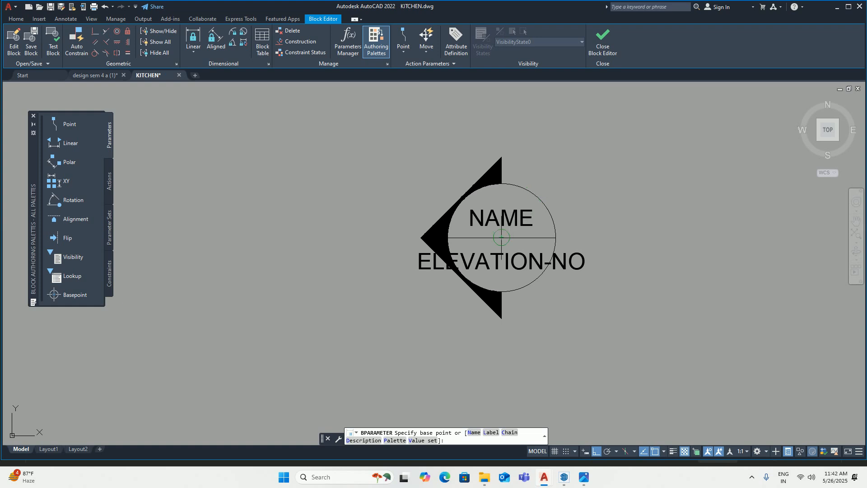
left_click(501, 237)
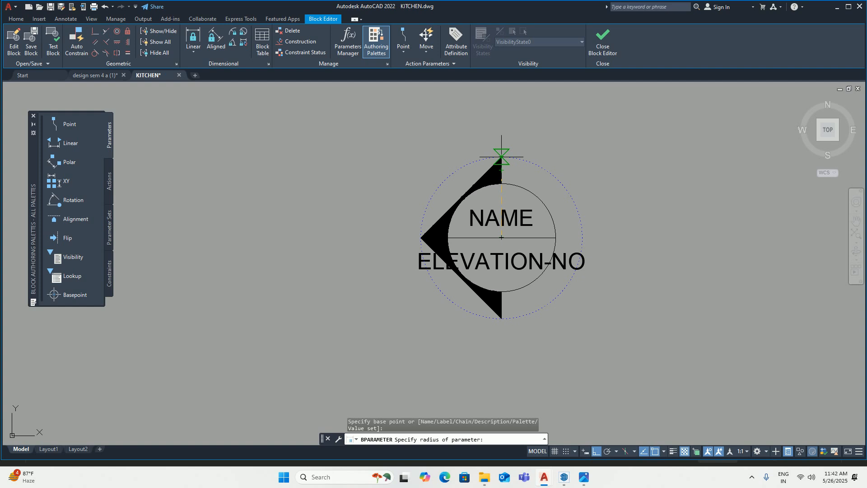
left_click(420, 237)
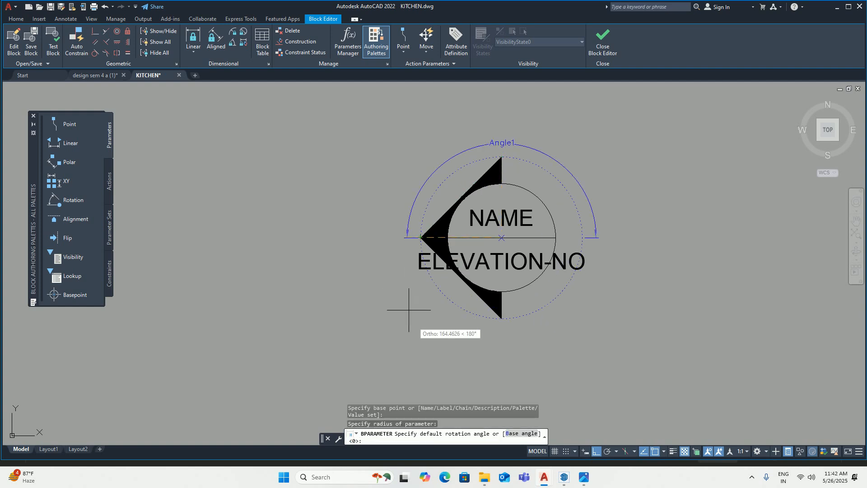
left_click(509, 117)
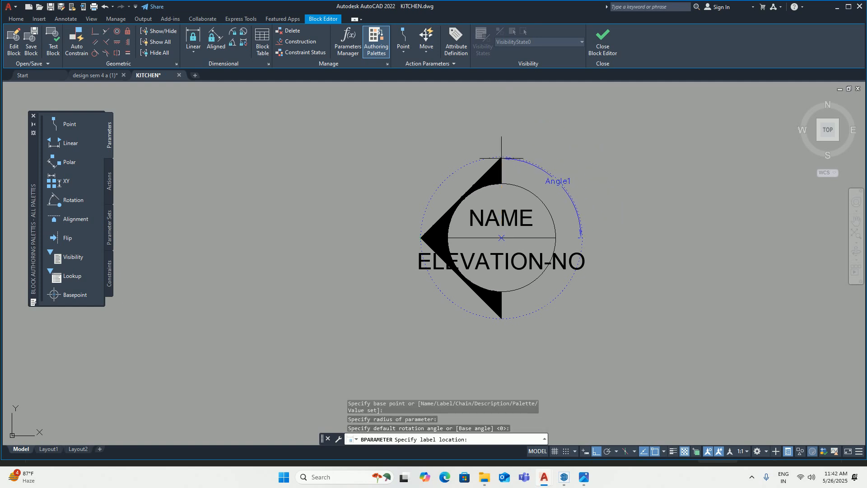
left_click(522, 116)
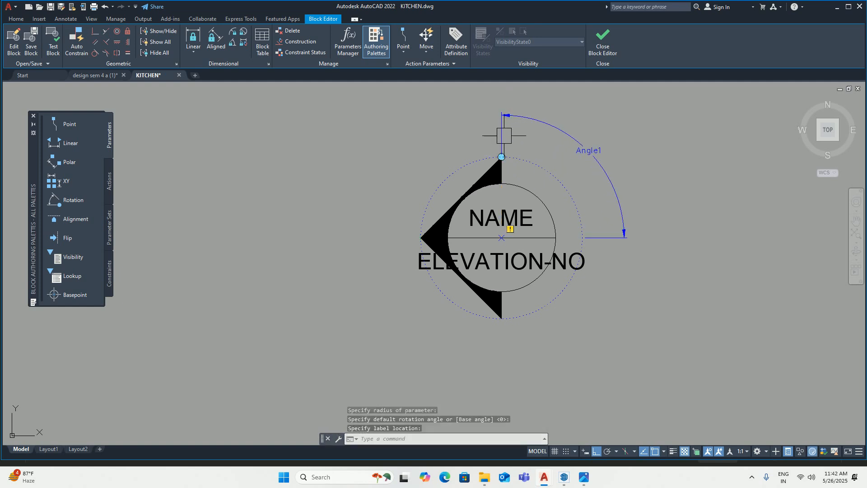
Step: Add a Rotate action linking the rotation parameter to the solid arrow shape, and close the block editor with the changes saved
left_click(110, 180)
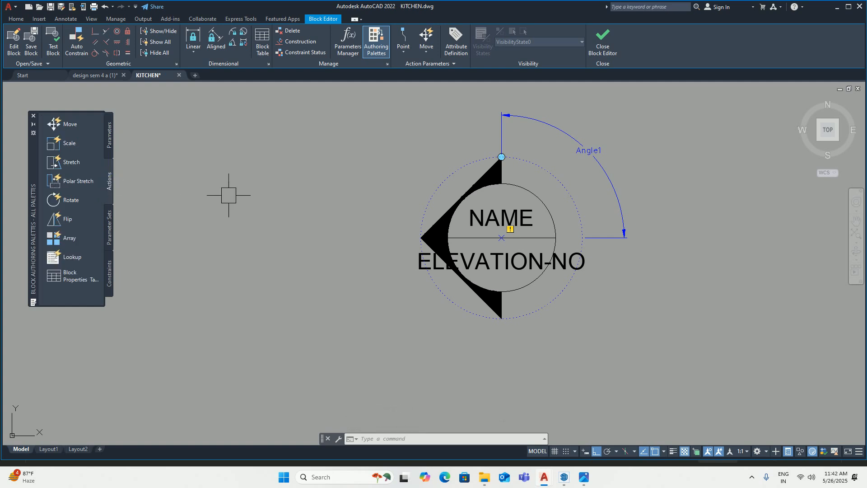
double_click(600, 164)
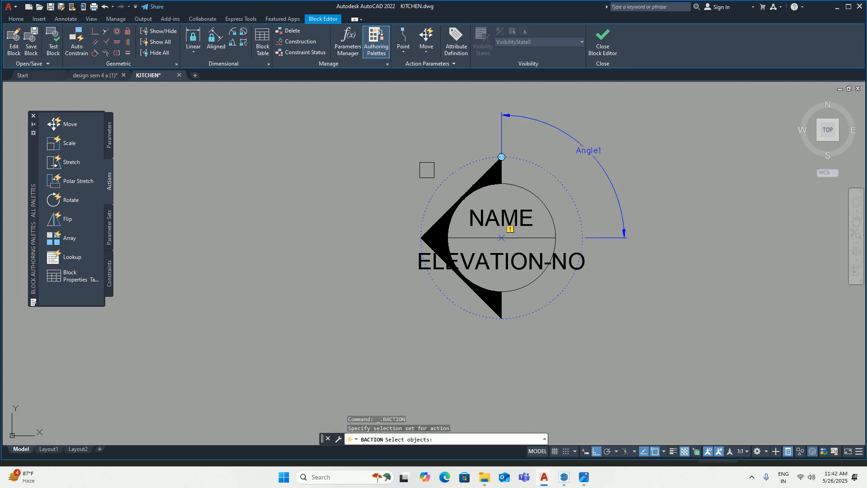
left_click(399, 153)
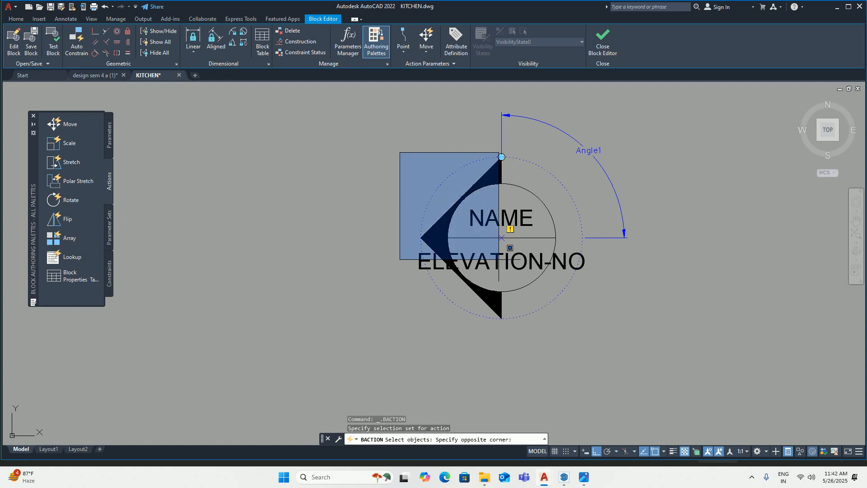
left_click(520, 367)
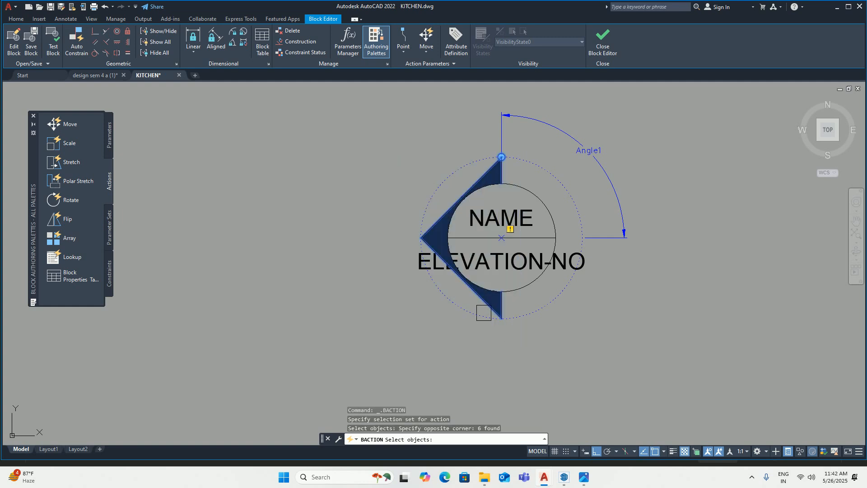
key("Return")
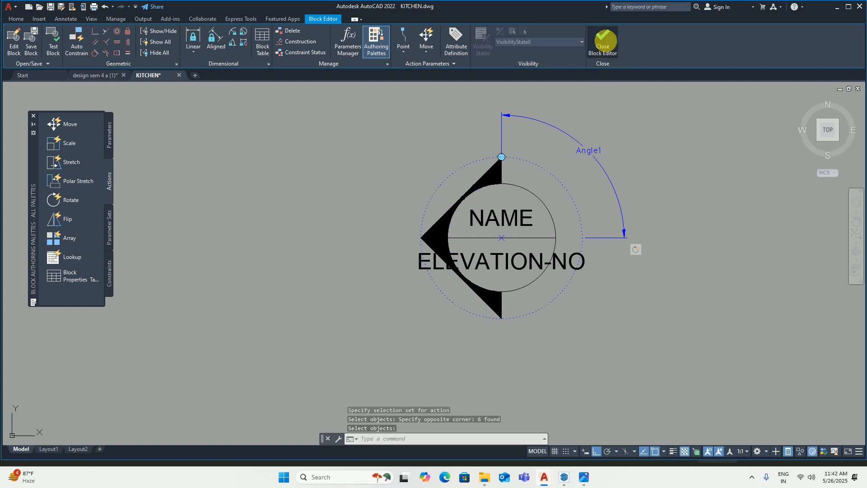
left_click(604, 40)
left_click(429, 219)
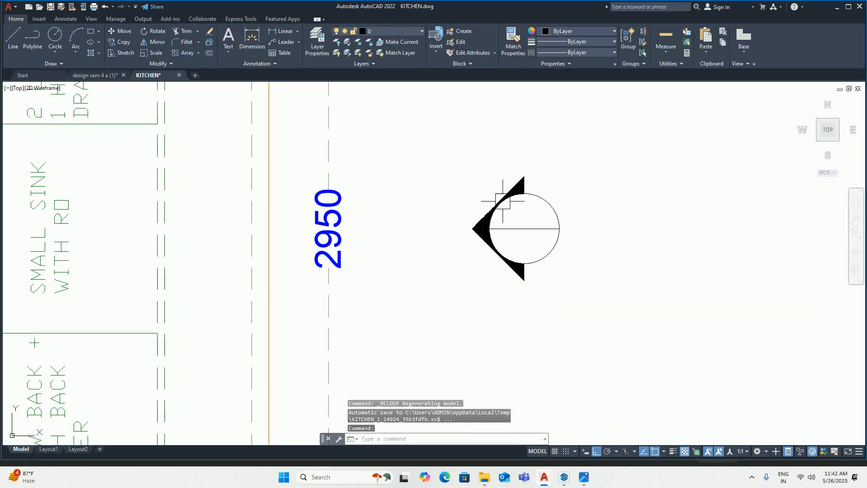
Step: Test the callout's rotation grip by turning the arrow to angles of 180, 270, 0 and 90 degrees
left_click(513, 193)
left_click(523, 176)
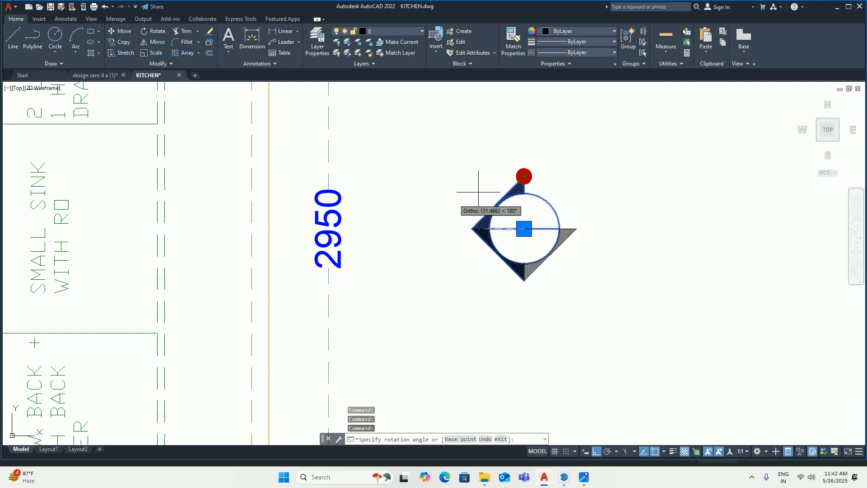
left_click(397, 228)
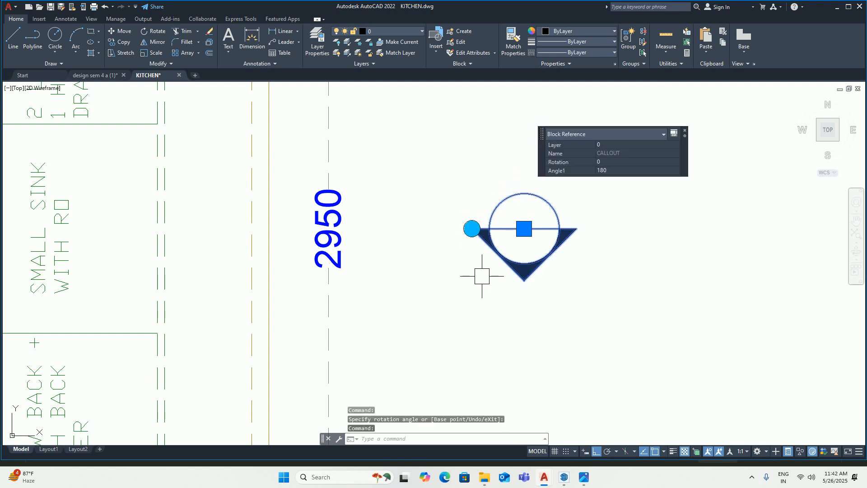
left_click(471, 229)
left_click(509, 338)
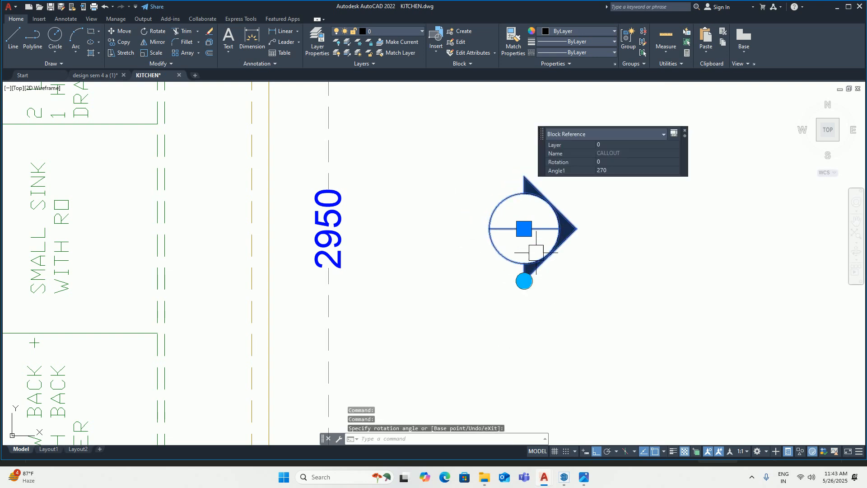
left_click(523, 280)
left_click(629, 246)
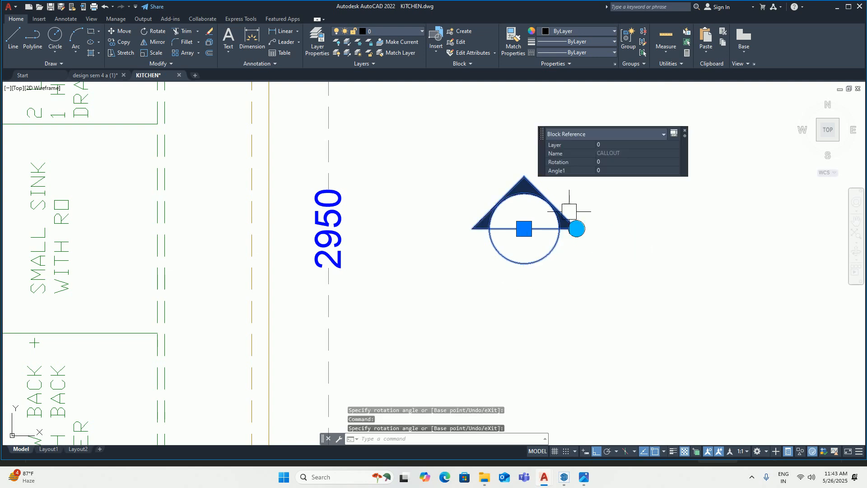
left_click(576, 228)
left_click(556, 134)
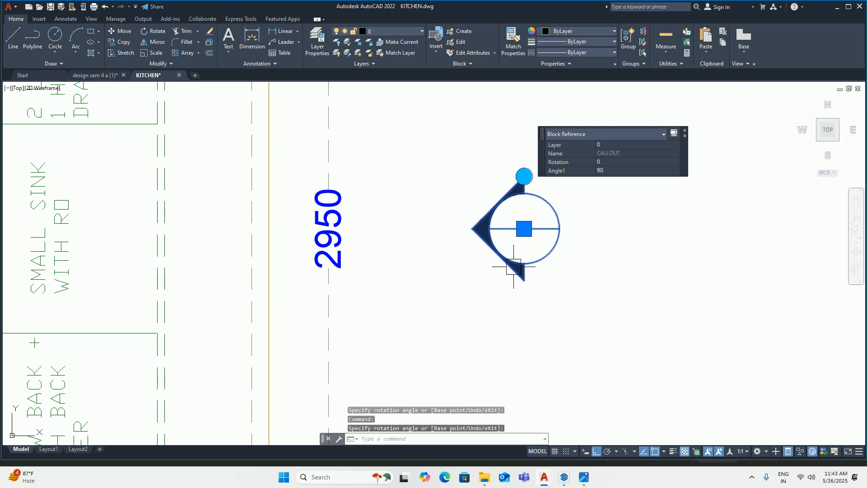
Step: Delete the callout without attribute text beside the 2950 dimension
middle_click_drag(510, 256, 455, 267)
scroll(429, 273, "down", 2)
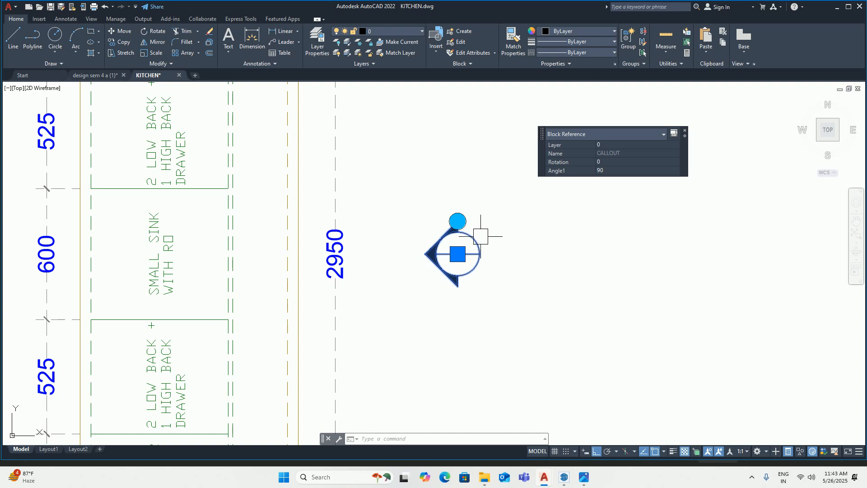
key("Delete")
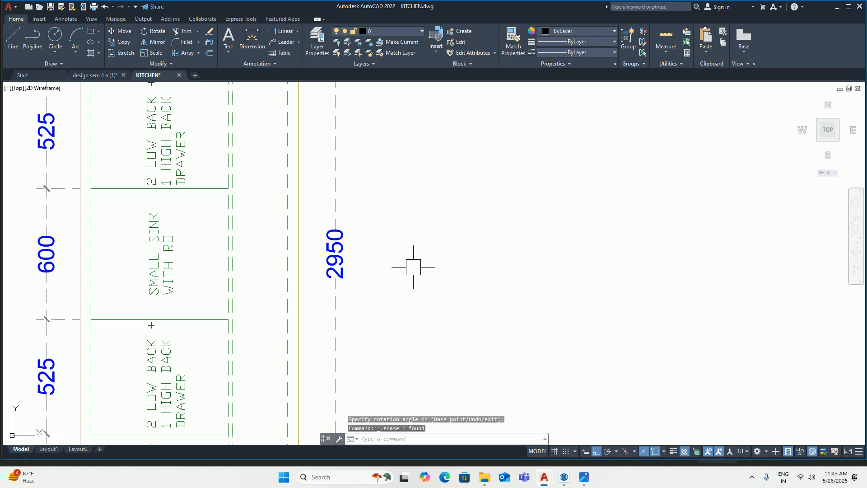
Step: Insert the CALLOUT block beside the island's 2950 dimension with space name KD and elevation number A
key("Return")
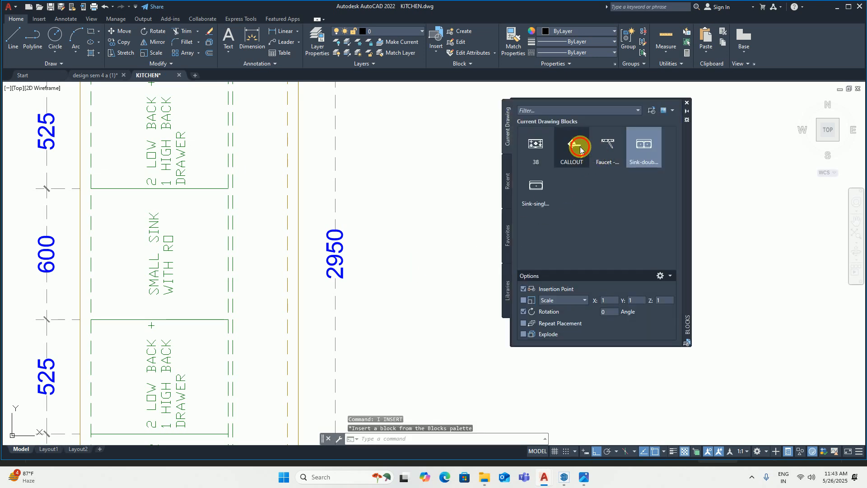
left_click(580, 149)
left_click(430, 250)
left_click(432, 250)
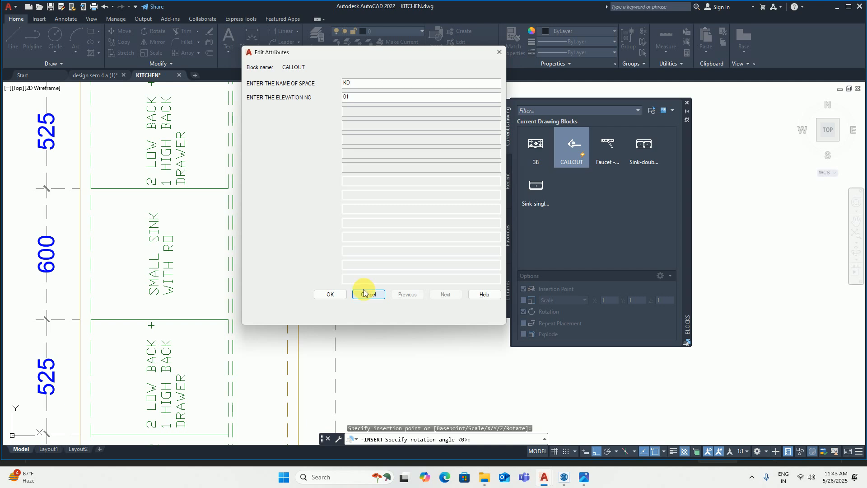
left_click(352, 84)
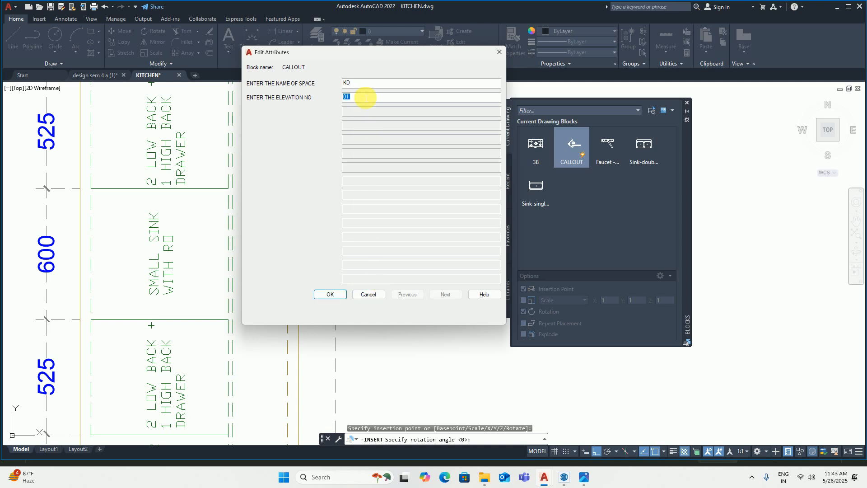
left_click(330, 293)
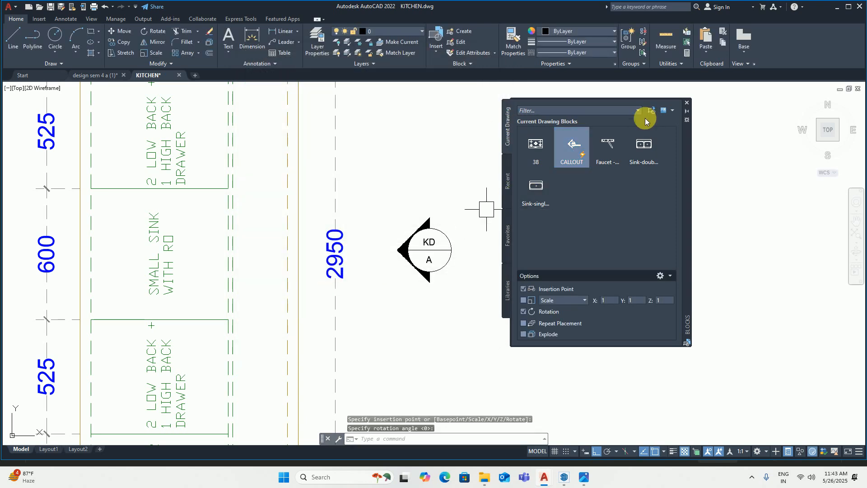
left_click(677, 104)
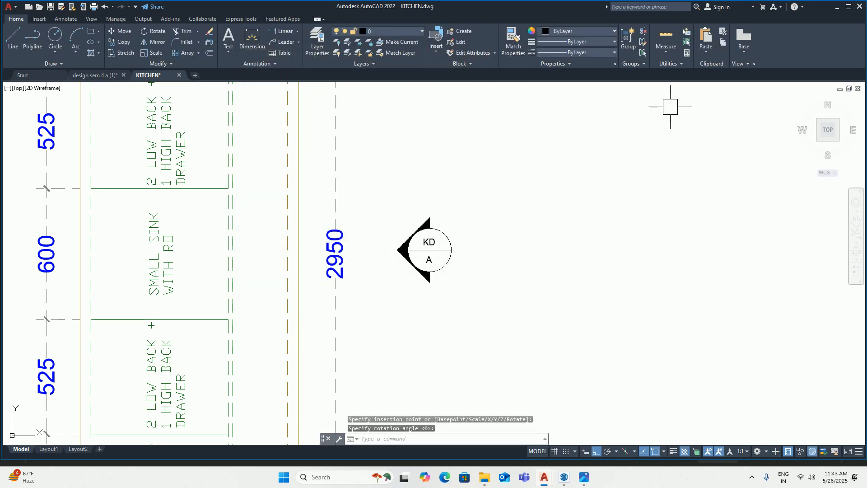
middle_click_drag(670, 107, 758, 129)
type("m")
key("Return")
left_click(510, 274)
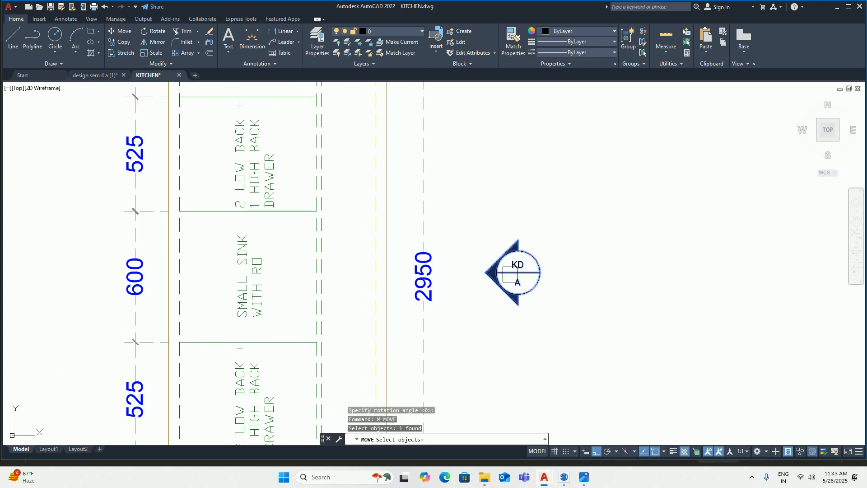
key("Escape")
Step: Copy the KD/A callout by its circle centre horizontally into the aisle between the hob and the island
type("co")
key("Return")
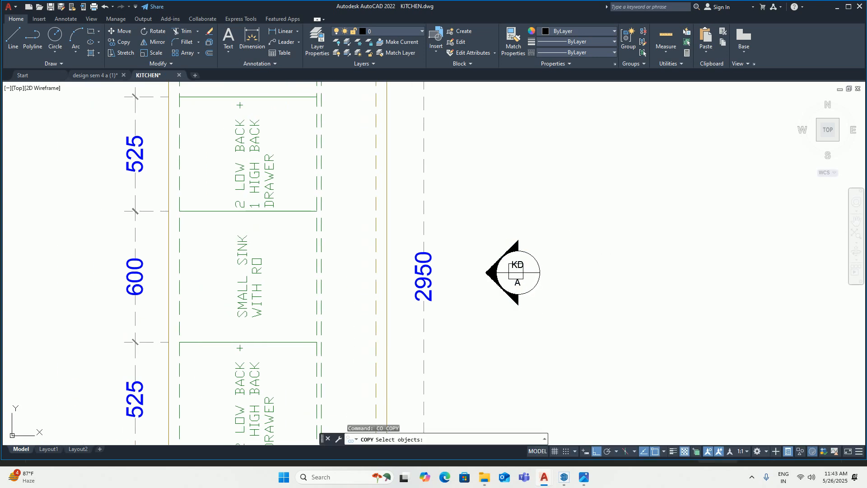
left_click(515, 271)
key("Return")
left_click(518, 272)
middle_click_drag(281, 276, 691, 289)
left_click(444, 284)
key("Escape")
scroll(444, 294, "down", 4)
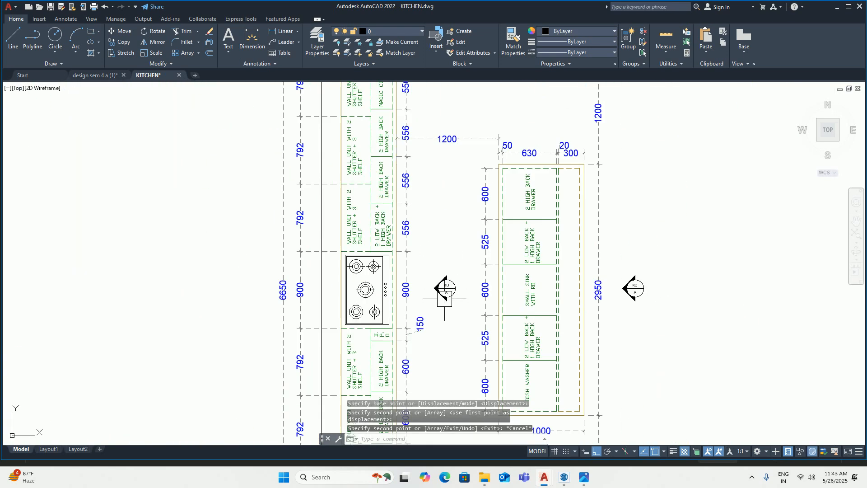
Step: Copy the aisle callout by its circle centre, with ortho off, to the space between the island's 1000 dimension and the sink counter
mouse_move(446, 300)
middle_mouse_down()
mouse_move(417, 221)
mouse_move(402, 208)
mouse_move(358, 219)
middle_mouse_up()
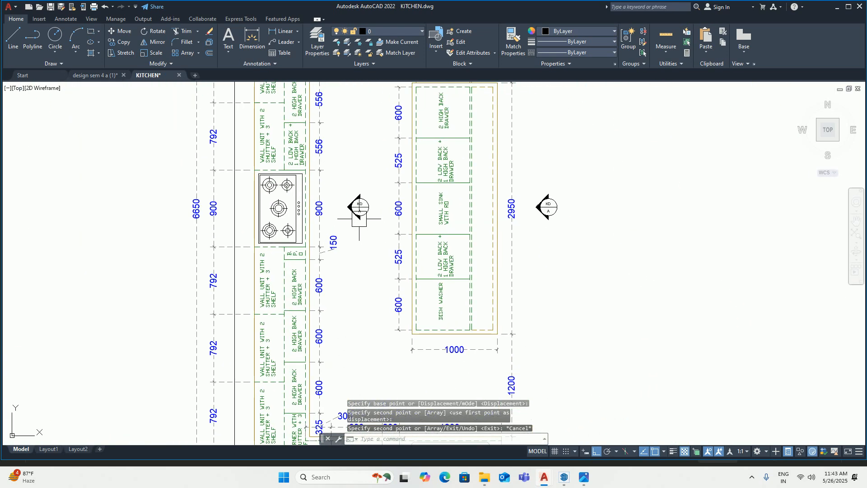
type("o")
key("Return")
left_click(359, 218)
key("Return")
scroll(359, 212, "up", 4)
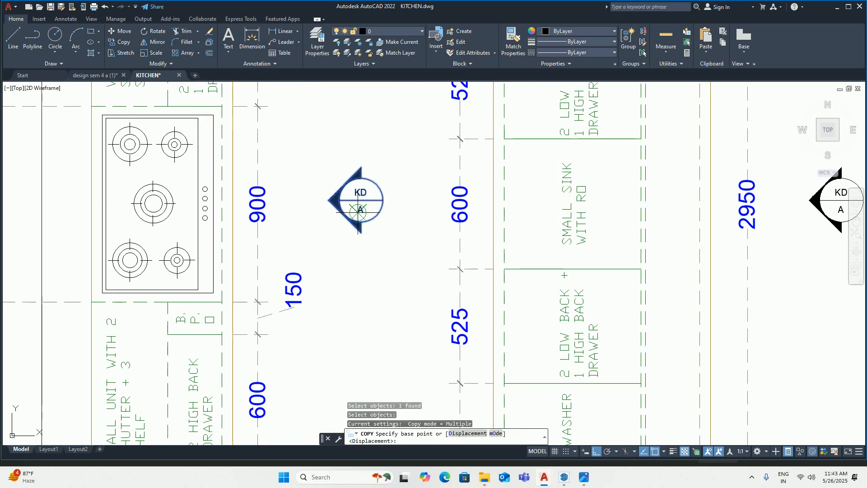
left_click(361, 200)
scroll(507, 337, "down", 2)
middle_click_drag(504, 335, 403, 125)
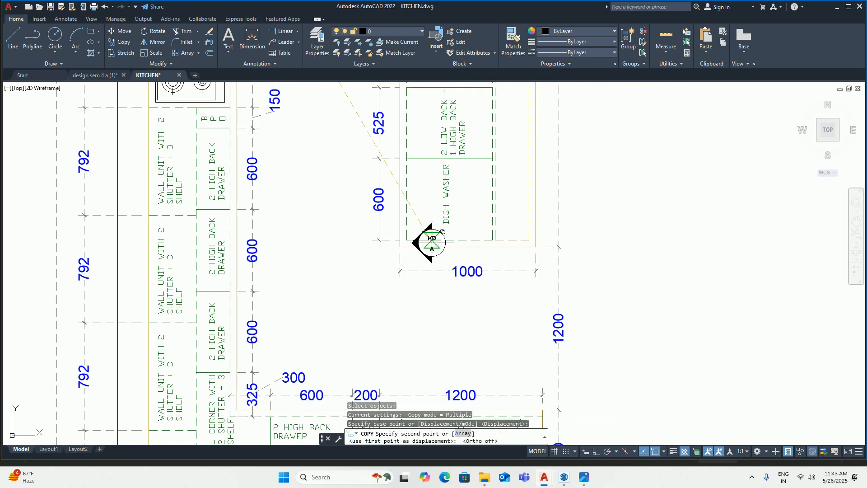
left_click(449, 319)
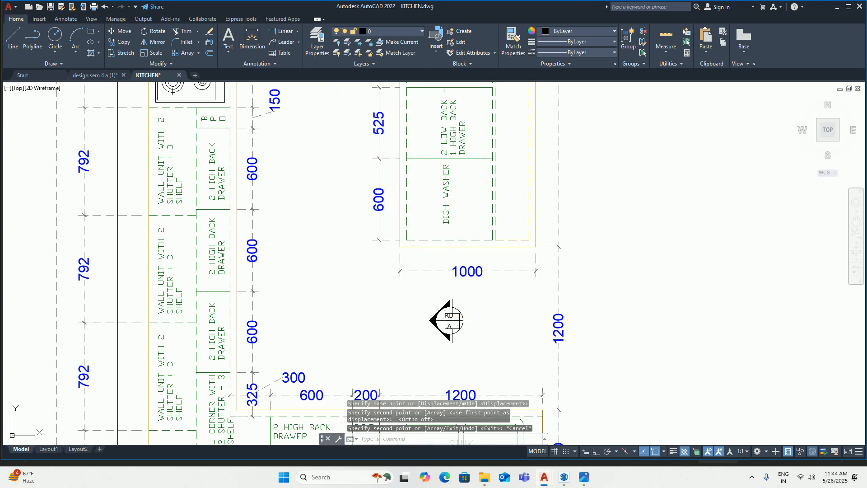
key("Escape")
key("Escape")
Step: Rotate the new callout's arrow to 180 degrees with ortho on so that it points down towards the sink counter
middle_click_drag(449, 320, 420, 172)
left_click(413, 162)
scroll(409, 146, "up", 3)
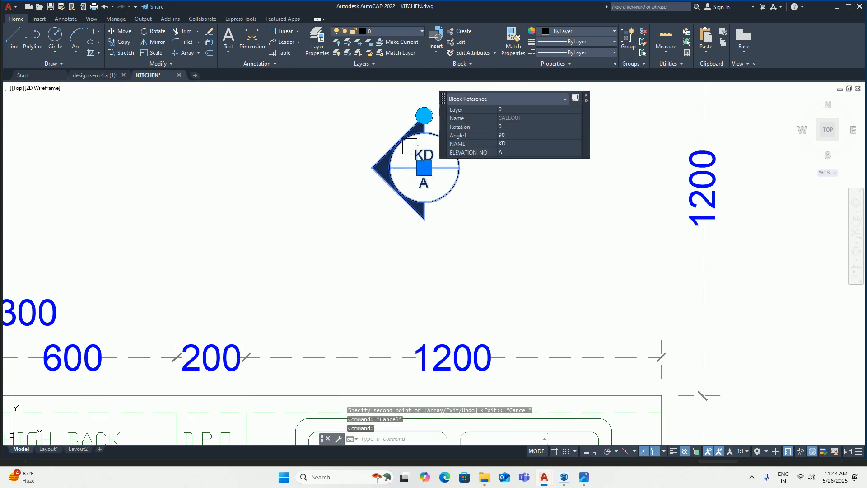
left_click(424, 116)
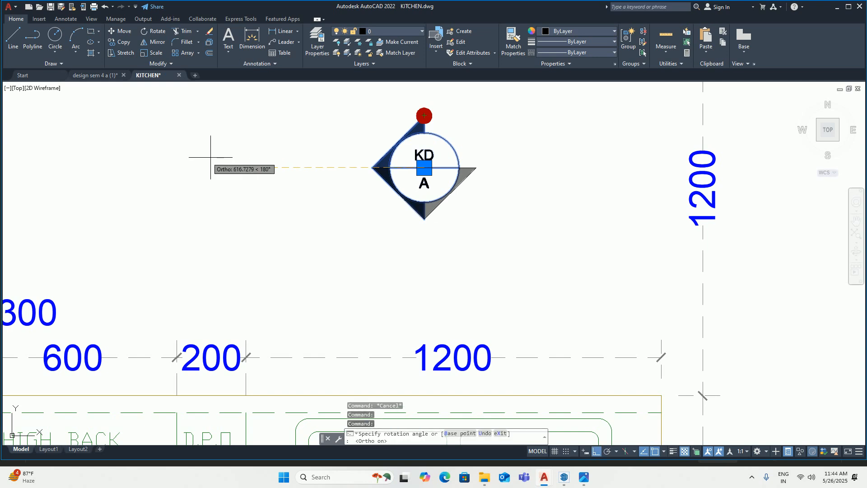
key("F8")
key("Escape")
key("Escape")
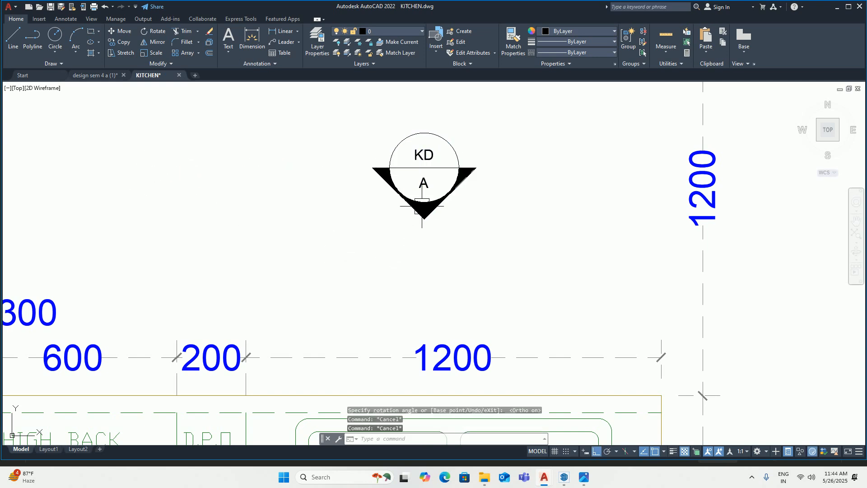
Step: Set the ELEVATION-NO value of the callout facing the sink counter to B
scroll(421, 183, "up", 4)
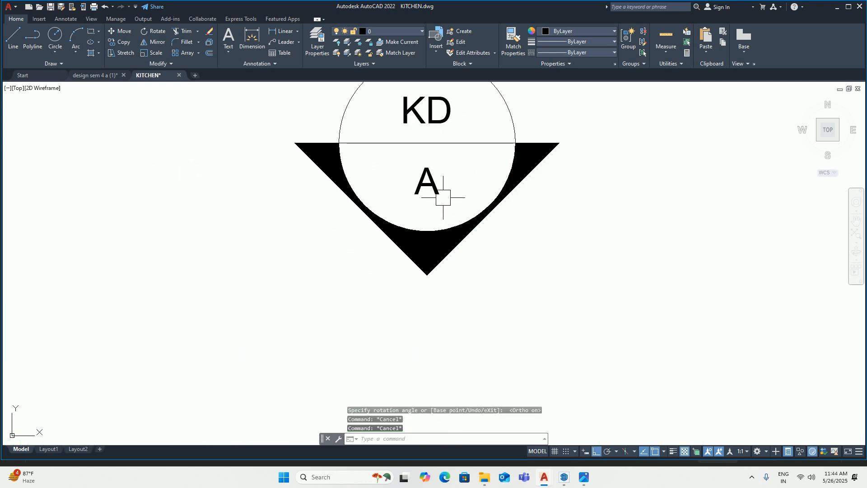
double_click(435, 175)
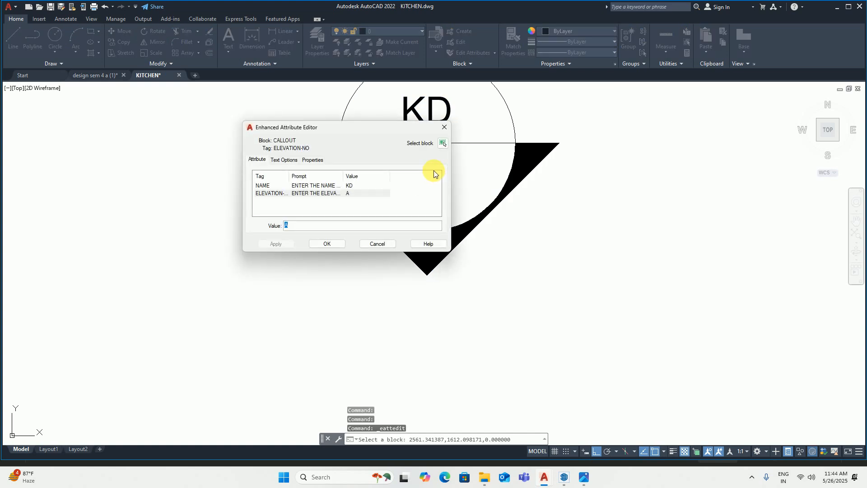
left_click(319, 185)
left_click(316, 193)
left_click(287, 226)
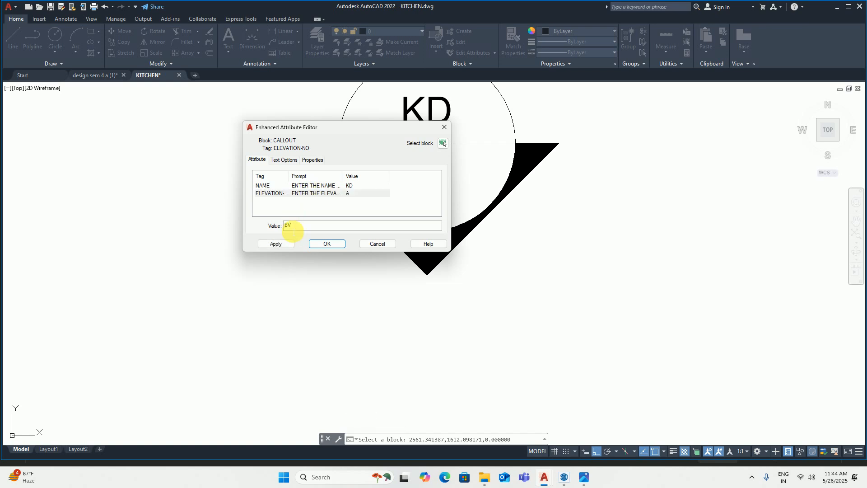
type("B")
left_click(326, 244)
Step: Set the ELEVATION-NO value of the callout beside the island's 2950 dimension to C
scroll(357, 216, "down", 5)
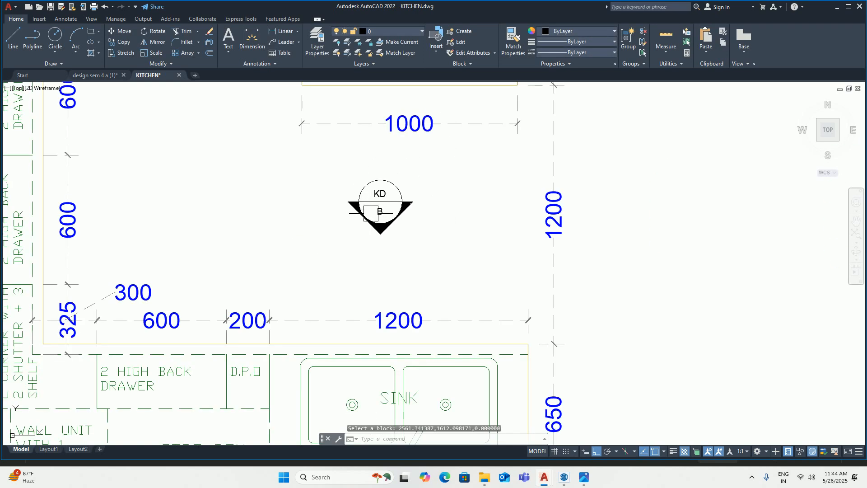
scroll(382, 208, "down", 4)
middle_click_drag(392, 182, 305, 306)
middle_click_drag(352, 203, 344, 226)
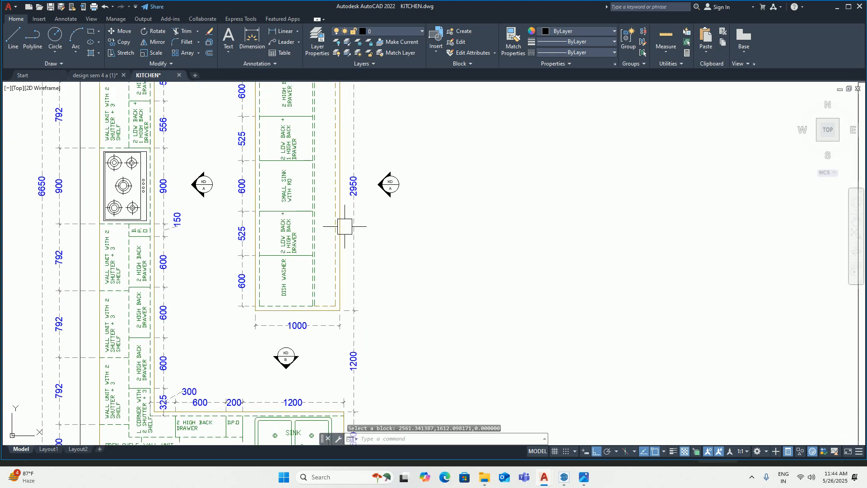
scroll(378, 200, "up", 2)
scroll(397, 181, "up", 5)
left_click(391, 172)
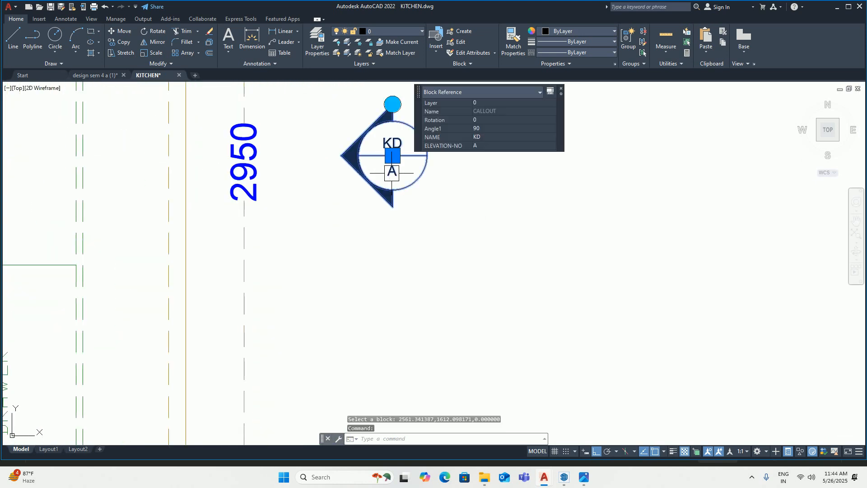
double_click(391, 172)
type("C")
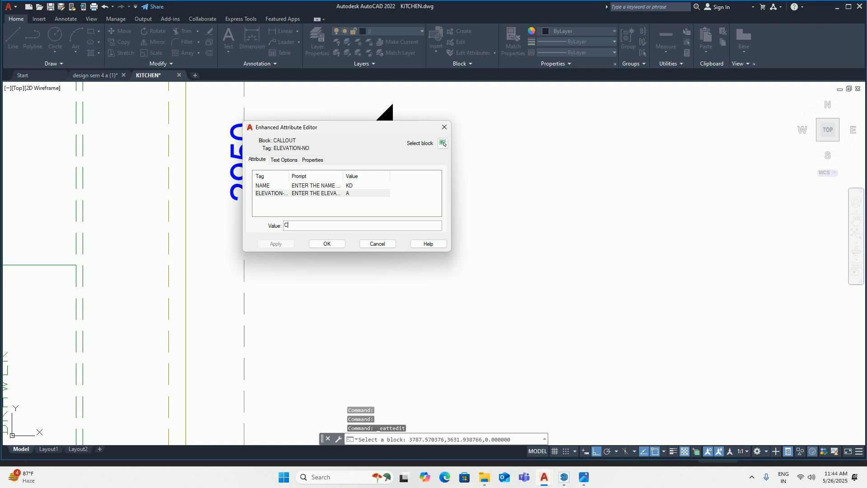
left_click(326, 244)
Step: Copy the KD/B callout straight up, with ortho on, into the aisle between the island and the fridge counter
scroll(315, 244, "down", 3)
mouse_move(321, 244)
middle_mouse_down()
mouse_move(320, 295)
mouse_move(320, 255)
middle_mouse_up()
type("co")
key("Return")
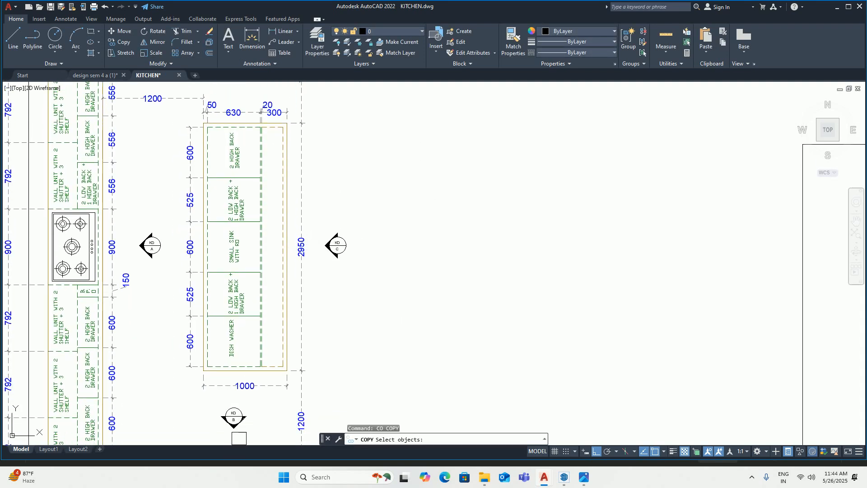
left_click(240, 426)
key("Return")
left_click(398, 364)
middle_click_drag(398, 217, 398, 318)
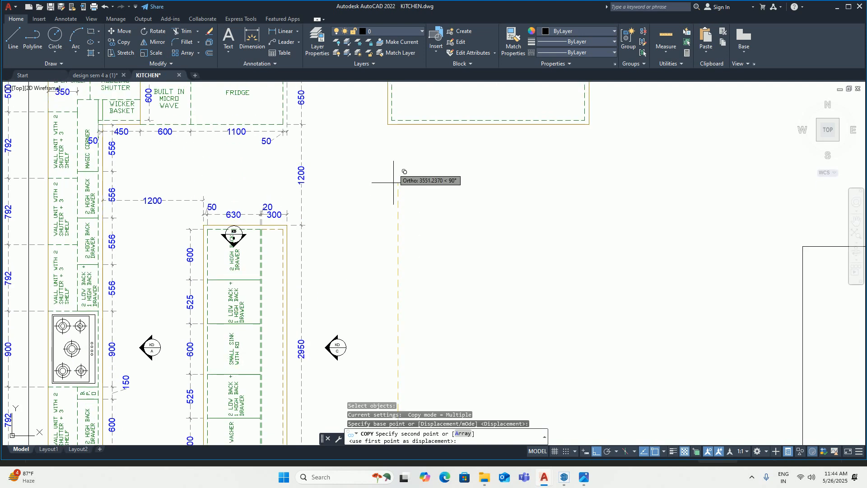
left_click(397, 120)
key("Escape")
key("Escape")
Step: Rotate the copied callout's arrow so that it points up towards the fridge counter
scroll(239, 174, "up", 4)
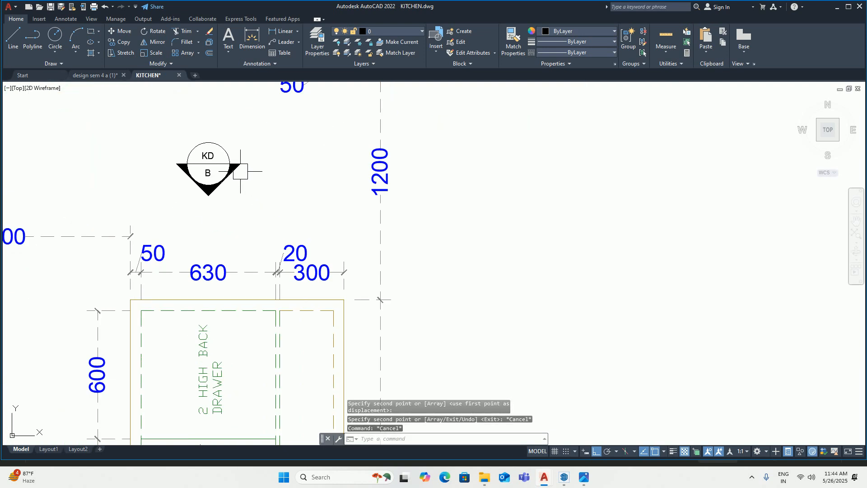
left_click(209, 163)
left_click(176, 164)
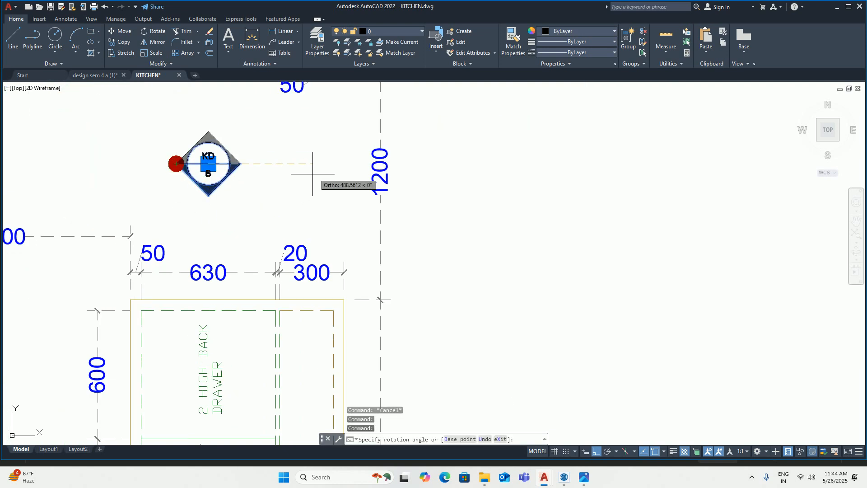
key("Escape")
Step: Set the ELEVATION-NO value of the callout facing the fridge counter to D
scroll(212, 175, "up", 4)
double_click(219, 170)
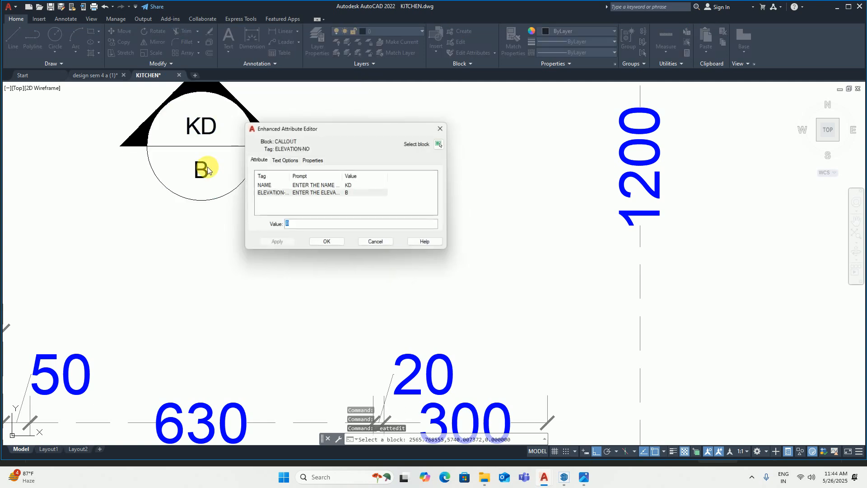
type("D")
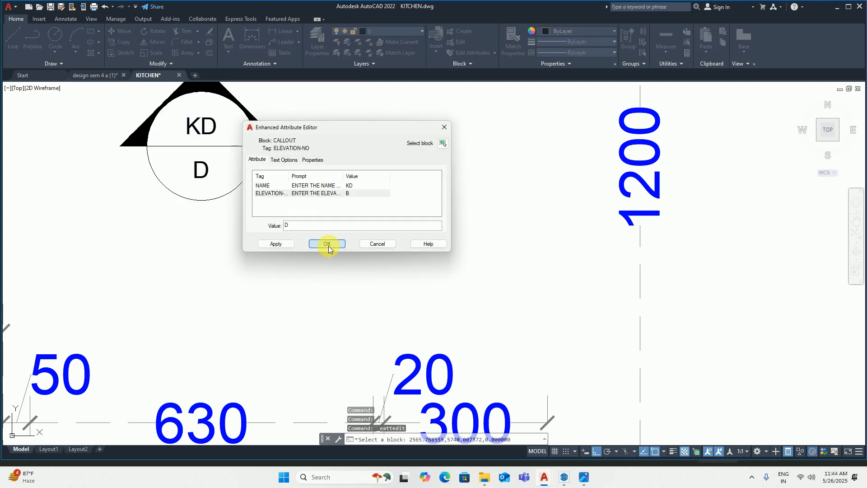
left_click(327, 244)
scroll(303, 236, "down", 5)
scroll(279, 221, "down", 4)
key("Escape")
key("Escape")
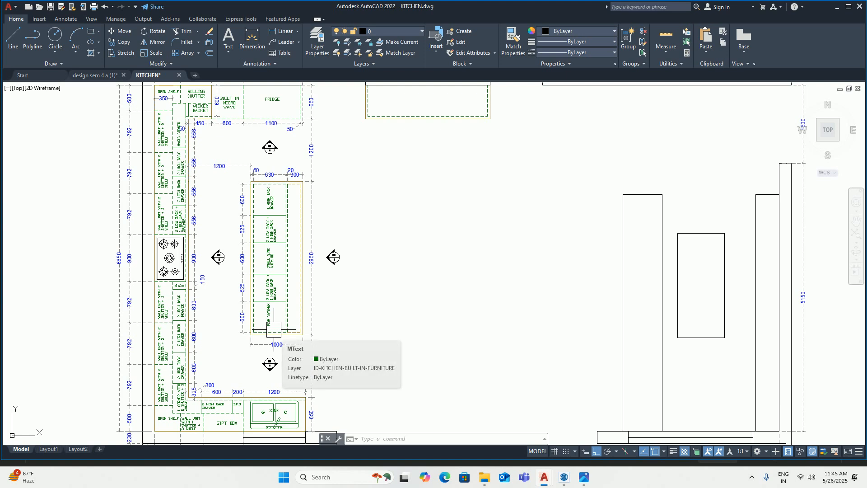
Step: Insert the Callout Bubble - Metric block from the tool palettes at 1:1 annotation scale, above the KD/C callout, and close the palettes
type("TP")
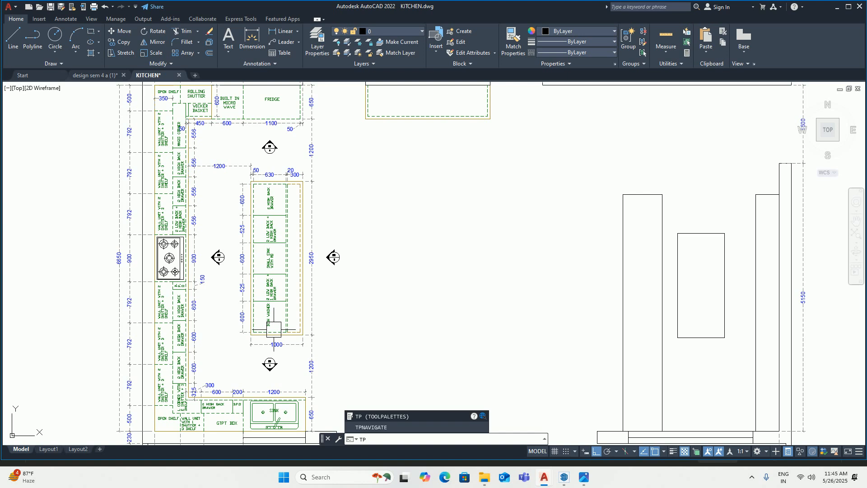
key("Return")
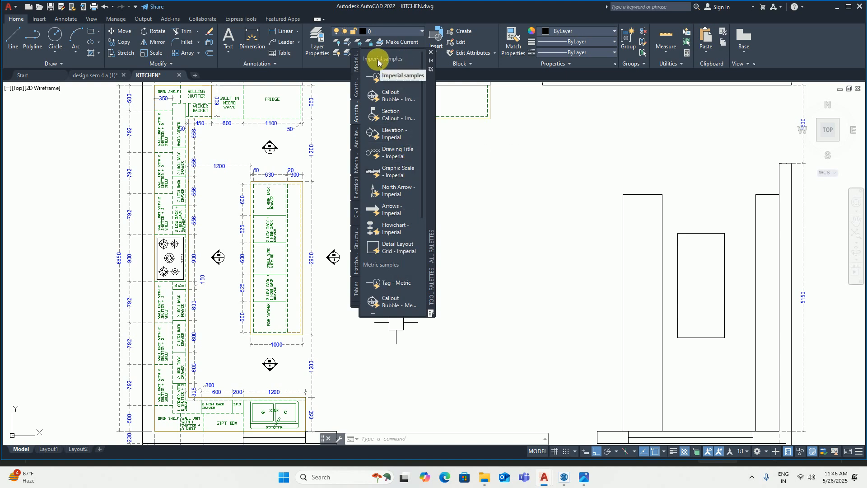
scroll(384, 113, "down", 3)
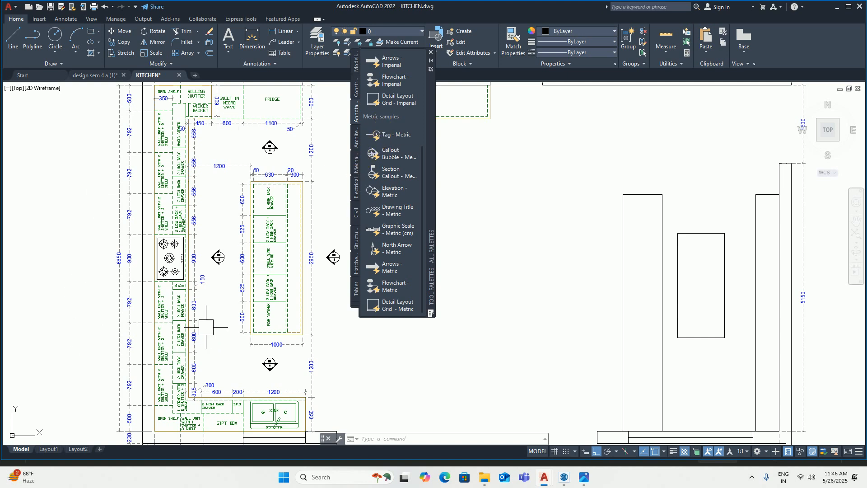
left_click(390, 156)
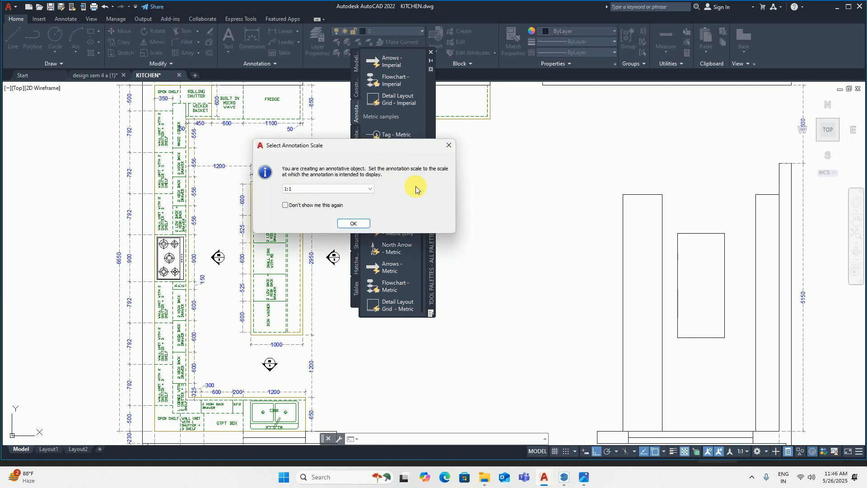
left_click(346, 222)
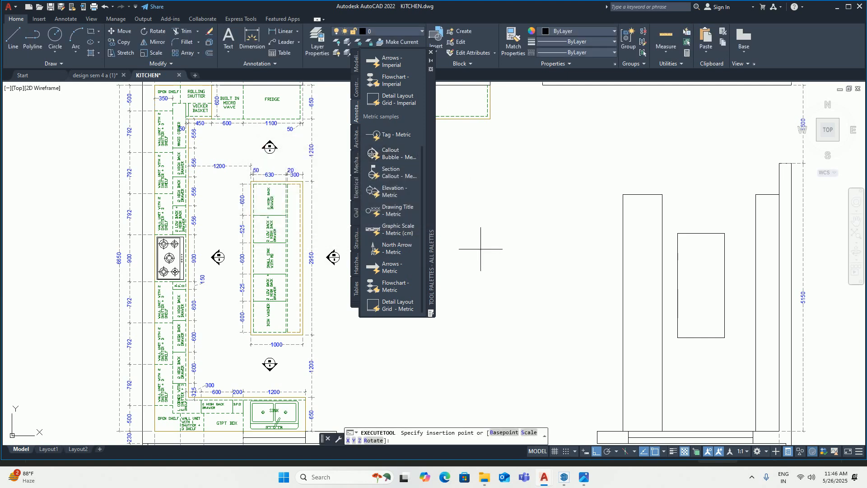
scroll(338, 234, "up", 8)
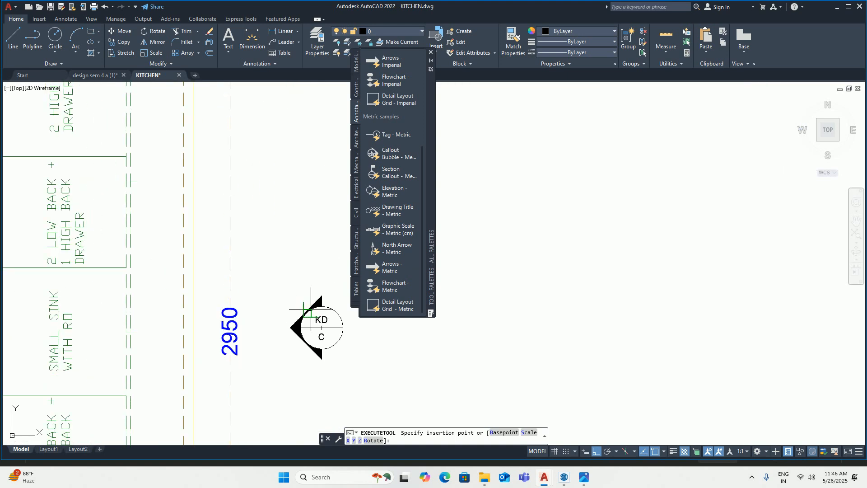
left_click(321, 223)
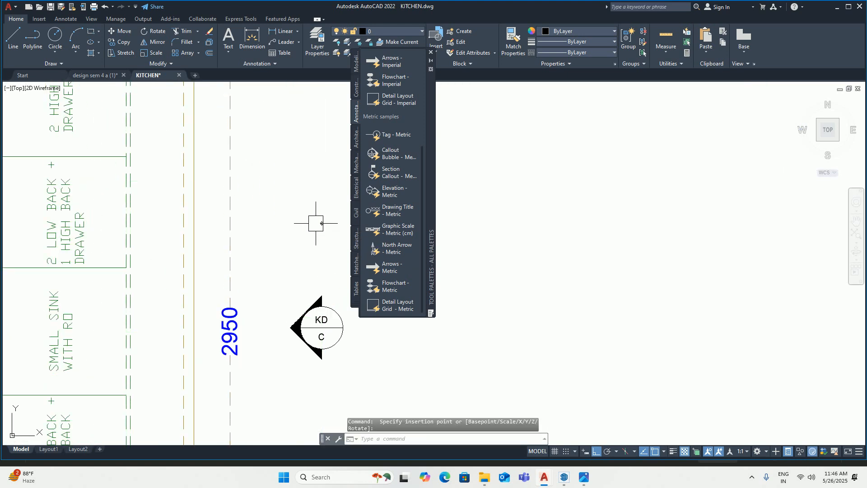
left_click(430, 52)
Step: Inspect the inserted callout bubble and its properties, and compare its size with the KD/C callout
scroll(332, 221, "up", 6)
scroll(261, 239, "up", 2)
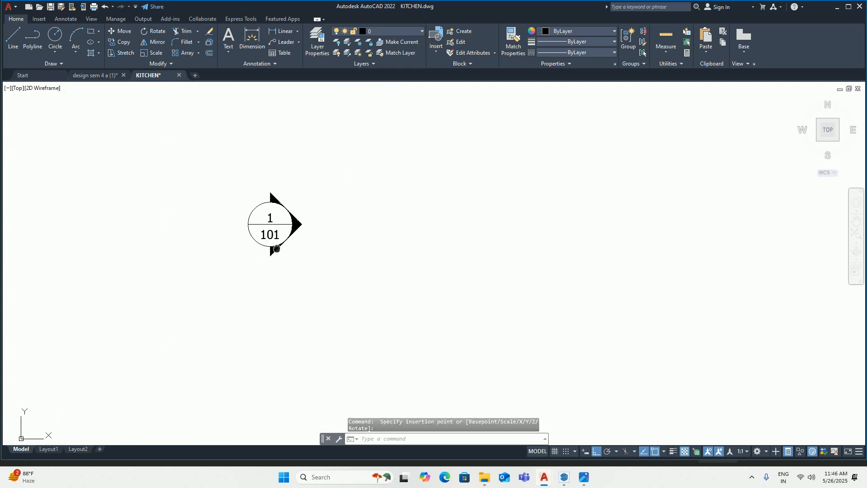
scroll(373, 225, "down", 12)
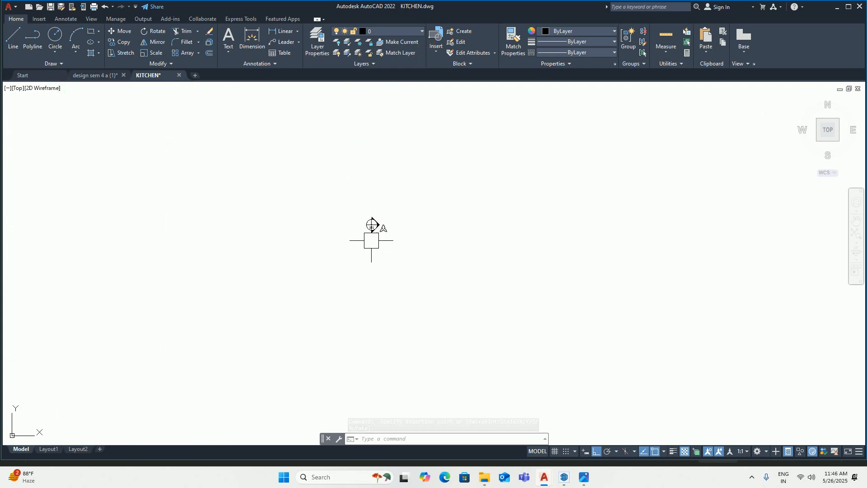
scroll(373, 303, "up", 4)
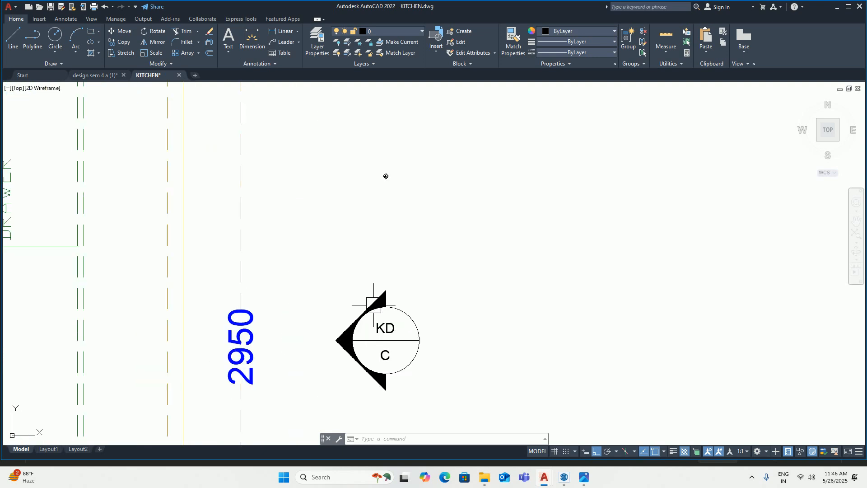
scroll(385, 176, "up", 4)
left_click(395, 160)
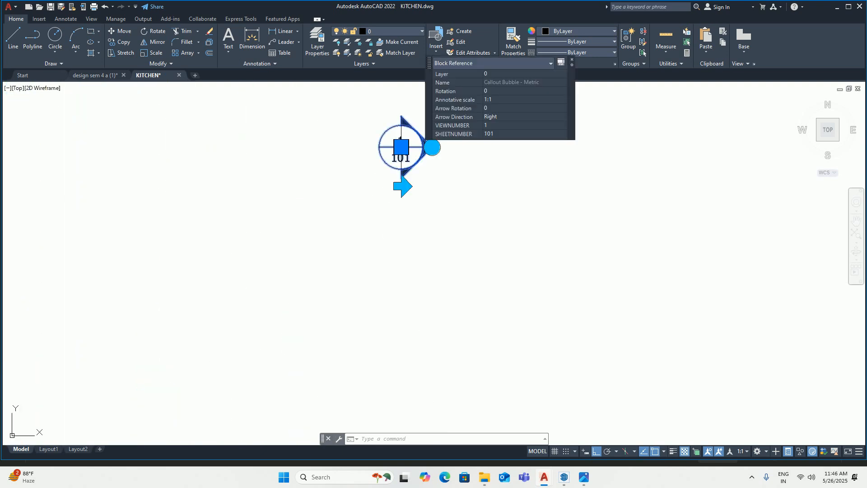
middle_click_drag(391, 166, 347, 216)
key("Escape")
key("Escape")
Step: Scale the inserted callout bubble by a factor of 25 about its circle centre
scroll(343, 212, "up", 3)
type("s")
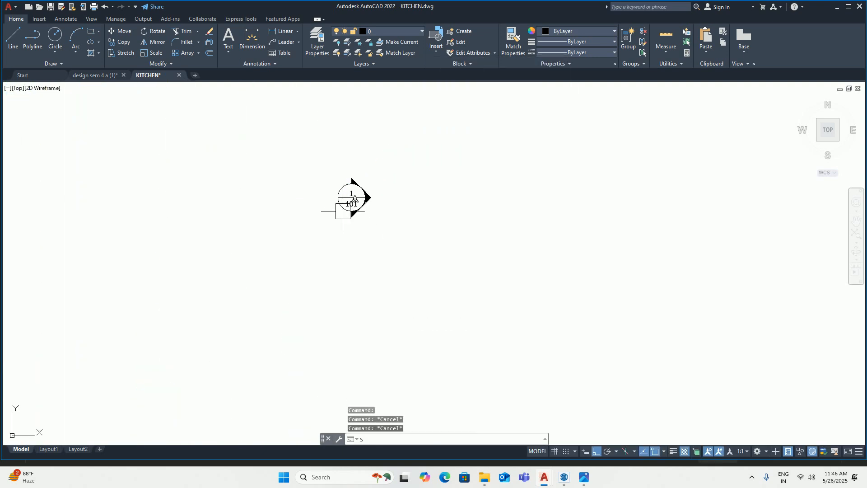
type("c")
key("Return")
left_click(346, 203)
key("Return")
scroll(346, 200, "up", 5)
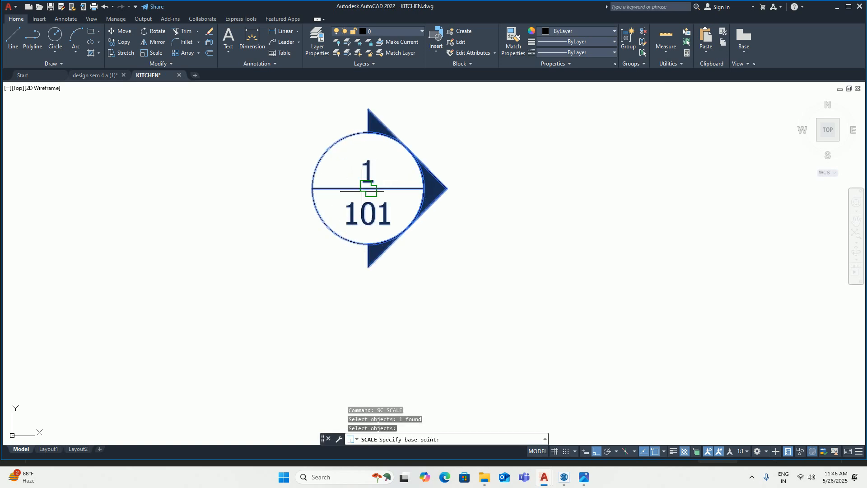
left_click(368, 188)
type("25")
key("Return")
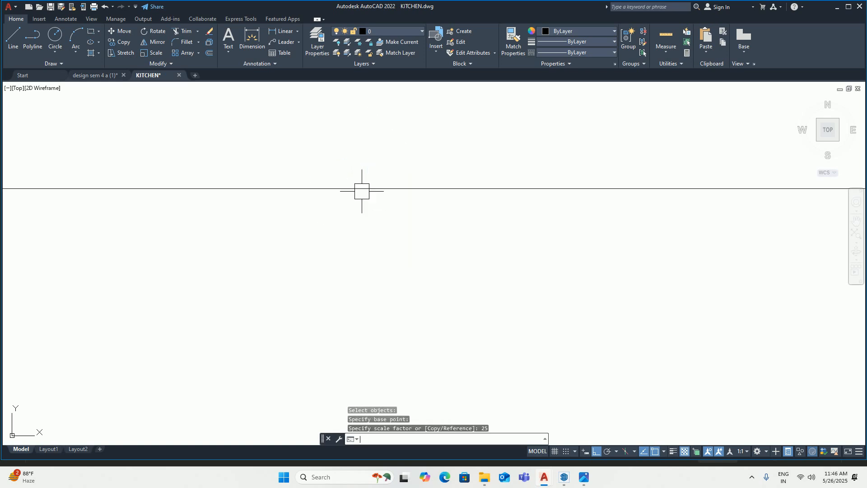
Step: Scale the enlarged 1/101 callout bubble by a factor of .5 about its circle centre
scroll(362, 188, "down", 8)
scroll(354, 192, "up", 4)
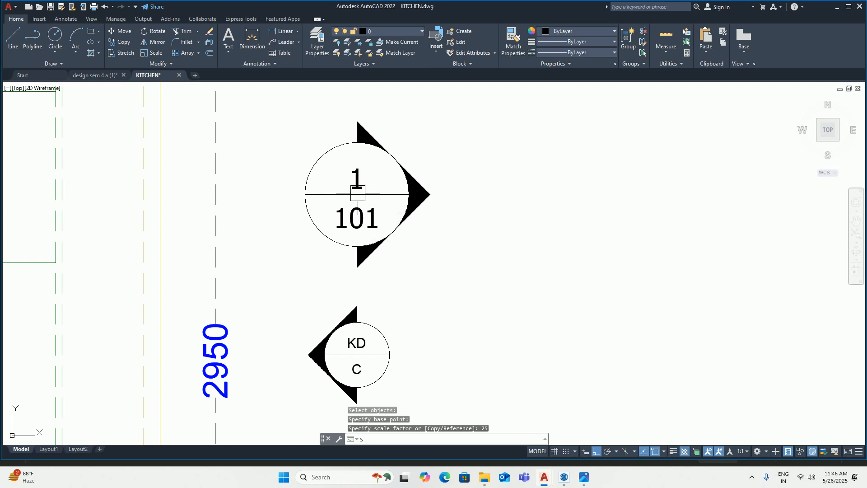
type("sc")
key("Return")
left_click(357, 196)
key("Return")
left_click(356, 194)
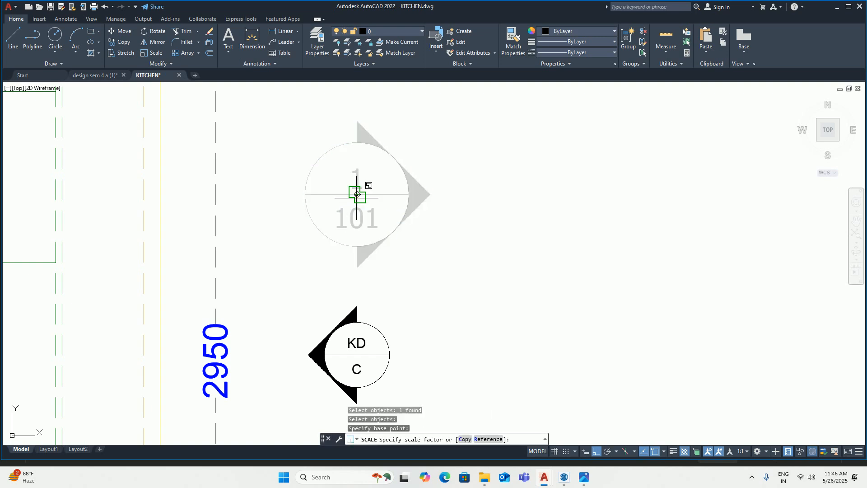
type(".5")
key("Return")
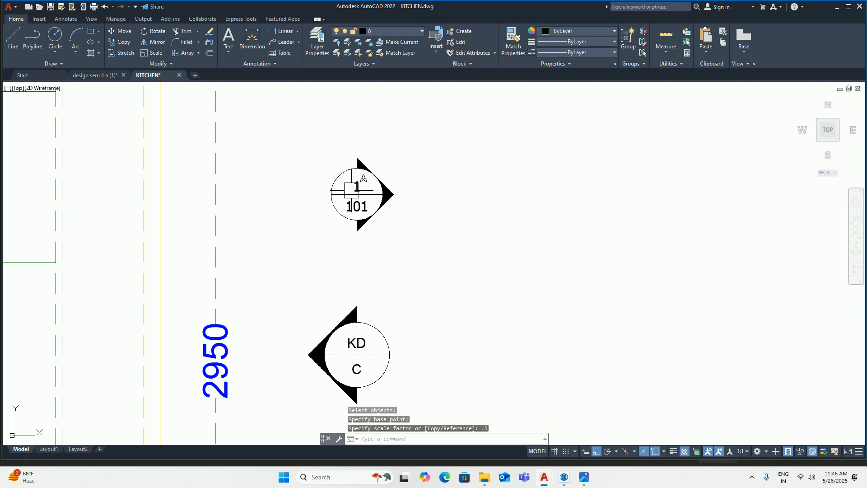
Step: Flip the 1/101 callout bubble's Arrow Direction to Left
scroll(353, 190, "up", 4)
left_click(373, 133)
left_click(354, 121)
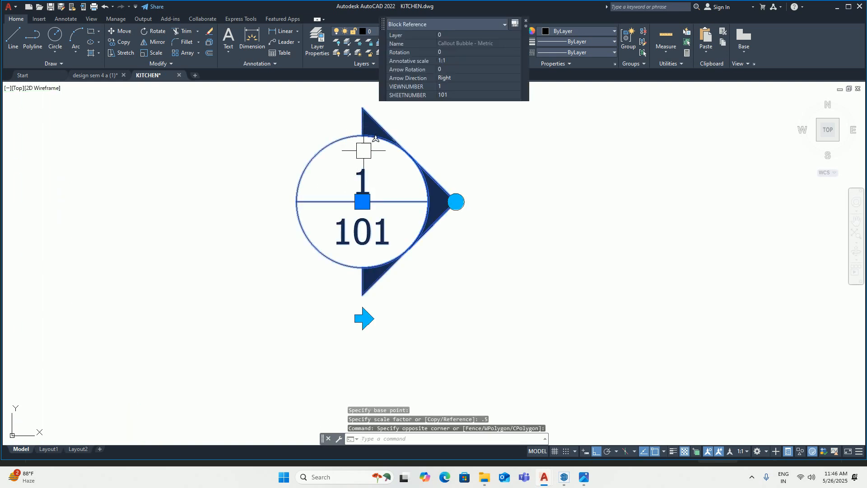
left_click(363, 319)
left_click(362, 319)
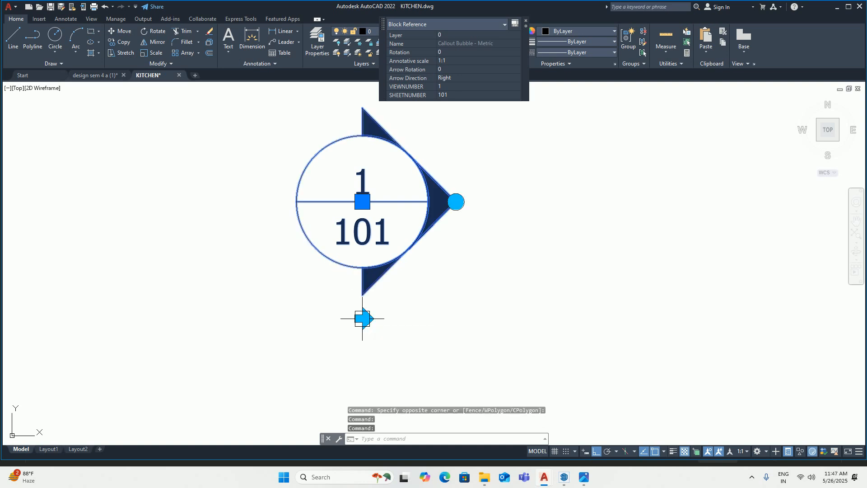
left_click(362, 319)
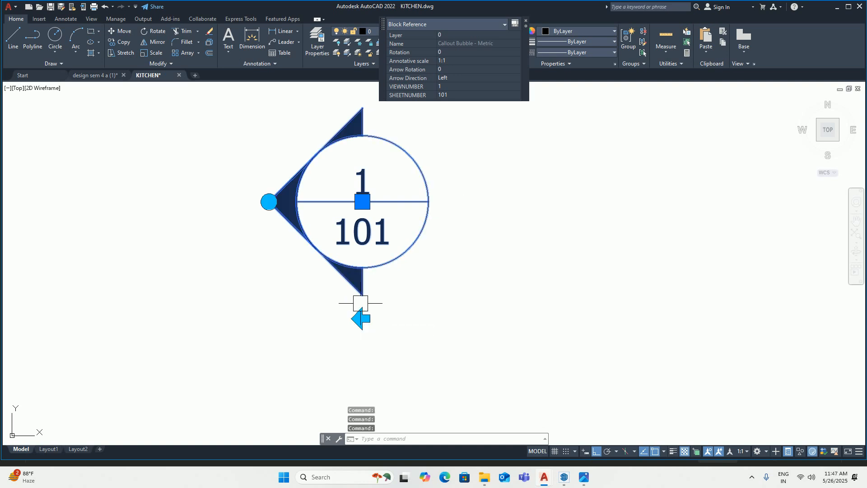
Step: Rotate the 1/101 callout bubble's arrow to 90 degrees so that it points up
left_click(258, 196)
left_click(368, 107)
key("Escape")
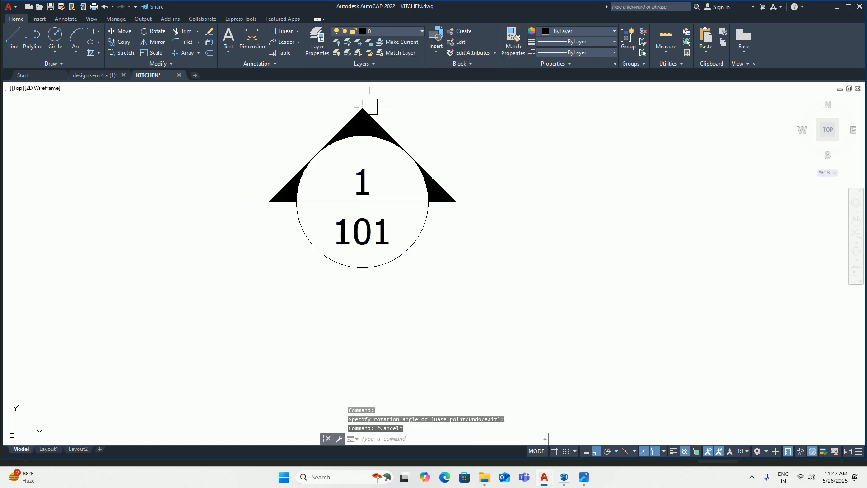
Step: Set the 1/101 callout bubble's Arrow Rotation to 0 so that its arrow points left towards the island
scroll(370, 106, "down", 4)
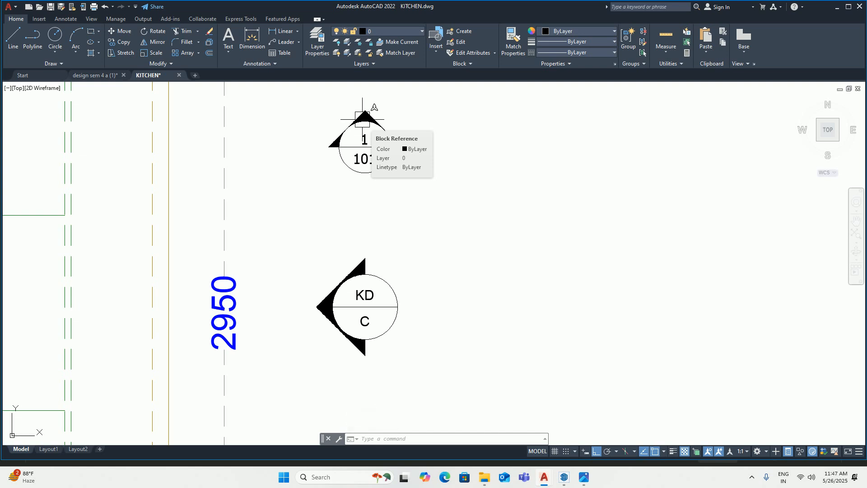
left_click(363, 112)
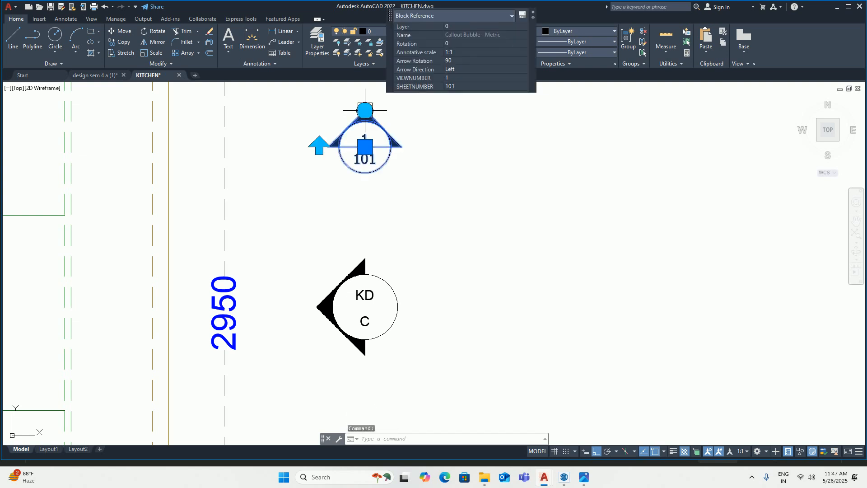
left_click(365, 110)
left_click(264, 137)
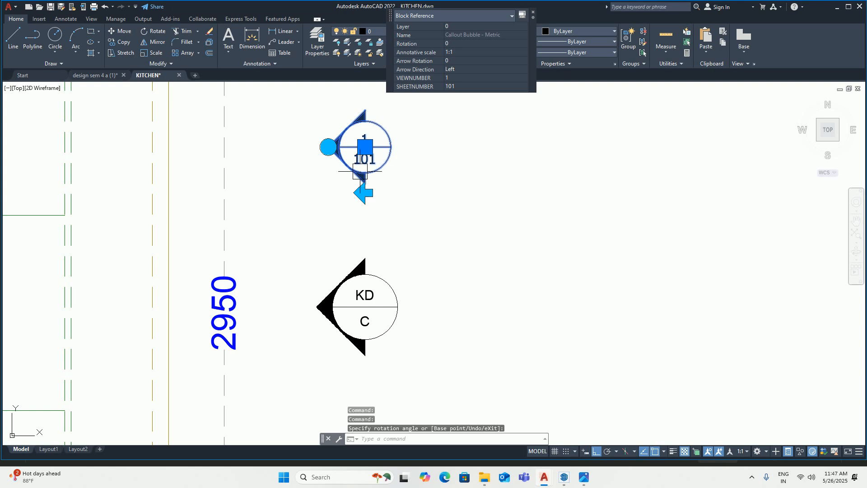
Step: Rotate the 1/101 callout bubble's arrow to 270 degrees so that it points down, and erase the bubble from the drawing
left_click(328, 147)
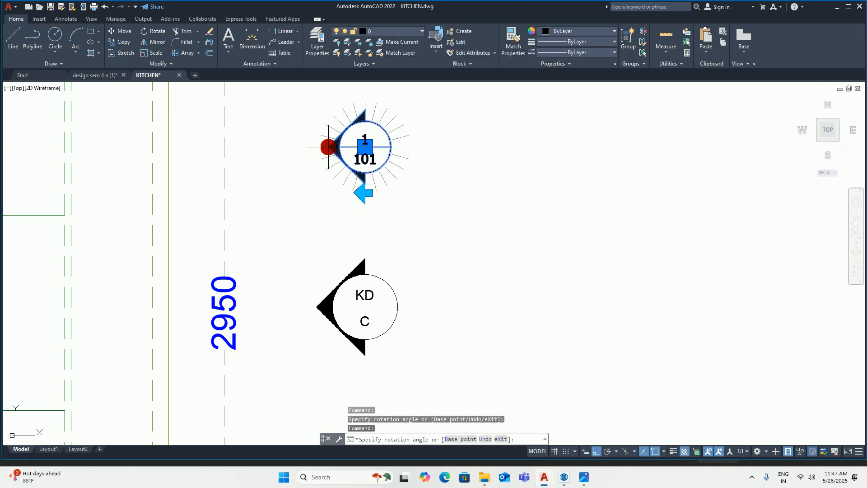
left_click(396, 238)
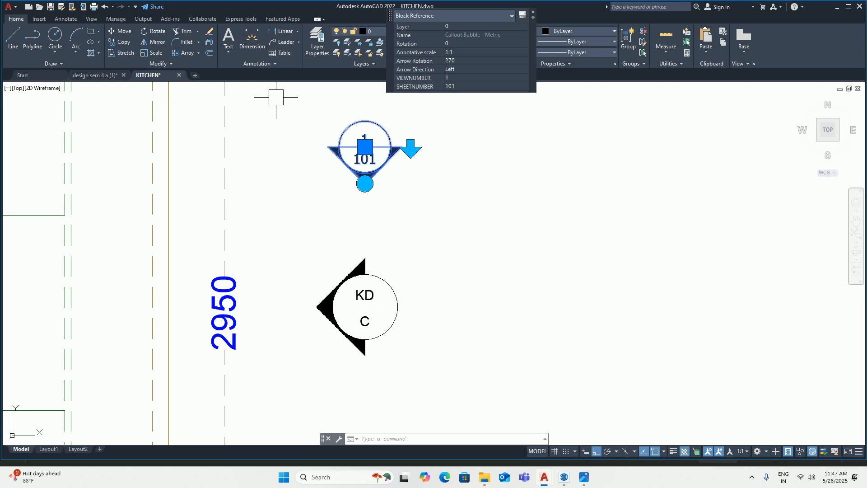
key("Delete")
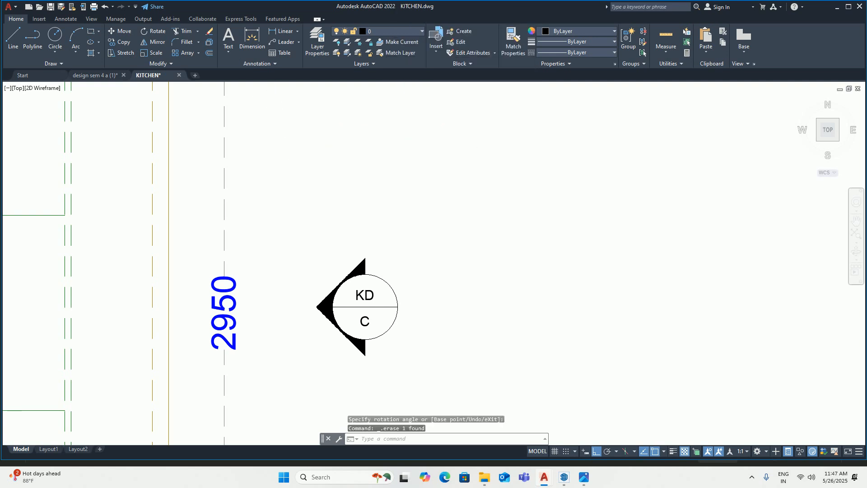
scroll(316, 222, "down", 5)
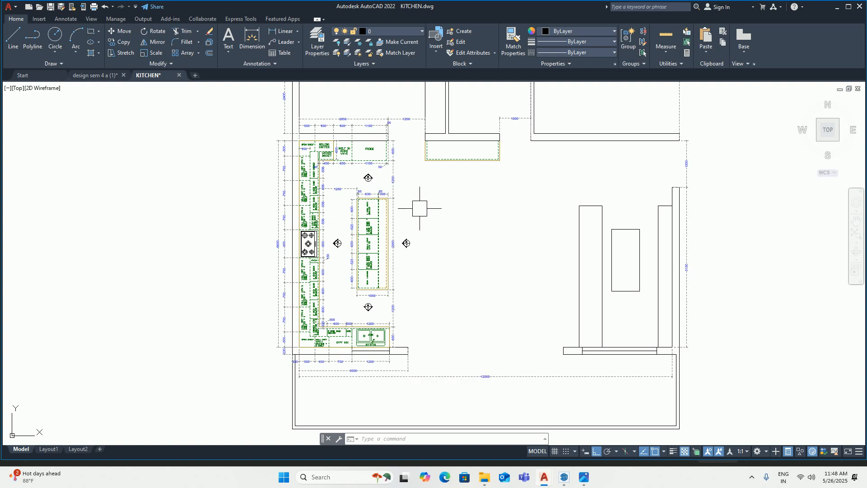
scroll(343, 246, "up", 5)
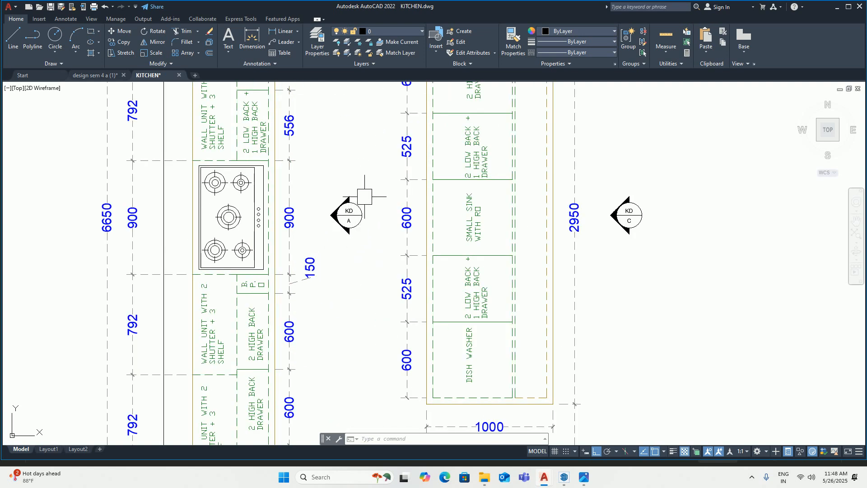
scroll(351, 206, "down", 8)
key("ctrl+a")
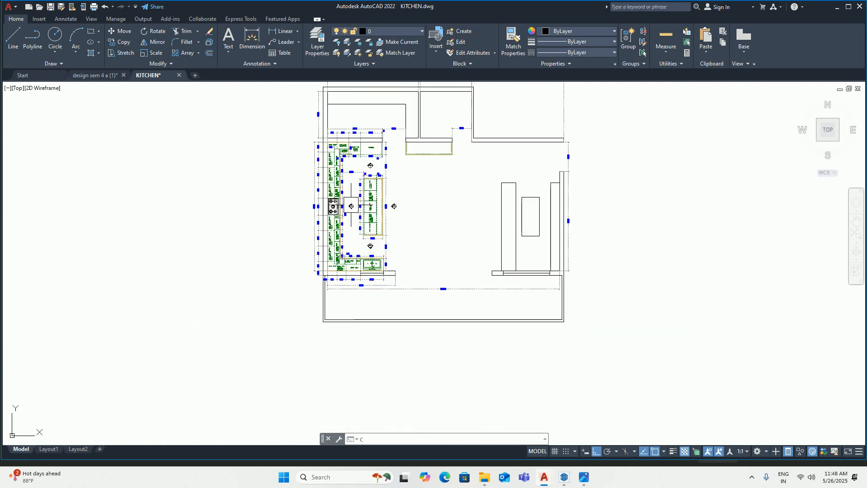
key("Escape")
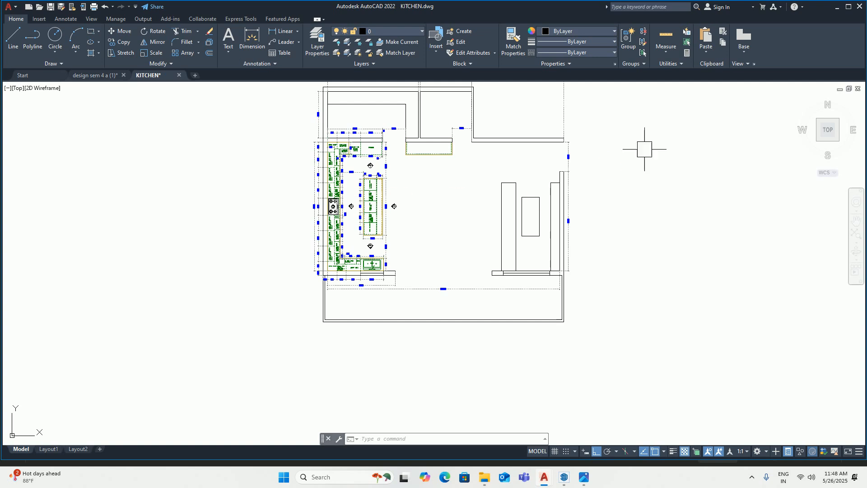
Step: Turn the top view a quarter turn to inspect the plan with the stove wall uppermost, and restore the north-up orientation
left_click(857, 111)
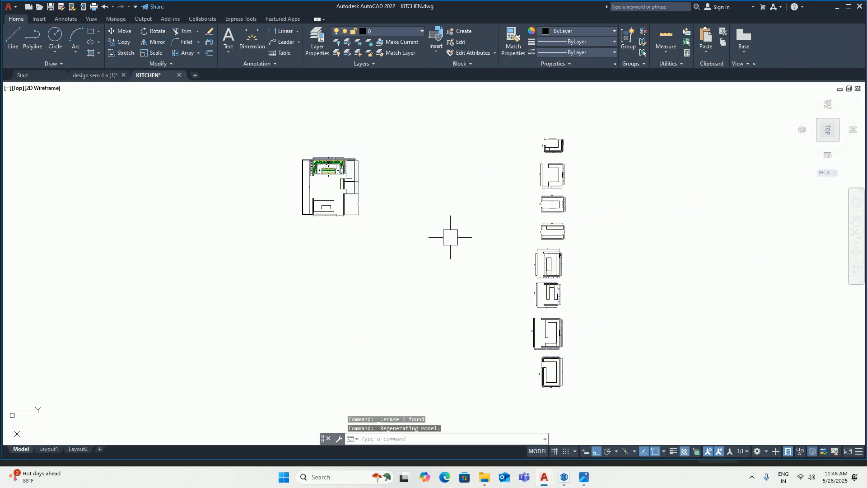
scroll(291, 193, "up", 4)
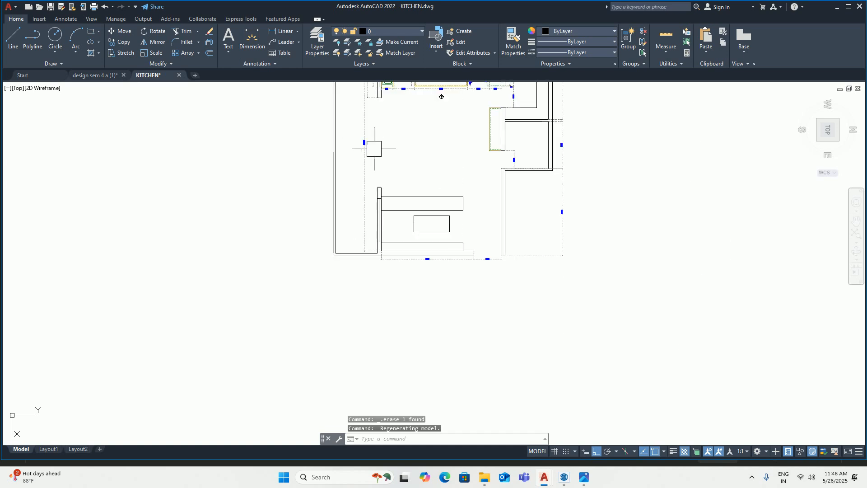
scroll(367, 141, "down", 4)
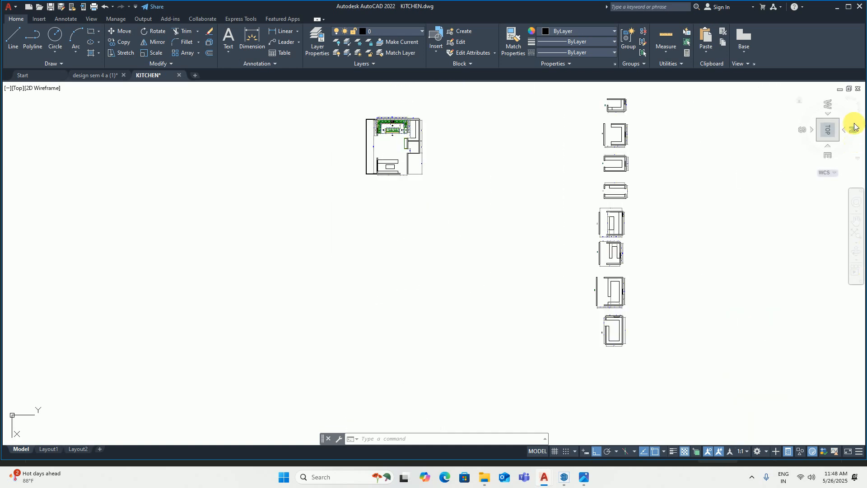
left_click(850, 107)
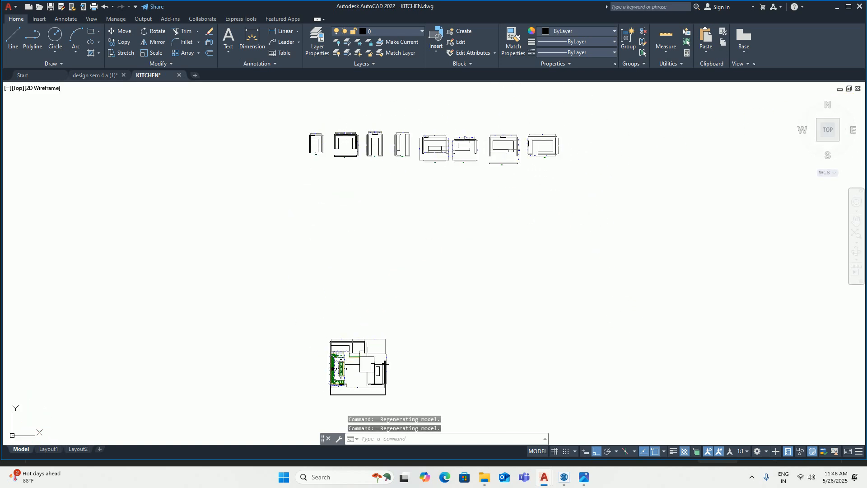
Step: Copy the entire kitchen floor plan with its dimensions and callouts horizontally into the empty space left of the original
middle_click_drag(430, 208, 484, 309)
type("co")
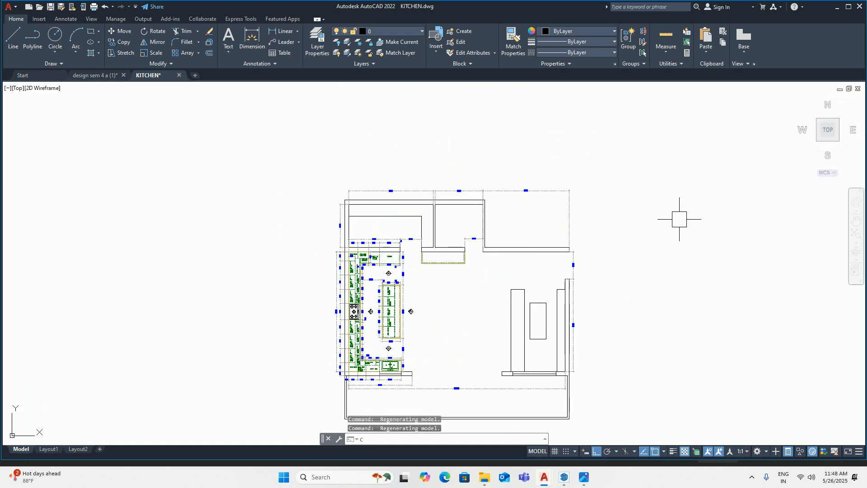
key("space")
scroll(417, 232, "down", 6)
left_click(346, 193)
left_click(602, 382)
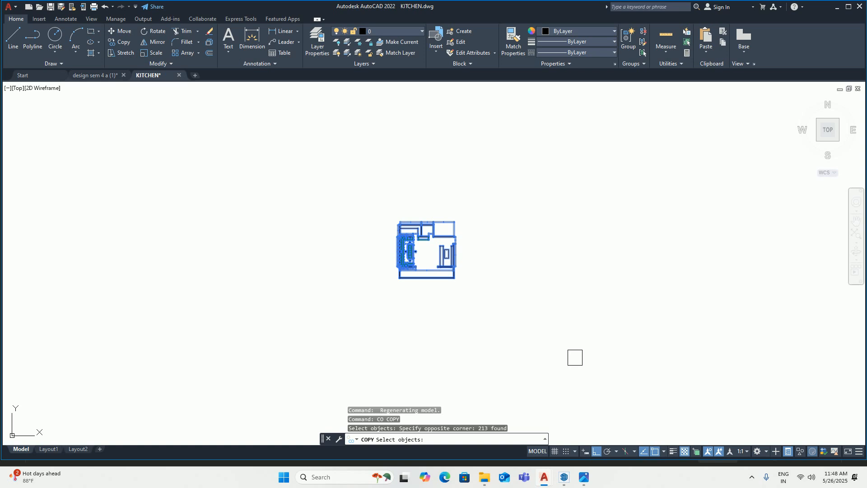
key("space")
left_click(469, 327)
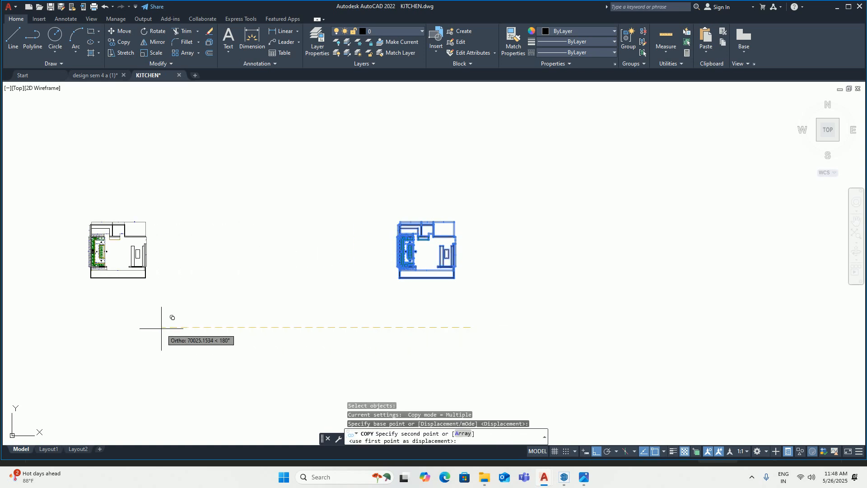
left_click(177, 328)
key("Escape")
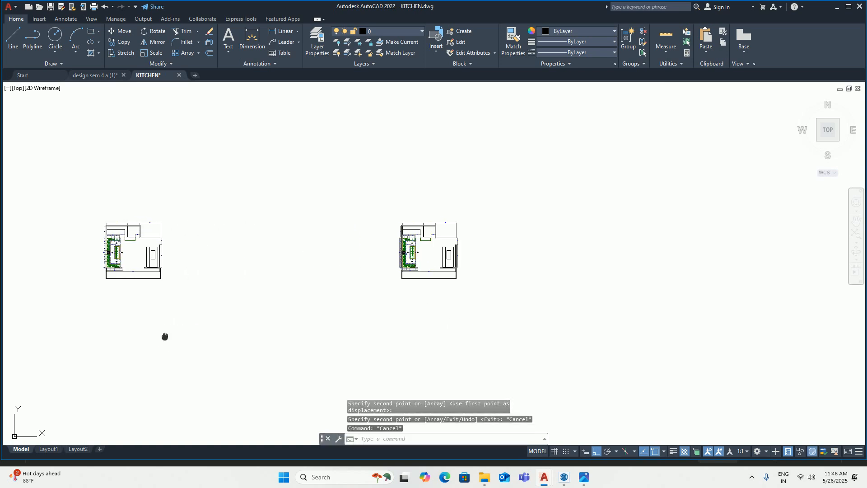
Step: Rotate the copied floor plan by 270 degrees about a point near its middle so that the stove wall is uppermost
middle_click_drag(165, 336, 261, 310)
type("ro")
key("space")
left_click(141, 167)
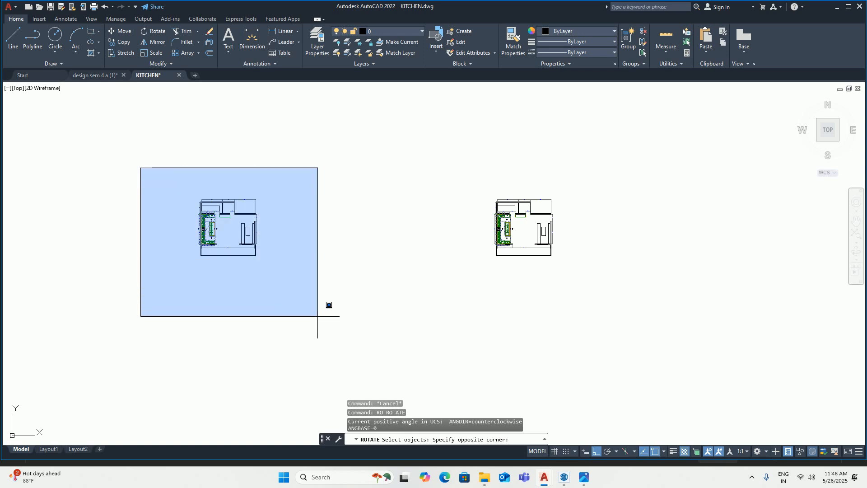
left_click(317, 316)
scroll(191, 216, "up", 2)
scroll(243, 247, "up", 2)
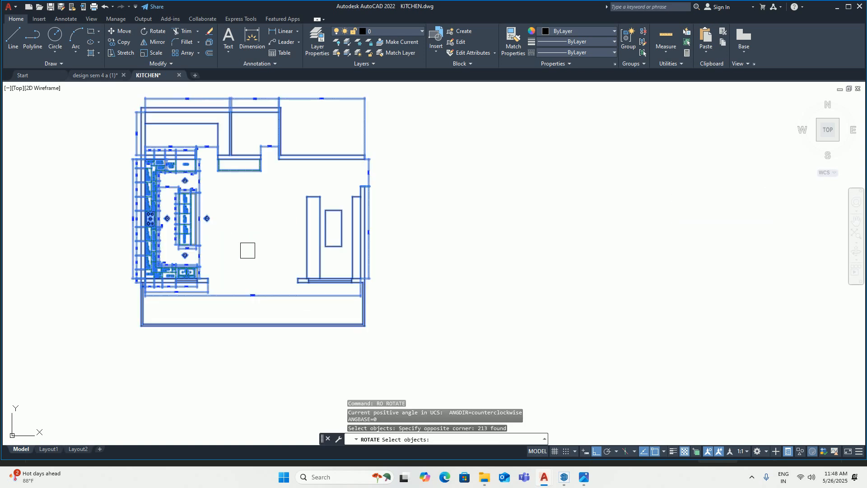
key("space")
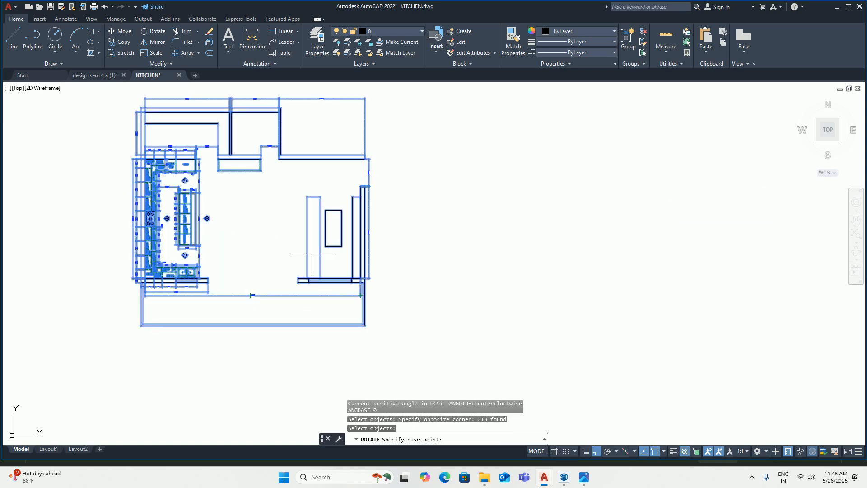
scroll(176, 221, "up", 5)
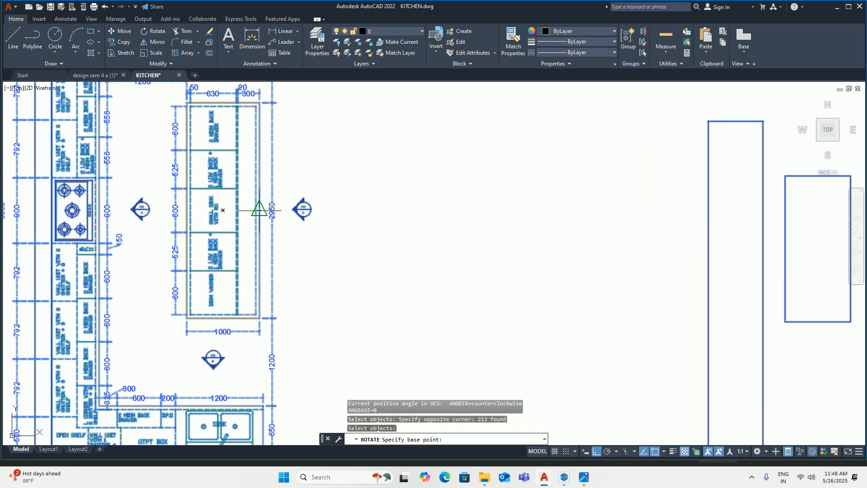
scroll(261, 213, "down", 4)
left_click(343, 201)
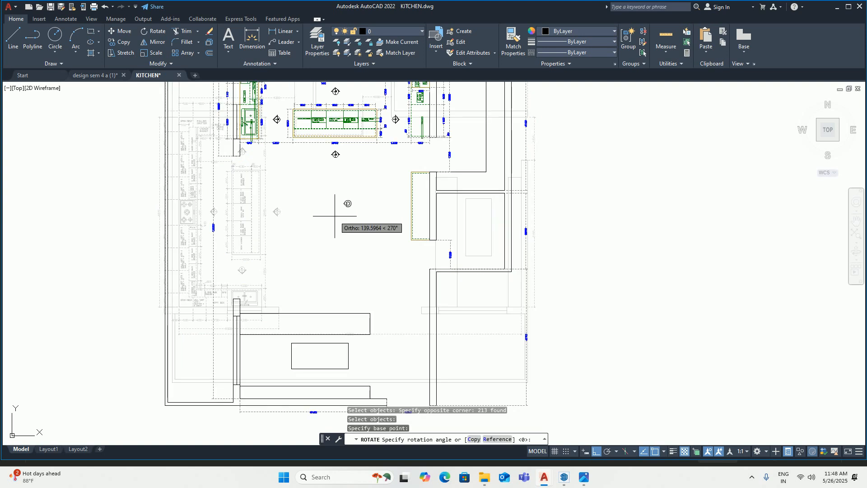
scroll(360, 215, "down", 4)
left_click(341, 334)
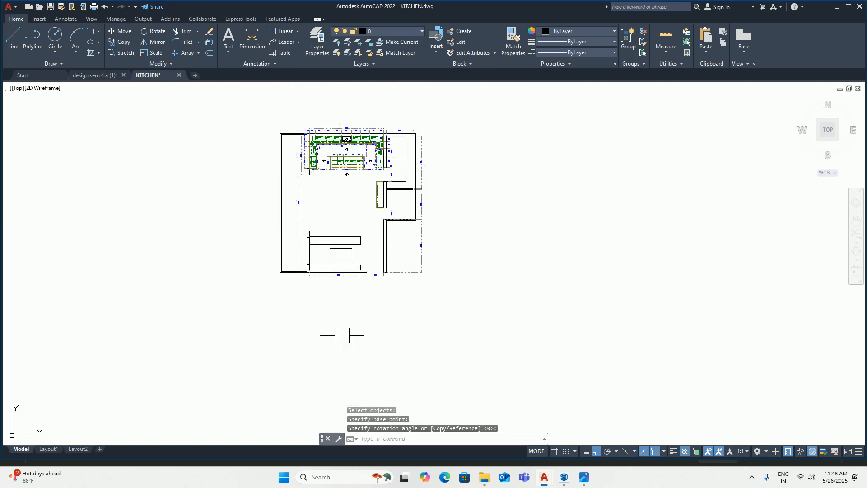
key("Escape")
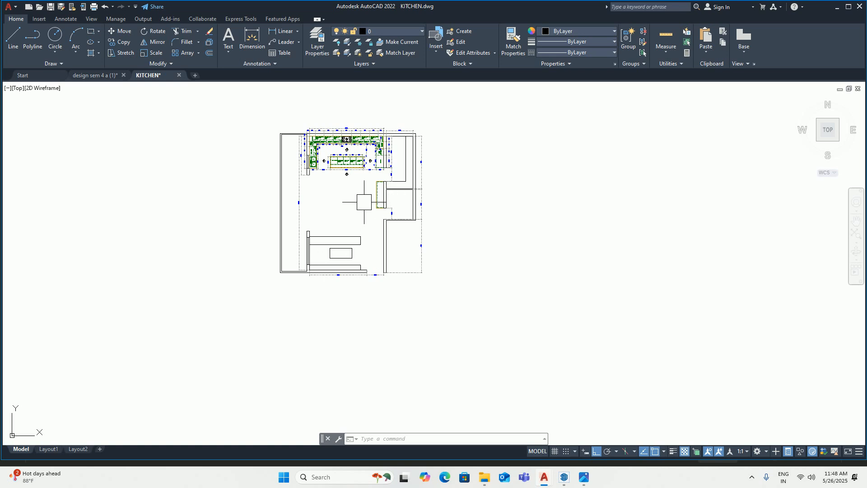
key("Escape")
key("Escape")
key("Escape")
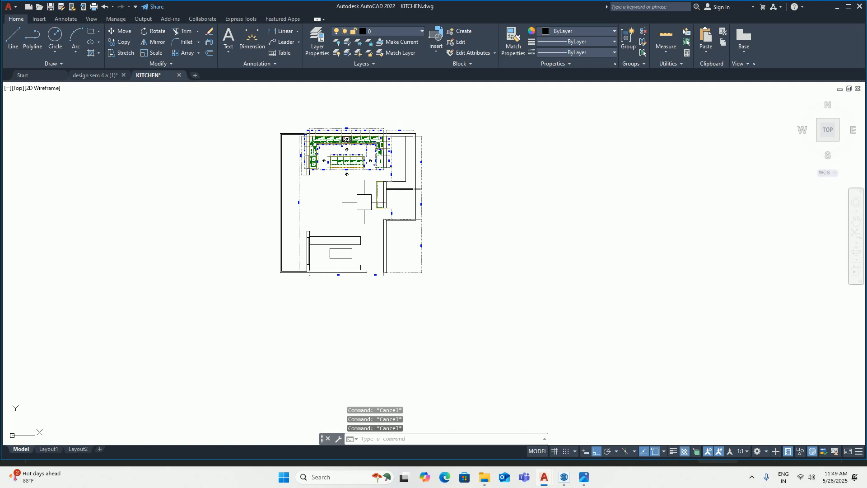
Step: Draw vertical construction lines through the inner and outer faces of the rotated plan's left and right kitchen walls
type("xl")
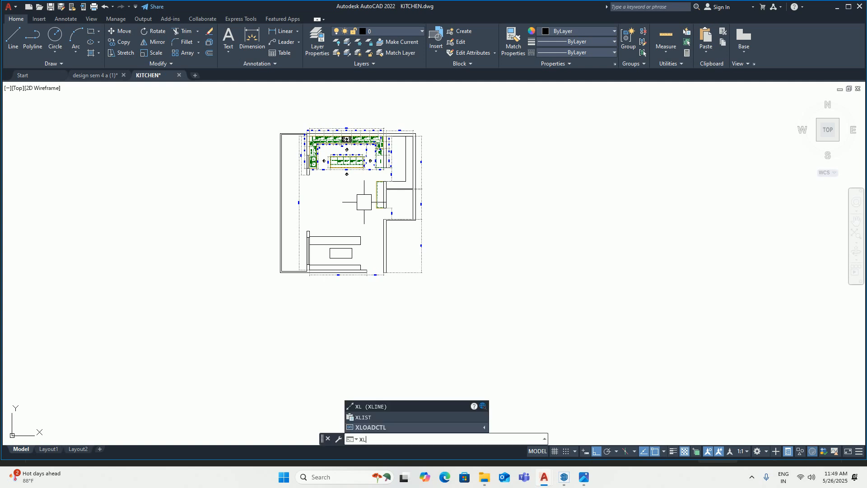
key("Return")
type("V")
key("Return")
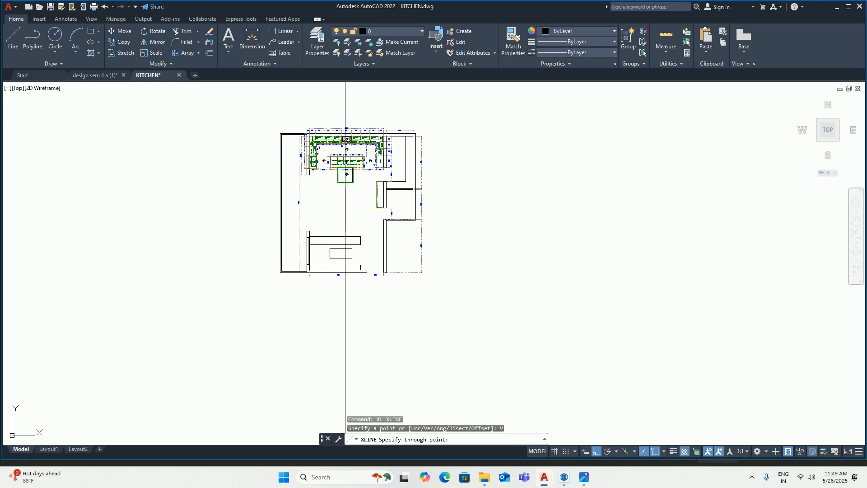
scroll(345, 149, "up", 5)
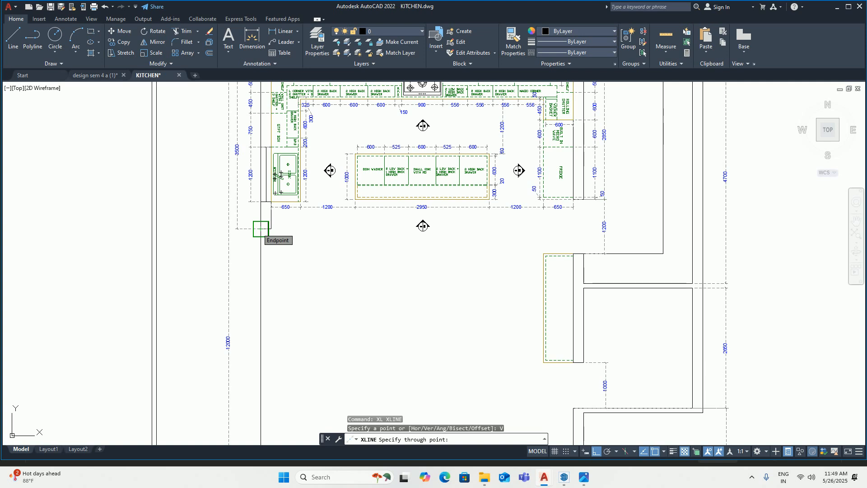
left_click(261, 229)
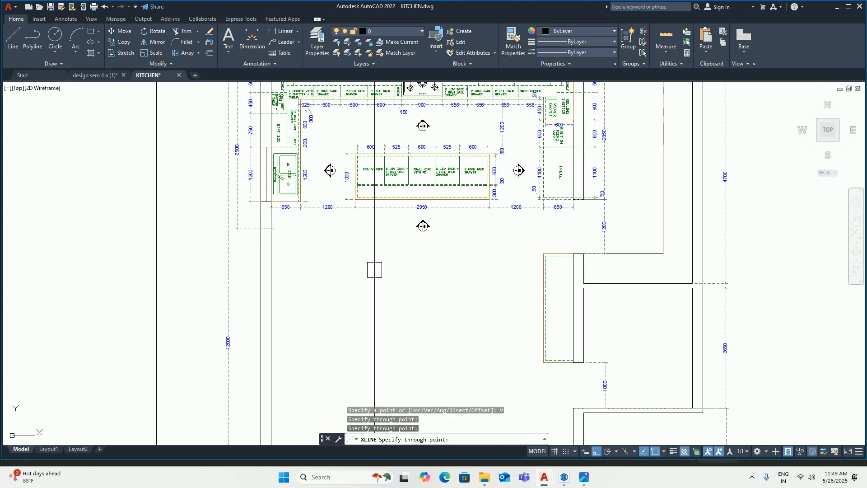
scroll(572, 252, "up", 5)
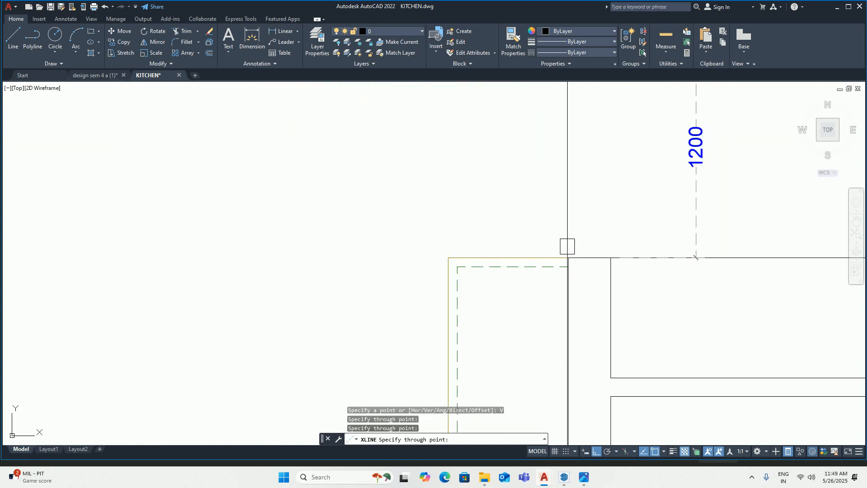
left_click(568, 258)
scroll(610, 257, "down", 5)
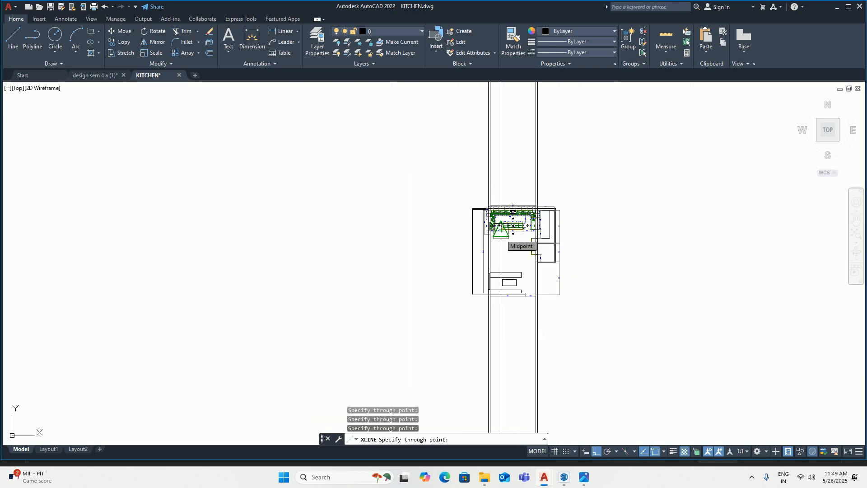
key("Return")
scroll(488, 272, "up", 4)
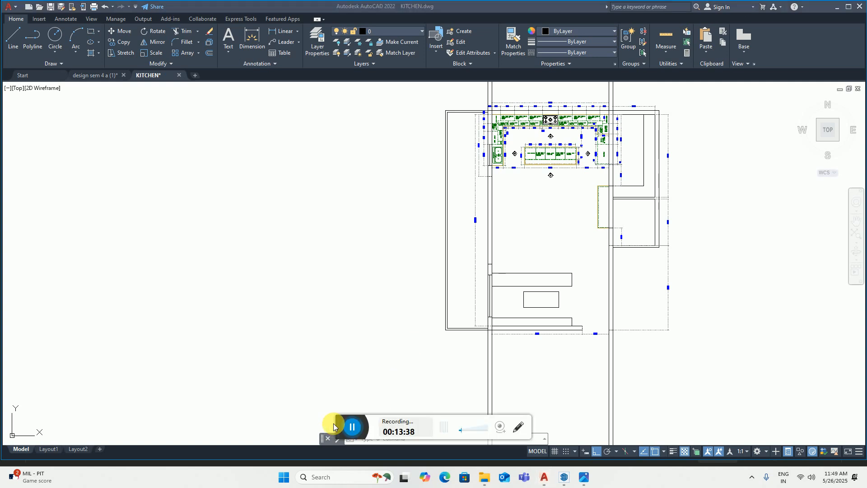
left_click(336, 418)
middle_click_drag(542, 194, 437, 235)
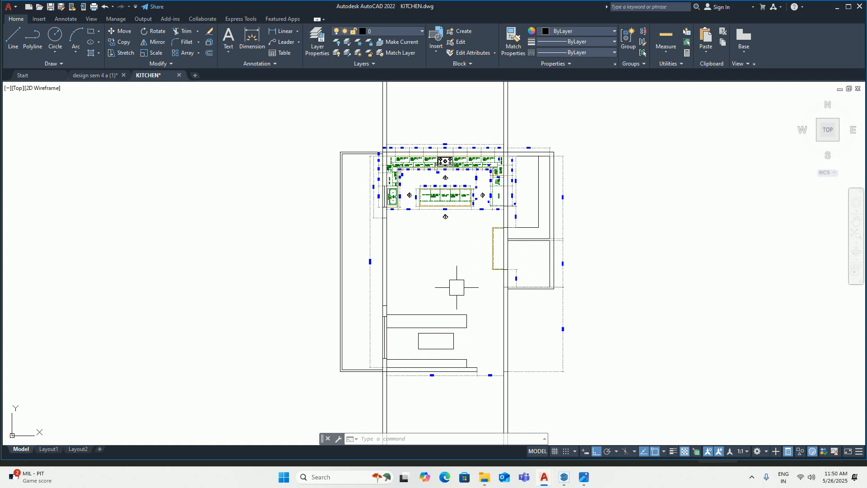
middle_click_drag(456, 287, 461, 282)
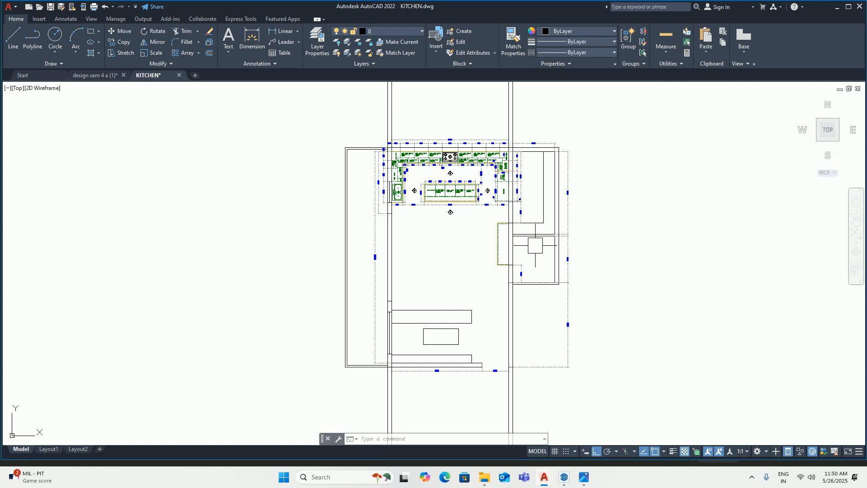
middle_click_drag(535, 245, 541, 214)
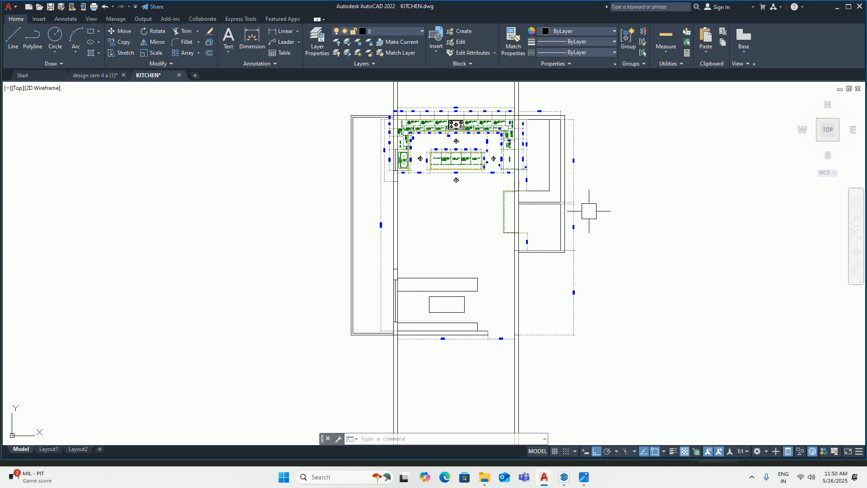
middle_click_drag(582, 210, 586, 213)
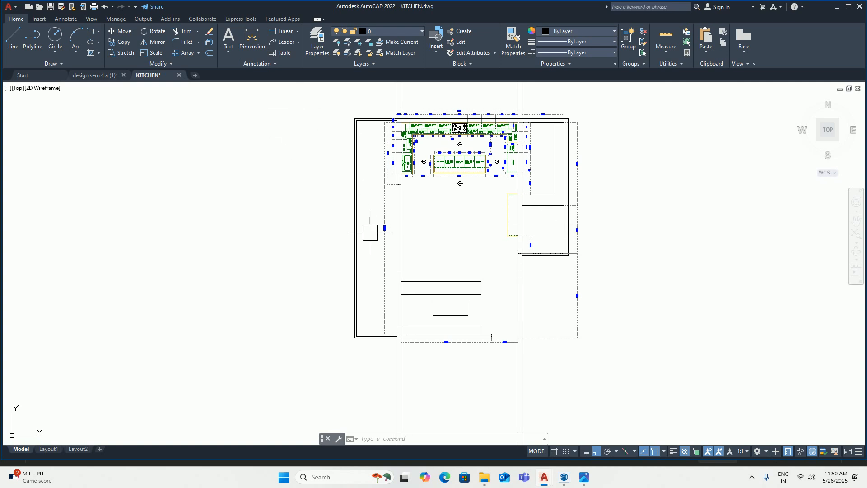
mouse_move(367, 236)
middle_mouse_down()
mouse_move(376, 162)
mouse_move(373, 170)
middle_mouse_up()
scroll(373, 150, "down", 2)
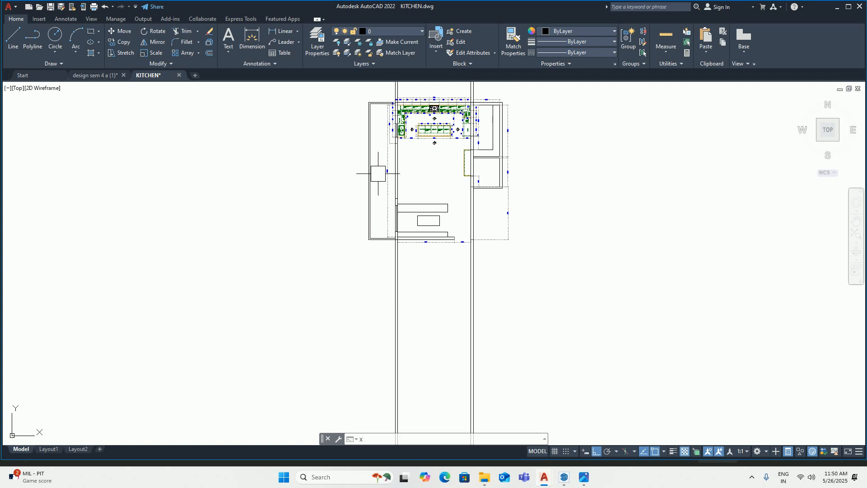
Step: Draw vertical construction lines through the rotated plan's far-left outer edge and both faces of its far-right wall
type("XL")
key("Return")
type("V")
key("Return")
scroll(366, 235, "up", 4)
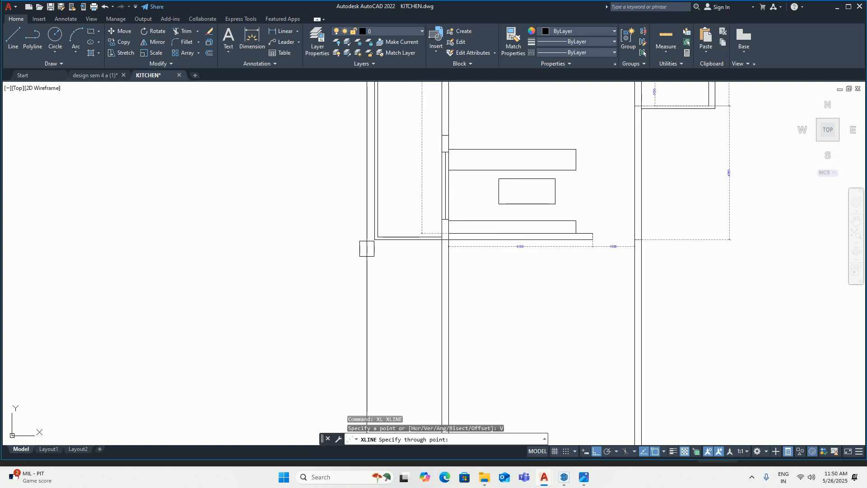
scroll(566, 218, "down", 4)
middle_click_drag(566, 216, 491, 236)
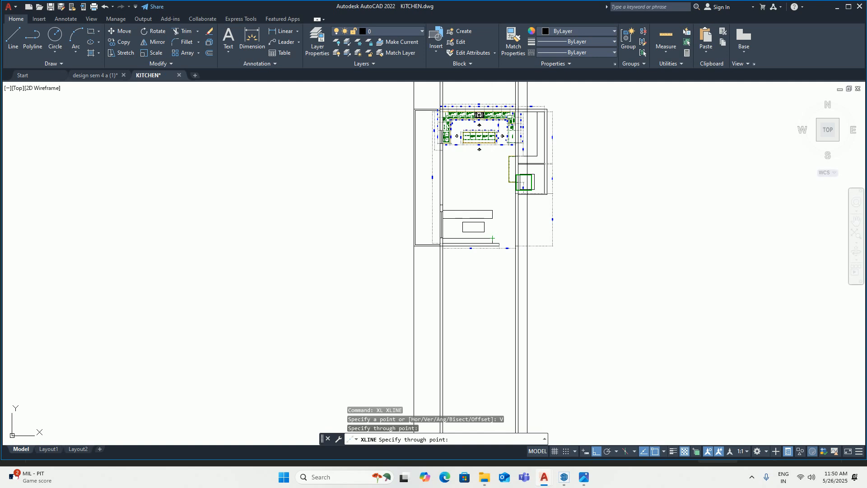
scroll(544, 144, "up", 4)
middle_click_drag(546, 136, 524, 265)
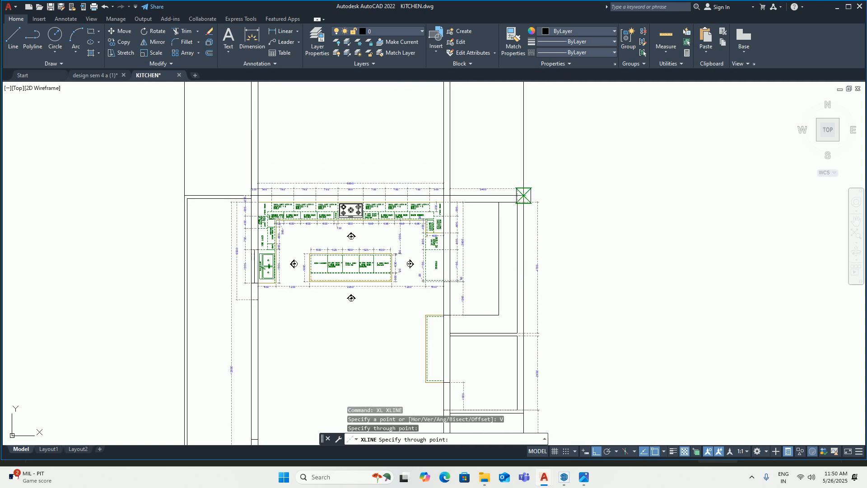
left_click(522, 189)
scroll(519, 194, "up", 6)
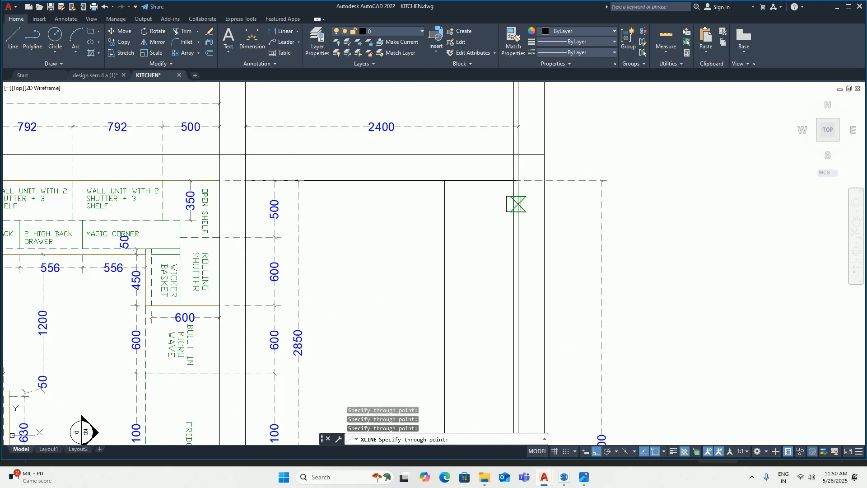
scroll(514, 203, "down", 6)
key("Escape")
Step: Draw a horizontal line below the rotated plan from the leftmost to the rightmost construction line
middle_click_drag(500, 341, 506, 209)
scroll(502, 191, "down", 2)
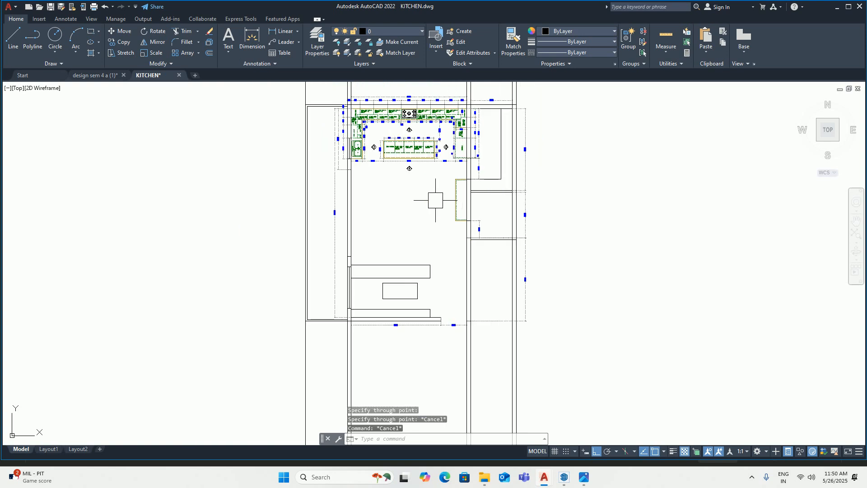
middle_click_drag(365, 267, 382, 232)
scroll(381, 232, "down", 2)
middle_click_drag(378, 310, 378, 222)
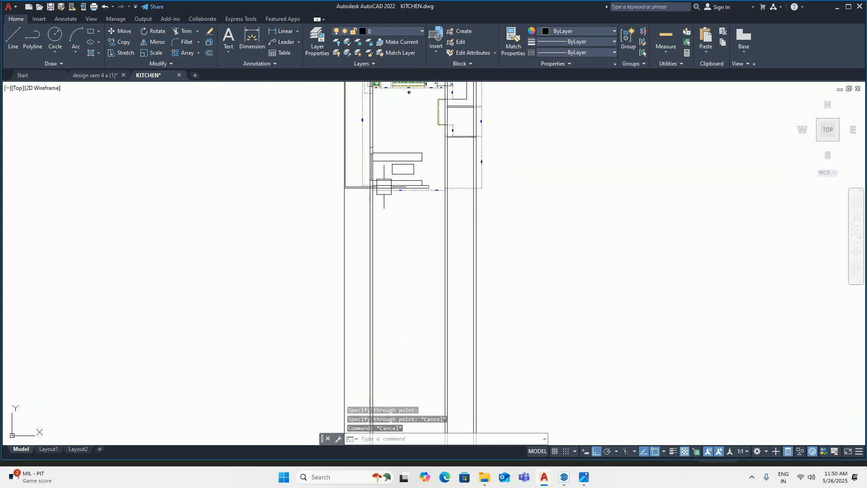
type("l")
key("Return")
scroll(339, 323, "up", 4)
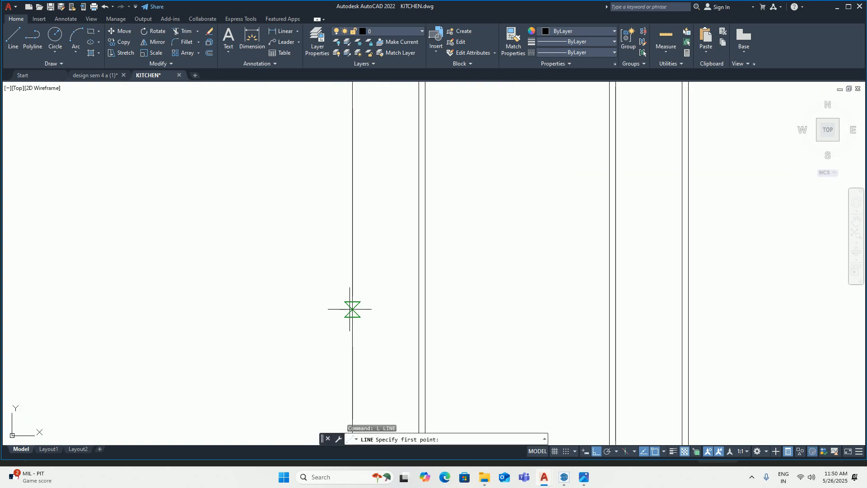
left_click(352, 308)
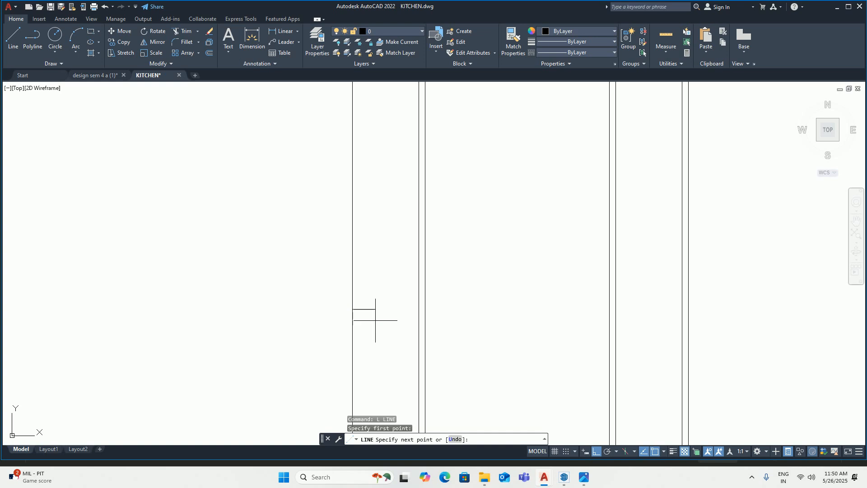
left_click(685, 311)
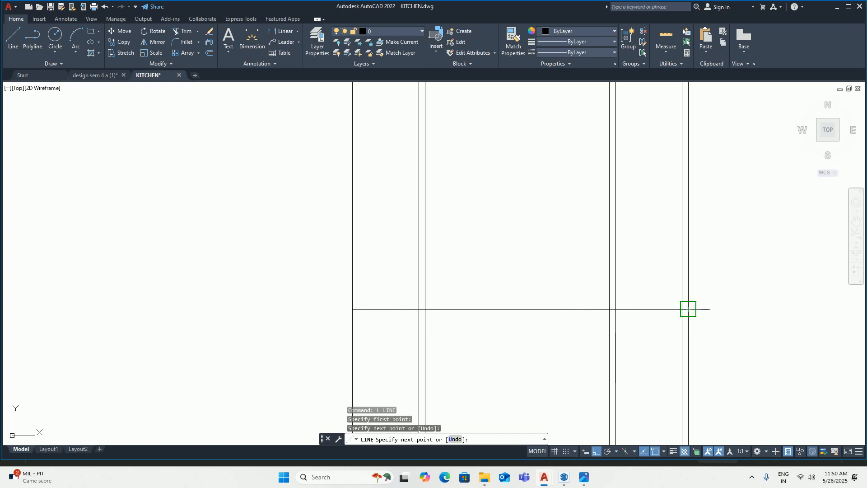
key("Escape")
key("Escape")
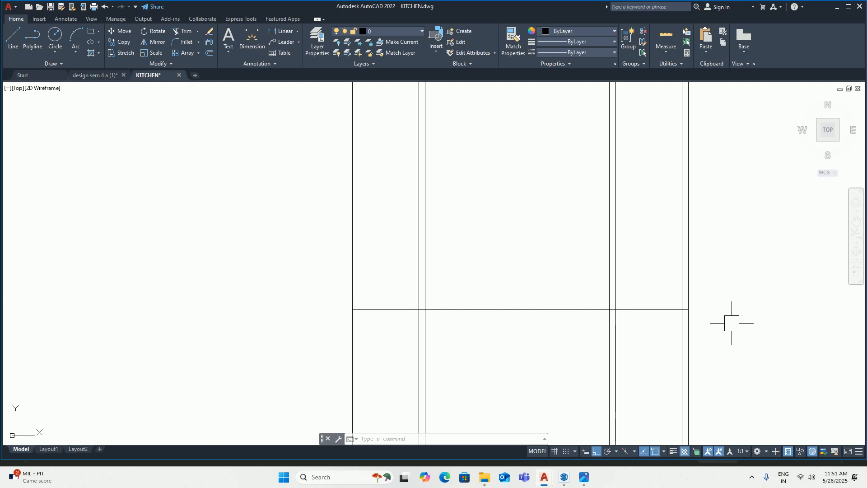
Step: Offset the horizontal line 3000 upward to set the elevation height
type("o")
key("Return")
type("3")
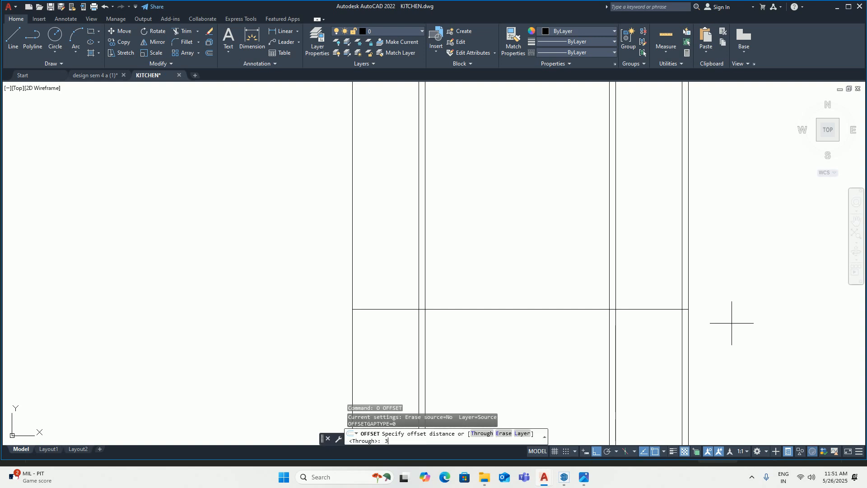
type("000")
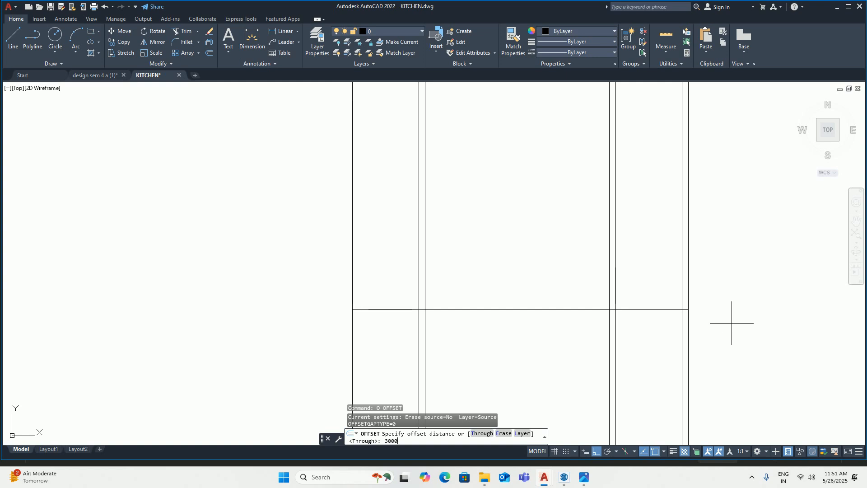
key("Return")
left_click(584, 309)
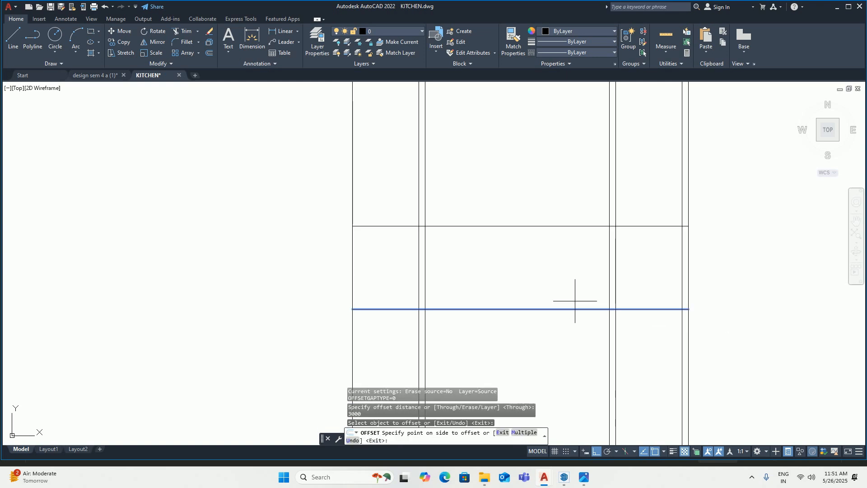
left_click(544, 218)
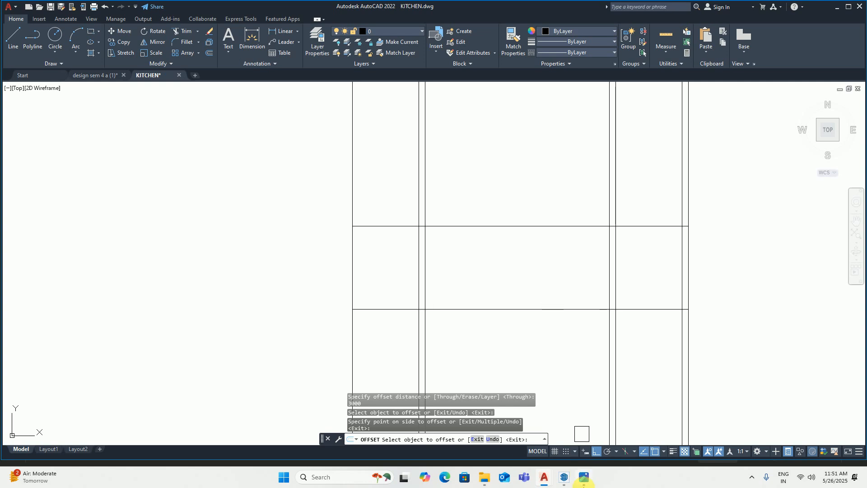
Step: Consult the modern kitchen reference photo, and offset the upper and lower horizontal lines 150 downward as slab thicknesses
left_click(583, 476)
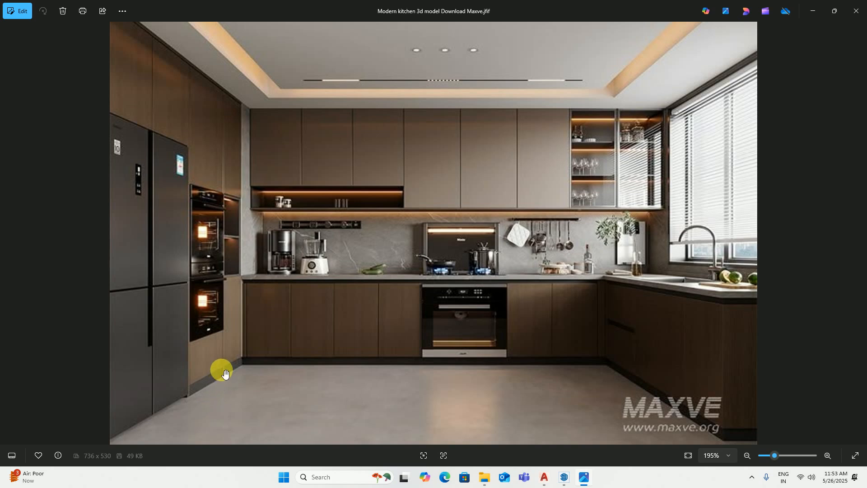
left_click(812, 11)
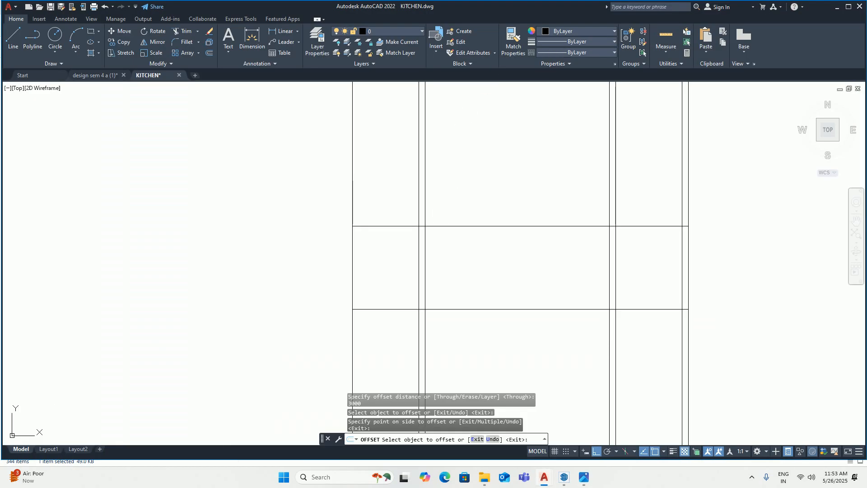
key("Escape")
type("o")
key("Return")
type("1")
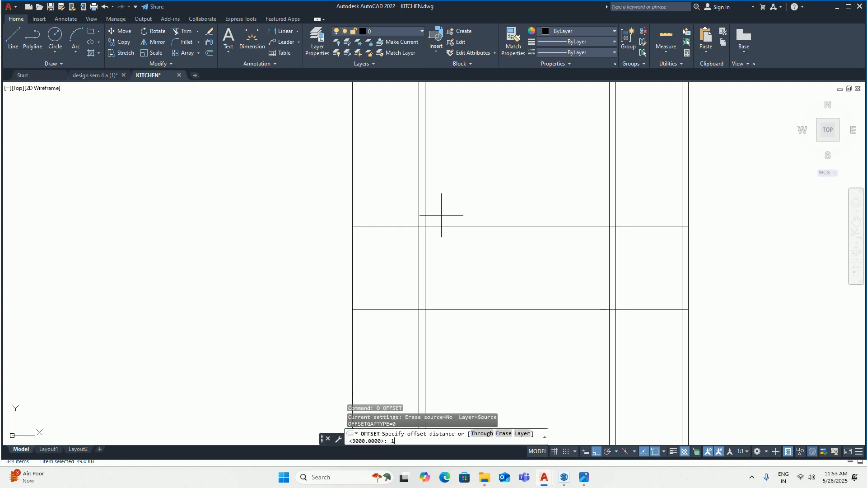
type("50")
key("Return")
left_click(487, 226)
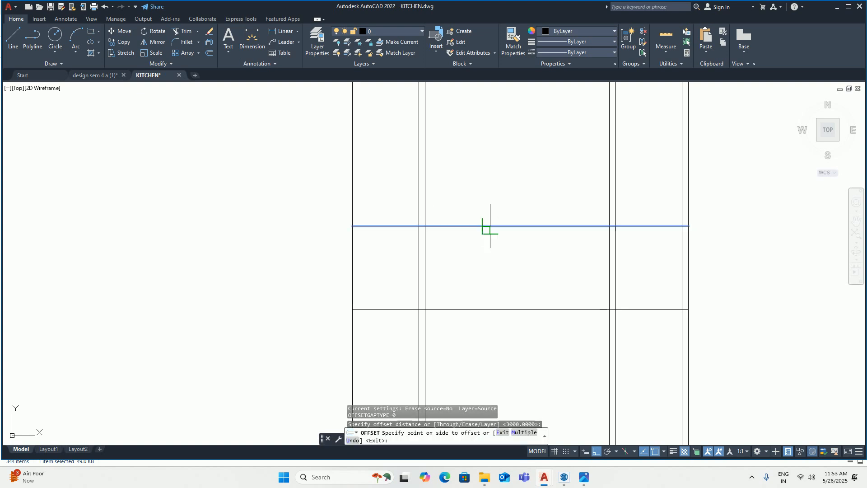
left_click(468, 272)
middle_click_drag(468, 271, 443, 231)
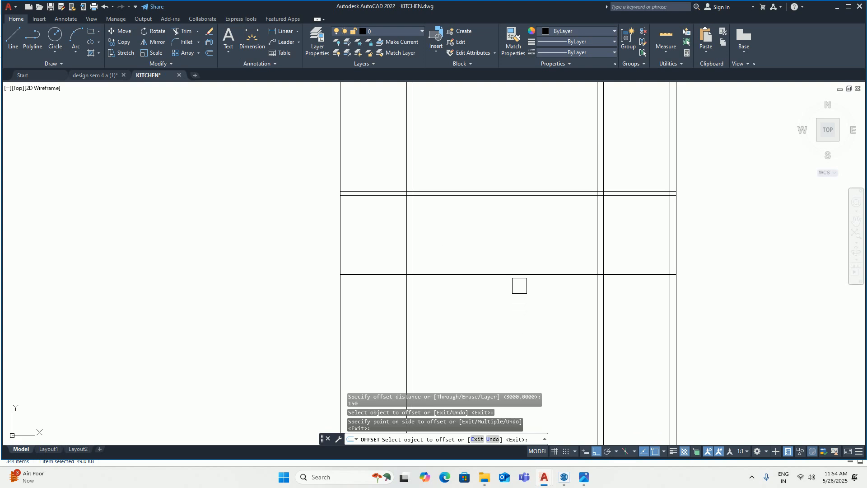
left_click(514, 275)
left_click(502, 323)
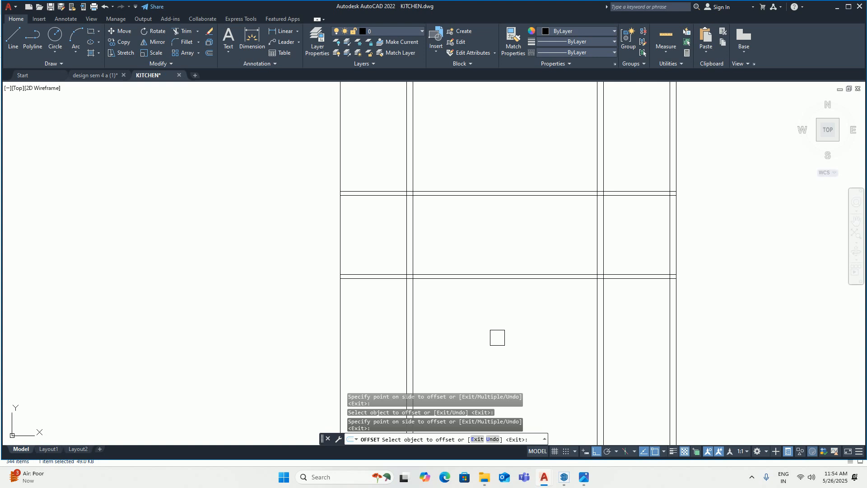
key("Escape")
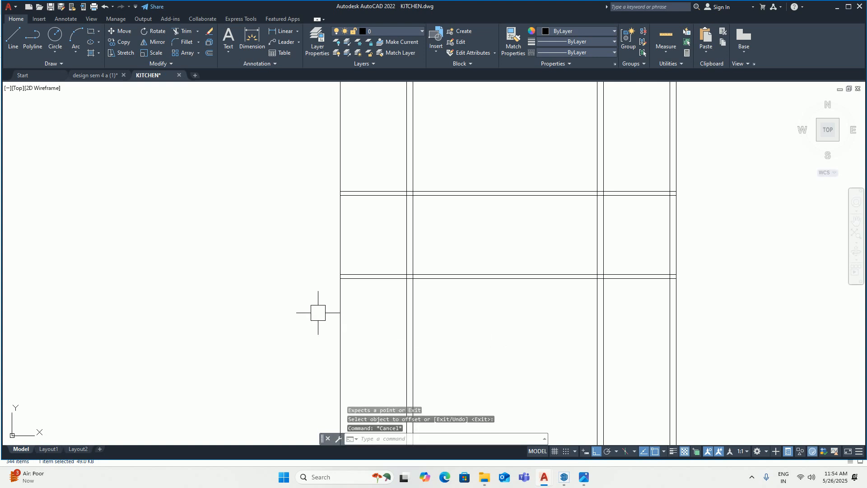
Step: Trim the vertical construction lines below the lowest and above the highest horizontal line of the elevation frame
type("TR")
key("Return")
mouse_move(260, 304)
left_mouse_down()
mouse_move(754, 285)
mouse_move(861, 294)
left_mouse_up()
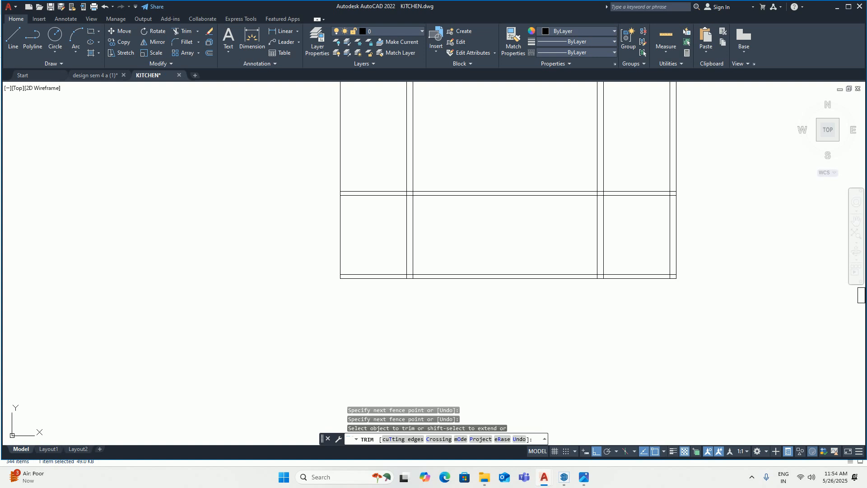
middle_click_drag(789, 191, 737, 120)
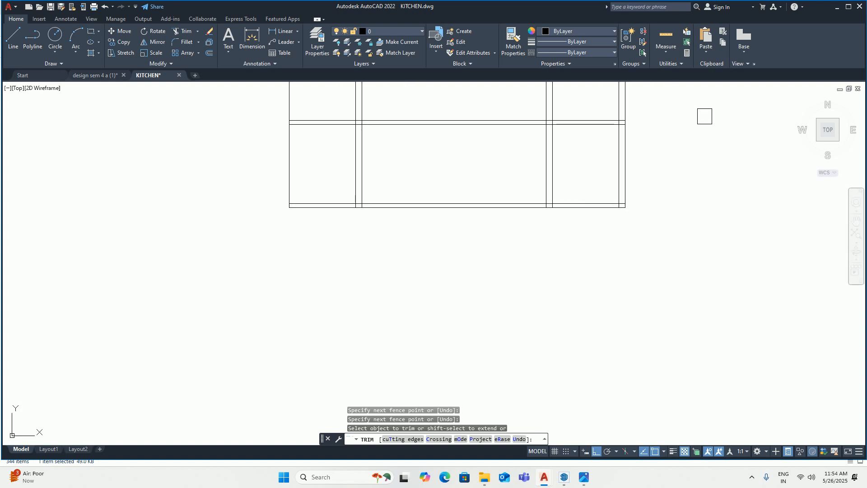
mouse_move(697, 106)
left_mouse_down()
mouse_move(116, 91)
mouse_move(114, 103)
left_mouse_up()
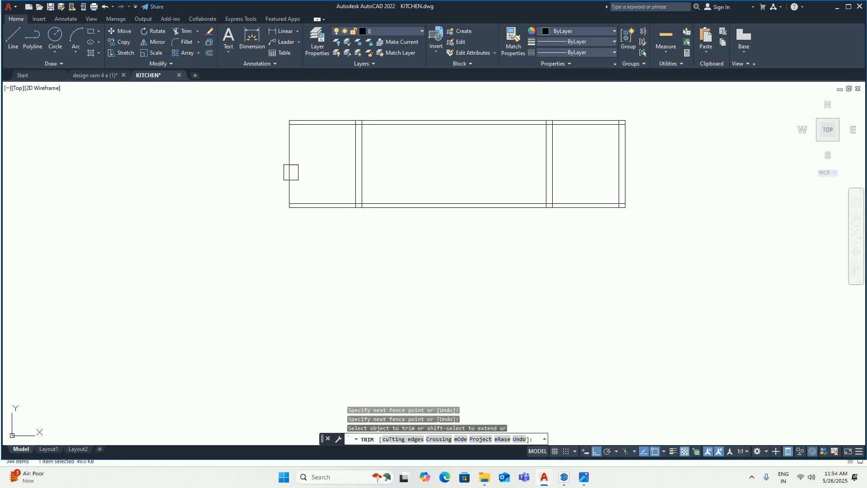
Step: Trim the inner wall lines where they cross the upper slab of the elevation frame
scroll(401, 131, "up", 5)
middle_click_drag(277, 96, 277, 182)
scroll(190, 168, "up", 2)
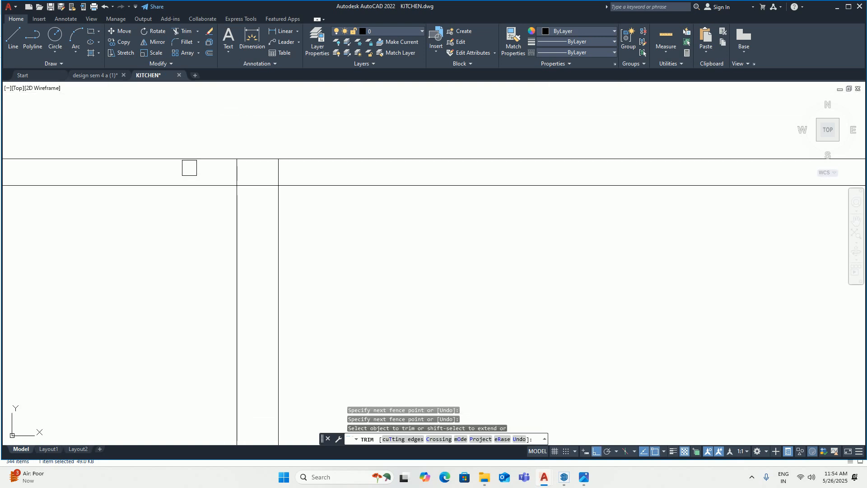
mouse_move(193, 169)
left_mouse_down()
mouse_move(435, 172)
mouse_move(121, 155)
mouse_move(389, 147)
mouse_move(482, 167)
left_mouse_up()
scroll(435, 172, "down", 4)
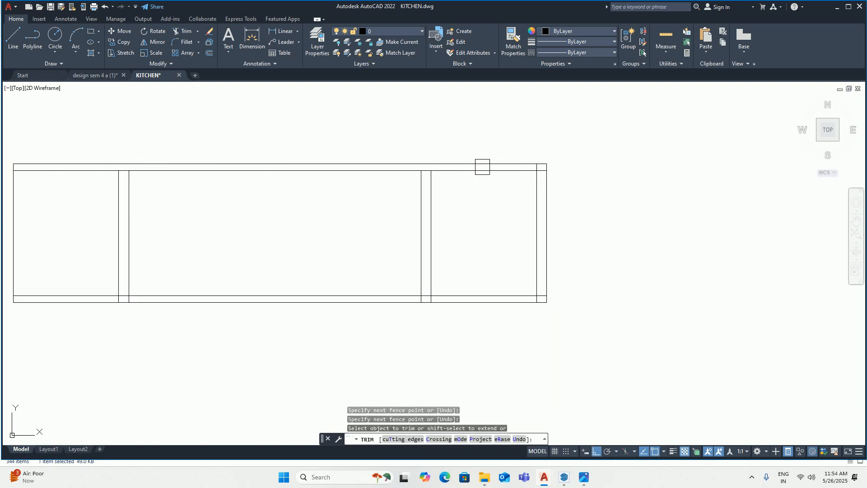
scroll(537, 162, "up", 5)
left_click(596, 161)
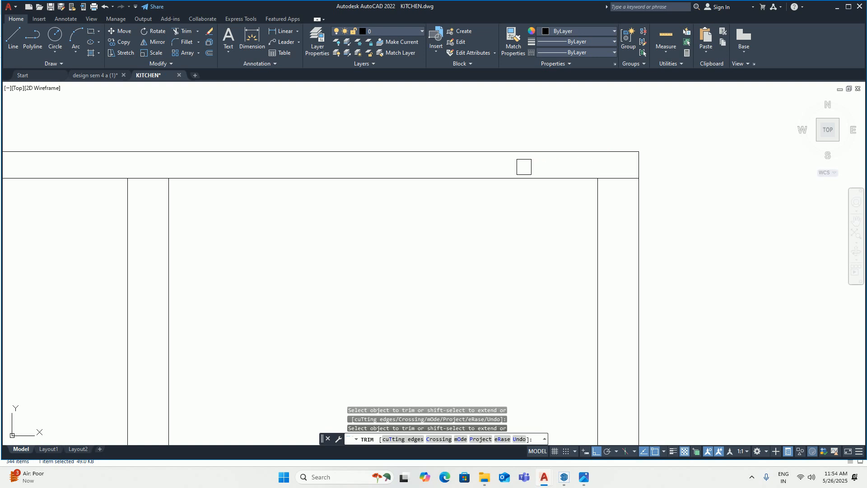
scroll(429, 180, "down", 3)
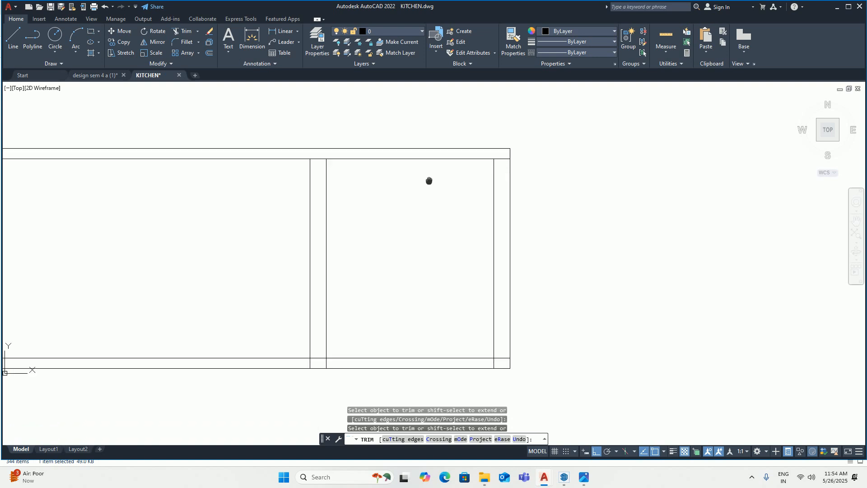
Step: Trim the inner wall lines where they cross the lower slab of the elevation frame
scroll(497, 356, "up", 3)
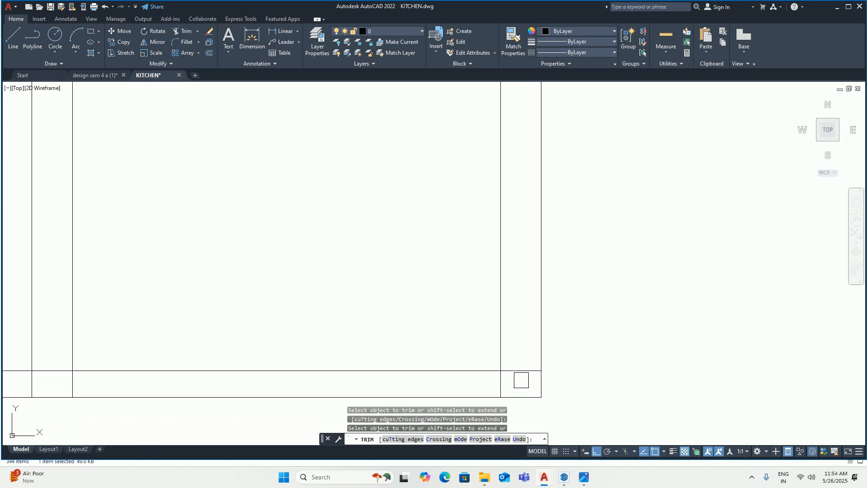
left_click_drag(522, 379, 408, 371)
scroll(664, 218, "down", 3)
scroll(536, 229, "down", 2)
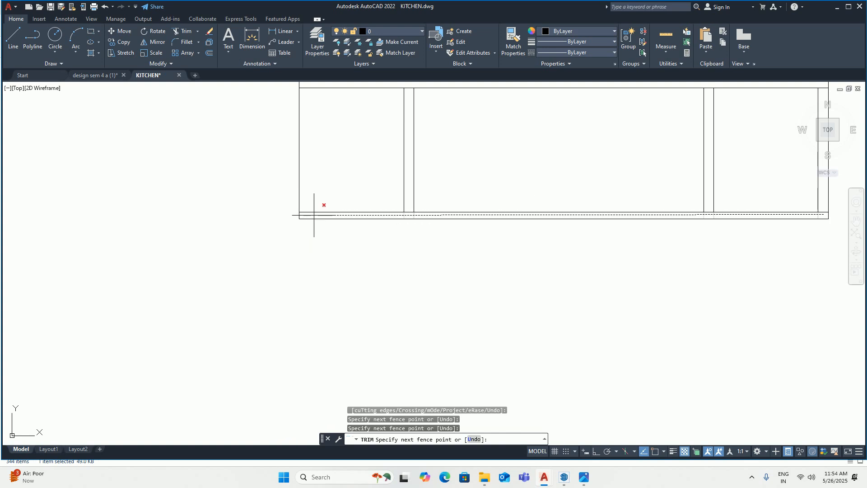
key("Return")
scroll(307, 265, "down", 4)
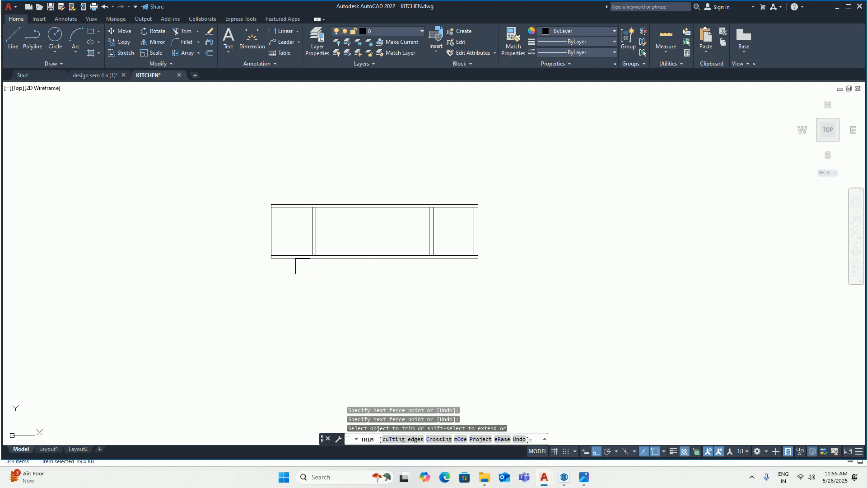
key("Escape")
Step: Measure the clear width and height of the elevation frame's middle bay
scroll(352, 206, "up", 4)
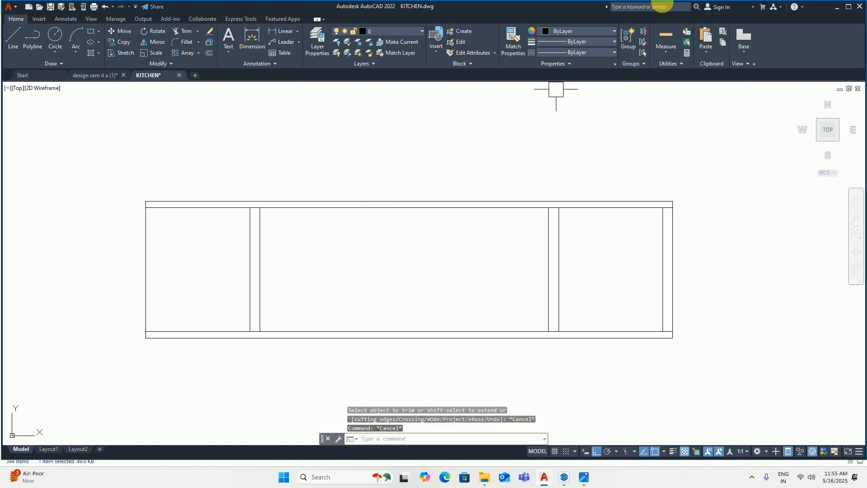
left_click(666, 40)
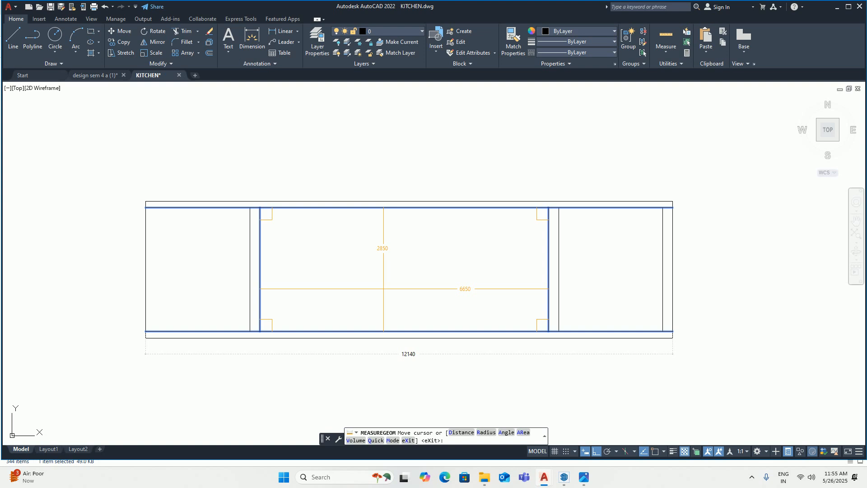
key("Escape")
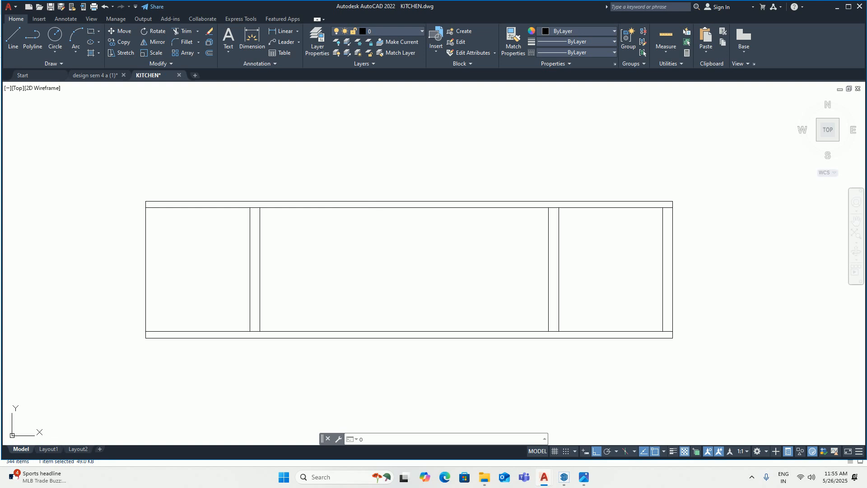
Step: Offset the underside line of the upper slab 250 downward to add a ceiling line
type("o")
key("Return")
type("2")
type("50")
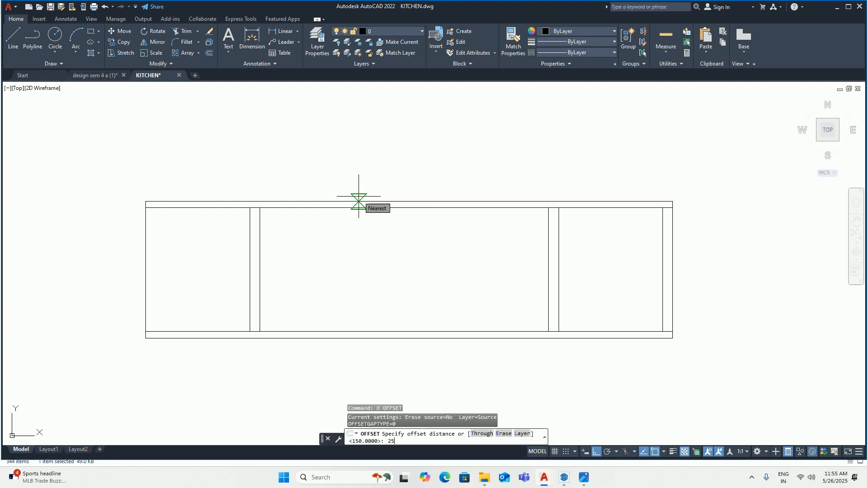
key("Return")
left_click(368, 207)
key("Escape")
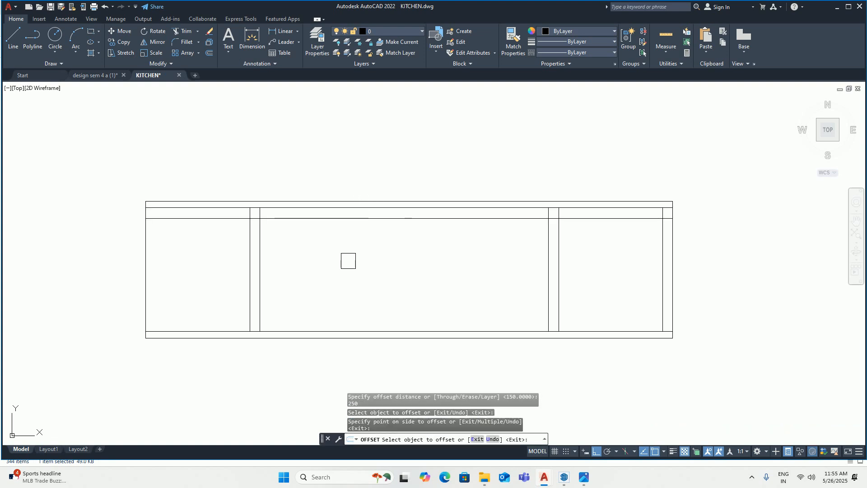
key("Escape")
Step: Trim the ceiling line out of the left bay and the wall between the left and middle bays
type("TR")
key("Return")
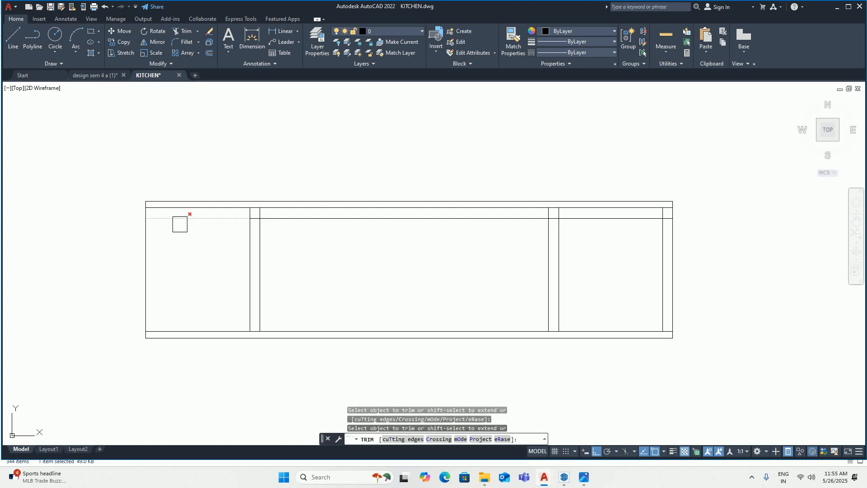
scroll(185, 215, "up", 5)
left_click(166, 211)
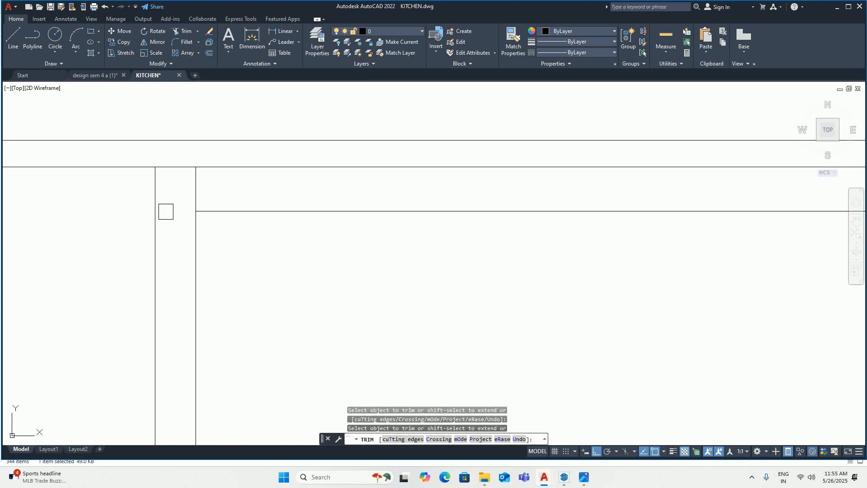
Step: Trim the ceiling line out of the right bay and the walls beside it, keeping it only in the middle bay
scroll(440, 262, "down", 8)
middle_click_drag(439, 262, 235, 213)
scroll(377, 190, "up", 4)
scroll(329, 272, "up", 2)
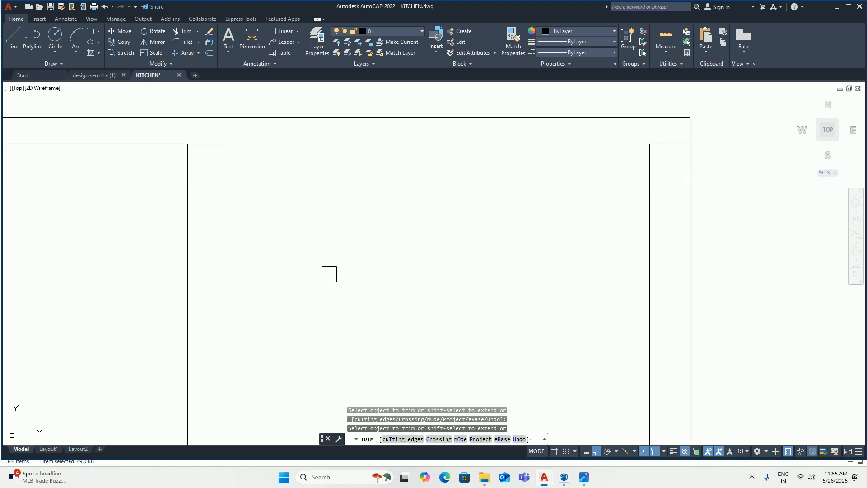
middle_click_drag(329, 273, 784, 344)
left_click(775, 265)
left_click(762, 251)
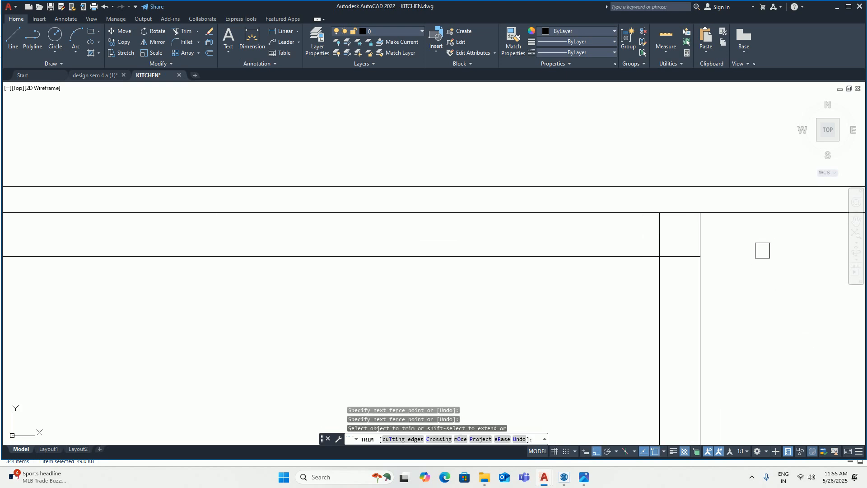
left_click(674, 259)
scroll(625, 269, "down", 4)
scroll(537, 279, "down", 3)
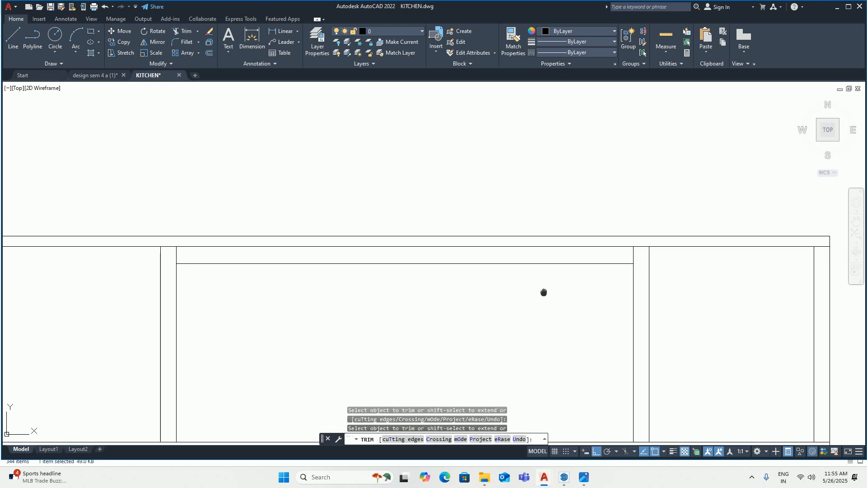
key("Escape")
Step: Measure the middle bay's clear width and its height from the lower slab to the ceiling line
left_click(675, 36)
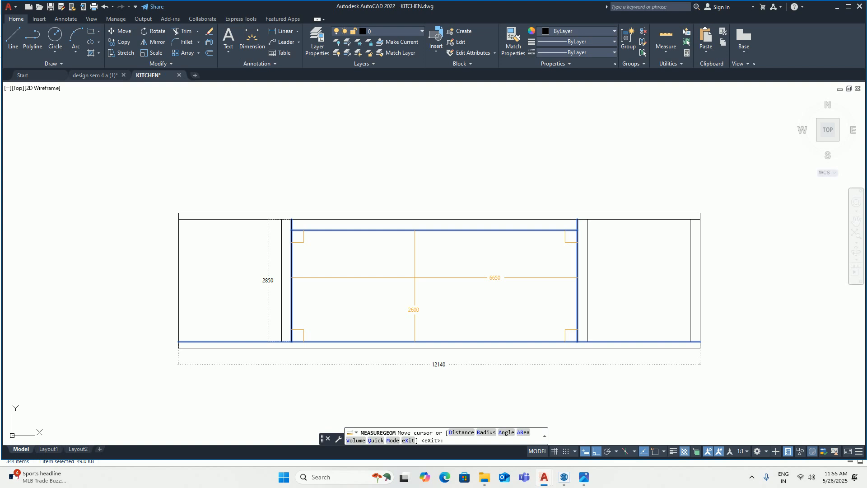
key("Escape")
Step: Offset the top line of the lower slab 100 upward to add a floor line
type("o")
key("Return")
type("1")
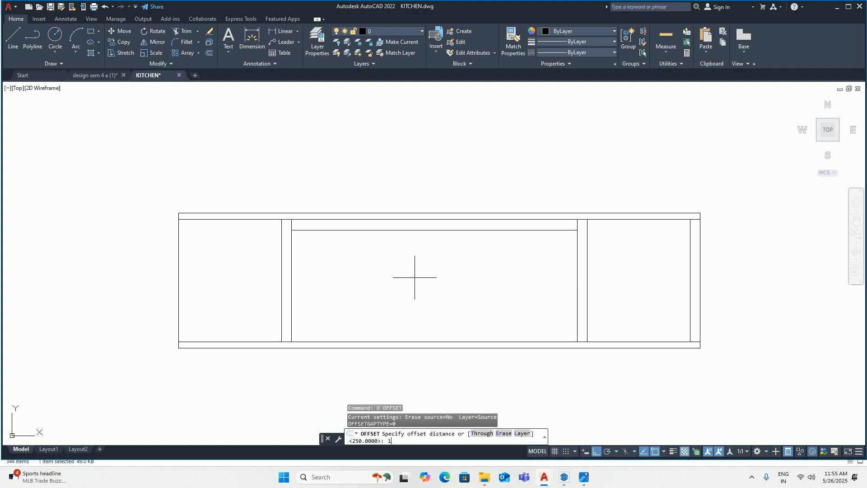
type("00")
key("Return")
left_click(381, 341)
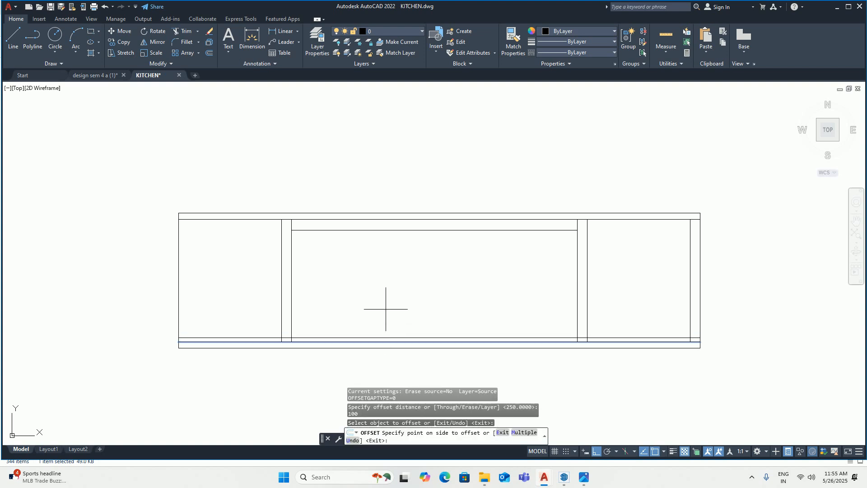
left_click(385, 308)
key("Escape")
key("Escape")
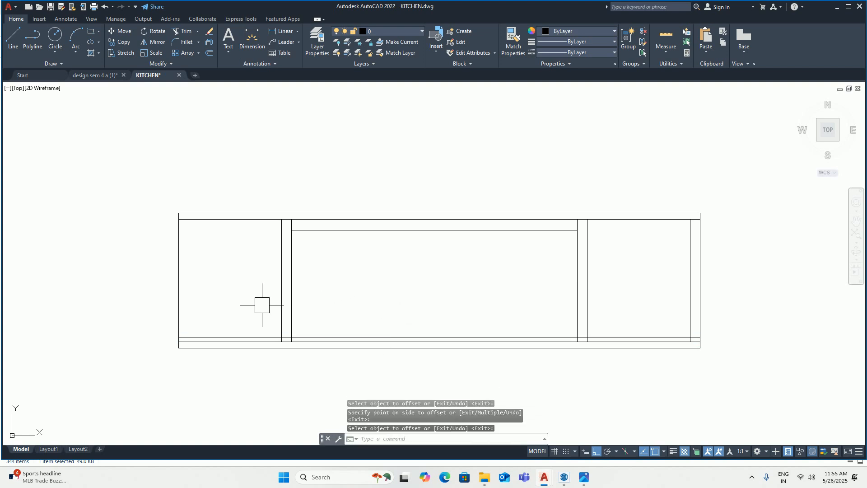
type("YT")
key("Escape")
type("YTR")
key("Escape")
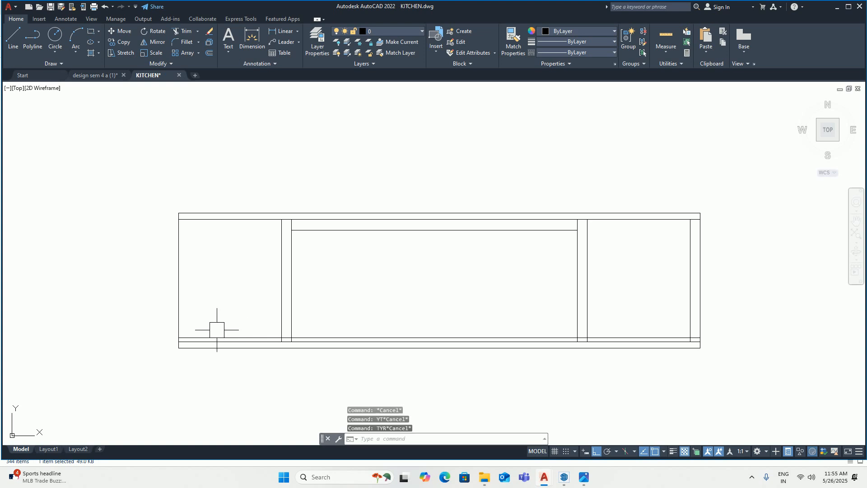
key("Escape")
Step: Trim the floor line out of the left bay and the wall between the left and middle bays
type("TR")
key("space")
left_click(221, 338)
scroll(242, 329, "up", 5)
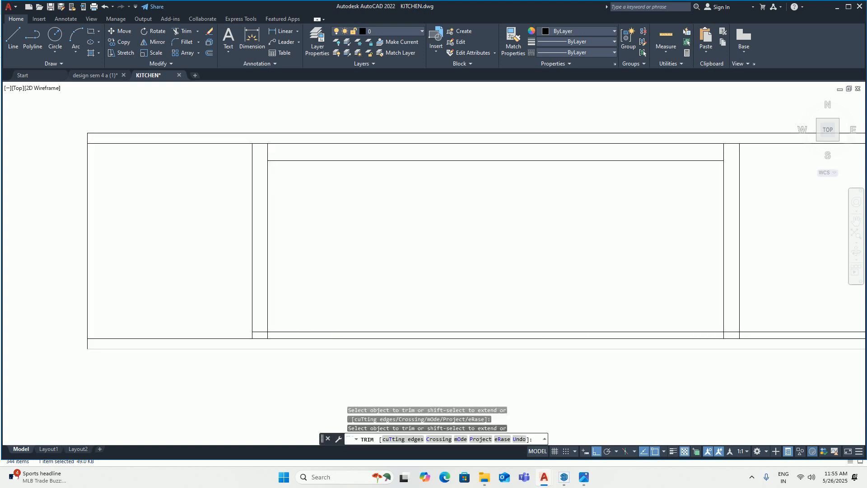
Step: Trim the floor line out of the right bay and the walls beside it, keeping it only in the middle bay
scroll(150, 308, "down", 5)
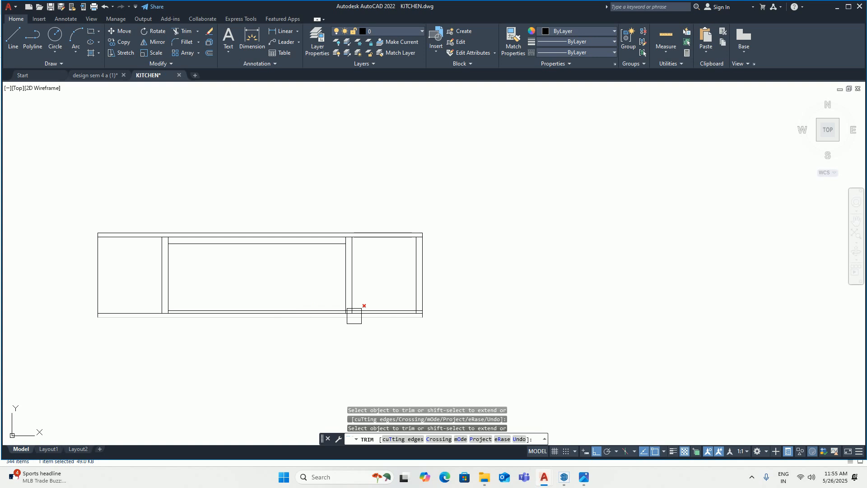
scroll(389, 253, "up", 5)
middle_click_drag(389, 253, 553, 271)
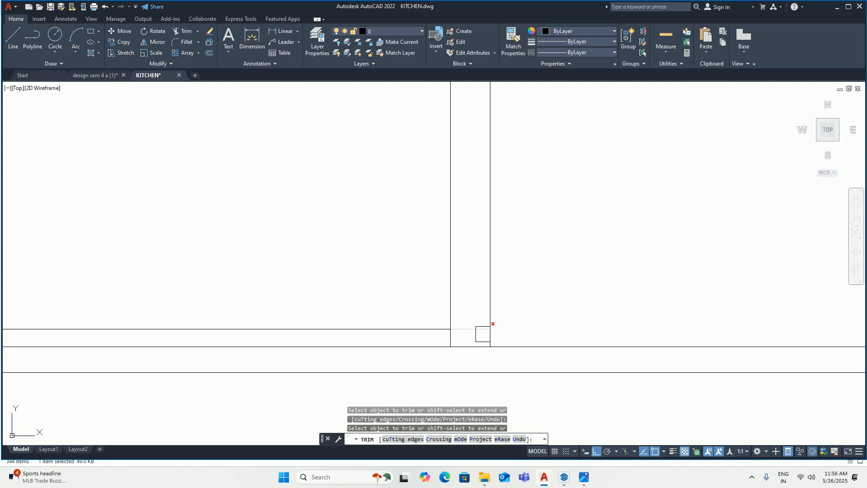
left_click(465, 329)
scroll(384, 291, "down", 5)
key("Escape")
key("Escape")
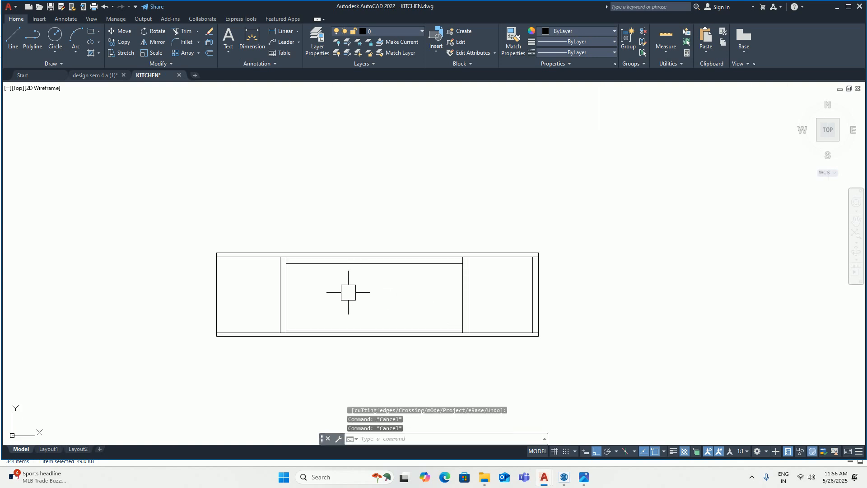
Step: Measure the middle bay's clear height between the floor line and the ceiling line
left_click(656, 35)
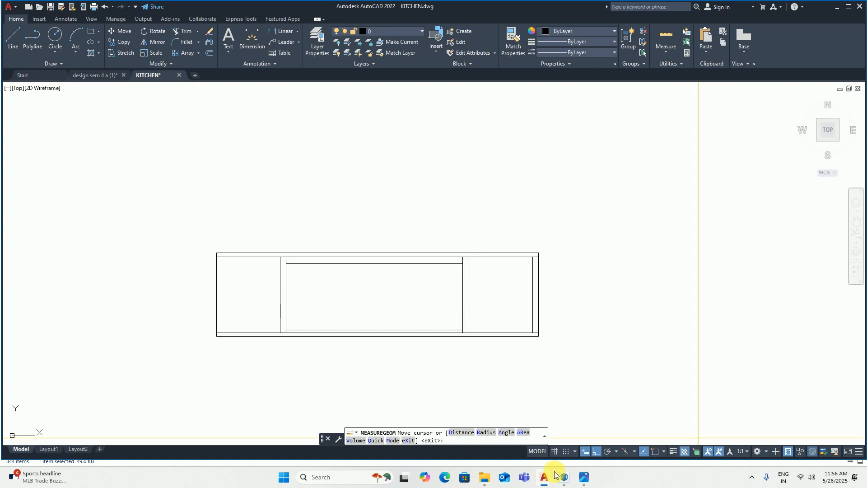
Step: Switch to Google Chrome with the first user profile and open Pinterest
mouse_move(486, 483)
key("super")
type("cr")
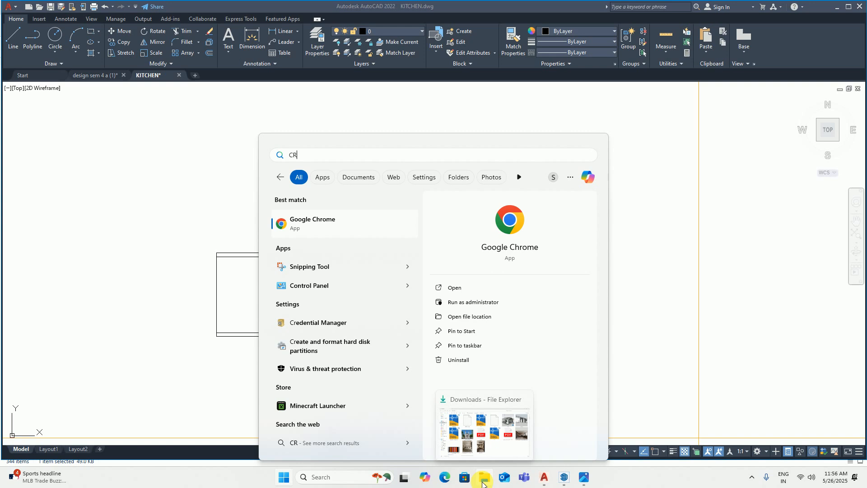
key("BackSpace")
key("BackSpace")
left_click(372, 231)
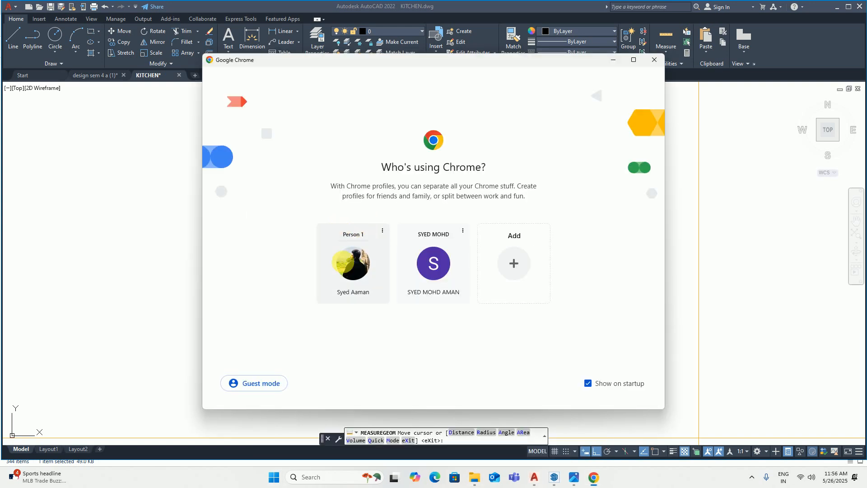
left_click(346, 271)
left_click(329, 227)
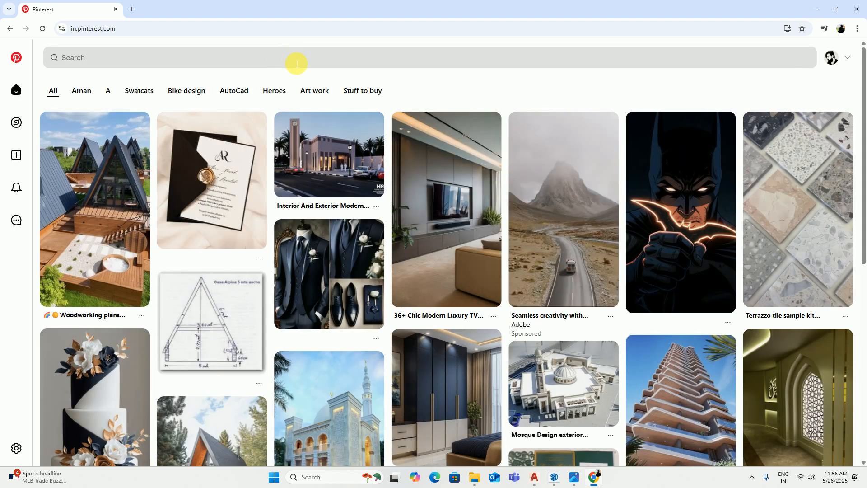
Step: Search Pinterest for CORNICE and view the classical-style apartment pin as a ceiling reference
left_click(279, 56)
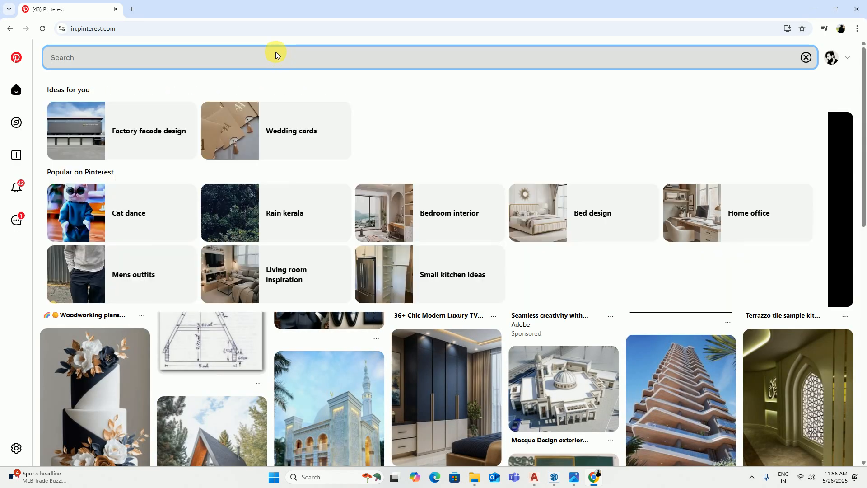
type("coRNICE")
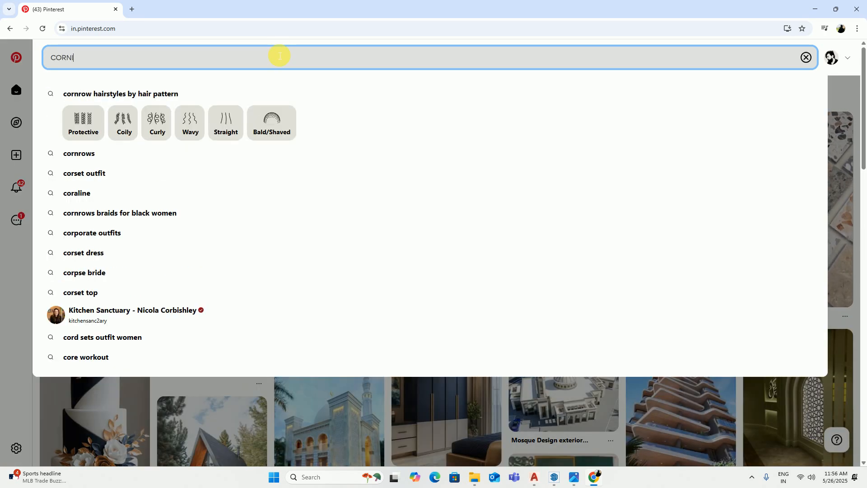
key("Return")
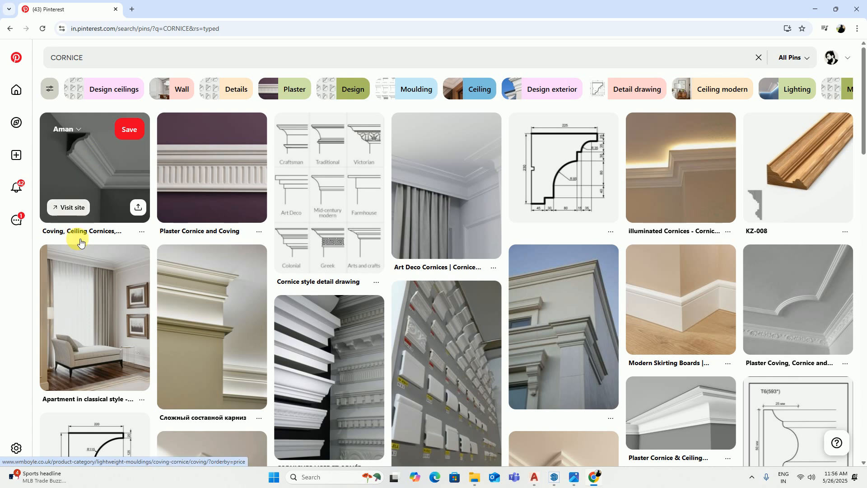
left_click(75, 277)
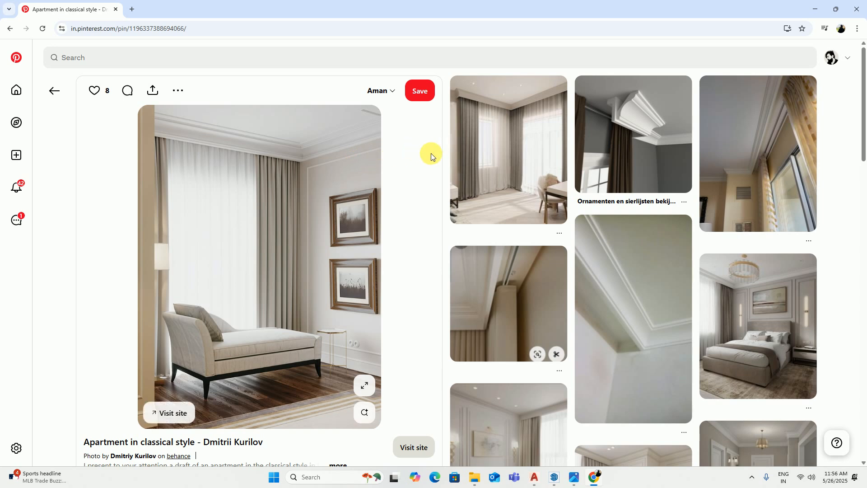
left_click(815, 9)
Step: Measure the middle bay and its ceiling drop, and examine the modern kitchen reference photo in Photos
left_click(666, 40)
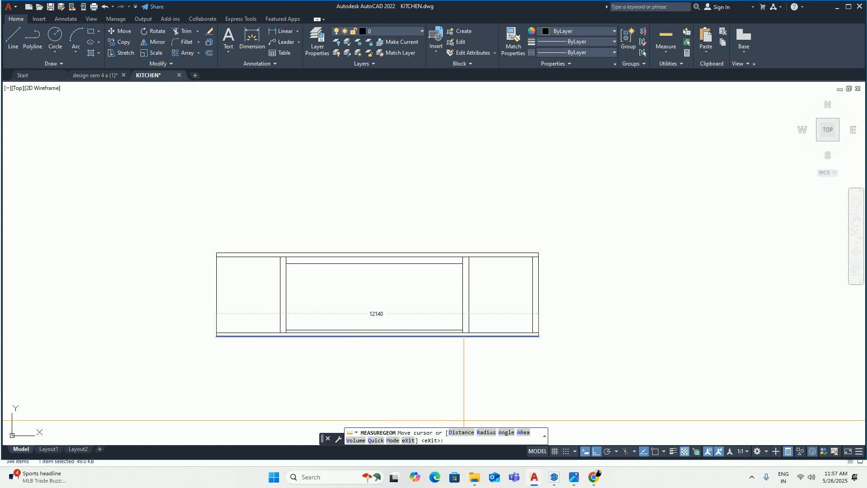
left_click(579, 481)
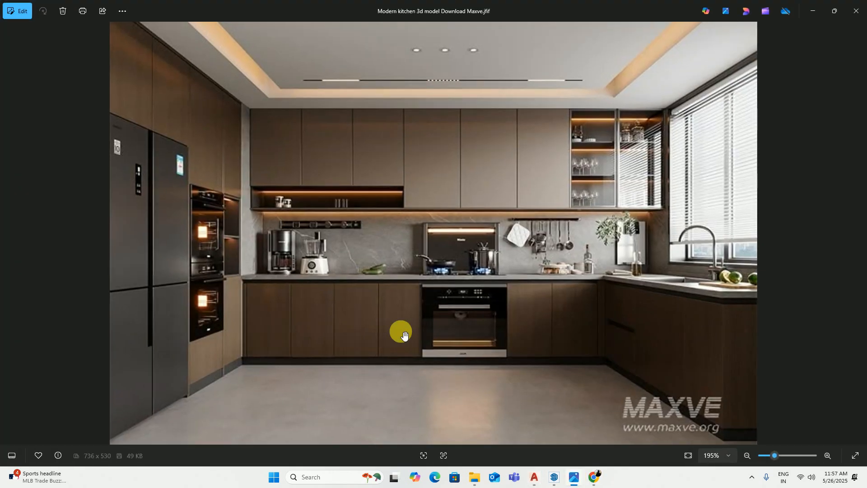
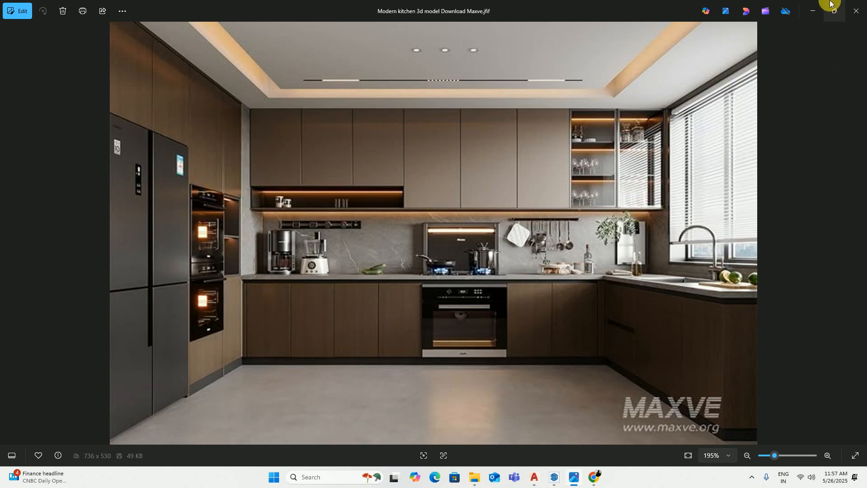
left_click(812, 11)
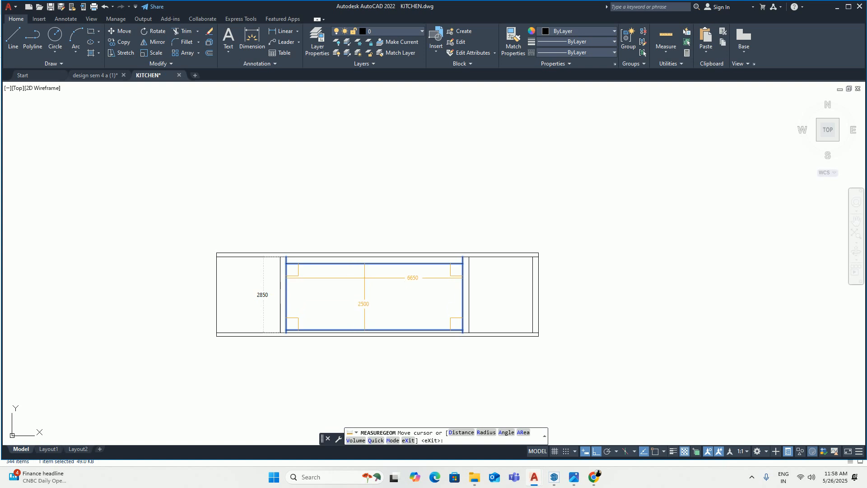
scroll(372, 271, "up", 4)
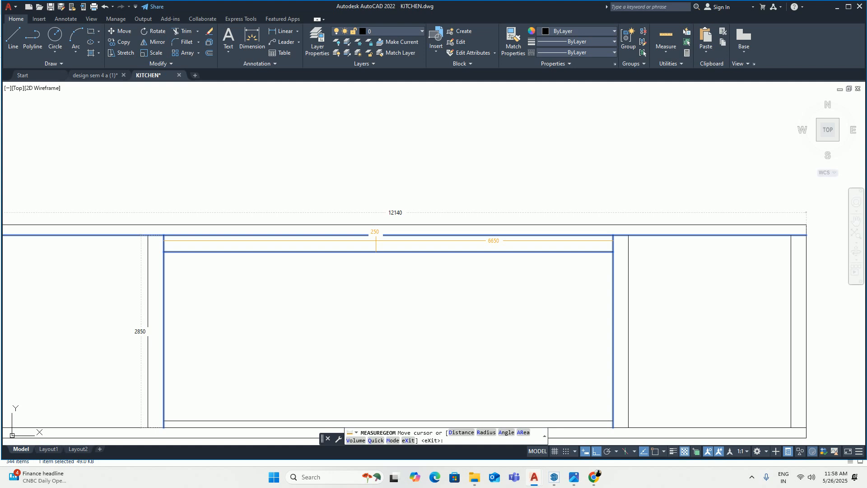
key("Escape")
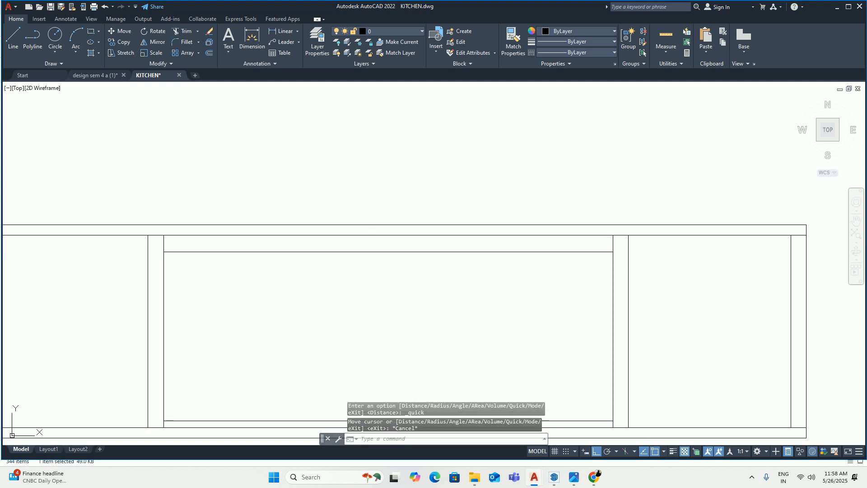
type("mk")
key("Return")
key("Escape")
Step: Move the middle bay's ceiling line straight down by 50
type("m")
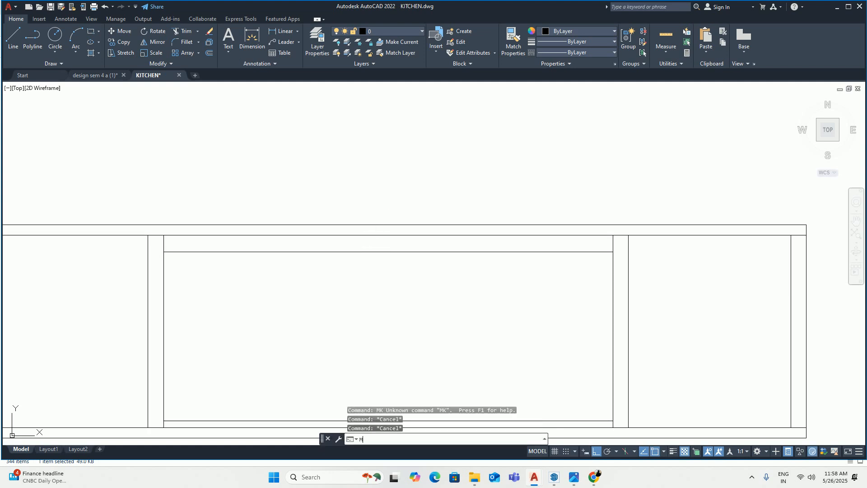
key("Return")
left_click(362, 252)
key("Return")
left_click(361, 284)
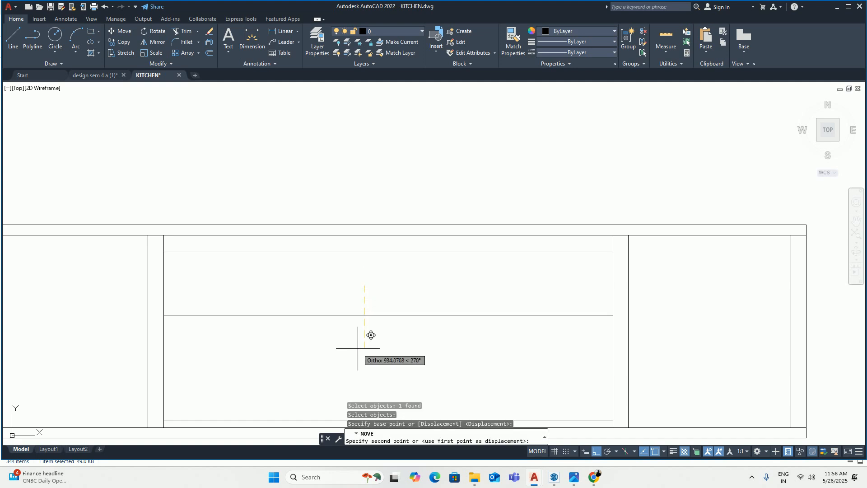
type("5")
key("Return")
key("Escape")
key("Escape")
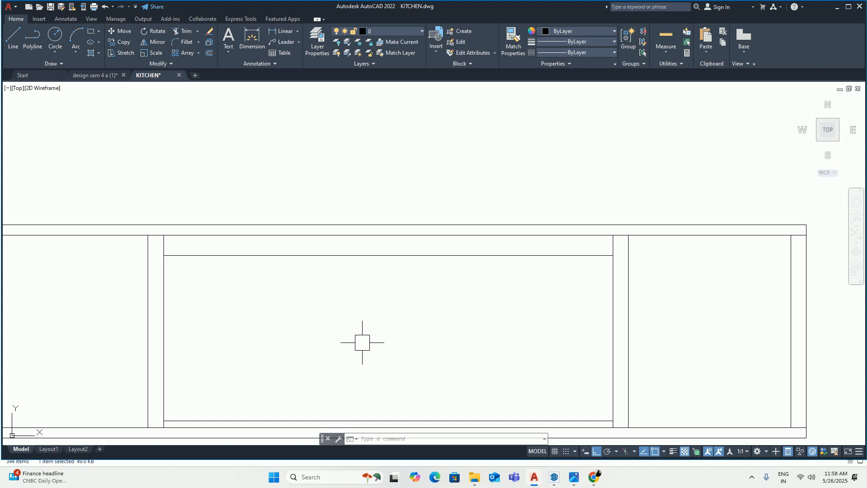
middle_click_drag(365, 355, 341, 267)
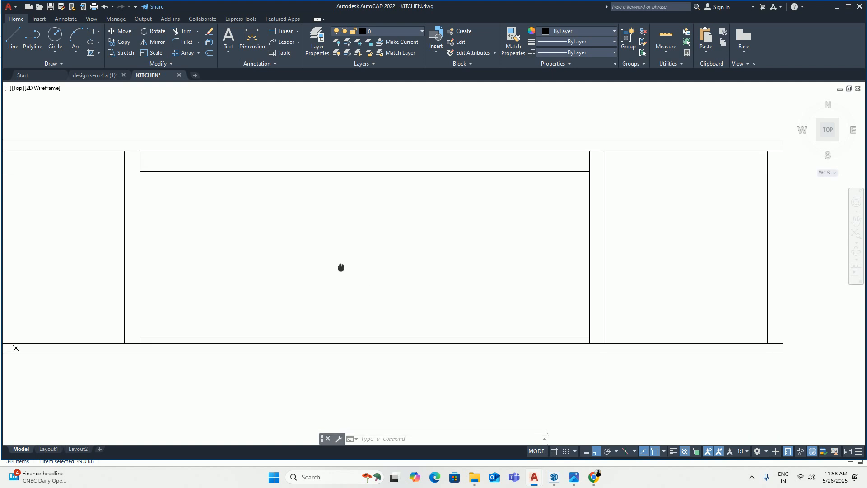
scroll(334, 261, "down", 4)
middle_click_drag(245, 260, 250, 260)
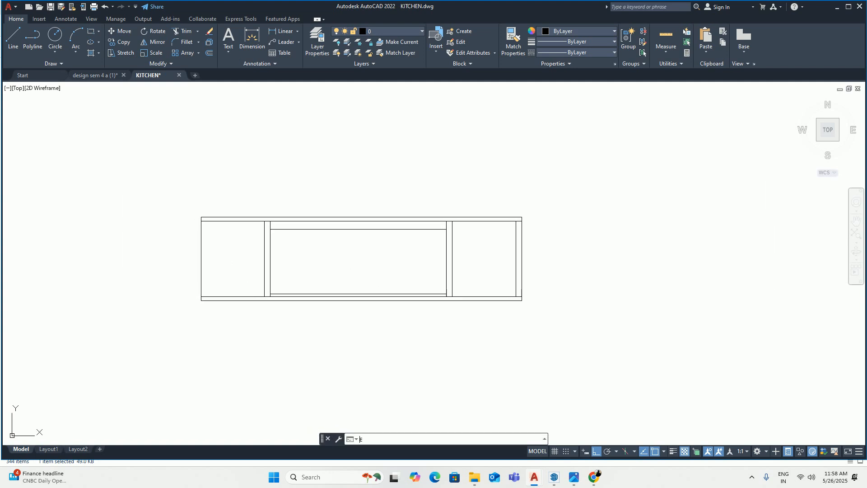
Step: Extend the middle bay's outer wall lines across the ceiling and floor slabs to their outer edges
key("Escape")
type("EX")
key("Return")
scroll(256, 229, "up", 5)
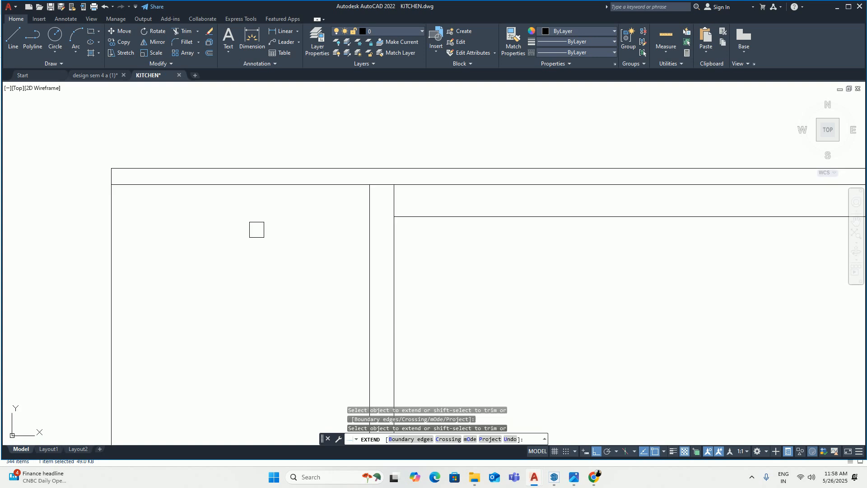
scroll(334, 217, "down", 5)
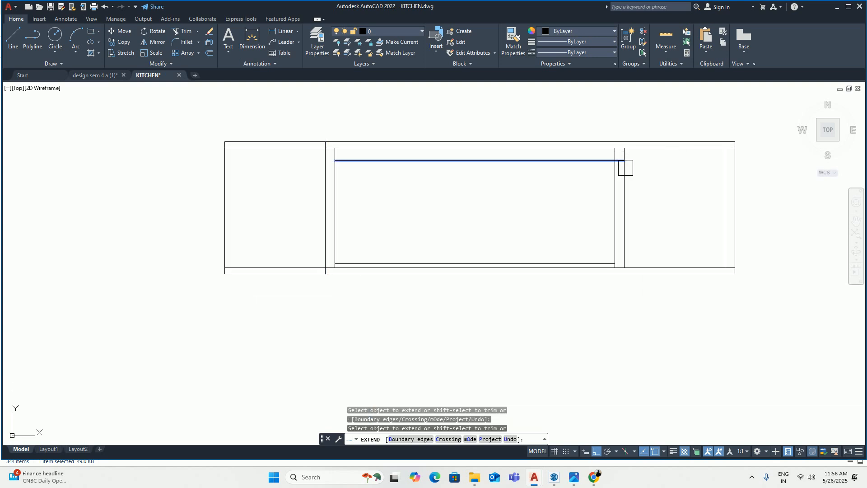
Step: Trim away the elevation's right bay, including its slab lines, end wall and leftover corner pieces
left_click(664, 116)
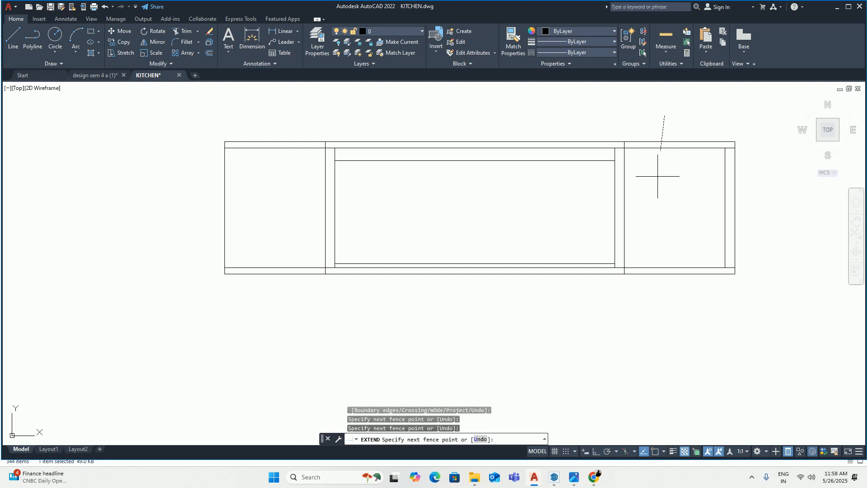
left_click_drag(657, 176, 649, 327, "shift")
left_click_drag(686, 225, 755, 208, "shift")
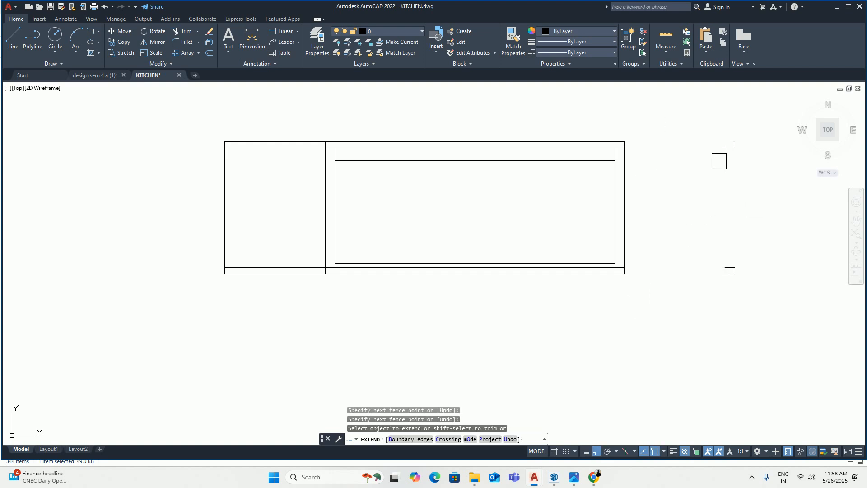
left_click(728, 147, "shift")
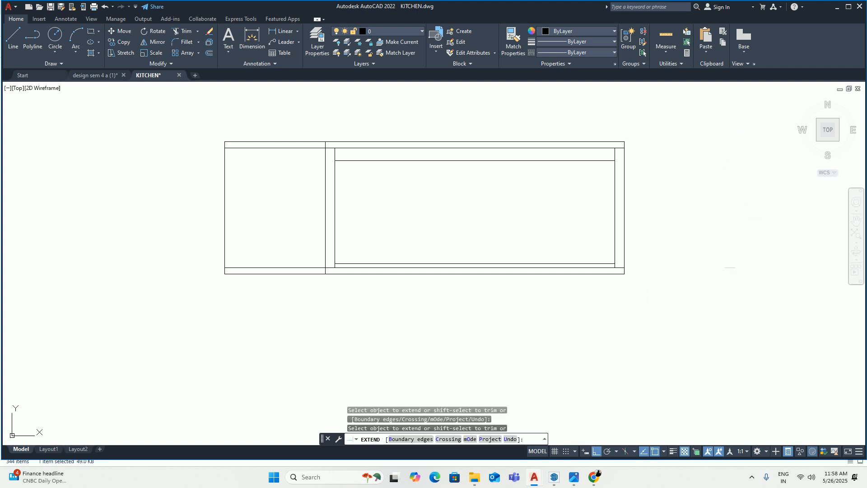
Step: Trim away the elevation's left bay, including its slab lines and end line, so only the middle bay is kept
left_click(281, 292)
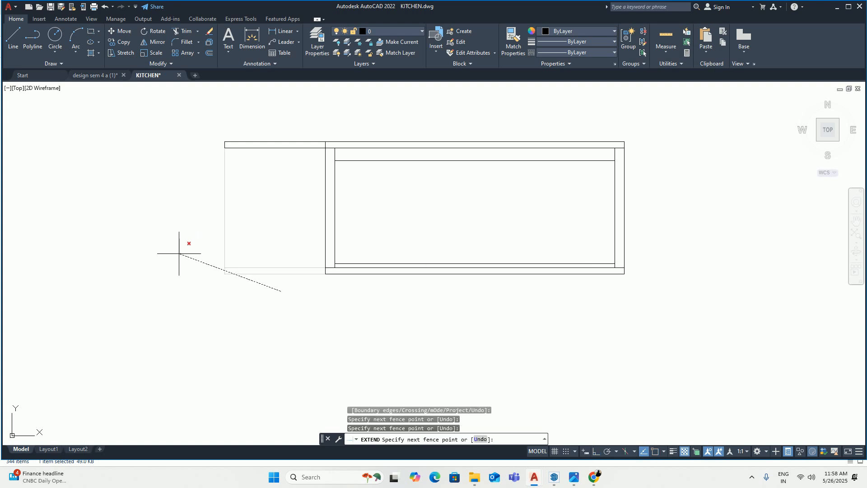
key("Return")
left_click(204, 180, "shift")
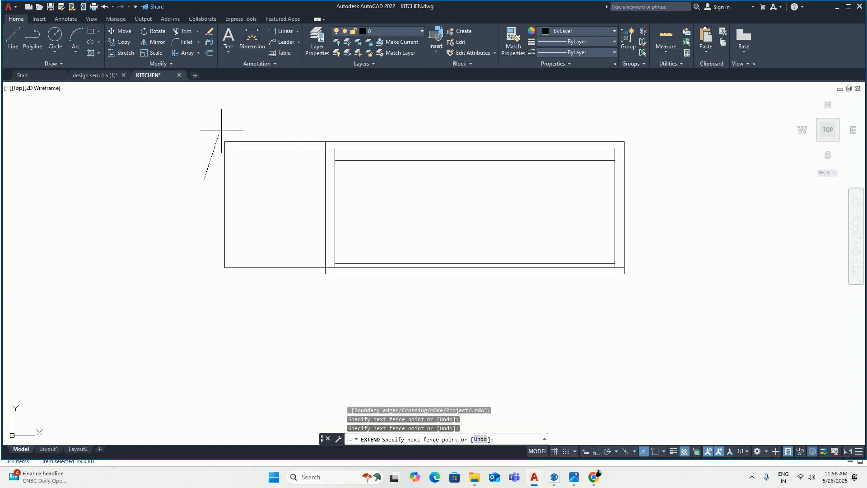
left_click(243, 117, "shift")
left_click(260, 106, "shift")
left_click(161, 236, "shift")
left_click(254, 282, "shift")
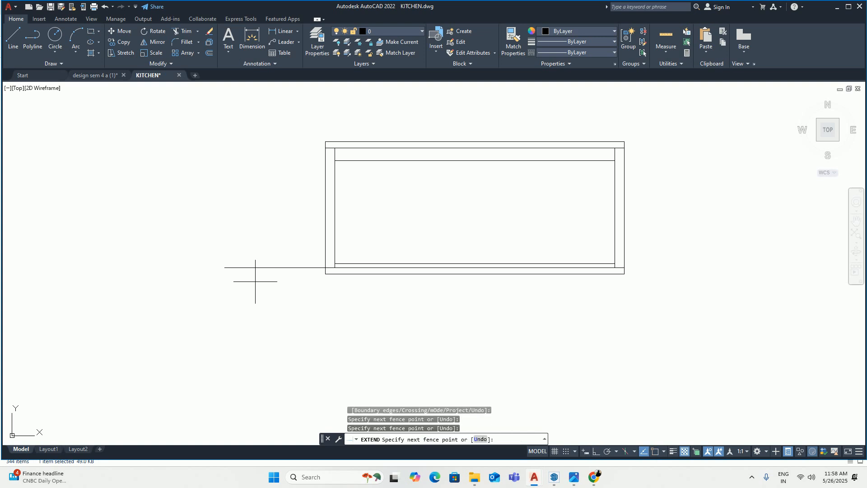
left_click(255, 238, "shift")
key("Return")
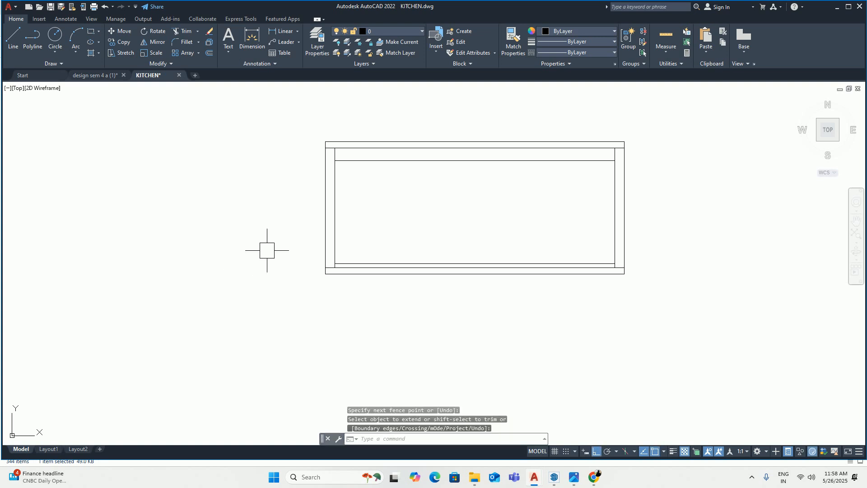
Step: Shift the whole middle-bay elevation straight up to just below the rotated plan copy using Stretch
scroll(370, 285, "down", 5)
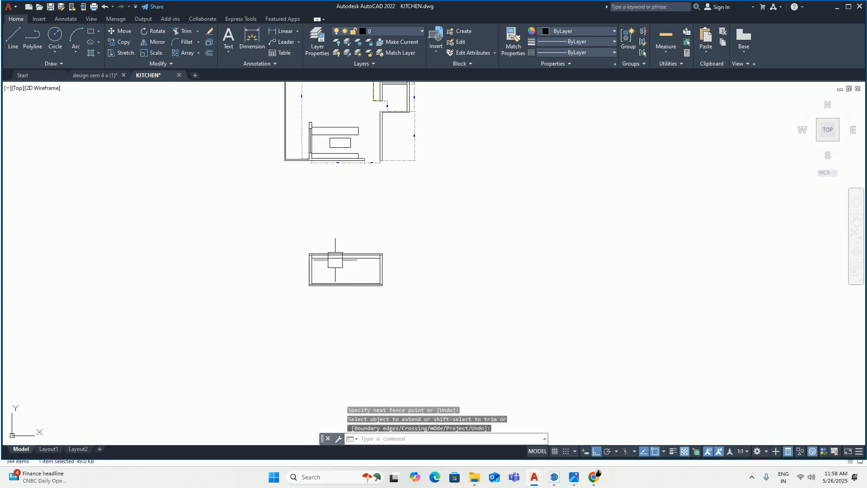
type("s")
key("Return")
left_click(266, 232)
key("Return")
left_click(249, 284)
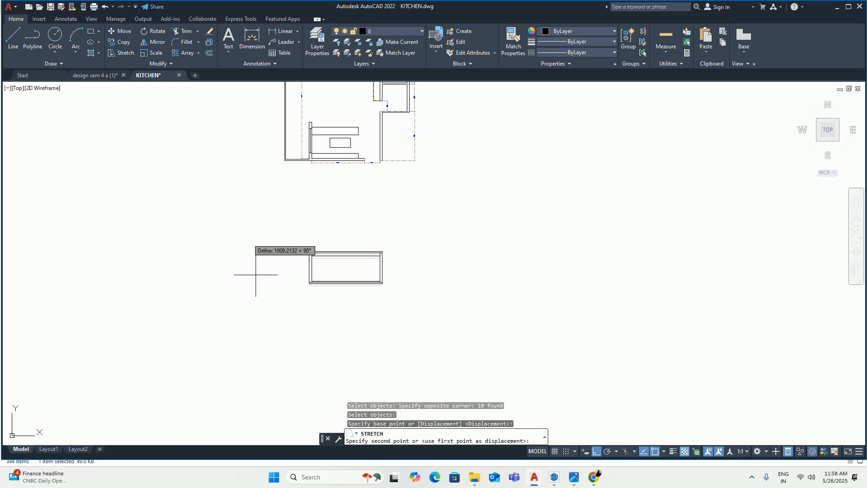
scroll(236, 273, "down", 3)
scroll(246, 316, "up", 2)
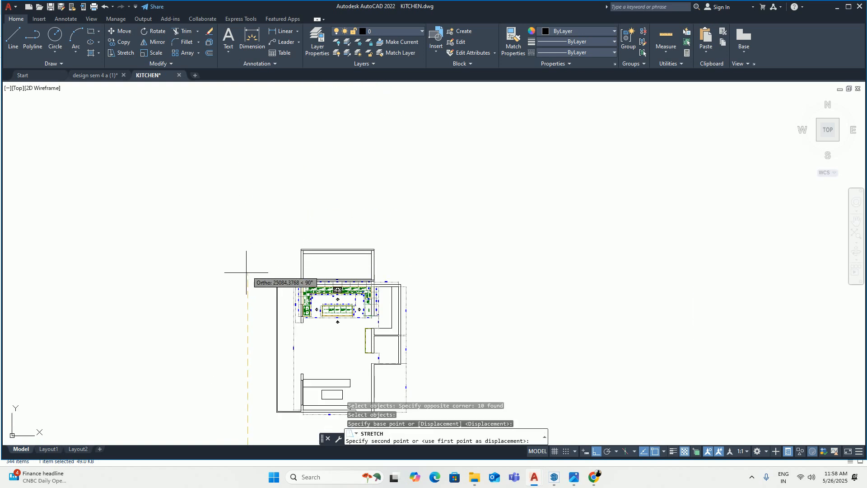
mouse_move(246, 301)
middle_mouse_down()
mouse_move(246, 169)
mouse_move(236, 279)
middle_mouse_up()
scroll(246, 258, "up", 4)
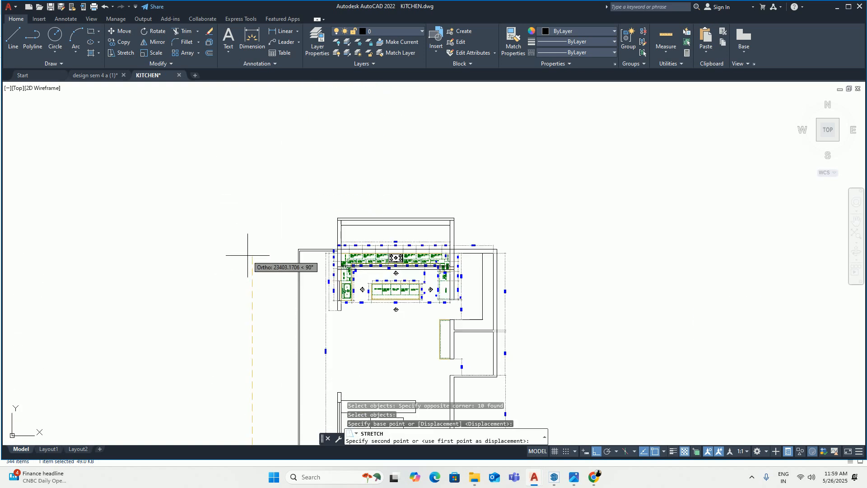
scroll(260, 228, "down", 2)
middle_click_drag(263, 229, 248, 127)
scroll(248, 126, "down", 2)
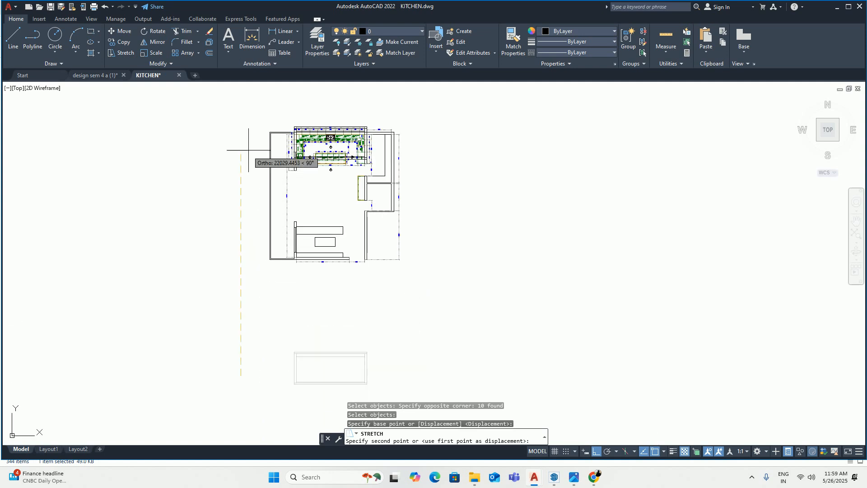
left_click(251, 300)
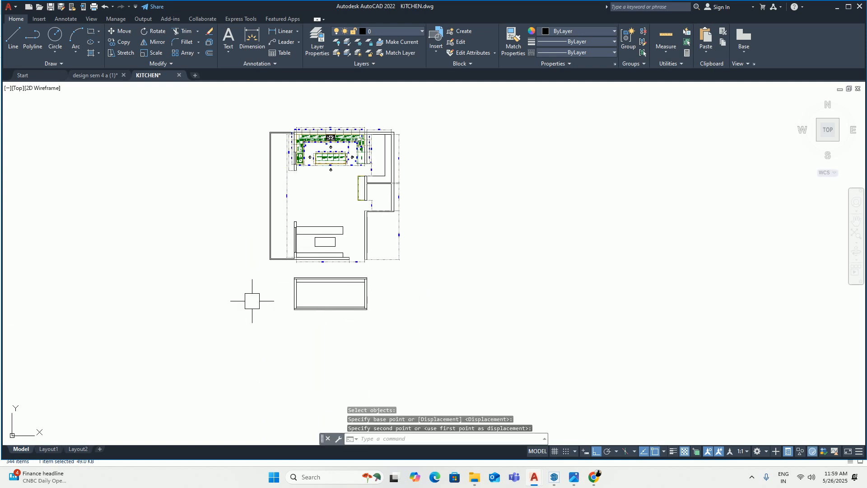
key("Escape")
key("Escape")
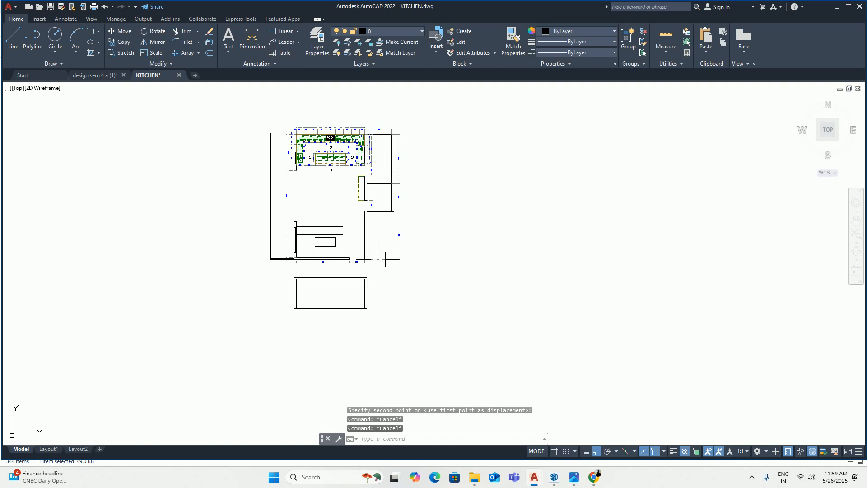
Step: Draw a horizontal cutting line about 25737 long across the plan, just below the kitchen island area
type("L")
key("Return")
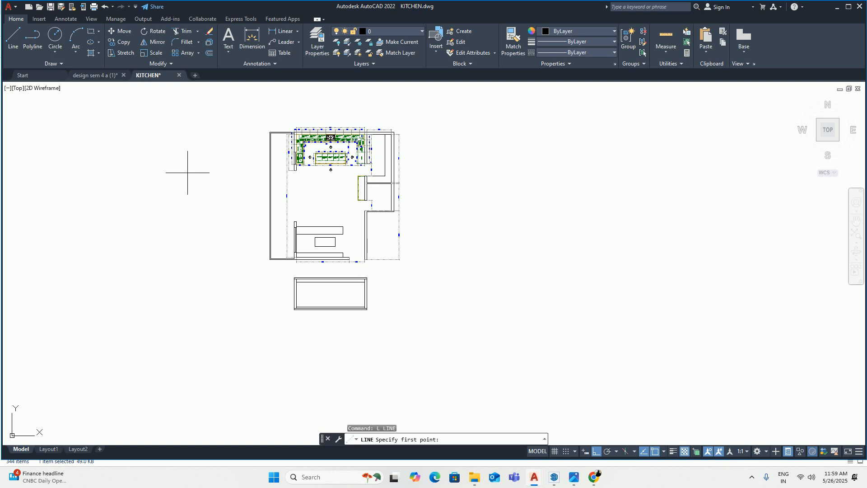
left_click(187, 173)
left_click(451, 172)
key("Escape")
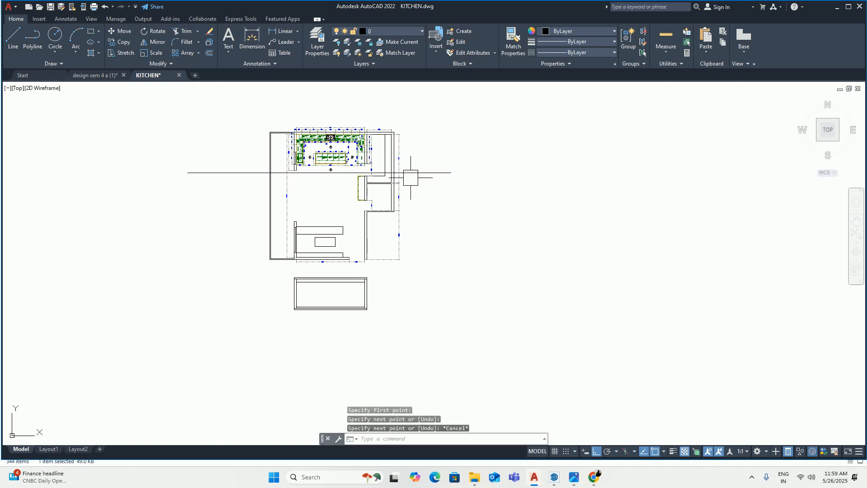
Step: Trim the plan's wall lines just below the horizontal cutting line with a fence across them
type("tr")
key("Return")
scroll(383, 175, "up", 10)
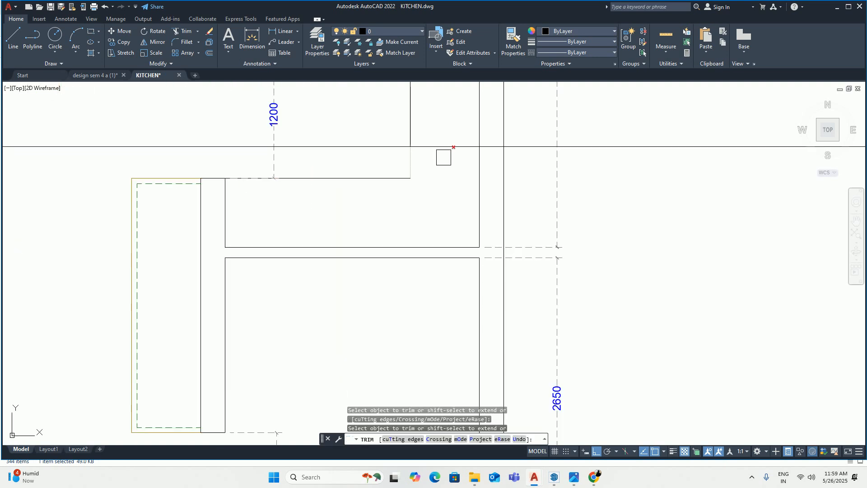
left_click(528, 175)
scroll(373, 164, "down", 6)
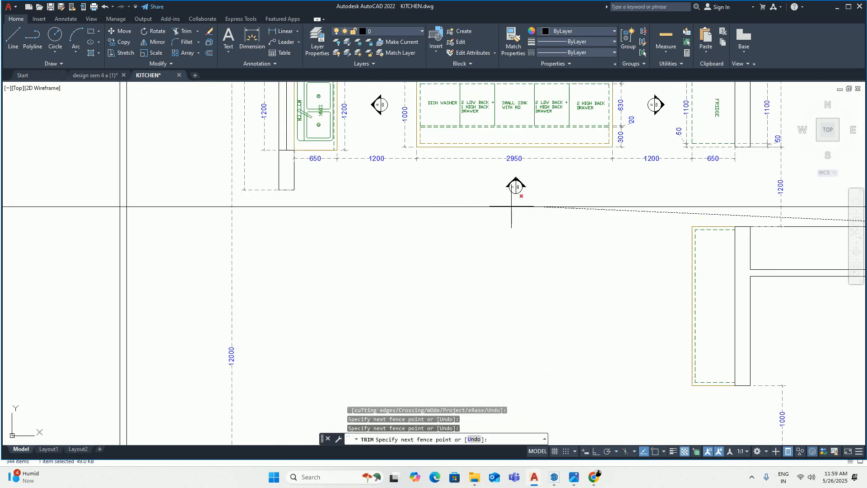
key("Escape")
scroll(410, 235, "down", 3)
key("Escape")
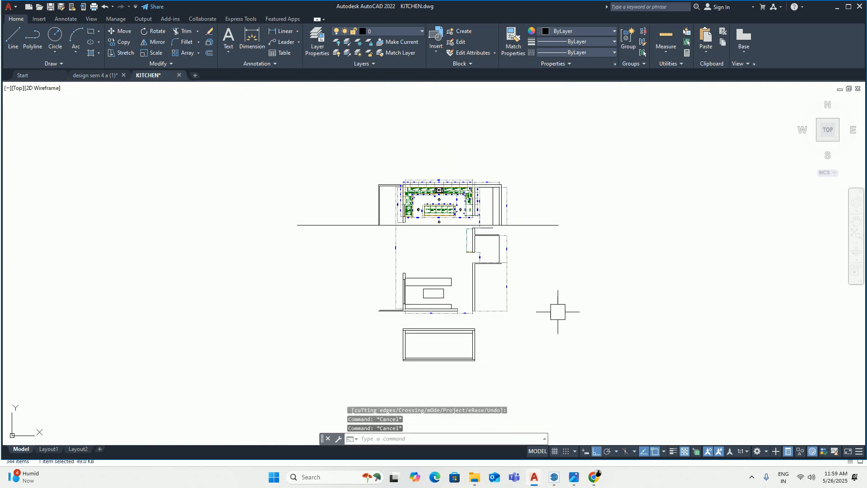
Step: Delete the part of the plan below the cutting line, and the cutting line itself
left_click(541, 319)
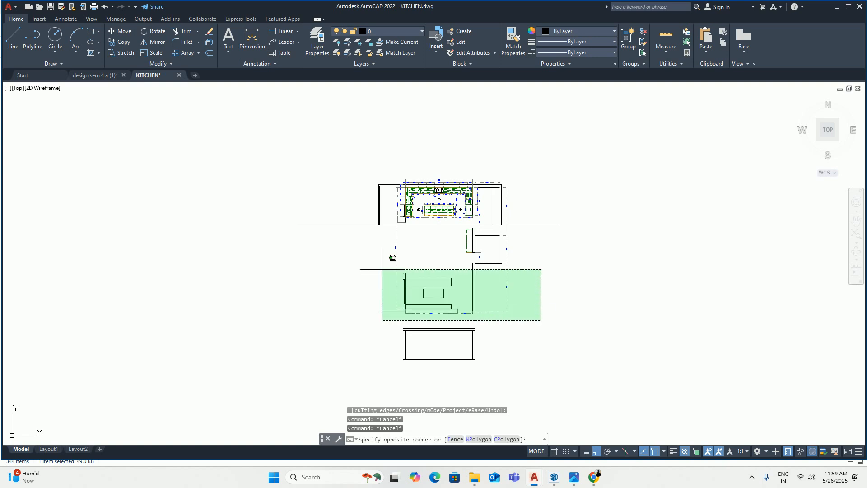
left_click(286, 230)
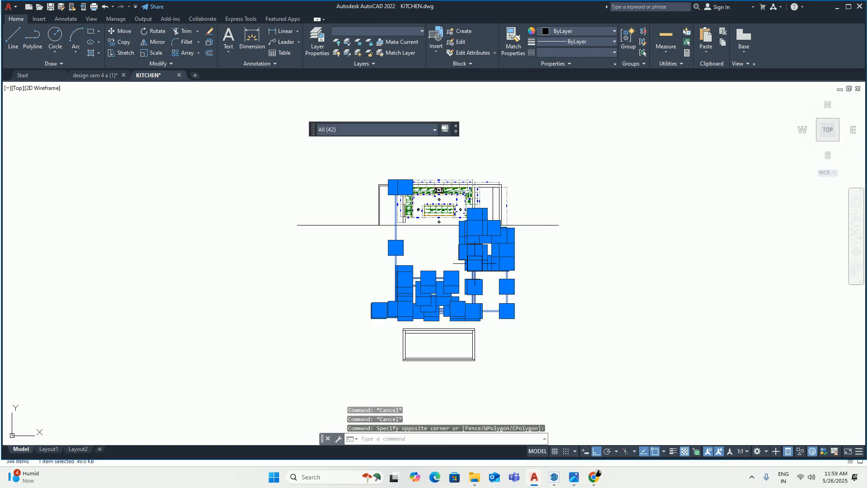
key("Delete")
left_click(530, 224)
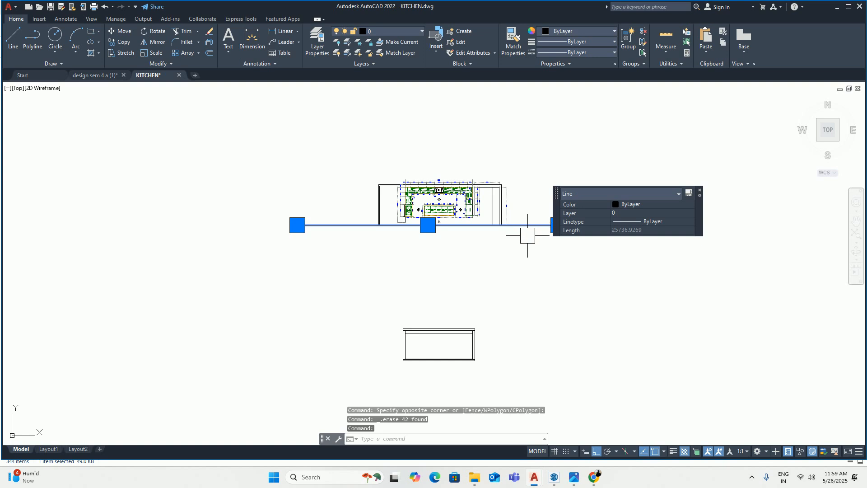
key("Delete")
Step: Move the middle-bay elevation straight up to sit close beneath the cropped kitchen plan
type("M")
key("Return")
left_click(502, 379)
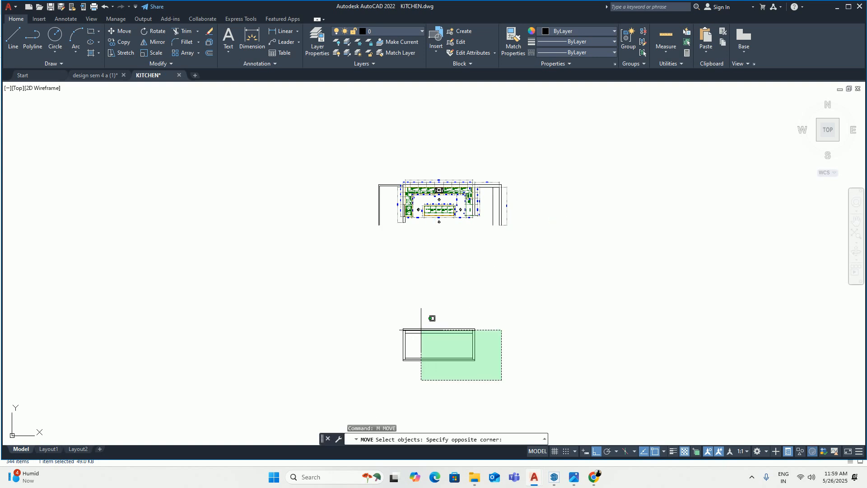
left_click(398, 308)
key("Return")
left_click(297, 316)
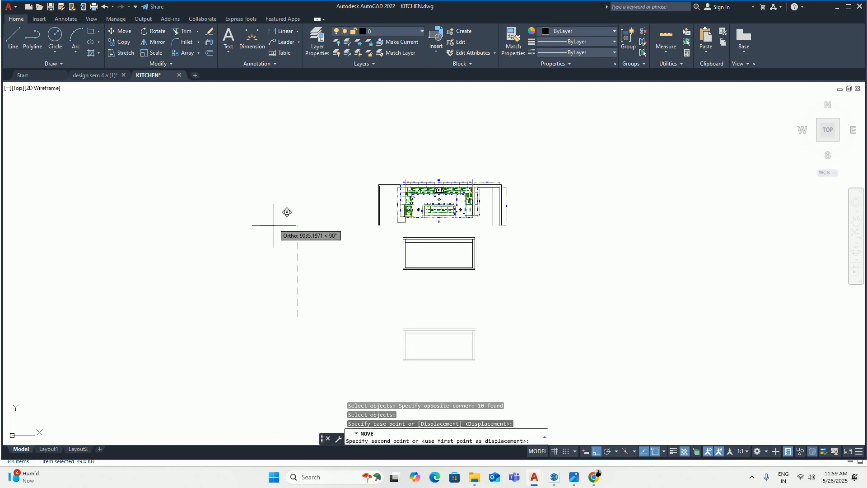
scroll(253, 230, "up", 2)
key("Escape")
key("Escape")
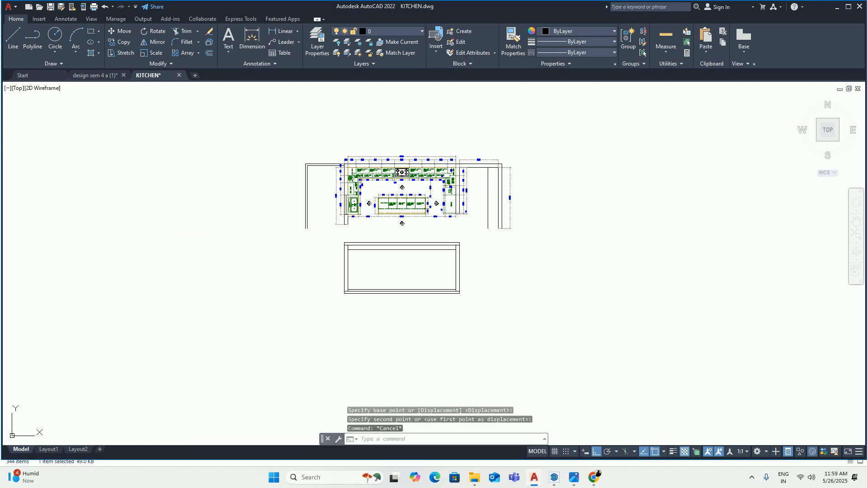
Step: Hatch the elevation's left and right cut walls with the ANSI32 pattern at scale 10
scroll(376, 224, "up", 4)
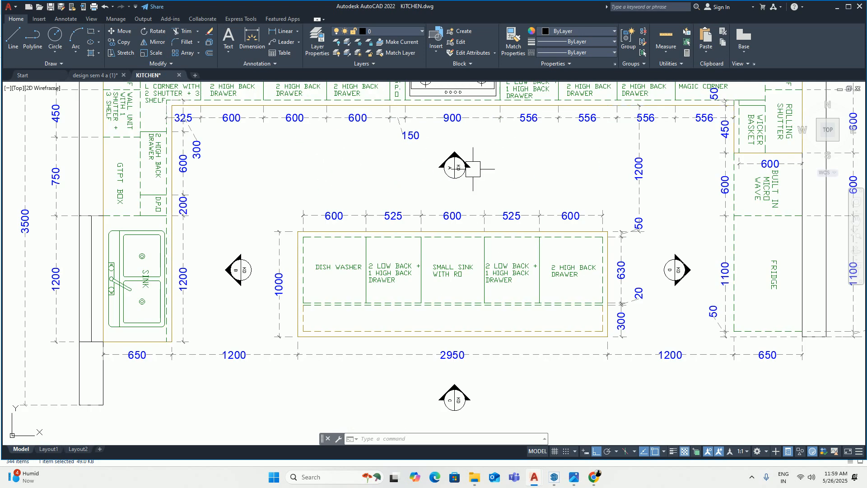
scroll(434, 160, "down", 4)
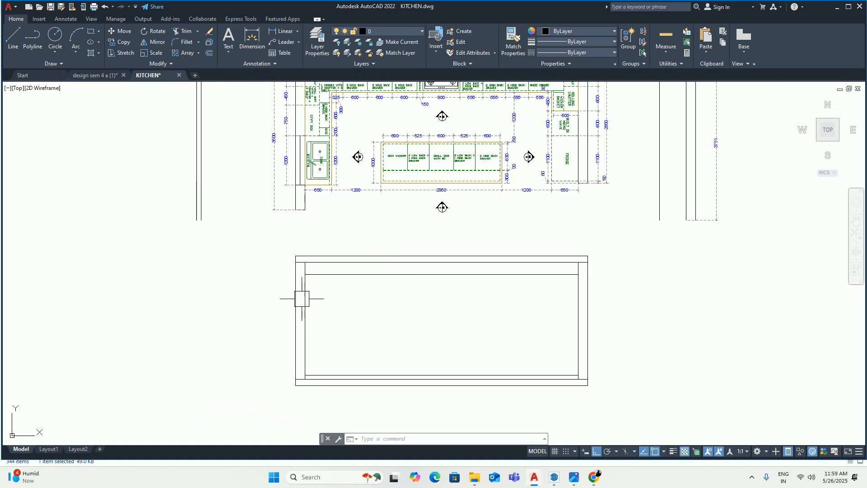
type("h")
key("Return")
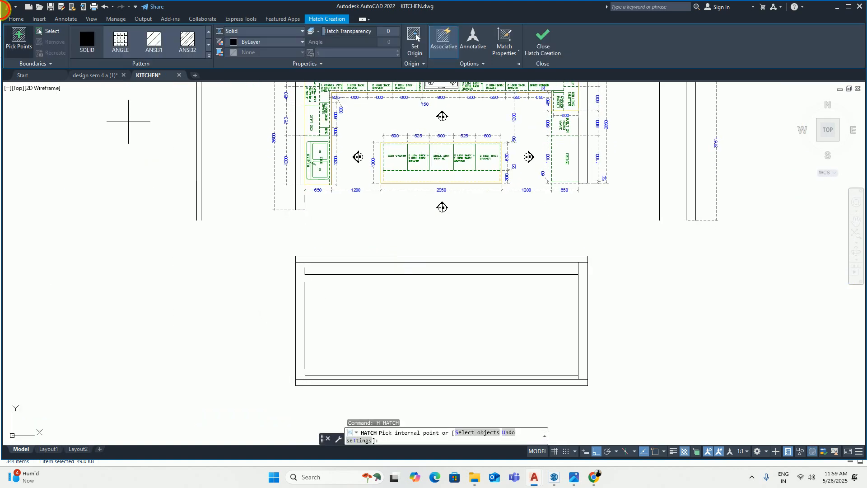
left_click(186, 39)
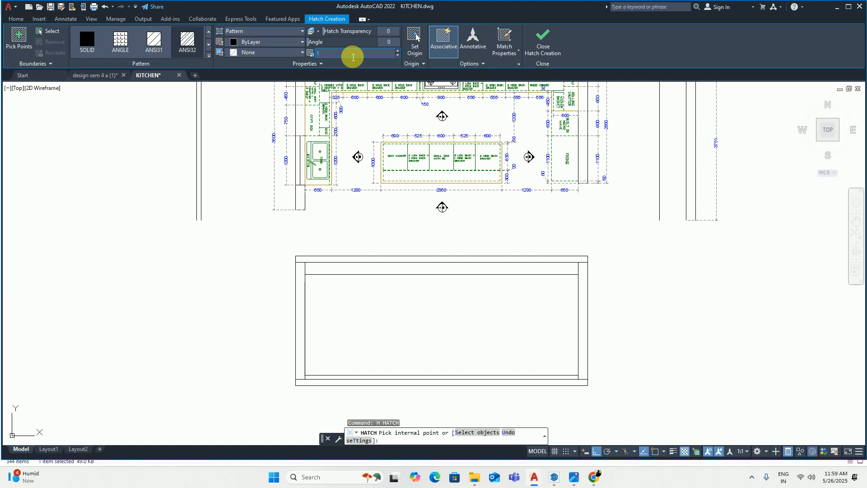
type("0")
key("Return")
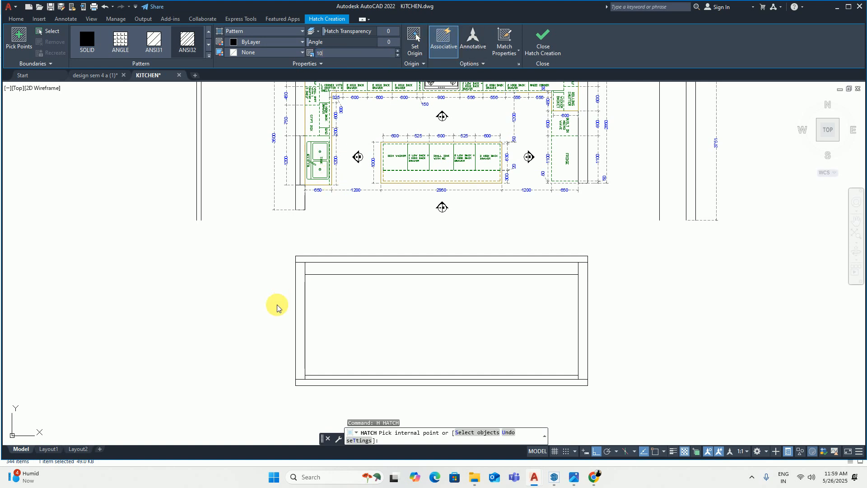
left_click(293, 290)
left_click(505, 245)
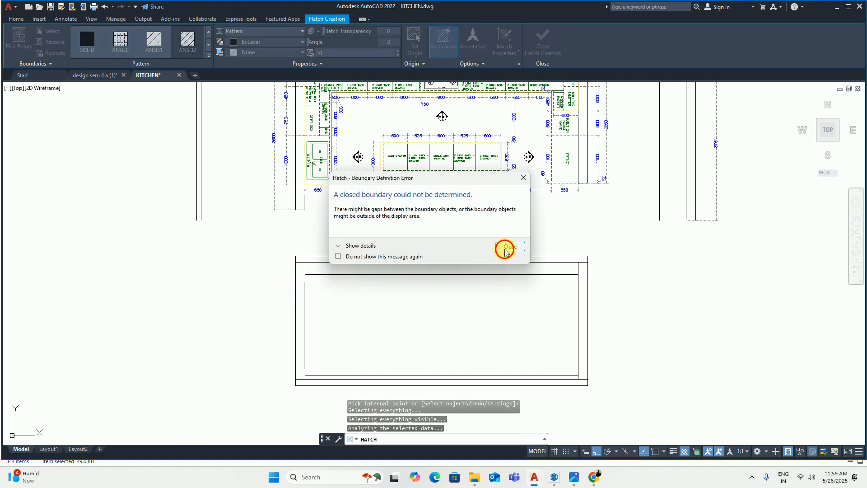
left_click(300, 290)
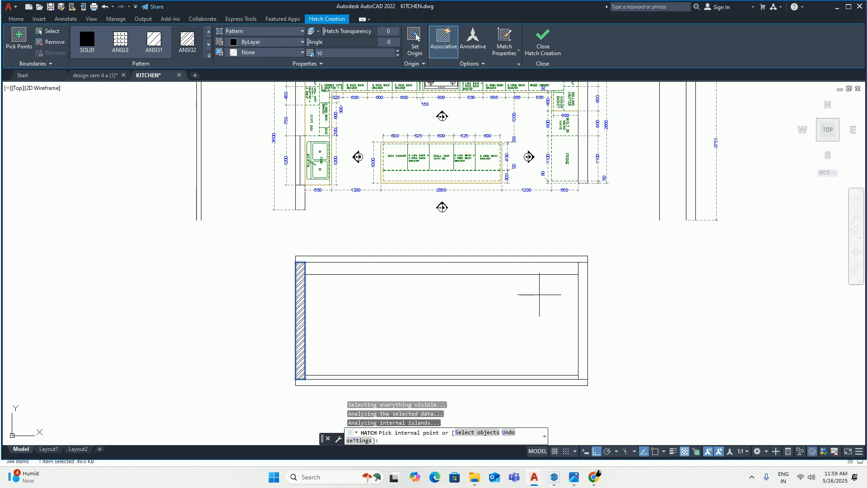
left_click(586, 290)
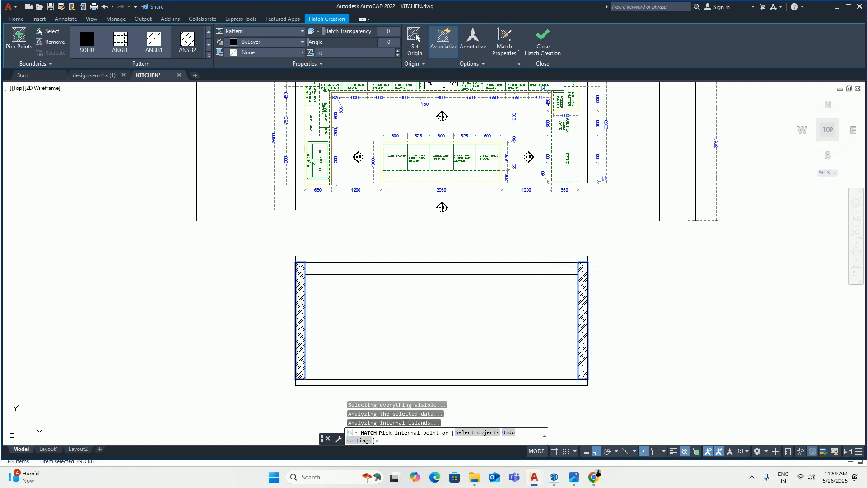
Step: Set the side-wall hatch color to 8 and finish the hatch
left_click(259, 44)
left_click(285, 134)
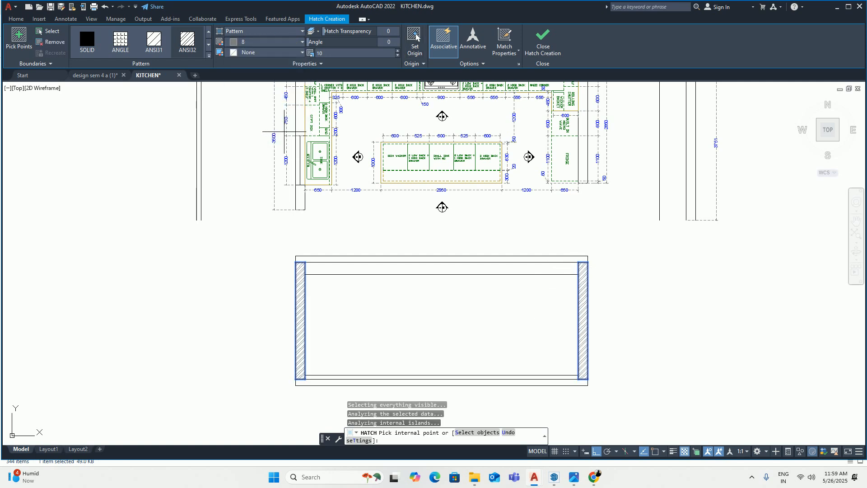
key("Escape")
key("Escape")
middle_click_drag(391, 335, 356, 313)
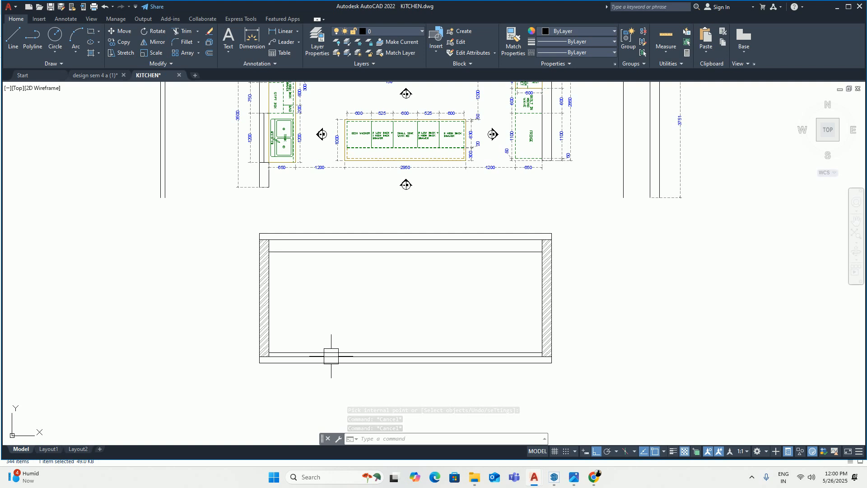
scroll(332, 352, "up", 2)
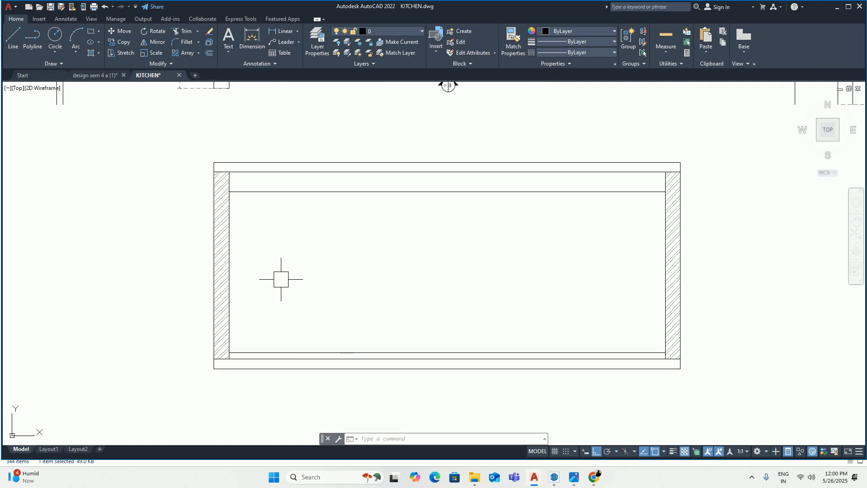
left_click(776, 283)
left_click(107, 216)
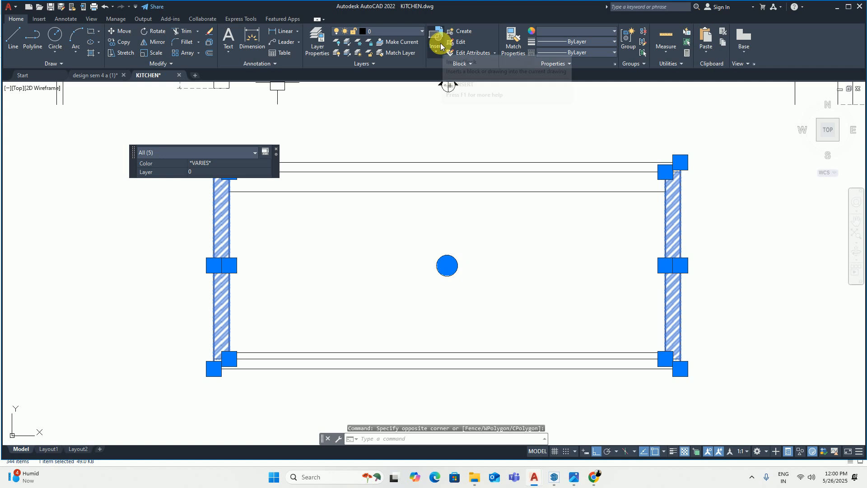
left_click(393, 31)
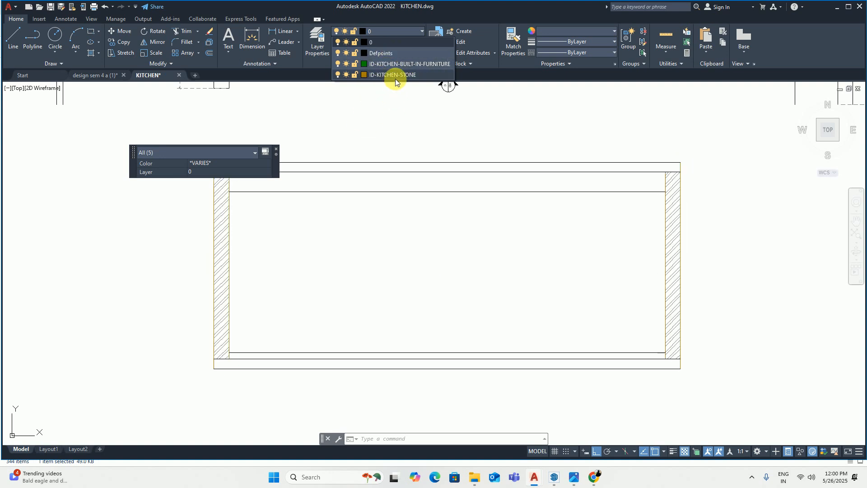
left_click(384, 123)
key("Escape")
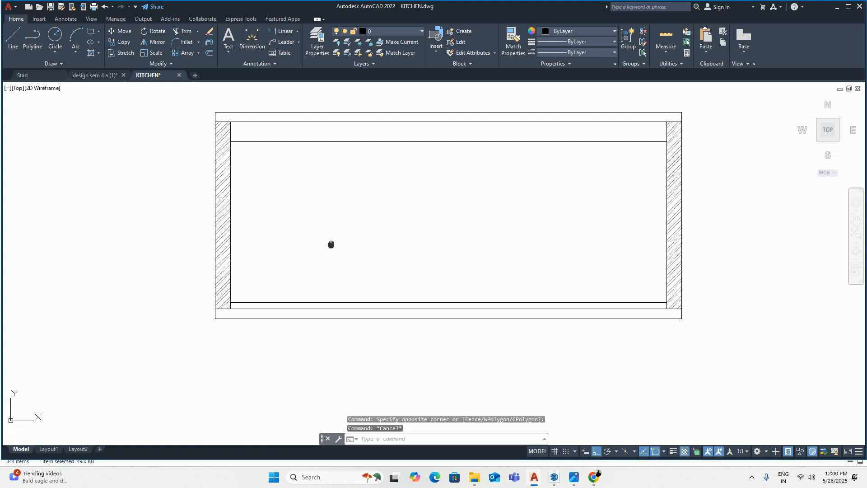
Step: Hatch the elevation's upper and lower slabs with the AR-CONC pattern at scale 1
type("h")
key("Return")
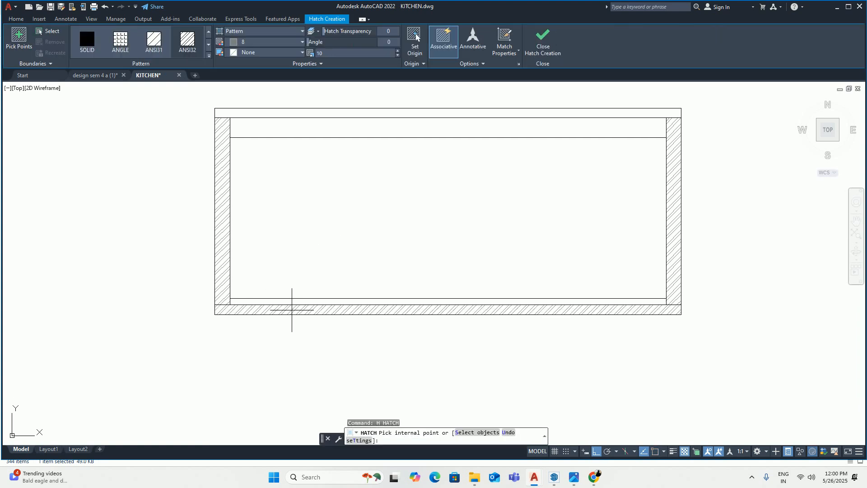
left_click(291, 310)
left_click(278, 115)
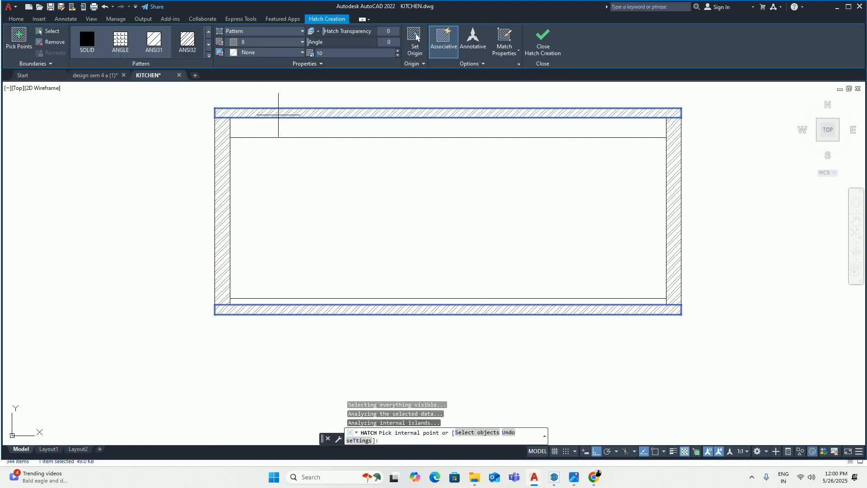
scroll(155, 41, "down", 3)
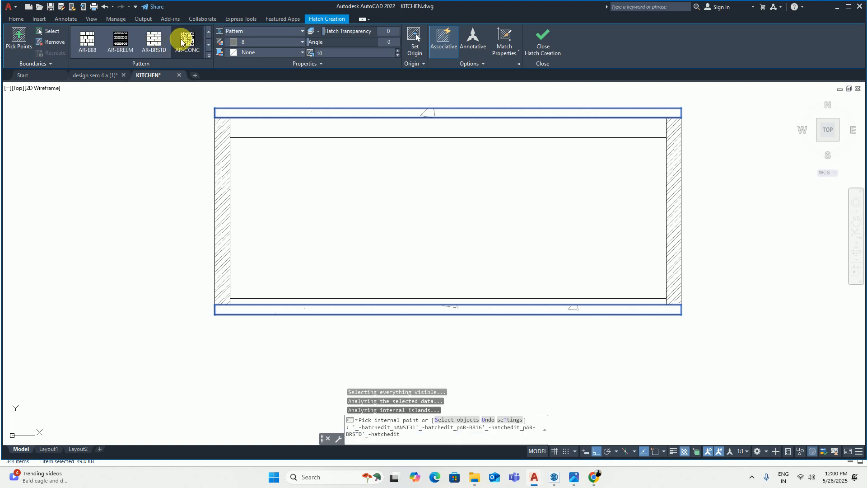
left_click(181, 42)
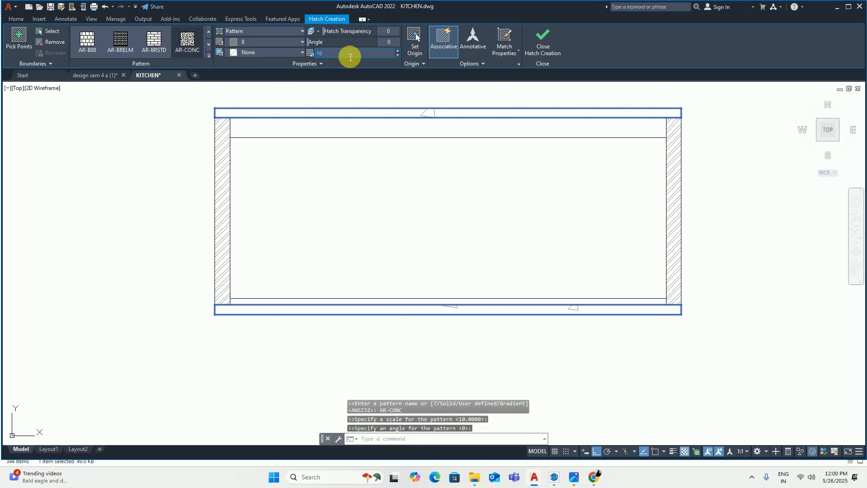
type("1")
key("Return")
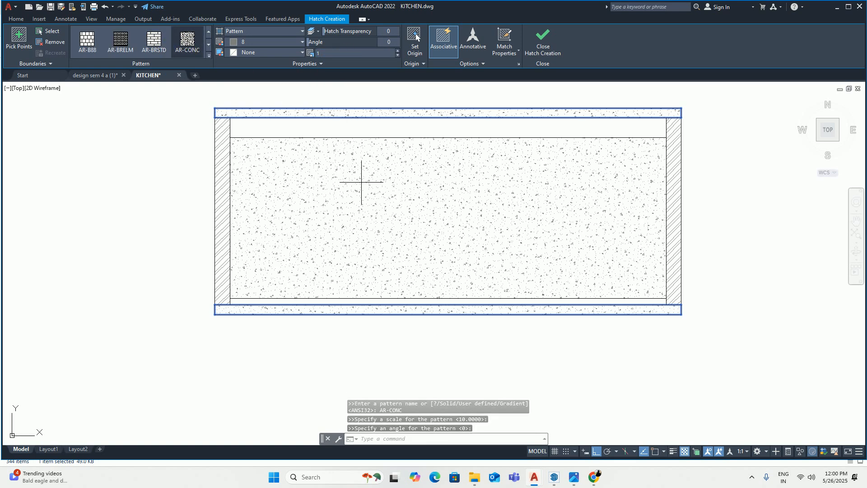
key("Escape")
key("Escape")
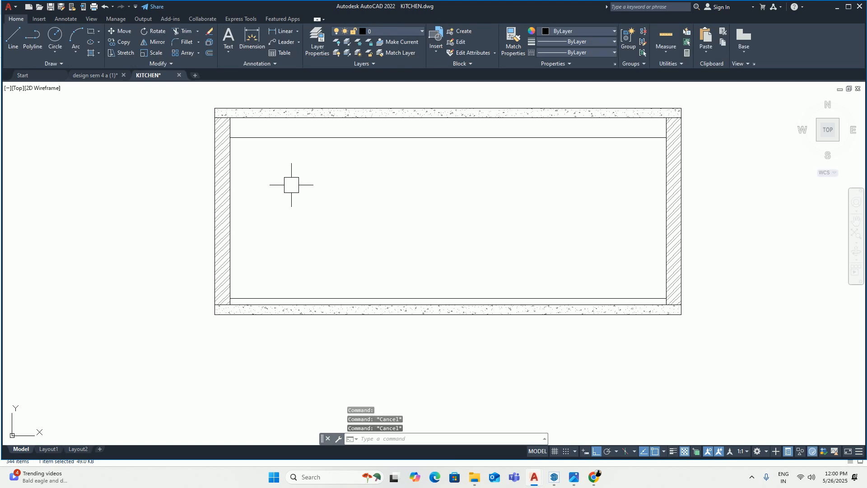
Step: Draw a line 6650 long along the upper edge of the bottom slab, between the inner faces of the two side walls
middle_click_drag(311, 193, 315, 164)
scroll(319, 166, "down", 2)
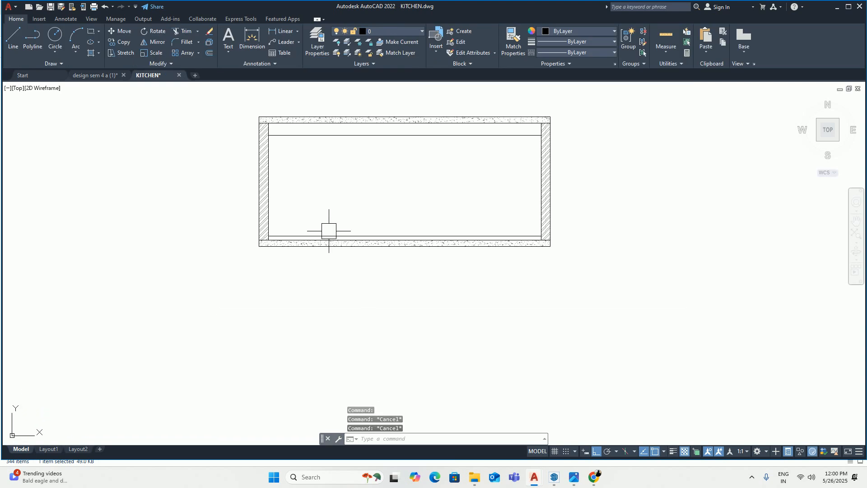
scroll(340, 250, "up", 3)
type("L")
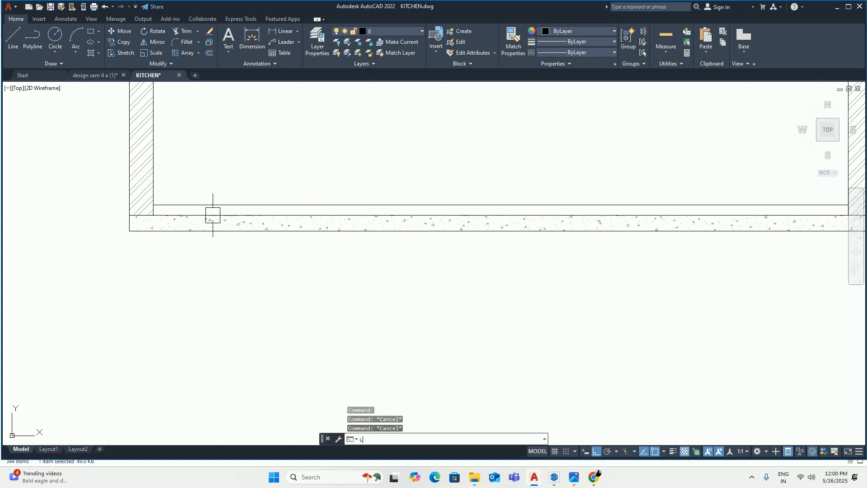
key("Return")
left_click(153, 215)
scroll(171, 220, "down", 3)
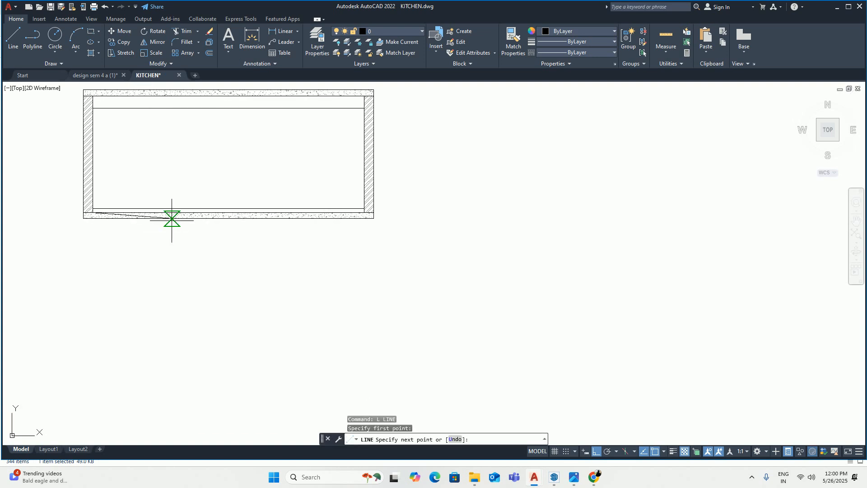
scroll(349, 201, "up", 3)
left_click(391, 230)
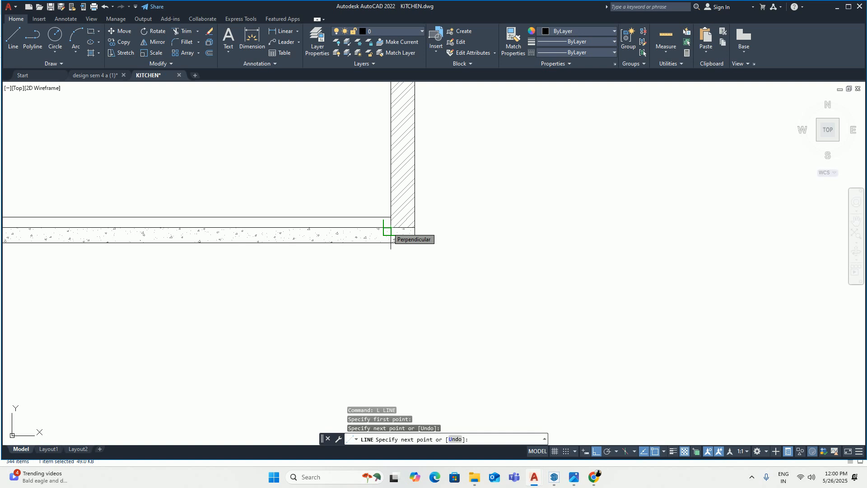
key("Escape")
key("Escape")
Step: Assign the new floor line to the ID-KITCHEN-STONE layer
left_click(370, 230)
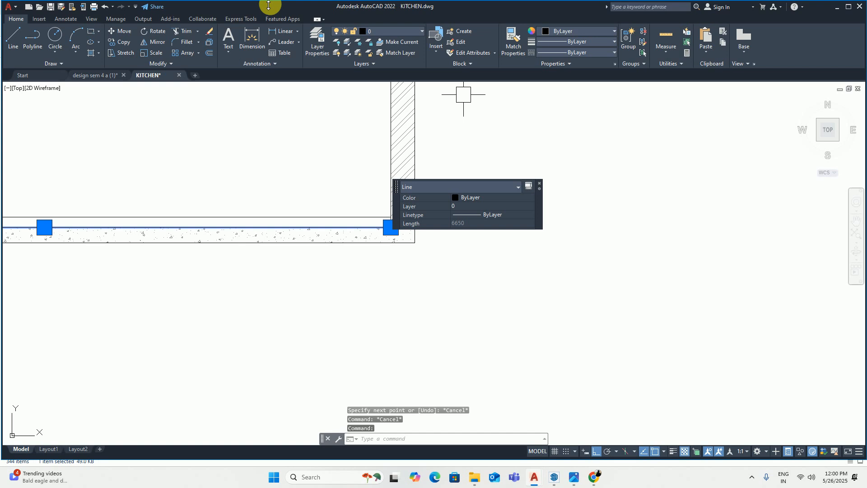
left_click(411, 31)
left_click(391, 75)
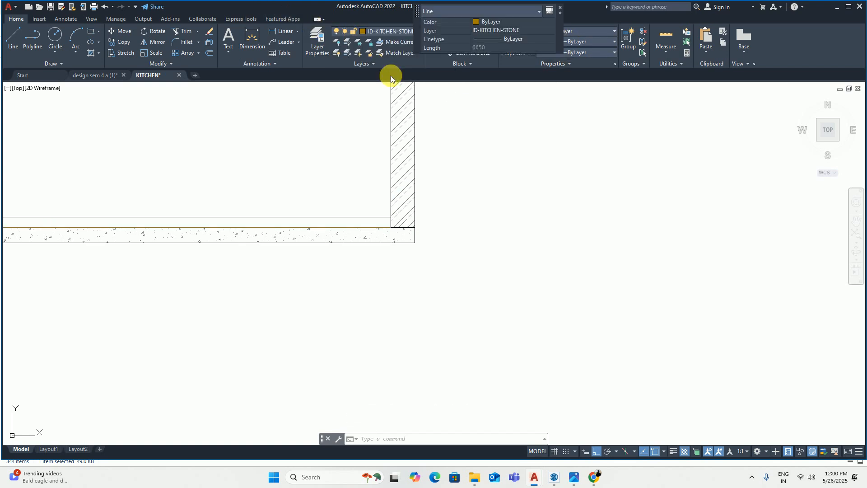
key("Escape")
key("Escape")
middle_click_drag(267, 158, 409, 145)
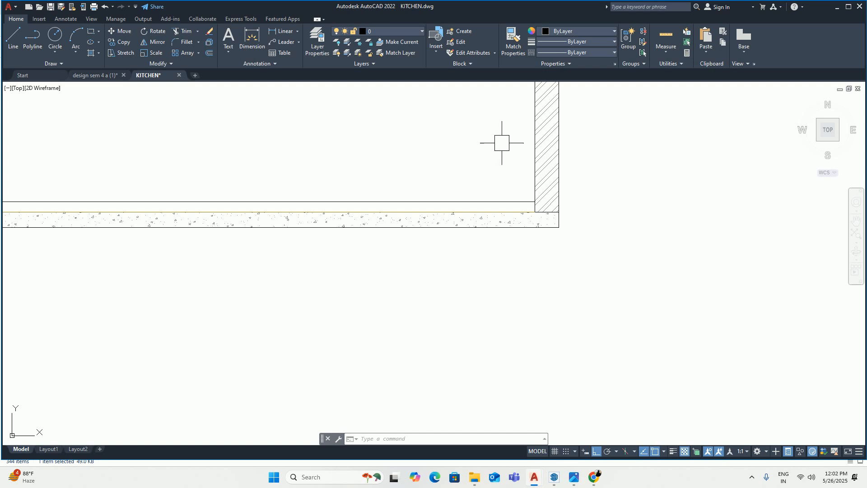
Step: Switch to Pinterest in the browser and search for KITCHEN SKERTING
left_click(593, 477)
left_click(185, 58)
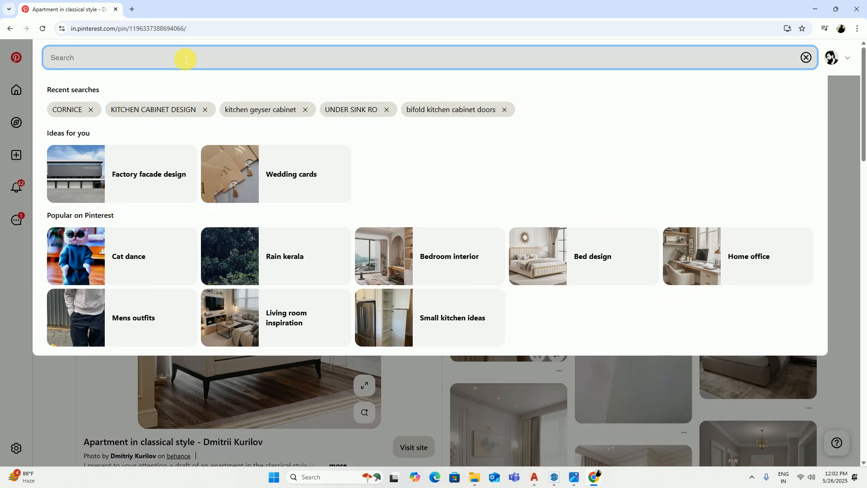
type("KITCHE")
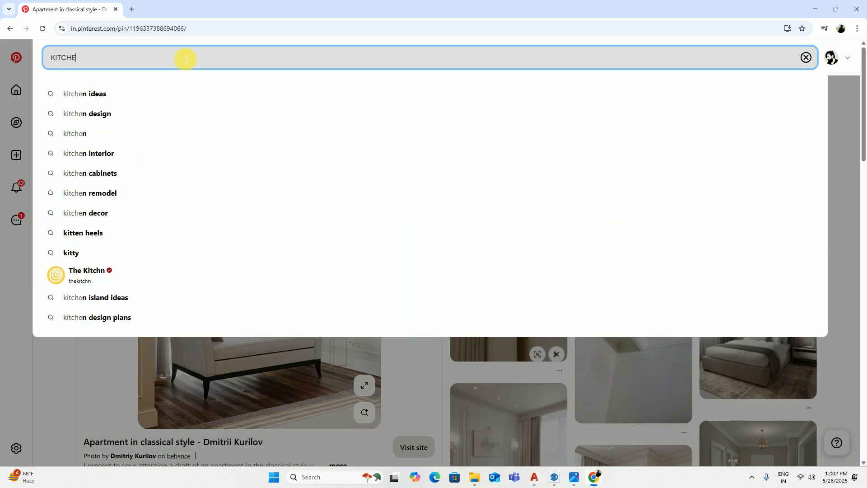
type("N SKER")
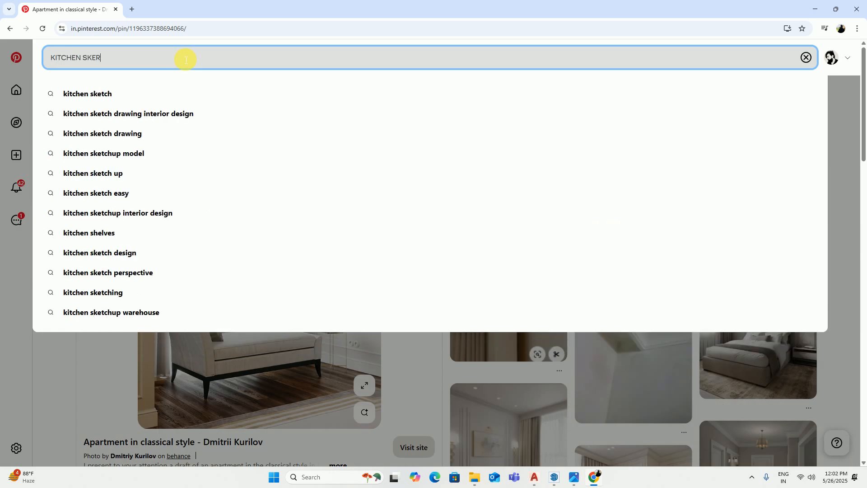
type("TING")
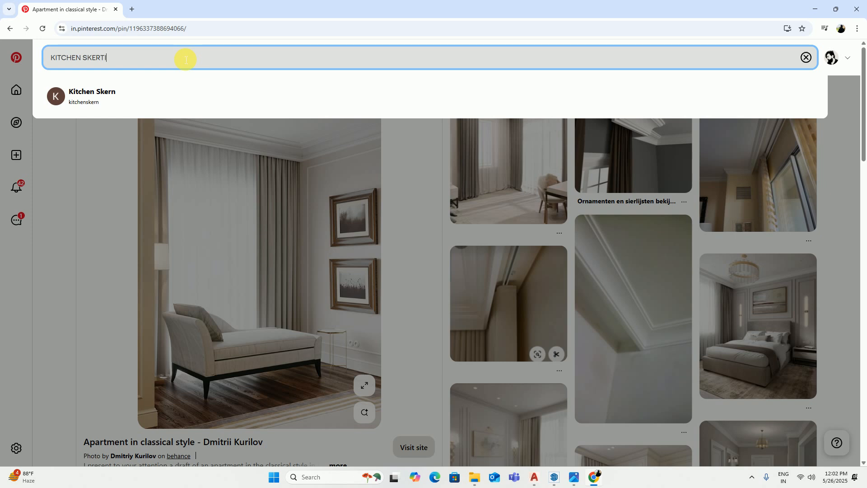
key("Return")
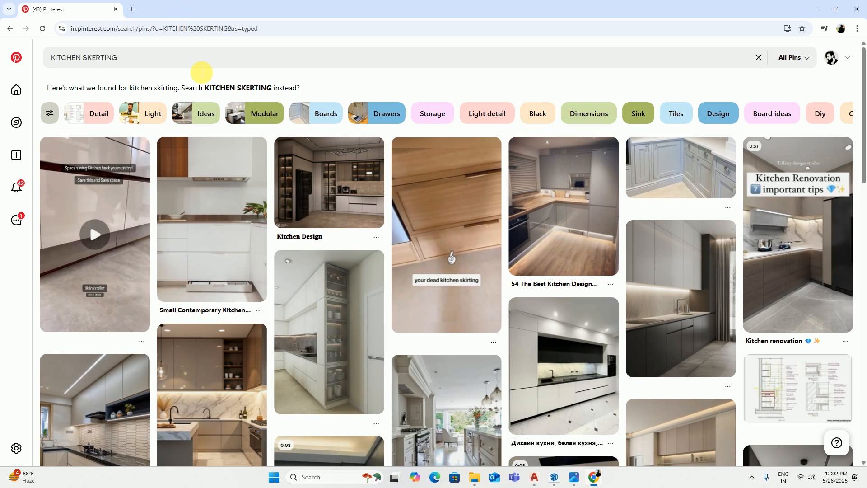
Step: Replace SKERTING in the Pinterest query and search for KITCHEN cabinet legs
left_click(139, 63)
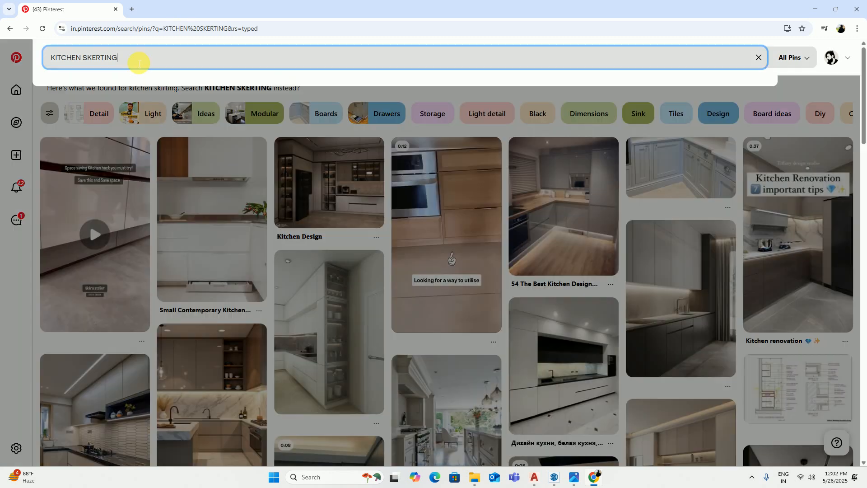
left_click_drag(129, 63, 86, 60)
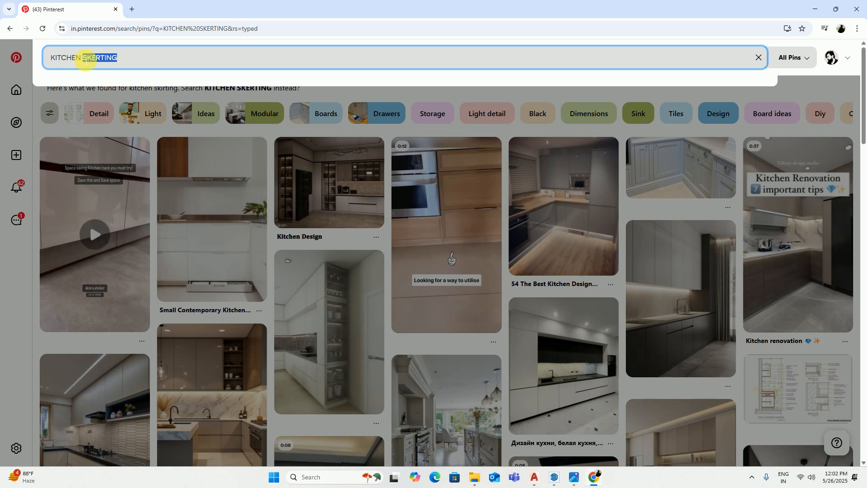
key("BackSpace")
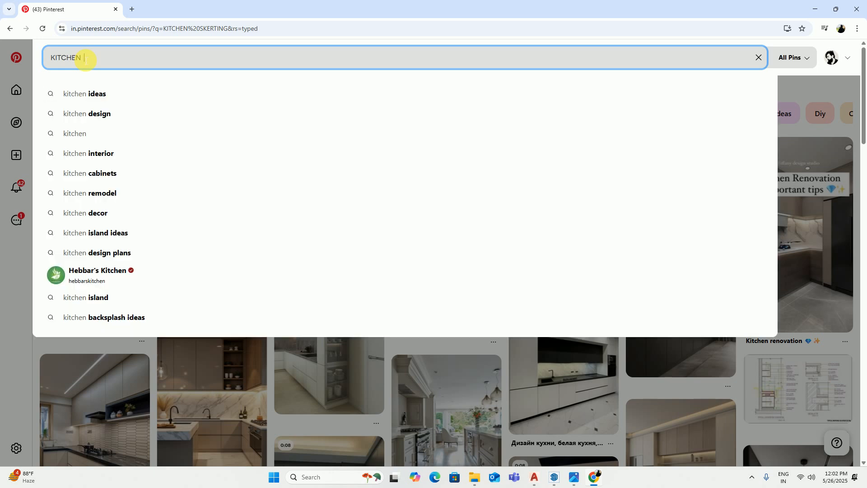
type("cabine")
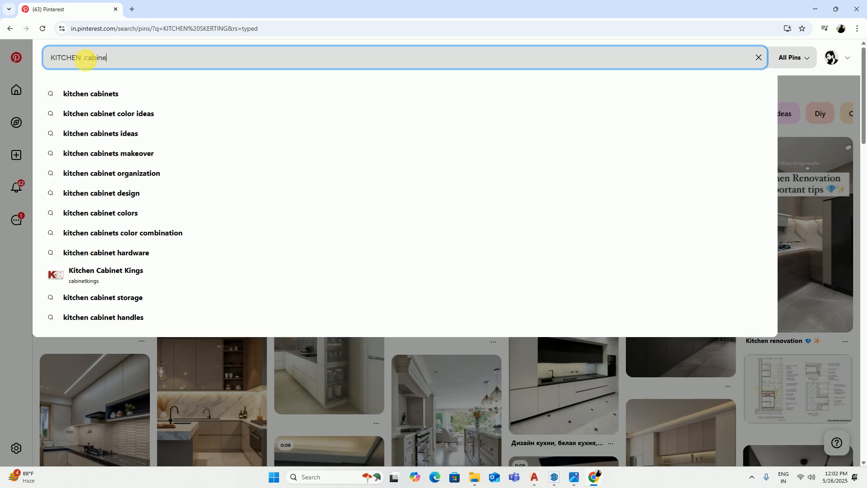
type("t legs")
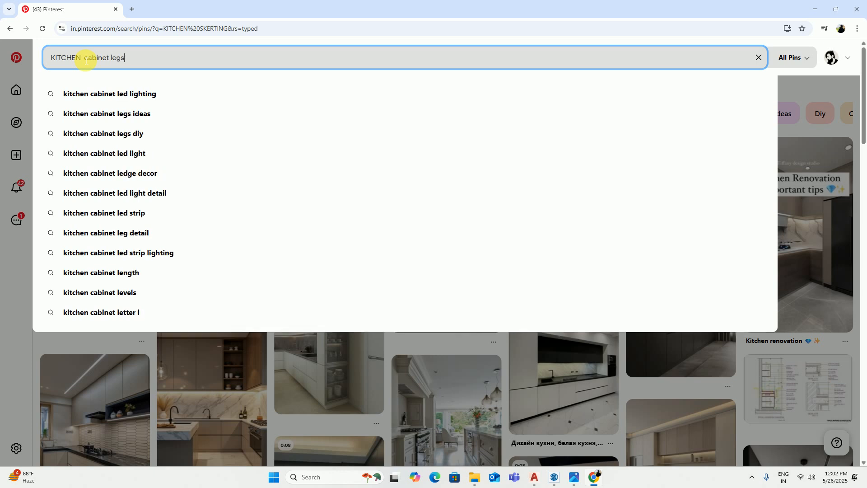
key("Return")
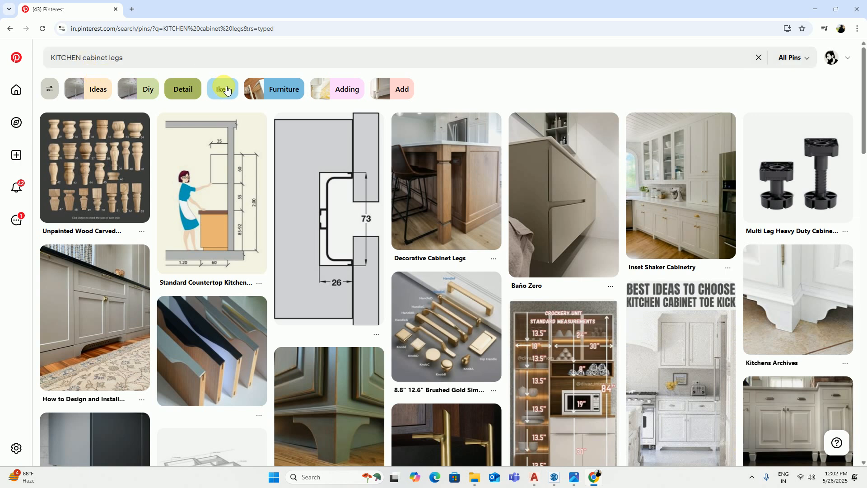
Step: Browse the cabinet leg results and open the Multi Leg Heavy Duty Cabinet Legs pin
scroll(634, 209, "down", 2)
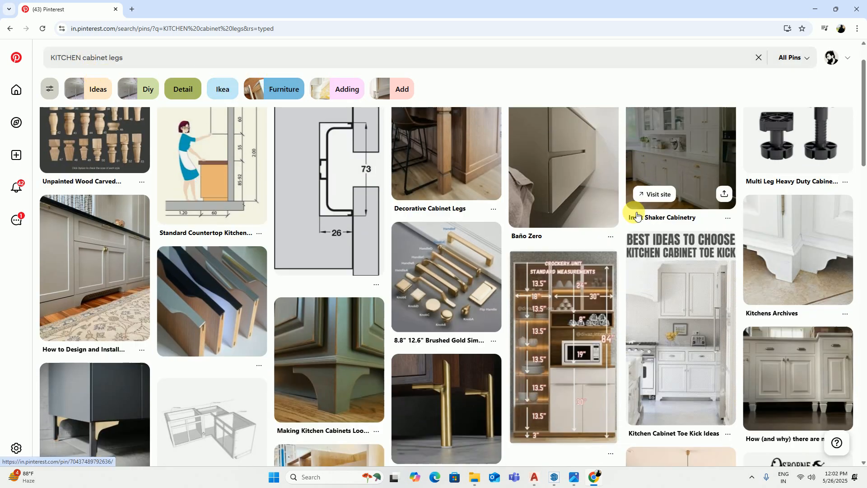
scroll(635, 209, "down", 2)
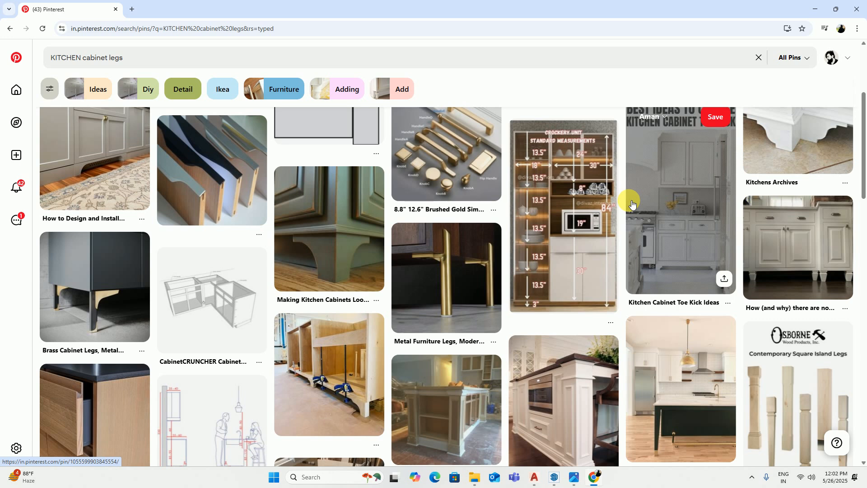
scroll(633, 199, "up", 3)
left_click(751, 174)
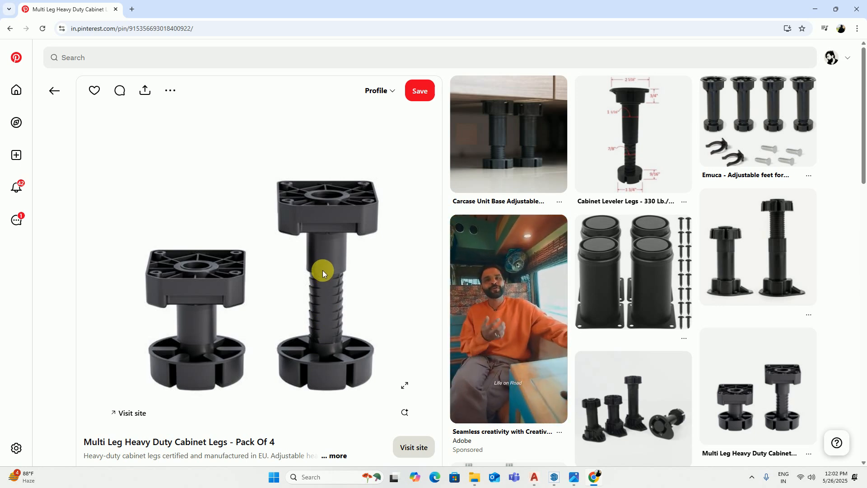
Step: Open the related Carcase Unit Base Adjustable pin showing plinth legs under a cabinet, and look through its related pins
left_click(488, 140)
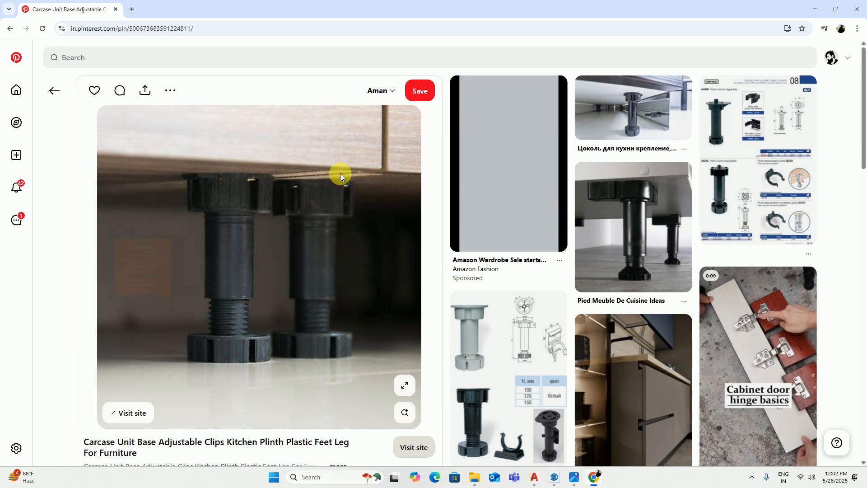
scroll(340, 175, "down", 2)
scroll(618, 316, "down", 3)
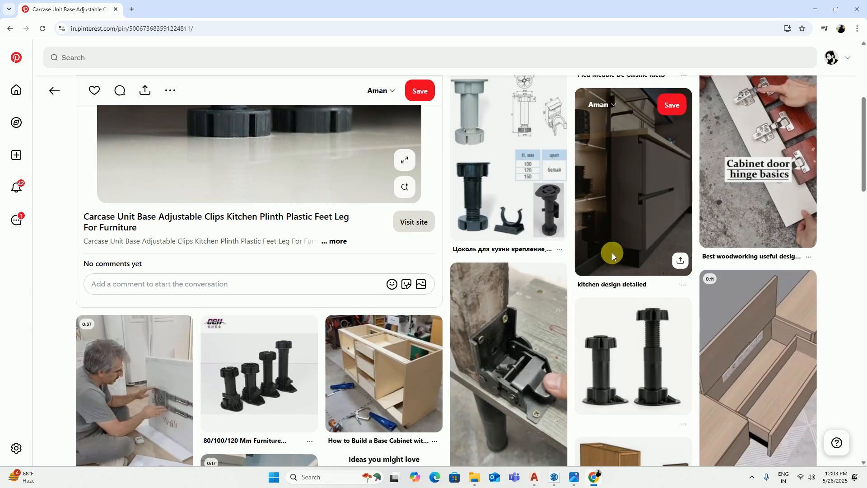
scroll(611, 253, "up", 2)
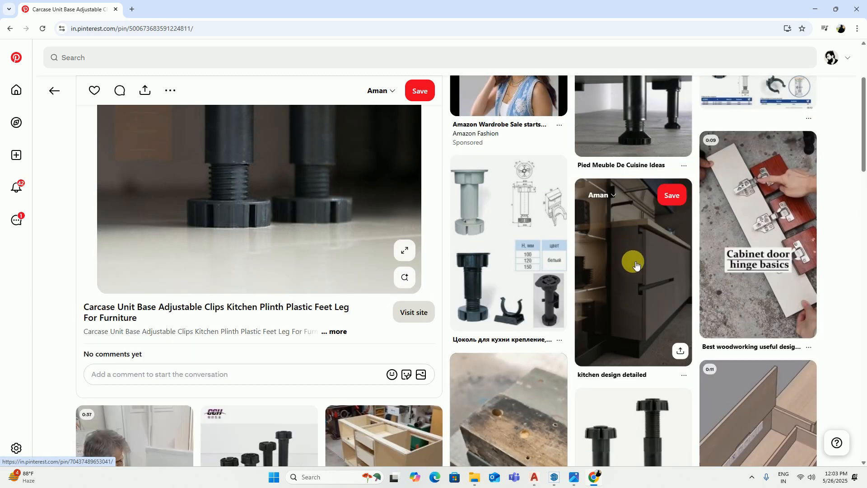
Step: View the "kitchen design detailed" pin for its cabinet plinth, and search the site for "kitchen skerting pvc"
left_click(637, 344)
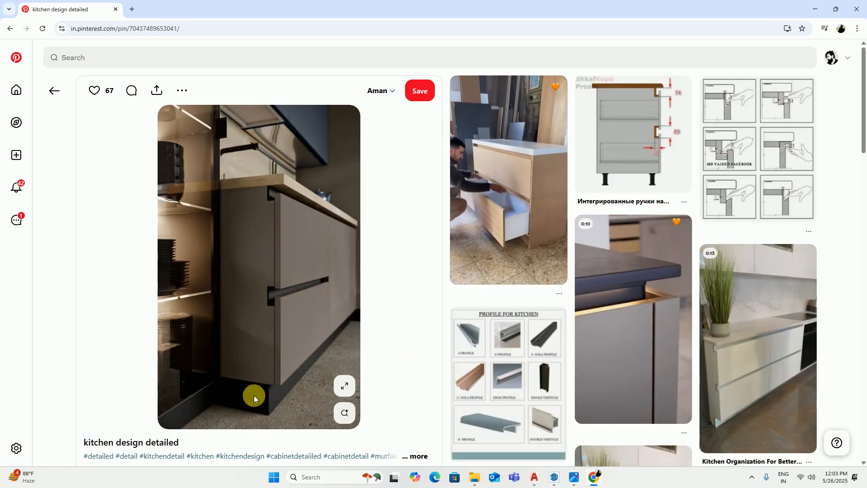
left_click(85, 68)
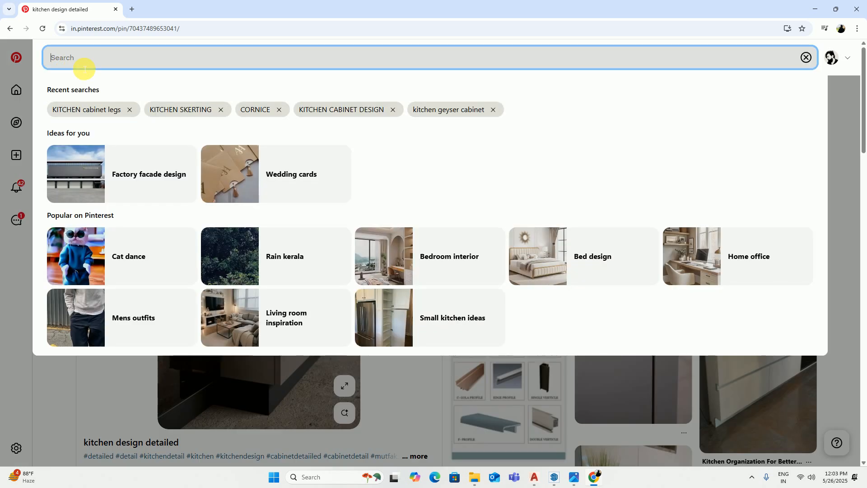
type("kitchen sk")
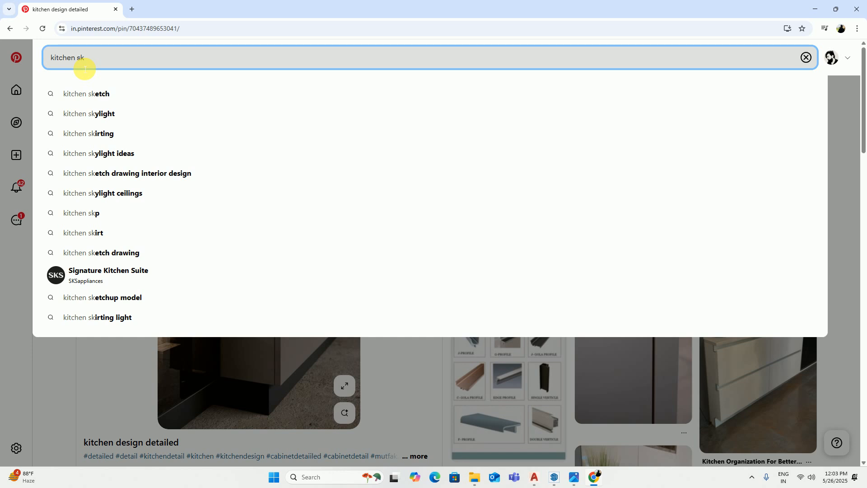
type("erting pvc")
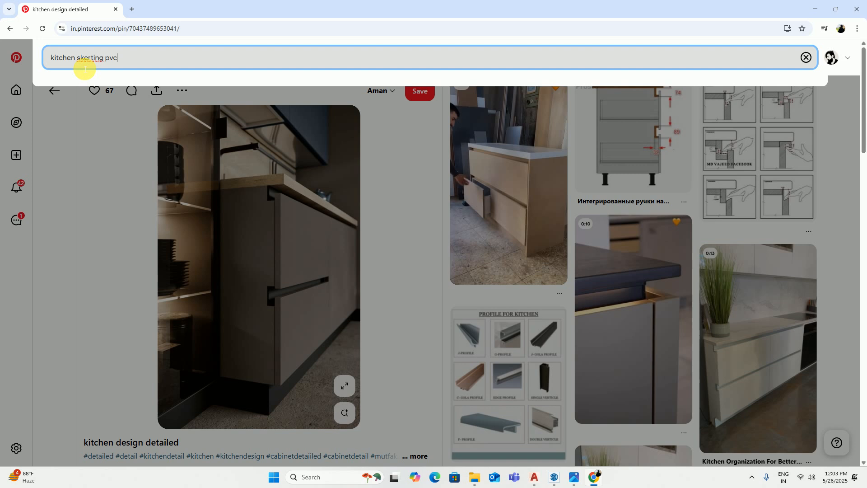
key("Return")
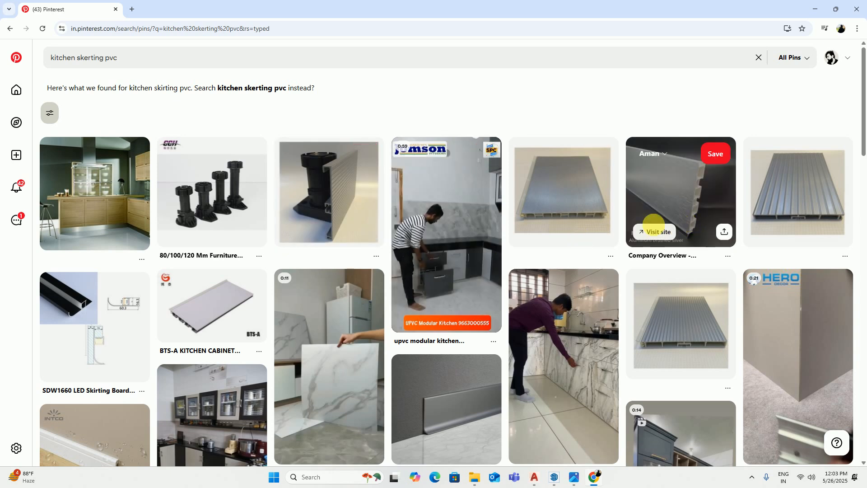
Step: Look through the PVC kitchen skirting results for pins showing skirting profiles and how they are fixed
scroll(653, 224, "down", 2)
scroll(325, 254, "down", 4)
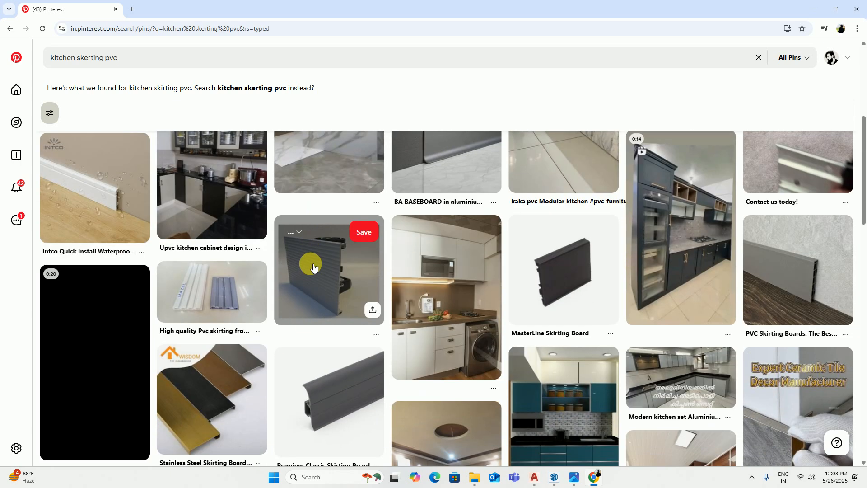
scroll(314, 267, "down", 5)
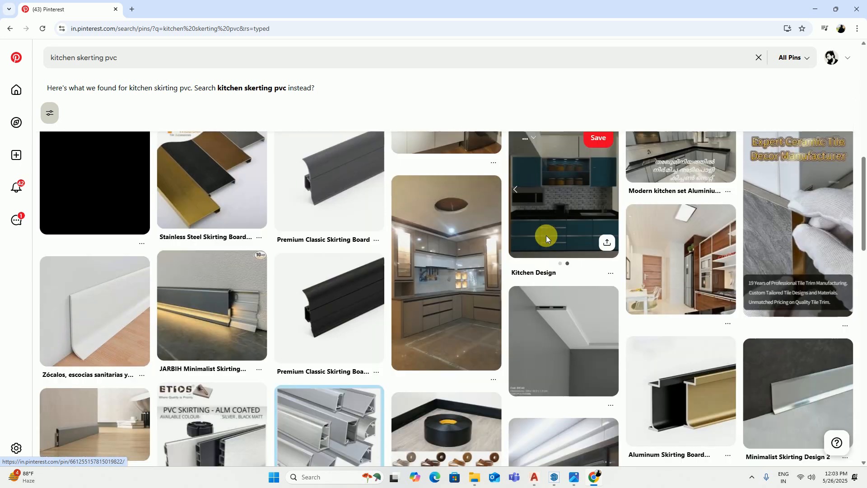
scroll(354, 245, "down", 4)
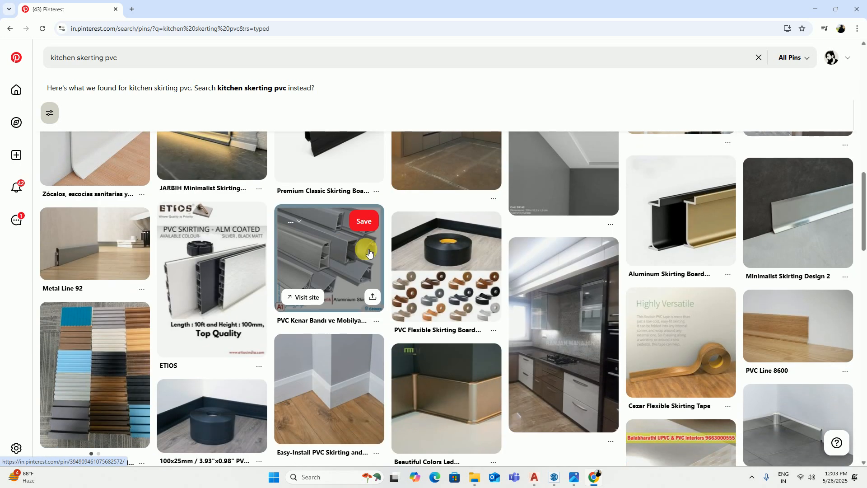
scroll(717, 308, "up", 8)
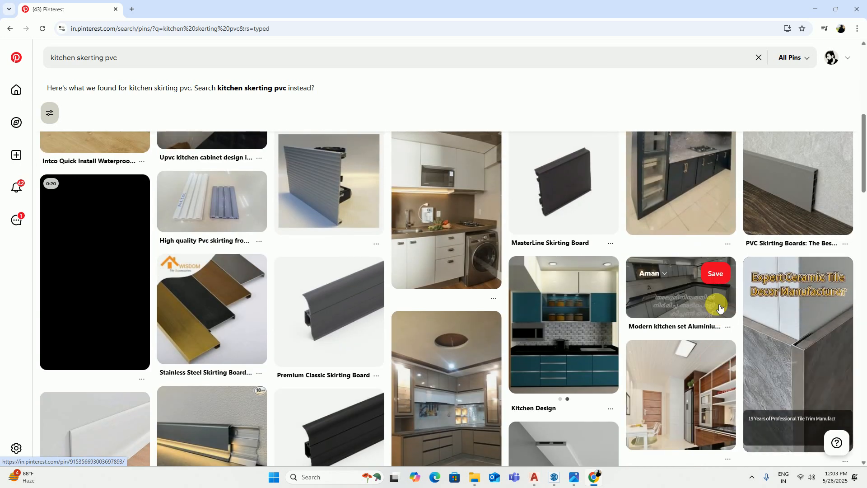
scroll(719, 307, "down", 5)
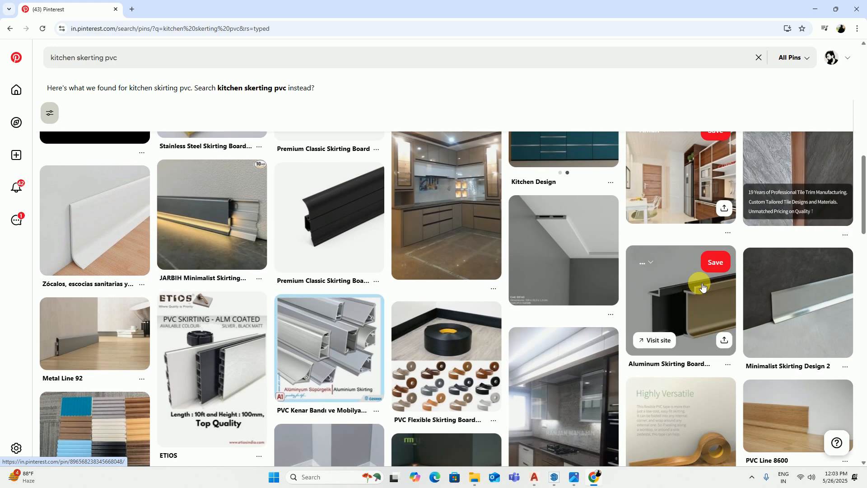
scroll(702, 286, "down", 9)
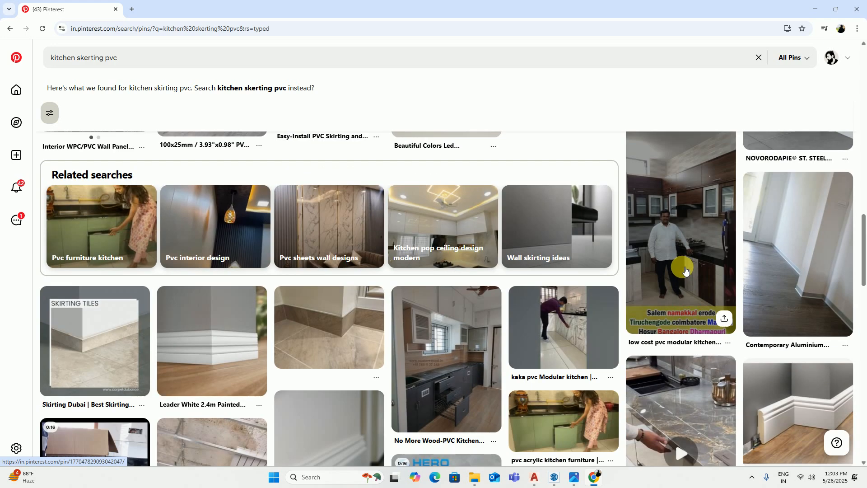
scroll(175, 235, "down", 6)
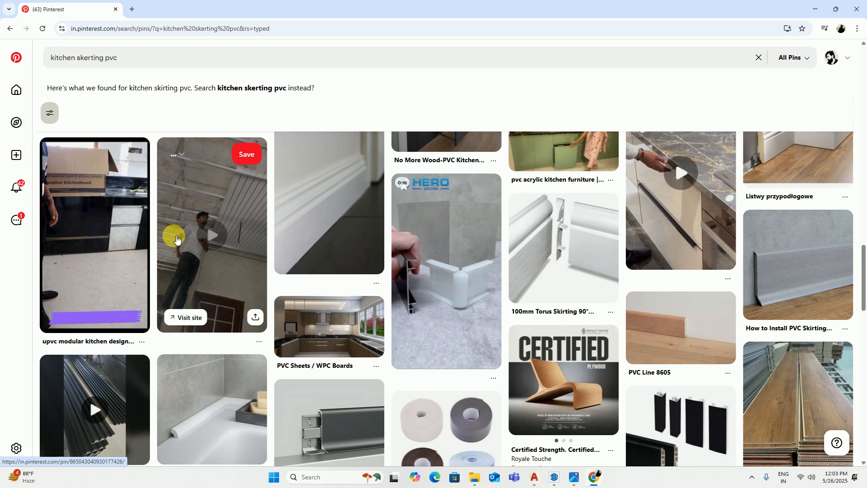
scroll(176, 239, "down", 1)
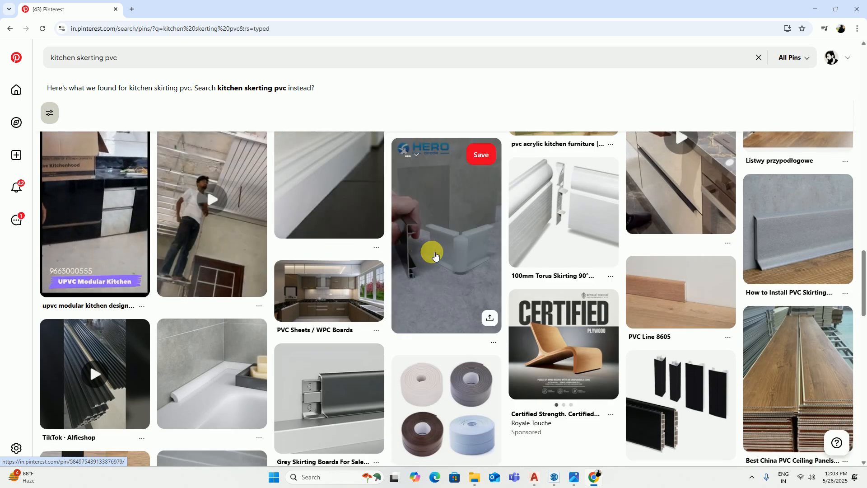
Step: Open the Hero Decor pin about installing a skirting line at a corner and play its video
left_click(434, 256)
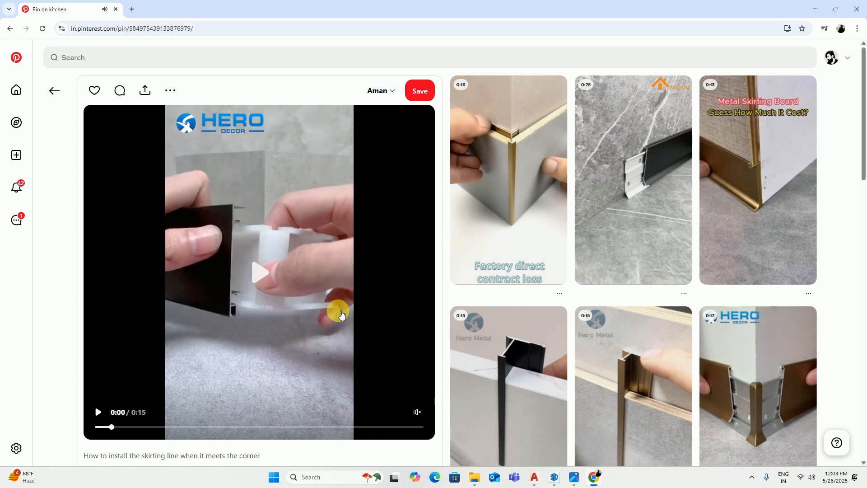
left_click(340, 315)
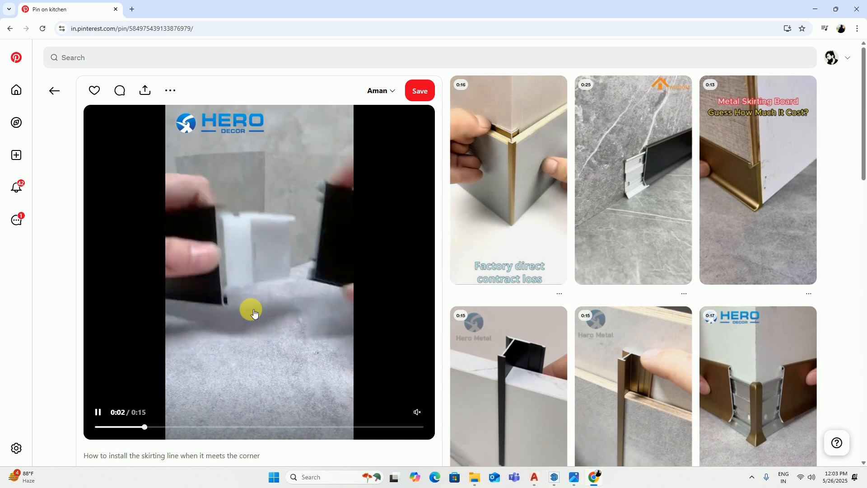
scroll(261, 311, "down", 2)
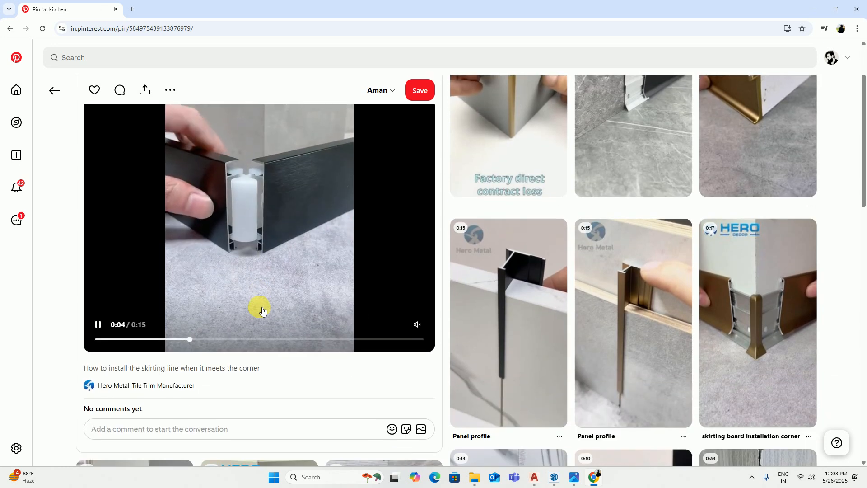
scroll(654, 316, "up", 2)
Step: Open the related "skirting board installation corner" pin and look over its video and similar pins
left_click(755, 416)
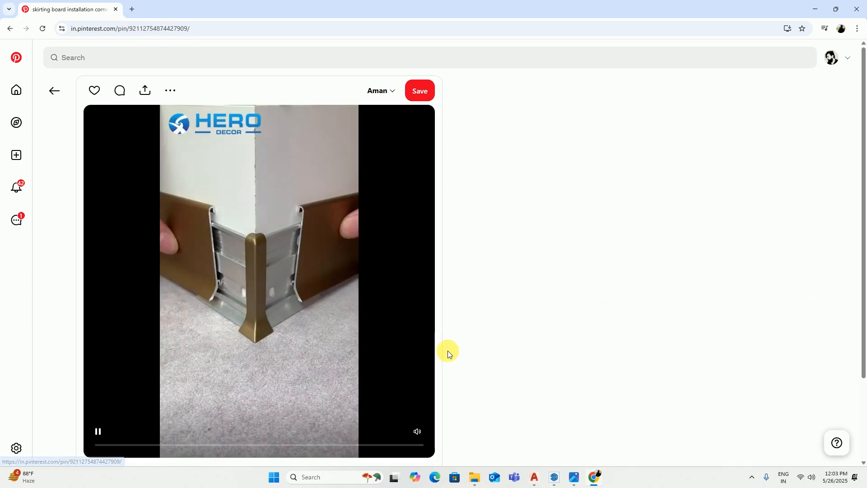
scroll(184, 195, "down", 3)
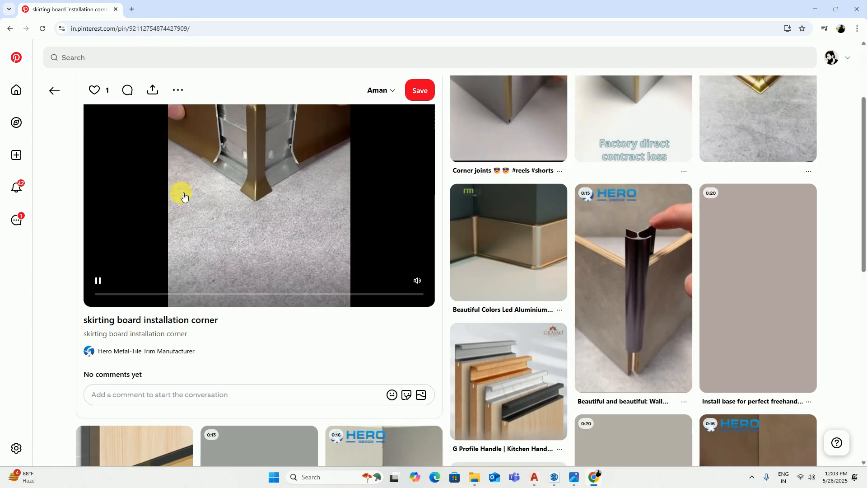
scroll(334, 267, "up", 1)
scroll(335, 267, "down", 4)
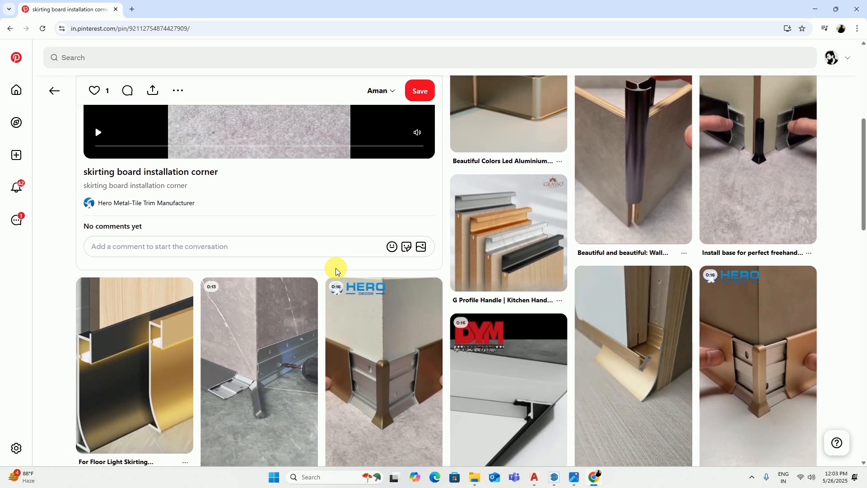
scroll(455, 256, "up", 6)
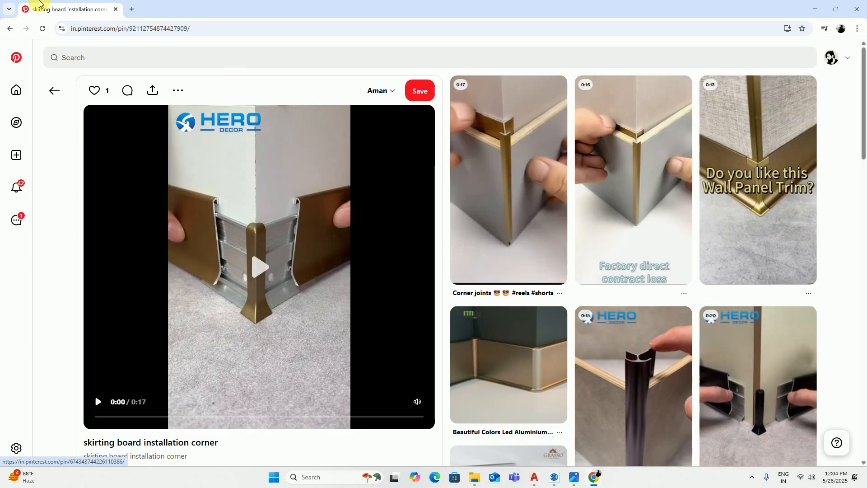
Step: Return to the search results and run the suggested search "pvc skirting in kitchen"
left_click(51, 92)
left_click(54, 89)
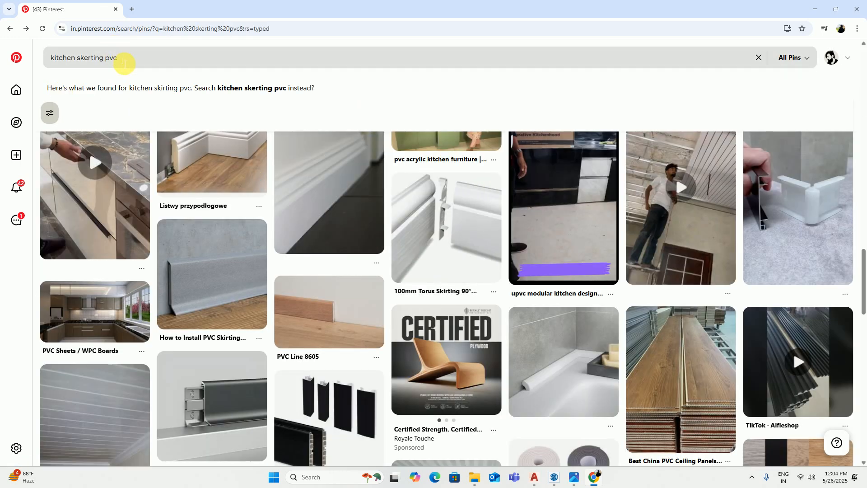
left_click(115, 63)
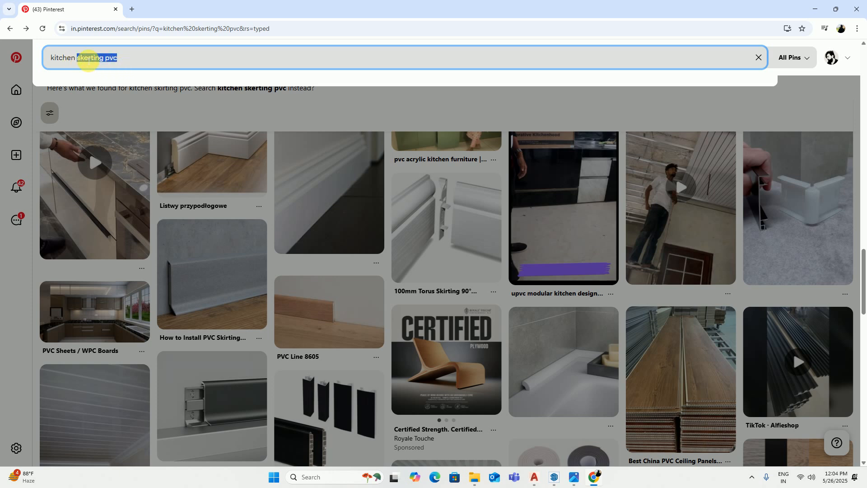
type("kitchen pvc sk")
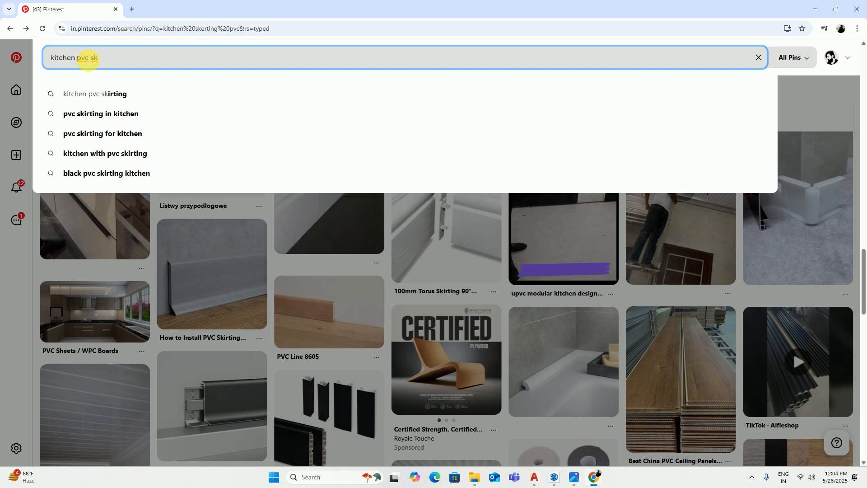
key("Down")
key("Down")
key("Return")
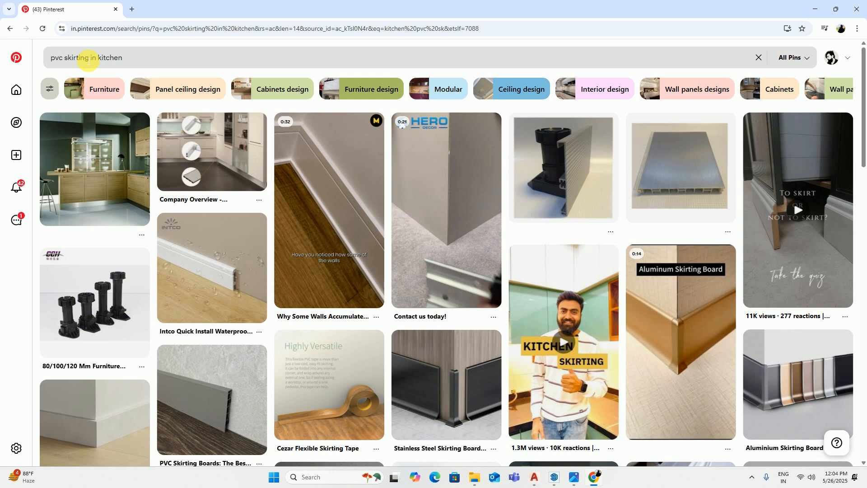
Step: Open the "Kitchen Skirting" pin about lit-up skirting from the search results
scroll(479, 276, "down", 2)
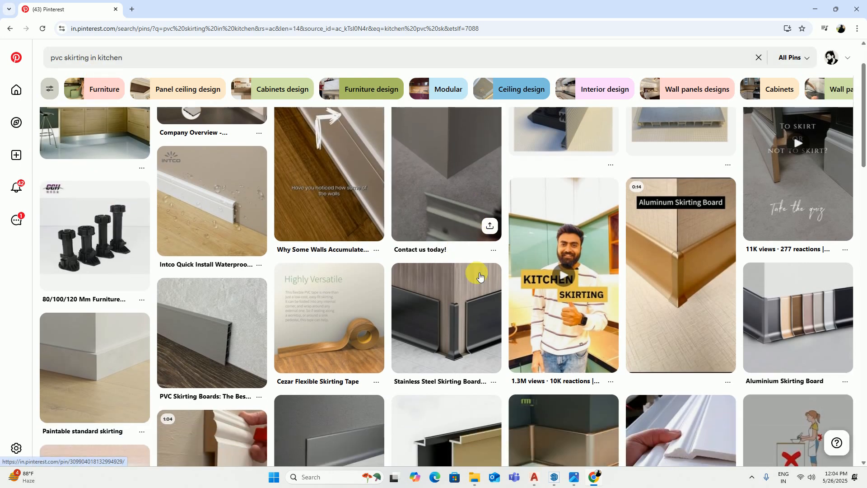
scroll(480, 277, "down", 1)
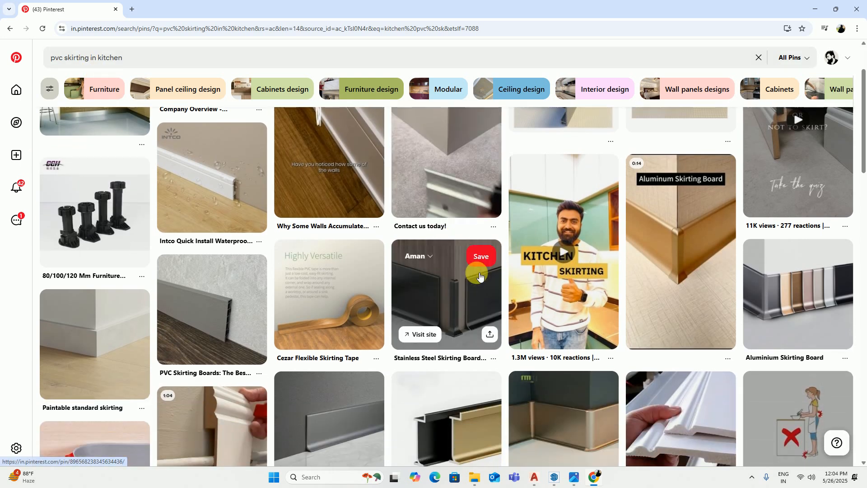
left_click(561, 307)
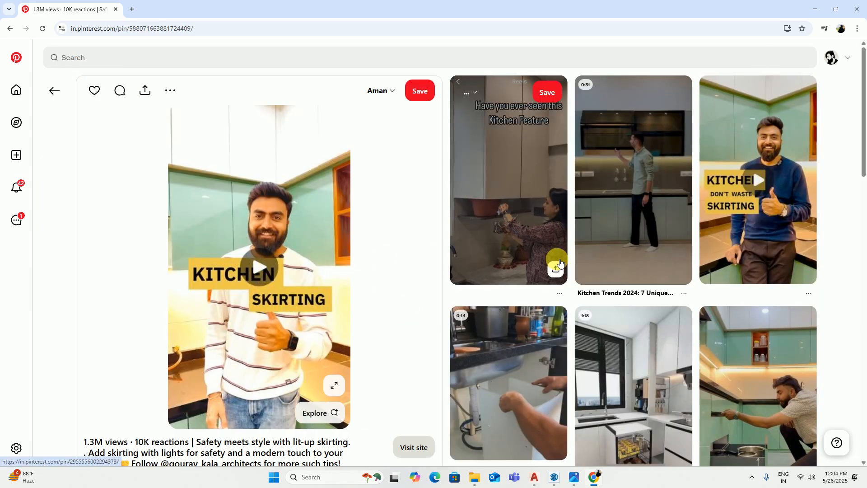
Step: Find the "Smart kitchen" pin among the related pins, watch its kitchen design video and return to the related pins
scroll(543, 215, "down", 7)
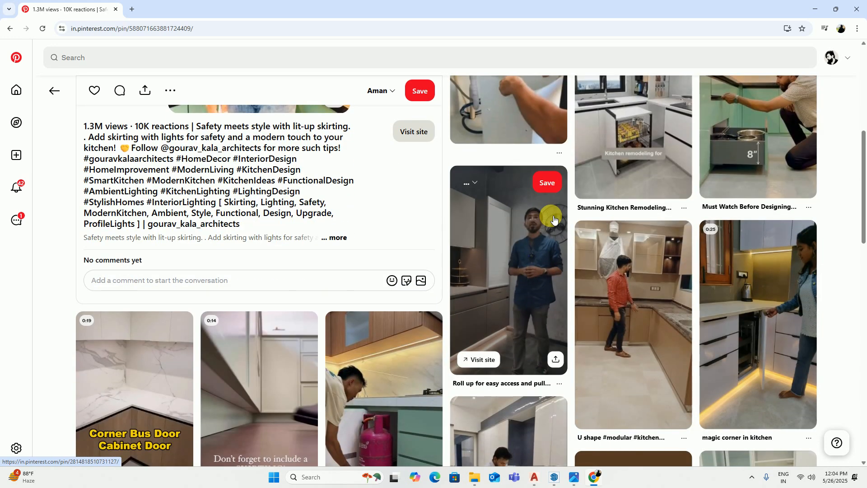
scroll(571, 276, "down", 3)
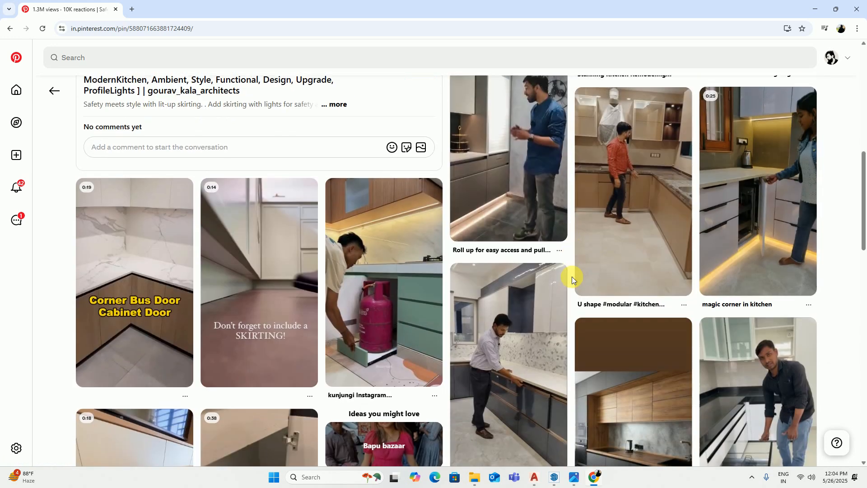
scroll(440, 268, "down", 6)
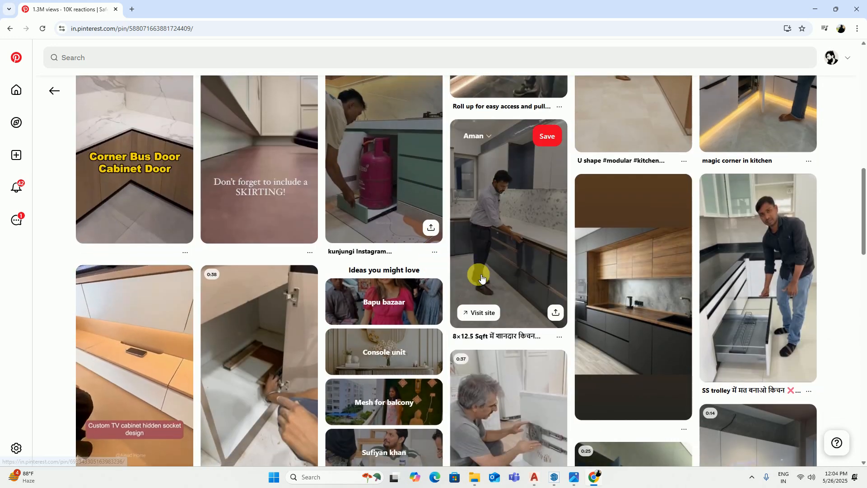
scroll(487, 277, "down", 2)
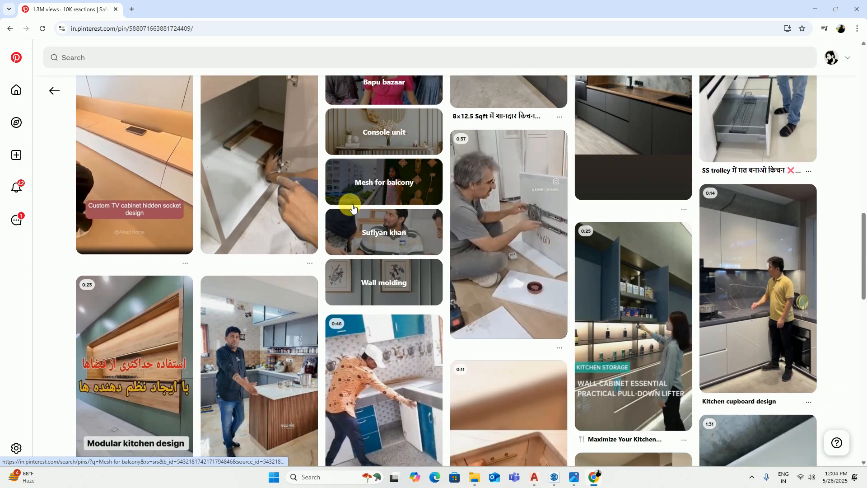
scroll(352, 208, "down", 3)
scroll(350, 207, "down", 3)
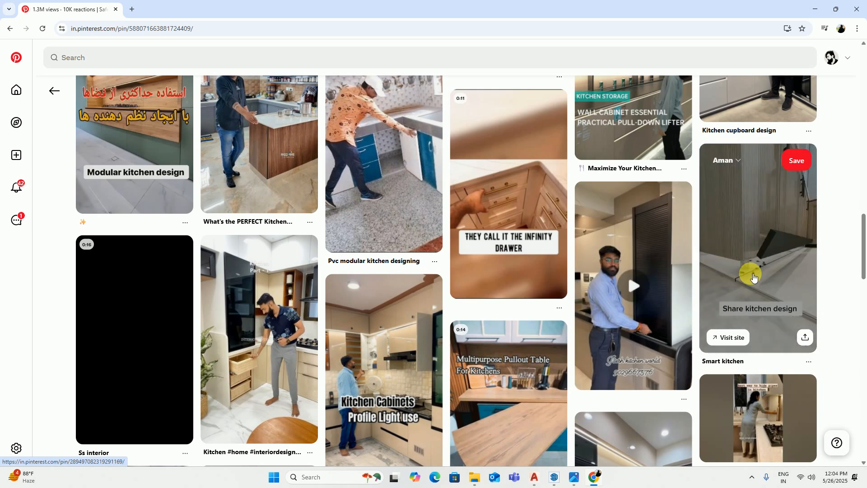
left_click(753, 277)
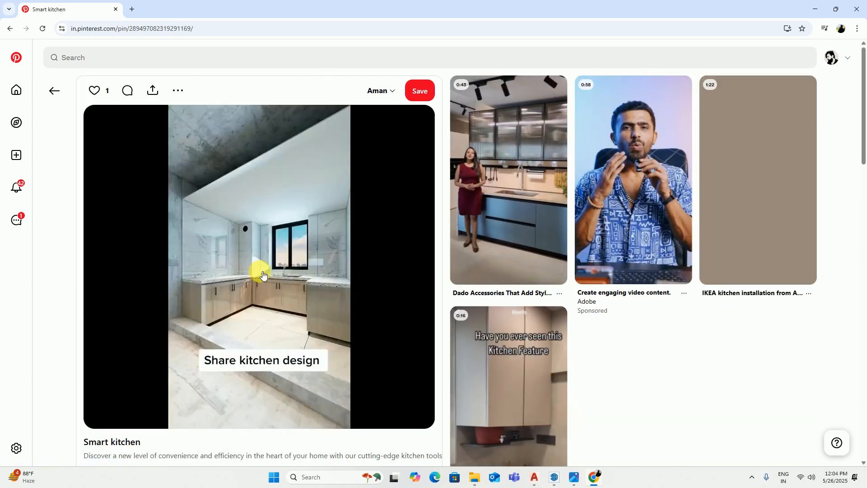
left_click(289, 273)
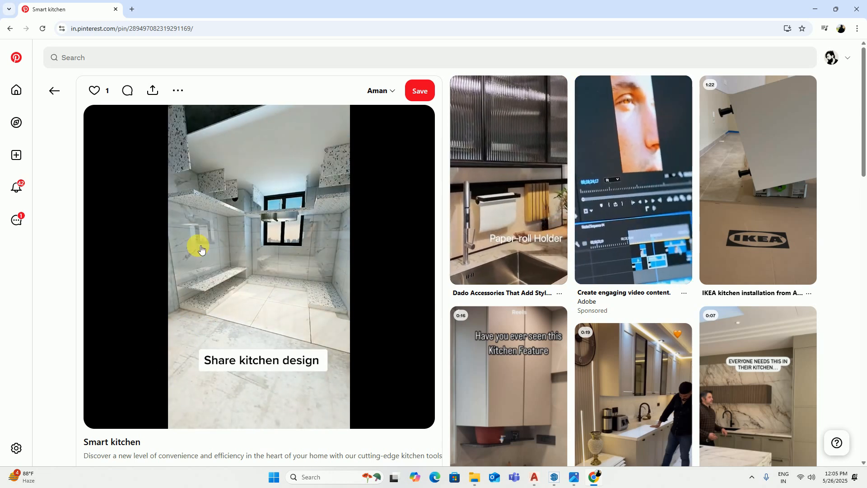
left_click(56, 91)
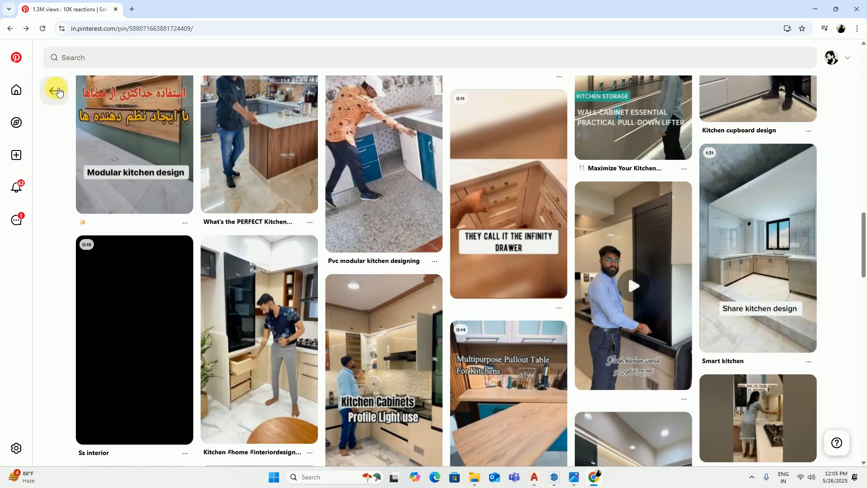
Step: Find the "LED Skirting Boards" pin among the related pins, view its video, return and browse more related kitchen pins
scroll(172, 209, "down", 6)
scroll(172, 209, "down", 1)
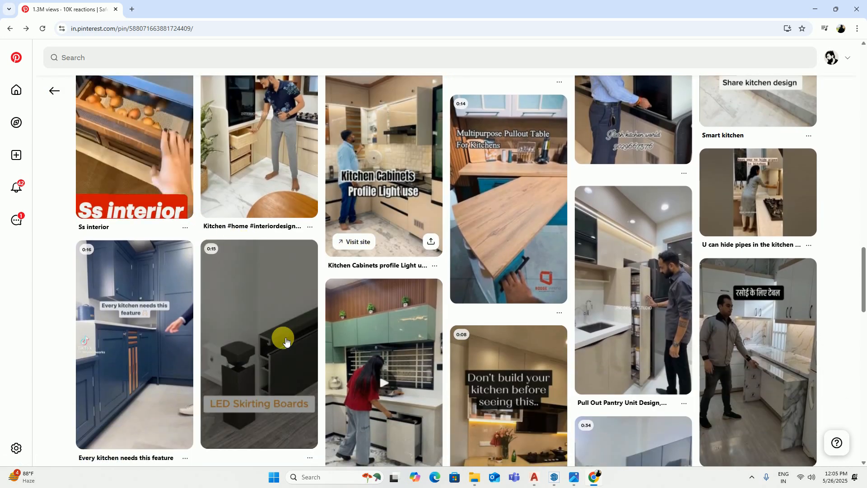
left_click(247, 350)
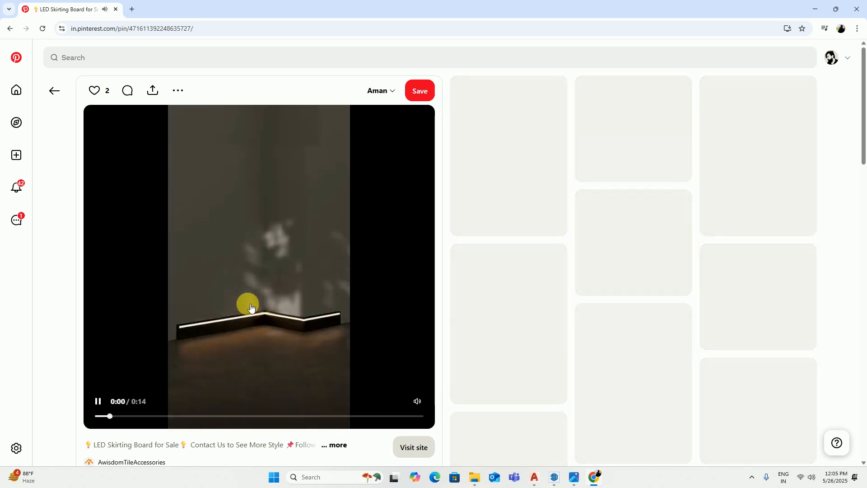
left_click(92, 121)
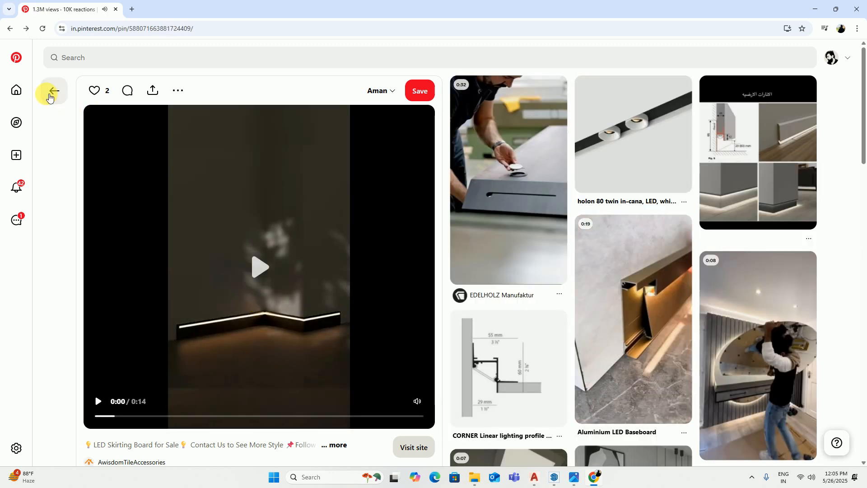
left_click(50, 97)
scroll(289, 291, "down", 7)
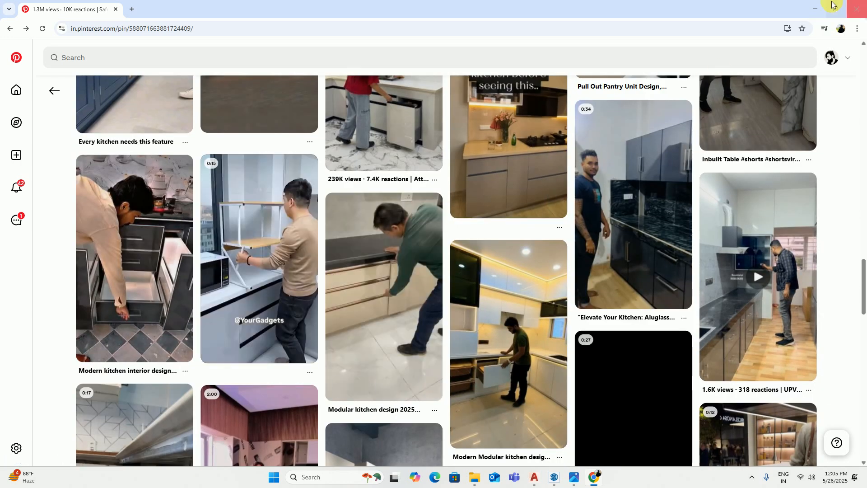
Step: Switch to the kitchen drawing in AutoCAD and look over the floor plan and the empty elevation outline below it
left_click(815, 9)
scroll(488, 227, "down", 2)
middle_click_drag(489, 227, 572, 253)
key("Escape")
key("Escape")
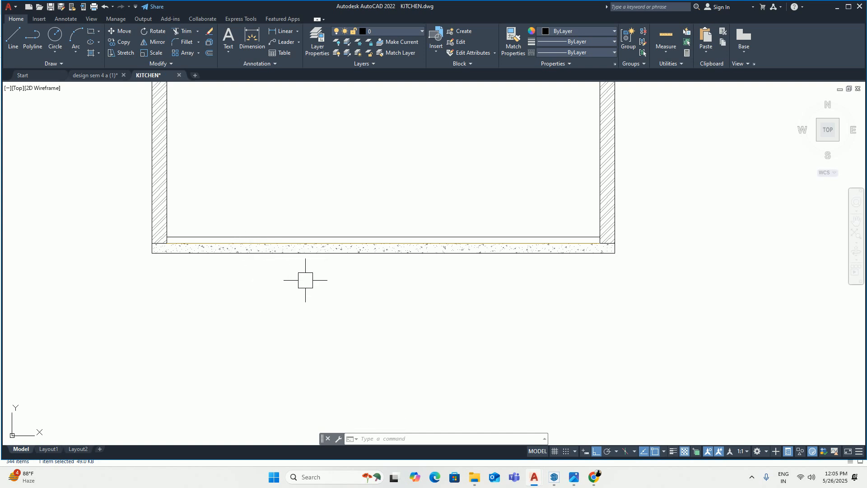
scroll(467, 348, "down", 4)
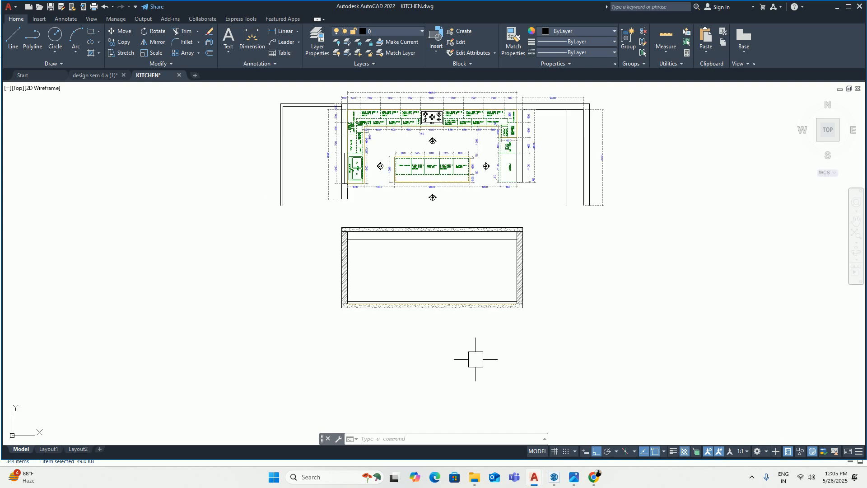
Step: Switch back to Pinterest in the browser and search for "kitchen skerting storage"
left_click(594, 484)
left_click(178, 64)
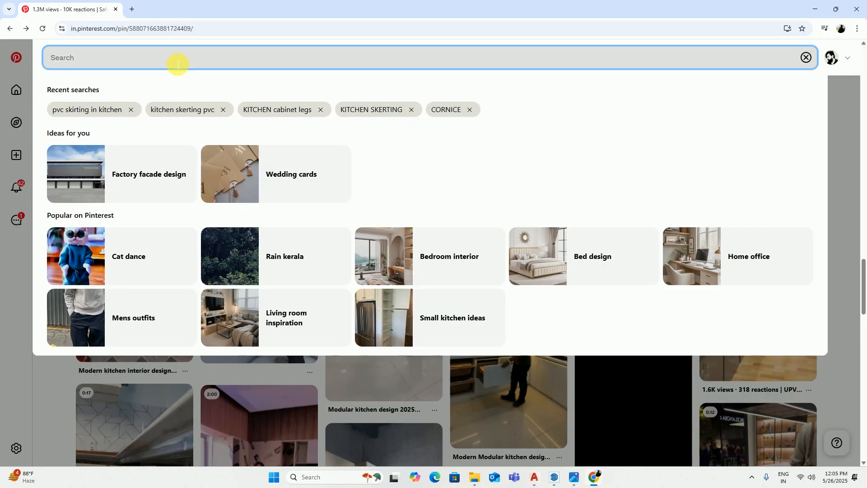
type("kitche")
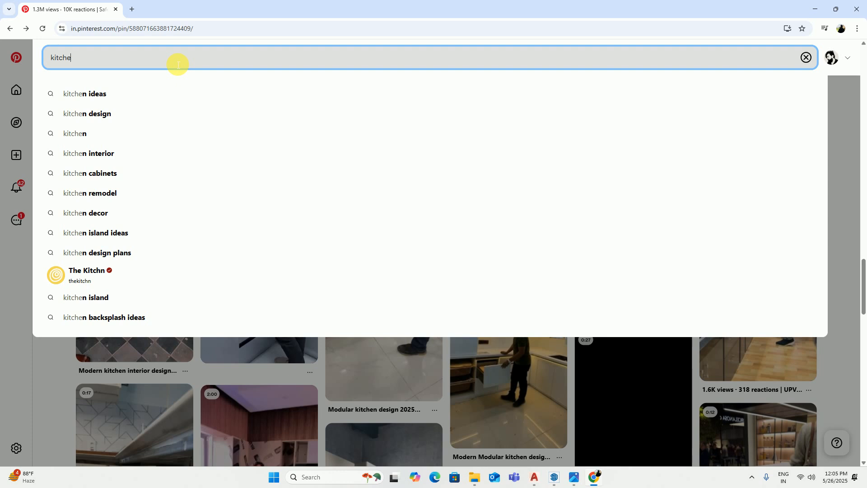
type("n sker")
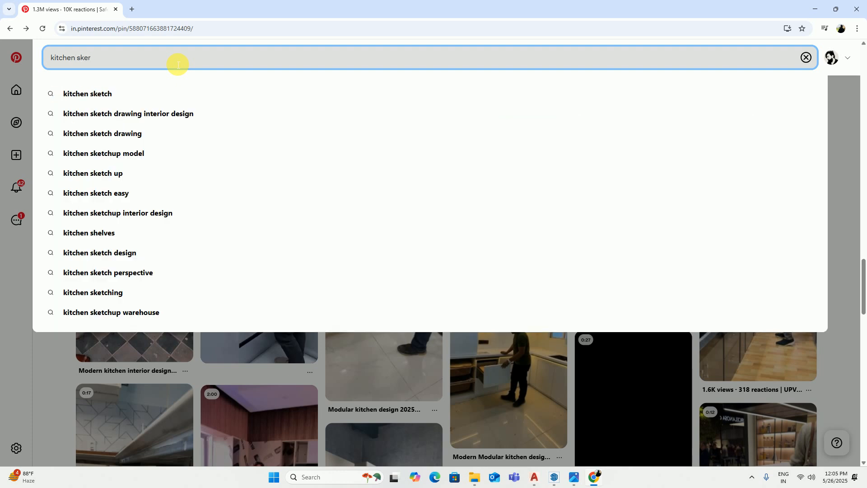
type("ting storage")
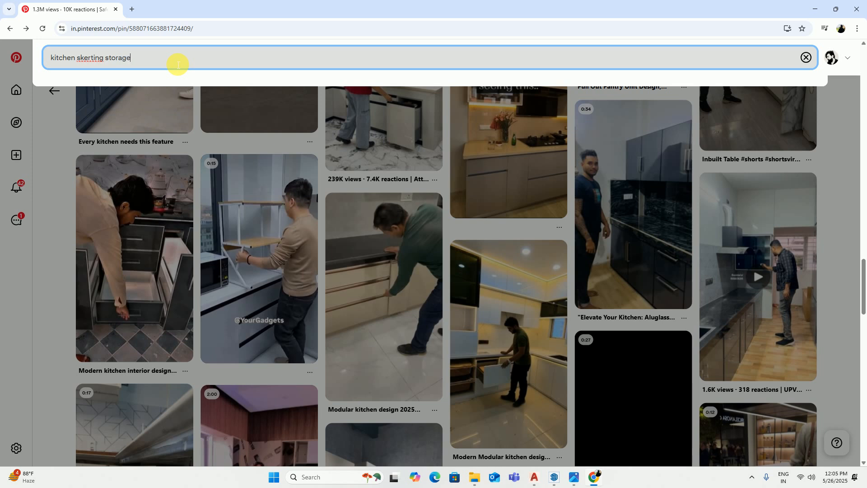
key("Return")
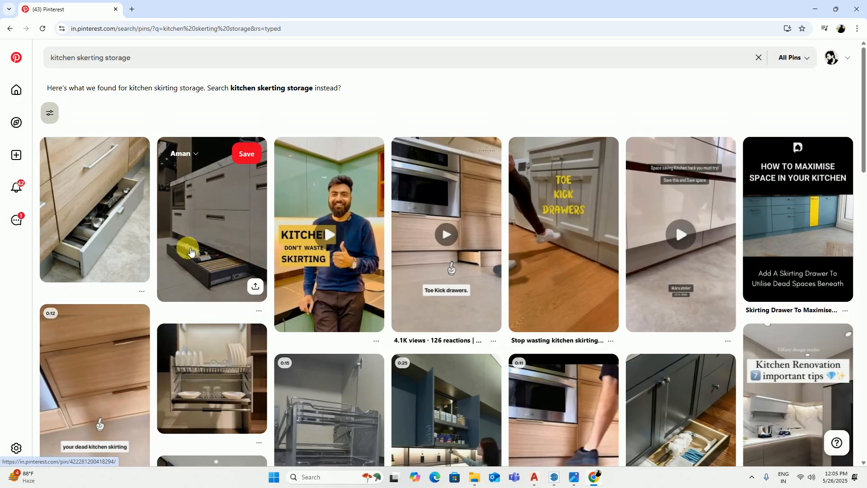
Step: View the pin of a pull-out wine drawer under the cabinets, return to the results and browse more skirting storage ideas
left_click(215, 257)
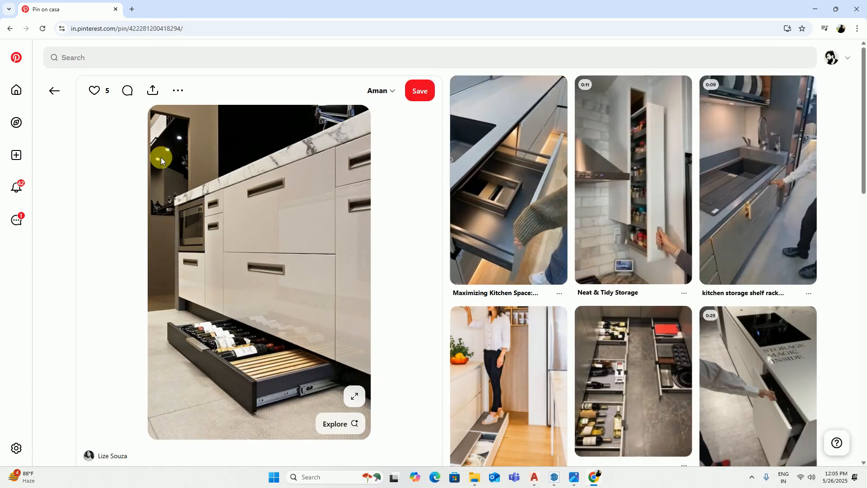
left_click(53, 91)
scroll(266, 232, "down", 4)
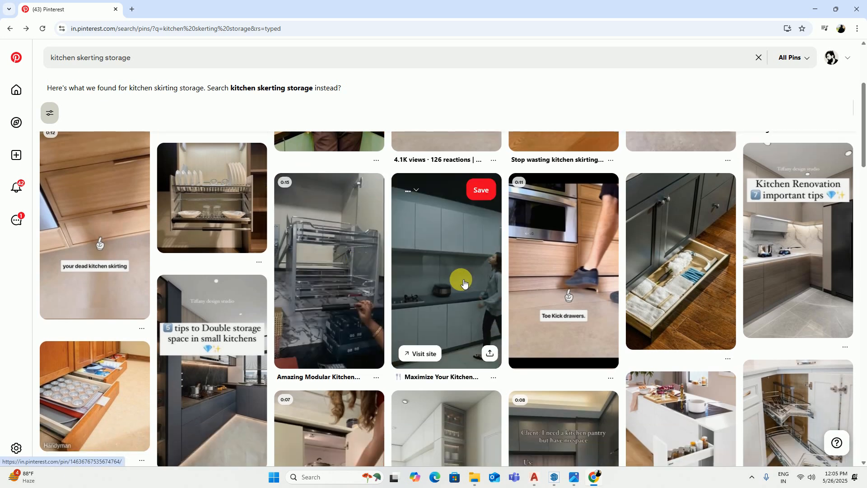
scroll(507, 278, "down", 2)
scroll(501, 282, "down", 2)
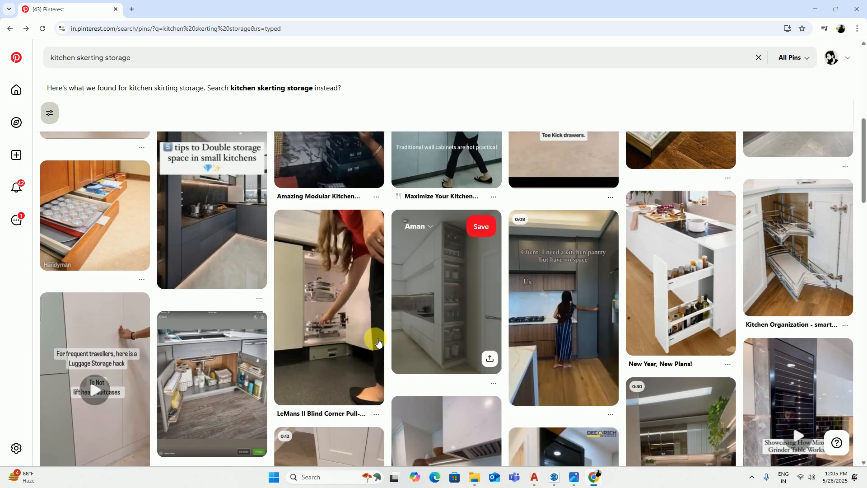
scroll(316, 316, "down", 2)
scroll(282, 305, "down", 4)
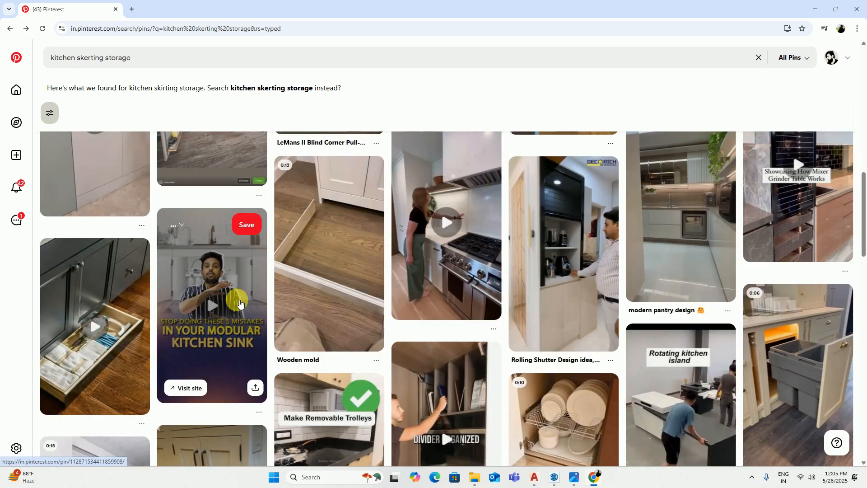
Step: Open the video pin of the wooden toe-kick drawer filled with towels, look over its related pins and return to the results
left_click(115, 323)
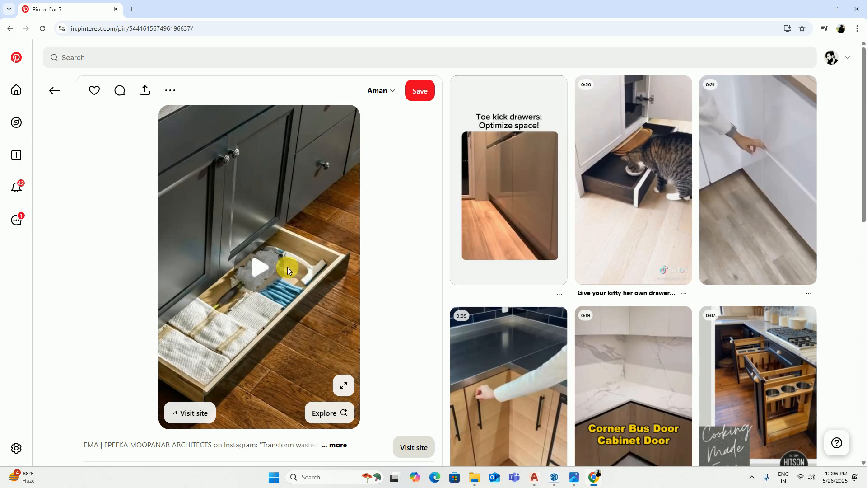
scroll(287, 267, "down", 7)
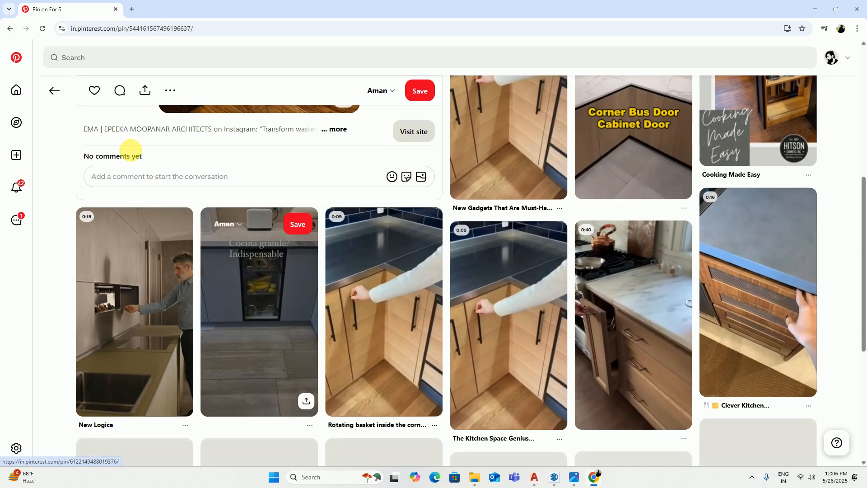
left_click(54, 91)
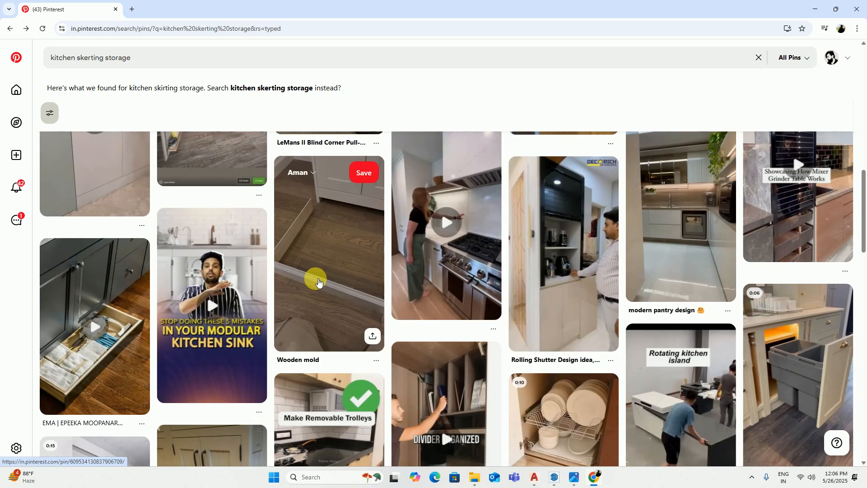
Step: Watch the "Wooden mold" pin's video, check the related "DIY Woodworking Product Ideas" video and return to the "Wooden mold" pin
left_click(318, 282)
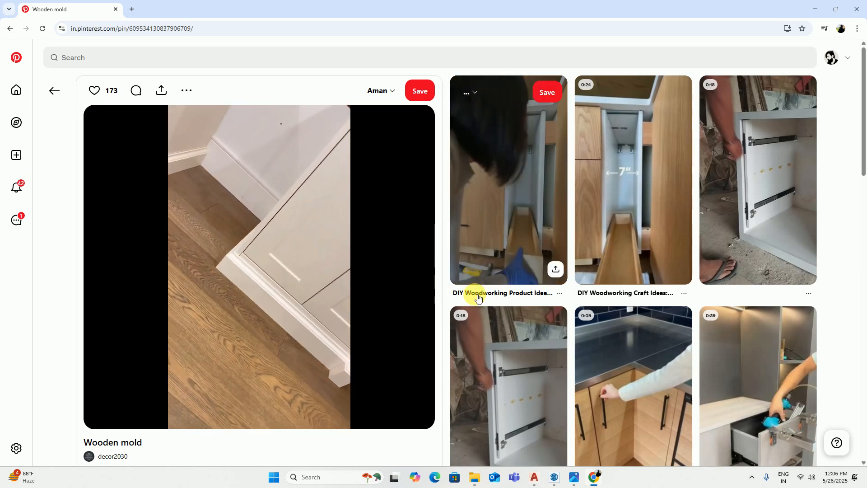
left_click(519, 233)
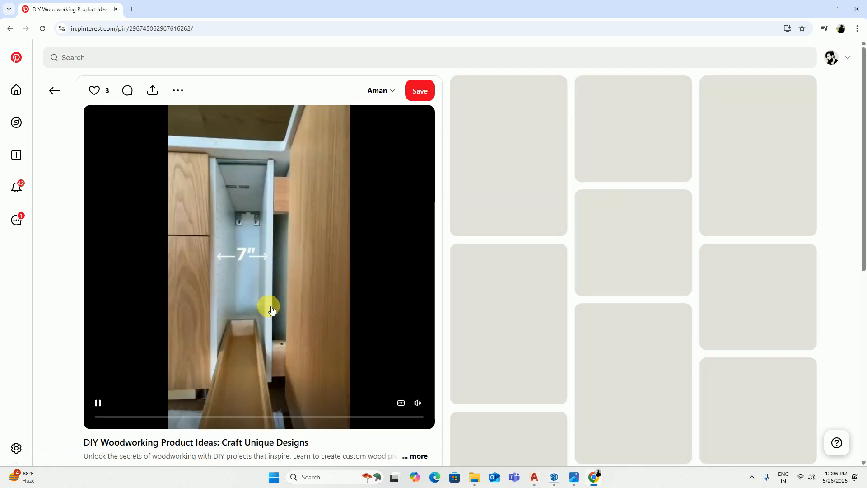
left_click(269, 303)
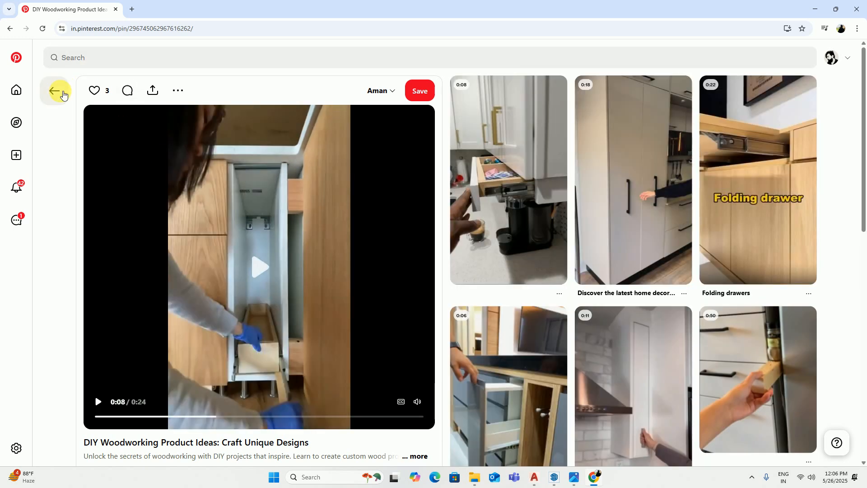
left_click(63, 94)
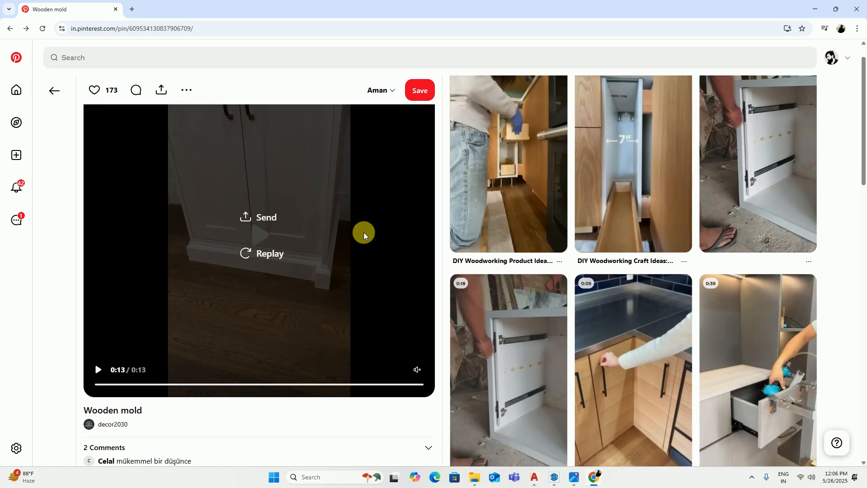
Step: Look over the pins related to "Wooden mold" and return to the skirting storage search results
scroll(363, 232, "down", 5)
scroll(357, 222, "down", 3)
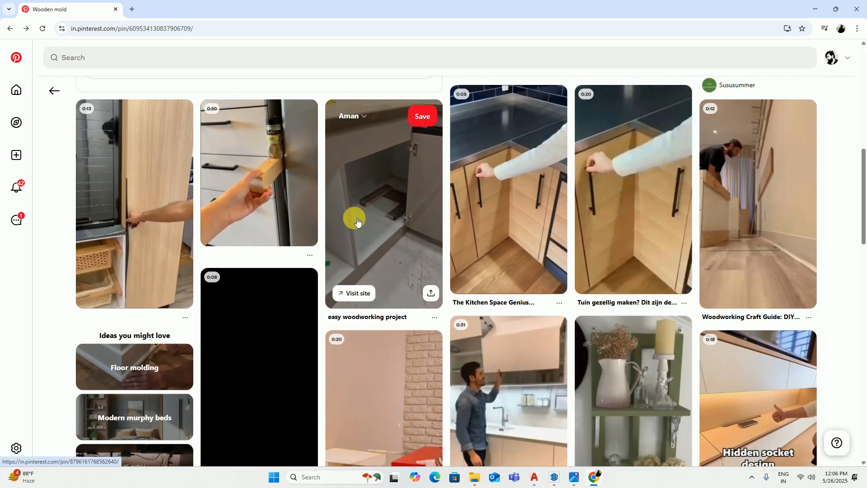
left_click(59, 89)
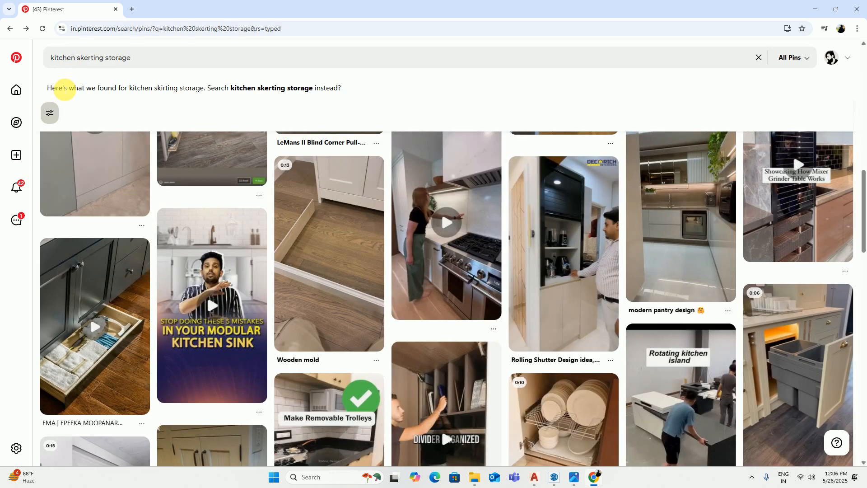
Step: Reopen the pull-out wine drawer pin from the first search results and browse its related pins for skirting drawer ideas
scroll(307, 210, "up", 10)
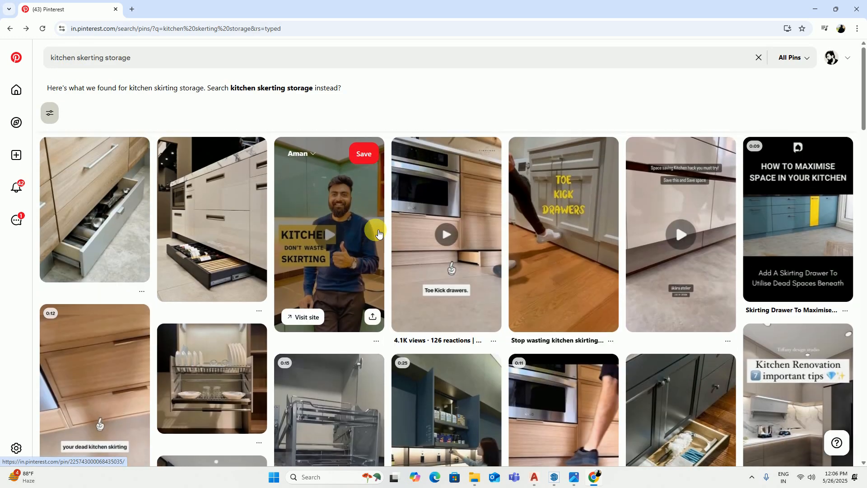
left_click(201, 208)
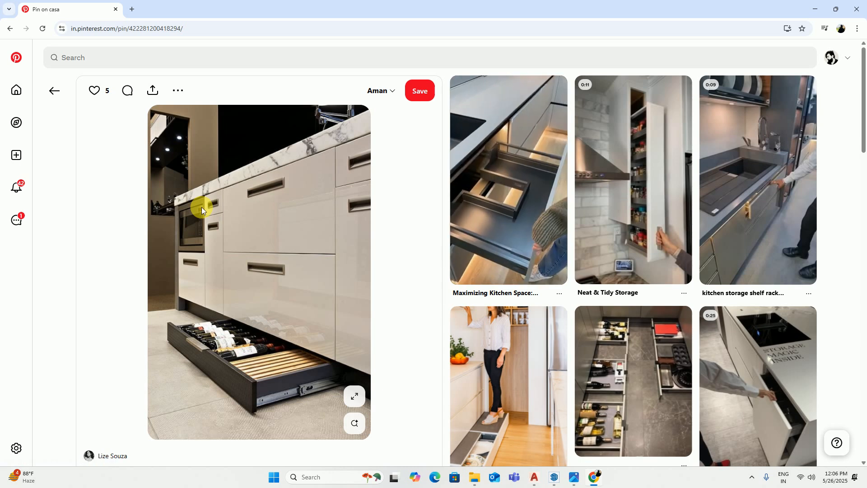
scroll(574, 212, "down", 3)
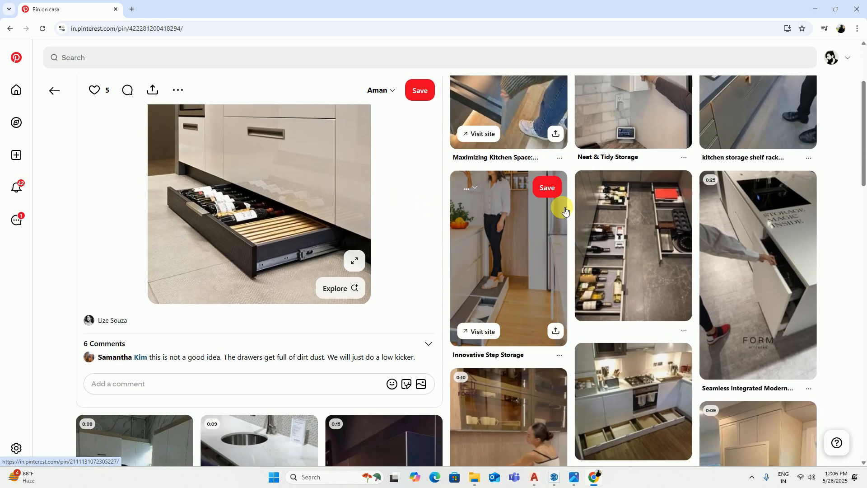
scroll(559, 205, "down", 4)
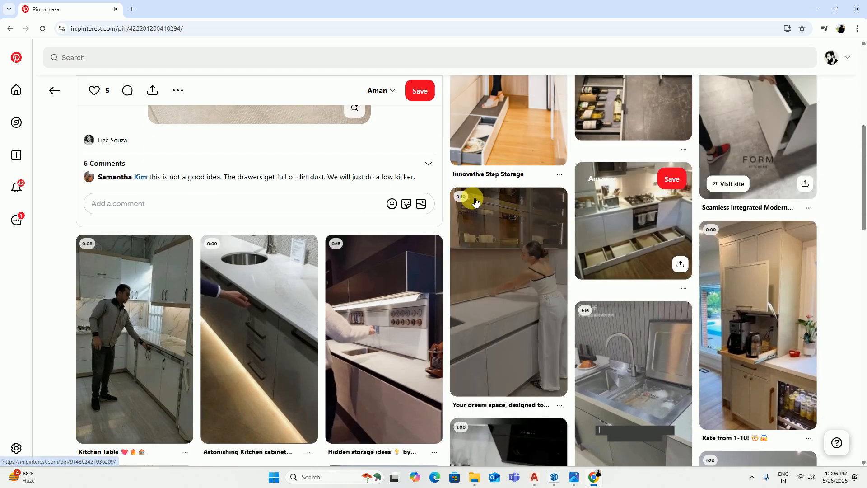
scroll(307, 250, "down", 6)
scroll(301, 251, "down", 6)
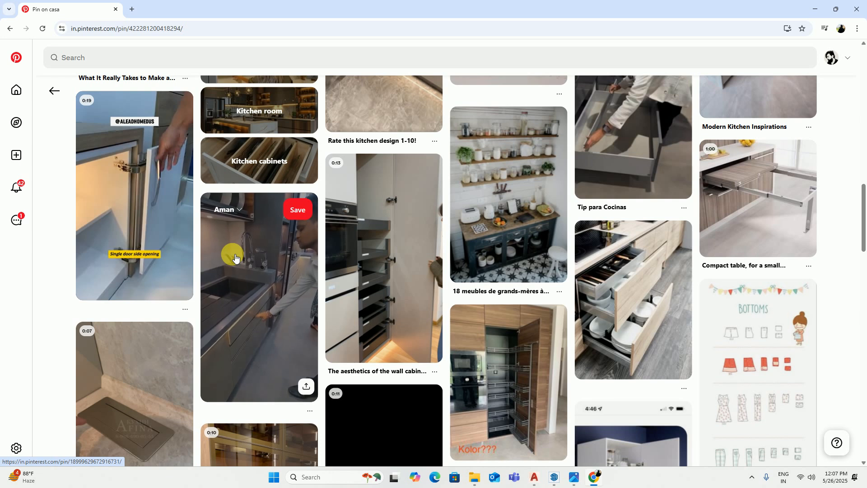
scroll(234, 257, "down", 5)
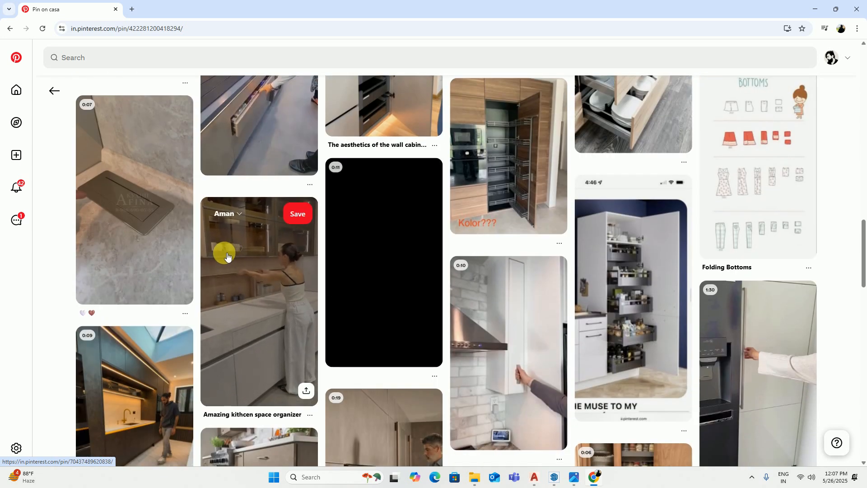
scroll(232, 257, "down", 10)
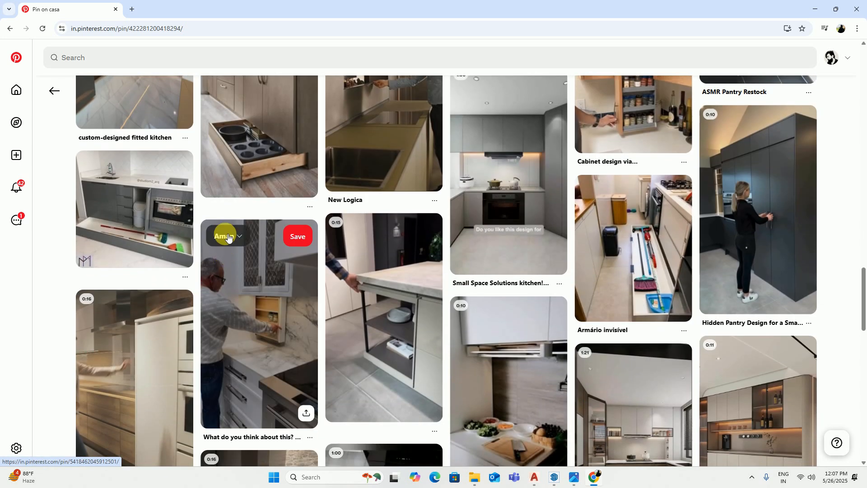
Step: Open the related pin of a wooden skirting drawer holding baking pans and browse its similar toe-kick drawer pins
left_click(250, 152)
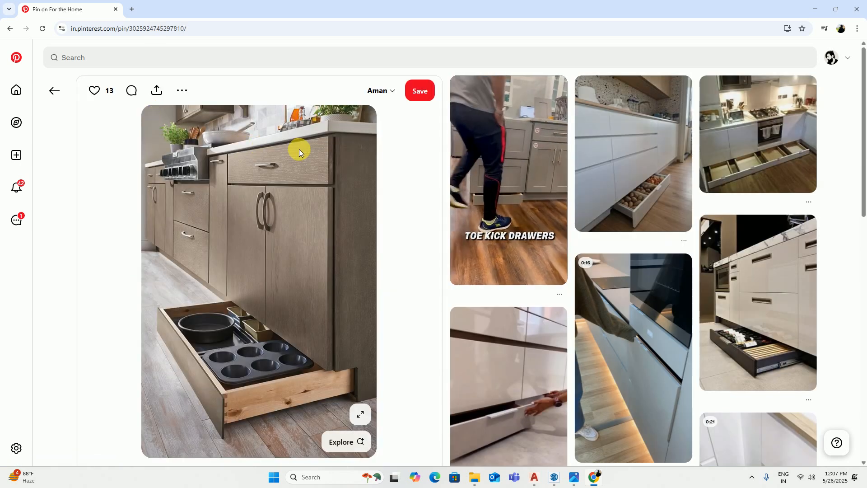
scroll(682, 180, "down", 6)
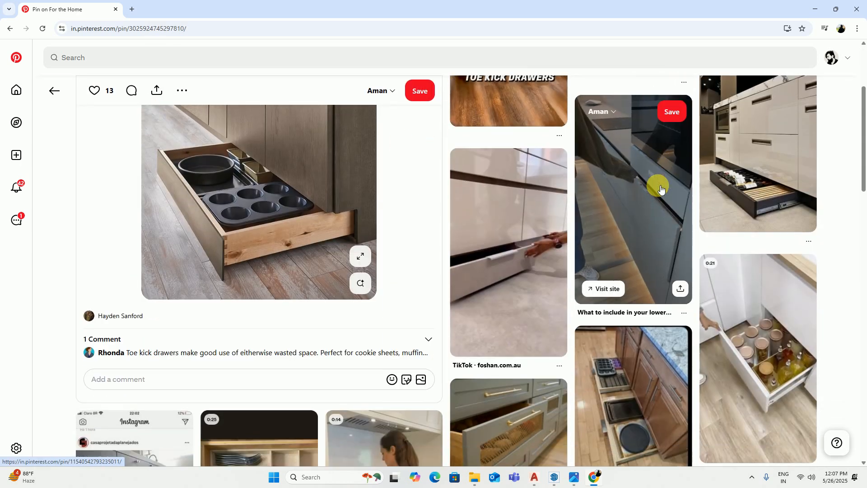
scroll(582, 176, "down", 6)
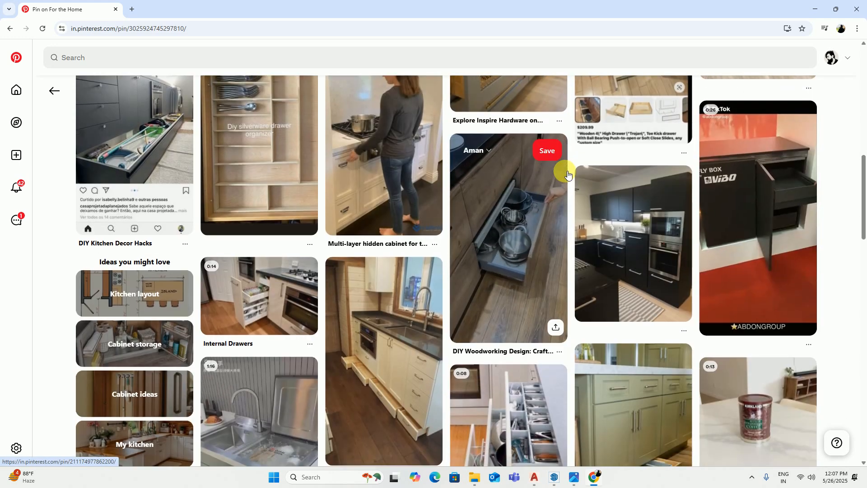
scroll(568, 175, "down", 4)
scroll(568, 175, "down", 4)
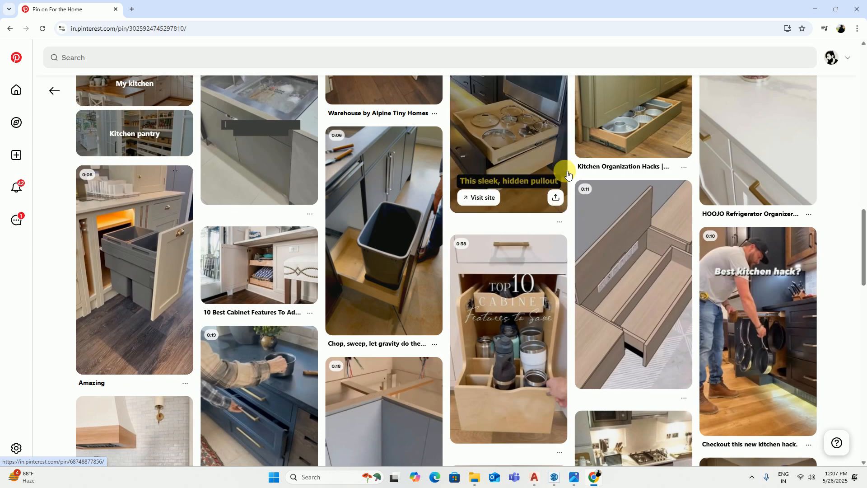
Step: Switch to the KITCHEN drawing in AutoCAD and check the skirting line just above the floor in the elevation
scroll(568, 175, "down", 3)
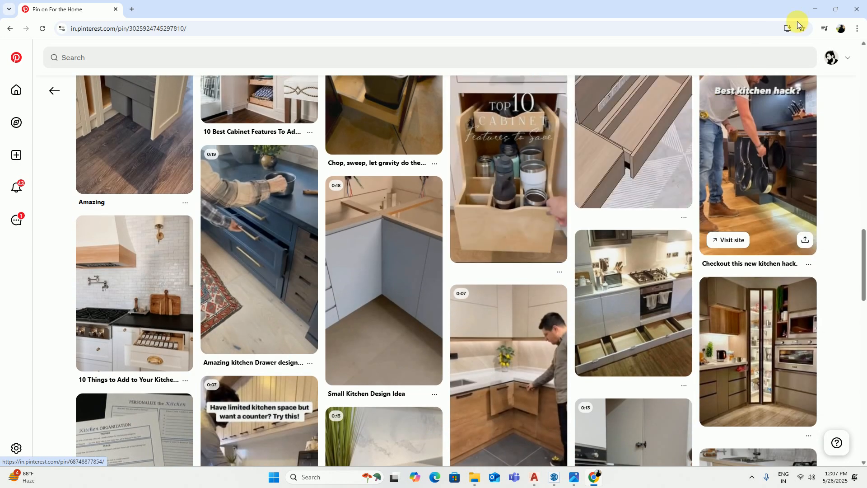
left_click(813, 6)
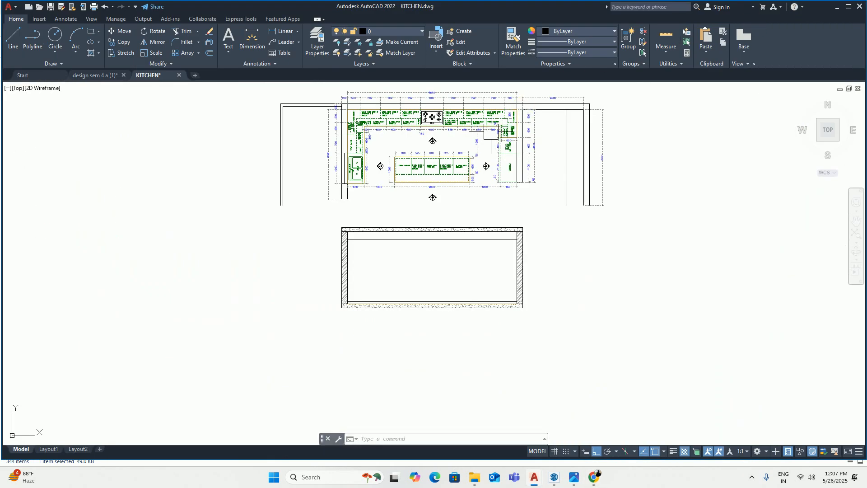
scroll(369, 235, "up", 2)
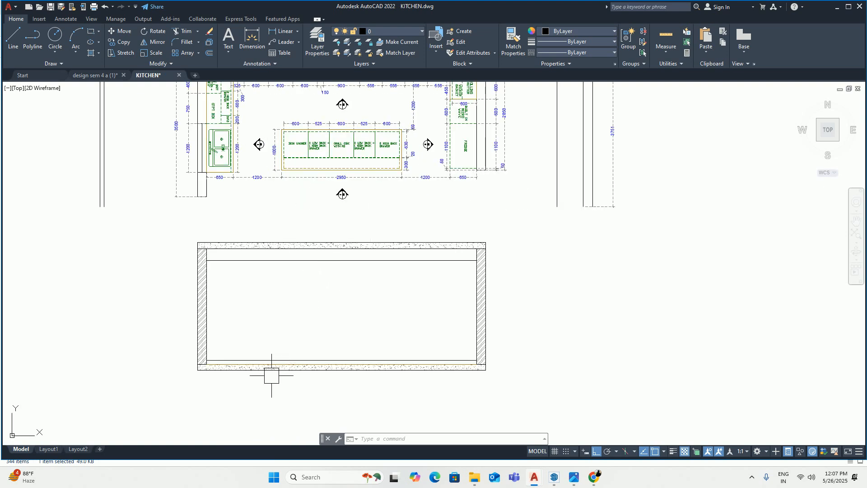
scroll(272, 372, "up", 6)
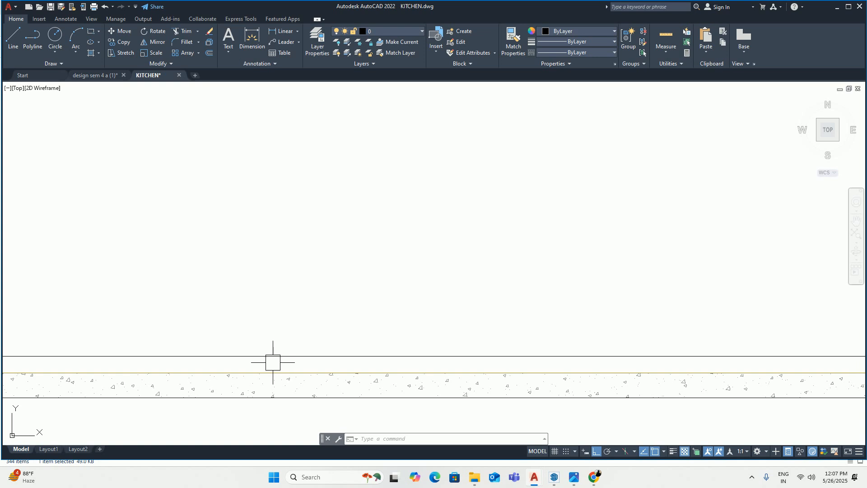
left_click(272, 359)
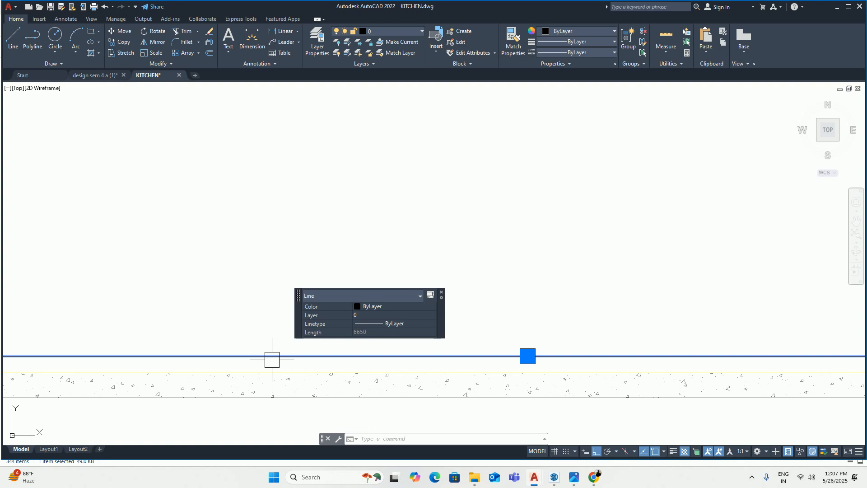
key("Escape")
key("Escape")
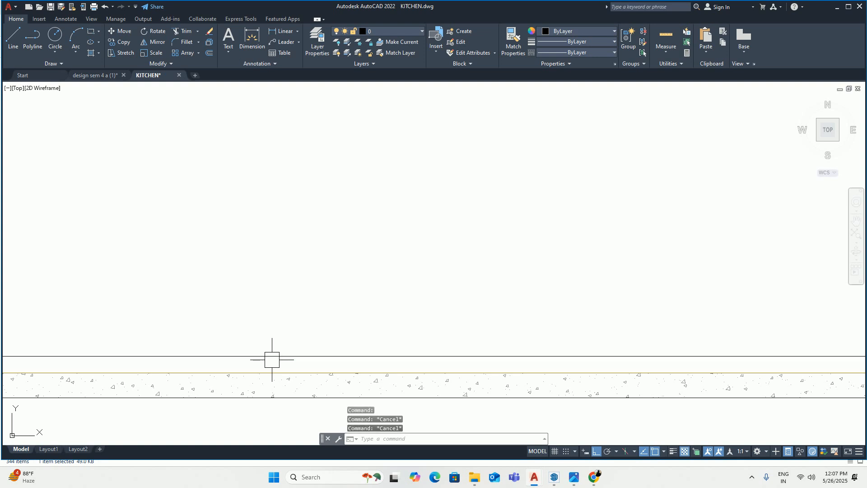
Step: Offset the elevation's finished floor line 850 upward to mark the top of the kitchen counter
scroll(272, 359, "down", 10)
scroll(271, 360, "up", 4)
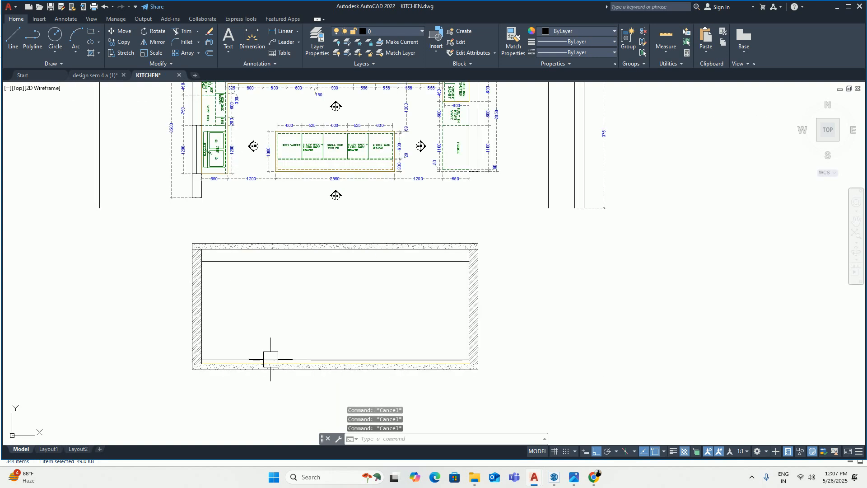
type("o")
key("Return")
type("8")
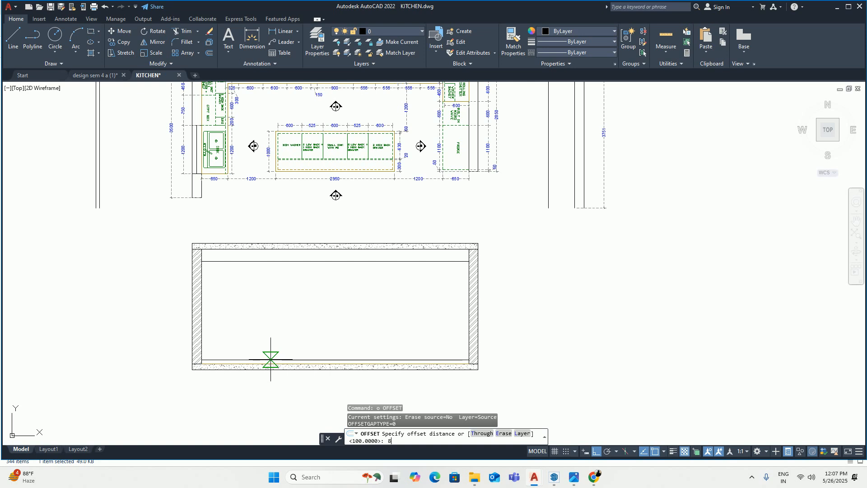
type("50")
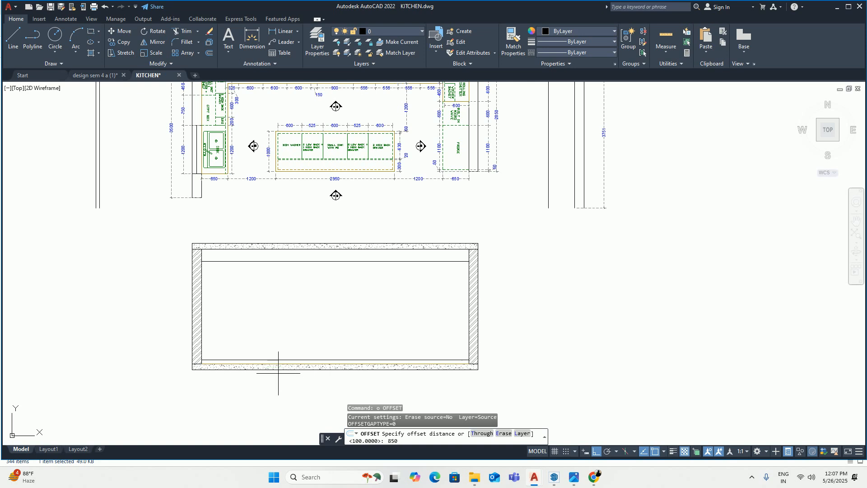
key("Return")
scroll(290, 365, "up", 2)
left_click(288, 351)
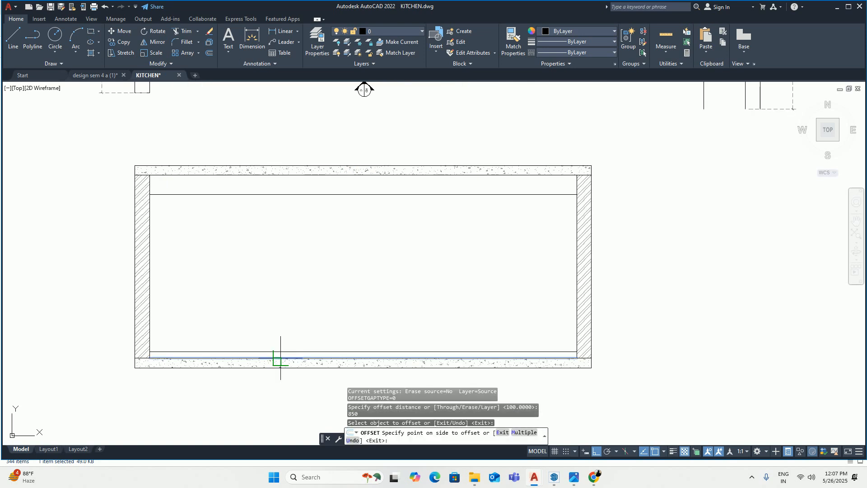
left_click(225, 283)
key("Escape")
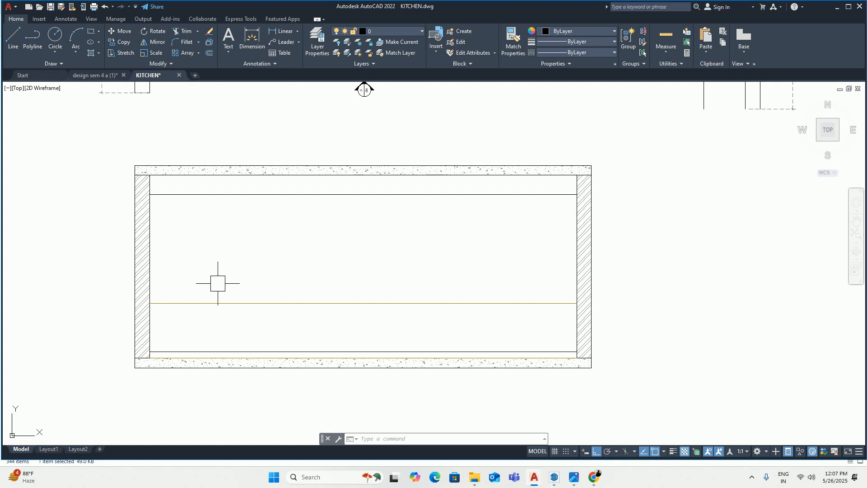
Step: Offset the counter top line 20 downward, and offset the resulting line another 20 downward for the counter's stone edge
type("o")
key("Return")
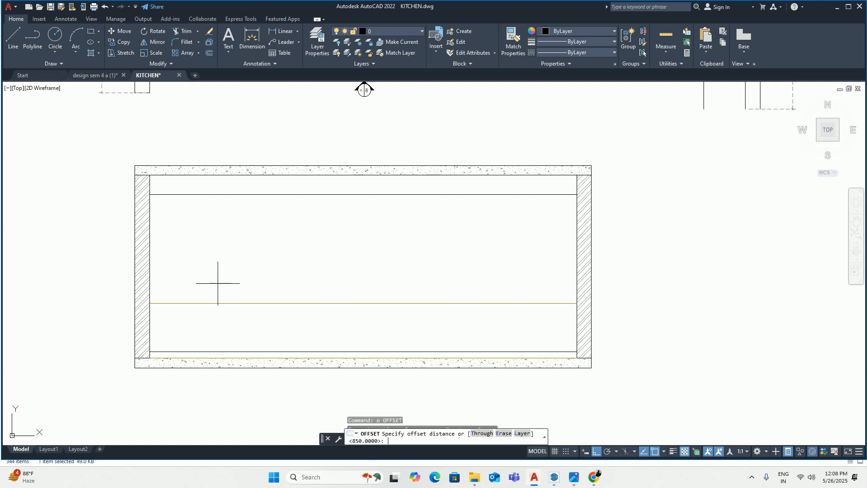
key("Return")
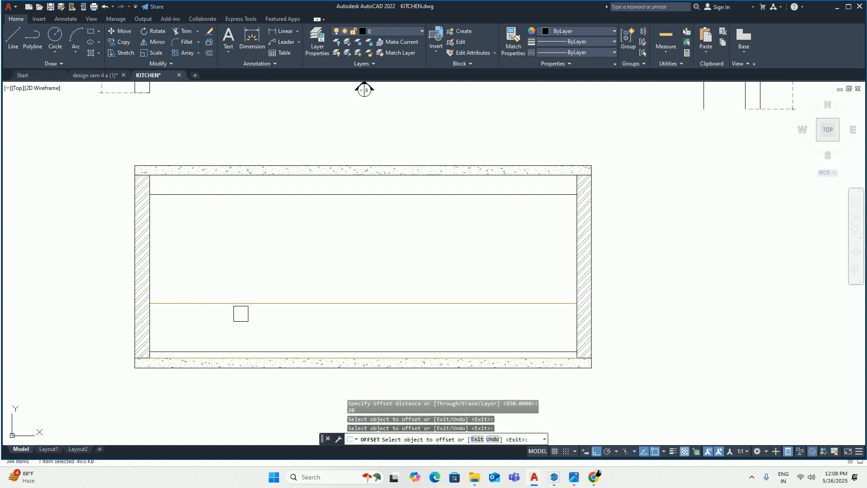
left_click(238, 304)
left_click(233, 328)
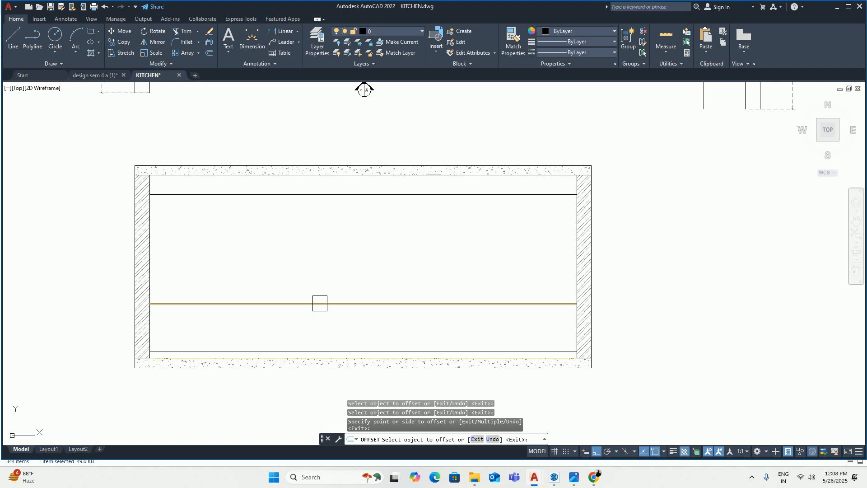
scroll(175, 369, "up", 3)
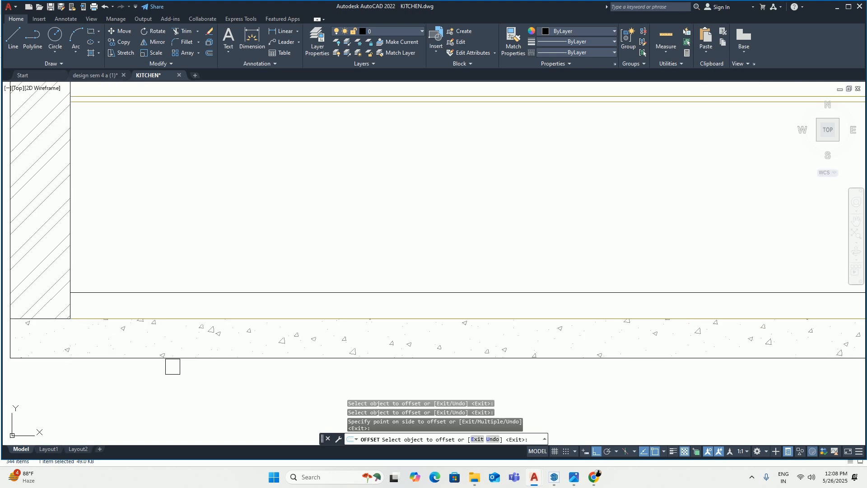
middle_click_drag(154, 98, 160, 148)
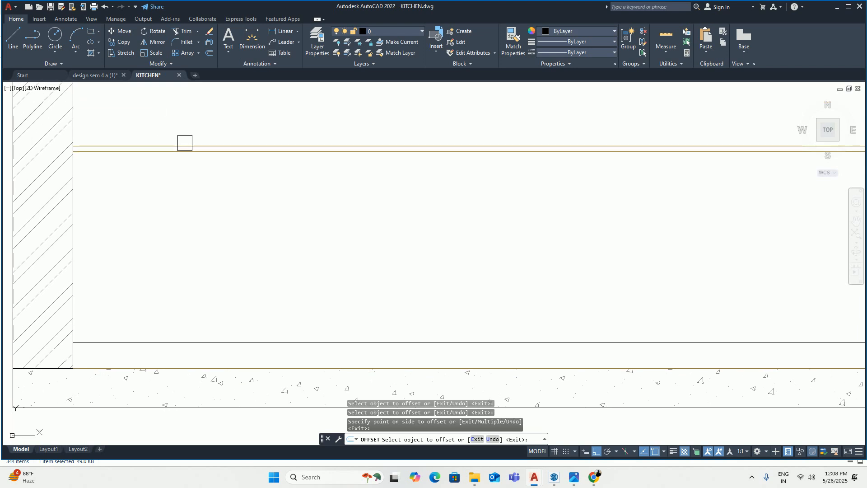
left_click(186, 151)
left_click(178, 207)
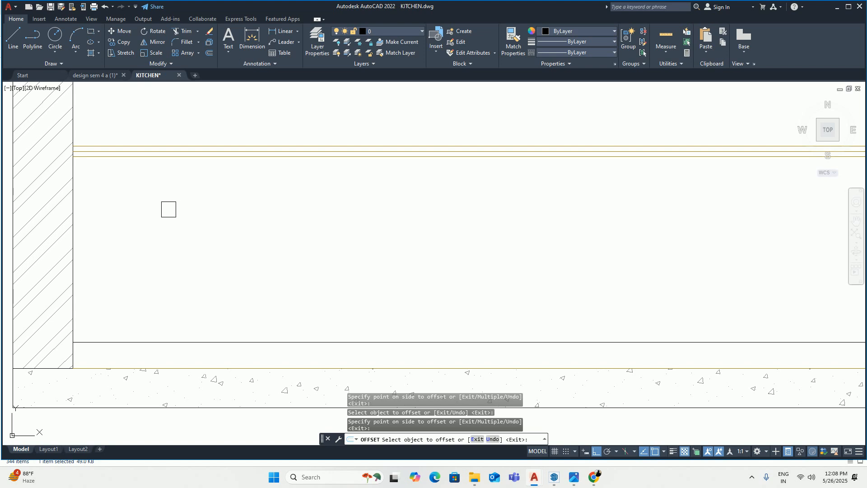
key("Escape")
scroll(141, 215, "down", 3)
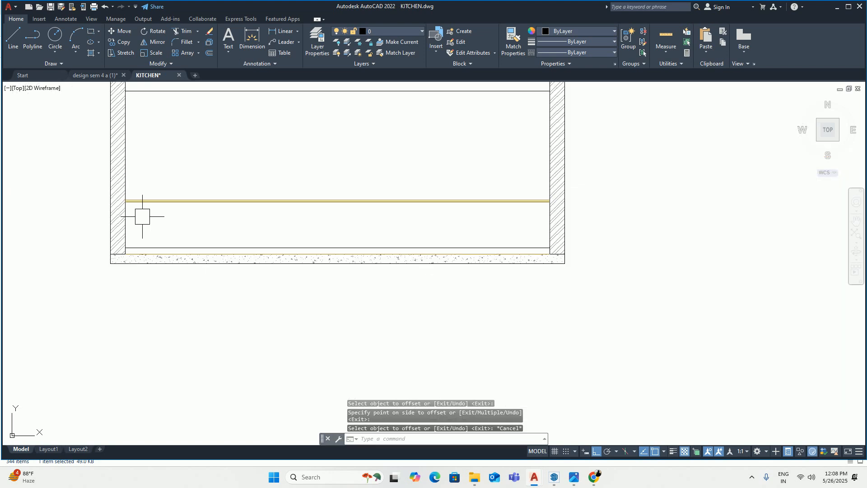
scroll(143, 216, "down", 3)
scroll(140, 216, "up", 2)
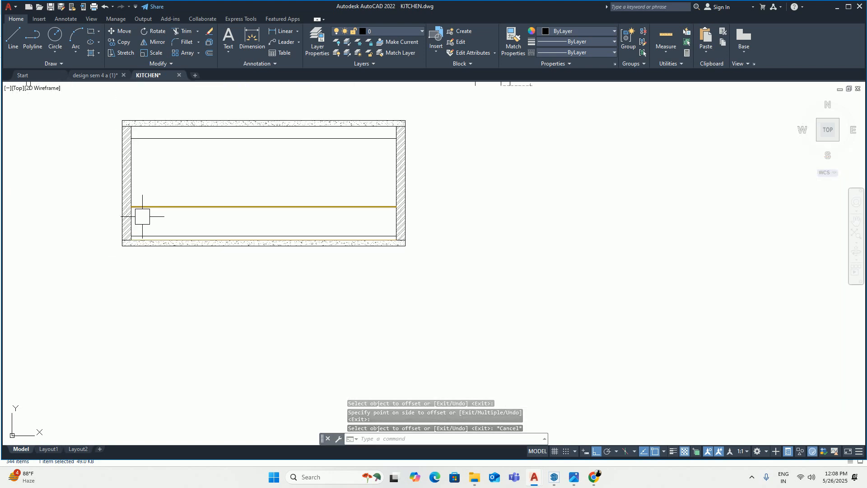
scroll(136, 217, "down", 2)
scroll(140, 219, "up", 5)
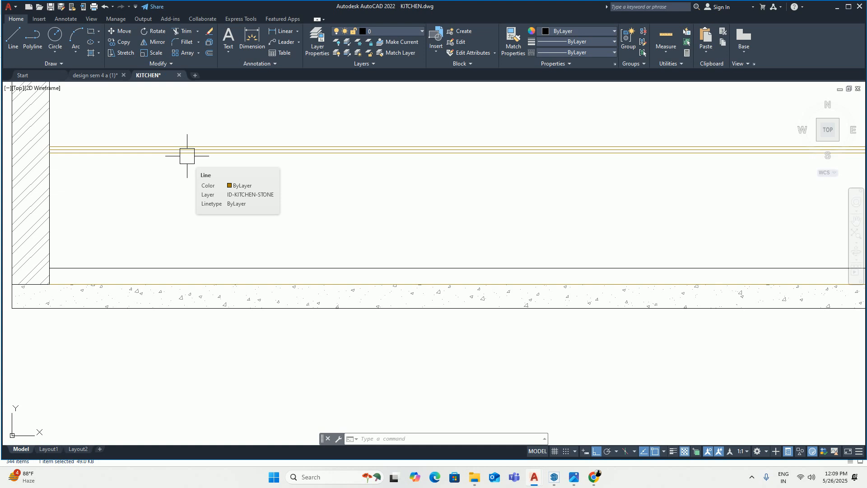
scroll(139, 157, "down", 6)
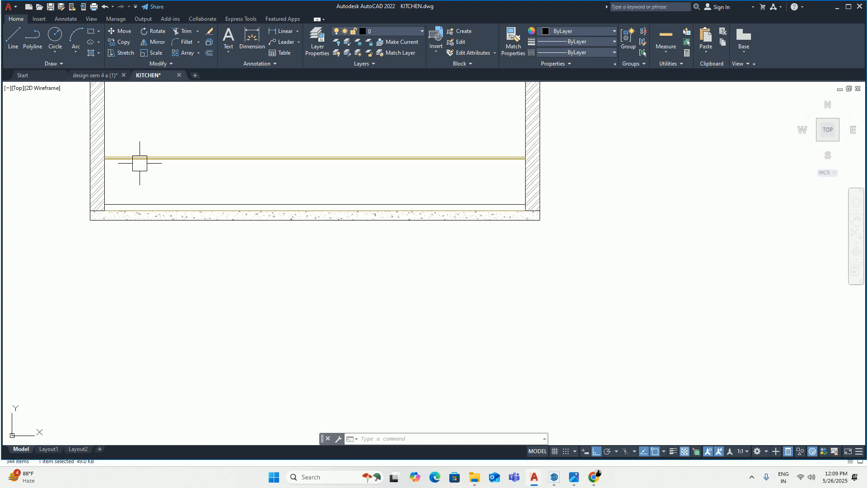
middle_click_drag(140, 162, 153, 192)
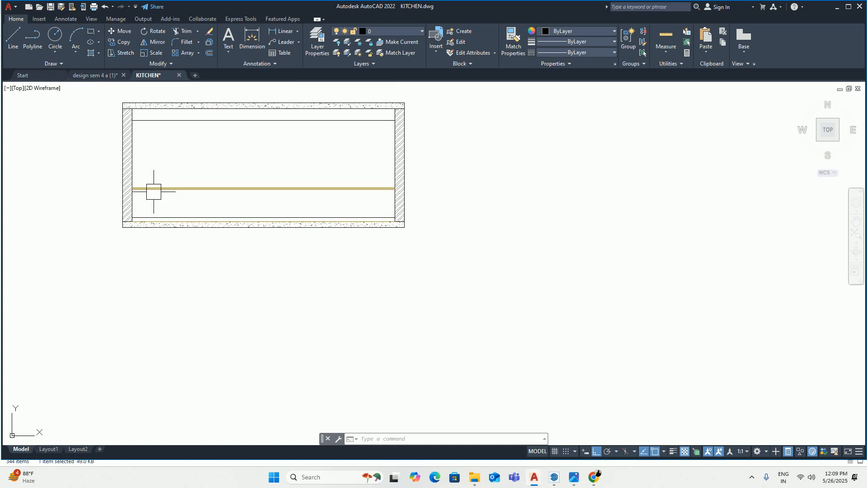
type("x")
key("Return")
key("Escape")
key("Escape")
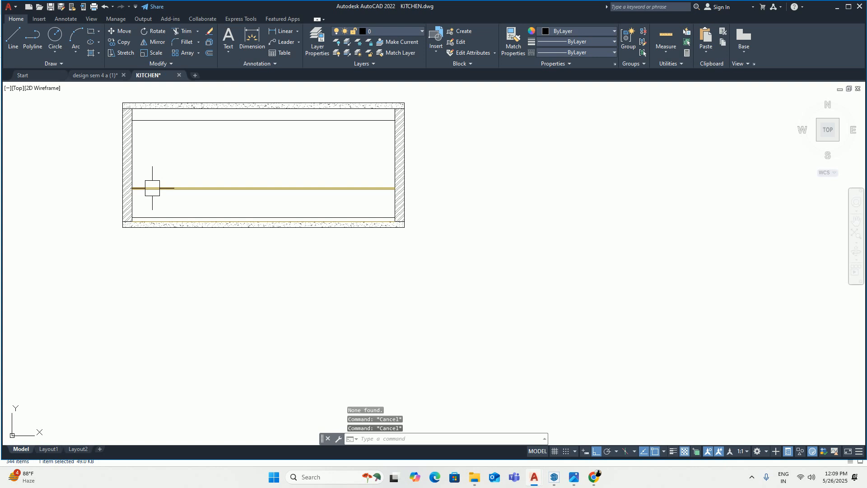
Step: Draw vertical construction lines through the two inner counter corners in the plan, extending down across the elevation
type("xl")
key("Return")
type("v")
key("Return")
scroll(152, 188, "down", 2)
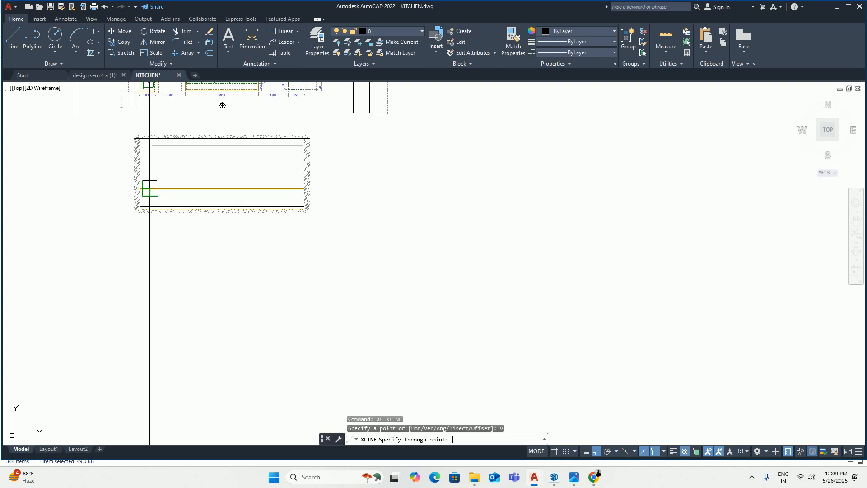
middle_click_drag(149, 197, 161, 268)
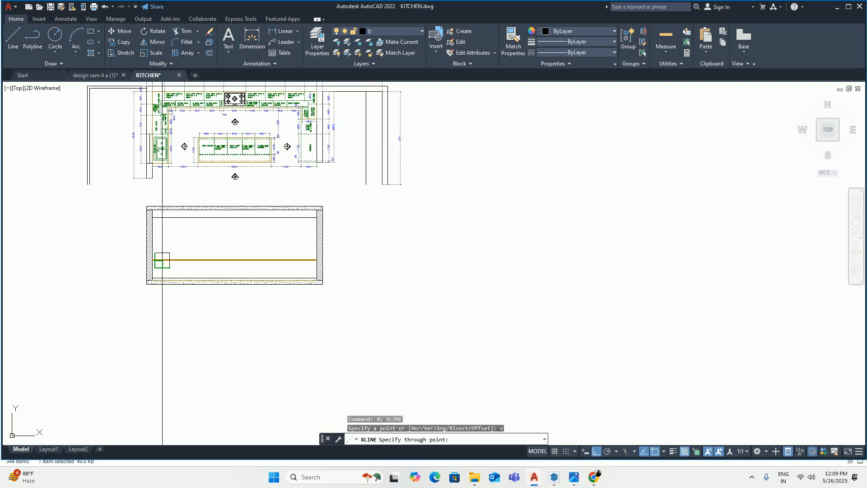
scroll(169, 107, "up", 5)
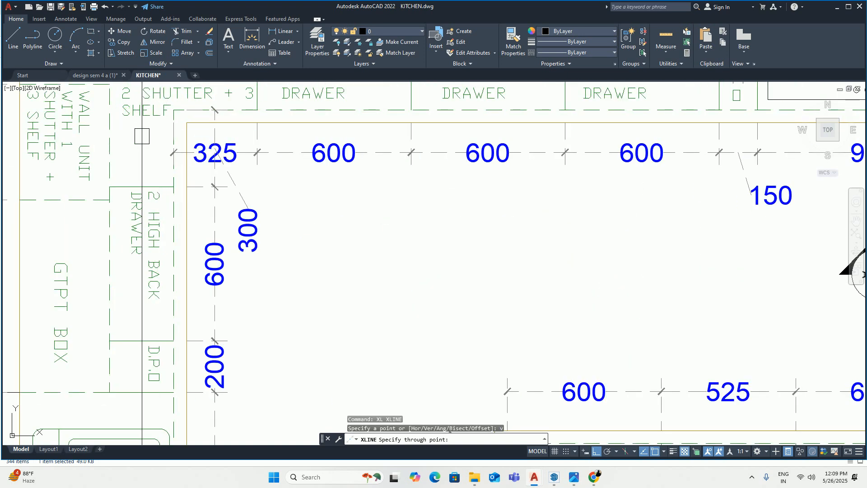
left_click(186, 122)
scroll(244, 168, "down", 4)
middle_click_drag(558, 205, 230, 205)
scroll(113, 169, "up", 3)
left_click(237, 159)
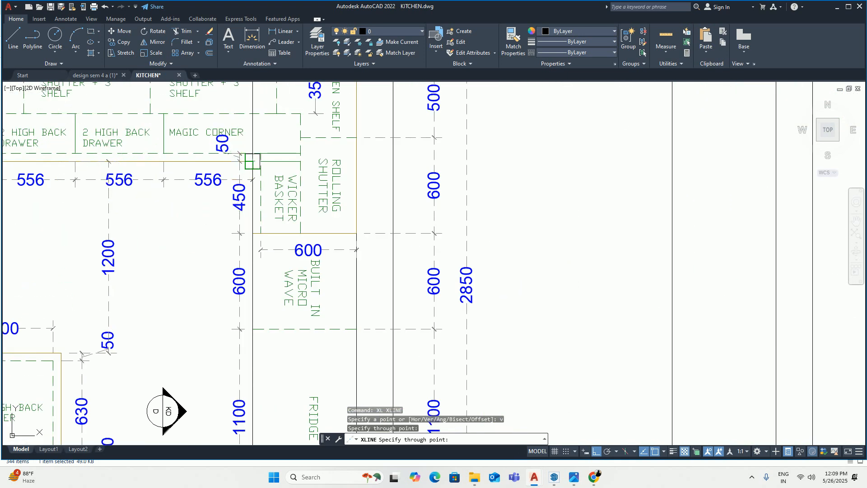
scroll(253, 190, "down", 6)
key("Escape")
key("Escape")
Step: Trim the left construction line above the counter top and below the floor line in the elevation
scroll(247, 219, "up", 5)
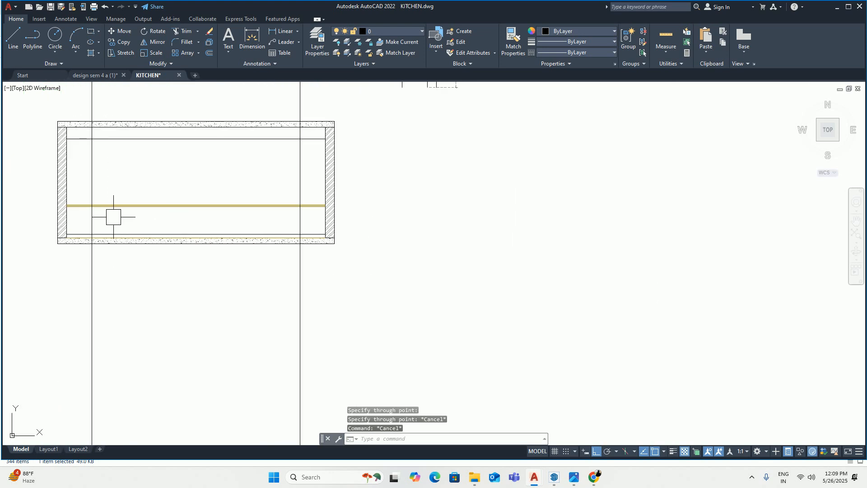
middle_click_drag(109, 217, 219, 212)
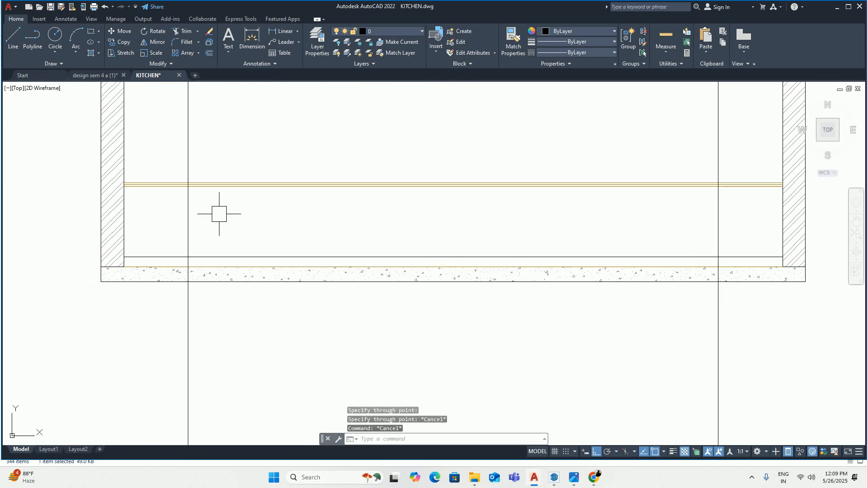
scroll(199, 215, "up", 2)
type("tr")
key("Return")
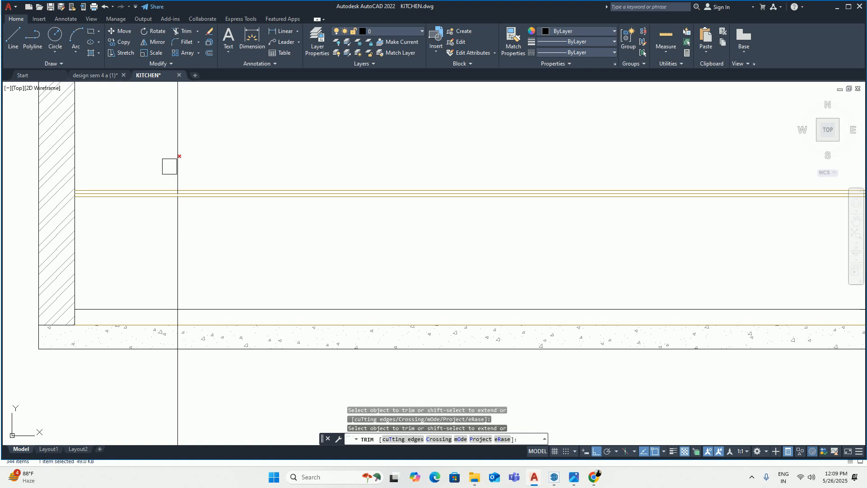
left_click(176, 139)
left_click(178, 367)
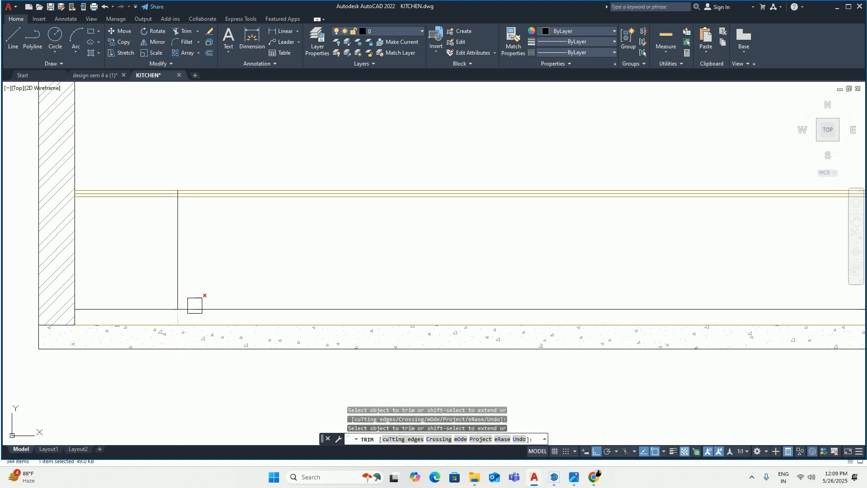
Step: Trim the right construction line to span only from the counter top to the floor line in the elevation
scroll(193, 302, "down", 5)
scroll(522, 278, "up", 5)
middle_click_drag(356, 257, 255, 231)
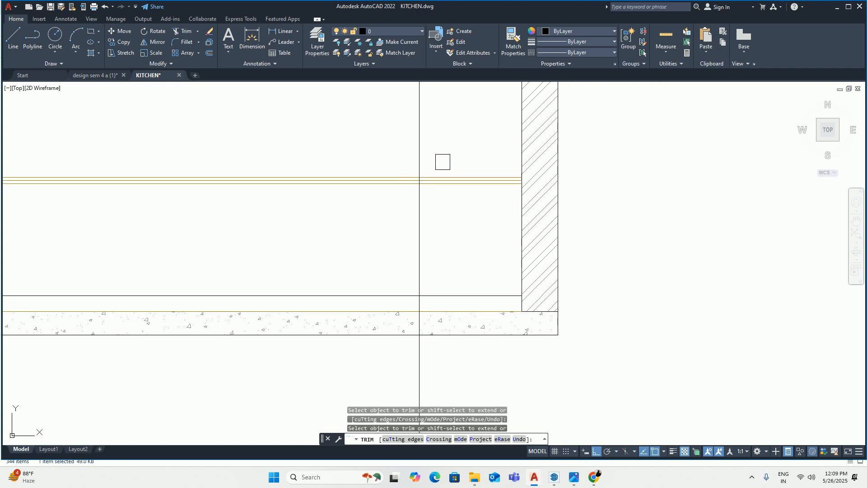
left_click_drag(441, 160, 456, 148)
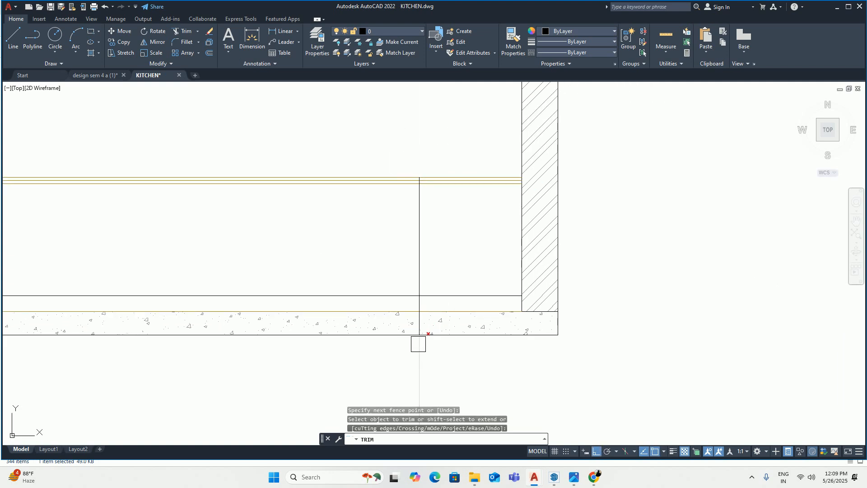
left_click(419, 341)
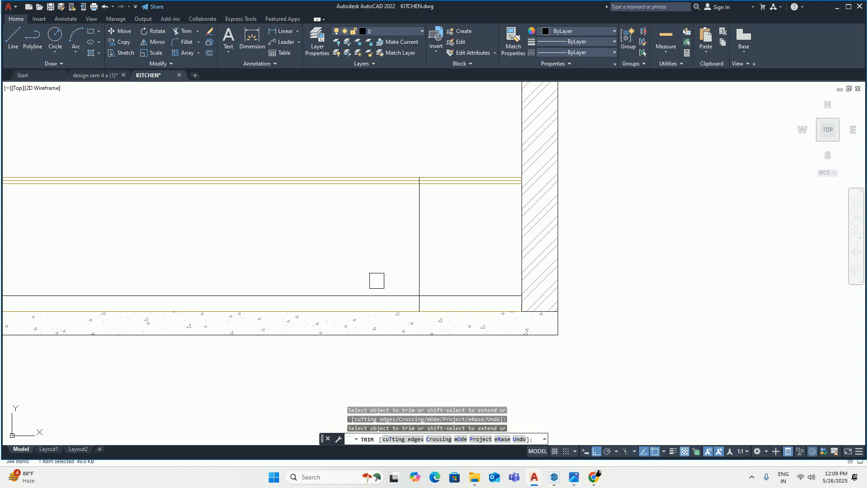
key("Escape")
scroll(375, 281, "down", 8)
scroll(381, 199, "up", 10)
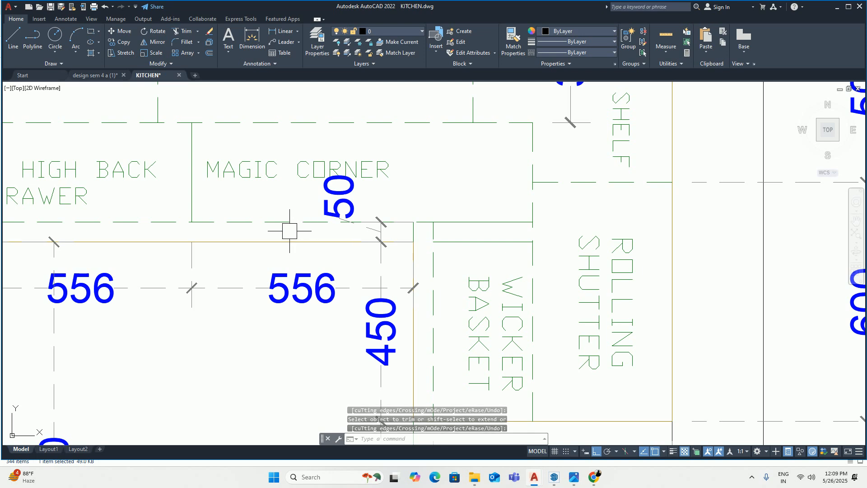
Step: Measure the gap between the counter edge and the cabinet front in the plan near the magic corner
left_click(664, 36)
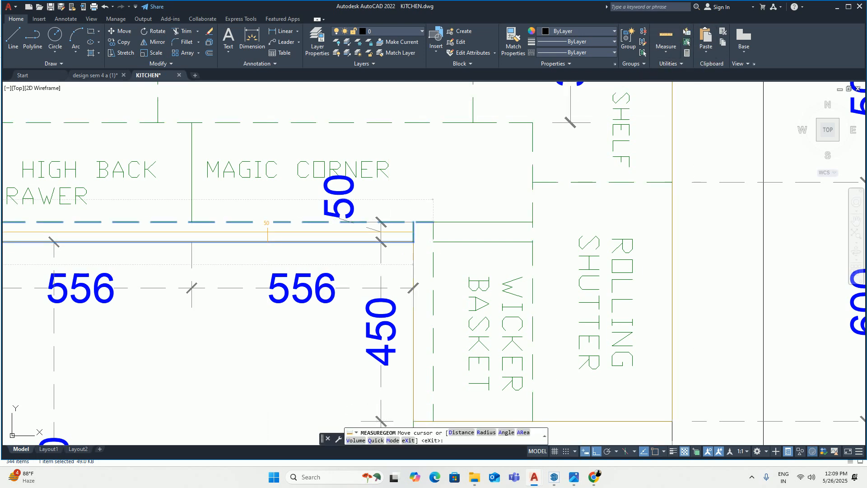
scroll(380, 230, "down", 10)
key("Escape")
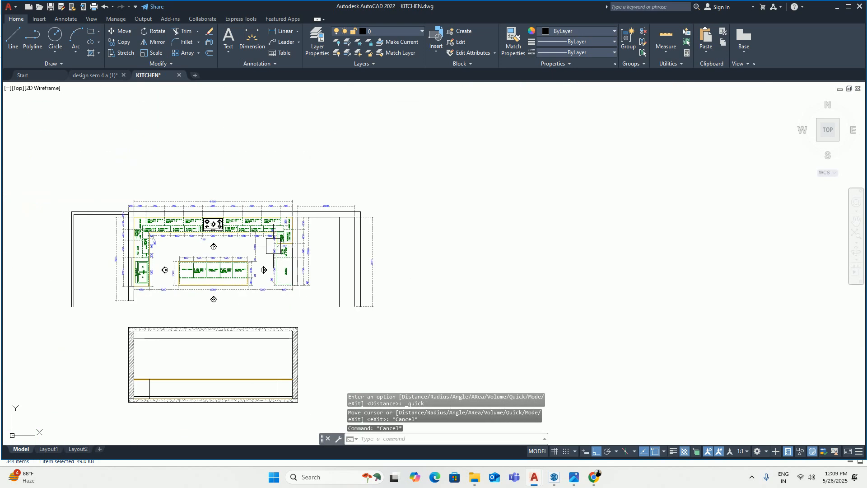
Step: Offset both vertical counter edge lines in the elevation by 50 toward the side walls for the cabinet edges
type("o")
key("Return")
type("5")
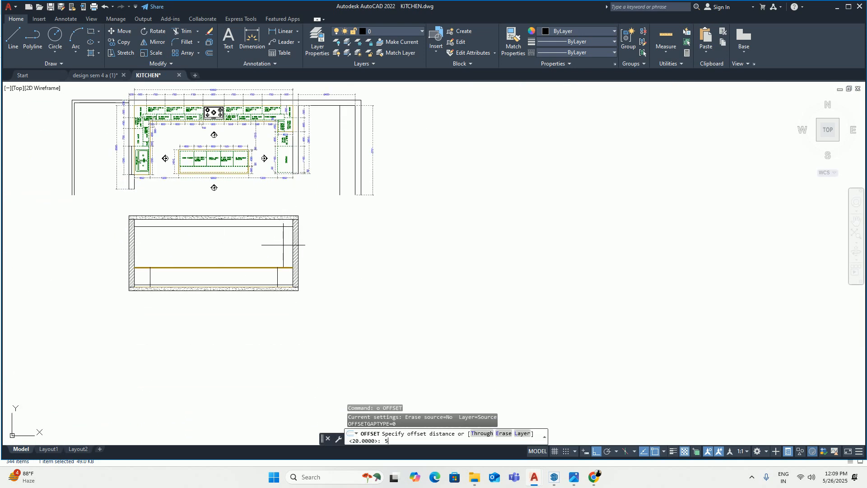
type("0")
key("Return")
scroll(280, 263, "up", 5)
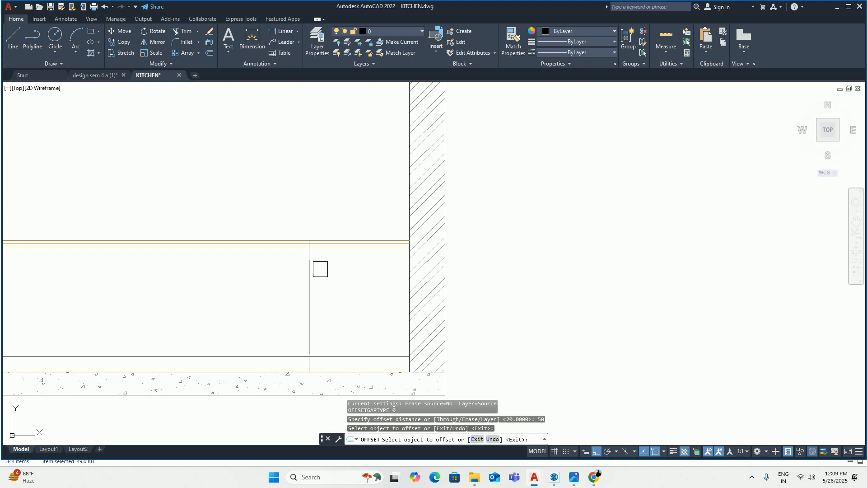
left_click(309, 266)
left_click(222, 280)
middle_click_drag(223, 281, 781, 287)
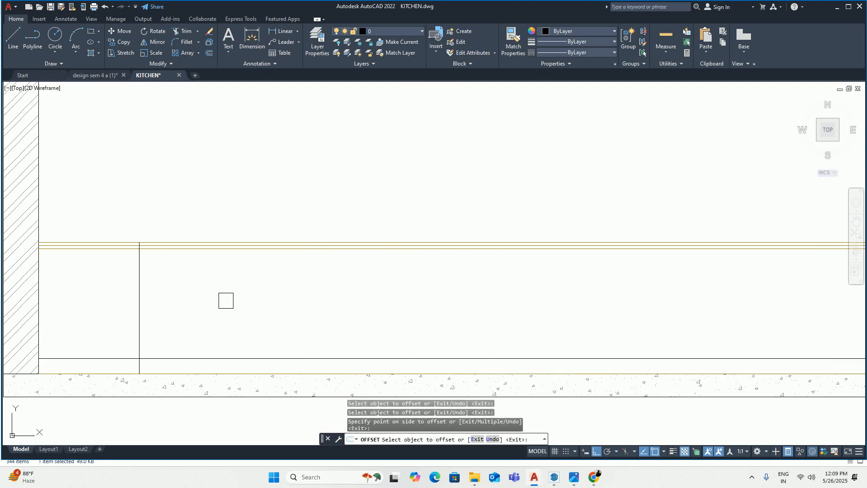
left_click(137, 286)
left_click(52, 283)
key("Return")
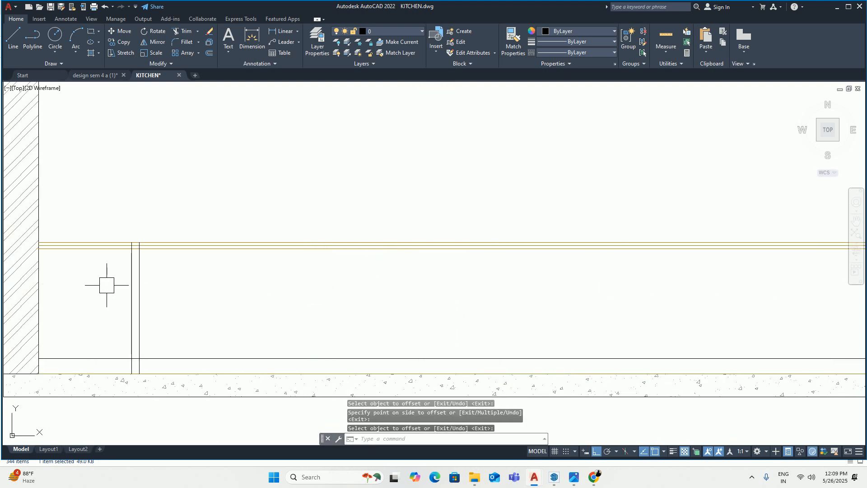
Step: Trim the overlapping stone, cabinet and counter edge lines at the left counter corner to form the stone's stepped edge
type("tr")
key("Return")
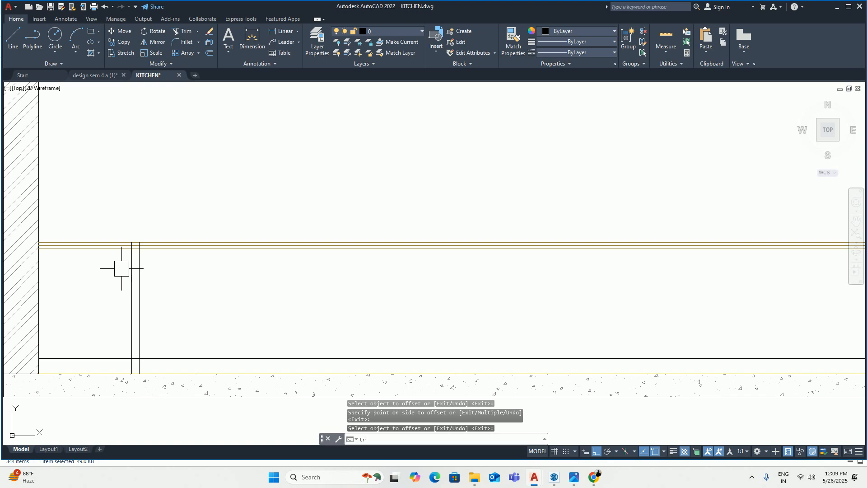
scroll(126, 253, "up", 3)
scroll(106, 262, "up", 2)
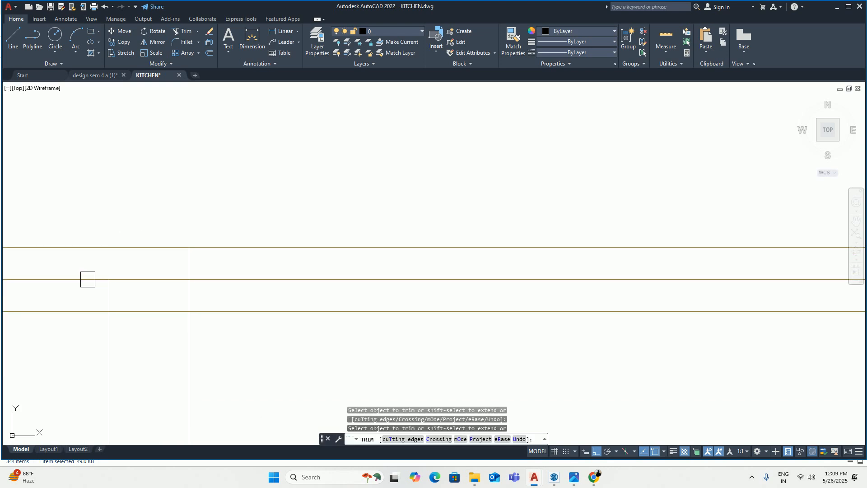
scroll(253, 265, "down", 4)
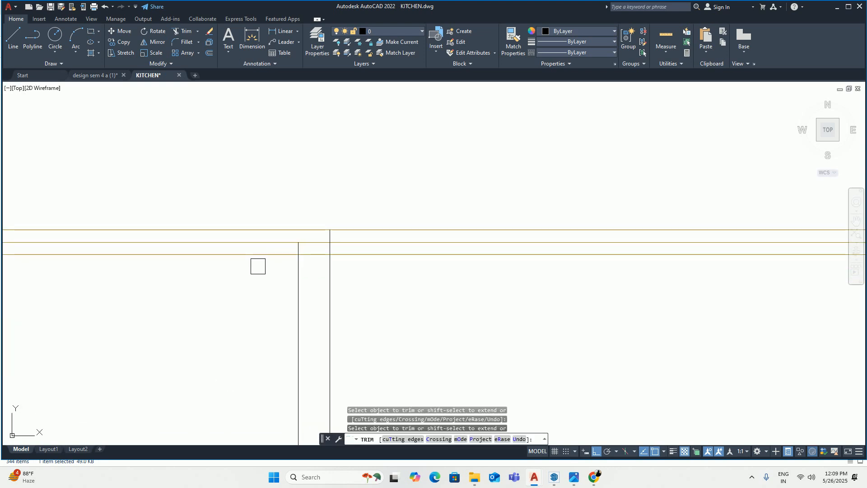
left_click(251, 255)
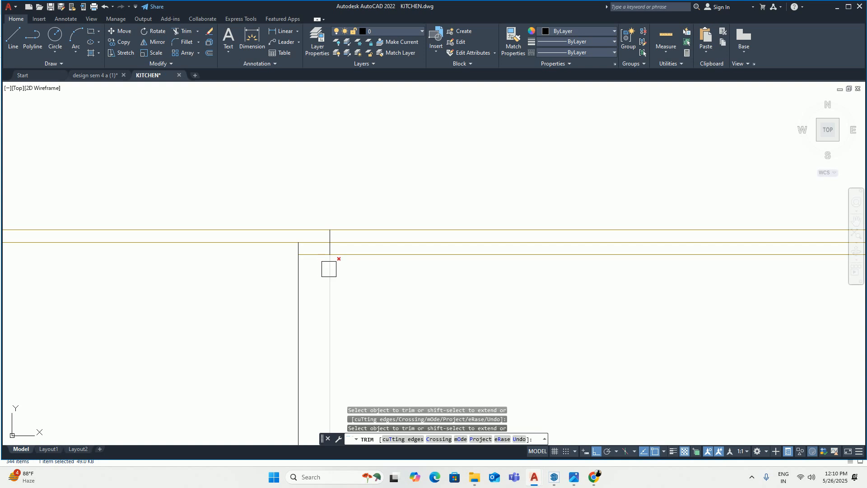
Step: Trim the overlapping stone, cabinet and counter edge lines at the right counter corner to mirror the left profile
scroll(320, 279, "down", 7)
middle_click_drag(364, 319, 232, 287)
middle_click_drag(648, 284, 379, 269)
scroll(424, 235, "up", 8)
middle_click_drag(422, 232, 331, 339)
scroll(337, 316, "up", 2)
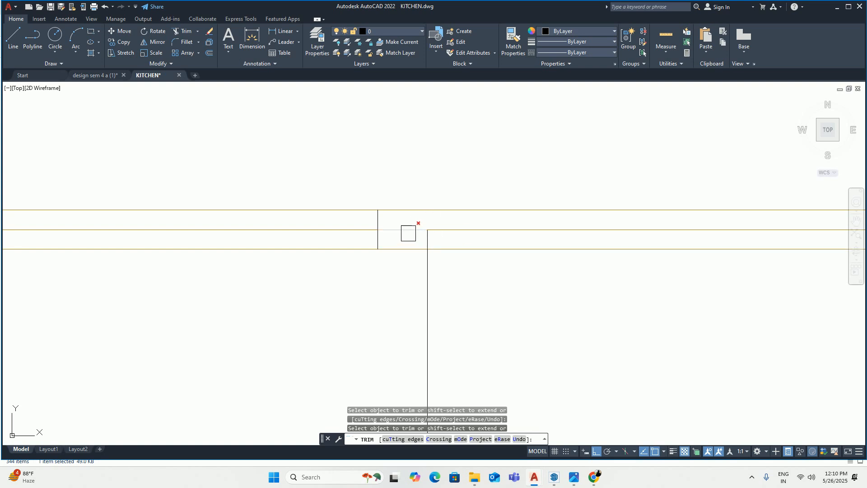
left_click(514, 248)
Step: Finish trimming and delete the middle stone line between the two short counter edges
scroll(499, 252, "down", 6)
middle_click_drag(149, 289, 547, 250)
middle_click_drag(296, 235, 724, 247)
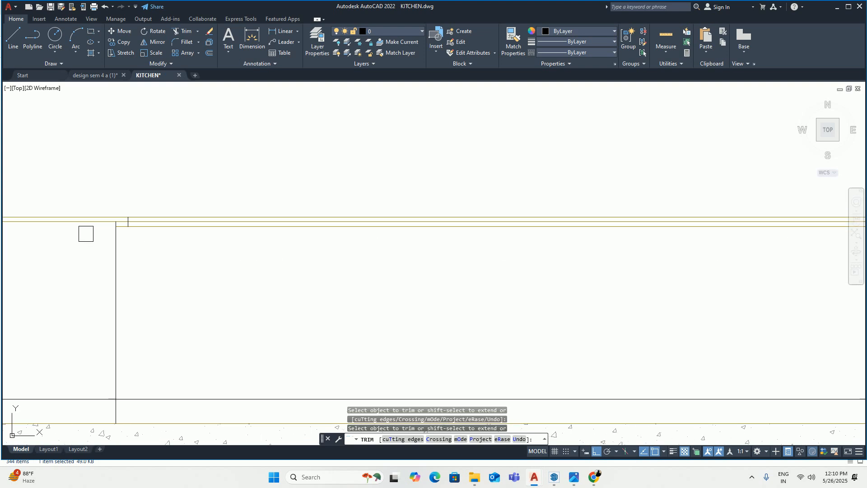
scroll(86, 233, "up", 6)
key("Return")
left_click(296, 185)
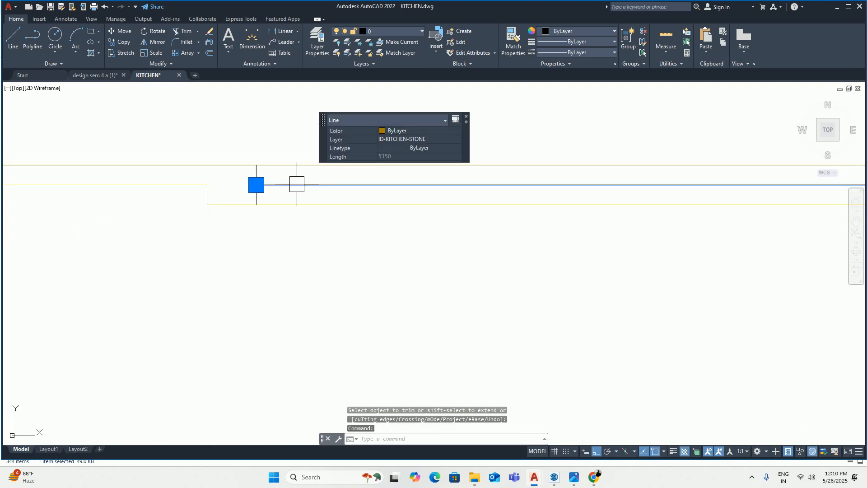
scroll(296, 185, "down", 5)
key("Delete")
scroll(292, 183, "down", 7)
middle_click_drag(309, 189, 196, 203)
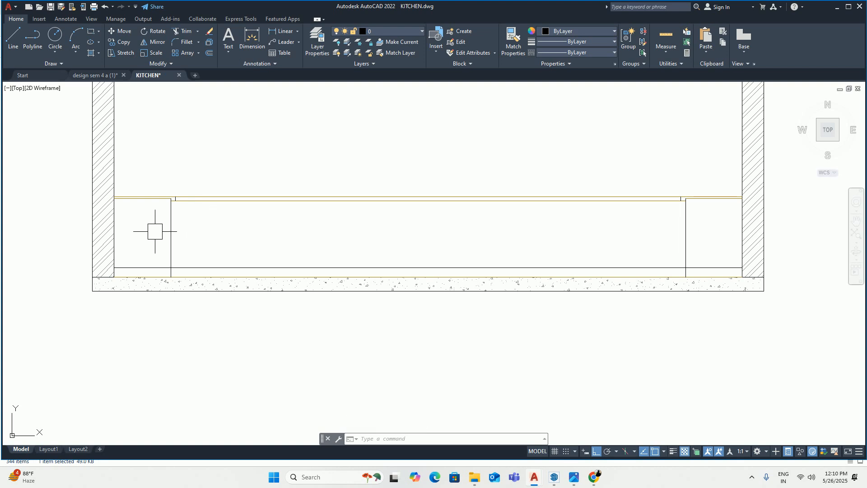
Step: Move the left vertical cabinet line in the elevation to the green kitchen built-in furniture layer
left_click(170, 232)
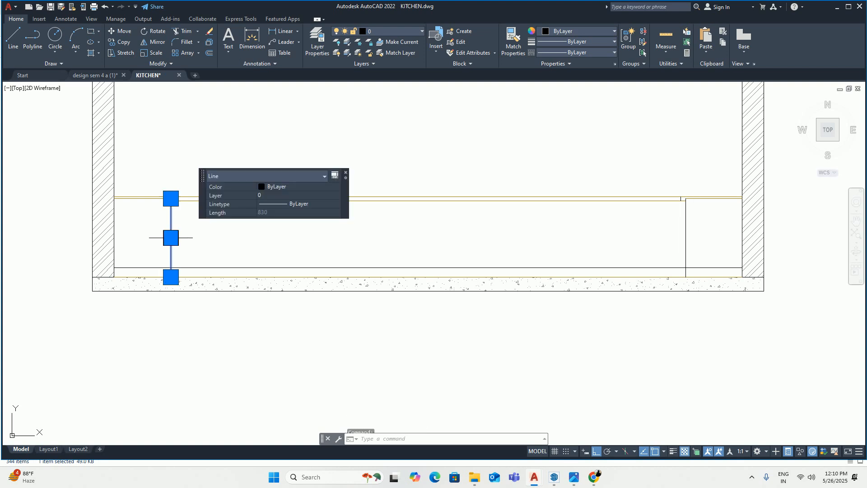
left_click(377, 32)
left_click(378, 62)
key("Escape")
key("Escape")
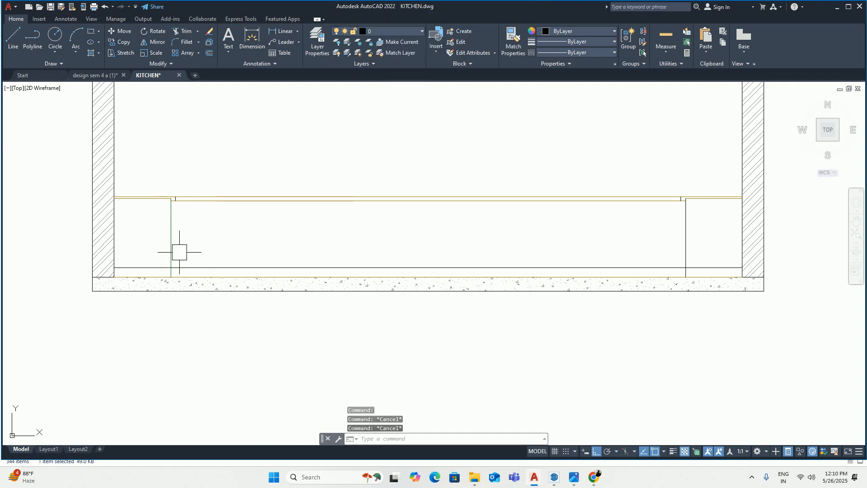
Step: Match the right vertical cabinet line's properties to the left green cabinet line
type("ma")
key("Return")
left_click(171, 236)
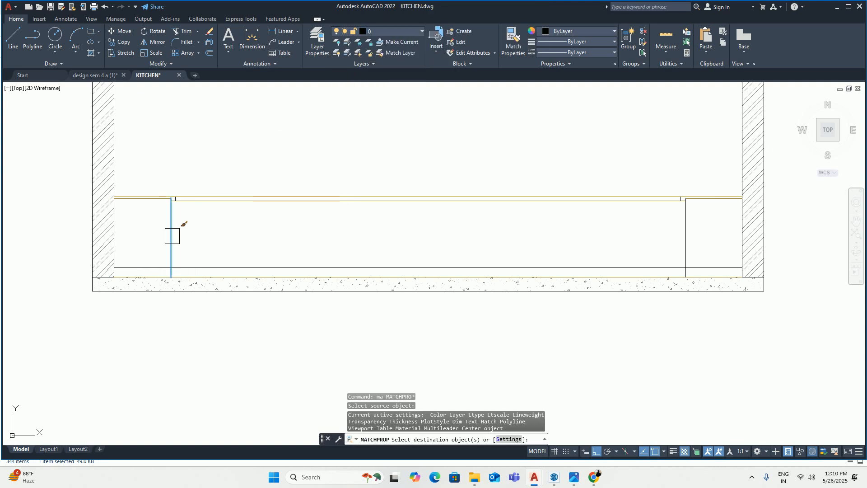
left_click(685, 229)
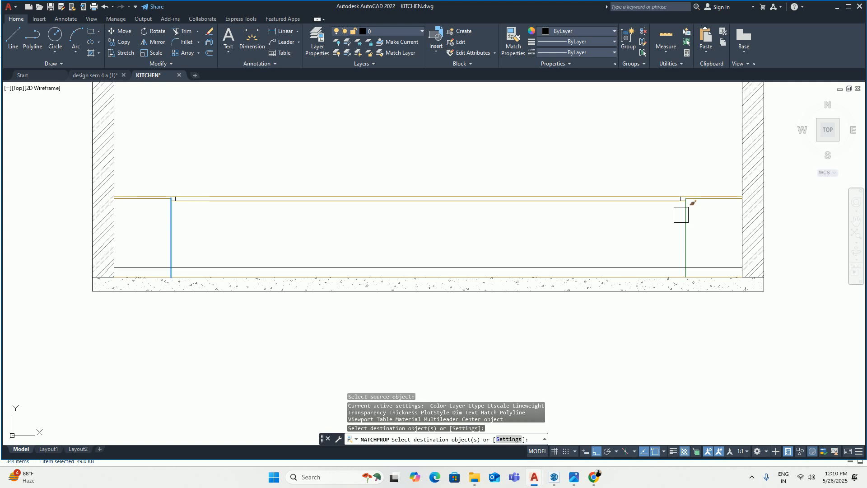
Step: Match the short vertical counter edges at both corners to the properties of the counter's top stone line
scroll(681, 191, "up", 4)
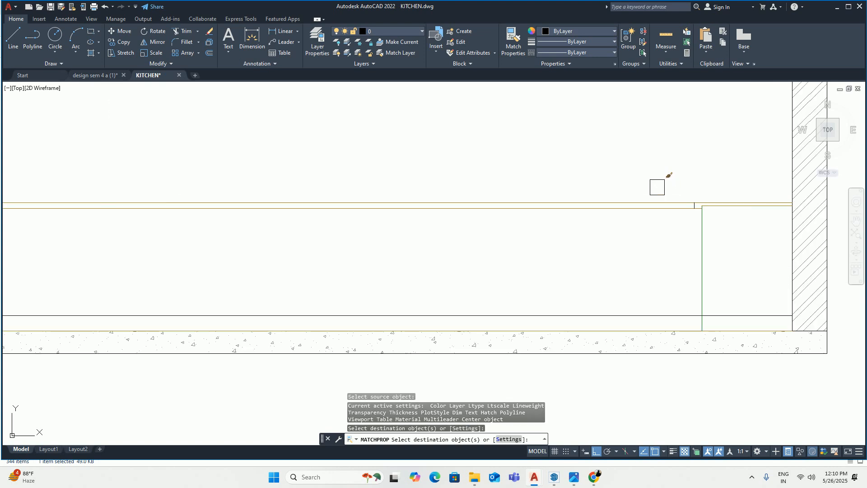
left_click(689, 190)
left_click(726, 245)
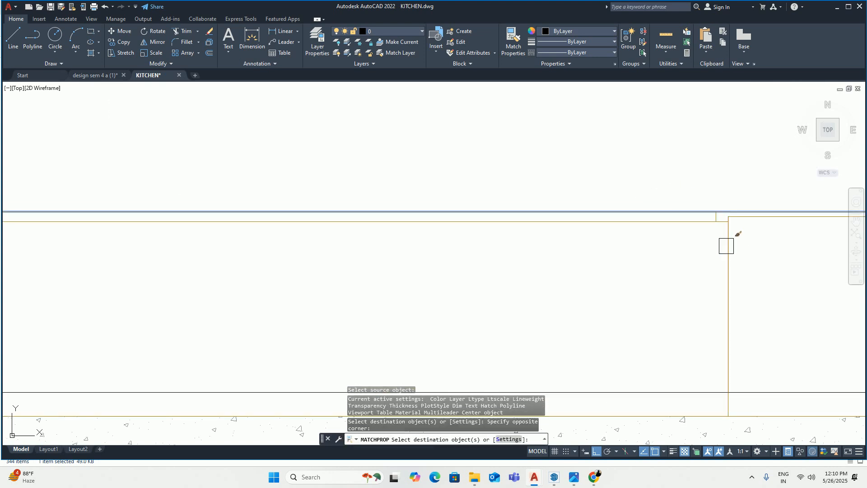
scroll(543, 237, "down", 5)
scroll(495, 243, "up", 5)
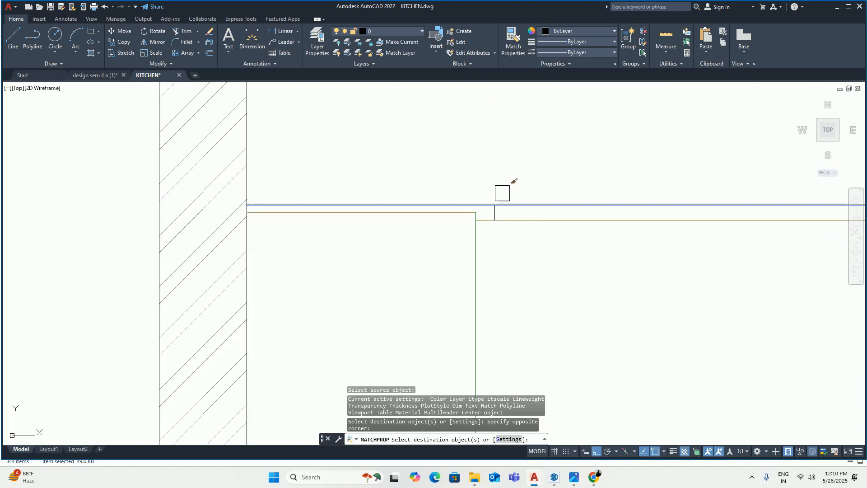
left_click(477, 183)
left_click(552, 262)
scroll(552, 262, "down", 5)
middle_click_drag(544, 245, 438, 226)
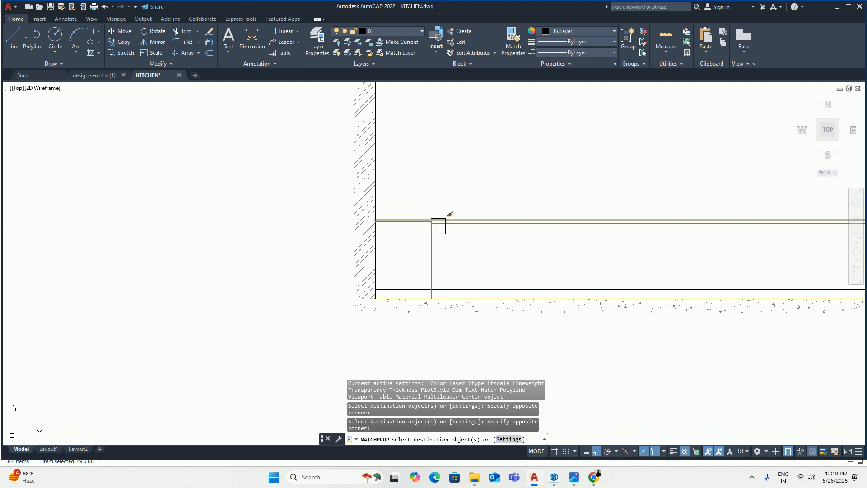
scroll(437, 226, "up", 5)
key("Escape")
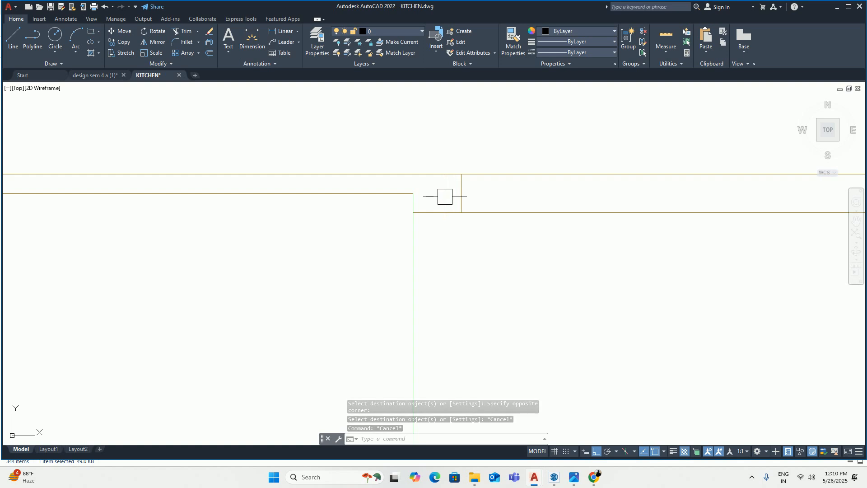
Step: Match the horizontal skirting line above the floor to the properties of the green cabinet line
scroll(434, 204, "down", 3)
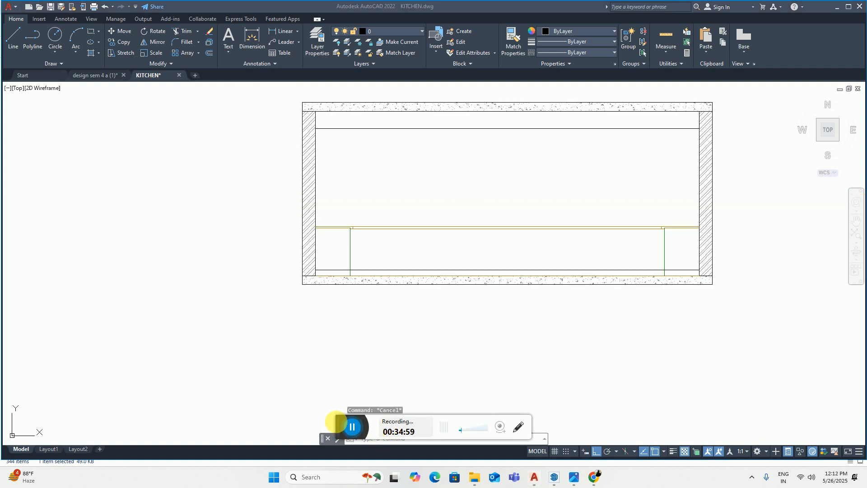
key("Escape")
key("Escape")
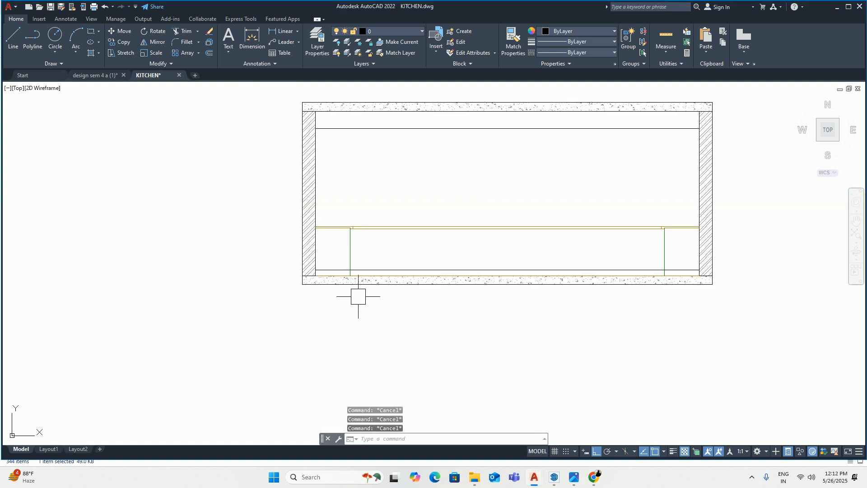
type("ma")
key("Return")
left_click(350, 244)
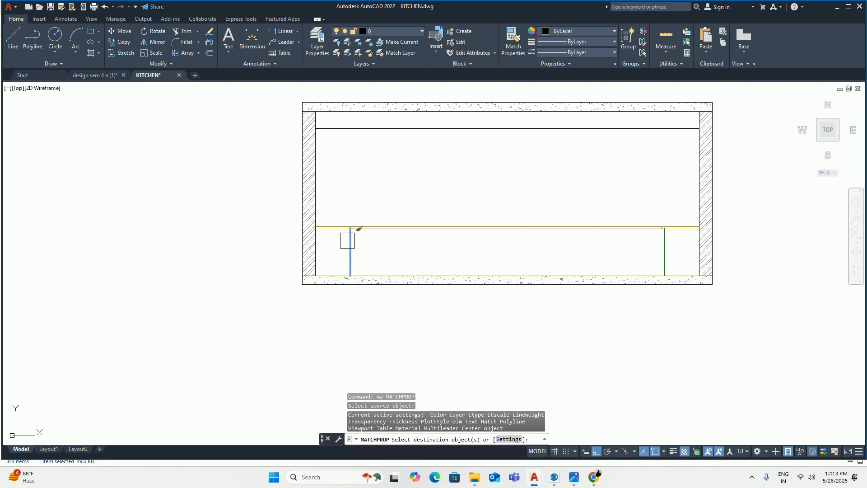
scroll(350, 256, "up", 4)
scroll(257, 246, "down", 4)
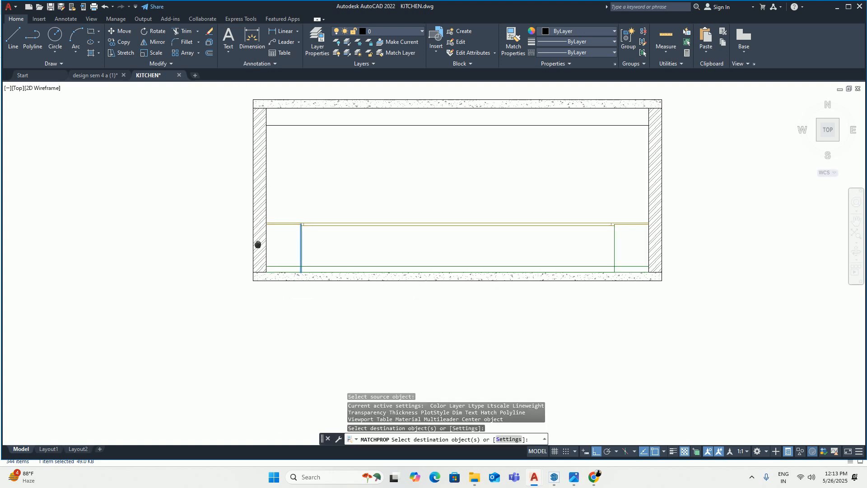
key("Escape")
key("Escape")
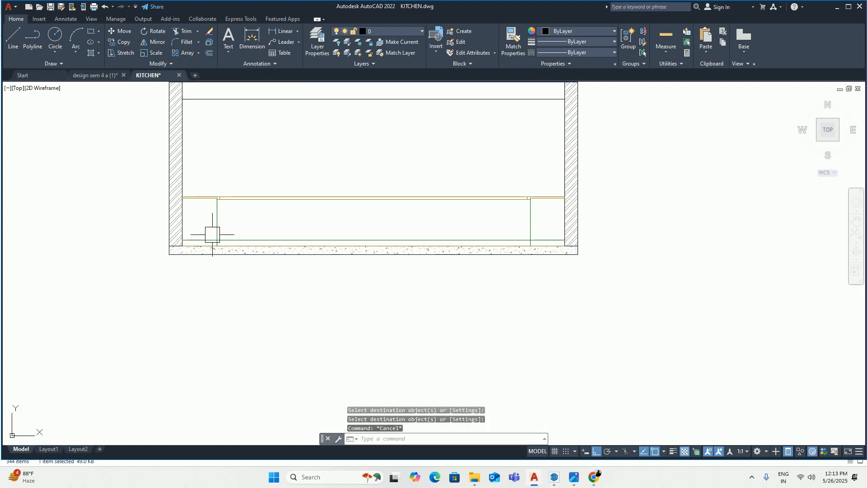
Step: Examine the elevation's counter corner and compare it with the cabinet layout in the plan above
scroll(208, 237, "up", 4)
scroll(251, 241, "down", 3)
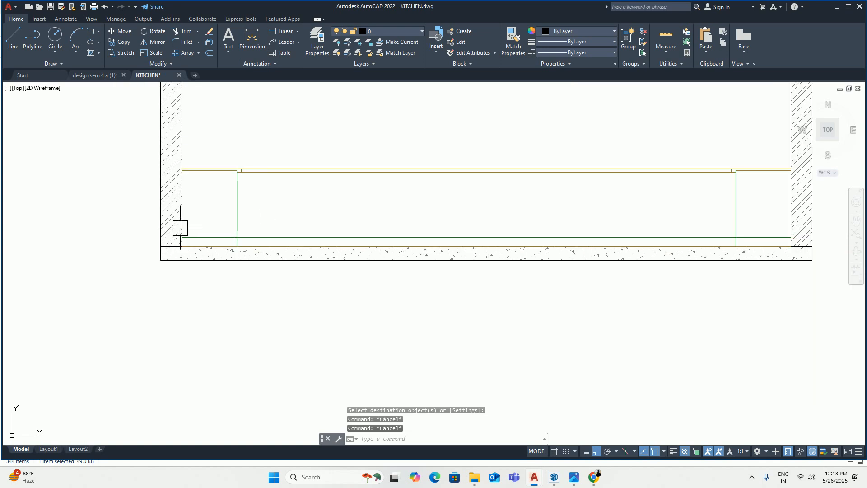
scroll(180, 228, "up", 3)
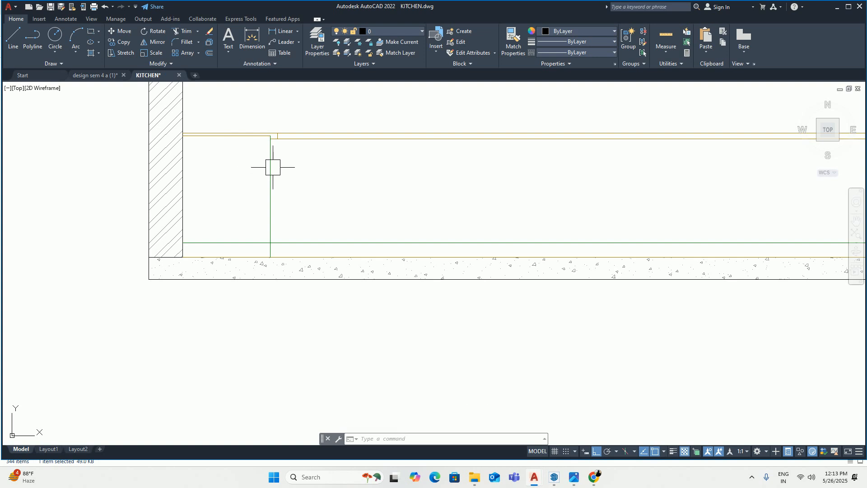
scroll(302, 178, "down", 5)
scroll(301, 178, "down", 4)
middle_click_drag(300, 179, 304, 265)
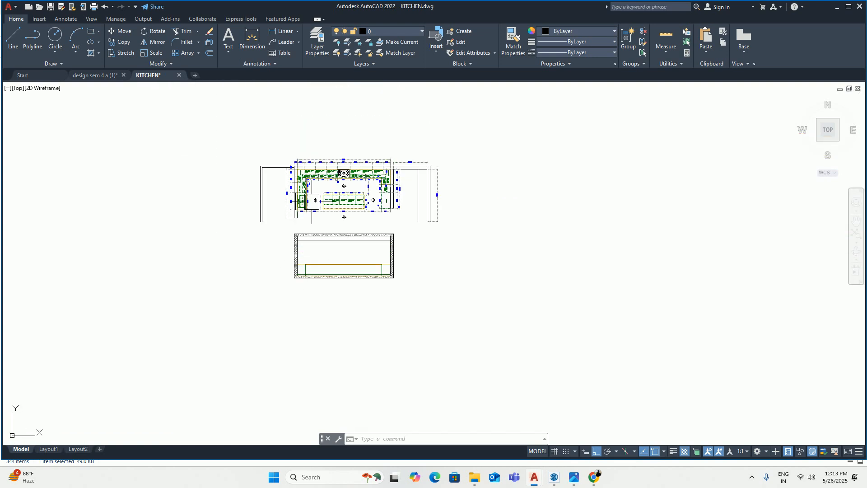
scroll(308, 191, "up", 6)
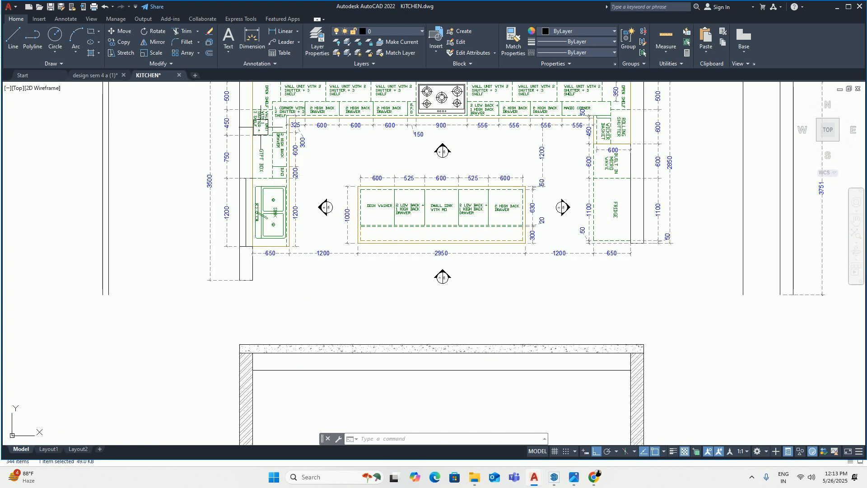
middle_click_drag(261, 123, 279, 191)
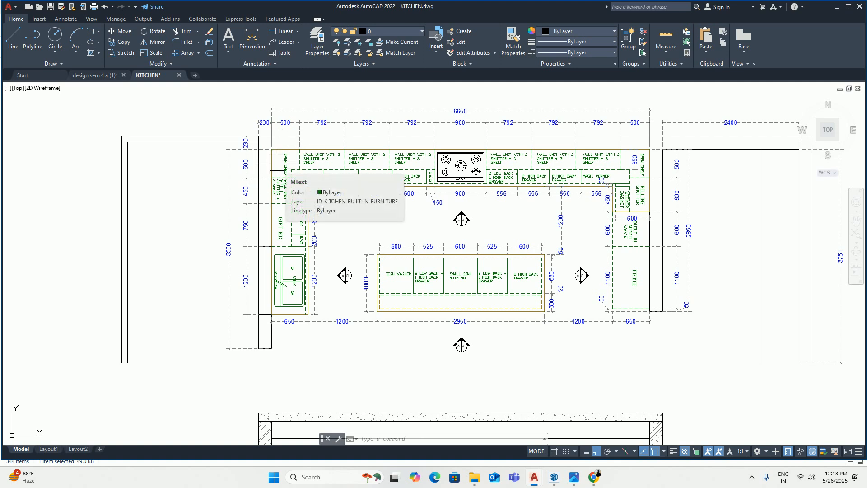
scroll(362, 104, "down", 6)
left_click(378, 110)
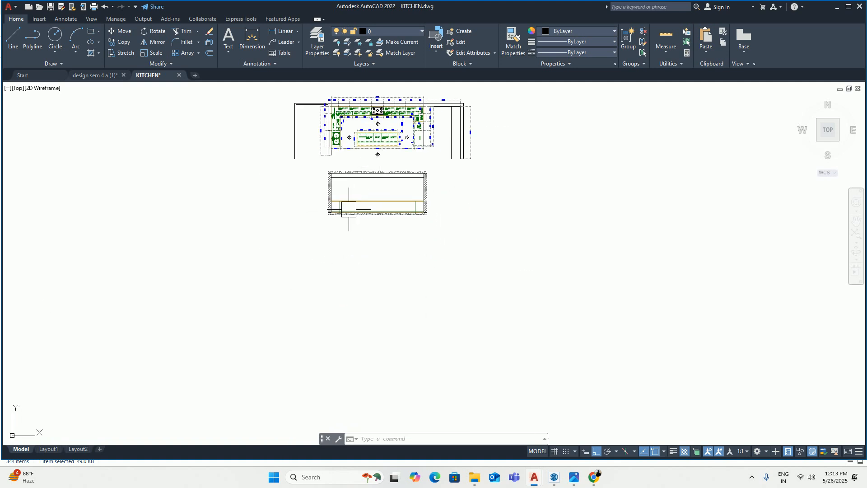
Step: Draw two crossing diagonal lines between the corners of the left side cabinet, above the skirting line
scroll(334, 206, "up", 6)
scroll(320, 204, "up", 5)
type("l")
key("Return")
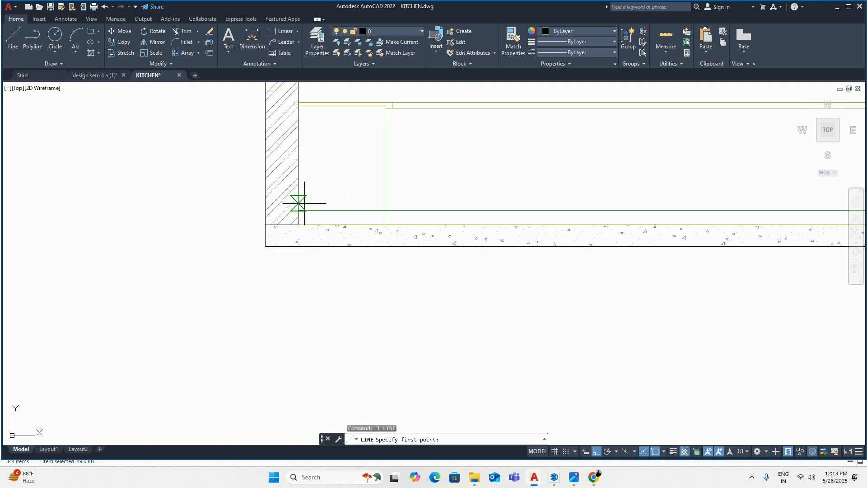
left_click(296, 212)
scroll(367, 137, "up", 2)
scroll(391, 106, "up", 2)
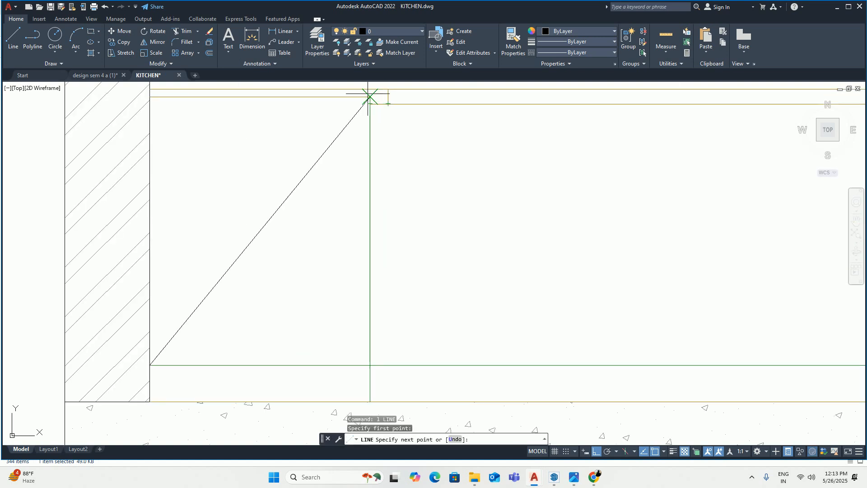
left_click(369, 98)
key("Escape")
key("Return")
left_click(150, 97)
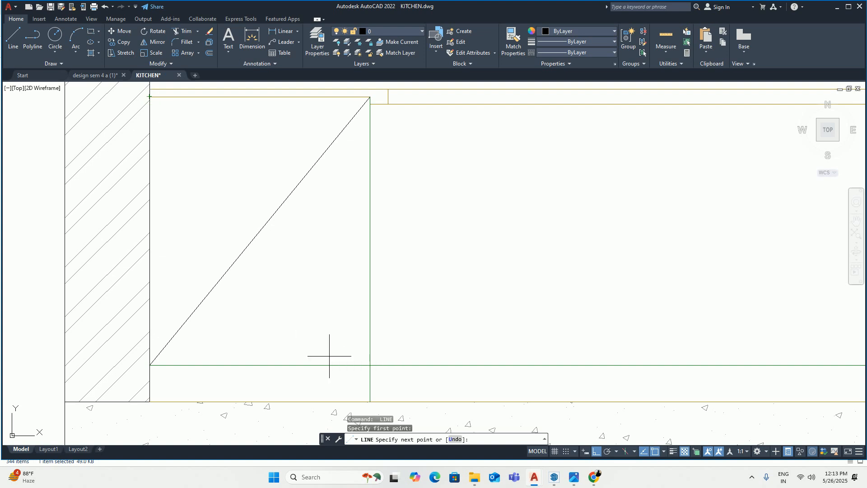
left_click(370, 364)
key("Escape")
key("Escape")
Step: Set the linetype of the two crossing diagonals in the left side cabinet to HIDDEN
left_click(324, 238)
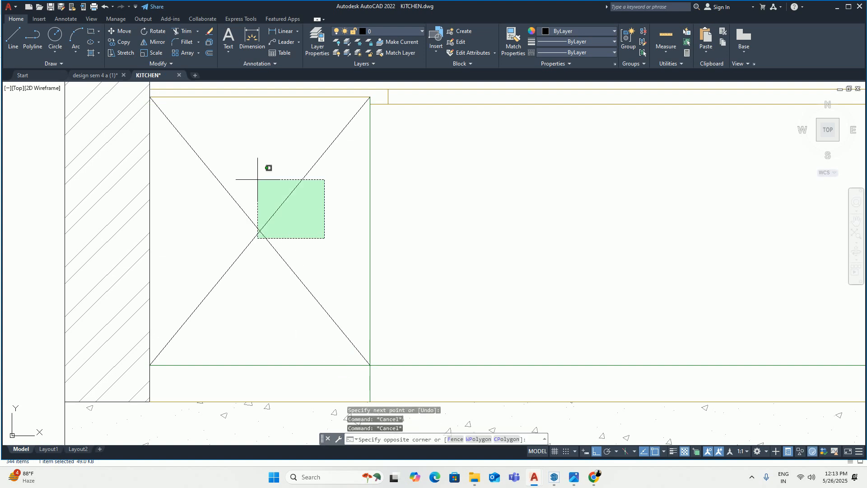
left_click(230, 158)
left_click(357, 125)
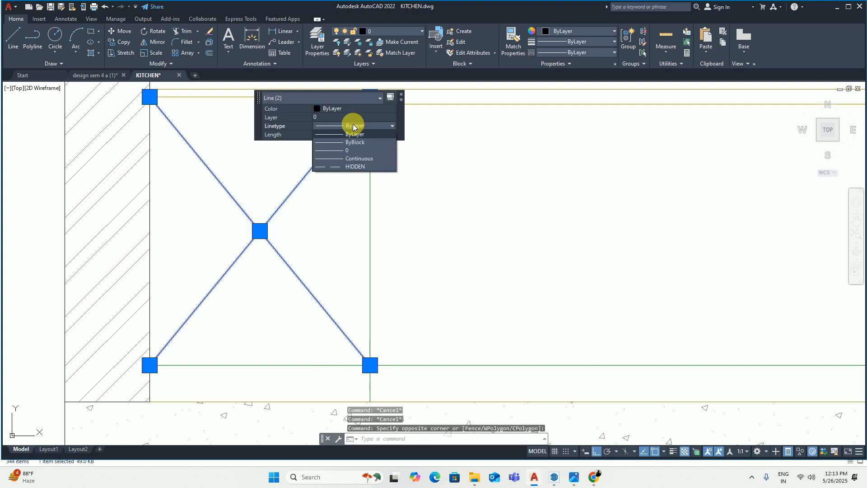
left_click(356, 166)
key("Escape")
key("Escape")
scroll(250, 240, "down", 3)
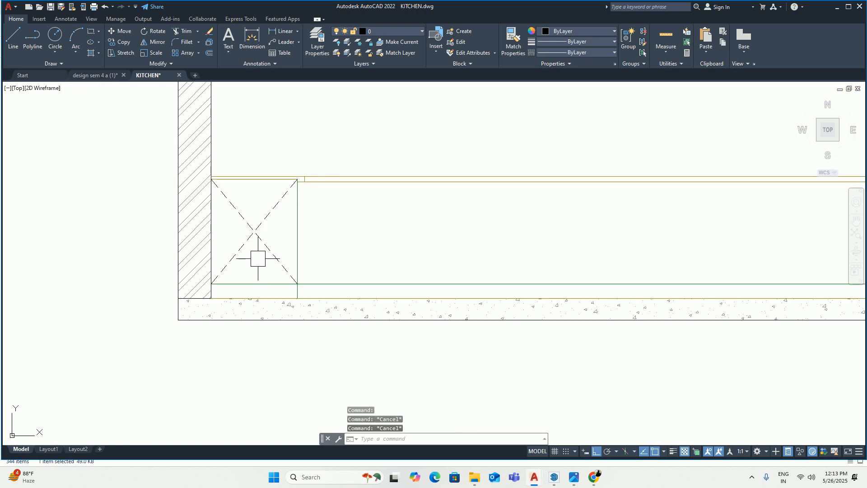
Step: Mirror the crossed diagonals into the right side cabinet about the counter's vertical centre line, keeping the originals
middle_click_drag(258, 259, 183, 248)
key("Escape")
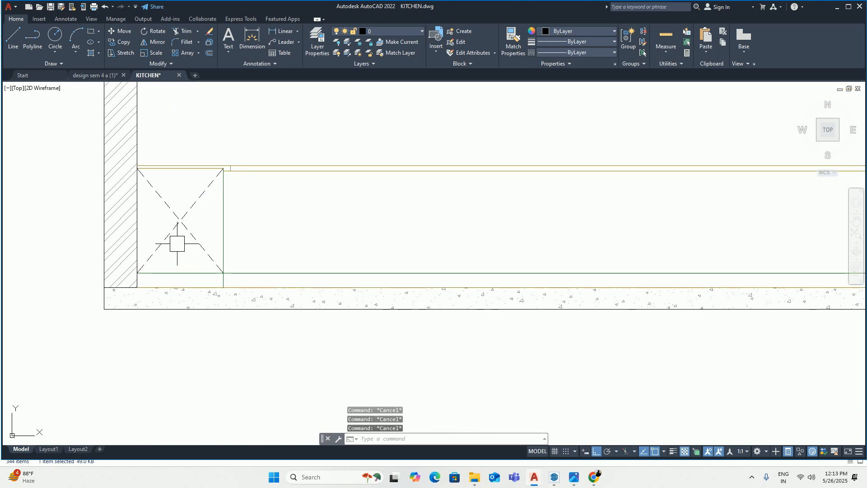
type("mi")
key("Return")
scroll(190, 222, "up", 1)
left_click(203, 212)
left_click(156, 174)
scroll(200, 202, "down", 3)
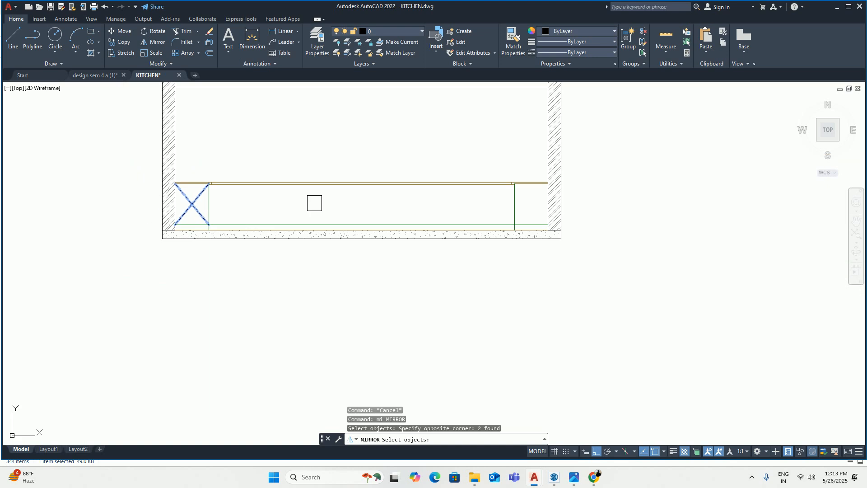
middle_click_drag(313, 201, 217, 206)
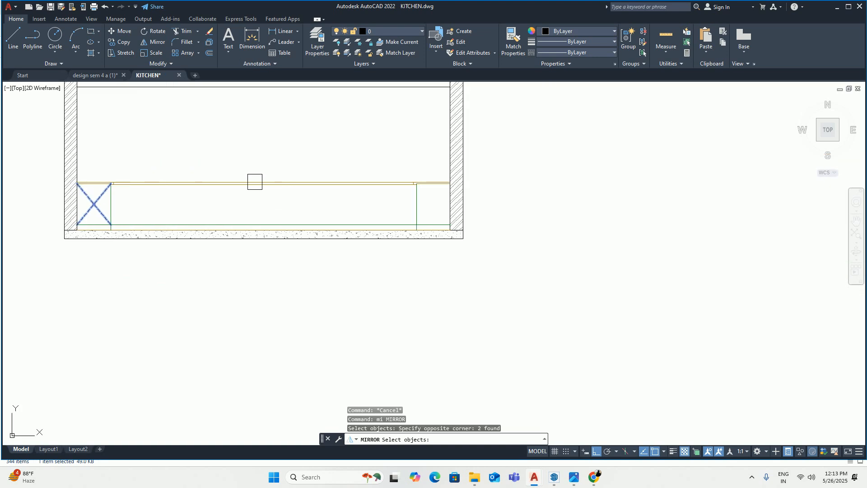
key("Return")
left_click(263, 183)
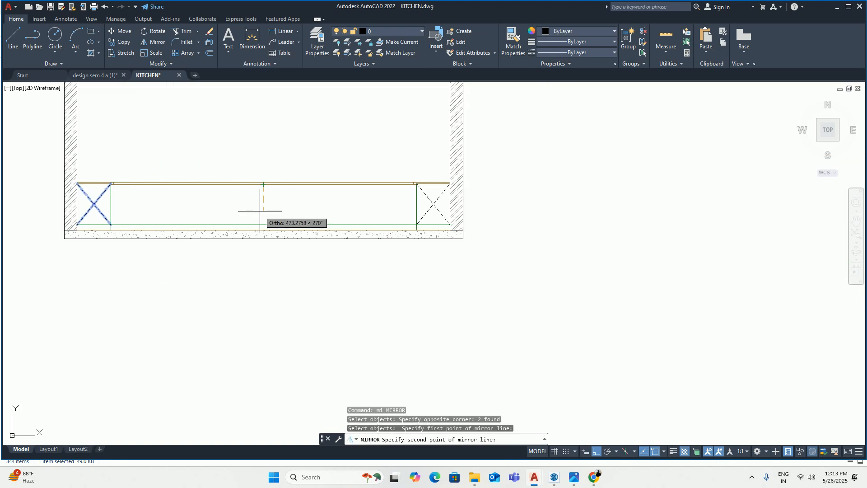
left_click(262, 207)
key("Return")
middle_click_drag(168, 222, 257, 207)
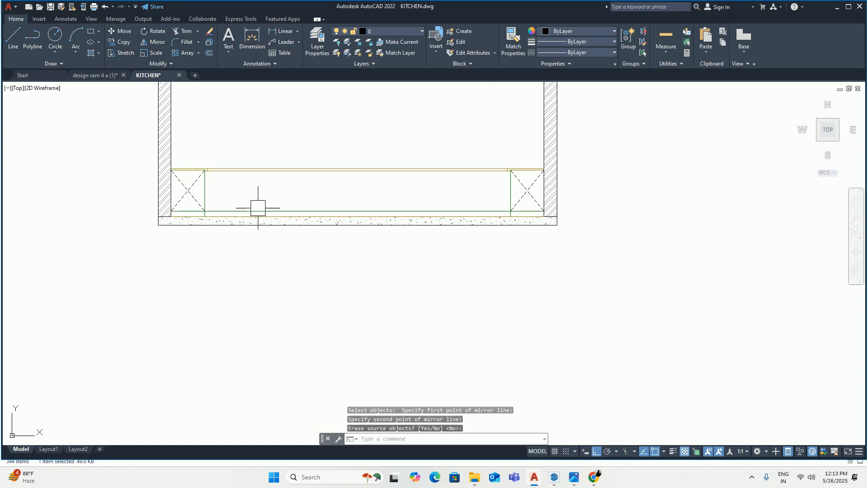
Step: Undo the mirrored copy, the linetype change and the two diagonals in the left side cabinet
key("ctrl+z")
key("ctrl+z")
key("ctrl+z")
key("ctrl+z")
key("ctrl+z")
key("ctrl+z")
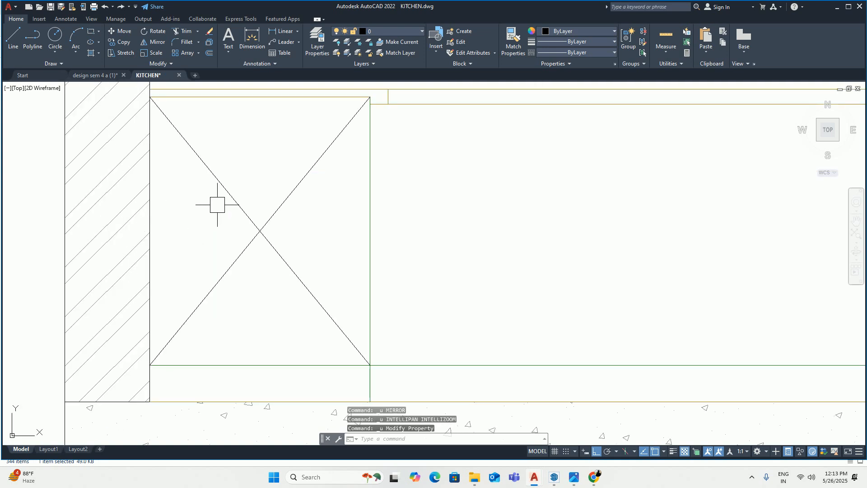
key("Escape")
key("Escape")
Step: Offset the left side cabinet's green vertical line by 20 towards the left wall
type("o")
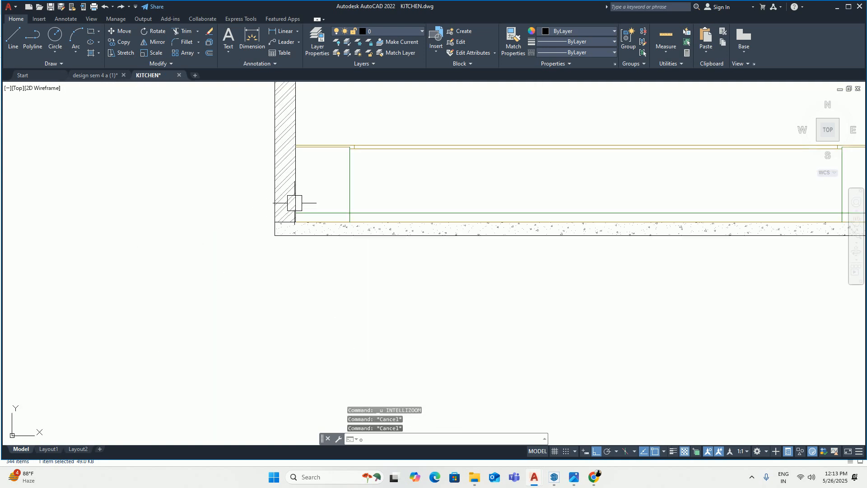
key("Return")
type("20")
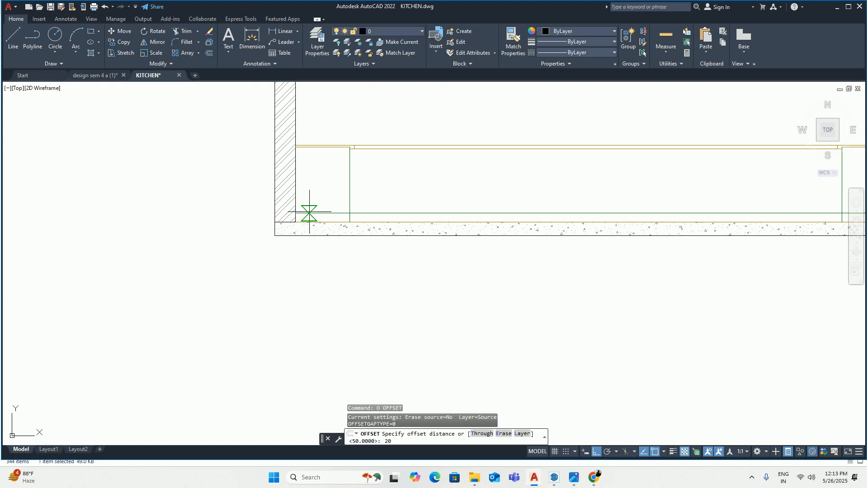
key("Return")
left_click(350, 166)
left_click(300, 165)
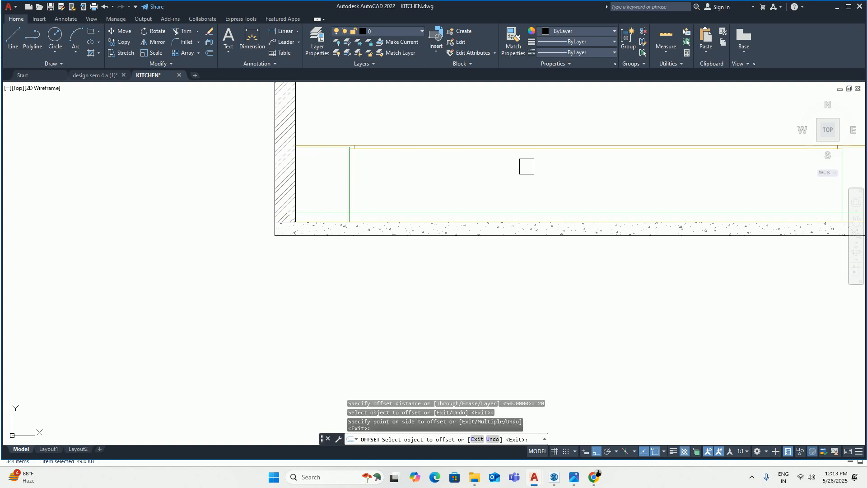
Step: Offset the right side cabinet's green vertical line by 20 towards the right wall
scroll(527, 166, "down", 2)
middle_click_drag(534, 166, 95, 164)
scroll(349, 151, "up", 2)
left_click(259, 176)
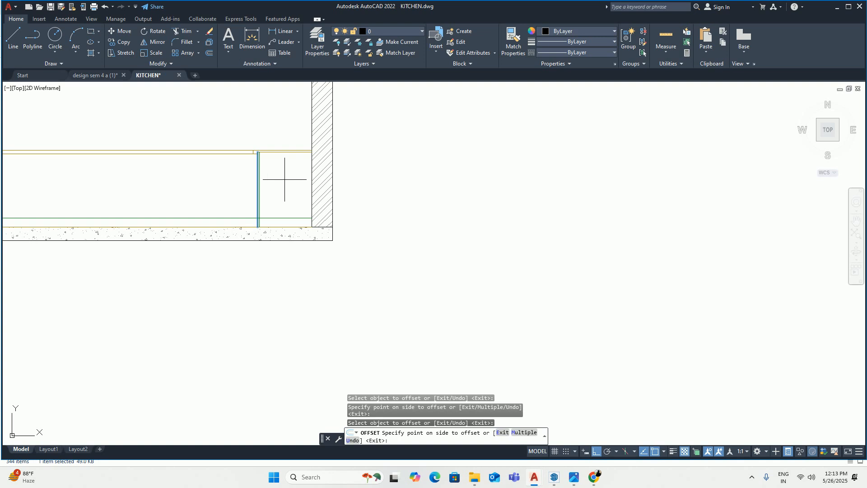
left_click(284, 179)
Step: Trim the right side cabinet's original vertical line below the horizontal skirting line
middle_click_drag(274, 178, 333, 168)
scroll(323, 198, "up", 5)
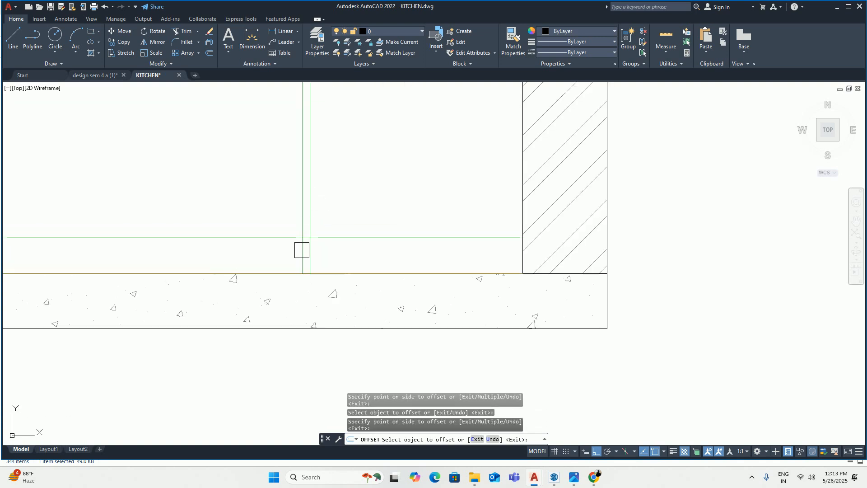
key("Escape")
type("tr")
key("Return")
left_click(298, 258)
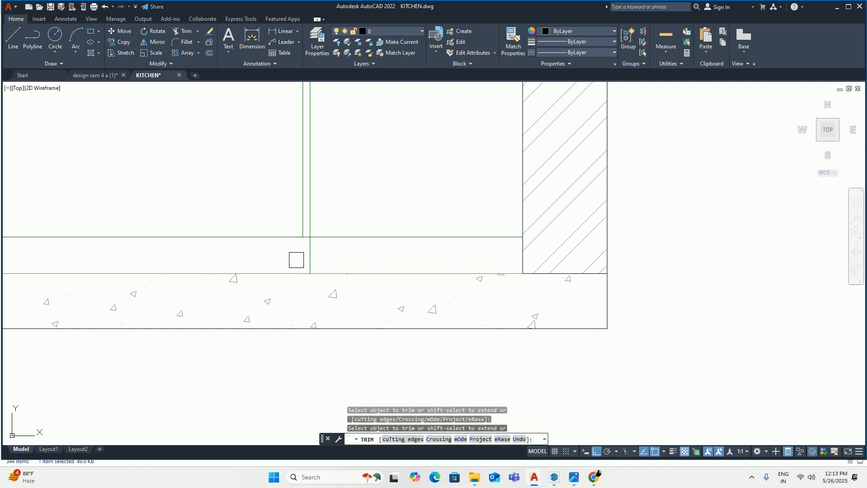
Step: Trim the left side cabinet's original vertical line below the skirting line and its offset copy above that line
scroll(229, 221, "down", 4)
middle_click_drag(228, 220, 452, 170)
scroll(290, 169, "up", 4)
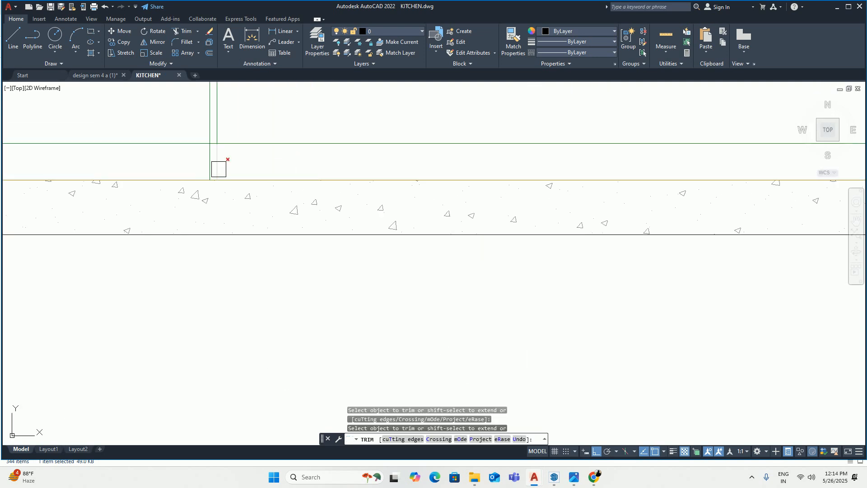
middle_click_drag(218, 165, 242, 193)
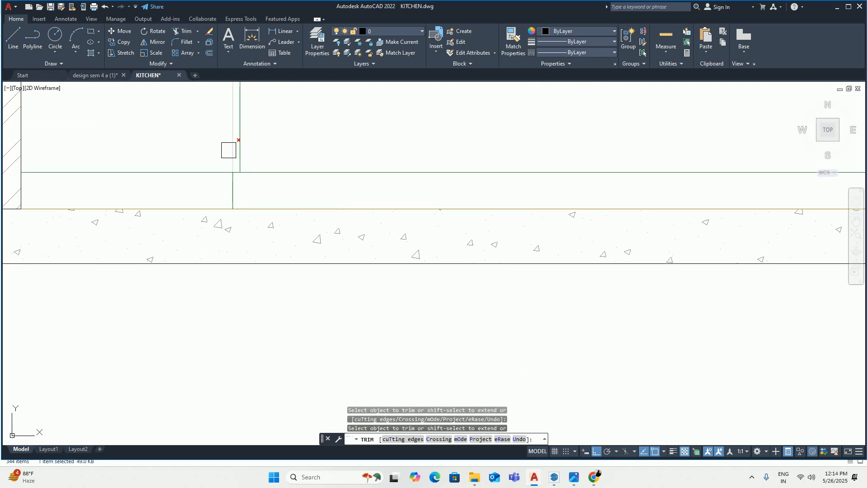
Step: Trim the right side cabinet's offset line above the skirting line, leaving only the recessed skirting edge
scroll(518, 170, "down", 4)
middle_click_drag(519, 171, 318, 156)
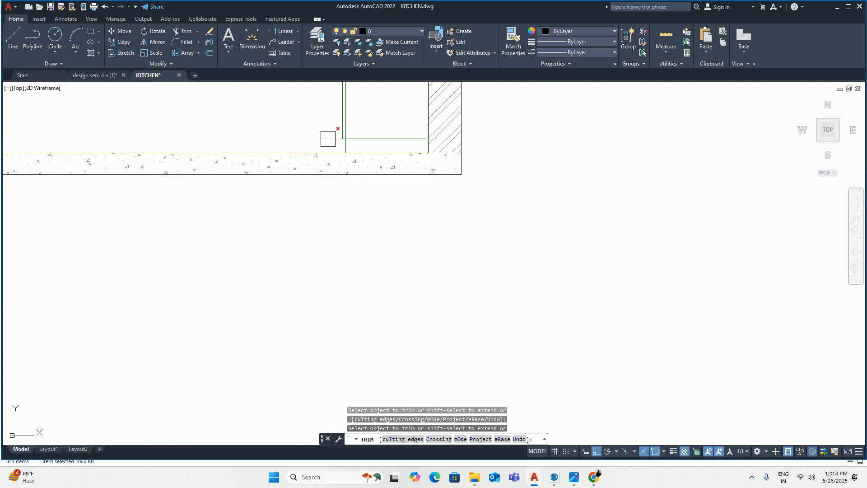
scroll(330, 135, "up", 4)
scroll(344, 122, "down", 4)
middle_click_drag(305, 122, 323, 207)
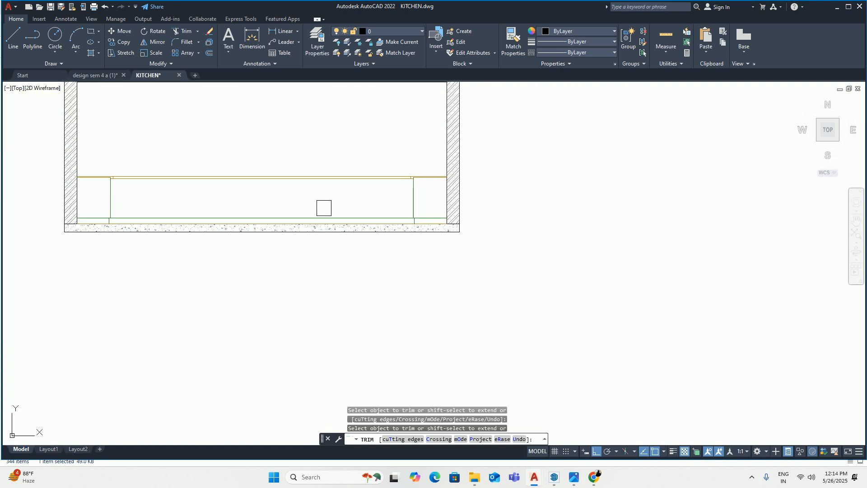
key("Return")
key("Escape")
Step: Draw a diagonal line from the left cabinet's lower corner at the wall to its opposite upper corner
middle_click_drag(97, 192, 201, 174)
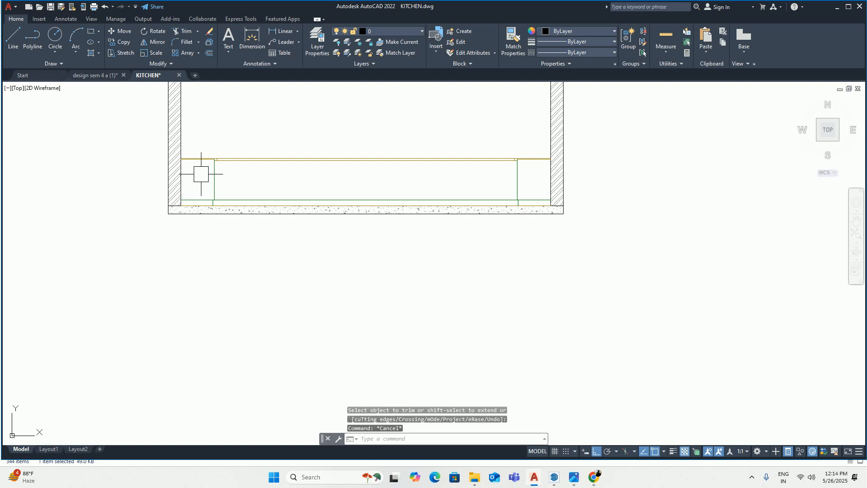
scroll(203, 174, "up", 5)
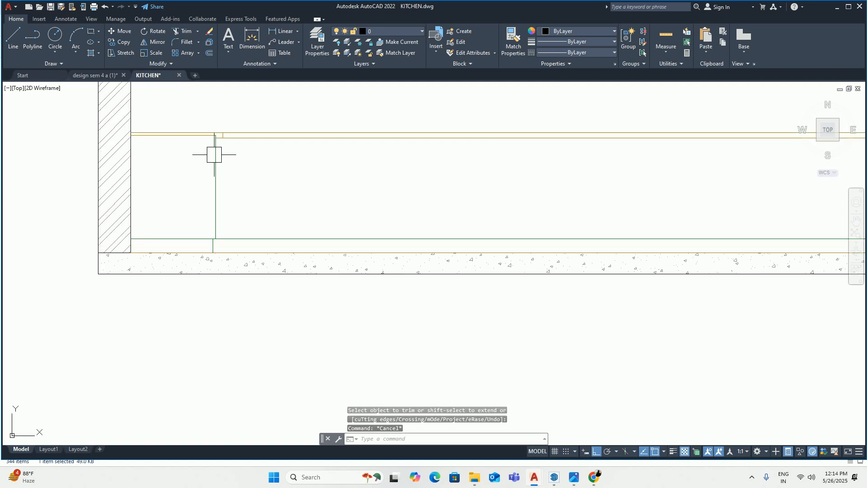
scroll(230, 165, "down", 3)
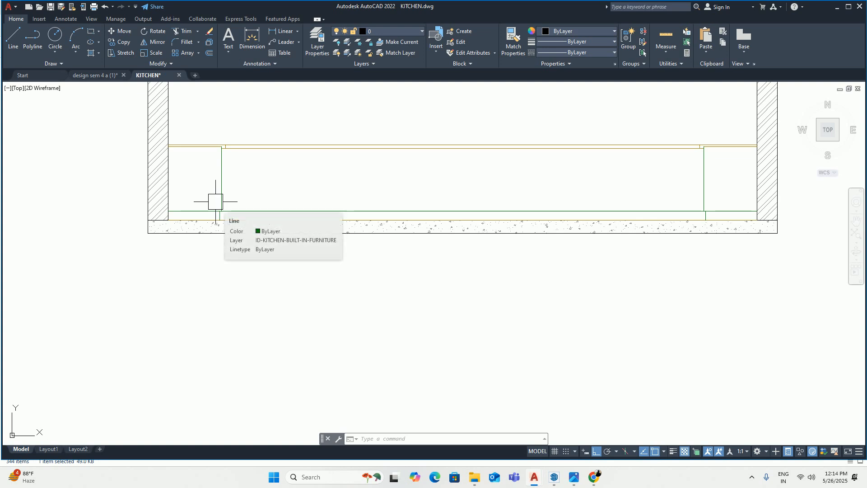
scroll(223, 206, "up", 2)
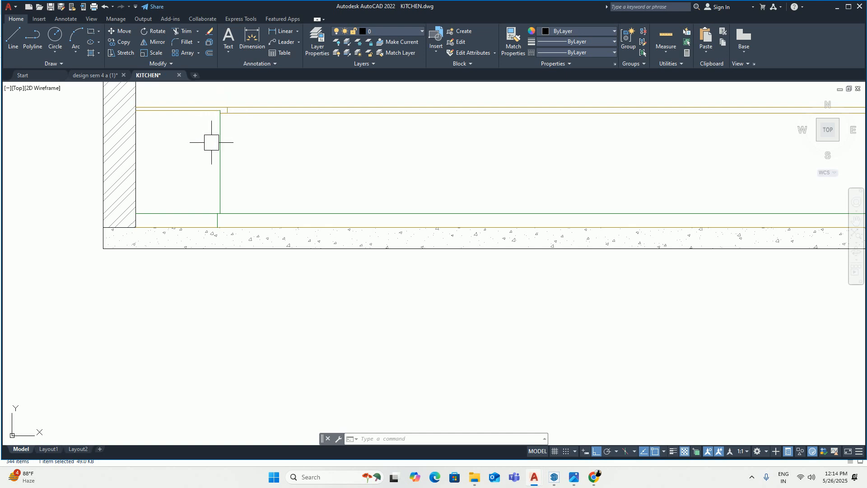
middle_click_drag(211, 142, 291, 137)
key("Return")
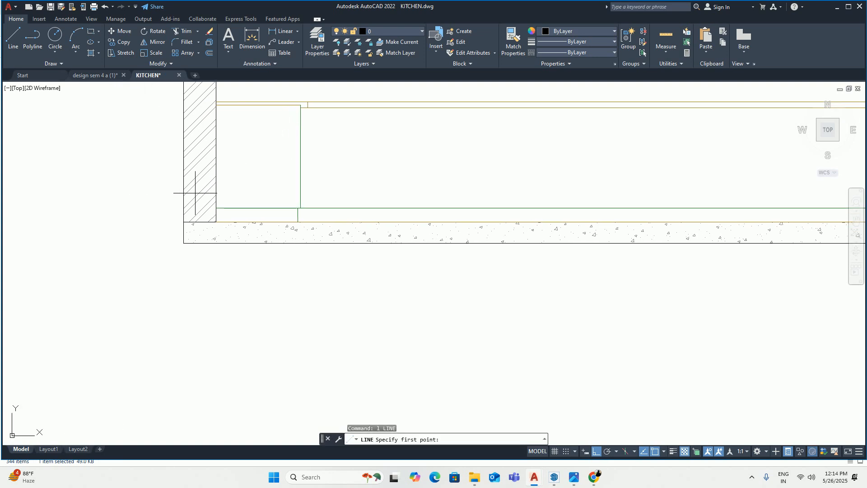
left_click(216, 208)
scroll(300, 104, "up", 4)
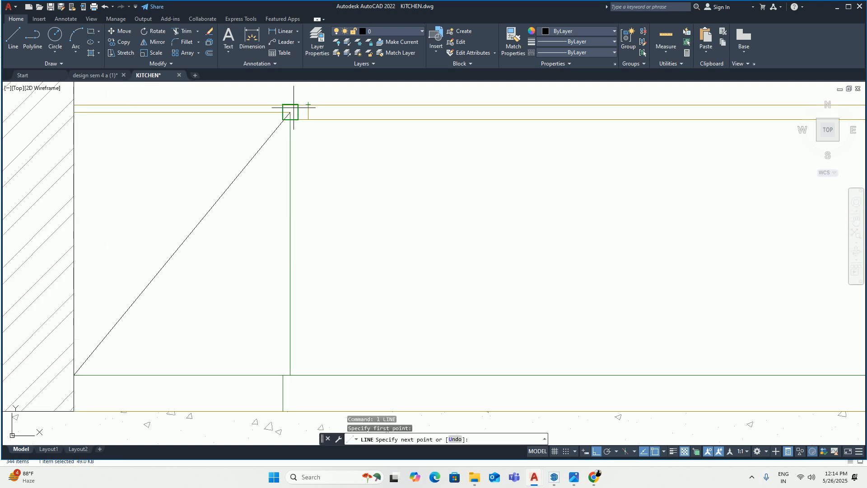
key("Escape")
key("Escape")
Step: Mirror the diagonal about a vertical axis through its midpoint, keeping the original, to form a cross in the left cabinet
type("mi")
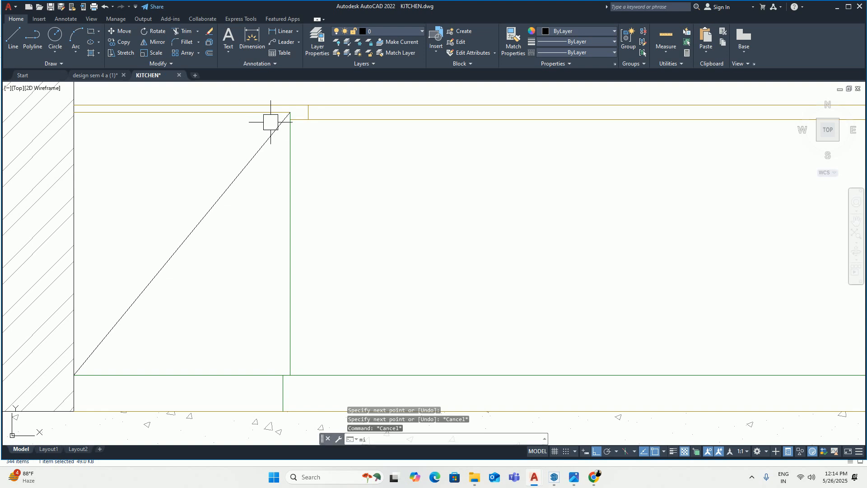
key("space")
left_click(251, 149)
key("space")
scroll(223, 171, "down", 4)
left_click(207, 199)
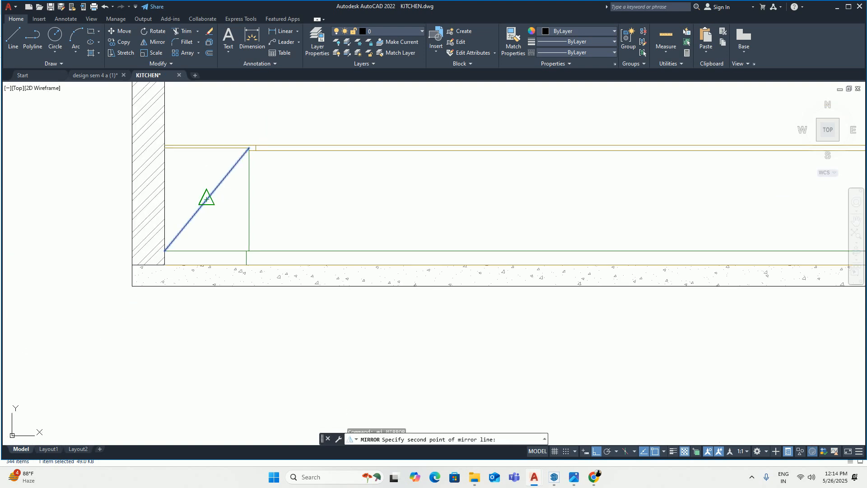
left_click(213, 177)
key("Return")
key("Escape")
key("Escape")
Step: Change both crossed diagonals in the left side cabinet to the HIDDEN linetype
left_click(221, 180)
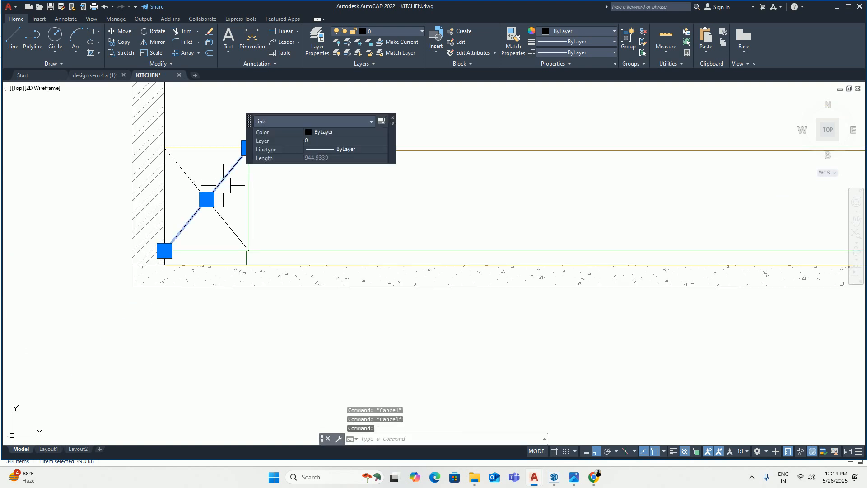
left_click(194, 184)
left_click(294, 145)
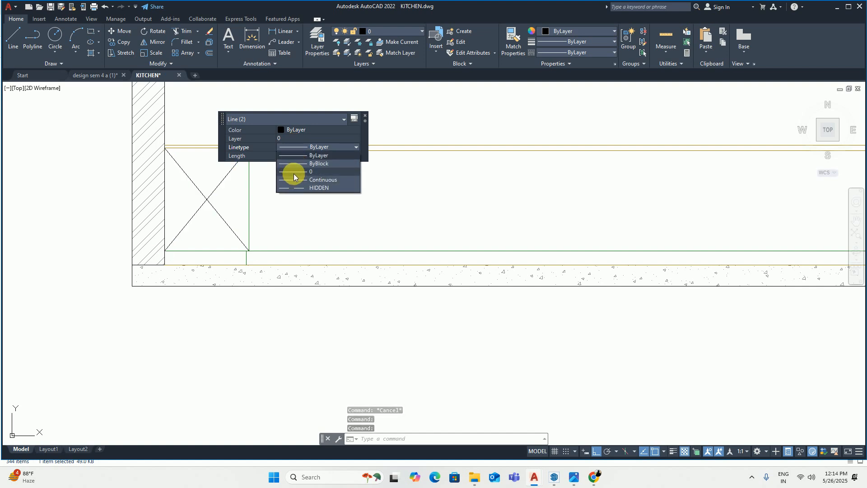
left_click(294, 156)
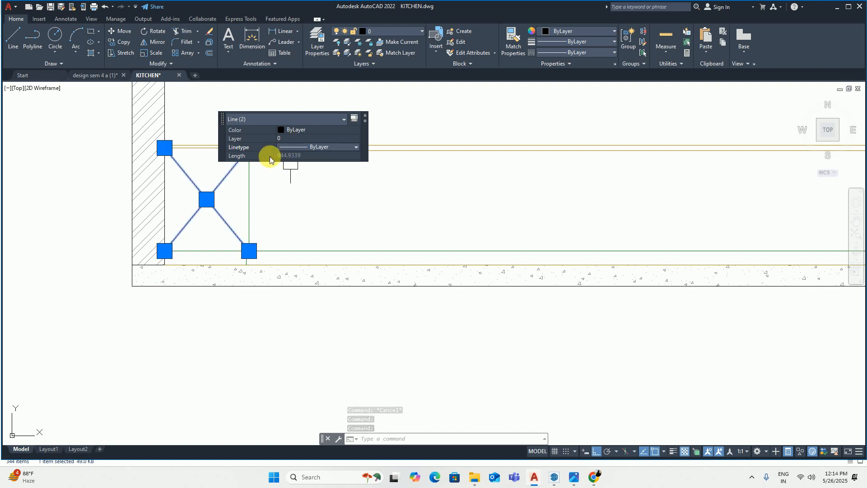
left_click(560, 55)
left_click(548, 98)
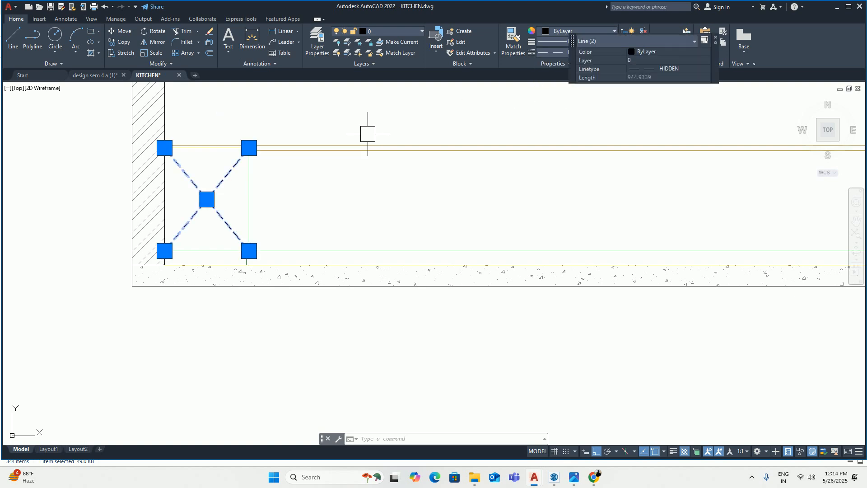
key("Escape")
key("Escape")
key("Escape")
scroll(199, 190, "down", 2)
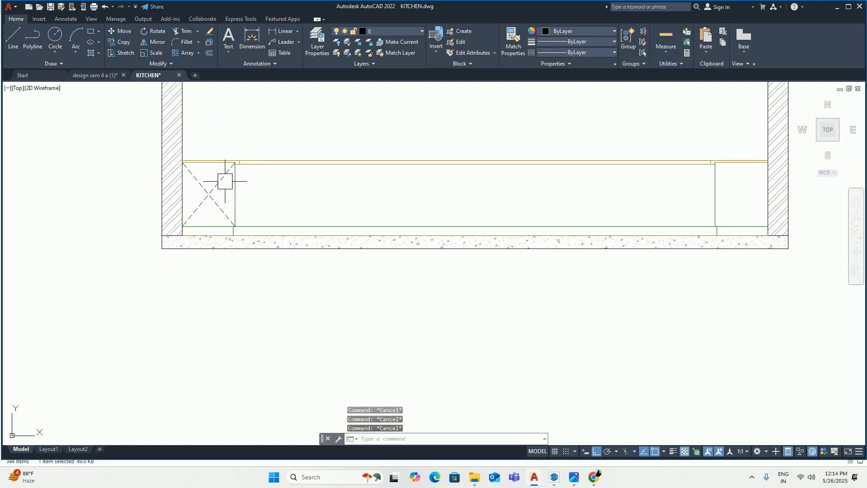
Step: Mirror the left cabinet's dashed cross into the right side cabinet about the elevation's vertical centre line, keeping the original
type("mi")
key("Return")
scroll(218, 188, "up", 4)
left_click(222, 200)
left_click(183, 164)
scroll(183, 164, "down", 4)
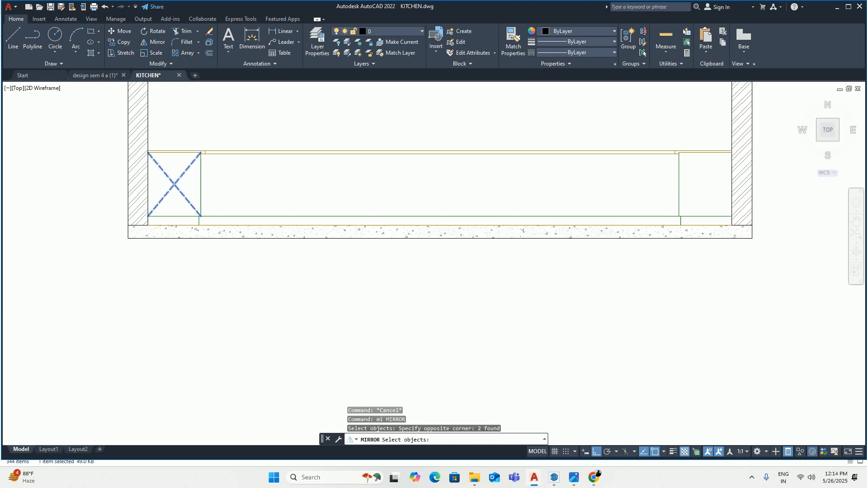
scroll(206, 173, "down", 4)
key("Return")
left_click(262, 168)
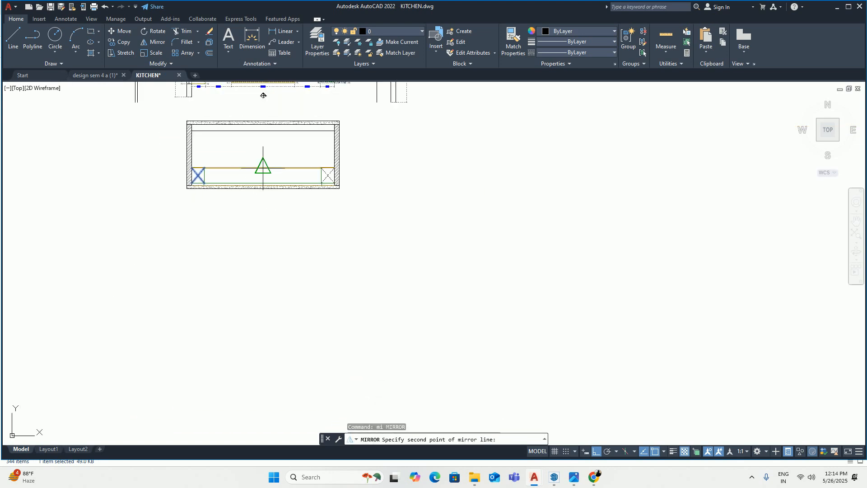
left_click(266, 154)
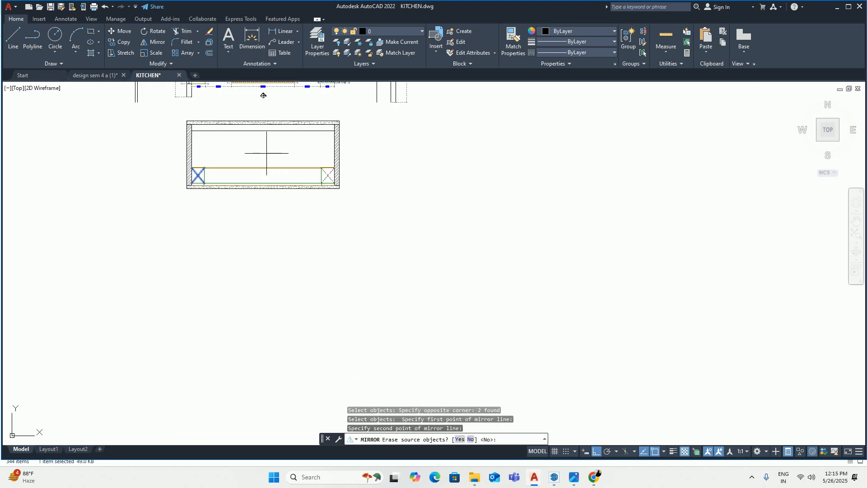
key("Return")
key("Escape")
key("Escape")
scroll(297, 201, "up", 2)
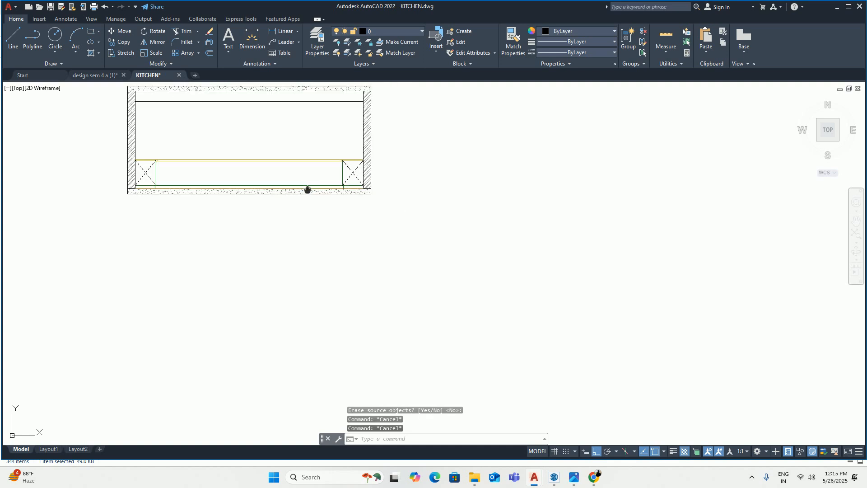
Step: Offset the counter's top line 600 upward to mark the underside of the wall cabinets
mouse_move(308, 189)
middle_mouse_down()
mouse_move(472, 244)
mouse_move(404, 249)
middle_mouse_up()
scroll(464, 246, "down", 2)
key("Return")
type("600")
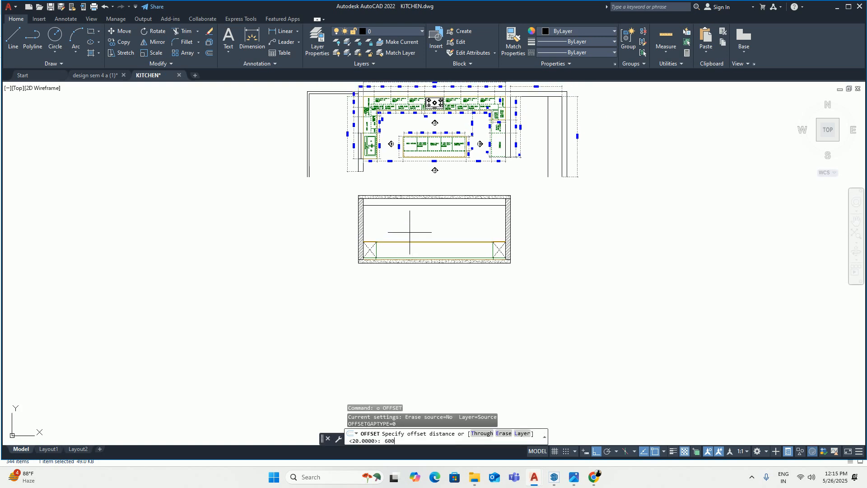
key("Return")
scroll(434, 230, "up", 4)
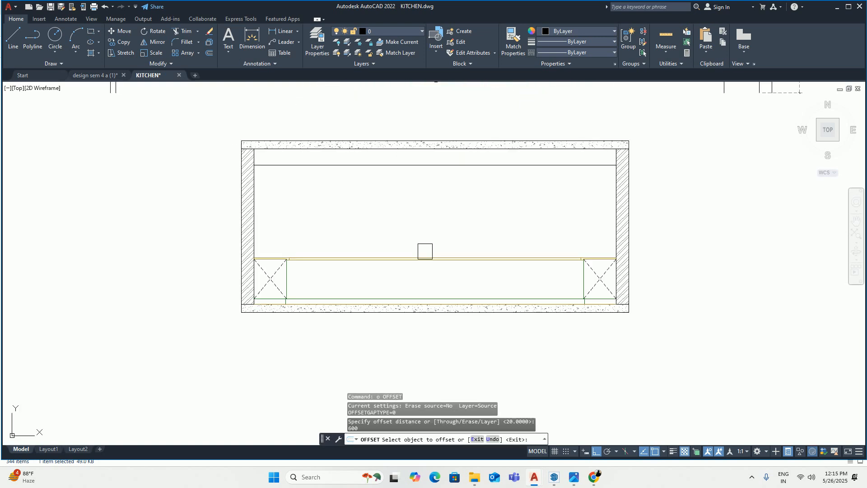
left_click(425, 255)
left_click(420, 222)
key("Escape")
key("Escape")
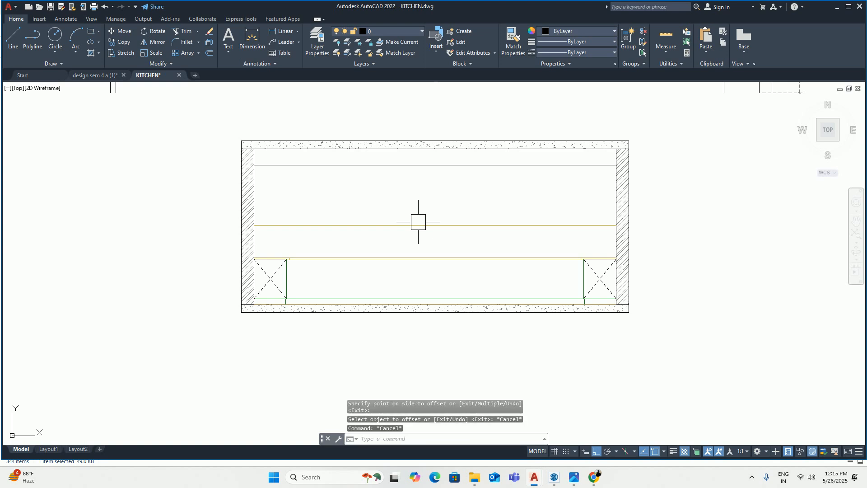
Step: Match the new line above the counter to the properties of the green skirting line
type("ma")
key("Return")
left_click(389, 298)
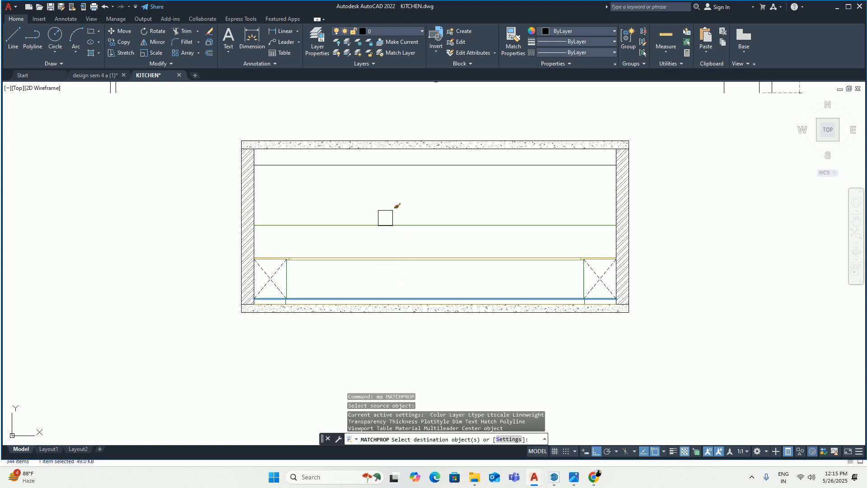
left_click(378, 223)
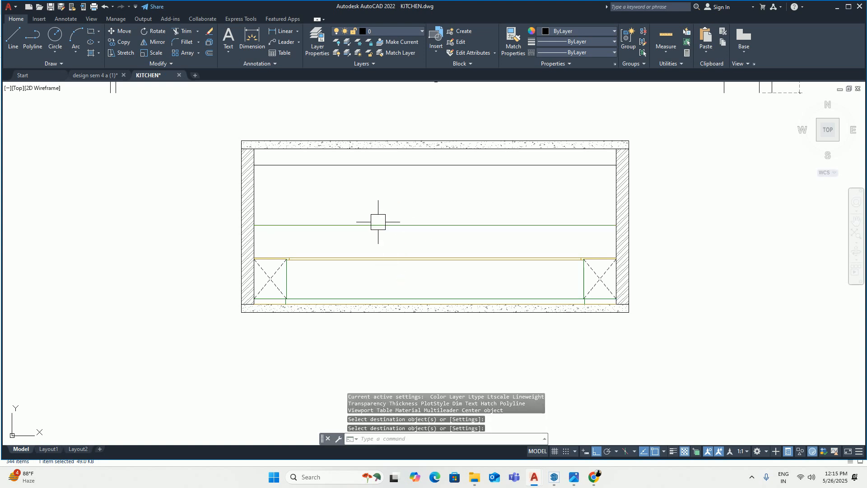
key("Return")
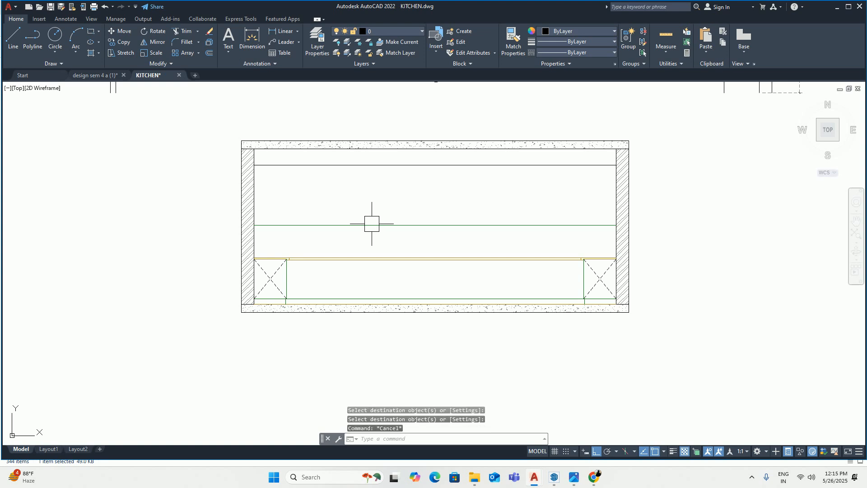
Step: Offset the ceiling line beneath the top slab 50 downward
type("o")
key("Return")
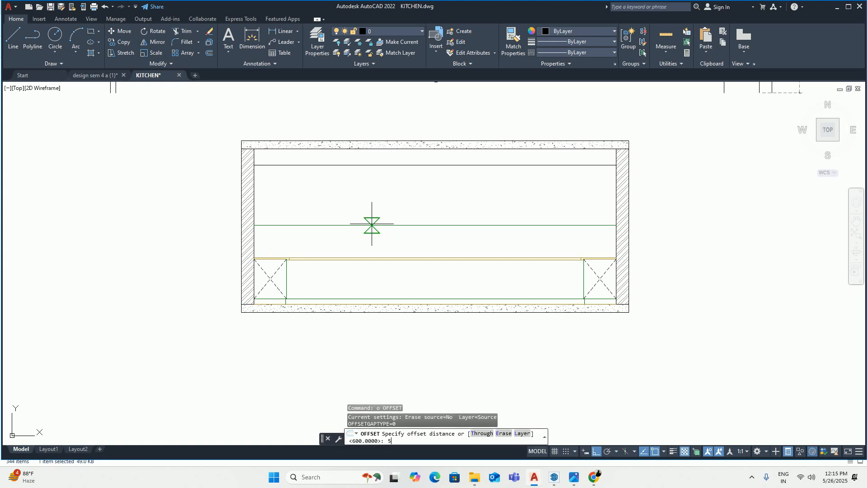
type("50")
key("Return")
left_click(400, 165)
left_click(384, 199)
key("Escape")
key("Escape")
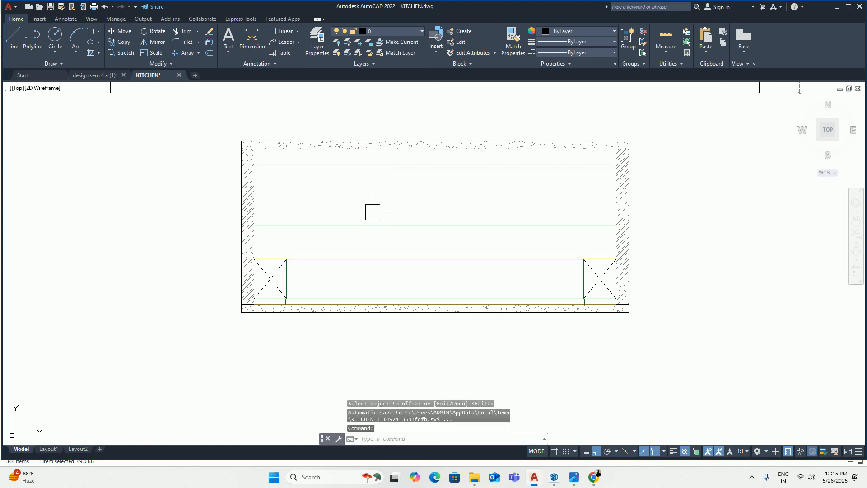
Step: Match the new line below the ceiling line to the properties of the green skirting line
type("ma")
key("Return")
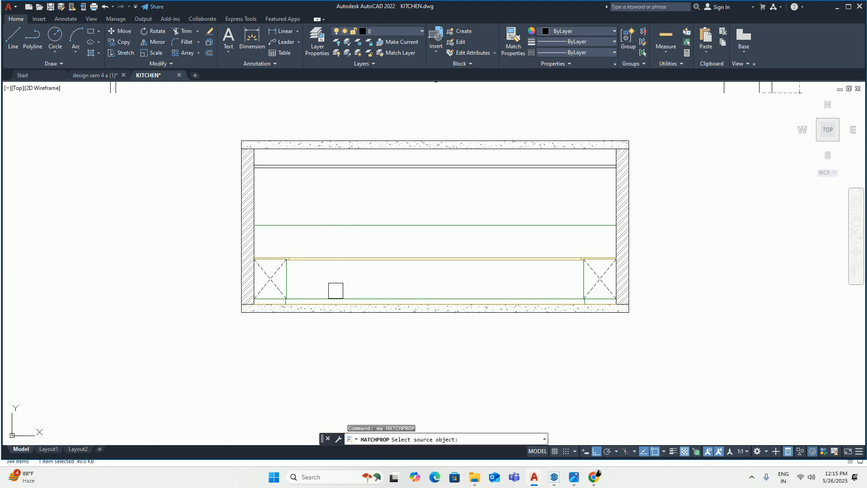
left_click(336, 290)
left_click(335, 294)
left_click(347, 169)
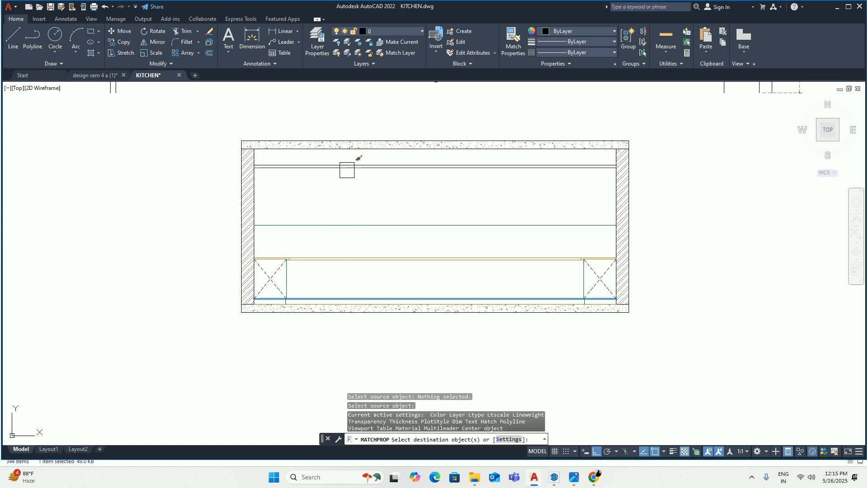
key("Escape")
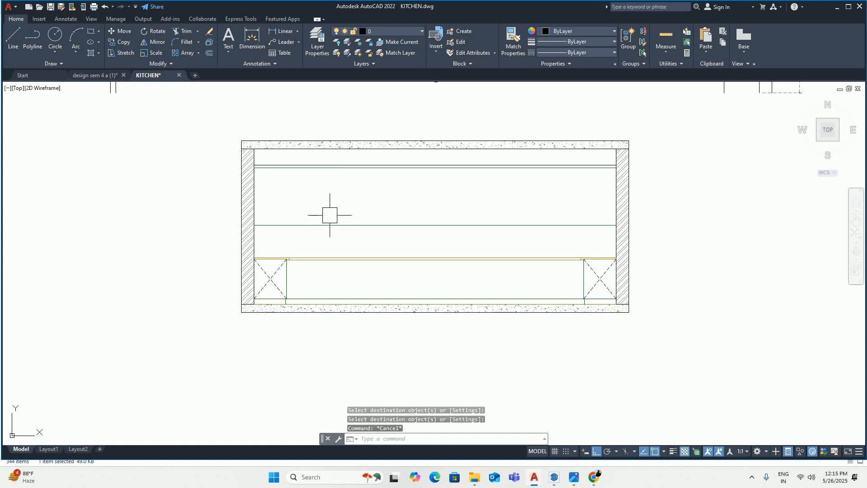
Step: Check the kitchen reference photo in the image viewer and measure the elevation's overall size and ceiling drop in AutoCAD
left_click(575, 476)
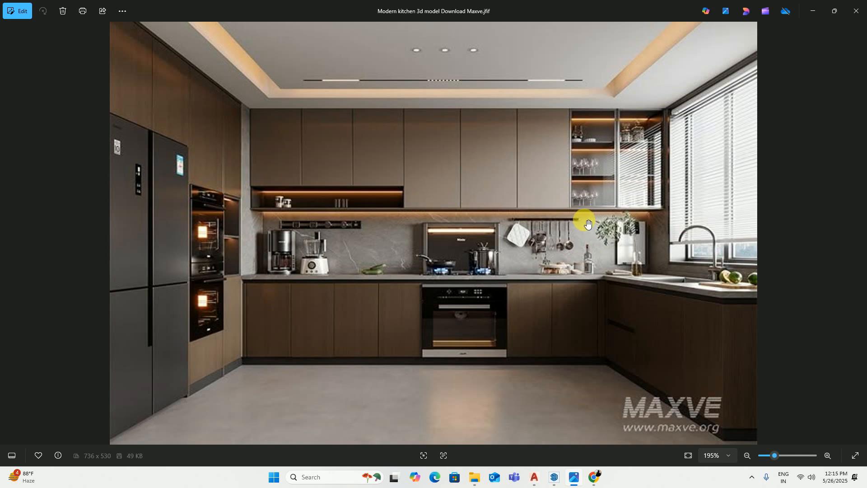
left_click(812, 11)
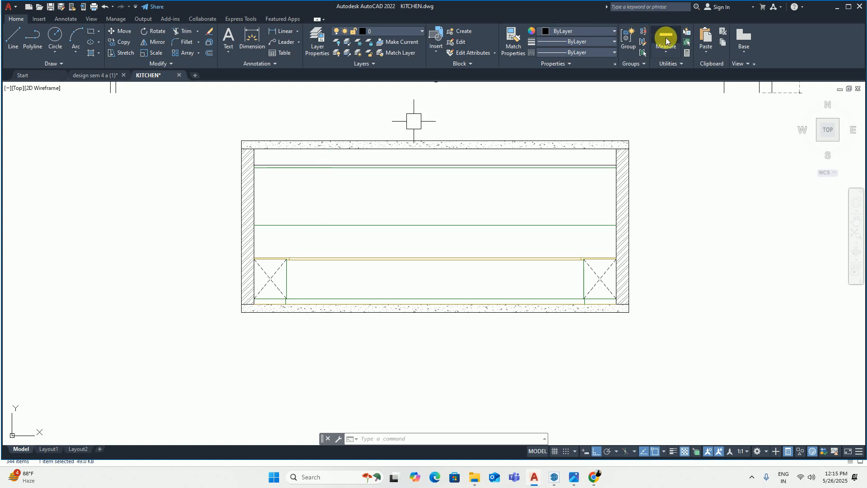
left_click(667, 41)
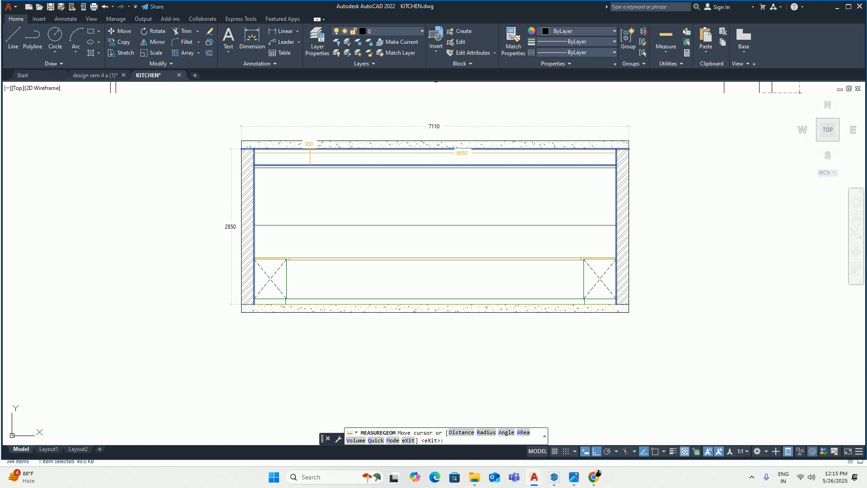
key("Escape")
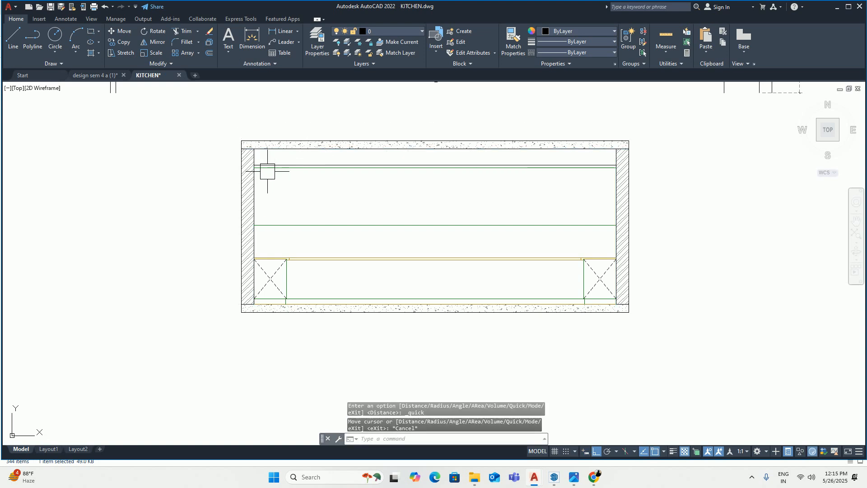
type("dli")
key("Return")
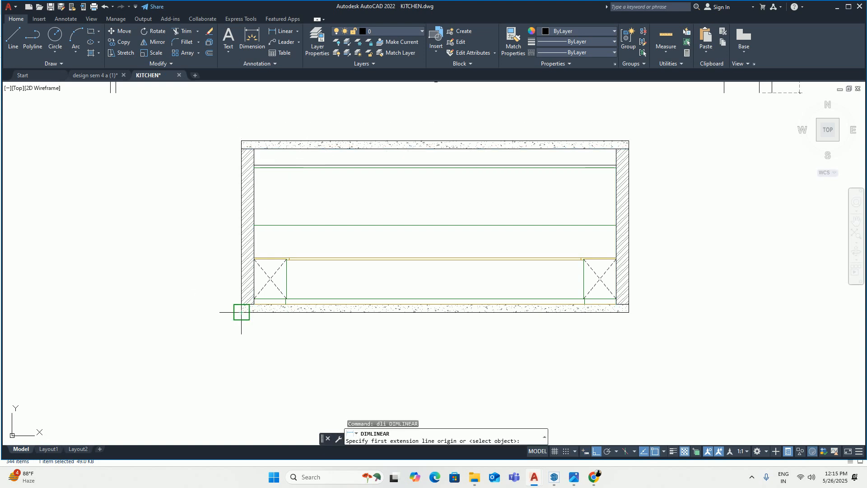
left_click(241, 311)
left_click(253, 168)
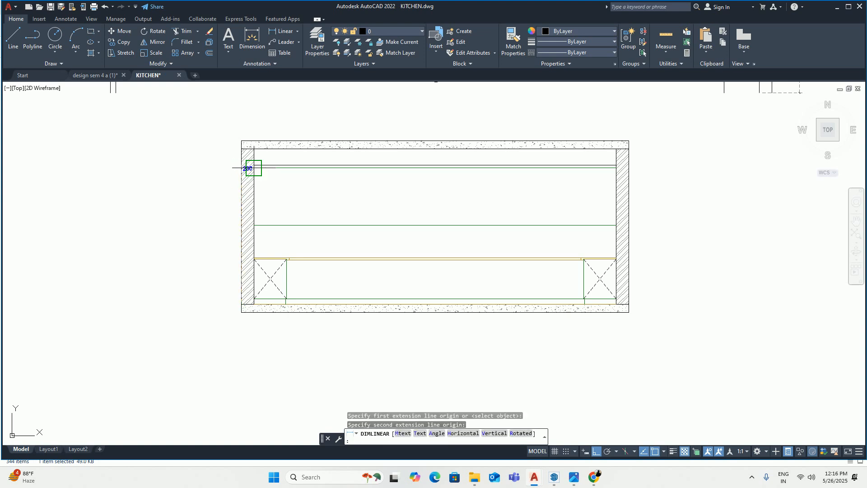
scroll(210, 234, "up", 4)
key("Escape")
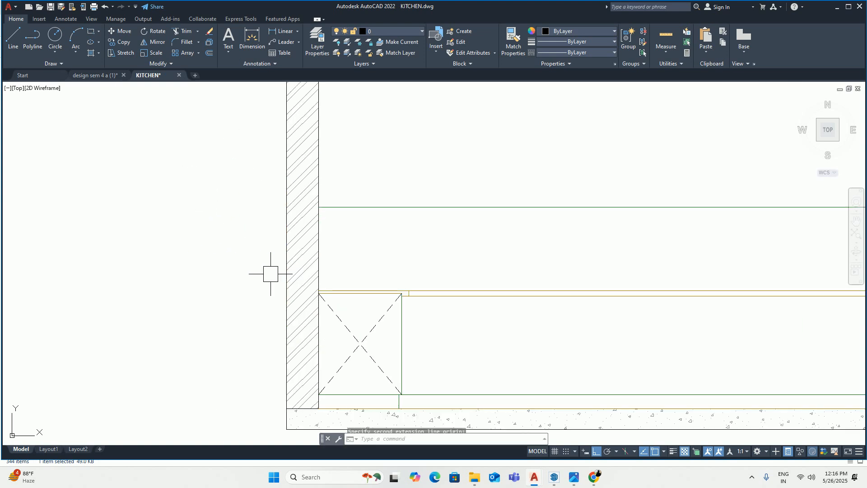
key("Return")
left_click(317, 394)
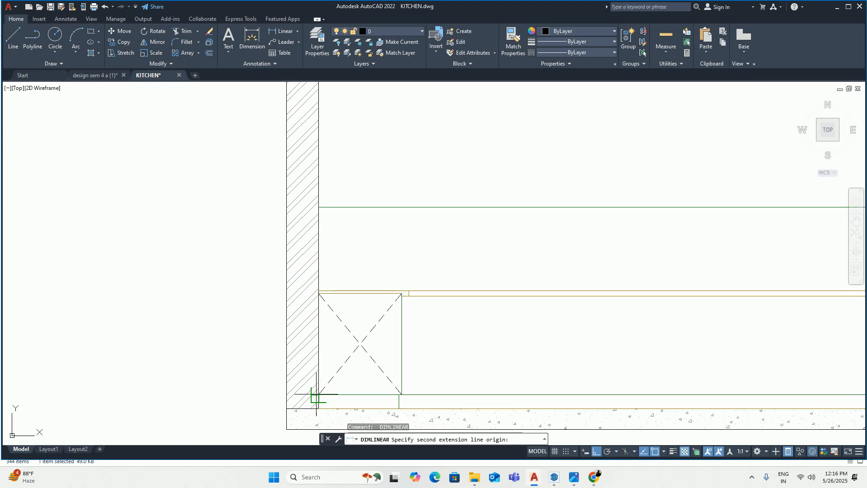
scroll(316, 334, "down", 3)
scroll(316, 253, "up", 3)
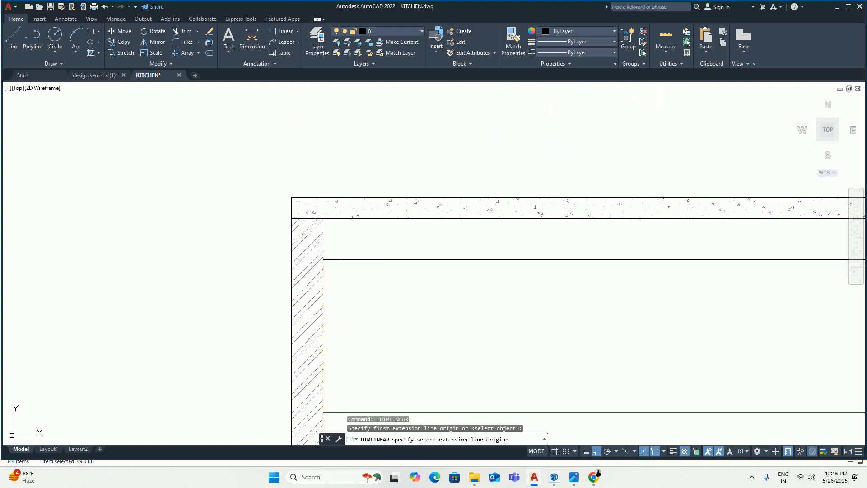
left_click(321, 264)
scroll(253, 304, "down", 2)
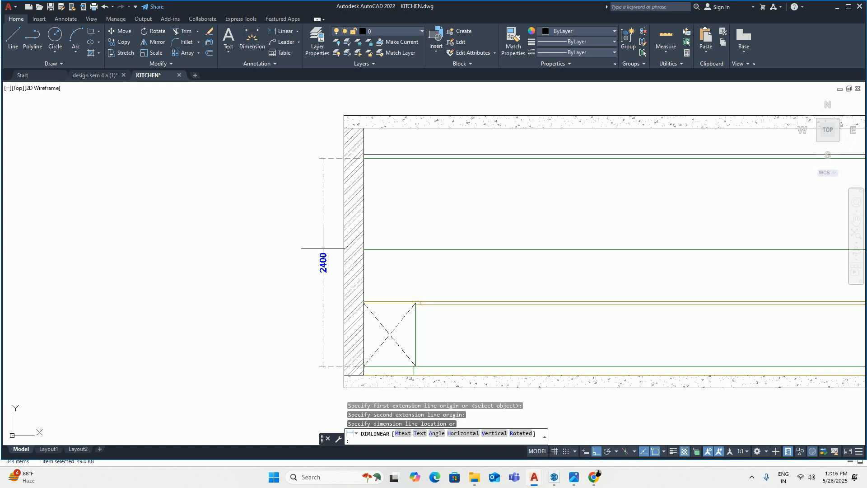
key("Escape")
key("Escape")
key("Escape")
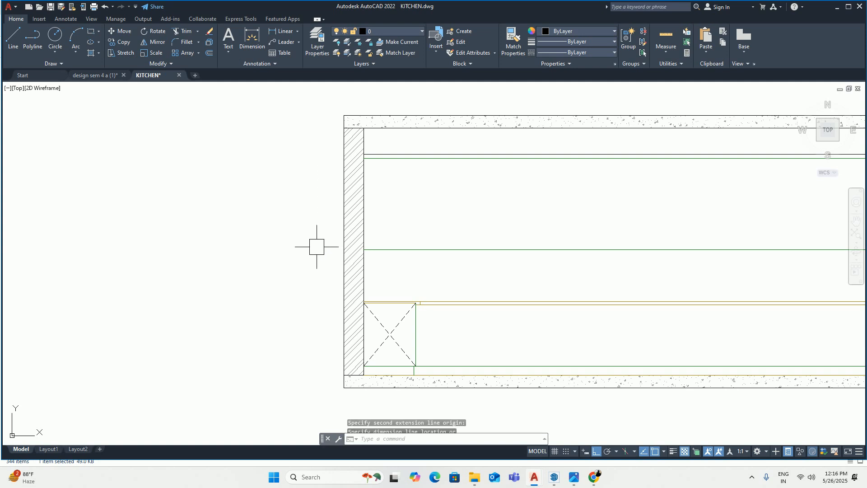
Step: Add a vertical linear dimension for the skirting height outside the left wall, from floor level to the skirting line
scroll(352, 316, "down", 2)
type("dli")
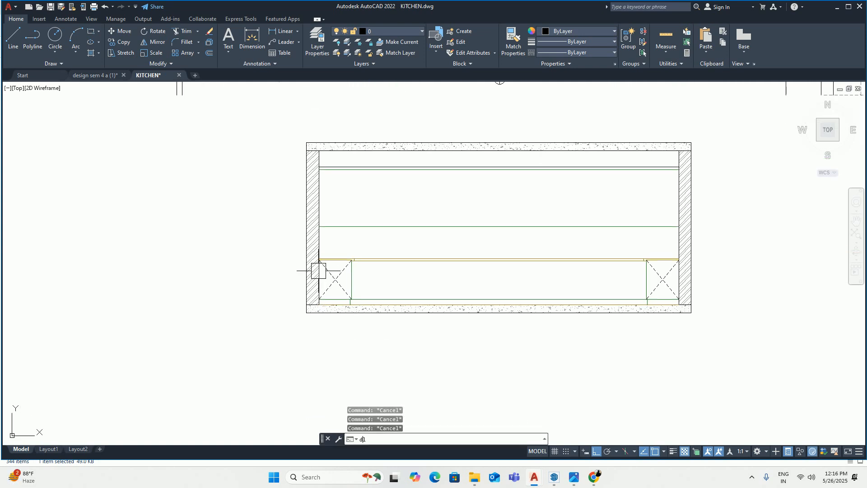
key("Return")
scroll(310, 307, "up", 3)
left_click(323, 290)
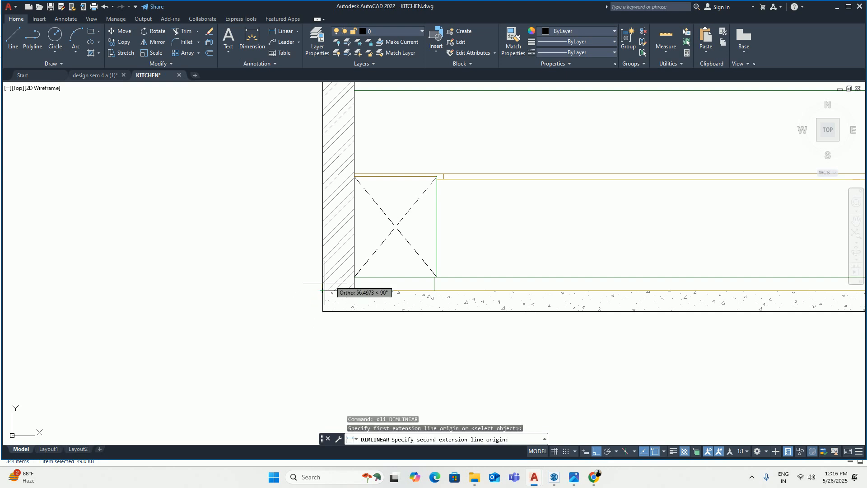
left_click(354, 276)
scroll(298, 282, "up", 2)
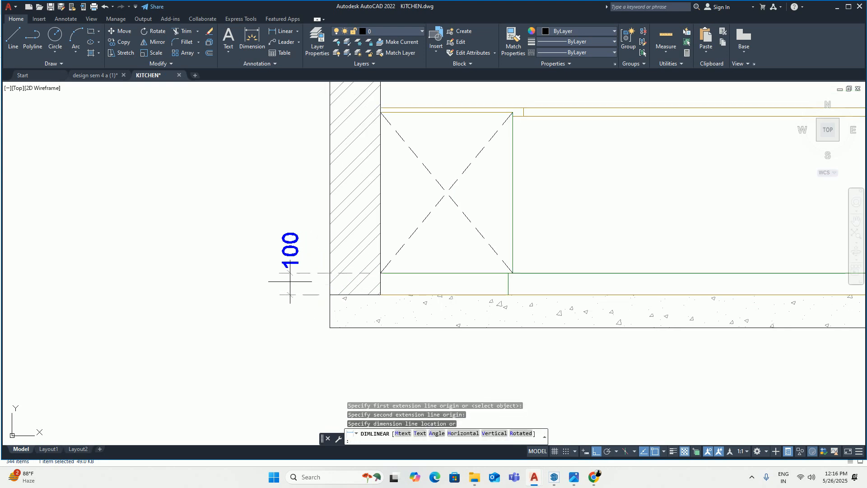
left_click(267, 282)
Step: Move the skirting dimension's text below its dimension line and shift the dimension line closer to the left wall
left_click(268, 247)
left_click(268, 249)
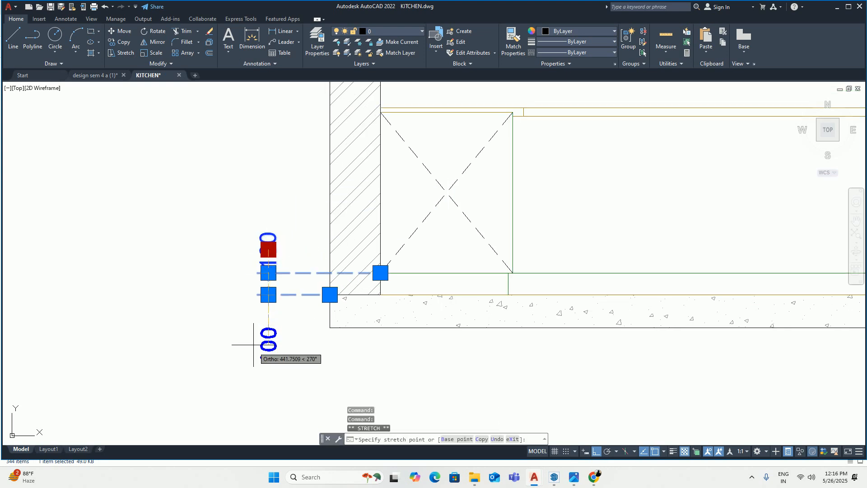
left_click(268, 346)
left_click(267, 252)
left_click(268, 269)
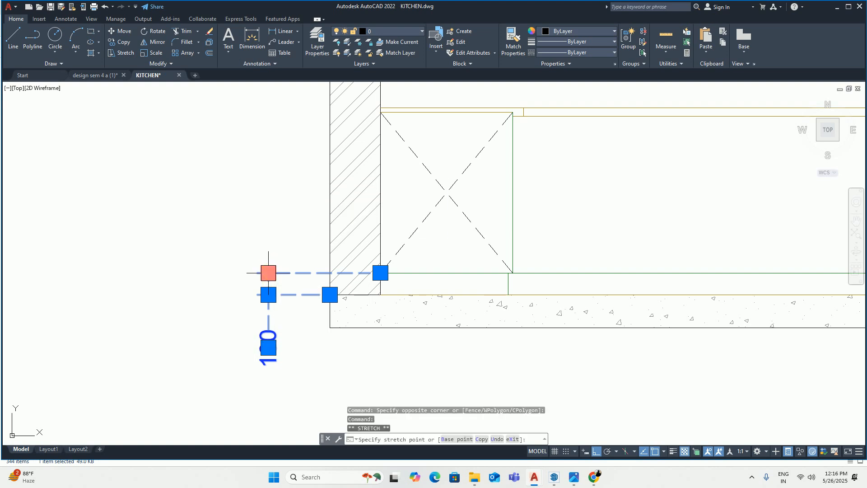
left_click(301, 273)
key("Escape")
key("Escape")
key("Escape")
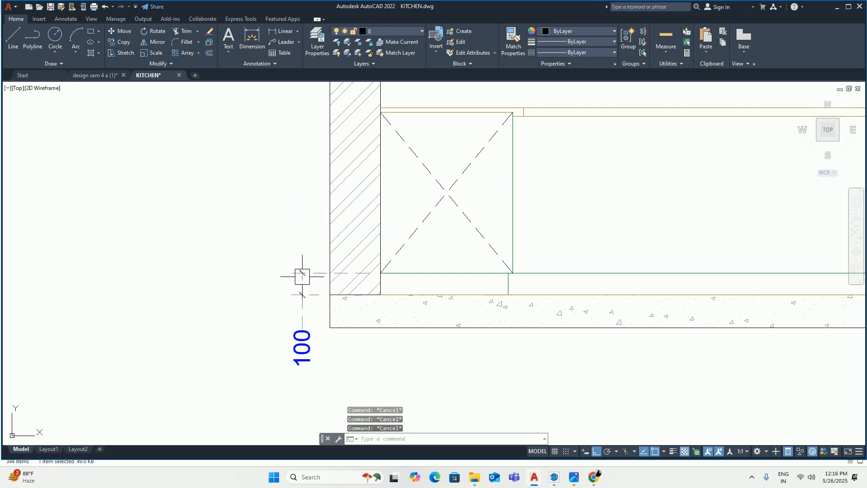
Step: Add a vertical linear dimension outside the left wall from floor level to the top of the counter
type("dli")
key("Return")
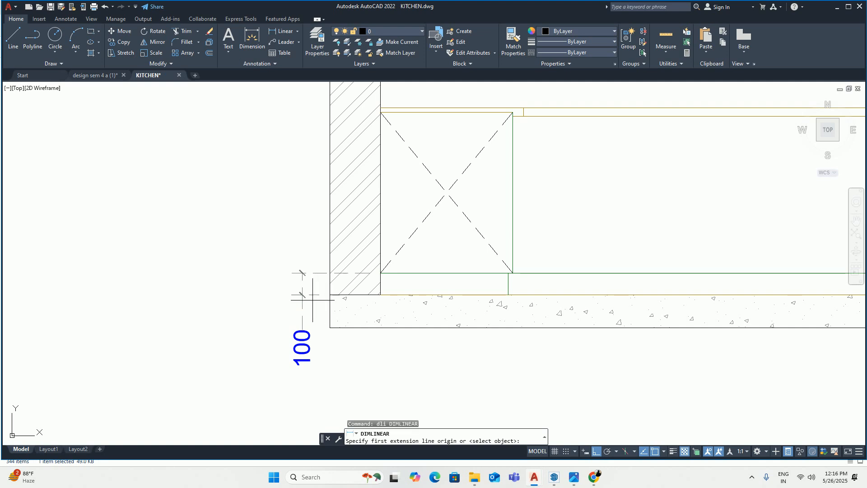
left_click(292, 294)
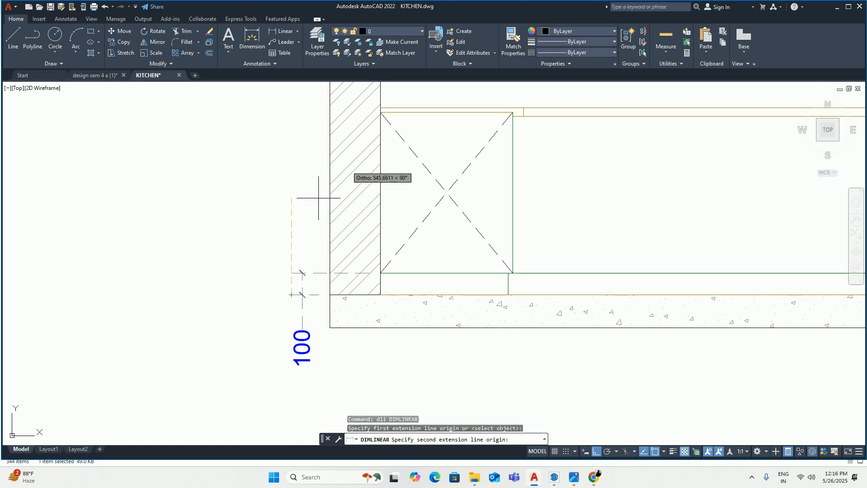
left_click(381, 109)
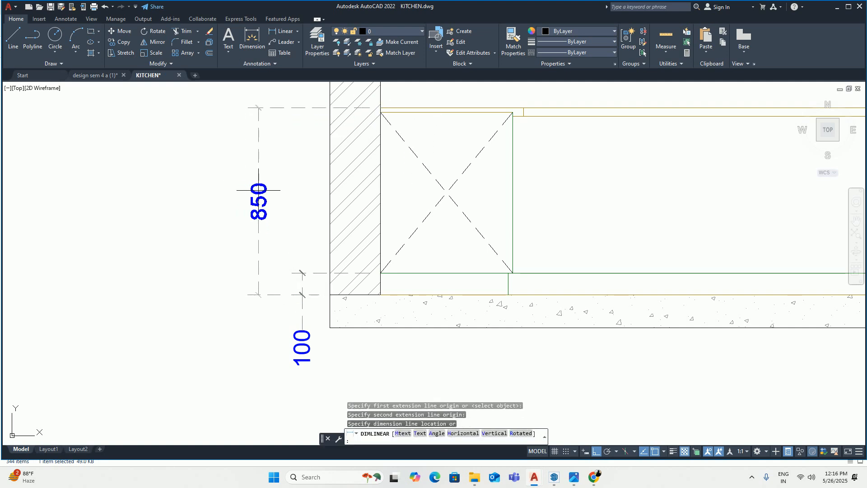
left_click(262, 191)
scroll(257, 291, "down", 2)
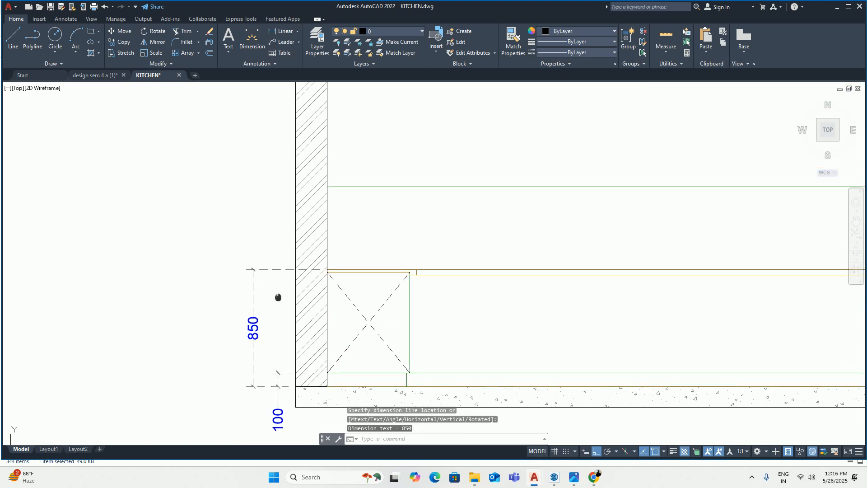
Step: Continue the counter-height dimension upward to the green wall-cabinet bottom line and the green line just below the ceiling line
key("Escape")
type("dco")
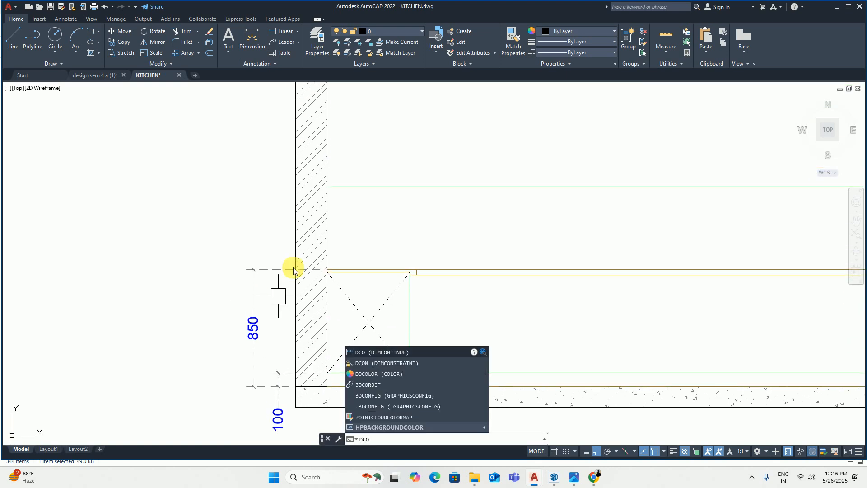
key("Return")
left_click(336, 187)
left_click(327, 186)
mouse_move(326, 187)
middle_mouse_down()
mouse_move(310, 224)
mouse_move(312, 281)
middle_mouse_up()
left_click(310, 132)
key("Escape")
key("Escape")
scroll(277, 174, "down", 3)
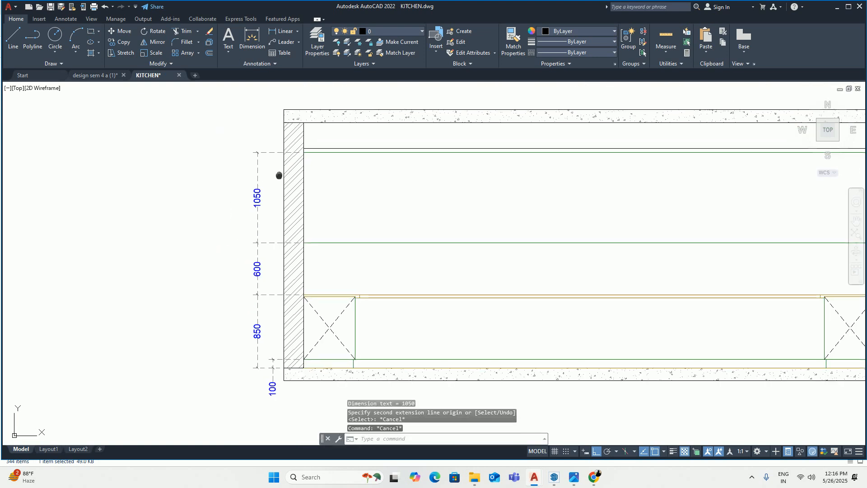
key("Escape")
type("dli")
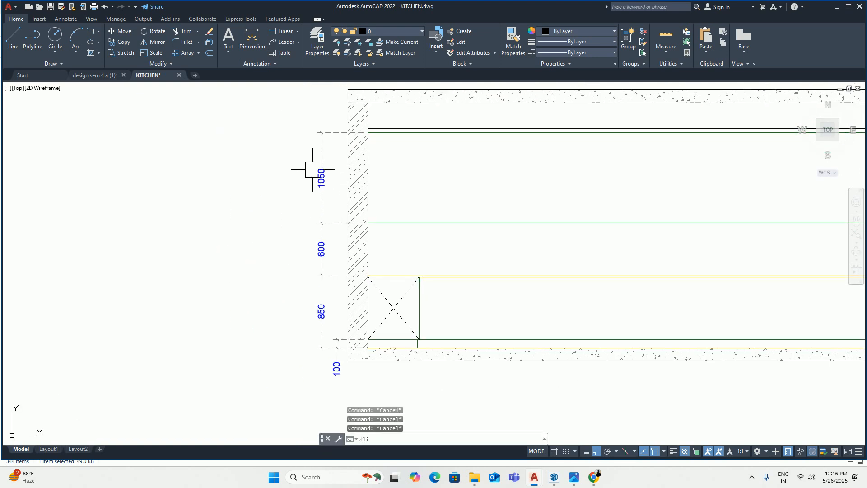
key("Return")
left_click(316, 132)
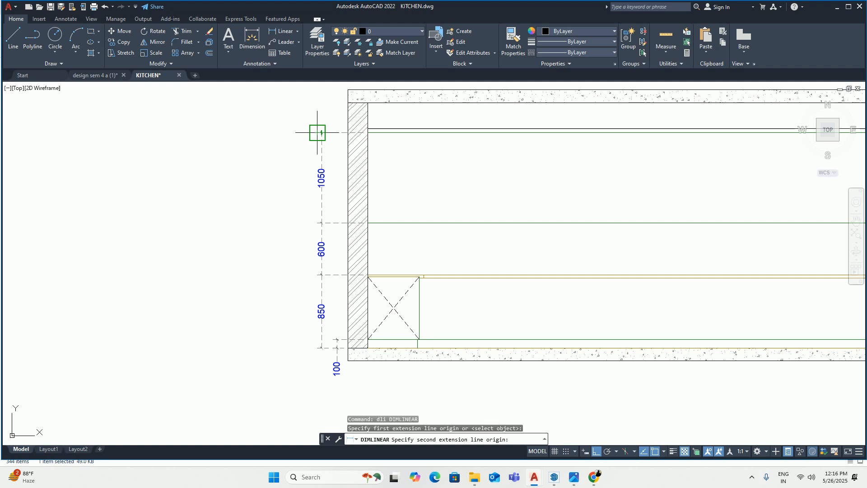
scroll(310, 346, "up", 2)
left_click(328, 349)
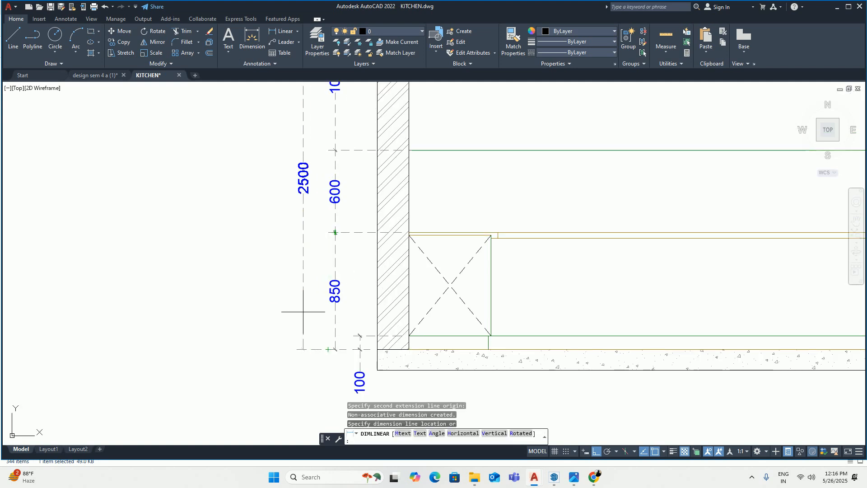
key("Escape")
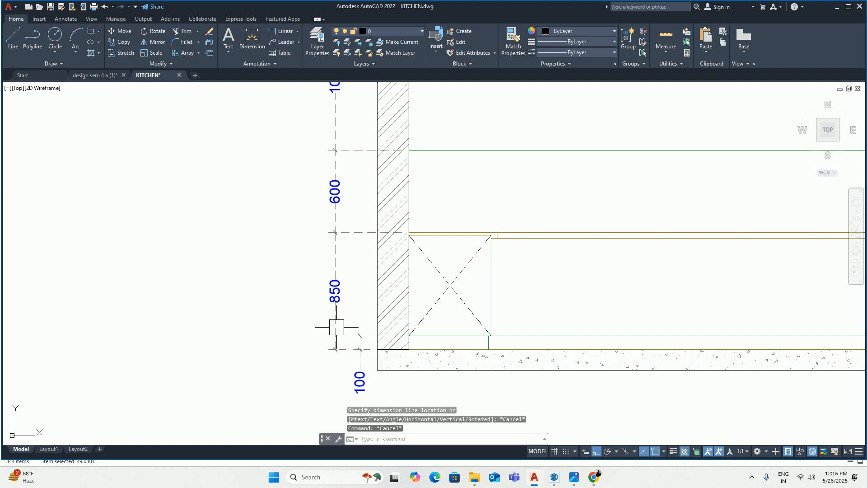
left_click(348, 334)
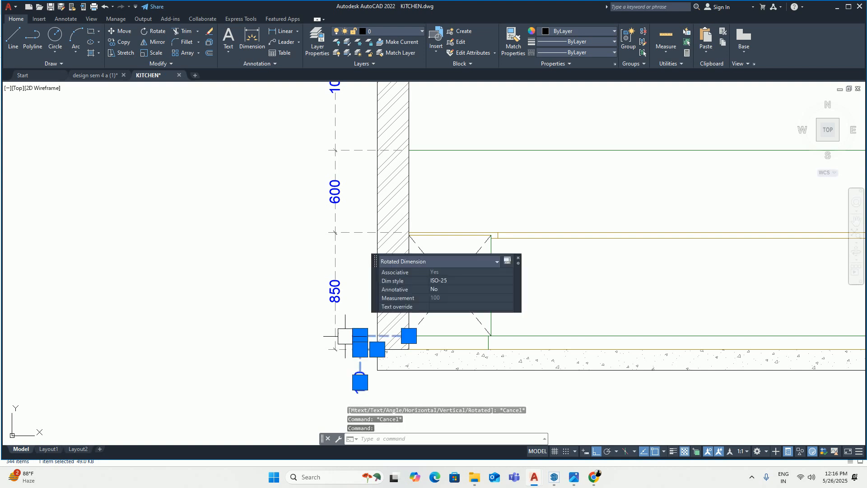
left_click(345, 335)
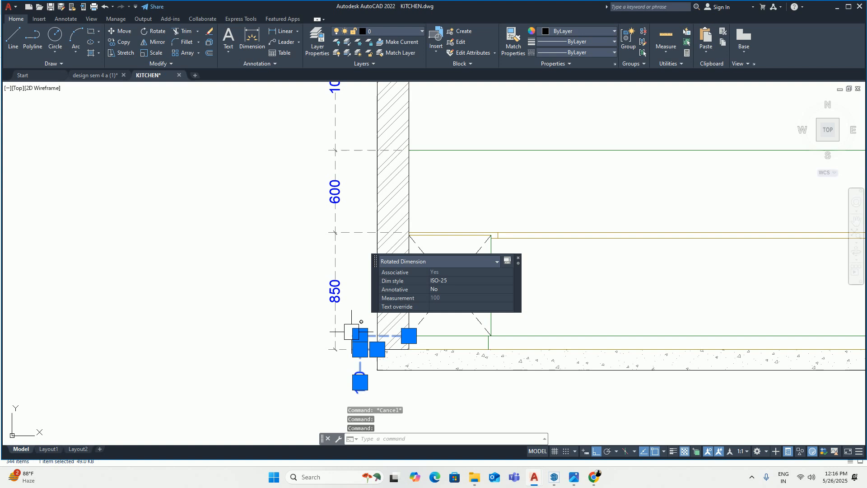
key("Escape")
Step: Add a vertical linear dimension from the skirting line to the upper green line, placed outside the existing chain of heights
type("d")
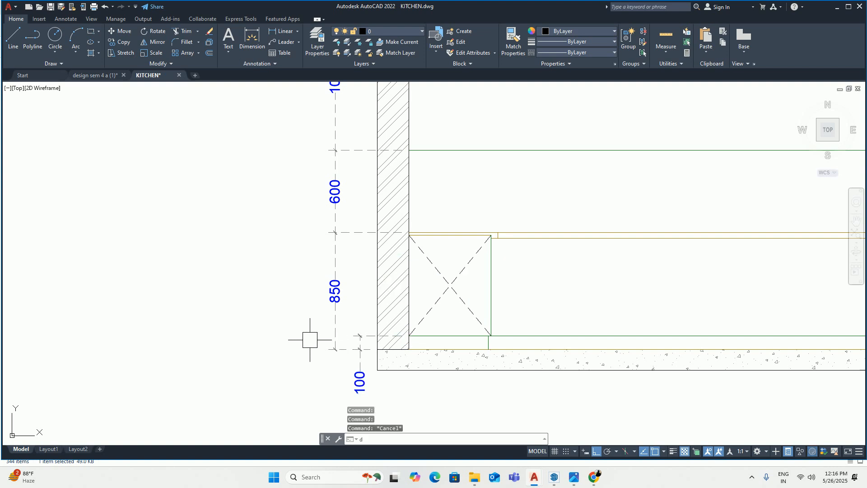
type("li")
key("Return")
left_click(354, 333)
scroll(366, 236, "down", 4)
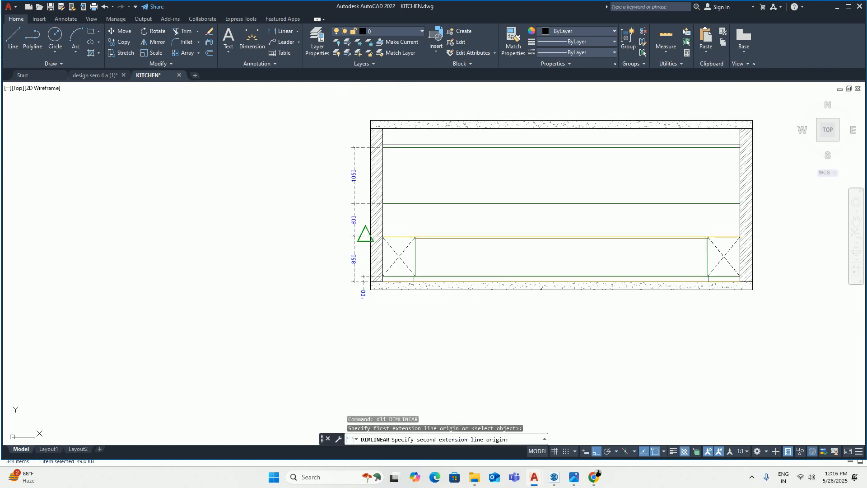
middle_click_drag(369, 195, 357, 279)
left_click(358, 230)
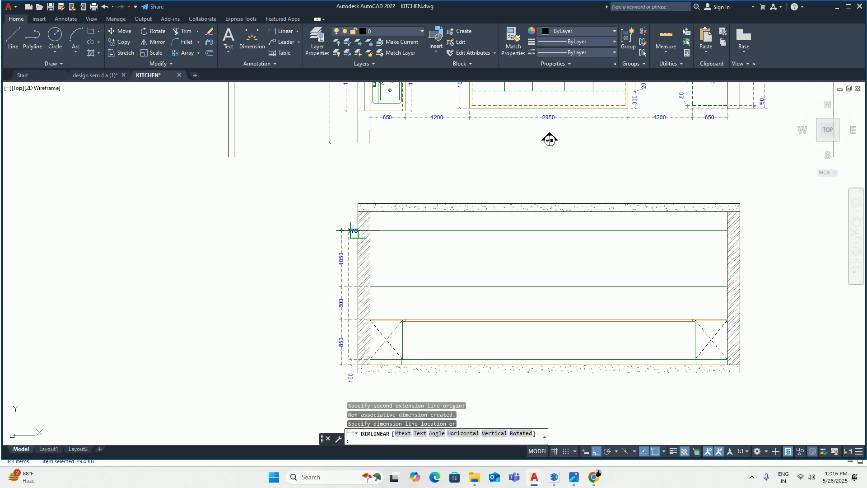
scroll(341, 264, "up", 5)
left_click(329, 280)
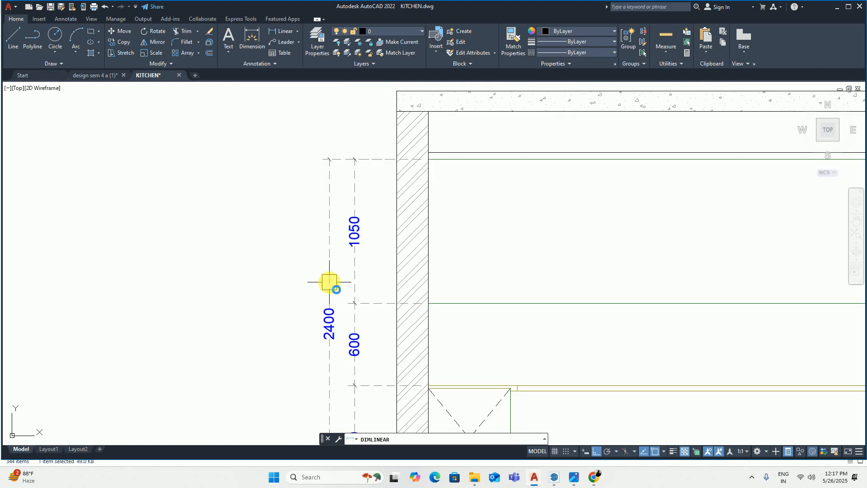
key("Escape")
scroll(334, 264, "down", 5)
scroll(334, 264, "up", 4)
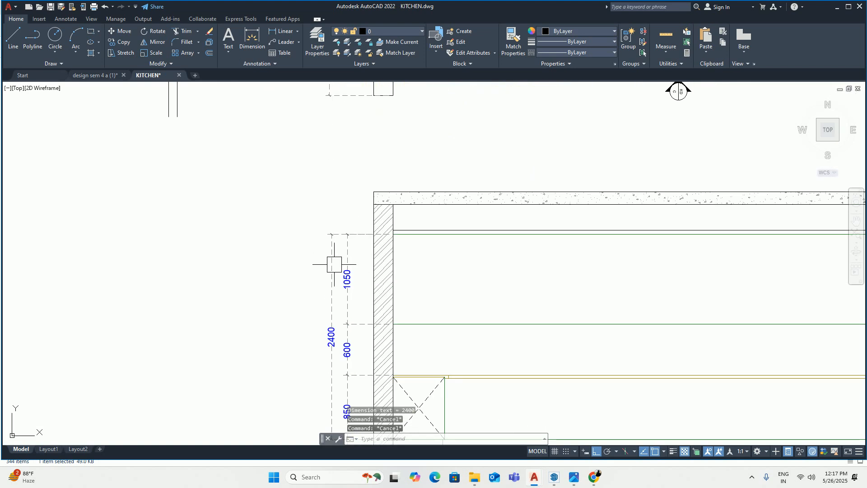
Step: Continue that outer dimension from the upper green line to the underside of the top slab
type("dco")
key("Return")
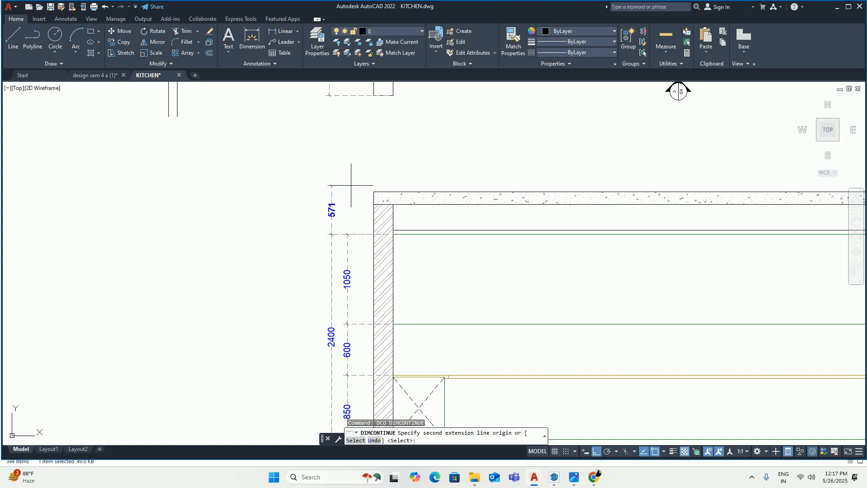
left_click(373, 204)
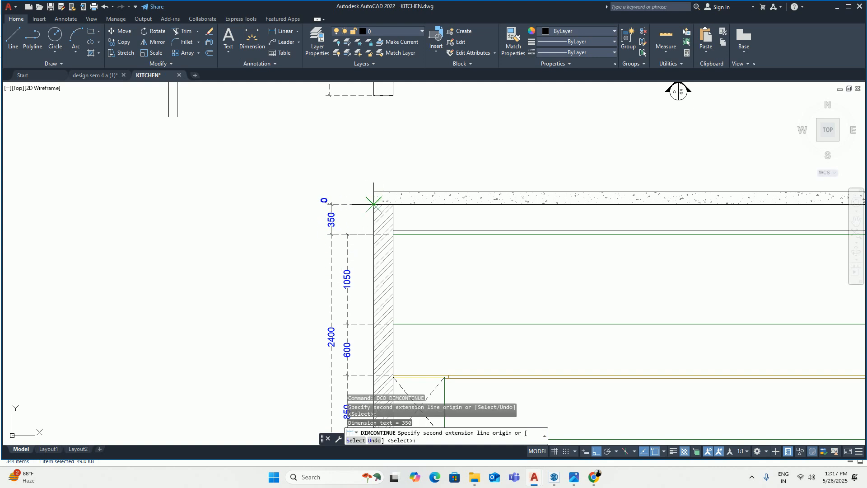
key("Escape")
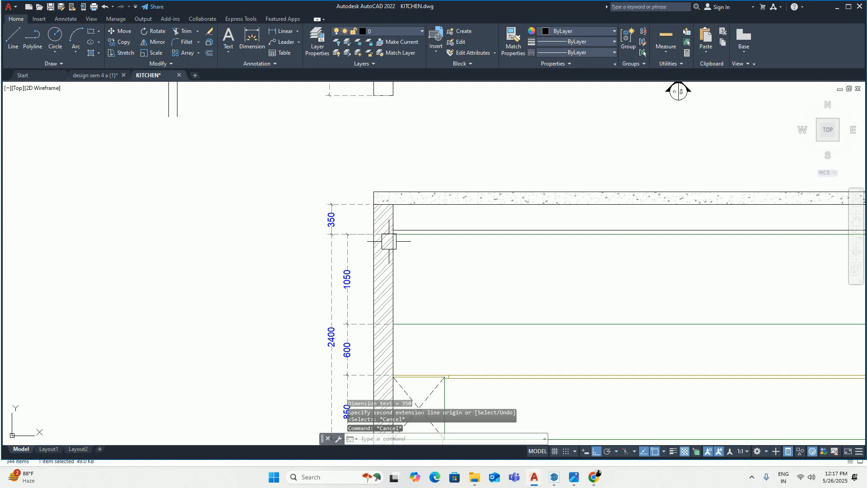
Step: Add an overall vertical dimension from the top of the upper slab to floor level, outside all the other height dimensions
type("dli")
key("Return")
left_click(374, 191)
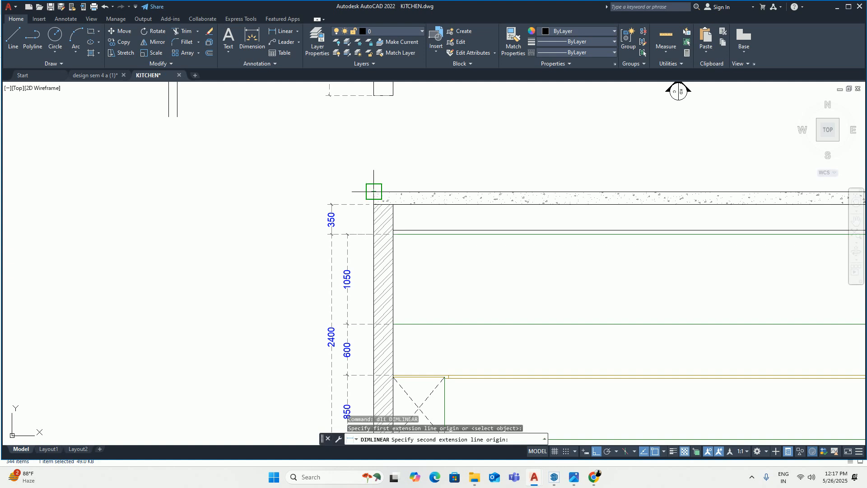
scroll(366, 226, "down", 2)
middle_click_drag(561, 138, 559, 117)
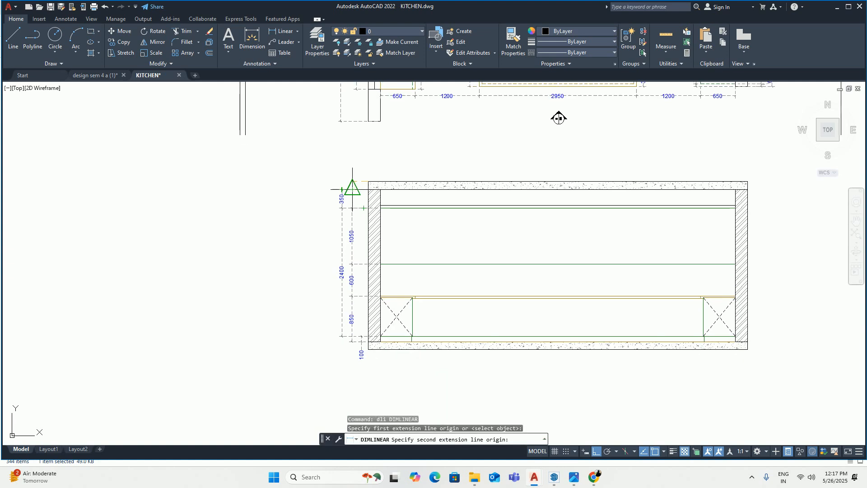
scroll(348, 345, "up", 3)
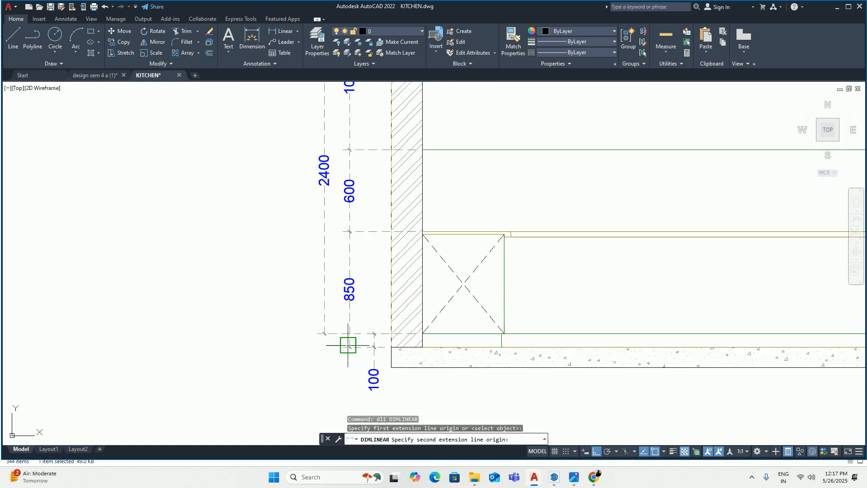
scroll(348, 345, "up", 2)
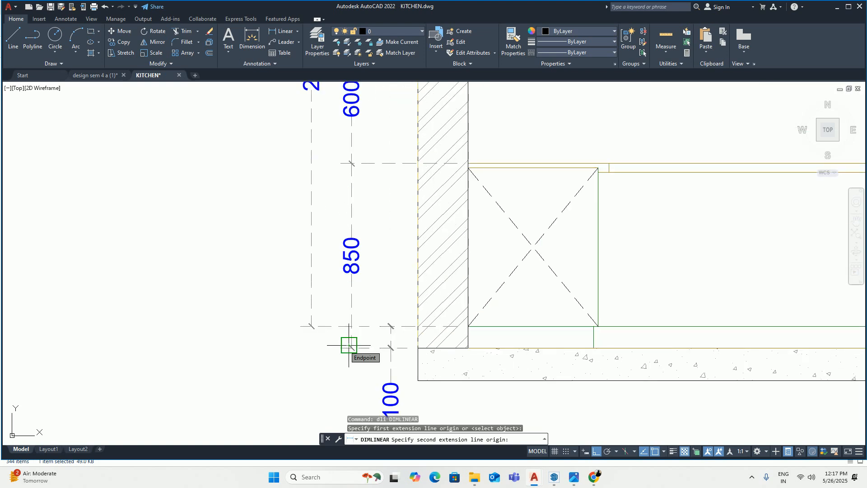
left_click(347, 346)
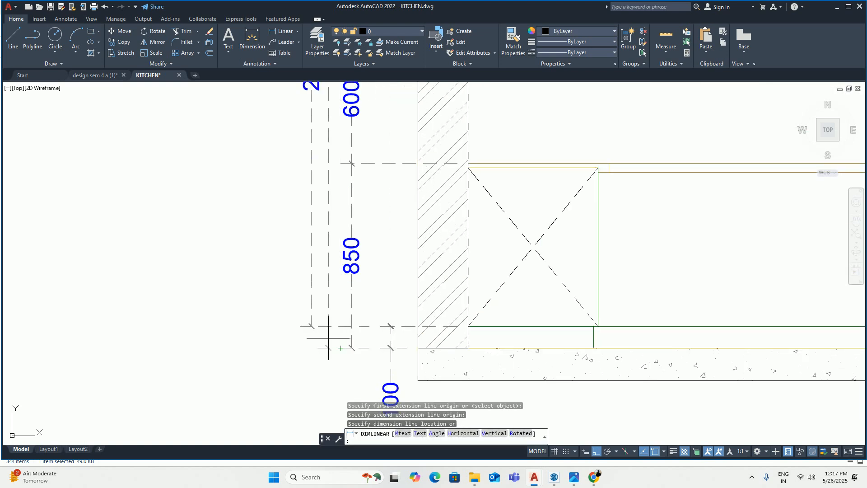
scroll(313, 336, "down", 4)
scroll(307, 261, "up", 4)
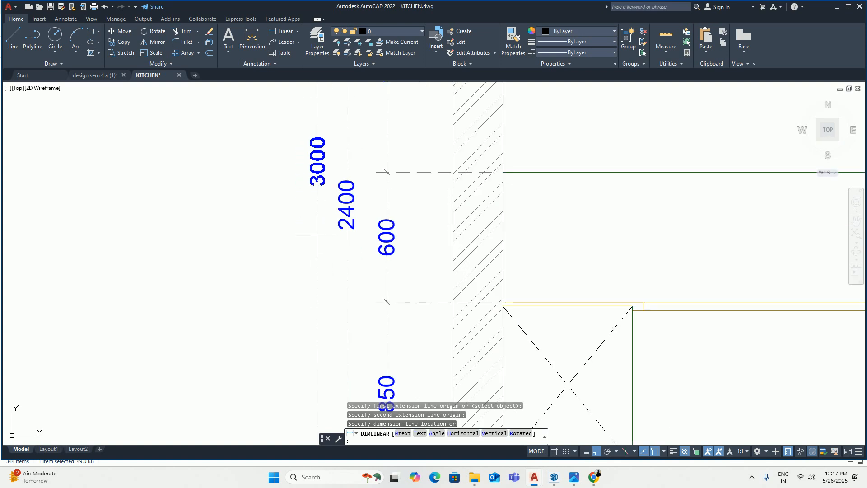
left_click(314, 233)
key("Escape")
key("Escape")
scroll(313, 233, "down", 5)
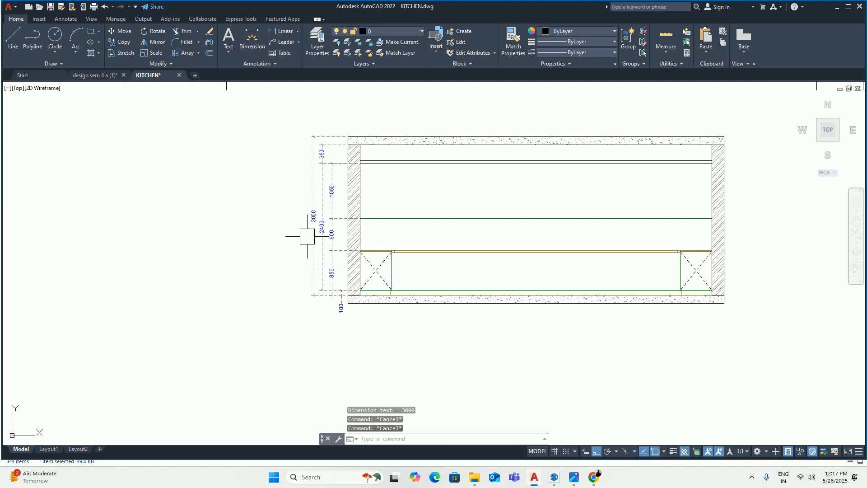
Step: Draw two vertical construction lines through both side edges of the plan's 900 mm hob bay, running down across the elevation
scroll(541, 267, "down", 2)
middle_click_drag(542, 267, 355, 288)
type("xl")
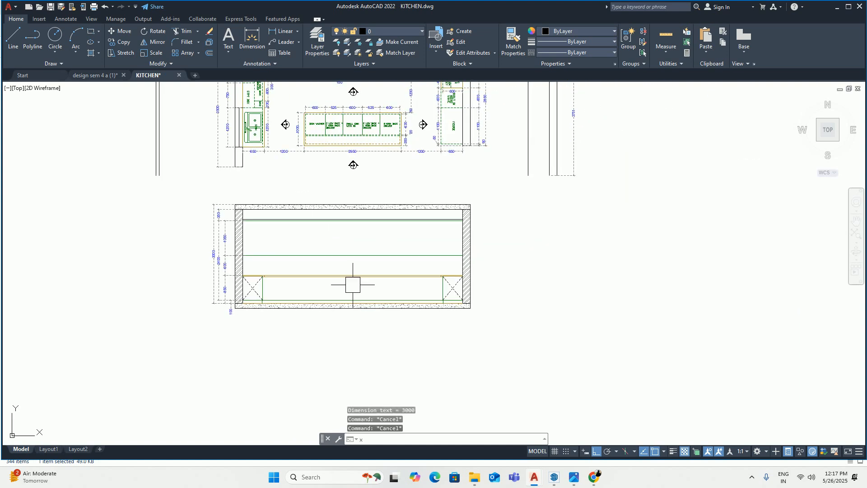
key("Return")
type("v")
key("Return")
scroll(330, 222, "down", 2)
middle_click_drag(329, 222, 368, 289)
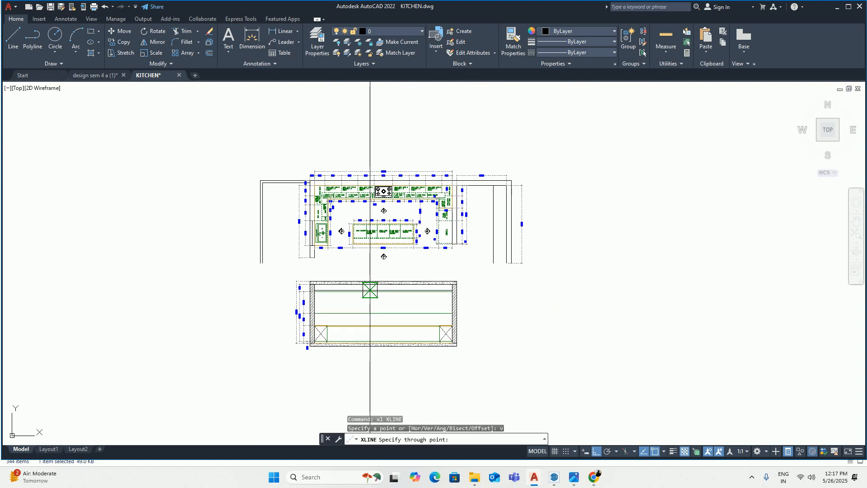
scroll(395, 187, "up", 10)
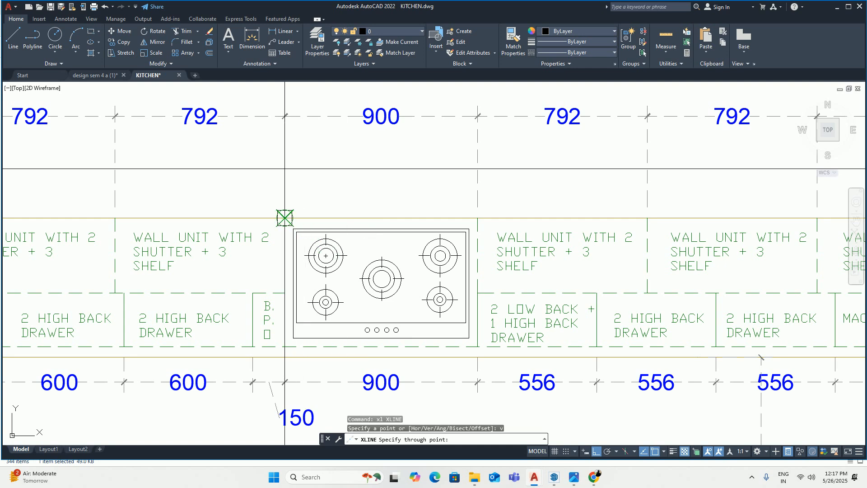
left_click(285, 218)
left_click(477, 218)
scroll(477, 218, "down", 5)
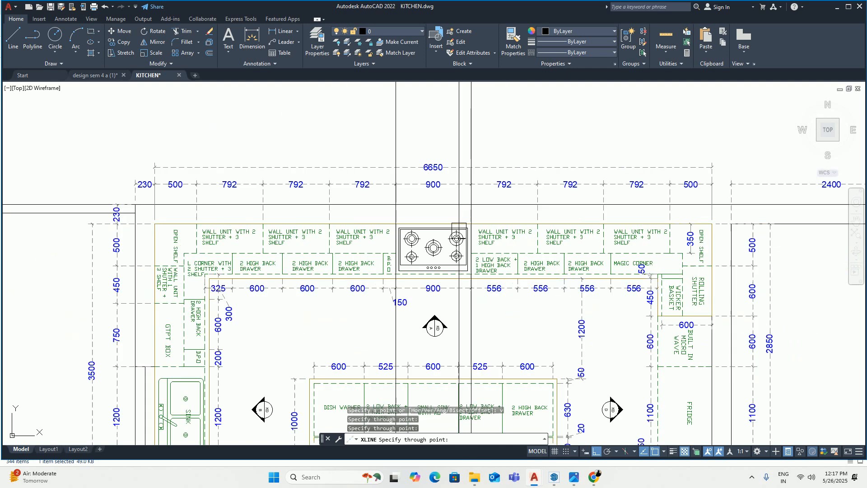
scroll(508, 307, "down", 2)
middle_click_drag(508, 308, 470, 133)
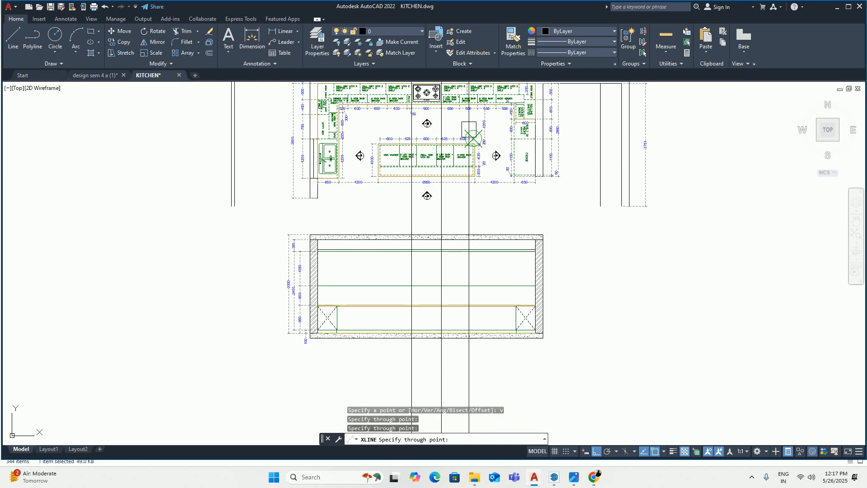
scroll(459, 160, "down", 3)
scroll(418, 242, "up", 7)
key("Escape")
Step: Trim the two hob-bay construction lines below the elevation, cutting them back to the floor line
scroll(465, 245, "up", 4)
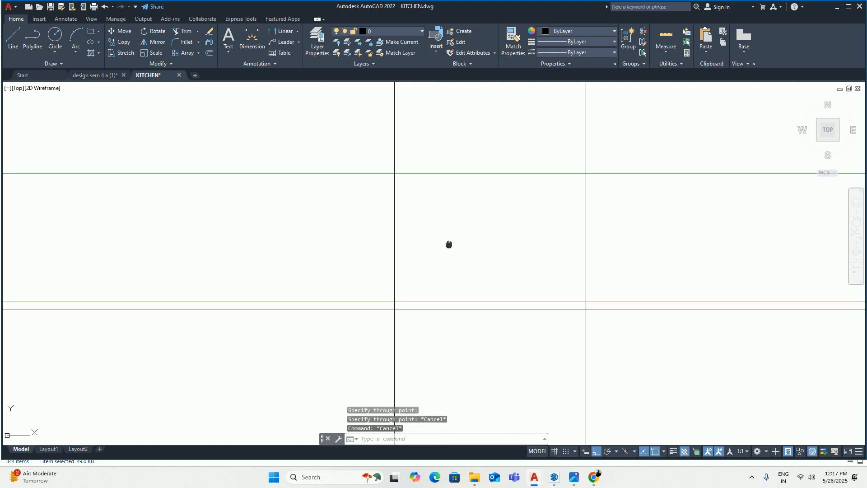
middle_click_drag(449, 246, 356, 211)
type("tr")
key("space")
scroll(337, 222, "up", 2)
scroll(338, 222, "down", 6)
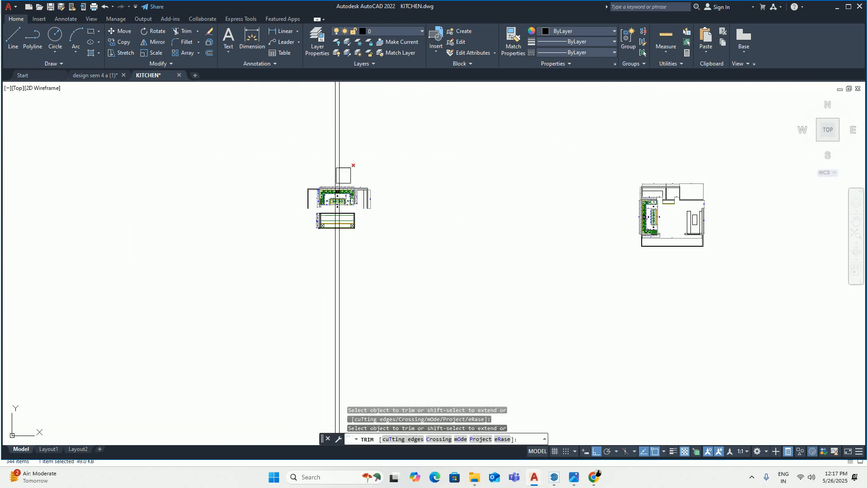
scroll(338, 188, "up", 4)
left_click(340, 224)
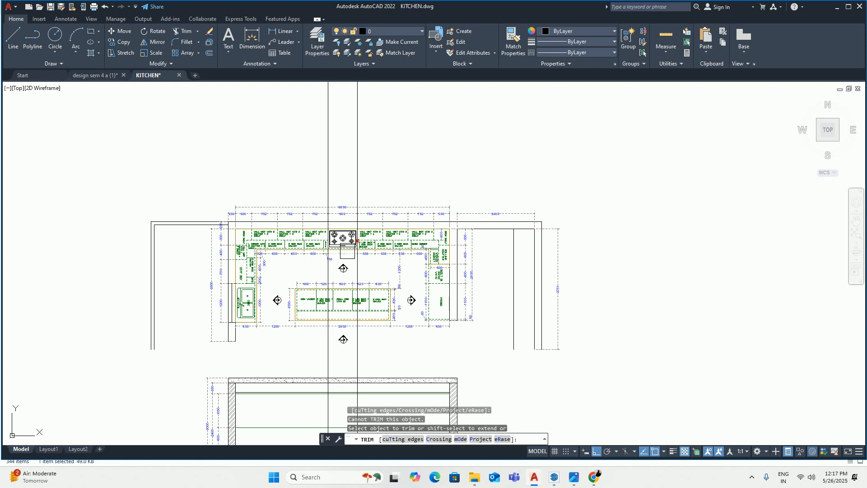
middle_click_drag(321, 357, 338, 192)
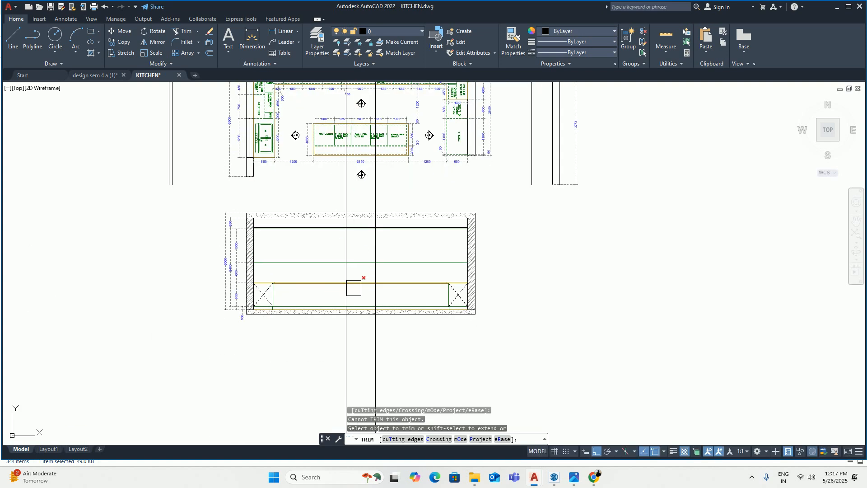
scroll(381, 335, "up", 4)
left_click(367, 320)
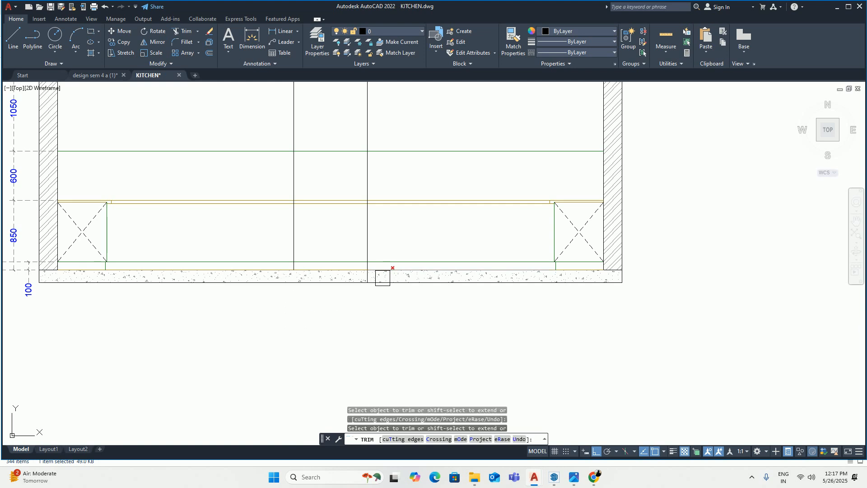
left_click(369, 275)
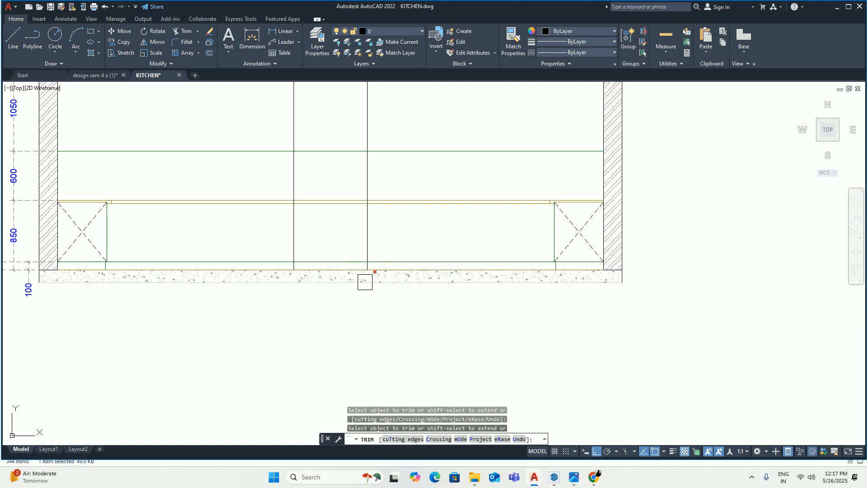
Step: Trim both hob-bay lines out of the skirting strip and out of the countertop thickness
scroll(337, 271, "up", 6)
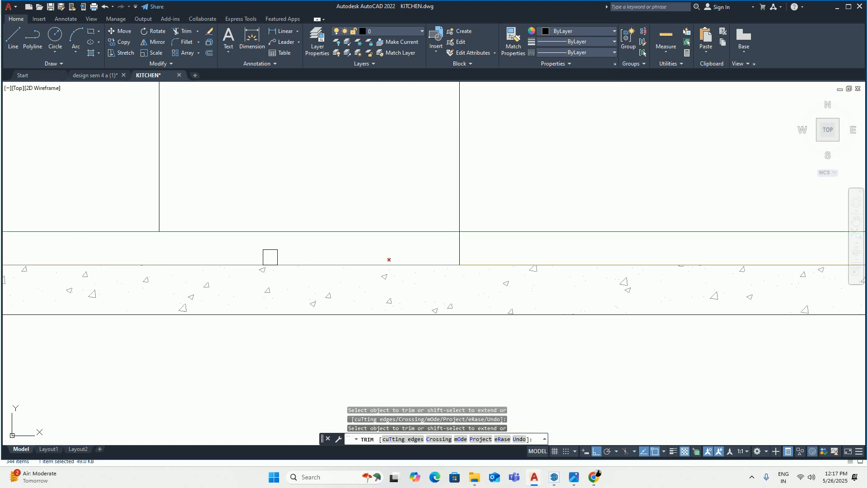
scroll(458, 247, "down", 2)
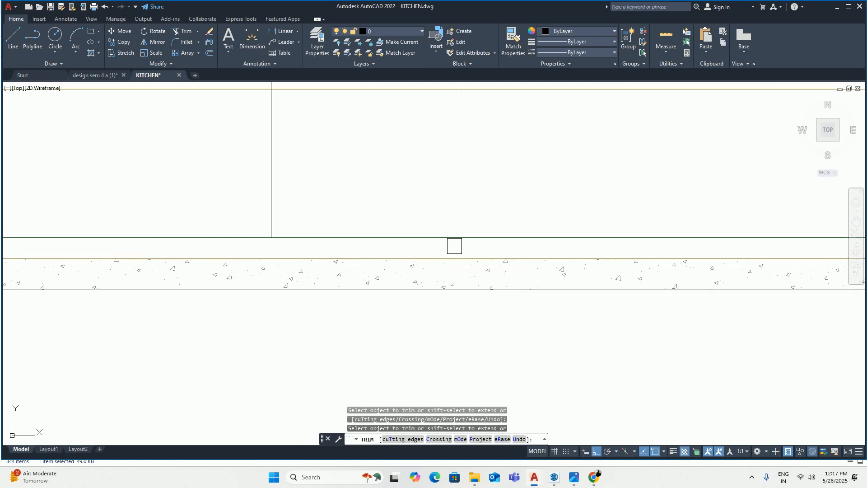
scroll(455, 245, "down", 4)
scroll(383, 203, "up", 7)
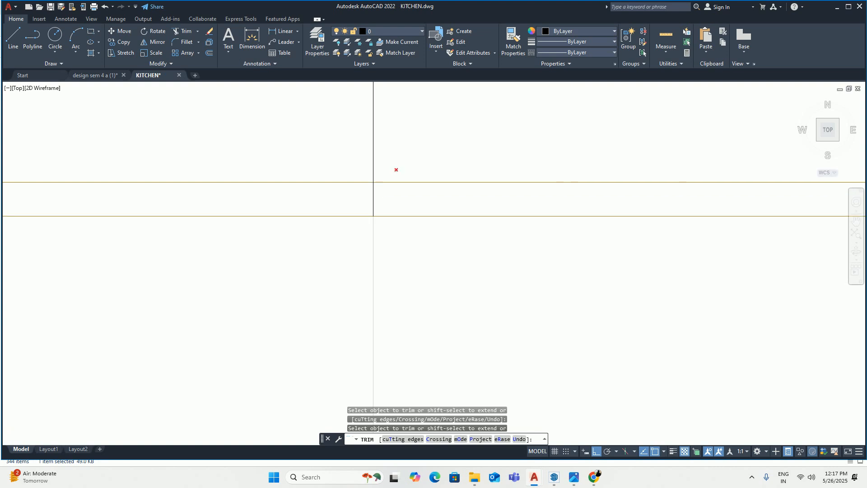
scroll(386, 179, "up", 2)
scroll(406, 212, "down", 4)
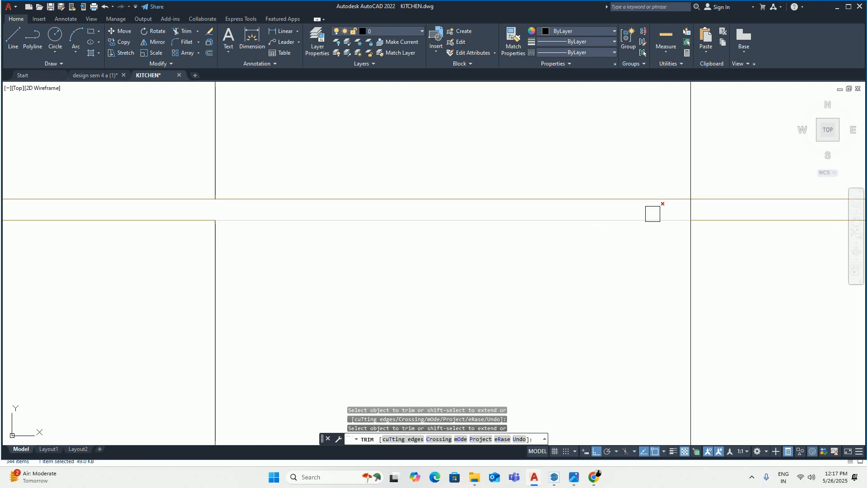
scroll(532, 199, "down", 4)
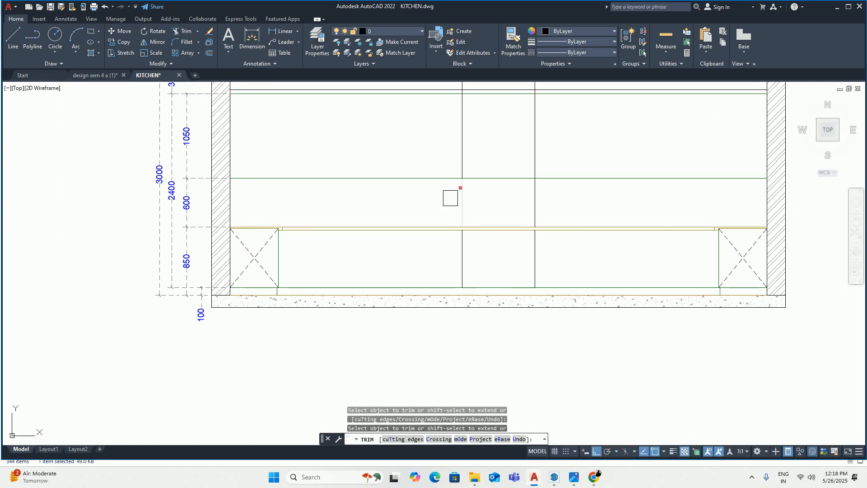
scroll(507, 232, "up", 4)
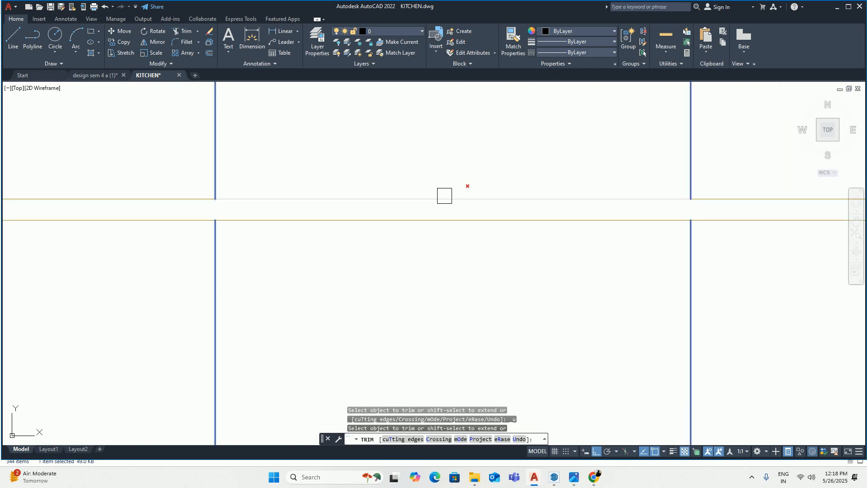
Step: Trim both hob-bay lines between the countertop and the underside of the wall units
scroll(463, 194, "down", 3)
middle_click_drag(328, 154, 347, 220)
left_click_drag(319, 216, 501, 209)
Step: Trim both hob-bay lines above the upper green line so they stop at the top of the wall units
scroll(470, 208, "down", 4)
scroll(453, 167, "up", 4)
scroll(402, 151, "up", 2)
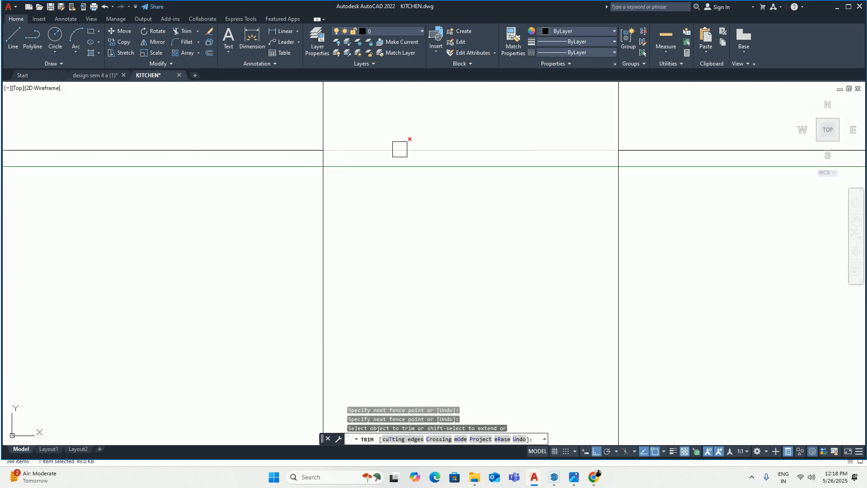
middle_click_drag(399, 148, 391, 145)
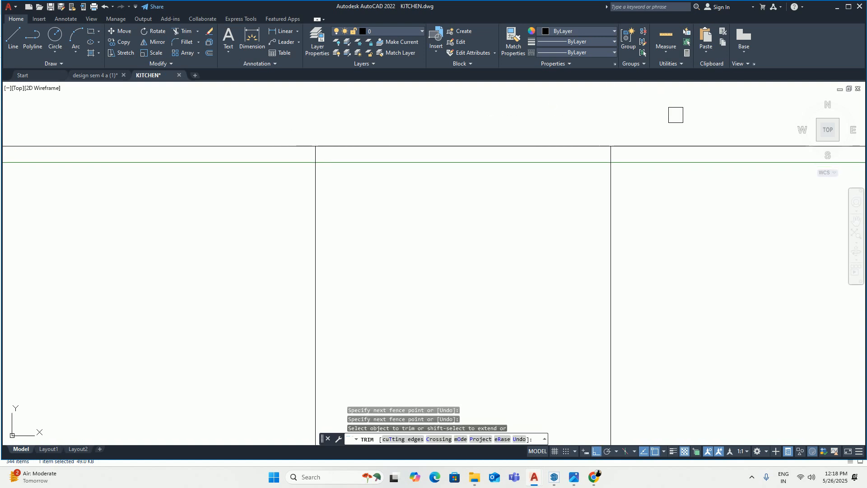
scroll(617, 147, "up", 3)
scroll(625, 145, "down", 3)
middle_click_drag(626, 146, 488, 156)
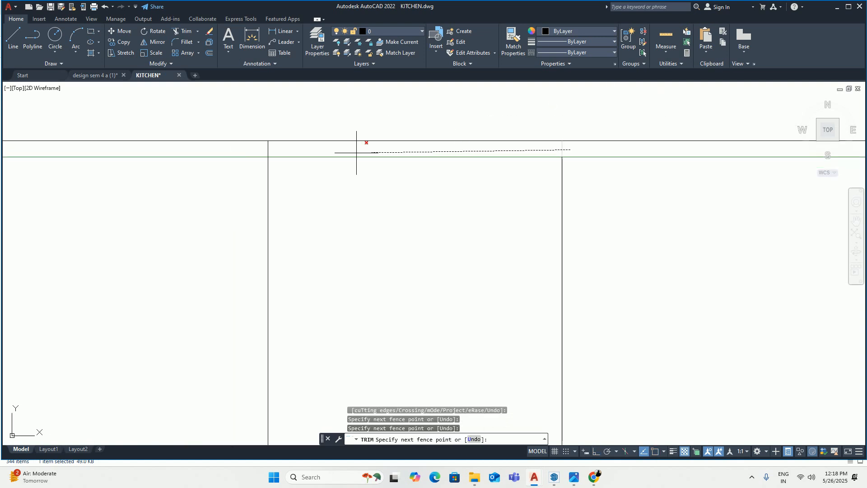
key("Return")
scroll(380, 201, "down", 5)
key("Return")
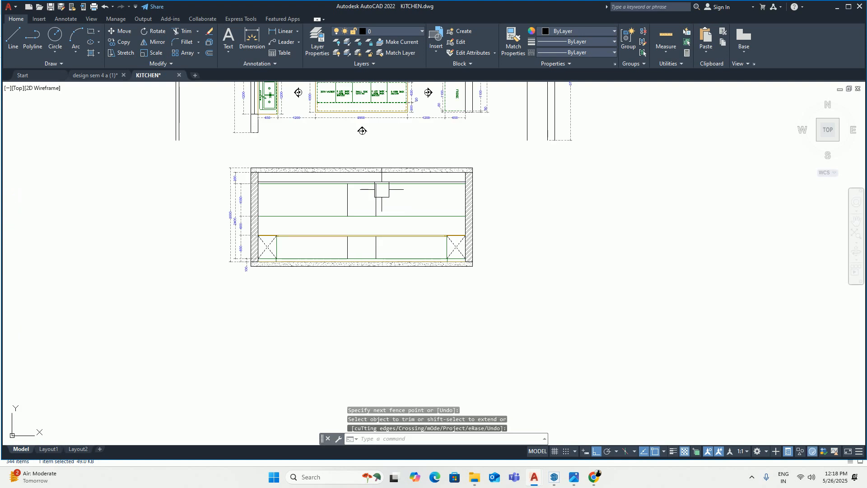
Step: Match the properties of the green skirting line onto the hob-bay divider lines in the base and wall units
type("m")
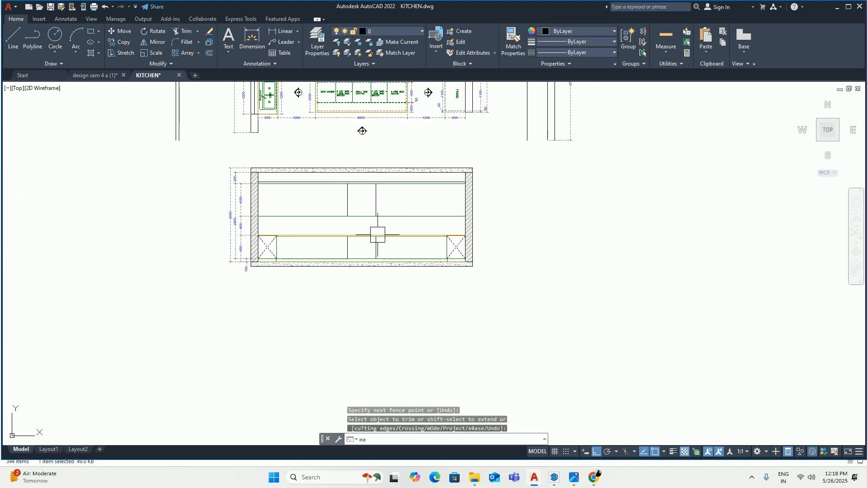
type("a")
key("Return")
scroll(382, 255, "up", 2)
type("v")
scroll(388, 252, "up", 4)
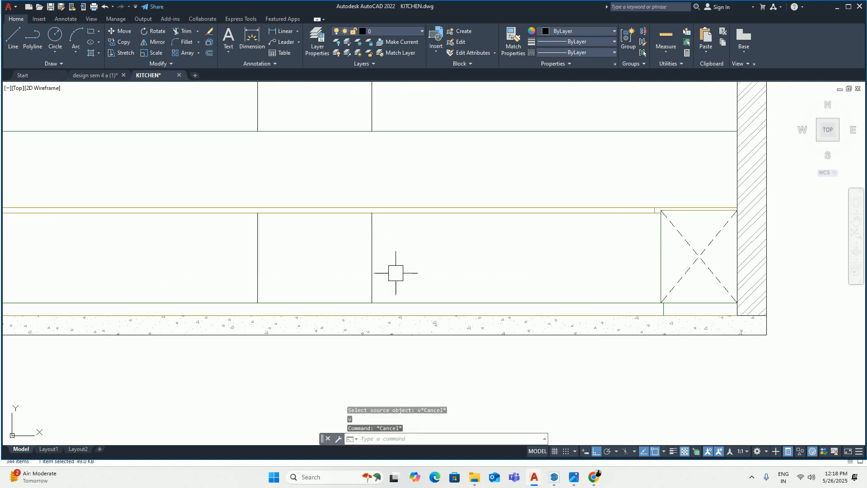
left_click(394, 301)
left_click(403, 265)
left_click(160, 227)
scroll(334, 185, "down", 2)
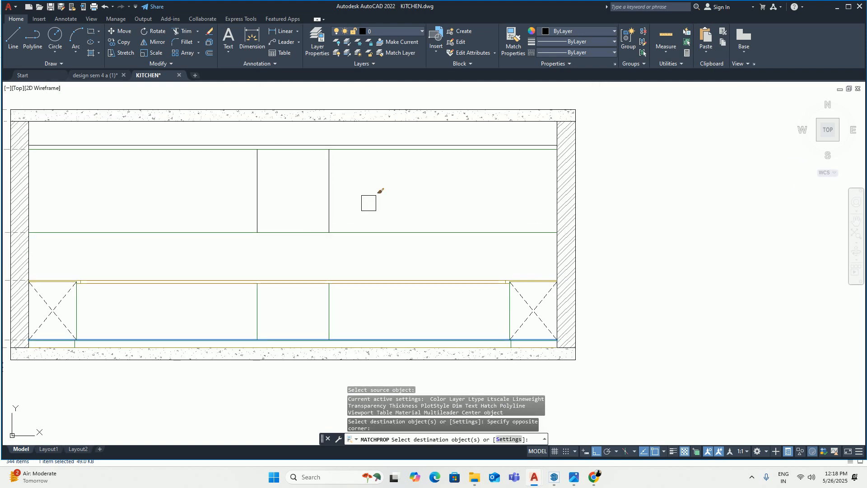
key("Escape")
scroll(331, 167, "down", 2)
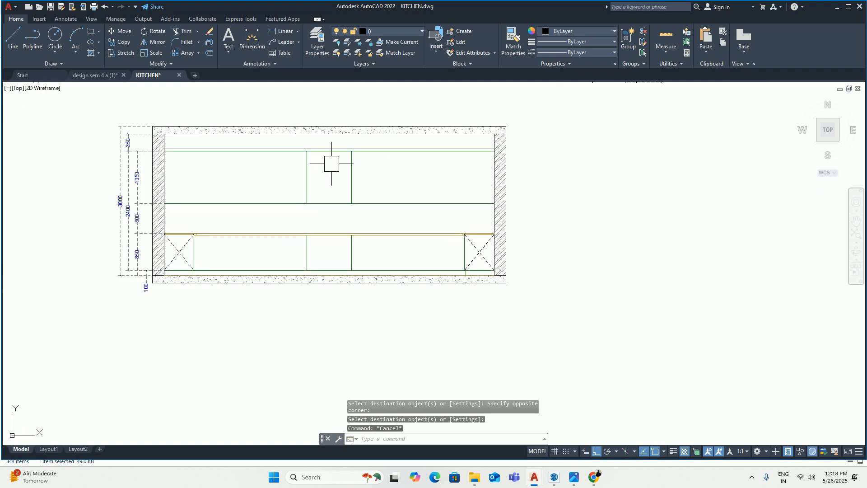
Step: Draw a horizontal line between the midpoints of the two base-unit dividers below the hob, splitting the bay into two drawers
middle_click_drag(312, 166, 333, 180)
scroll(354, 116, "down", 4)
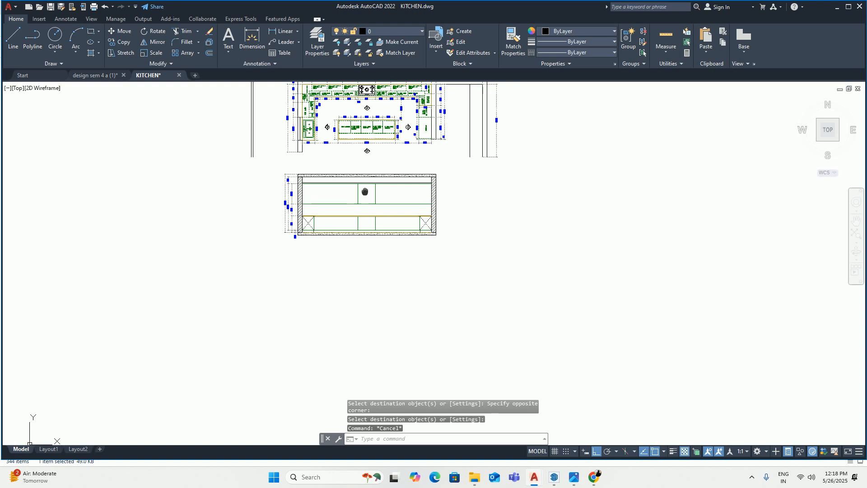
scroll(368, 97, "up", 8)
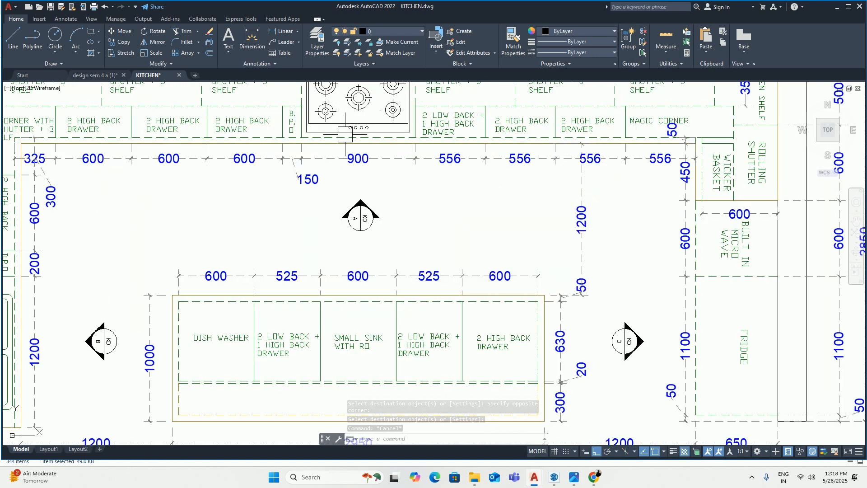
scroll(359, 130, "down", 2)
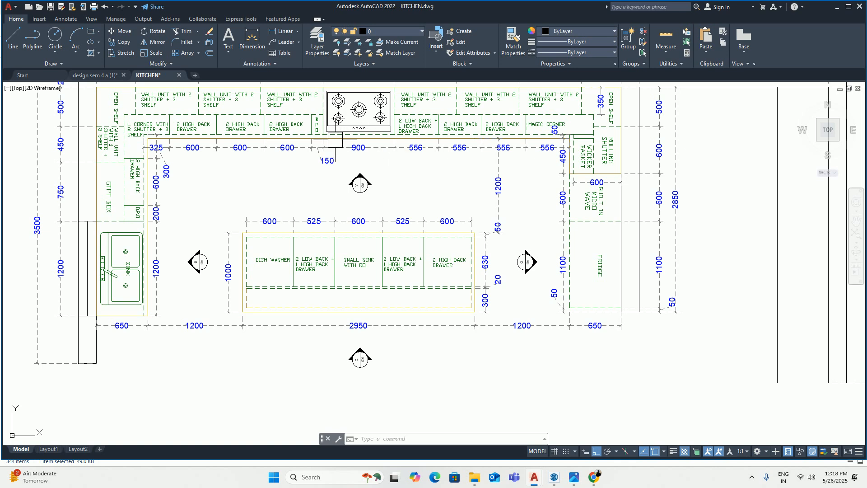
scroll(347, 199, "down", 2)
middle_click_drag(347, 199, 378, 60)
scroll(409, 362, "up", 4)
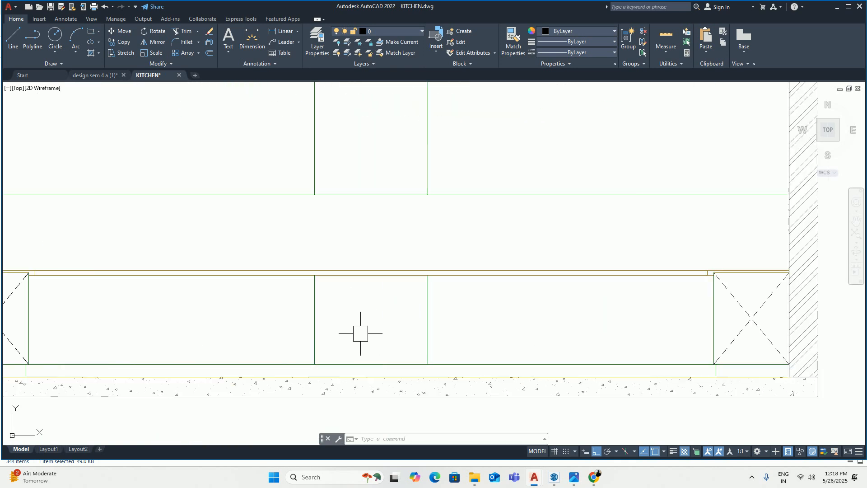
type("l")
key("Return")
left_click(315, 320)
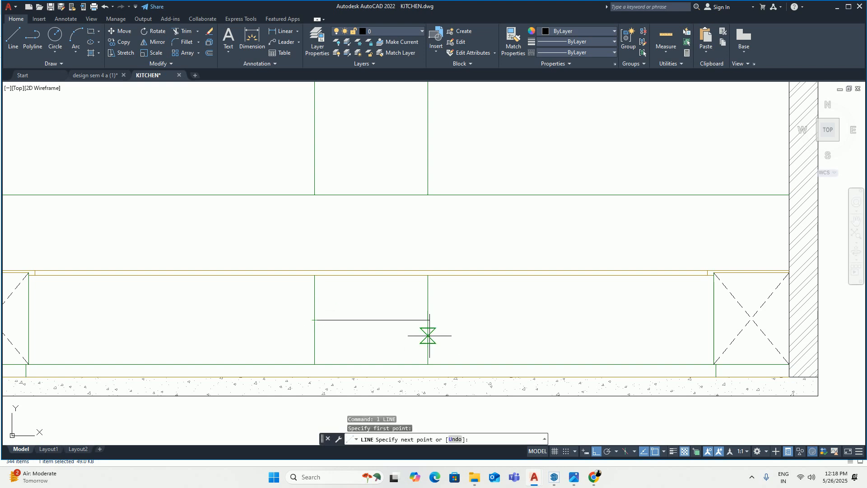
left_click(428, 320)
key("Escape")
key("Escape")
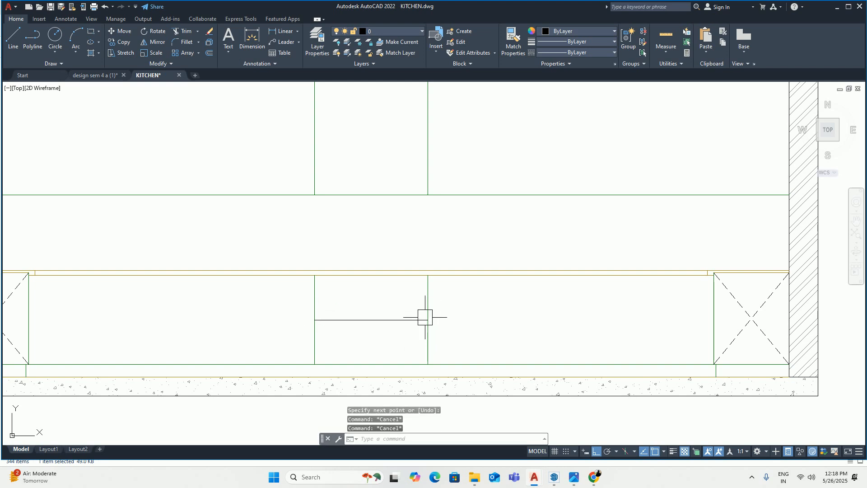
Step: Match the green divider line's properties onto the new horizontal drawer line
type("ma")
key("Return")
left_click(427, 334)
left_click(409, 327)
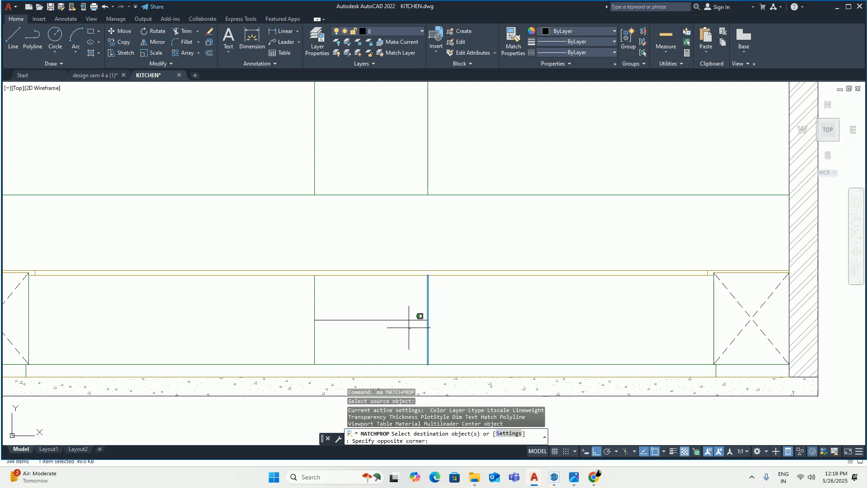
left_click(406, 305)
key("Escape")
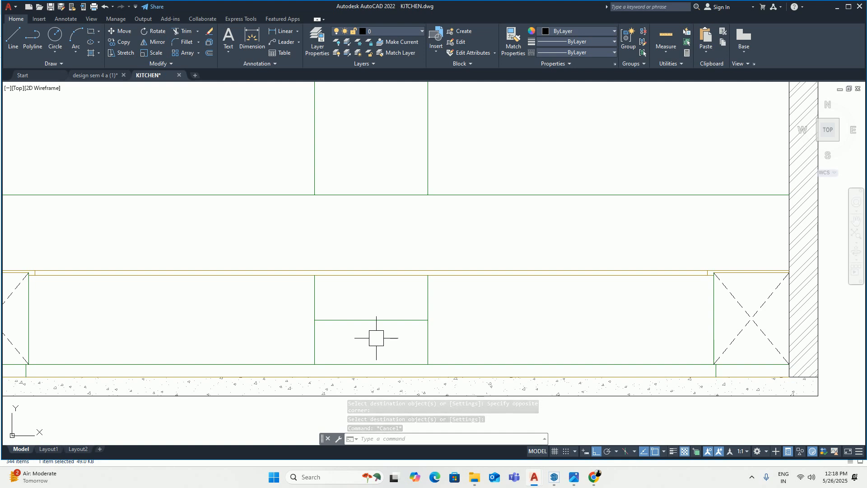
Step: Copy a "2 HIGH BACK DRAWER" label from the plan into the upper drawer of the hob bay in the elevation, with Ortho off
type("co")
key("Return")
scroll(388, 316, "down", 6)
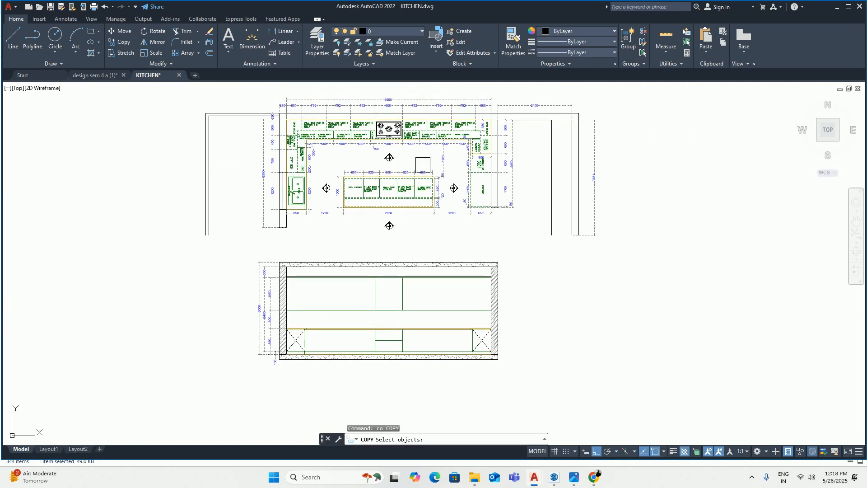
scroll(415, 131, "up", 6)
left_click(490, 160)
key("Return")
left_click(443, 167)
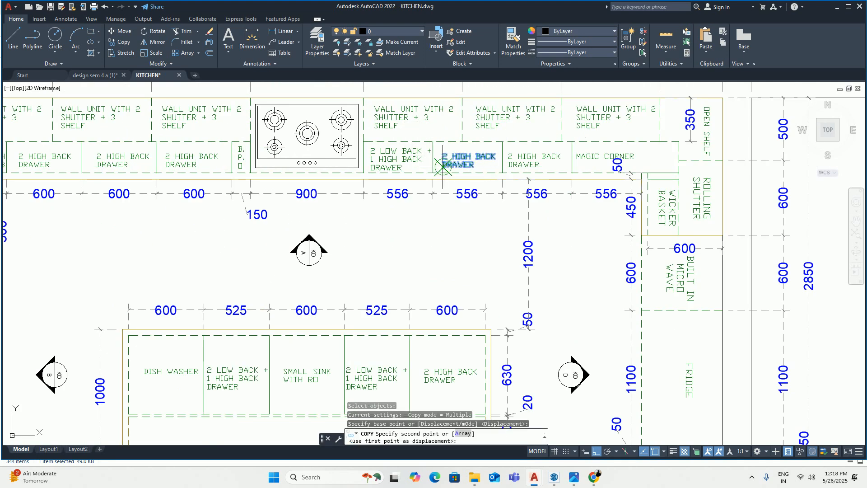
middle_click_drag(436, 263, 434, 170)
key("F8")
scroll(438, 209, "down", 5)
middle_click_drag(437, 242, 457, 131)
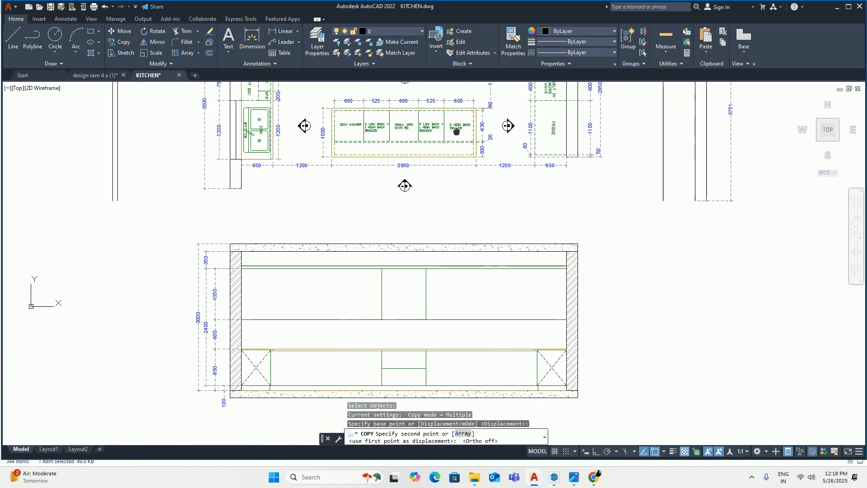
middle_click_drag(387, 315, 488, 232)
scroll(489, 232, "up", 6)
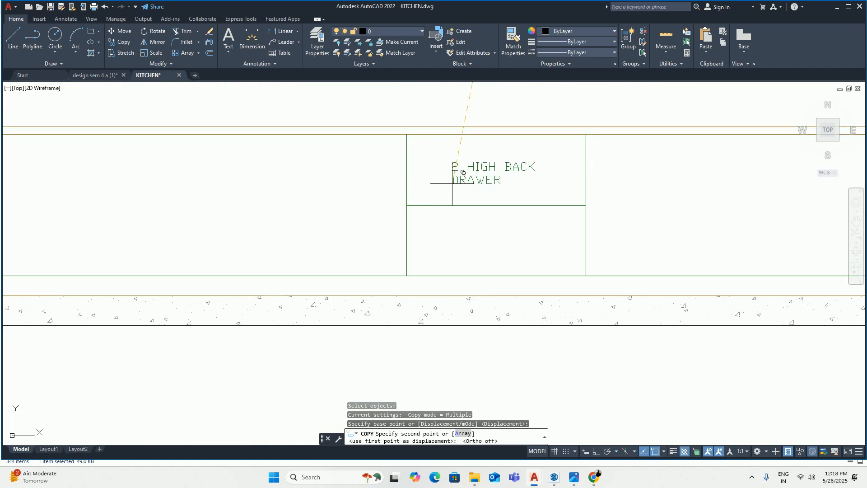
left_click(451, 186)
key("Escape")
key("Escape")
Step: Edit the copied label in the upper drawer to read "HIGH BACK DRAWER"
double_click(461, 182)
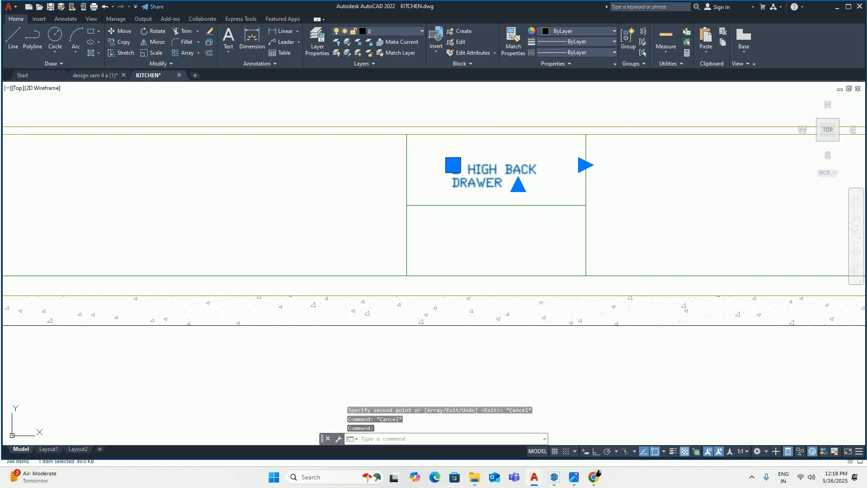
left_click_drag(467, 170, 347, 174)
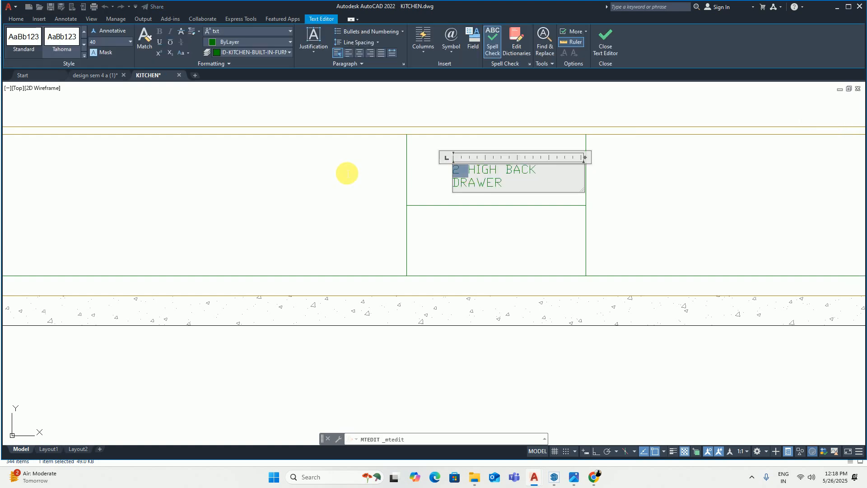
key("Delete")
left_click(385, 227)
key("Escape")
key("Escape")
key("Escape")
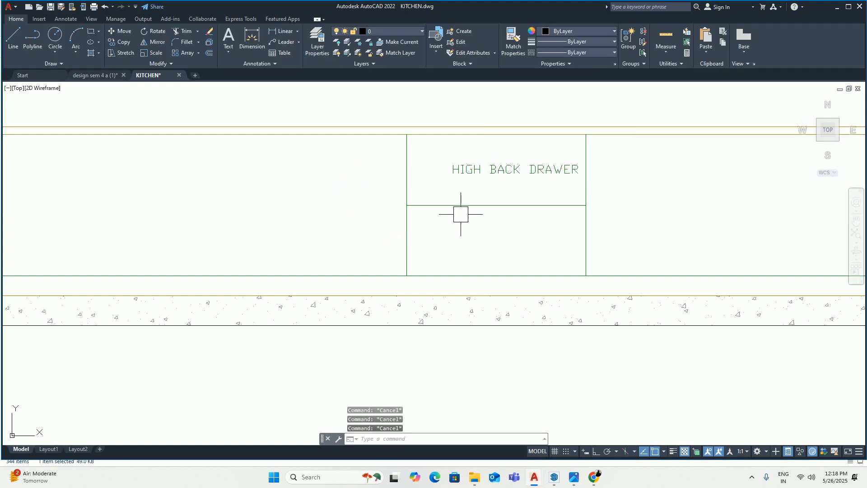
Step: Move the "HIGH BACK DRAWER" label in the hob bay to the middle of the upper drawer
type("m")
key("Return")
left_click(503, 155)
left_click(445, 185)
key("Return")
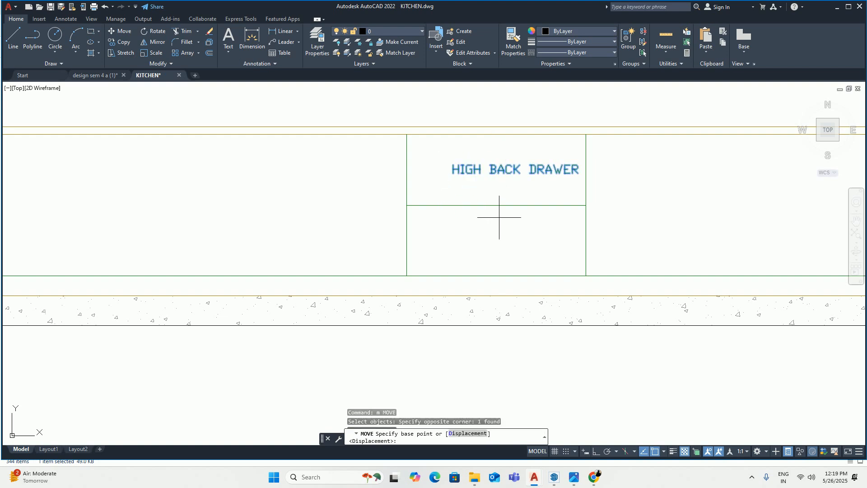
left_click(500, 217)
left_click(503, 243)
key("Escape")
key("Escape")
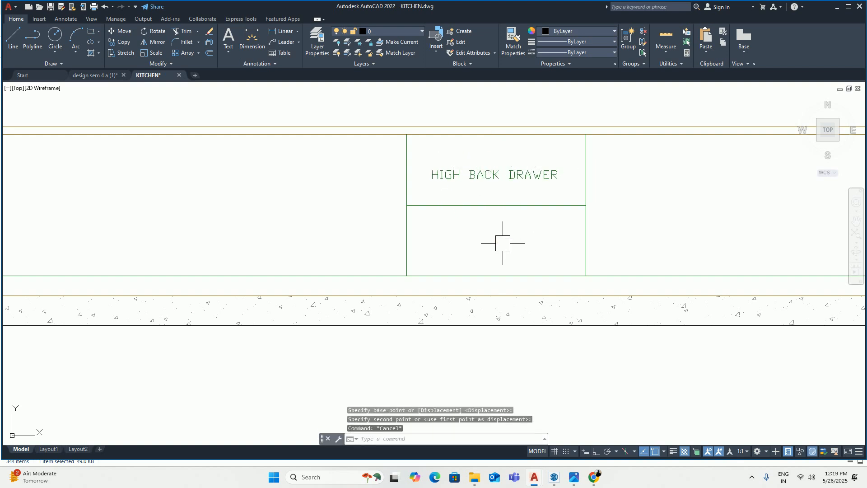
Step: Copy the "HIGH BACK DRAWER" label into the lower drawer, from the divider line's left end to the bay's bottom-left corner
type("co")
key("Return")
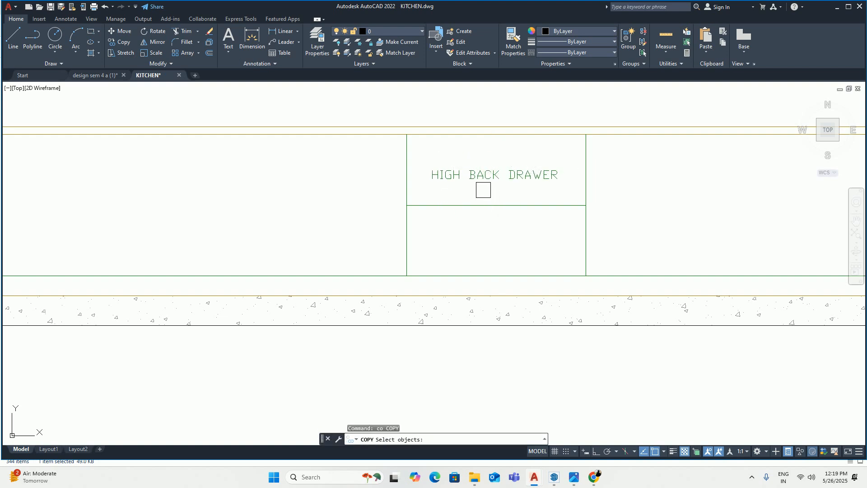
left_click(482, 182)
key("Return")
left_click(407, 205)
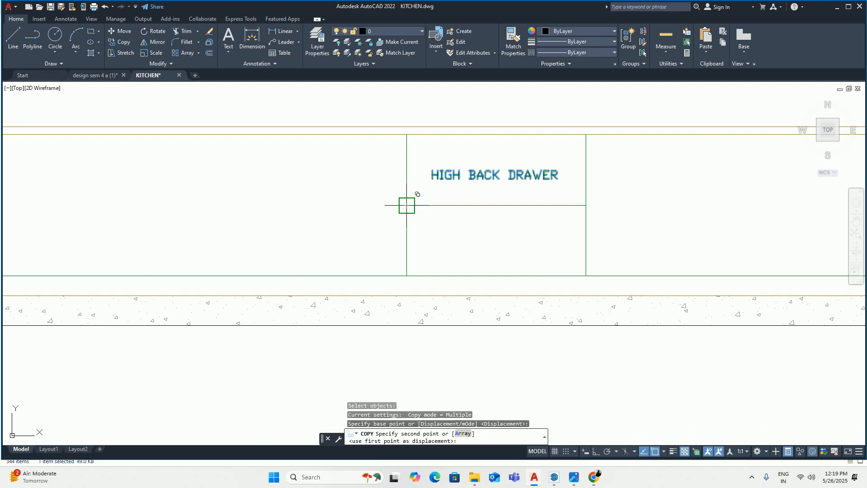
left_click(406, 275)
key("Escape")
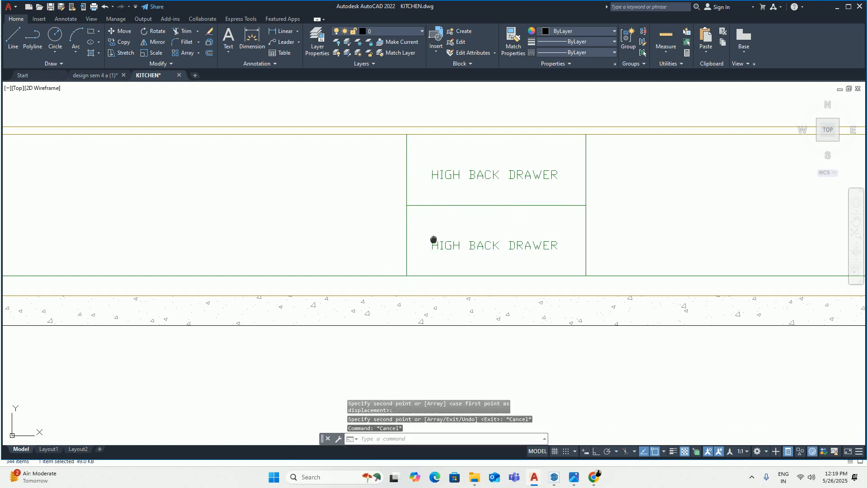
Step: Move both "HIGH BACK DRAWER" labels slightly upward together within their drawers
middle_click_drag(435, 242, 413, 267)
type("m")
key("Return")
left_click(432, 276)
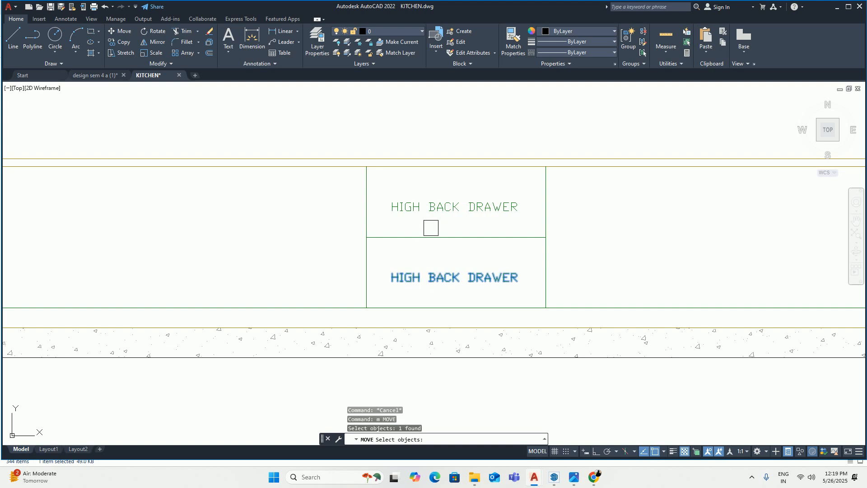
left_click(430, 205)
key("Return")
left_click(629, 206)
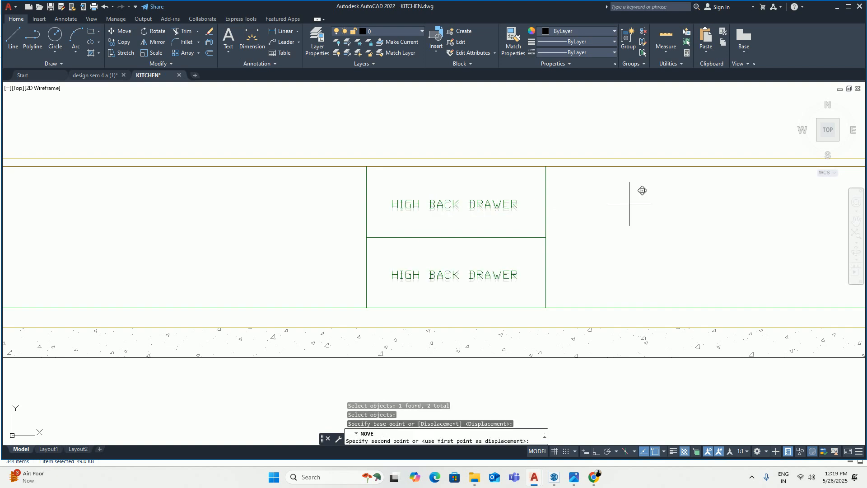
left_click(629, 202)
key("Escape")
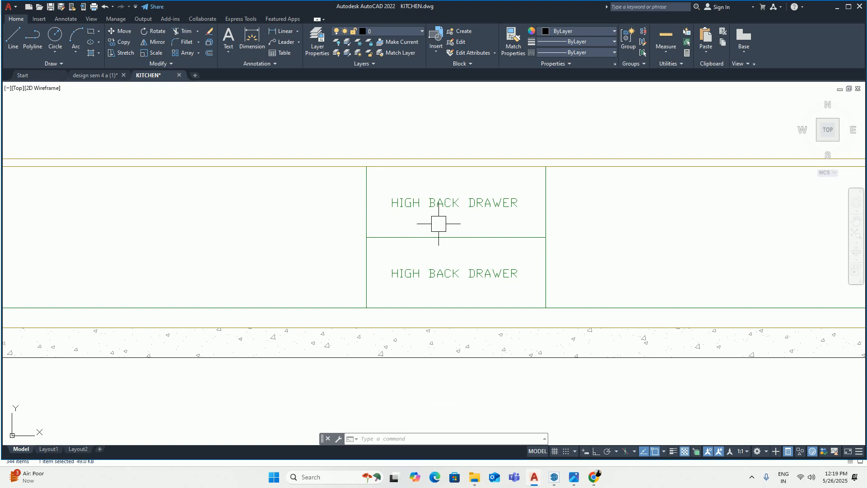
key("Escape")
scroll(449, 185, "up", 2)
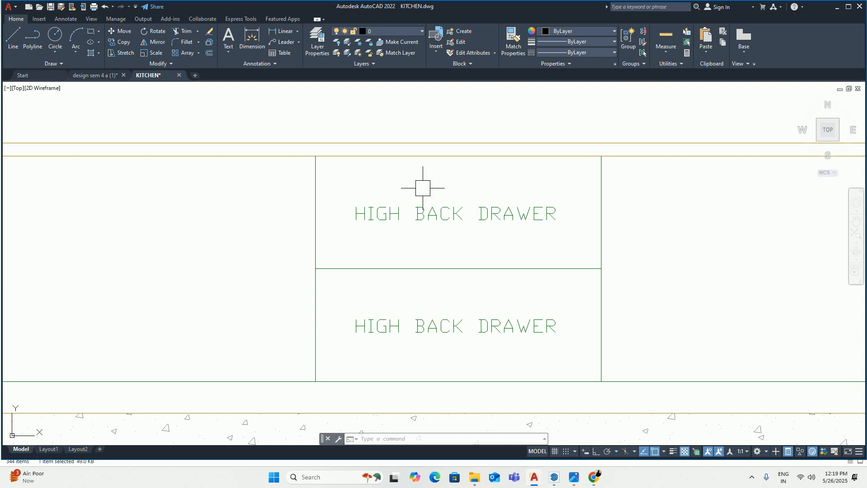
Step: Switch to Pinterest in Chrome and search for "finger groove handle"
left_click(593, 477)
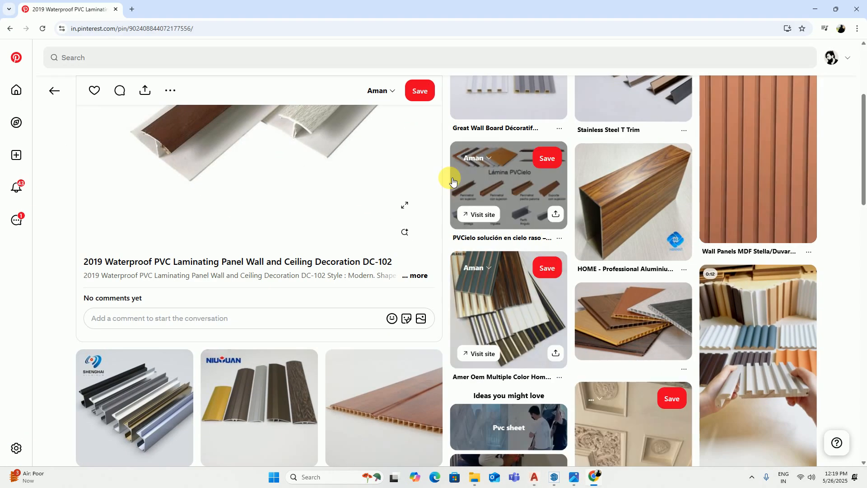
left_click(189, 67)
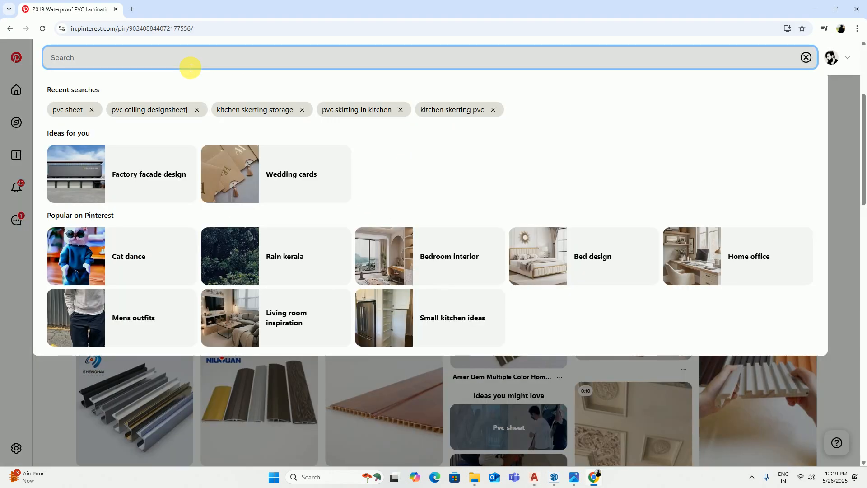
type("fin")
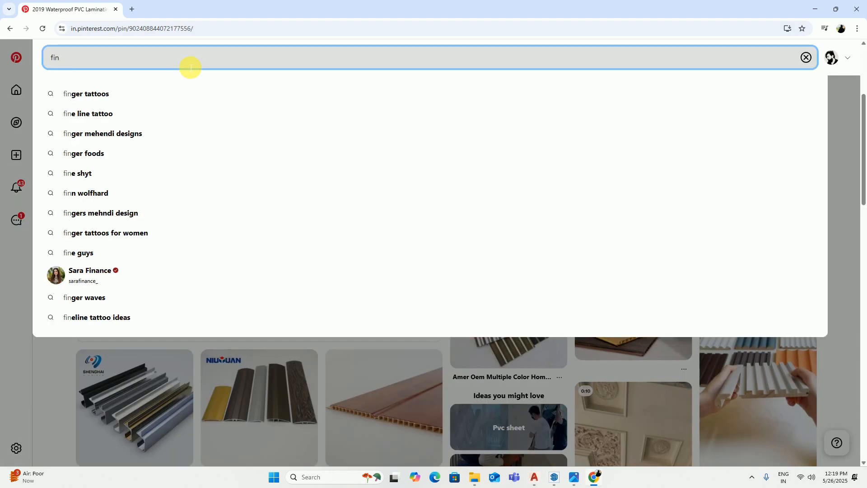
type("ger gr")
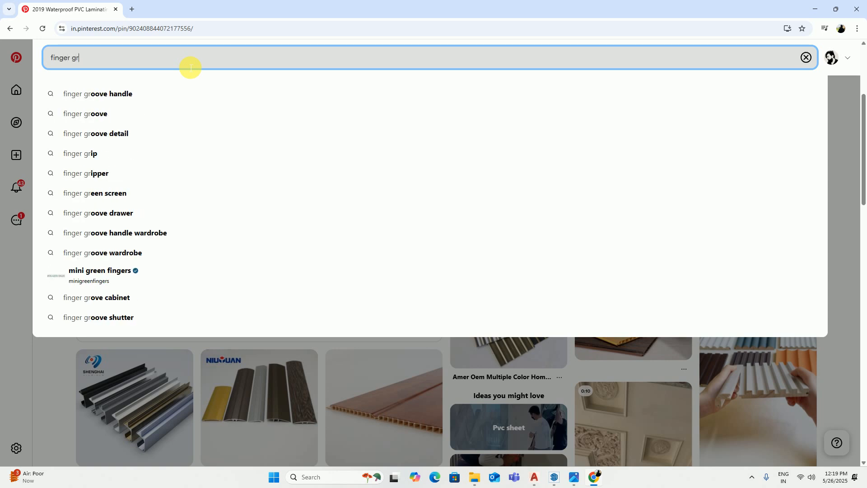
key("Down")
key("Return")
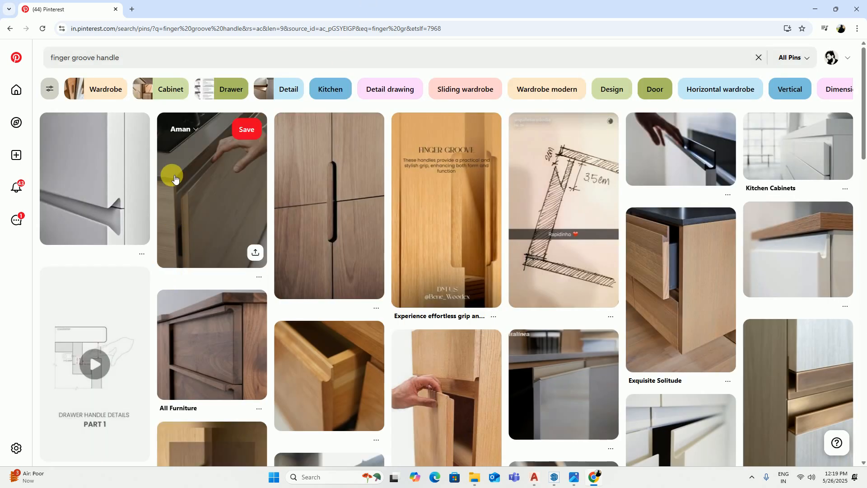
Step: Examine the finger-groove drawer photo, the 45° chamfered handle section and the "Tipos de Cavas" groove types, returning to the 45° detail
left_click(185, 189)
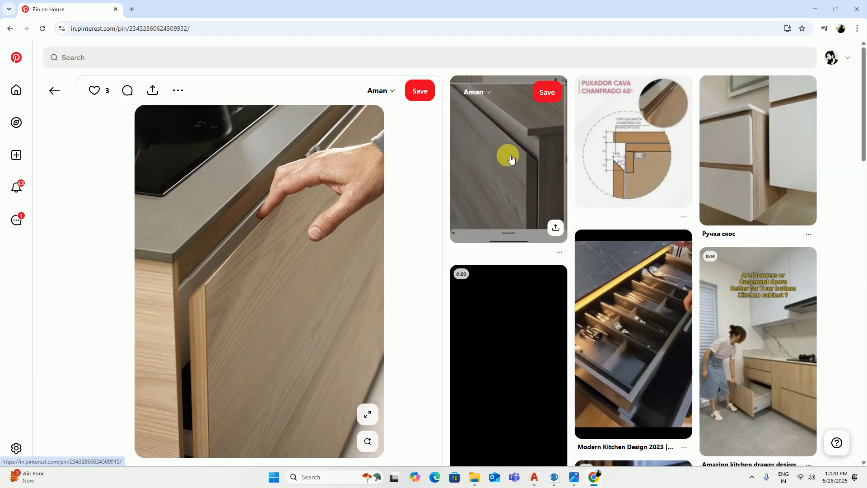
left_click(610, 155)
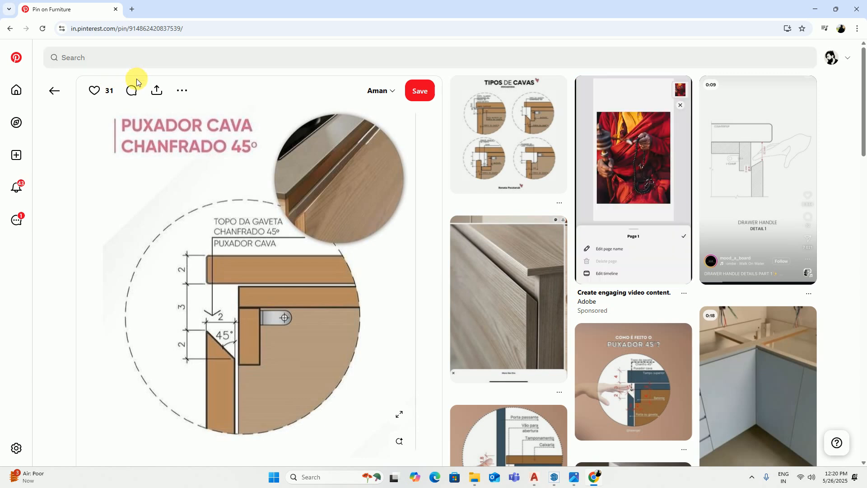
left_click(512, 149)
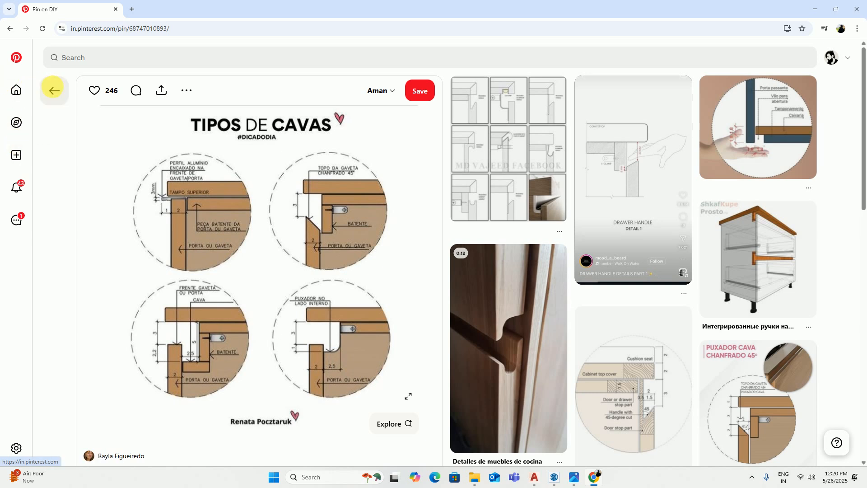
left_click(55, 91)
Step: Search Pinterest for "g profiles"
left_click(137, 61)
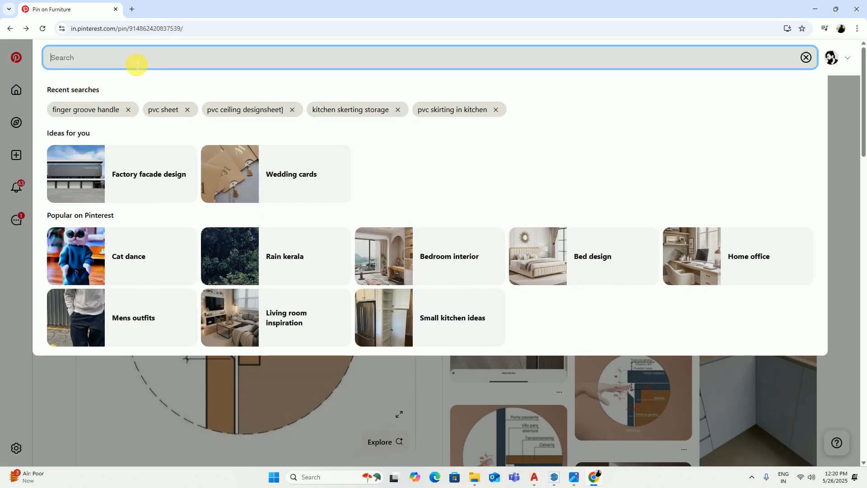
type("g r")
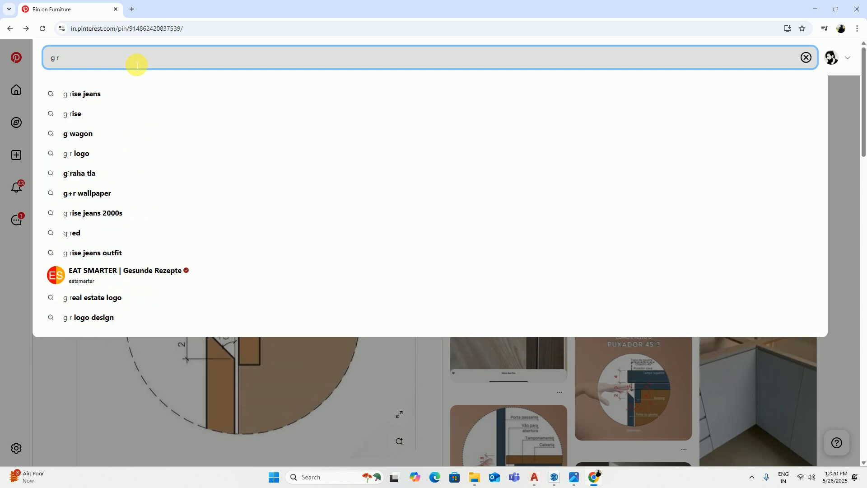
key("BackSpace")
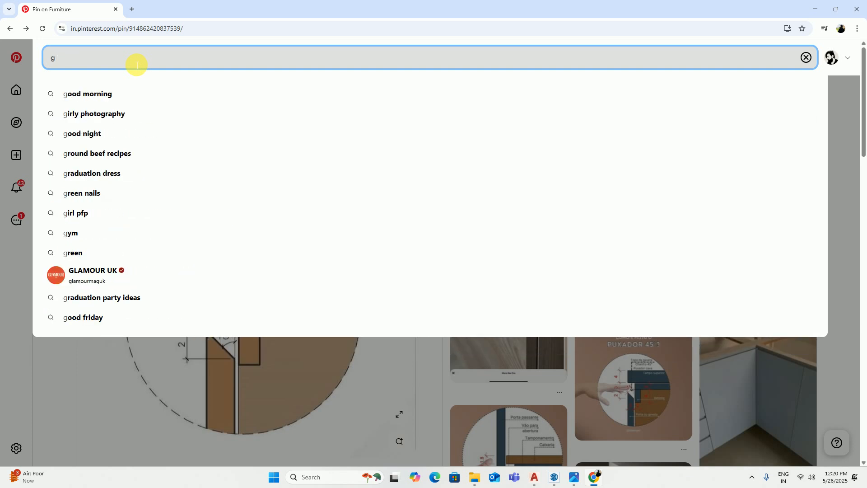
type("prof")
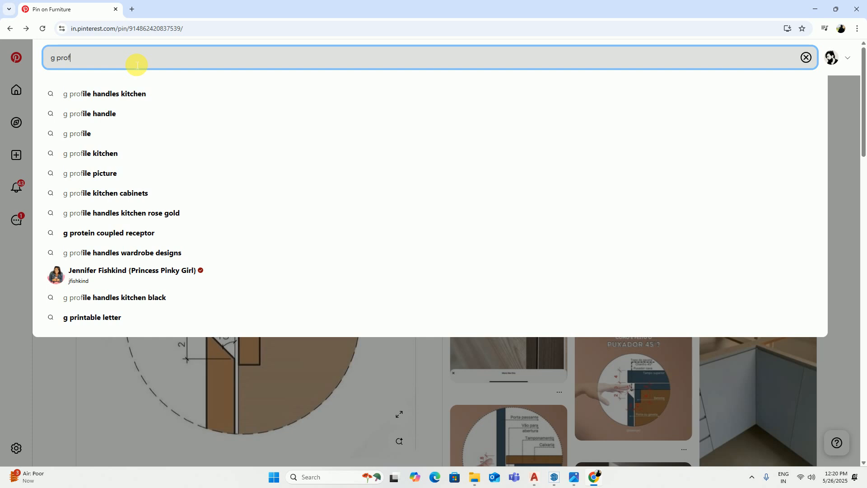
type("iles]")
key("Return")
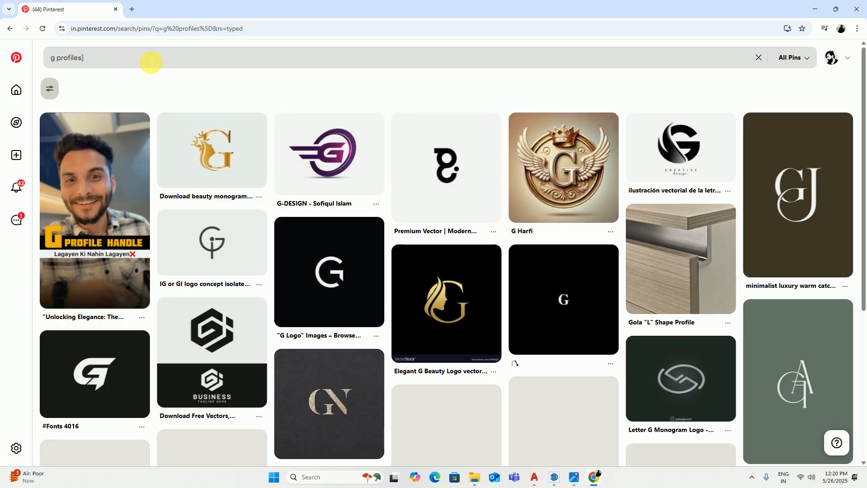
left_click(146, 59)
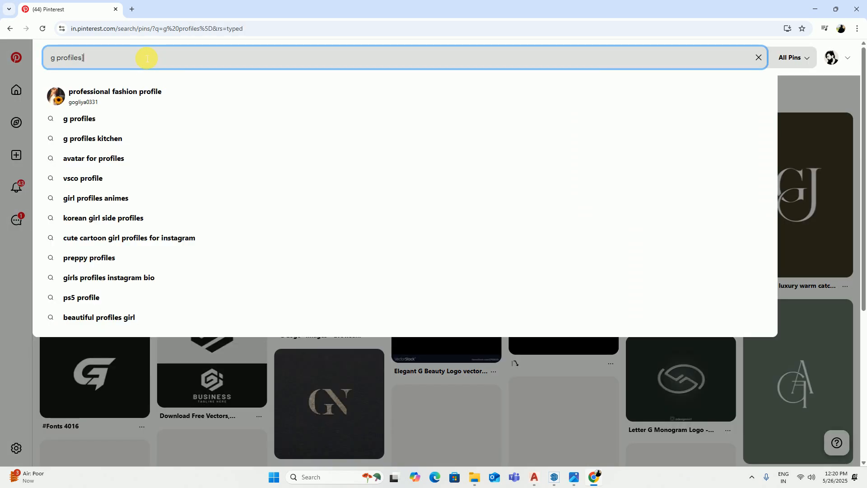
key("BackSpace")
key("Return")
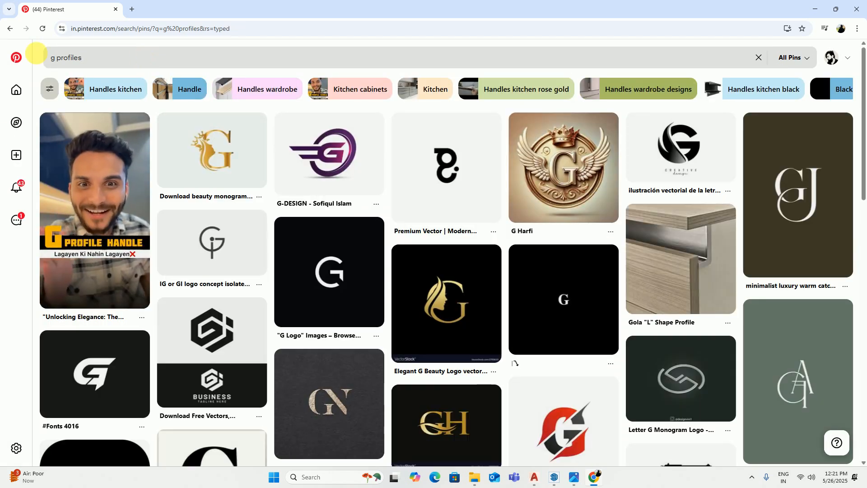
Step: Refine the search to "g profiles kitchen" and examine the "Profile Handles" pin and a close-up of a dark G profile on a cabinet door
left_click(140, 59)
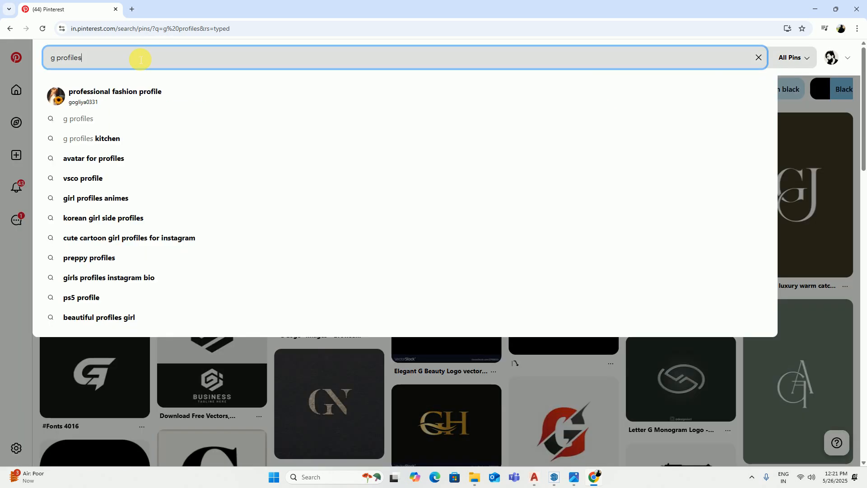
type("kitchen")
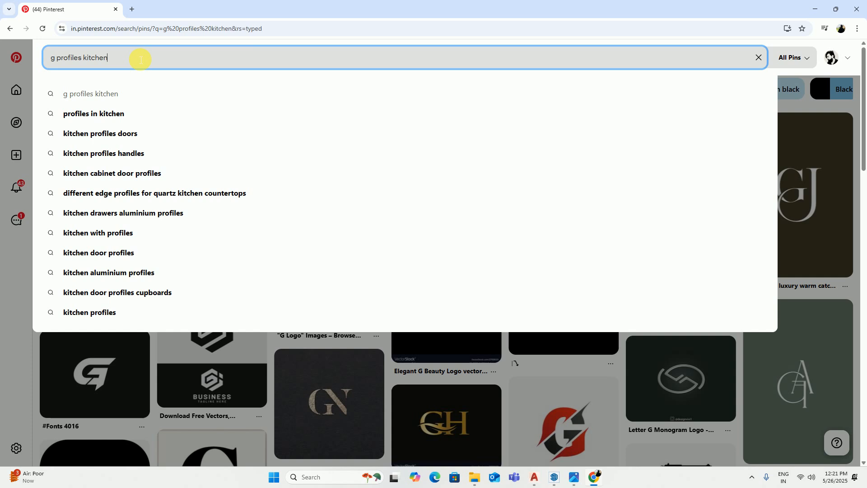
key("Return")
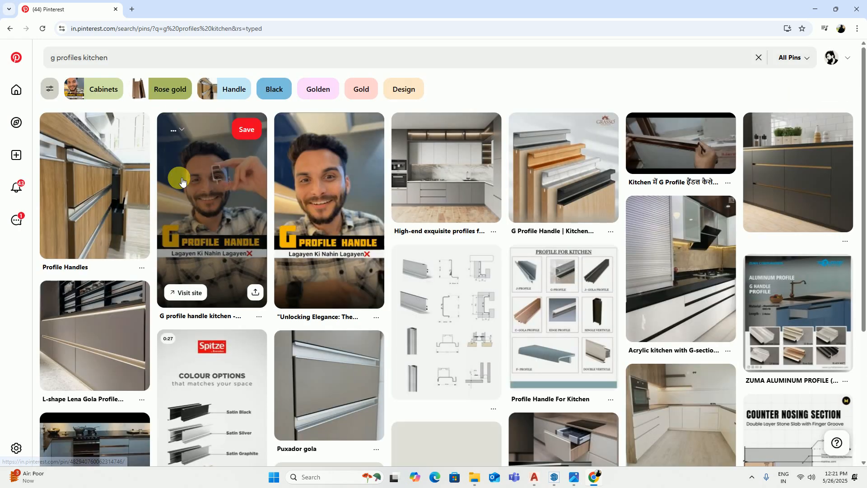
left_click(87, 228)
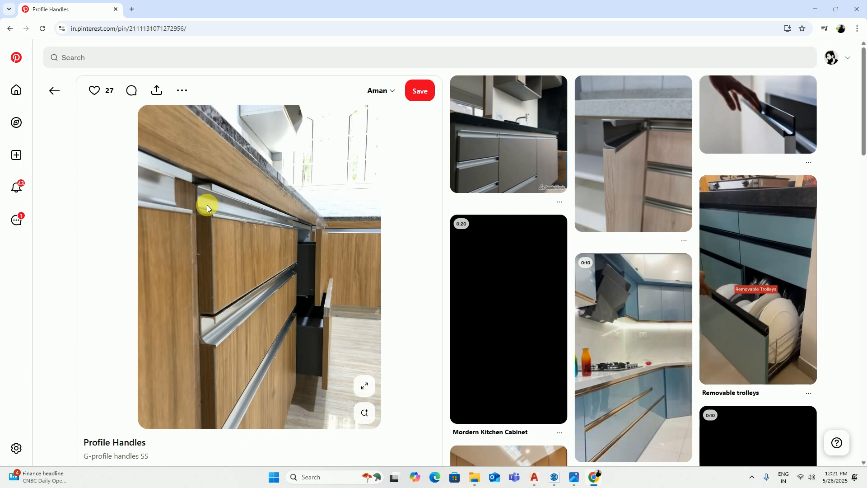
left_click(649, 161)
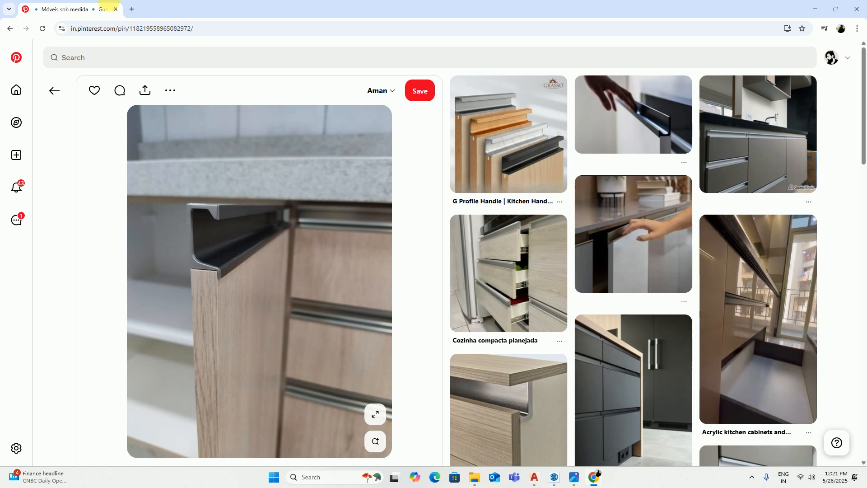
Step: Search Pinterest for "gola profile kitchen" and view the Spitze "Gola Profiles" video with its sound muted
left_click(90, 57)
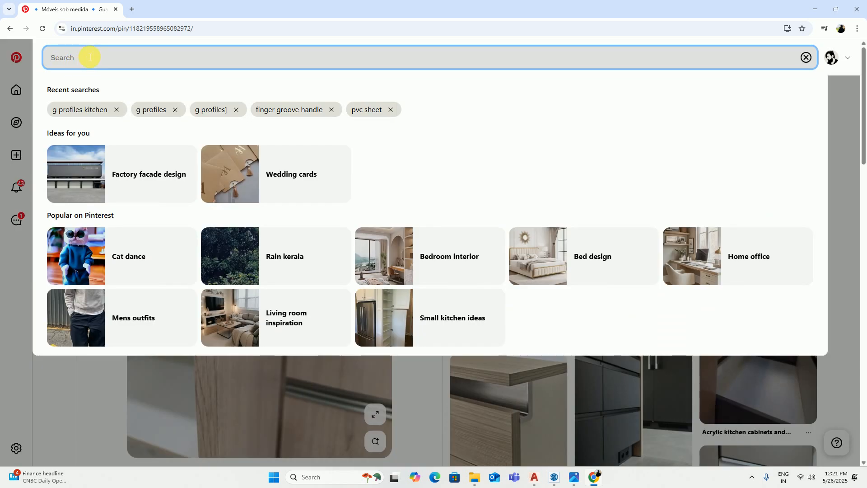
type("gola")
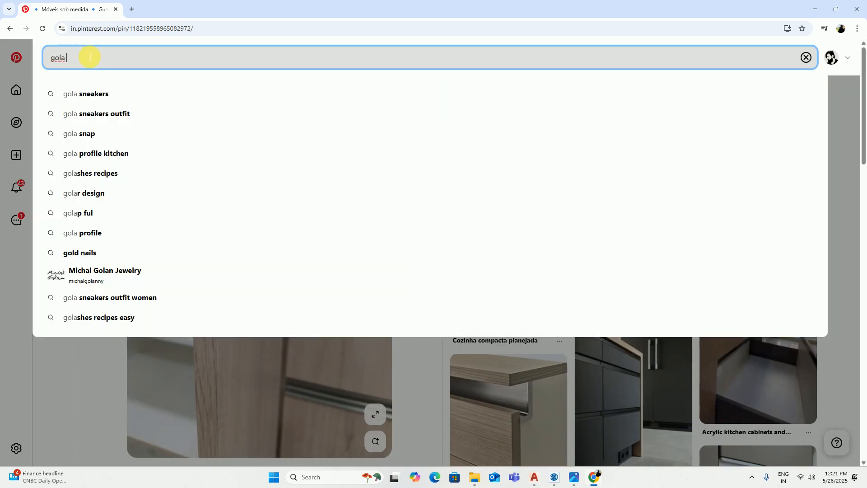
type(" pr")
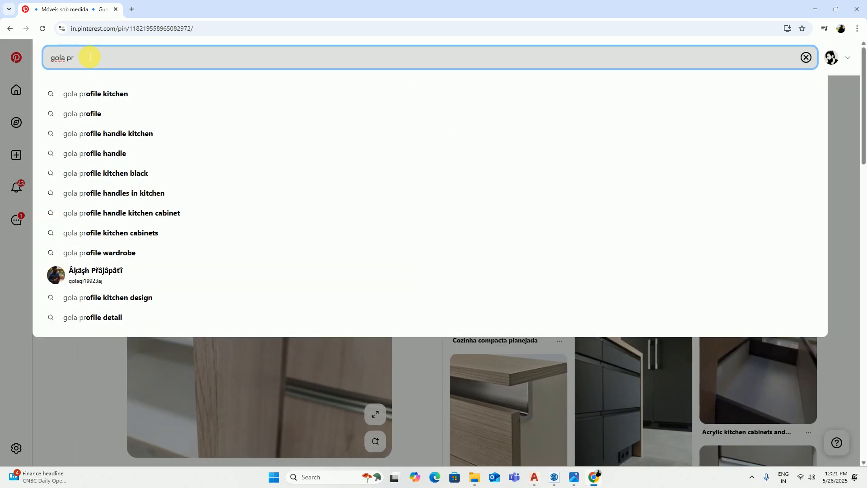
type("ofile")
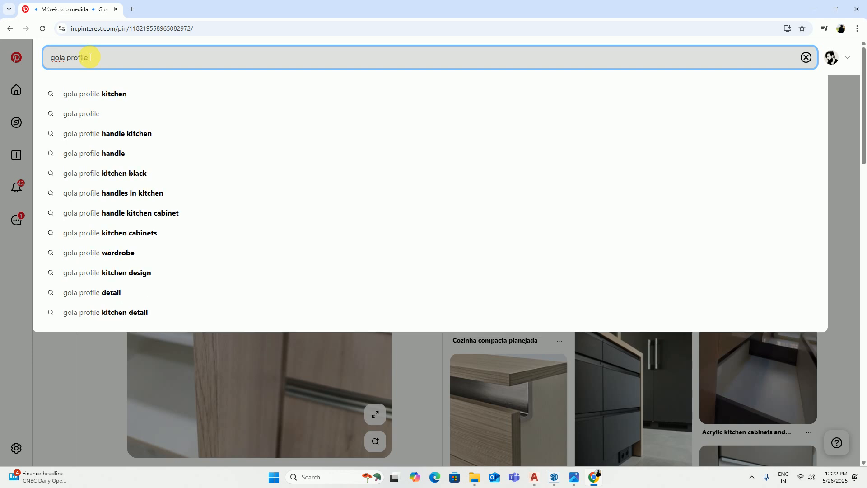
key("Down")
key("Return")
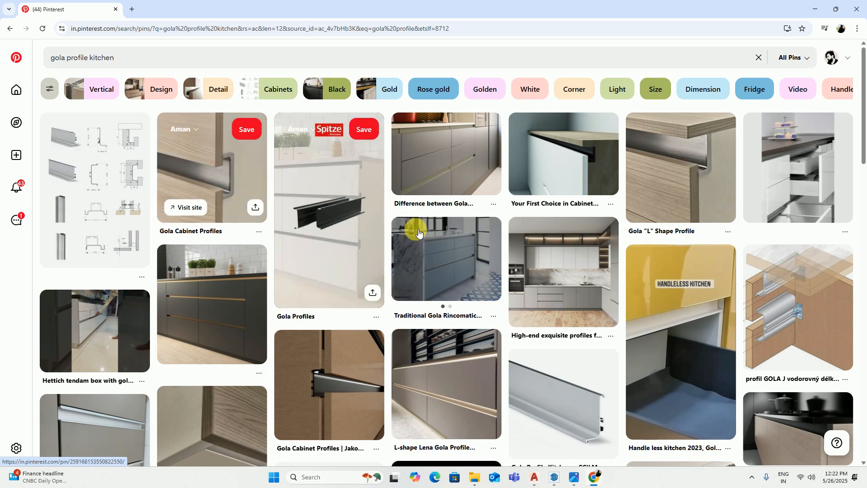
left_click(338, 213)
left_click(416, 402)
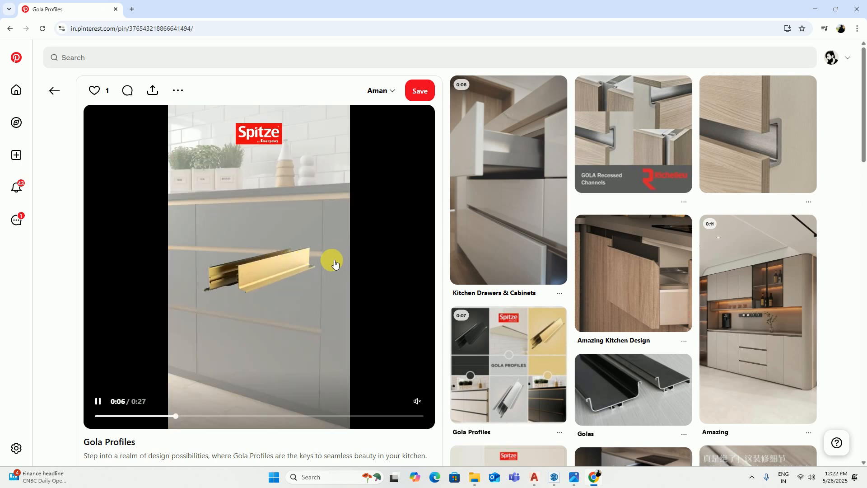
Step: Return to the "gola profile kitchen" results, examine the "Gola Cabinet Profiles" close-up between two drawers, and go back to the results
left_click(64, 93)
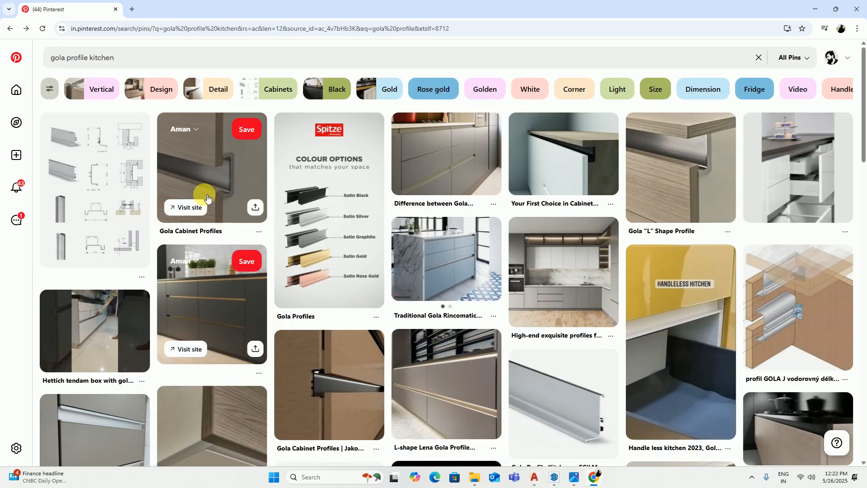
left_click(228, 173)
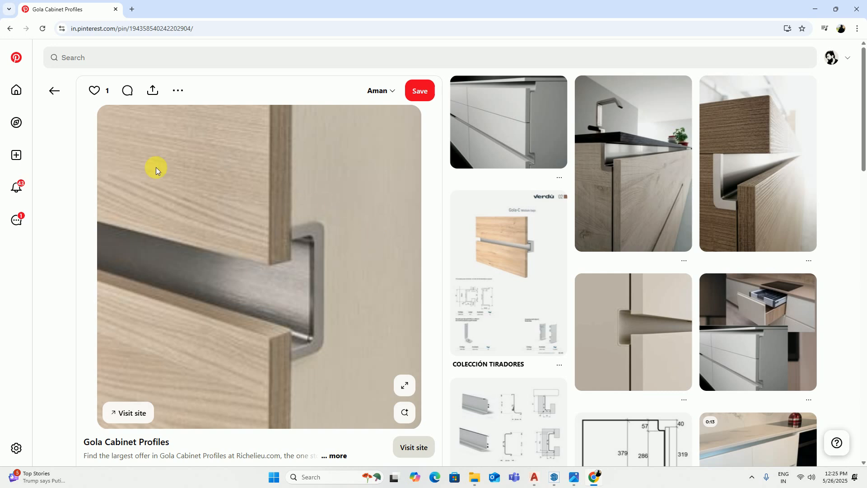
left_click(53, 91)
left_click(51, 90)
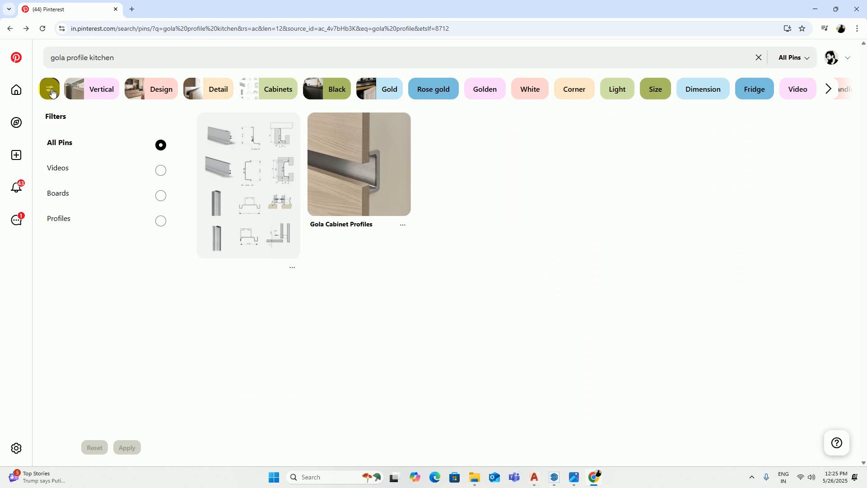
left_click(51, 90)
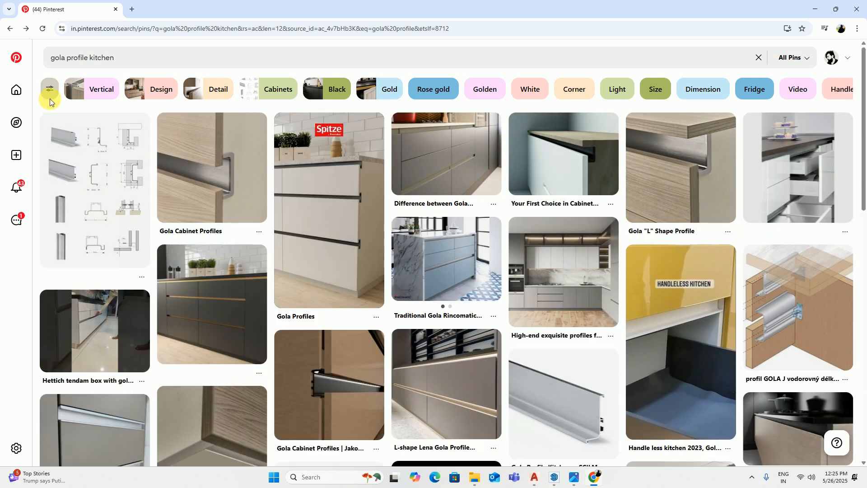
Step: Step back through the G profile references to review the 45° chamfered "Puxador Cava" handle section
left_click(10, 27)
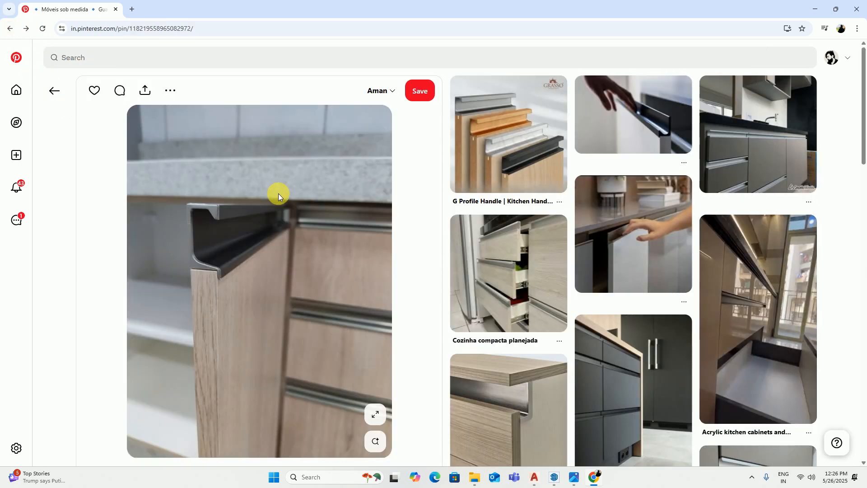
left_click(9, 28)
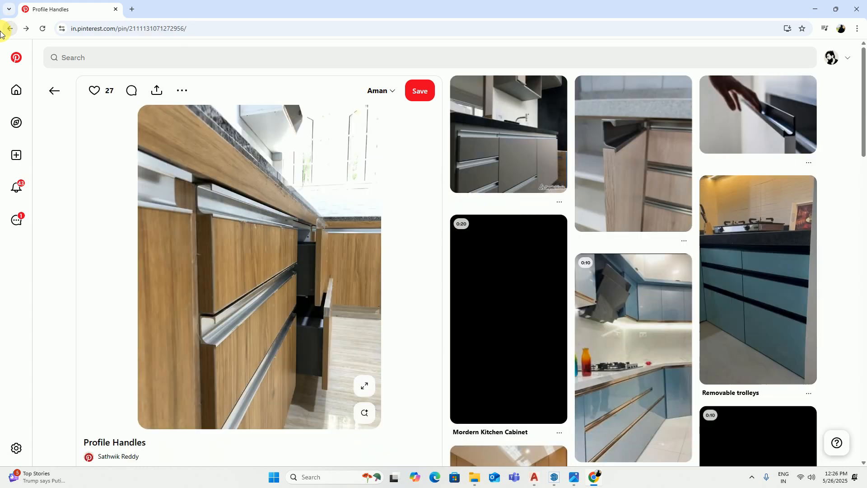
left_click(1, 30)
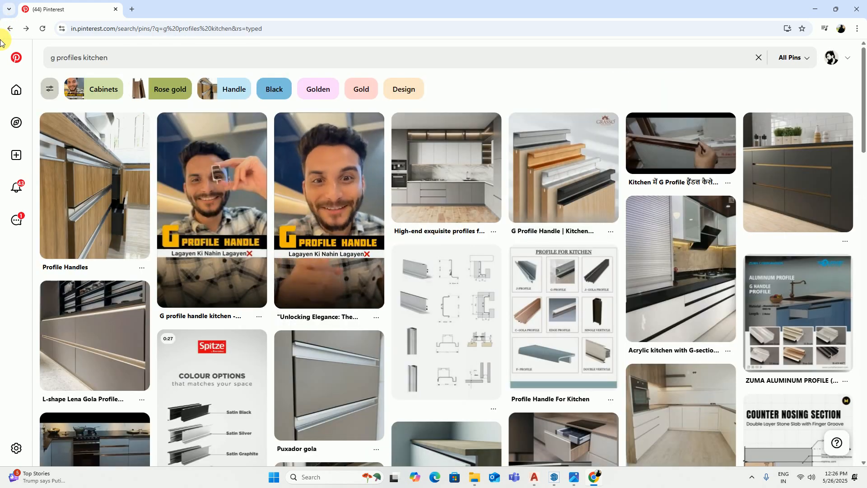
left_click(9, 29)
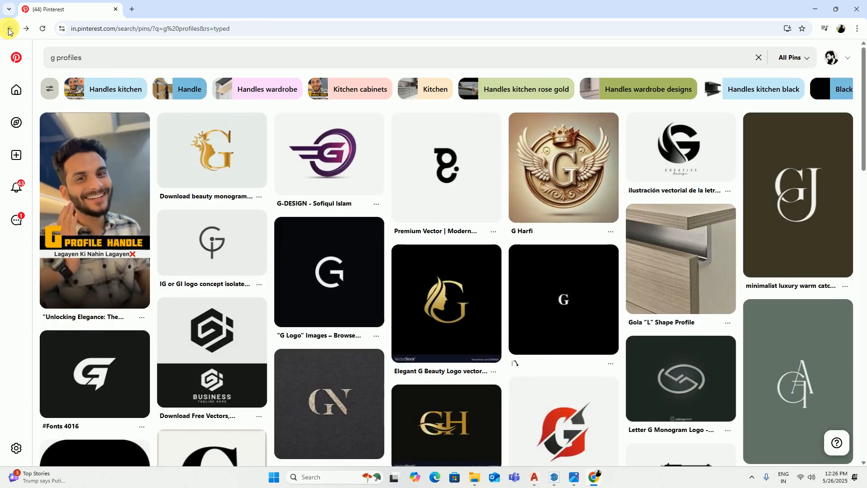
left_click(9, 29)
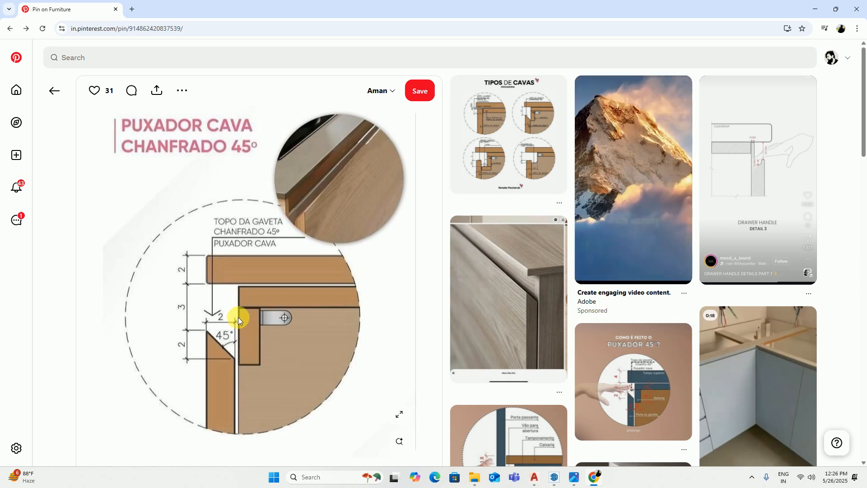
Step: Return to the "gola profile kitchen" results and examine the "Gola "L" Shape Profile" pin and a related white drawer cabinet photo
left_click(26, 27)
left_click(30, 28)
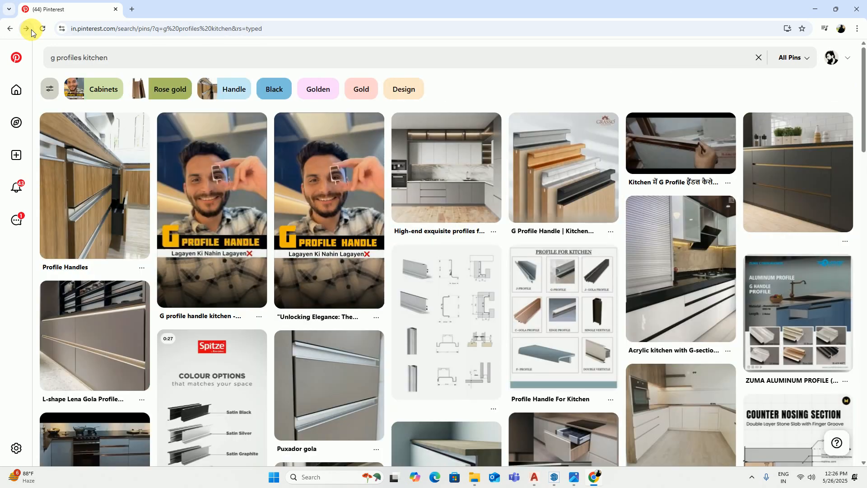
left_click(26, 28)
left_click(26, 28)
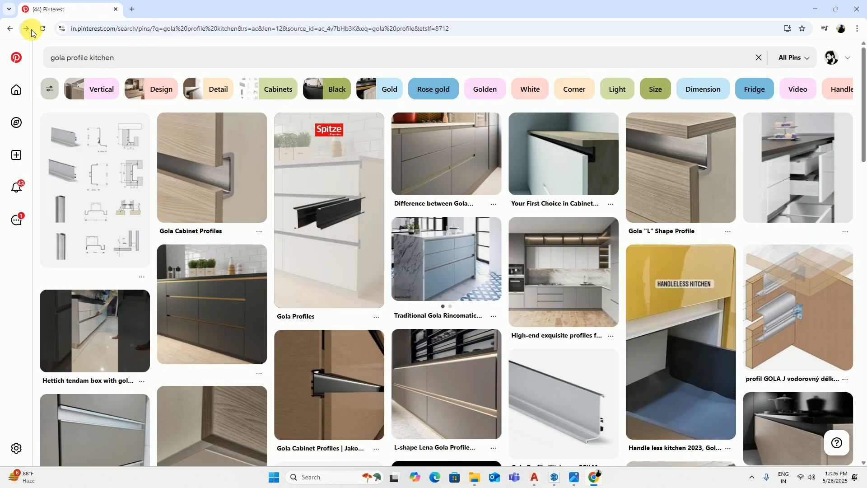
left_click(672, 151)
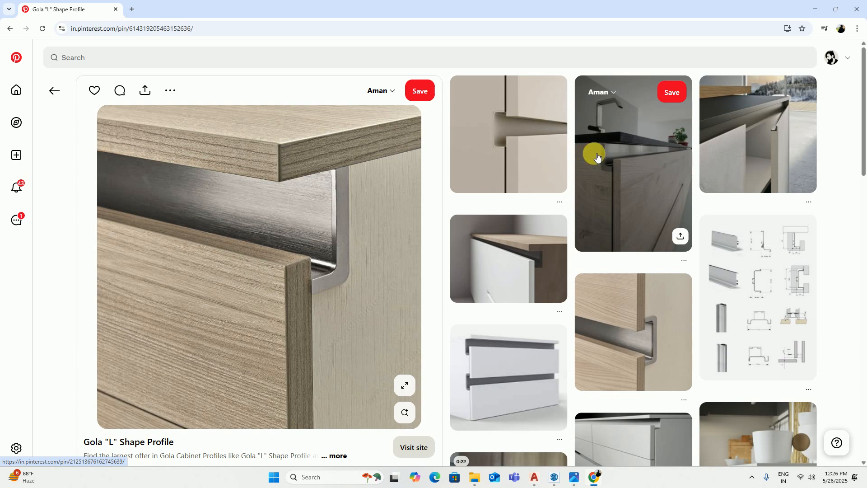
scroll(605, 168, "down", 1)
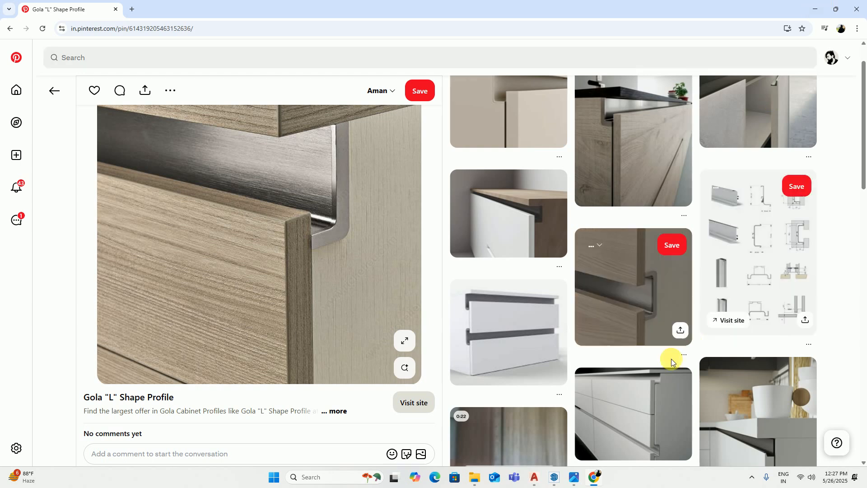
left_click(630, 405)
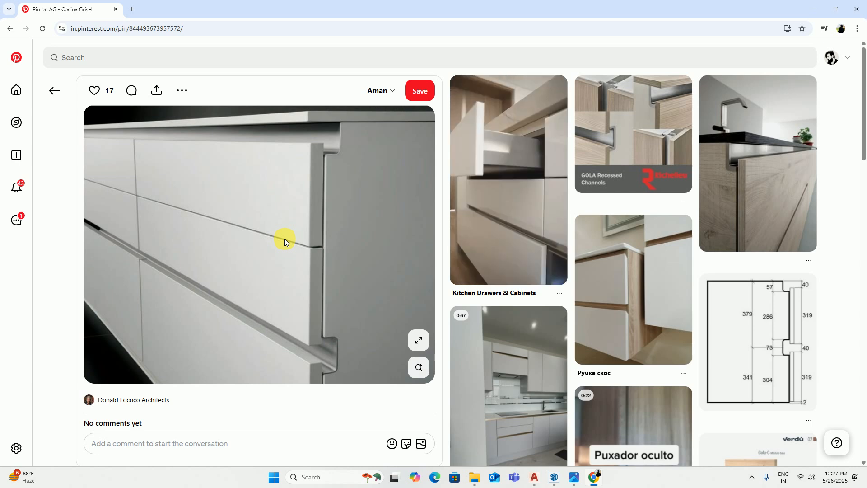
Step: Switch to AutoCAD and offset the countertop's lower edge line 5 downward above the high back drawers
left_click(815, 9)
mouse_move(317, 207)
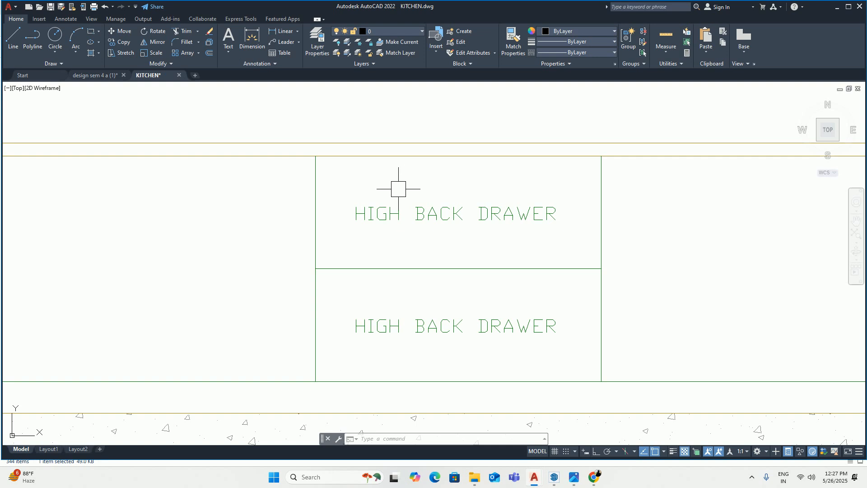
key("Escape")
key("Escape")
scroll(325, 159, "up", 3)
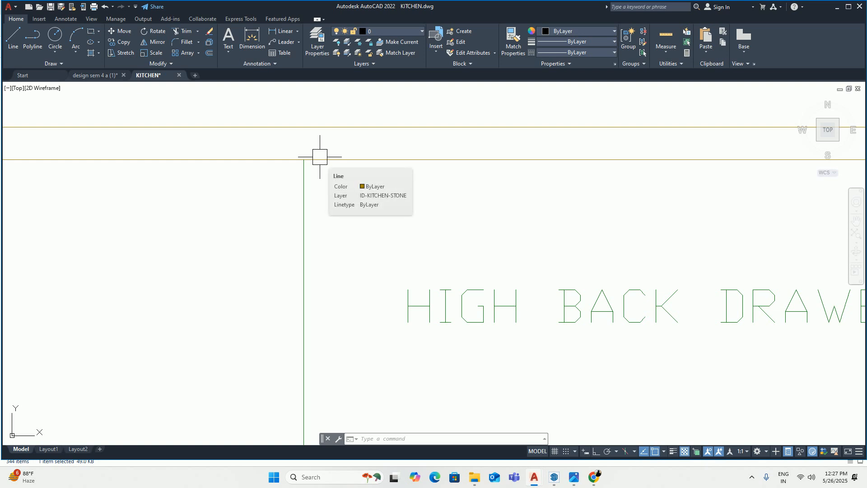
type("o")
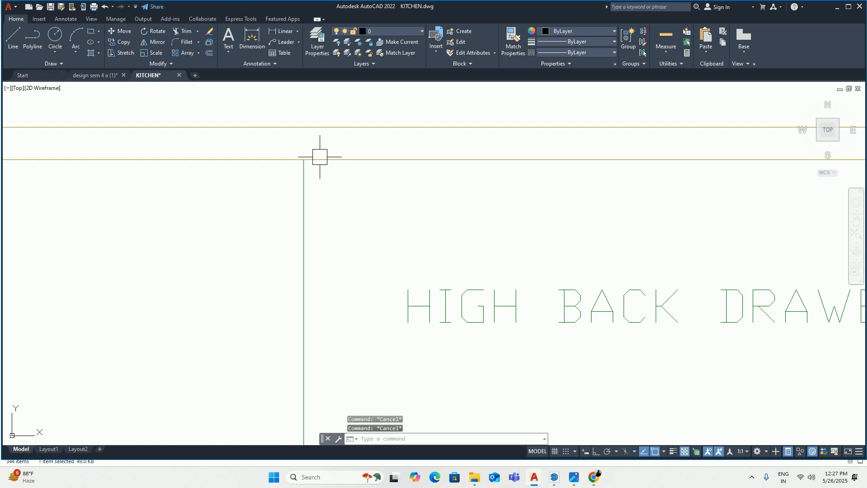
key("Return")
type("5")
key("Return")
left_click(352, 159)
left_click(334, 204)
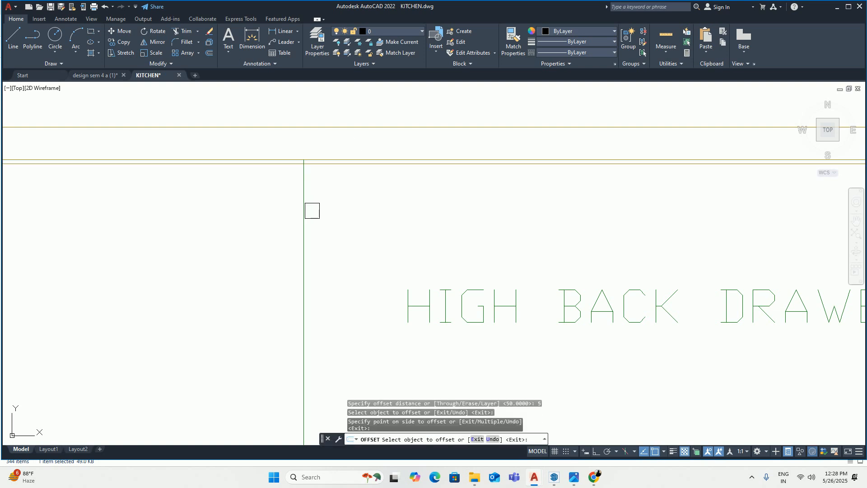
Step: Offset the new line under the countertop another 35 downward to mark the handle profile's depth
key("Return")
key("Return")
type("35")
key("Return")
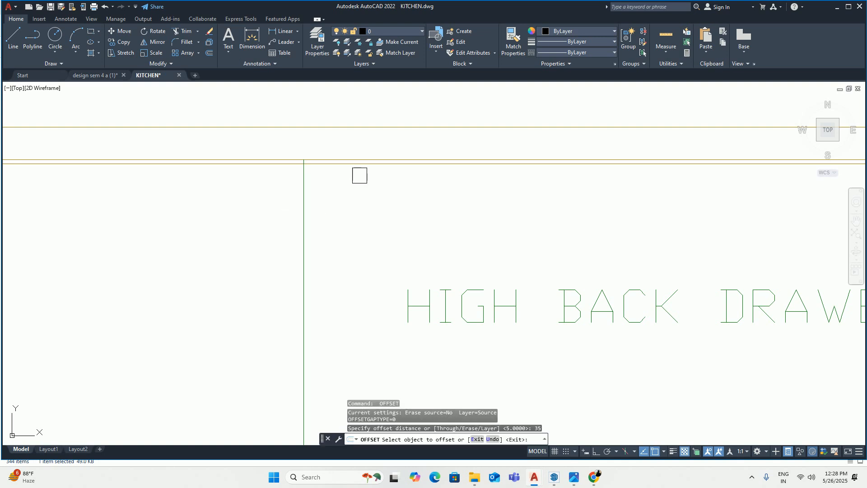
left_click(354, 163)
left_click(349, 241)
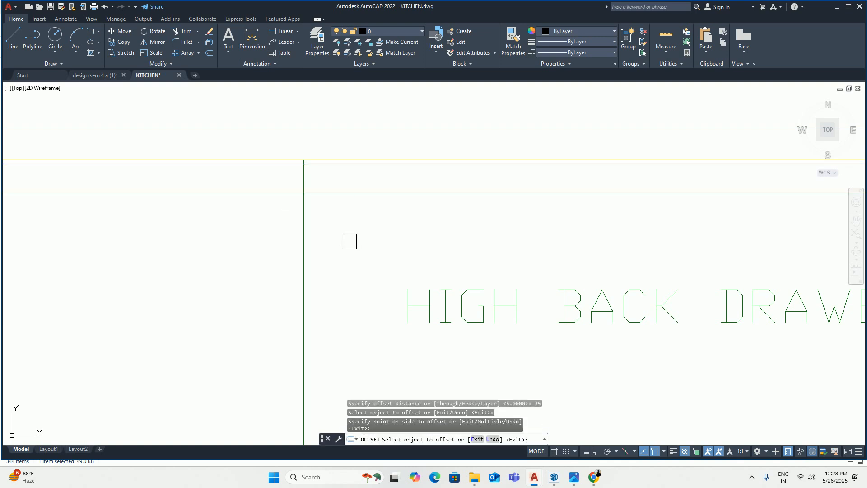
key("Escape")
key("Escape")
key("Escape")
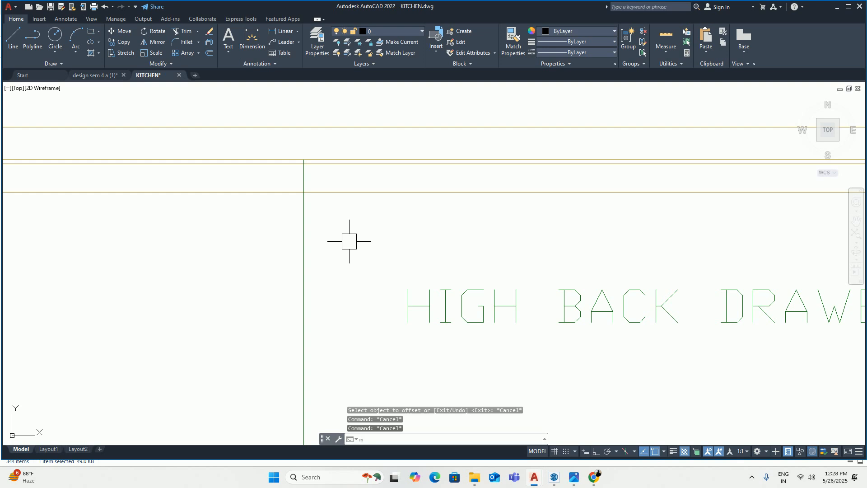
key("Escape")
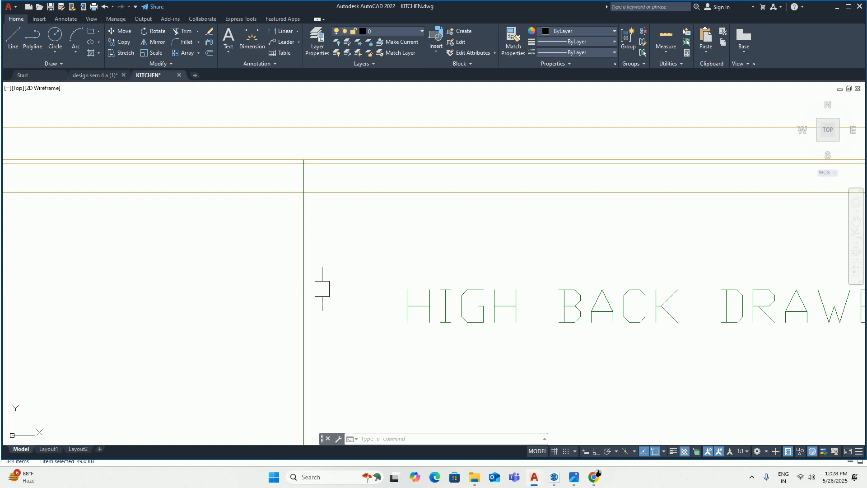
key("F10")
left_click(352, 427)
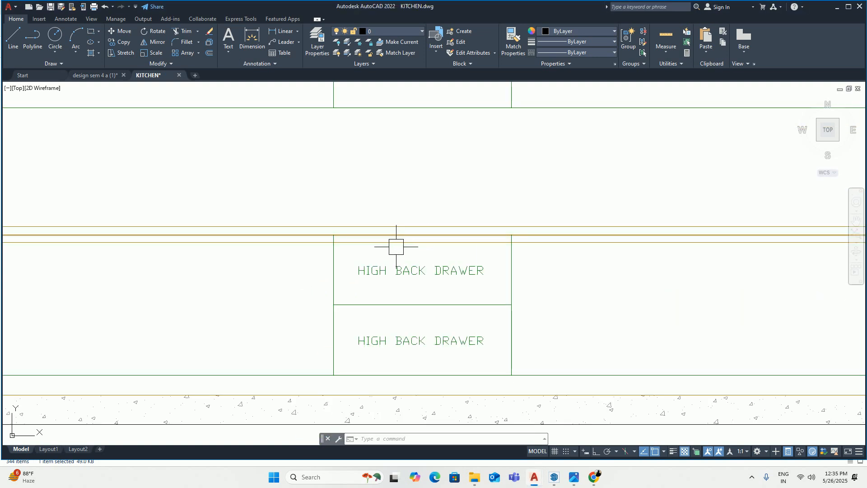
Step: Create a new layer named ID-KITCHEN-HARDWARE
scroll(395, 243, "up", 2)
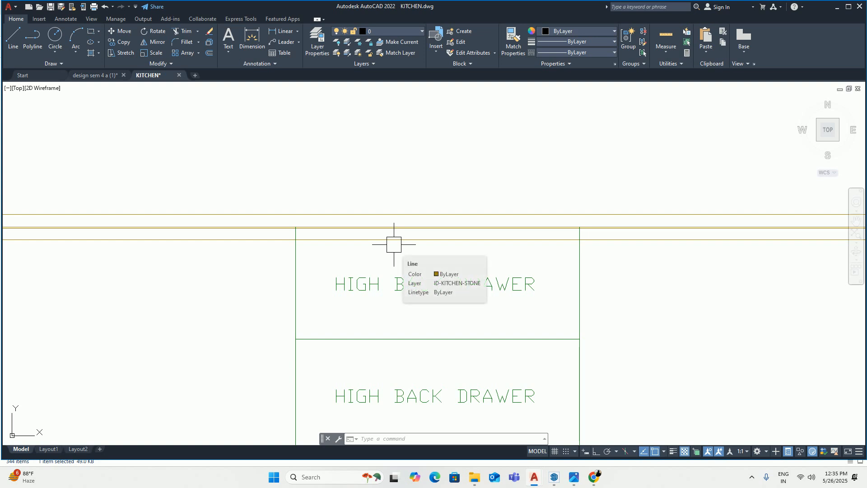
type("la")
key("Return")
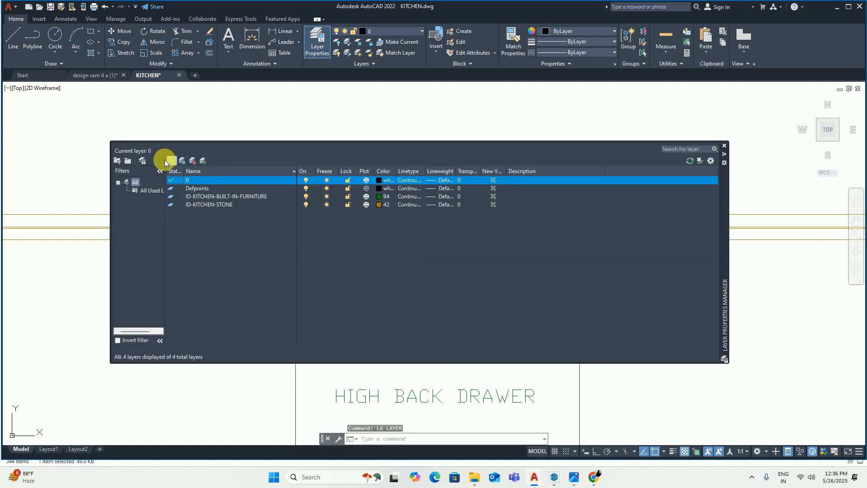
left_click(170, 161)
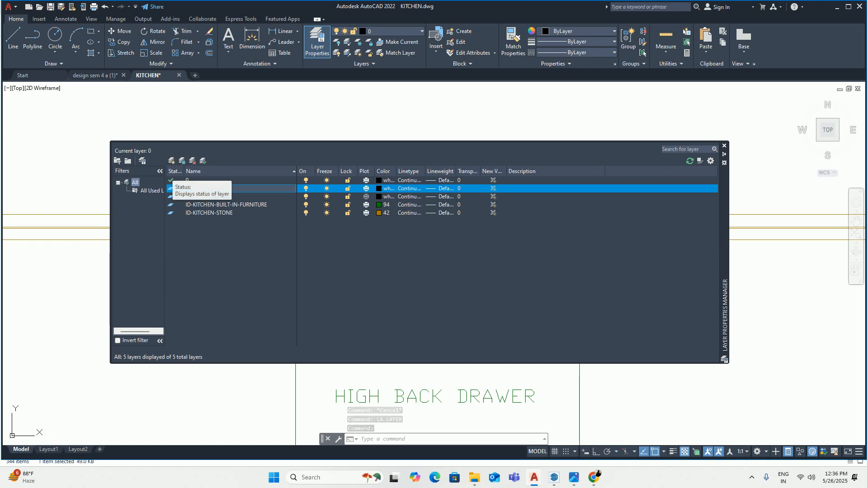
type("ID-KITCHEN-HARDWARE")
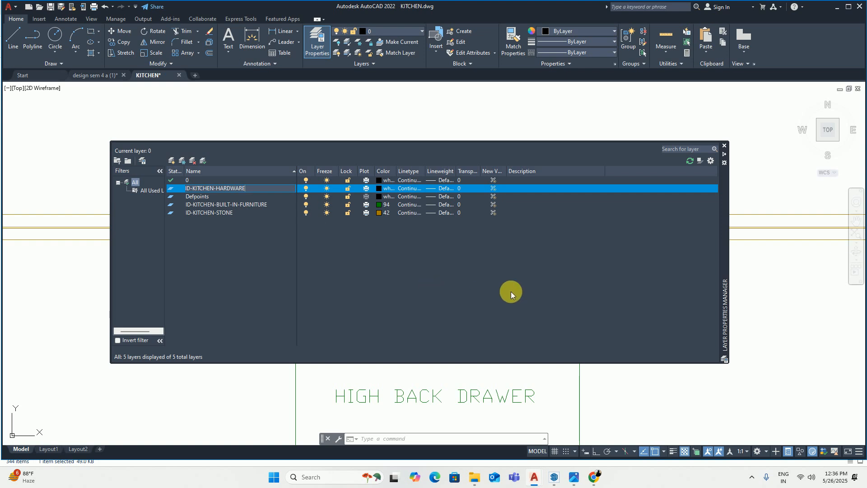
Step: Give the ID-KITCHEN-HARDWARE layer colour 34 and make it the current layer
left_click(380, 188)
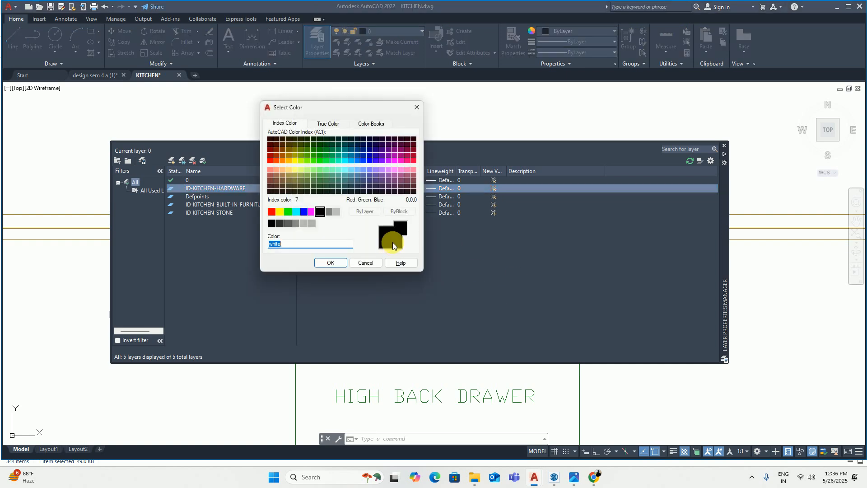
left_click(283, 150)
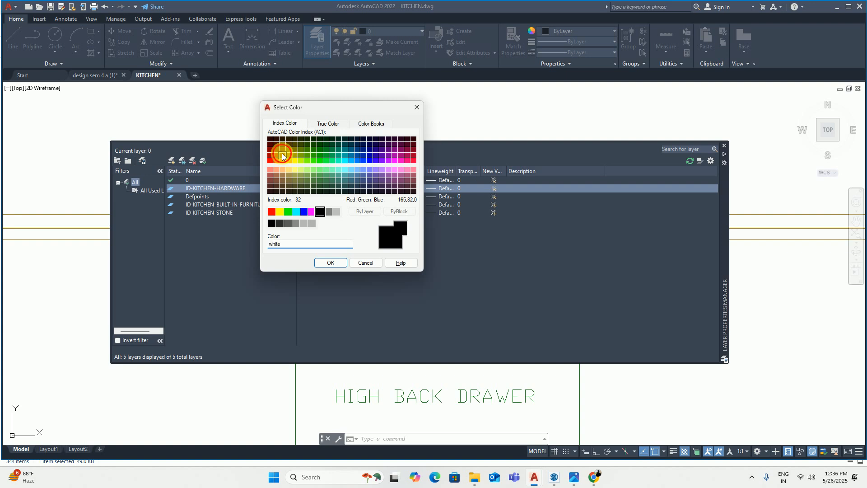
left_click(327, 263)
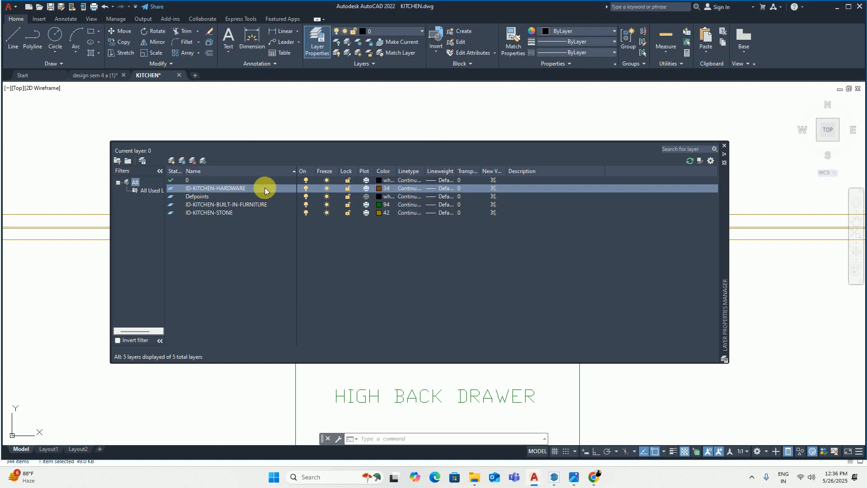
double_click(277, 186)
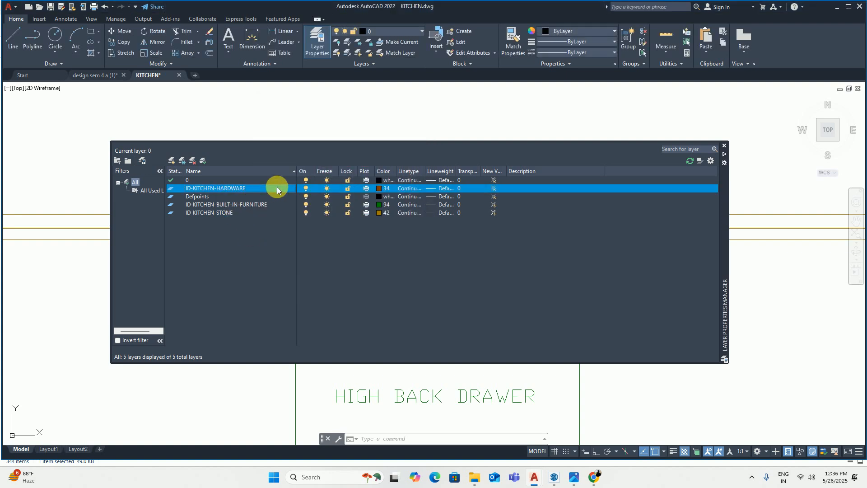
left_click(724, 145)
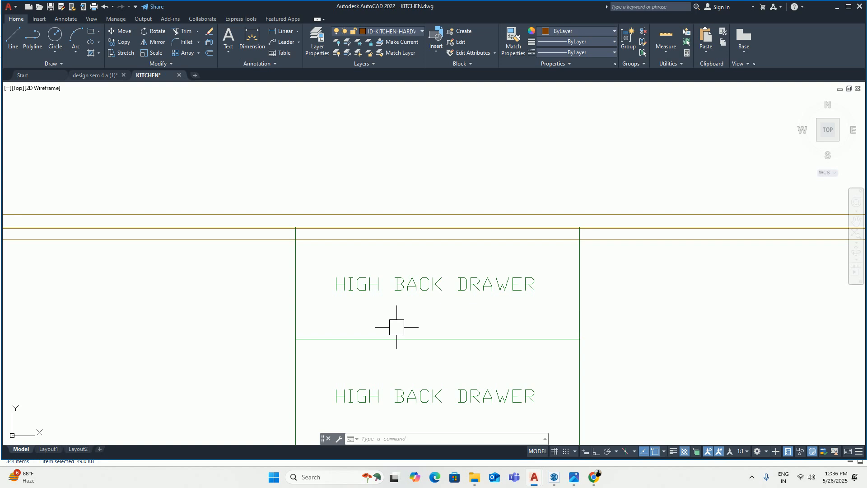
Step: Trim the two lines crossing the top of the upper drawer back to the drawer's left and right edges
mouse_move(394, 341)
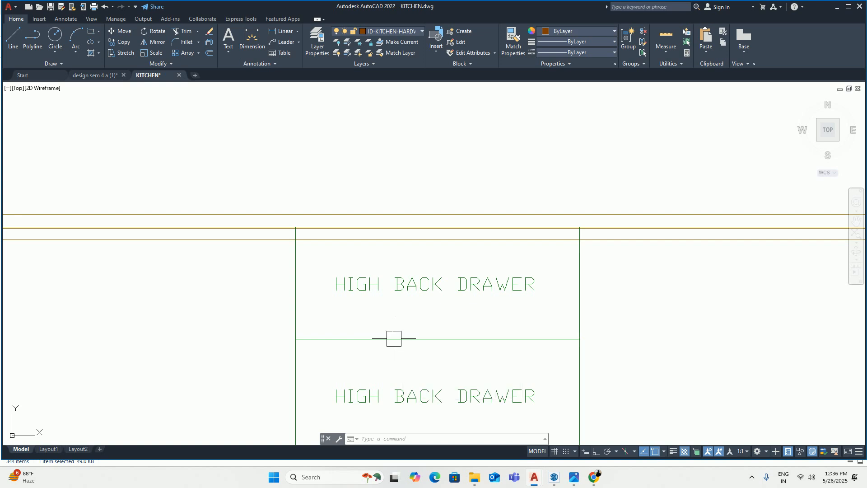
type("TR")
key("Return")
scroll(281, 240, "up", 5)
left_click(280, 239)
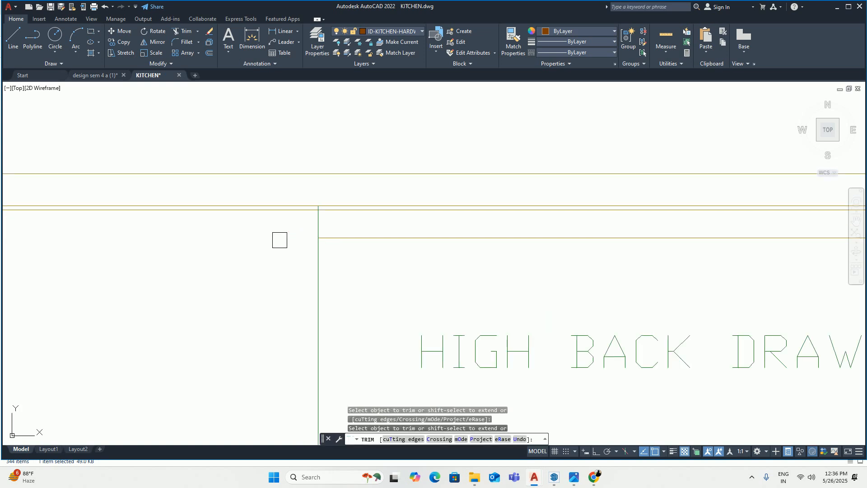
left_click(288, 215)
scroll(289, 216, "down", 2)
middle_click_drag(304, 277, 13, 305)
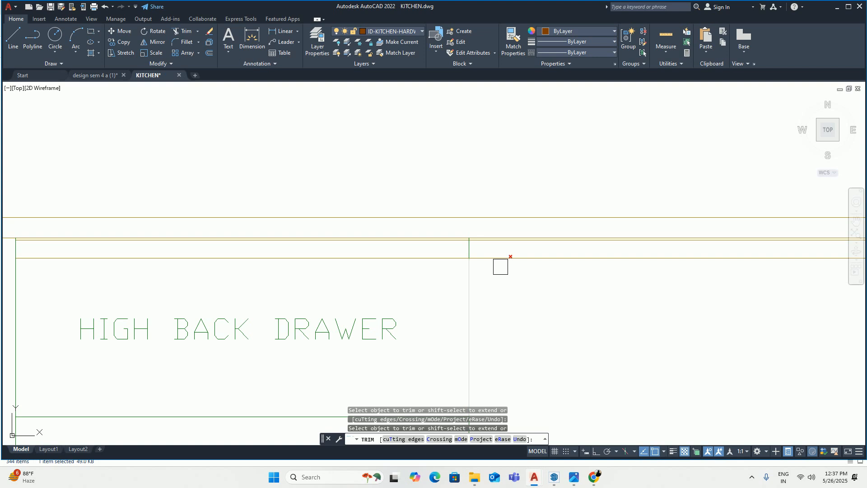
left_click(512, 254)
left_click(494, 245)
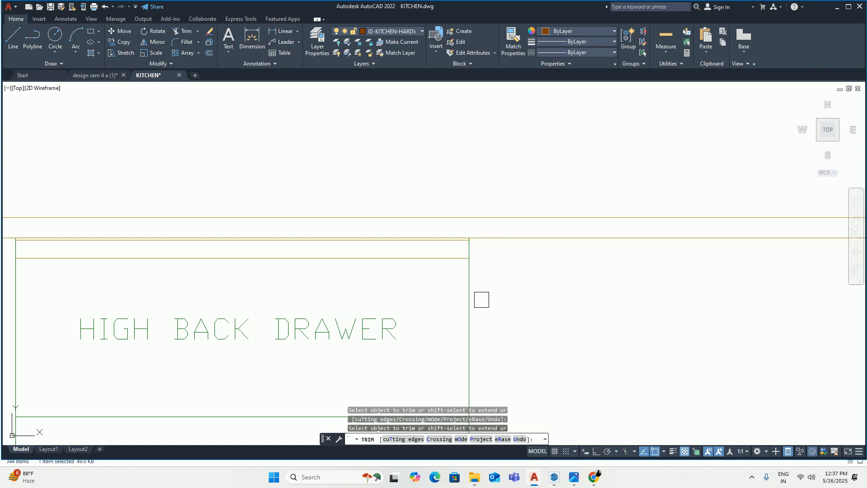
key("Escape")
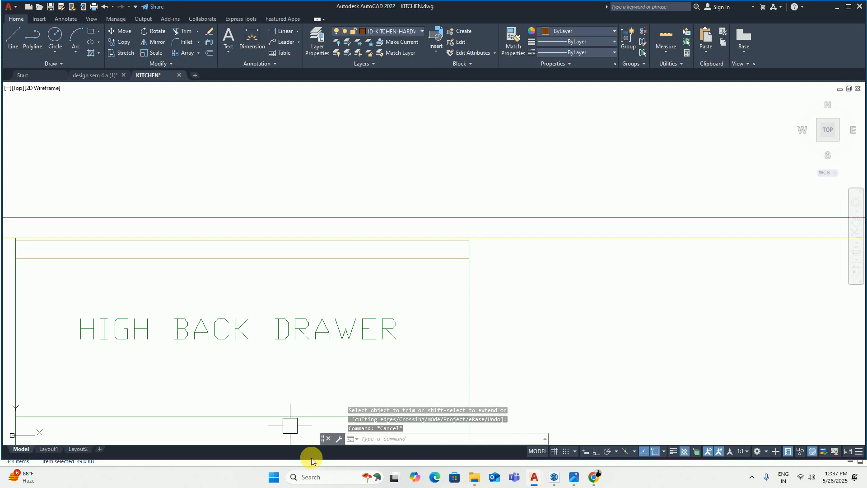
Step: Move the two trimmed lines inside the upper drawer's top to the ID-KITCHEN-HARDWARE layer
scroll(478, 285, "down", 2)
left_click(412, 270)
scroll(367, 265, "up", 5)
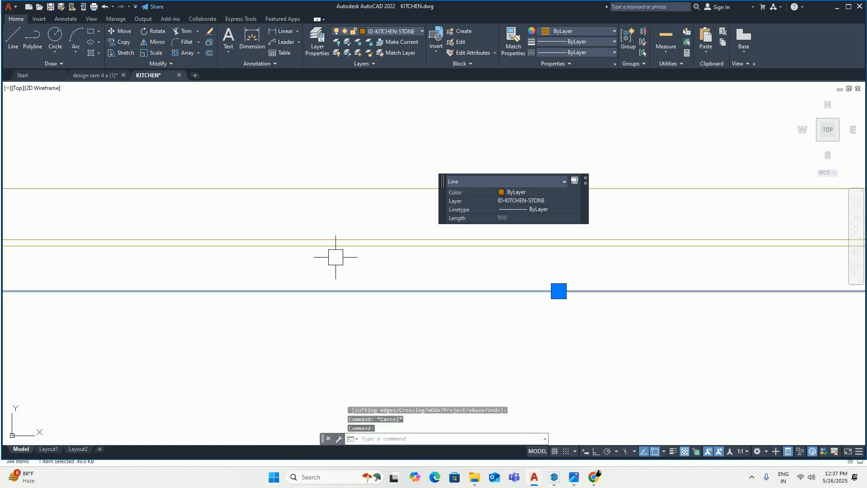
left_click(309, 246)
left_click(377, 30)
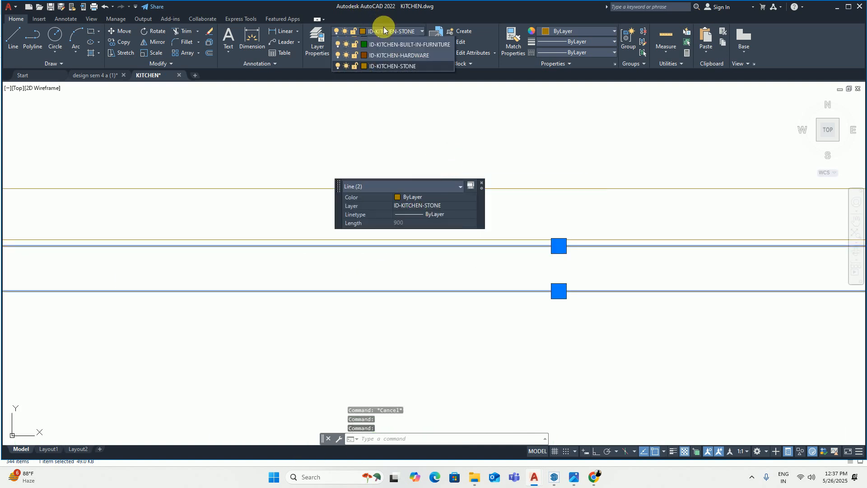
left_click(399, 74)
scroll(337, 278, "down", 3)
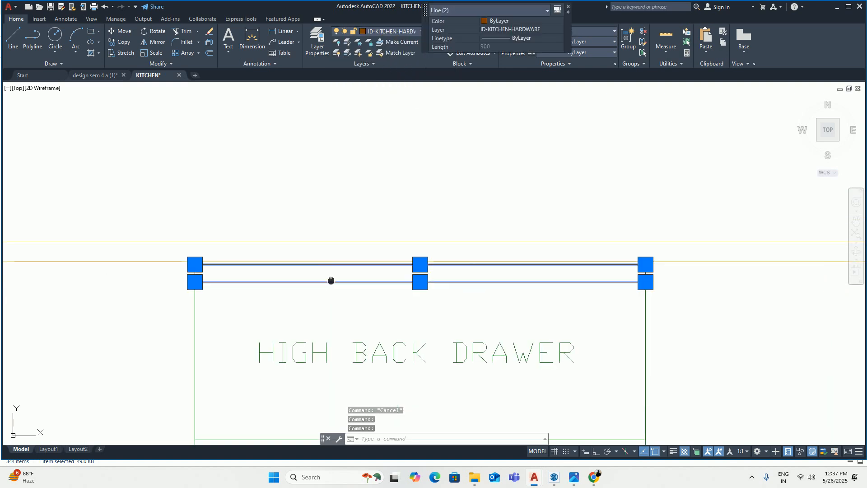
key("Escape")
Step: Trim the upper drawer's left side line above the lower hardware line
middle_click_drag(330, 281, 339, 238)
middle_click_drag(265, 300, 278, 266)
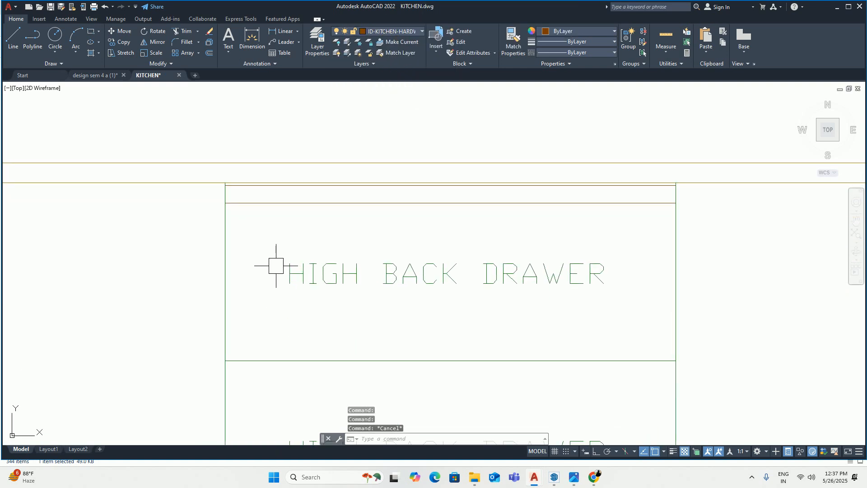
type("tr")
key("Return")
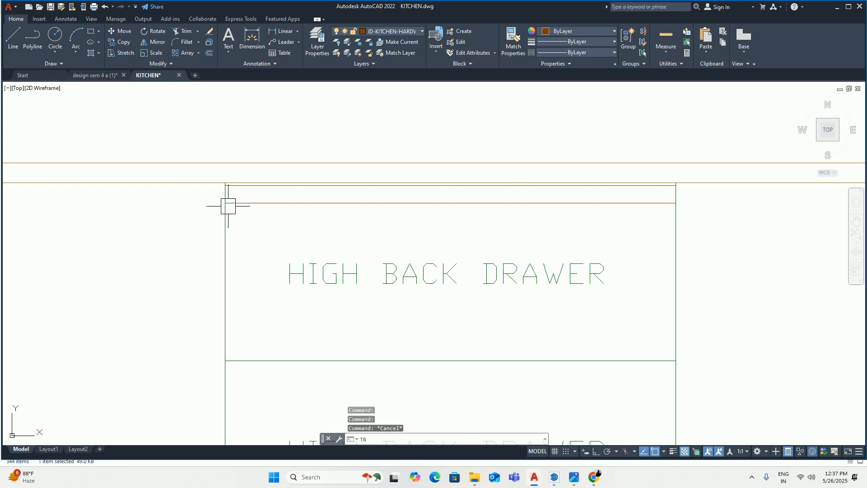
scroll(229, 204, "up", 4)
left_click(232, 168)
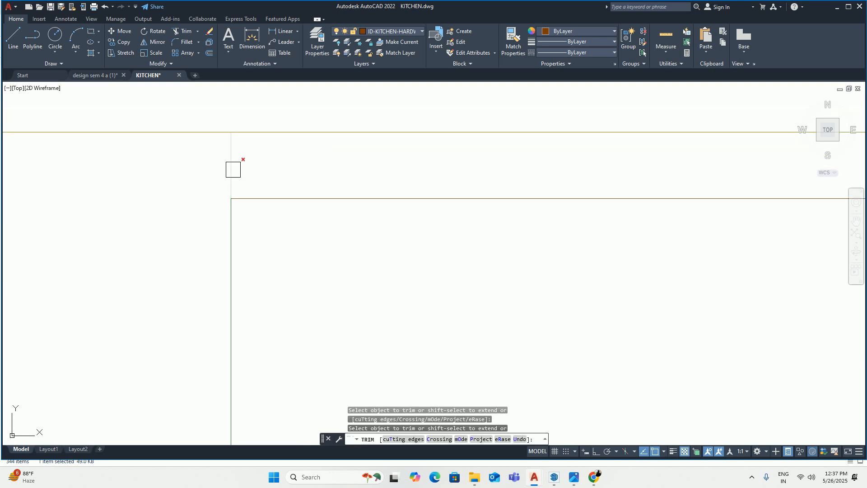
Step: Trim the upper drawer's right side line above the lower hardware line
scroll(246, 184, "down", 5)
scroll(425, 206, "down", 5)
middle_click_drag(427, 207, 80, 216)
scroll(815, 192, "up", 6)
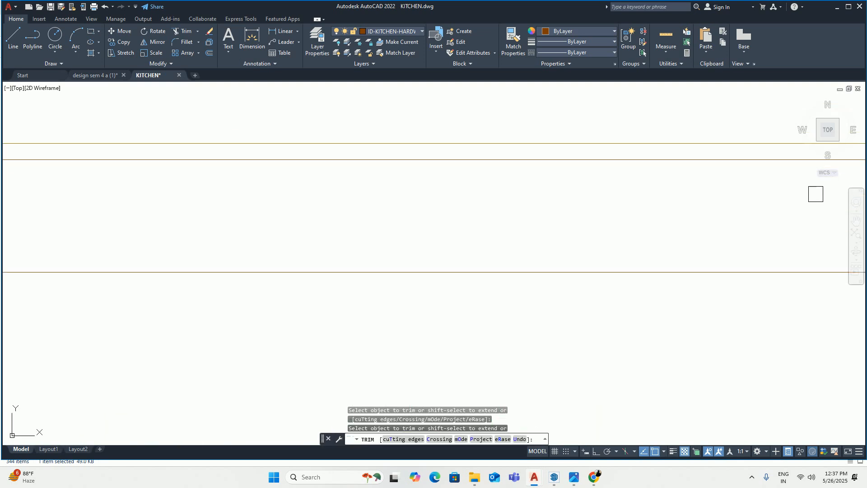
left_click(387, 176)
scroll(389, 201, "down", 2)
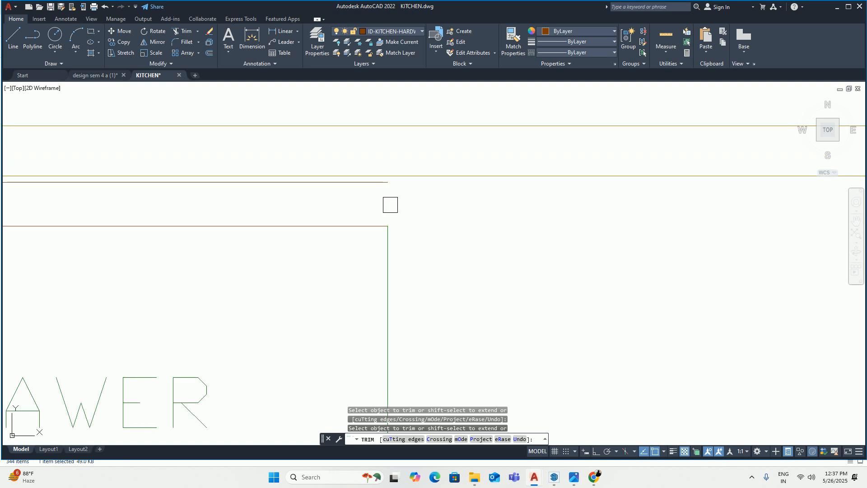
scroll(666, 225, "down", 2)
middle_click_drag(665, 224, 718, 226)
scroll(315, 202, "up", 3)
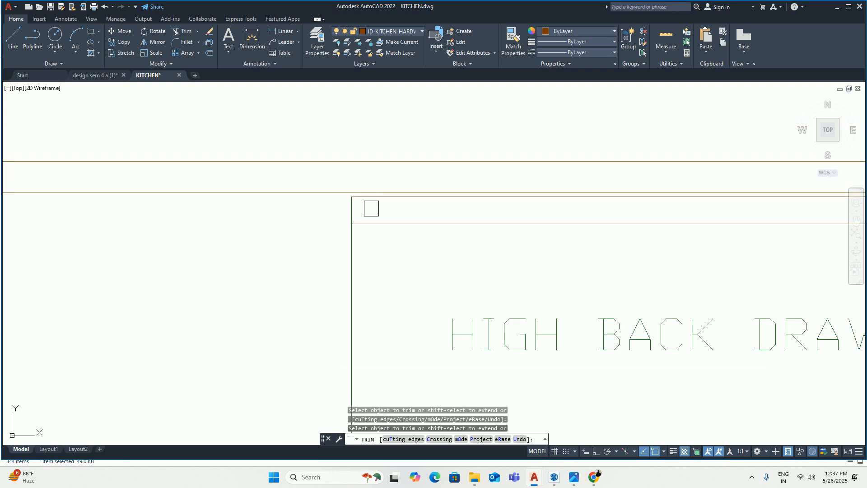
key("Escape")
key("Escape")
key("Escape")
key("Escape")
Step: Draw a vertical line joining the left ends of the two hardware lines
scroll(351, 219, "up", 3)
type("l")
key("Return")
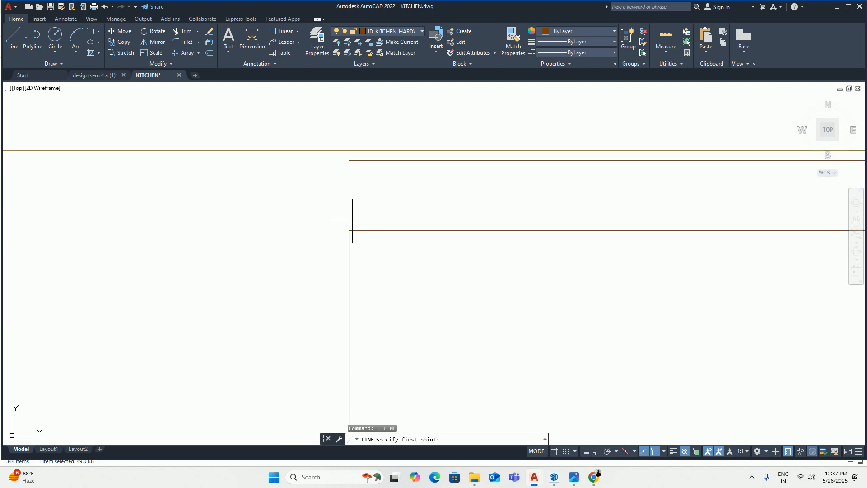
left_click(349, 230)
left_click(349, 160)
key("Escape")
scroll(418, 210, "down", 4)
Step: Draw a vertical line joining the right ends of the two hardware lines to close the strip
middle_click_drag(418, 210, 39, 226)
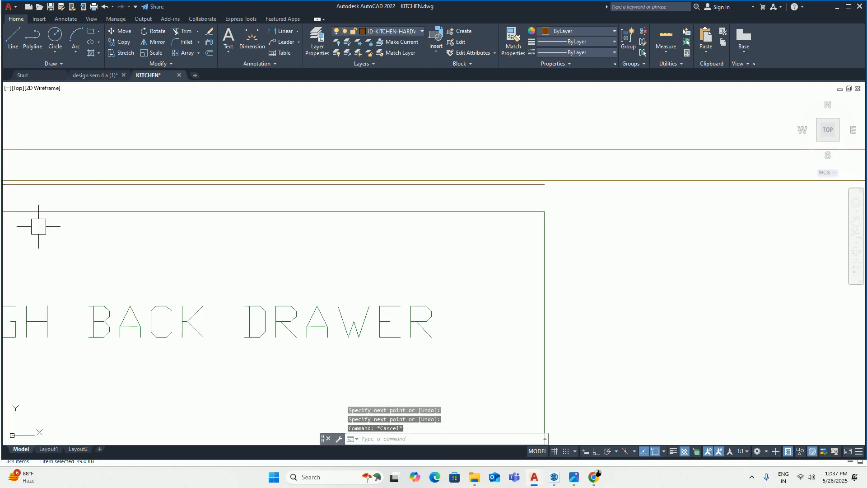
type("l")
key("Return")
left_click(552, 207)
key("Escape")
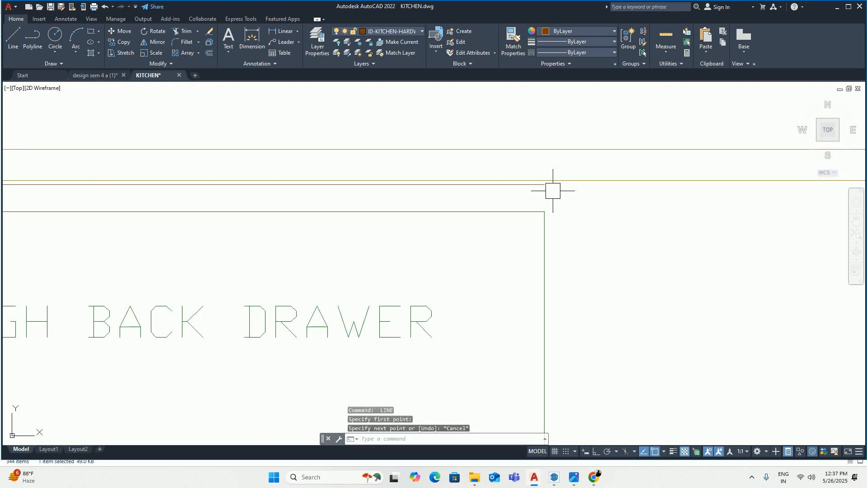
key("space")
left_click(544, 185)
left_click(544, 212)
key("Return")
Step: Offset the dividing line between the two drawers upward by 5
scroll(546, 209, "down", 5)
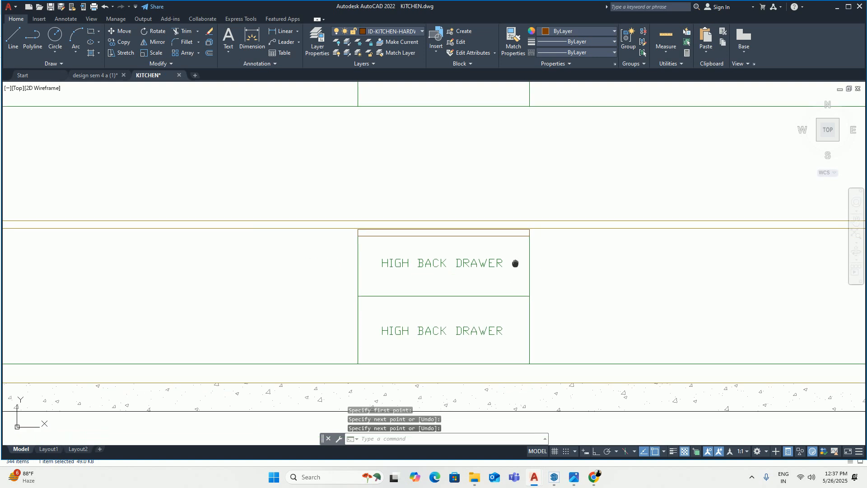
middle_click_drag(513, 261, 503, 219)
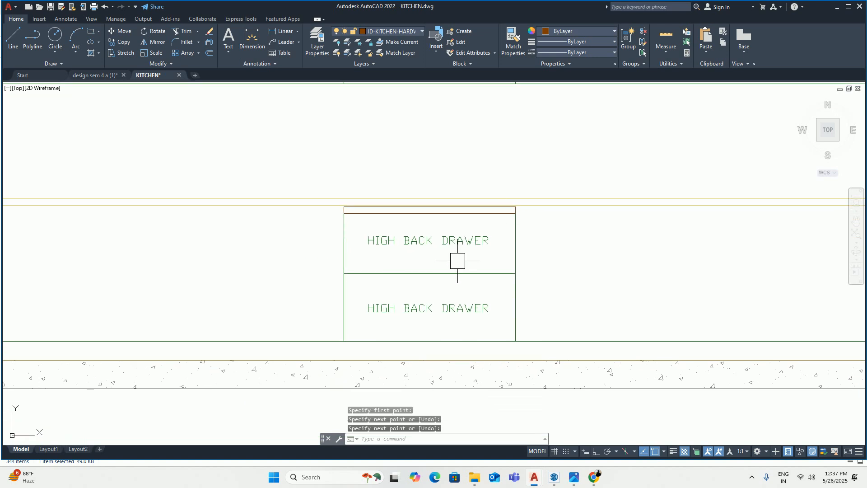
scroll(395, 282, "up", 2)
key("Escape")
key("Escape")
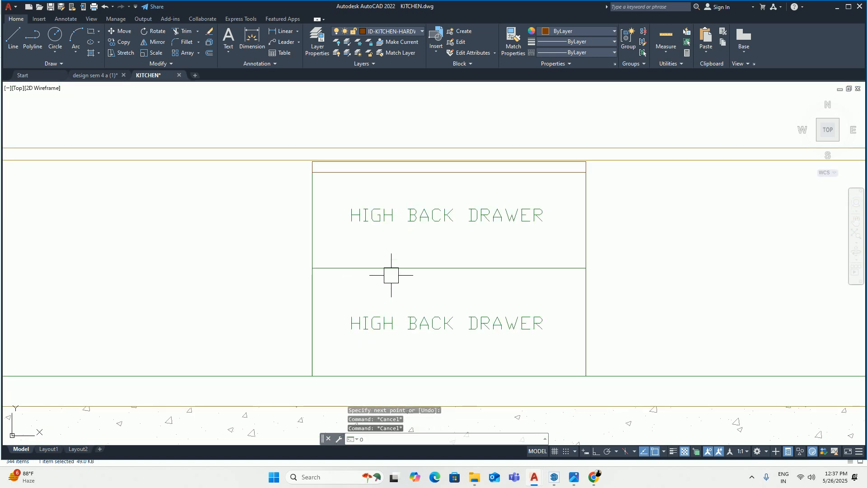
type("o")
key("Return")
type("5")
key("Return")
left_click(364, 267)
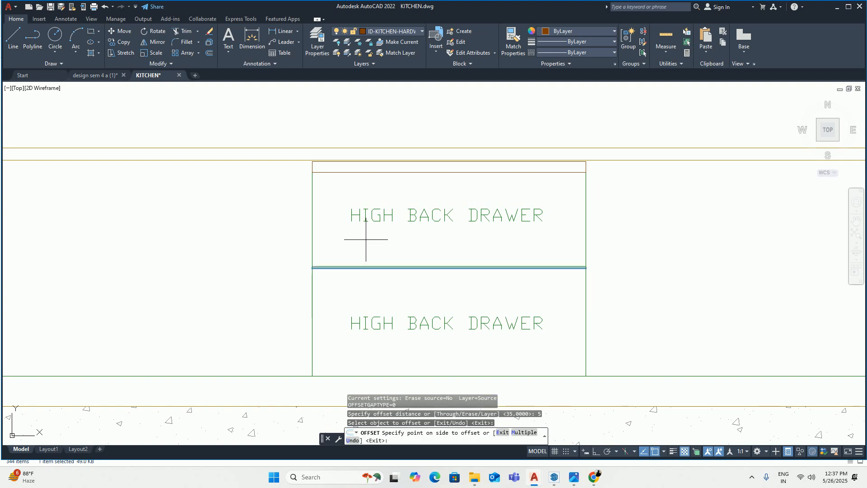
left_click(365, 239)
key("Return")
Step: Offset the original dividing line between the drawers downward by 35
key("Return")
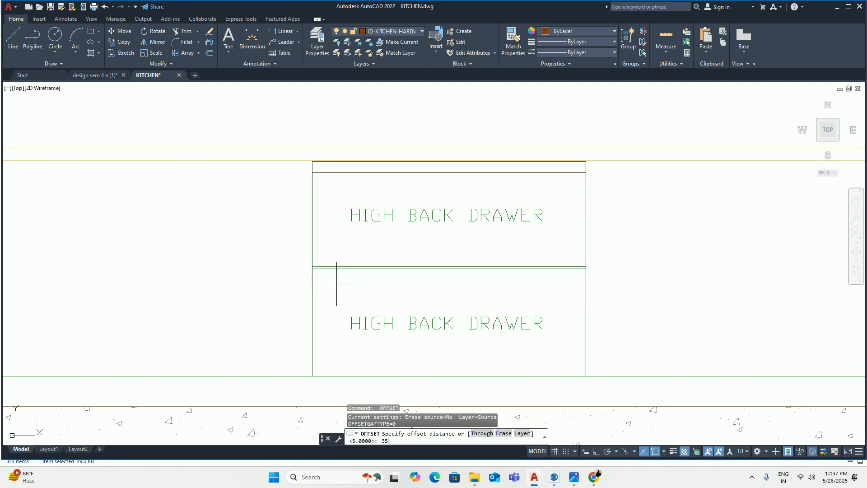
type("35")
key("Return")
scroll(321, 259, "up", 3)
left_click(332, 260)
left_click(334, 296)
key("Escape")
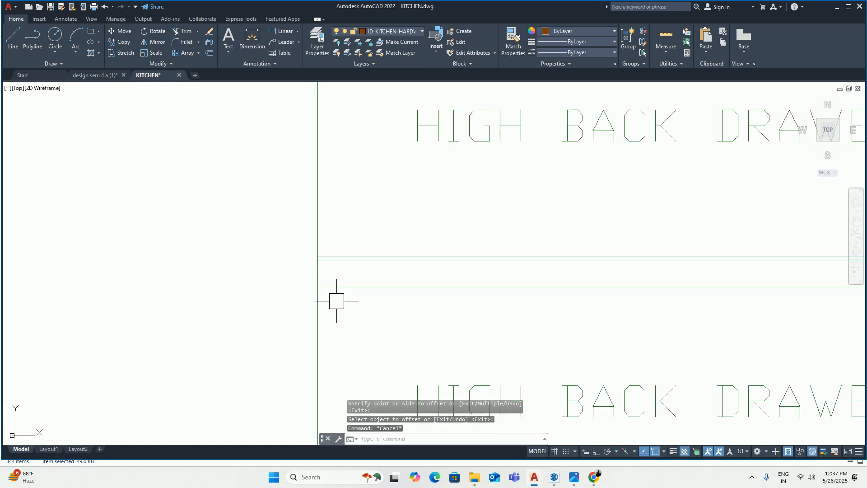
Step: Trim the cabinet's left side line across the gaps between the upper and lower drawers
type("tr")
key("Return")
left_click(302, 276)
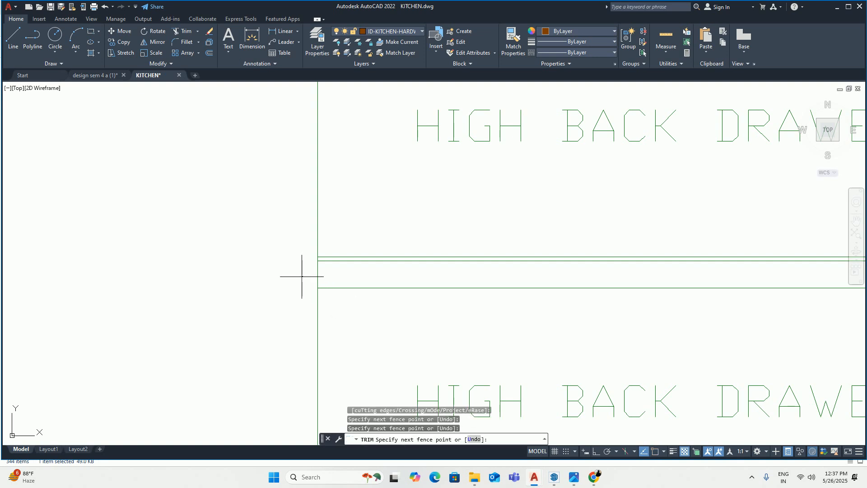
left_click(311, 280)
scroll(310, 258, "up", 5)
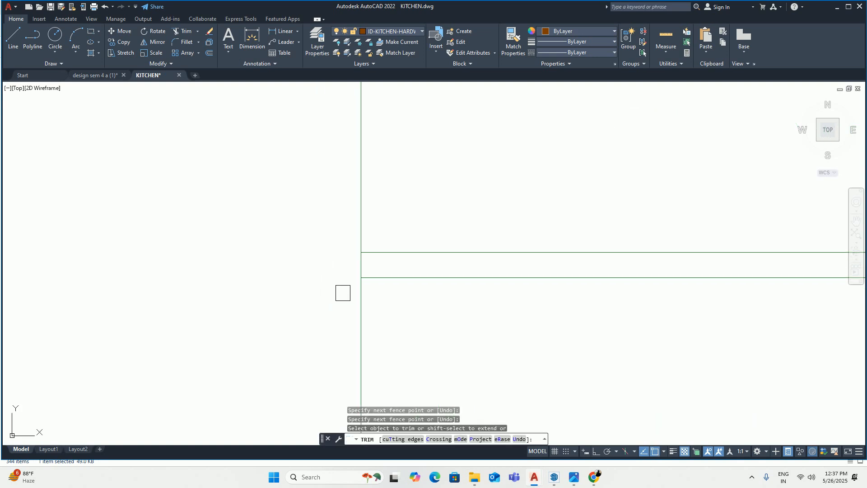
scroll(343, 294, "down", 6)
left_click(304, 314)
scroll(397, 313, "down", 3)
middle_click_drag(401, 313, 160, 303)
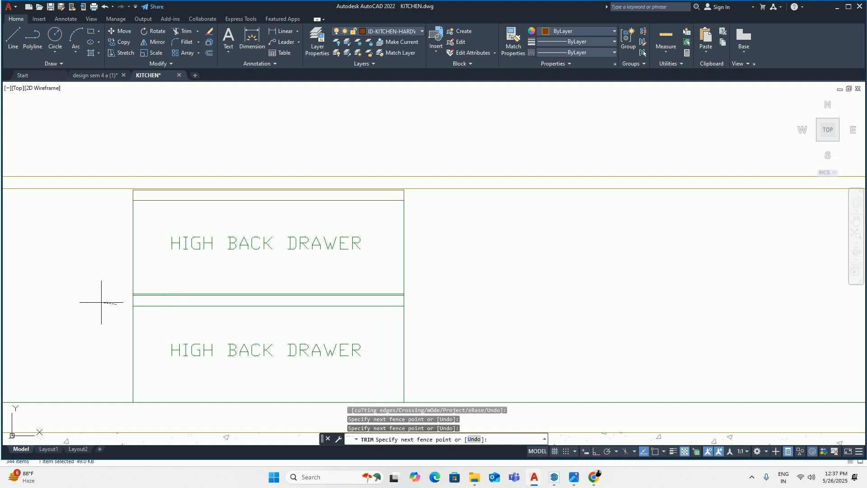
scroll(124, 290, "up", 4)
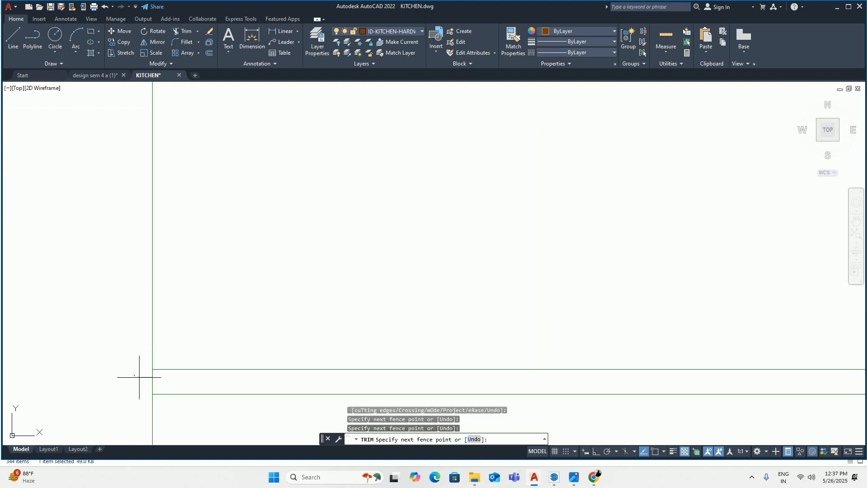
scroll(284, 372, "down", 5)
scroll(279, 377, "up", 4)
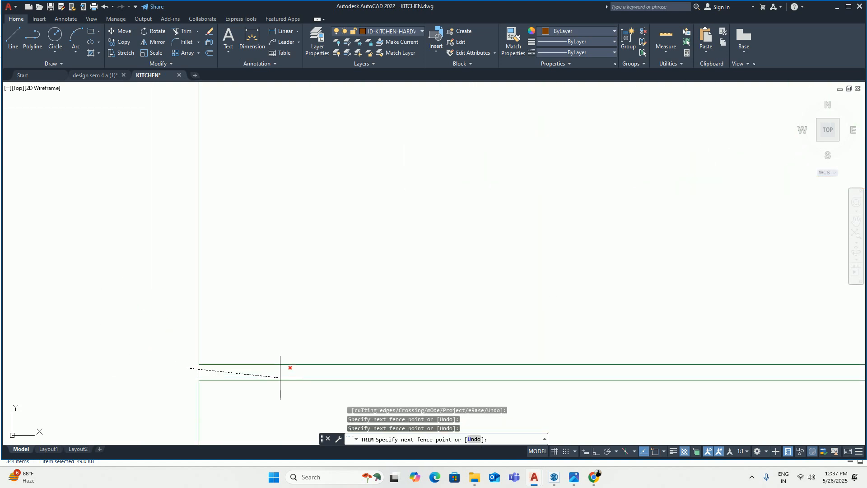
key("Return")
Step: Trim the cabinet's right side line across the same gaps between the upper and lower drawers
scroll(255, 368, "down", 3)
middle_click_drag(253, 369, 128, 299)
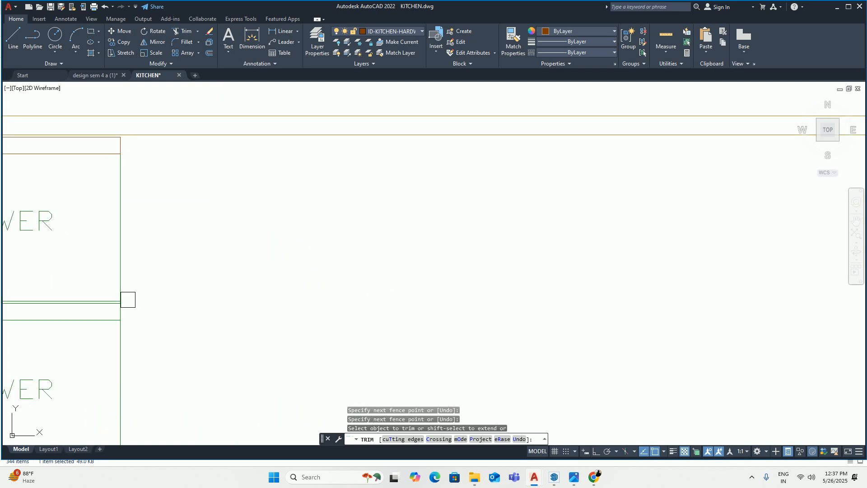
scroll(122, 298, "up", 3)
left_click(134, 258)
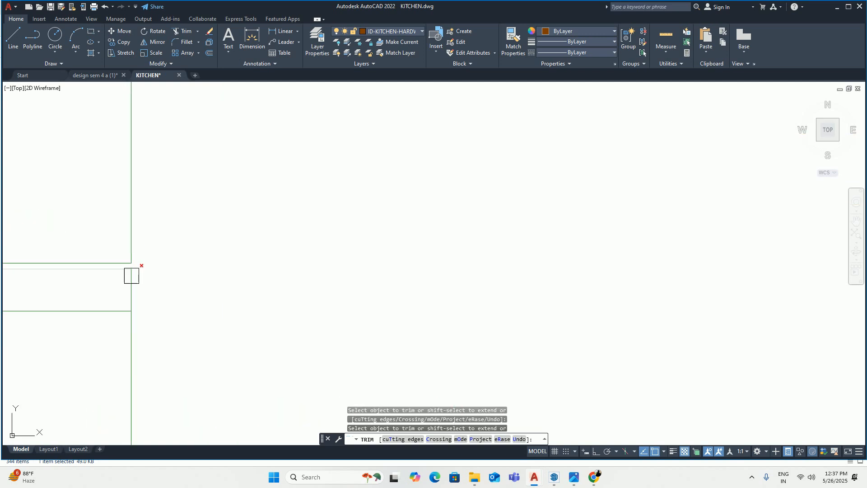
scroll(132, 276, "down", 2)
middle_click_drag(181, 282, 579, 211)
left_click(551, 221)
scroll(324, 222, "down", 3)
middle_click_drag(325, 222, 651, 203)
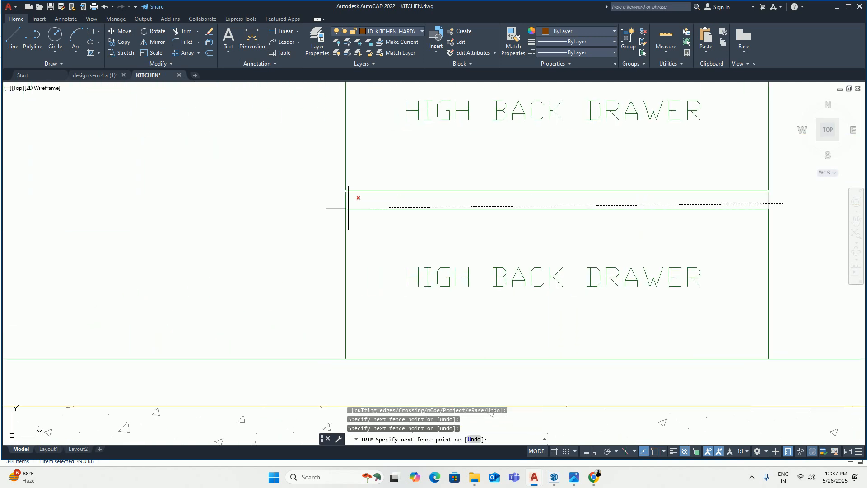
key("Escape")
Step: Delete the original dividing line and the lower drawer's top line
middle_click_drag(329, 192, 313, 264)
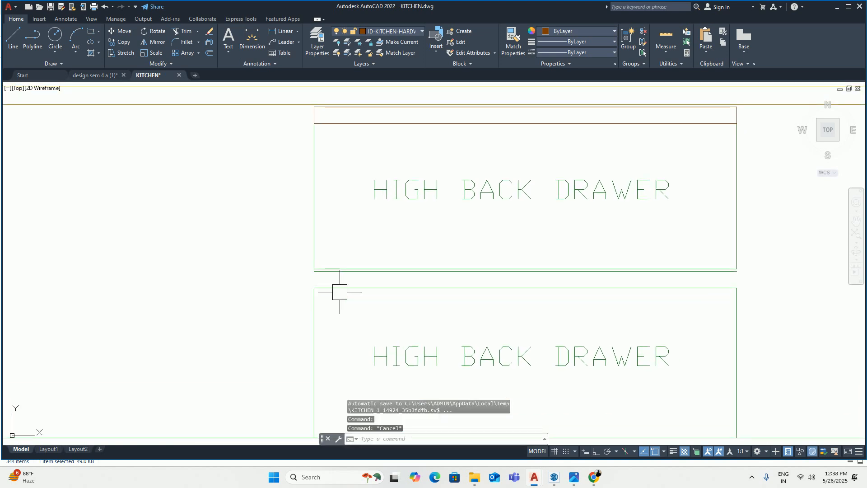
left_click(339, 288)
scroll(334, 280, "up", 4)
left_click(330, 266)
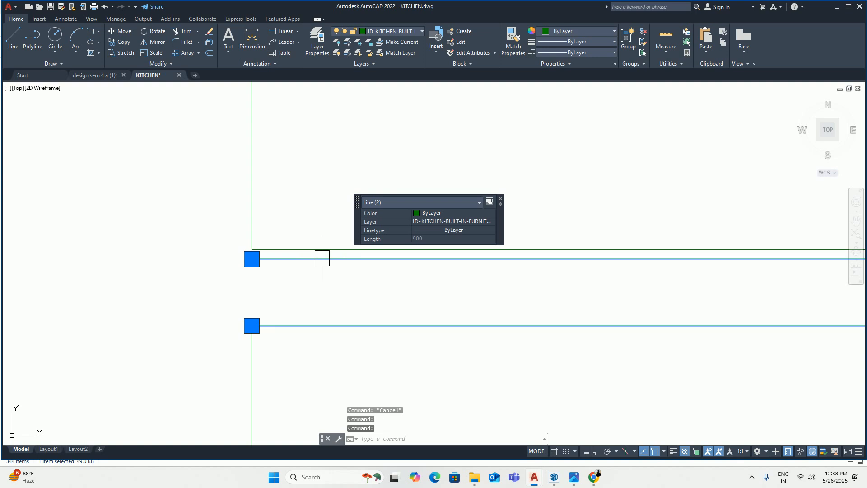
key("Delete")
scroll(322, 258, "down", 4)
middle_click_drag(319, 256, 359, 364)
type("co")
key("Return")
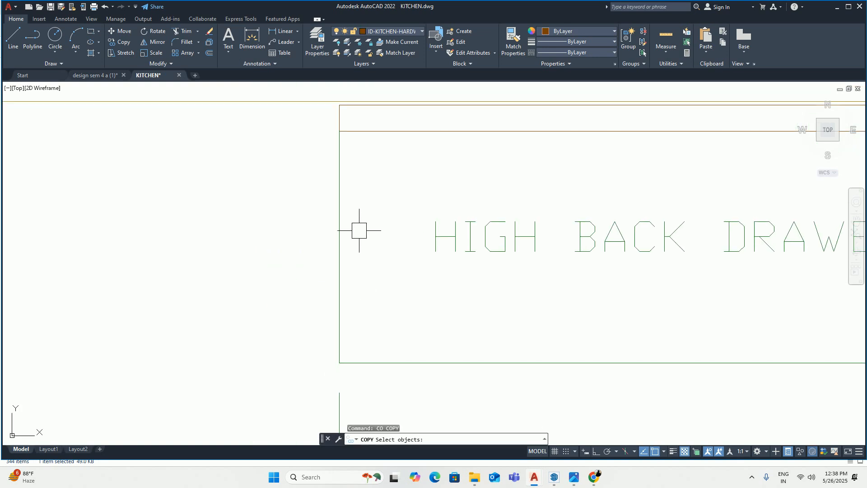
middle_click_drag(359, 230, 333, 281)
scroll(349, 236, "up", 2)
key("Escape")
key("Escape")
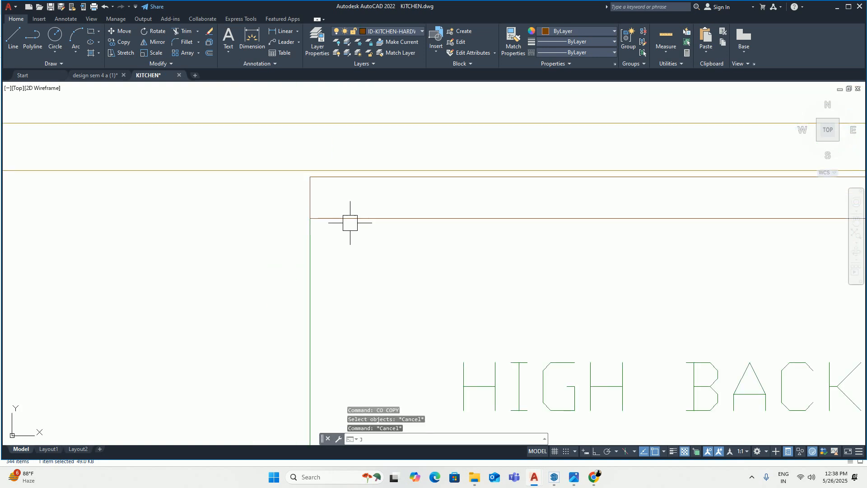
Step: Join the four lines of the hardware strip at the top of the upper high back drawer into one closed outline
type("J")
key("Return")
left_click(351, 218)
left_click(309, 202)
left_click(326, 180)
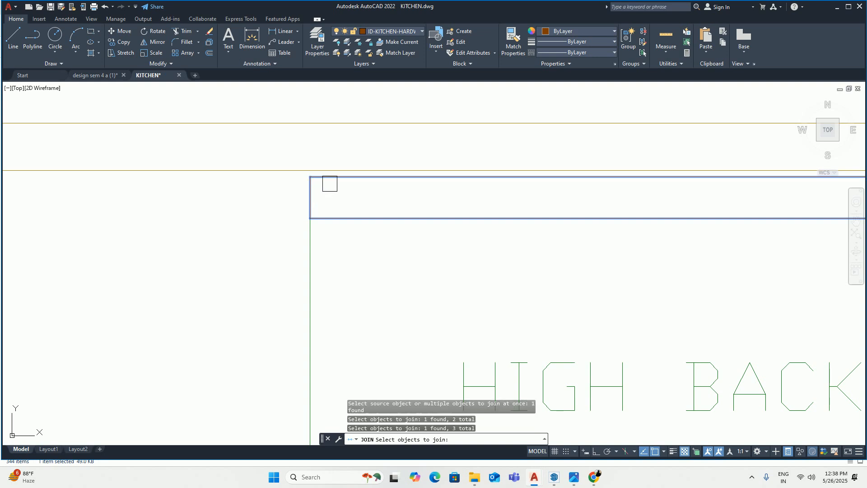
scroll(456, 195, "down", 4)
middle_click_drag(456, 196, 58, 205)
middle_click_drag(364, 208, 134, 208)
scroll(220, 202, "up", 4)
scroll(219, 202, "up", 2)
left_click(198, 215)
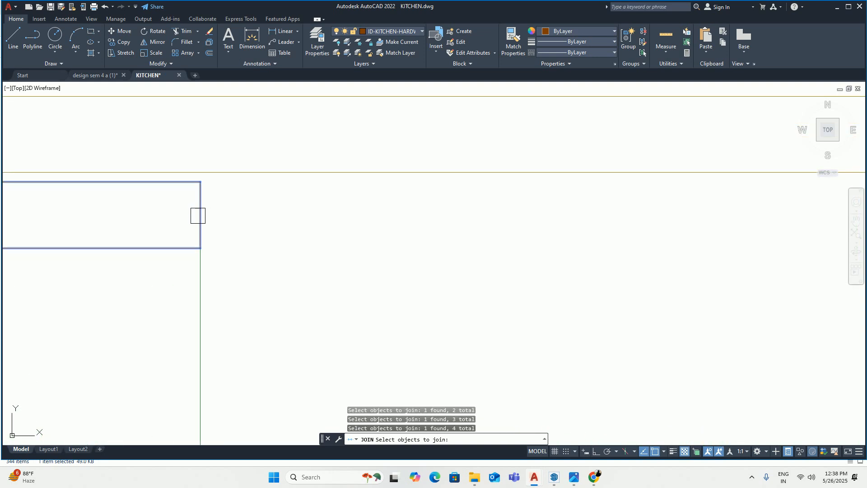
scroll(197, 221, "down", 2)
middle_click_drag(272, 228, 516, 218)
key("Return")
left_click(414, 232)
key("Escape")
key("Escape")
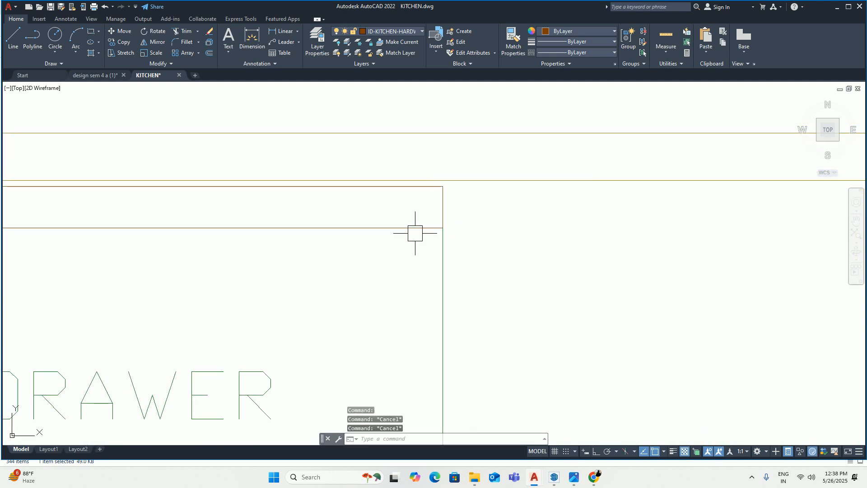
Step: Copy the joined hardware strip from the upper drawer down to the top of the lower high back drawer
type("COP")
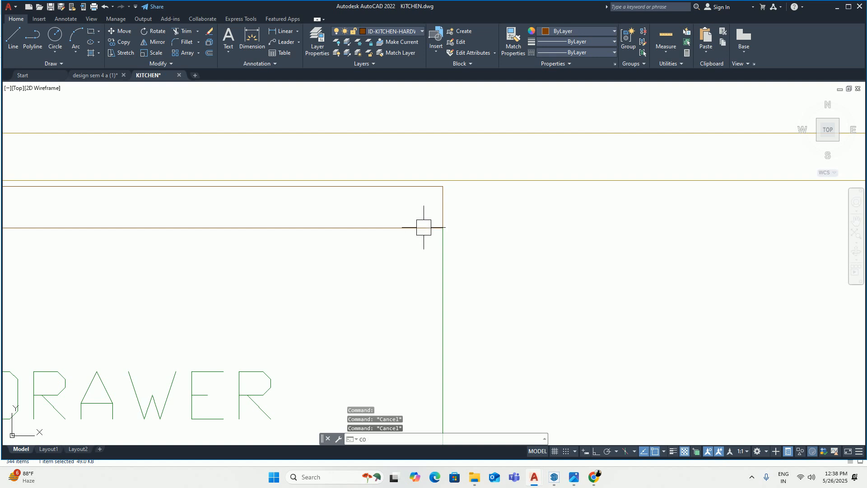
key("Return")
left_click(424, 227)
key("Return")
left_click(443, 227)
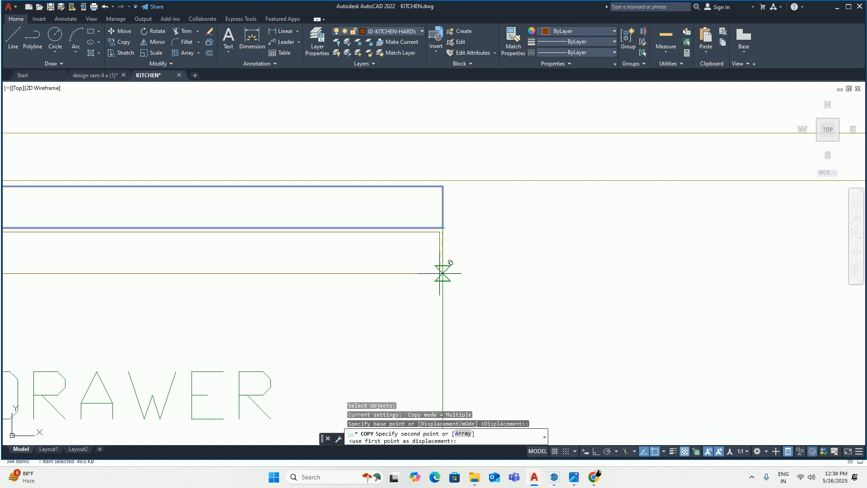
scroll(442, 273, "down", 3)
middle_click_drag(445, 363, 445, 308)
left_click(428, 299)
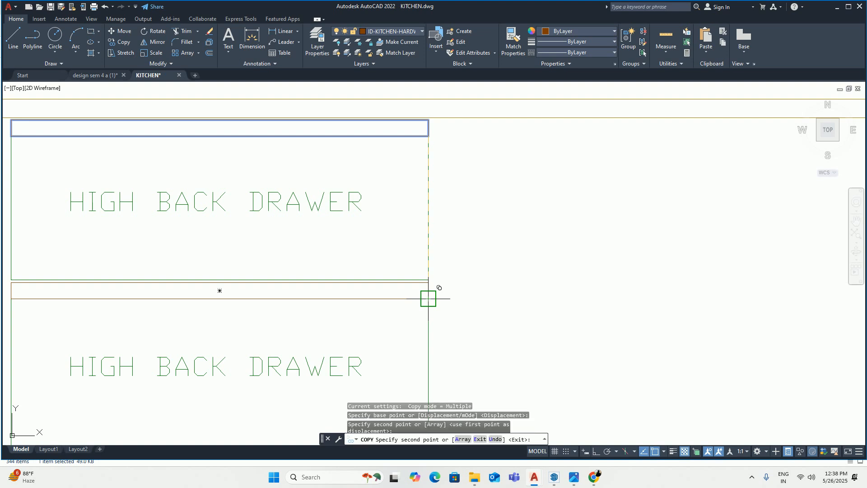
key("Escape")
scroll(428, 298, "down", 3)
middle_click_drag(331, 304, 465, 271)
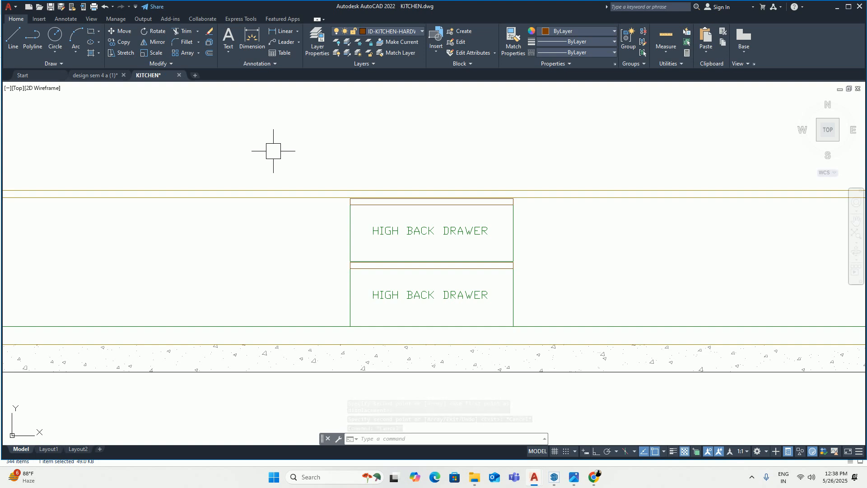
Step: Offset the base line under the lower high back drawer upward by 5
scroll(330, 175, "down", 2)
scroll(420, 254, "up", 2)
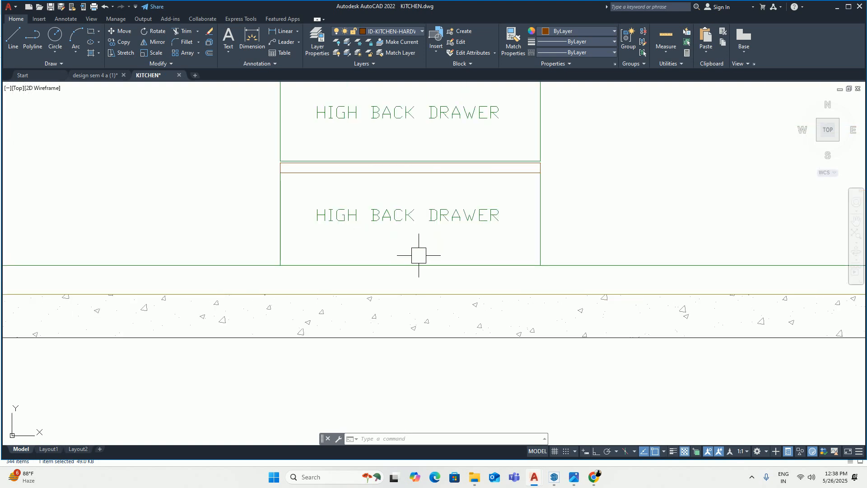
type("o")
key("Return")
type("5")
key("Return")
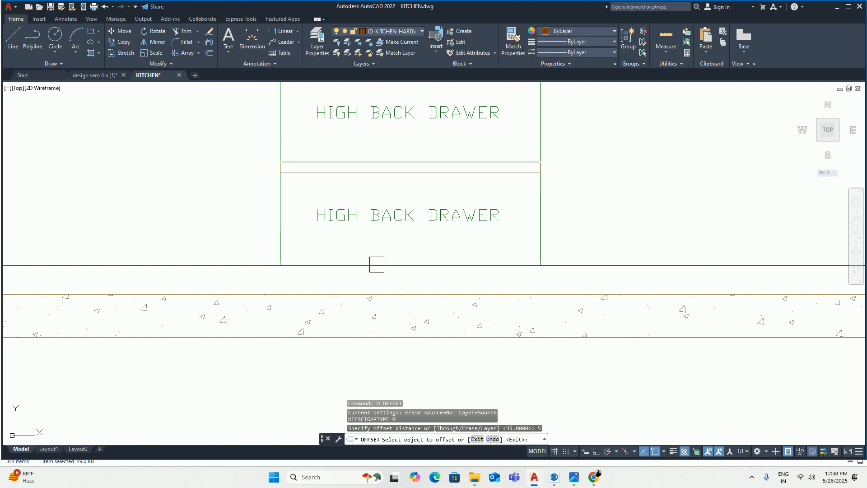
left_click(367, 265)
left_click(279, 251)
key("Escape")
key("Escape")
Step: Trim the offset bottom line of the lower drawer where it extends beyond the cabinet's left and right sides
type("tr")
key("Return")
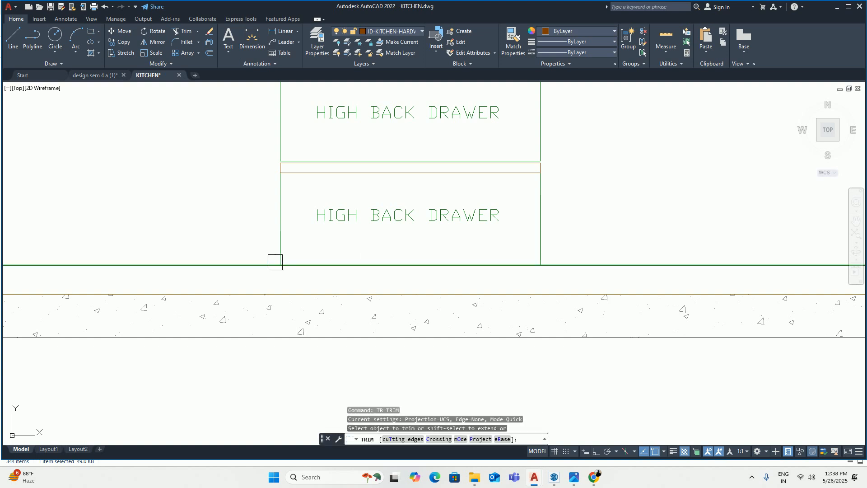
scroll(275, 259, "up", 3)
scroll(275, 266, "up", 2)
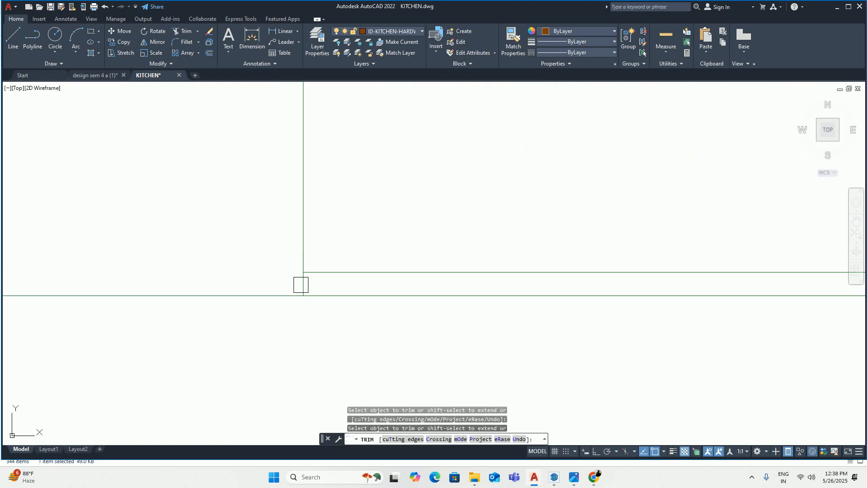
scroll(306, 283, "down", 3)
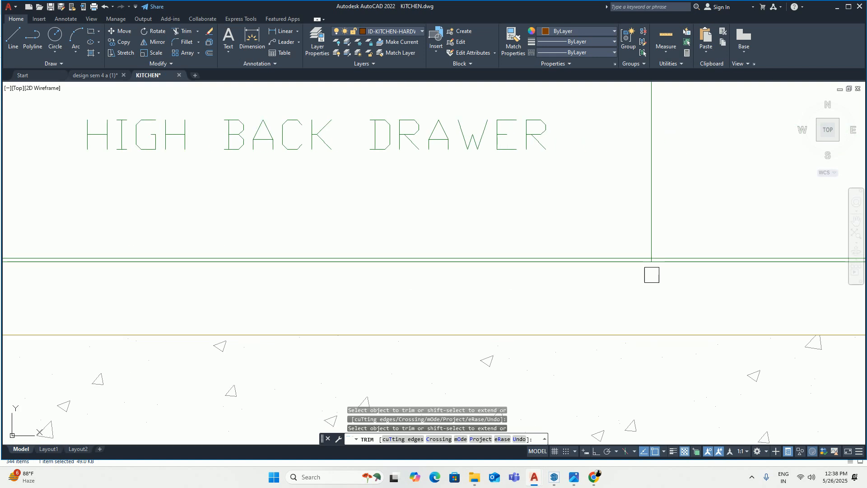
scroll(661, 252, "up", 2)
left_click(655, 246)
scroll(646, 253, "up", 5)
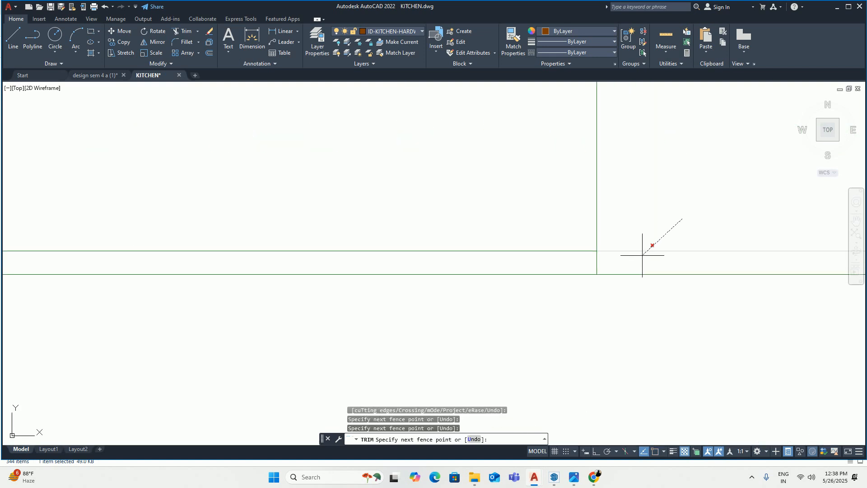
left_click(637, 256)
key("Return")
key("Escape")
scroll(487, 230, "down", 6)
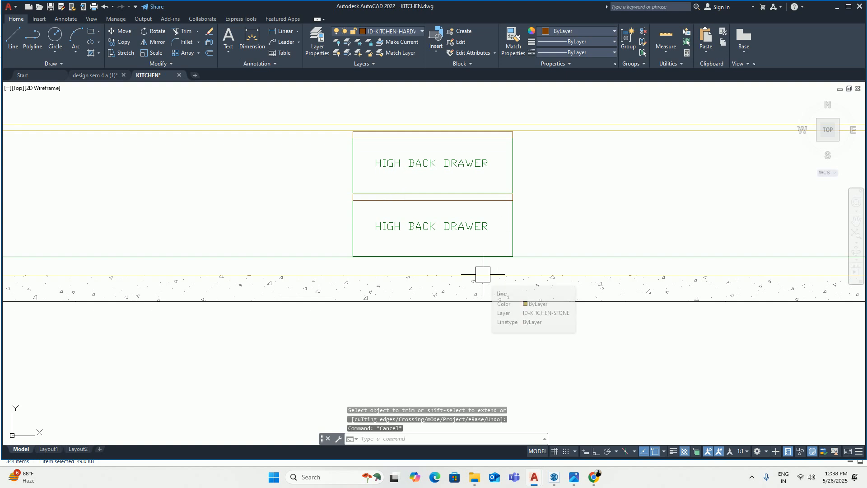
scroll(470, 239, "down", 2)
middle_click_drag(470, 240, 465, 245)
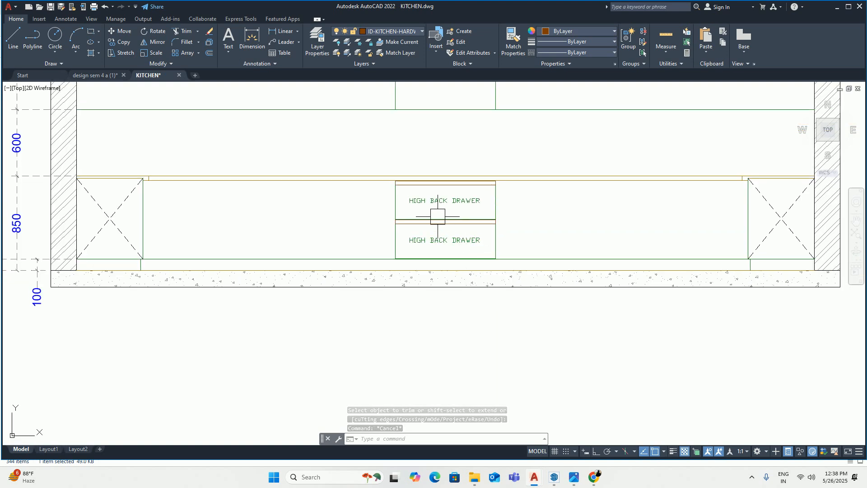
scroll(418, 196, "up", 2)
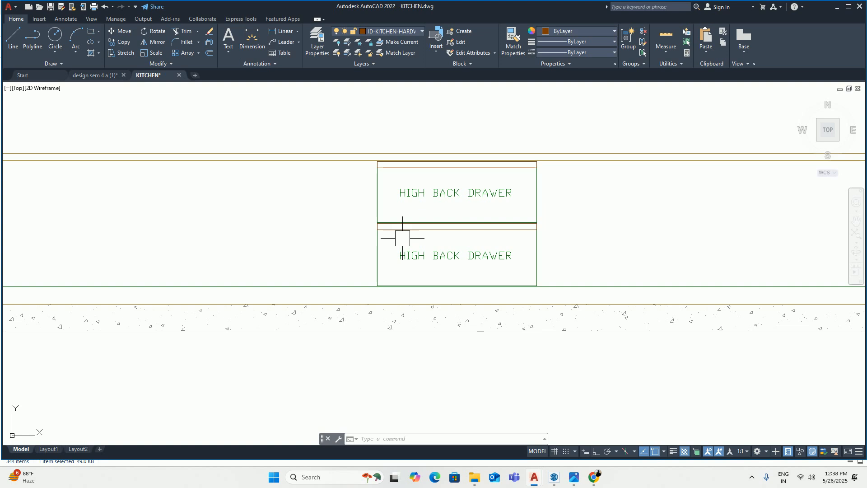
middle_click_drag(384, 226, 337, 276)
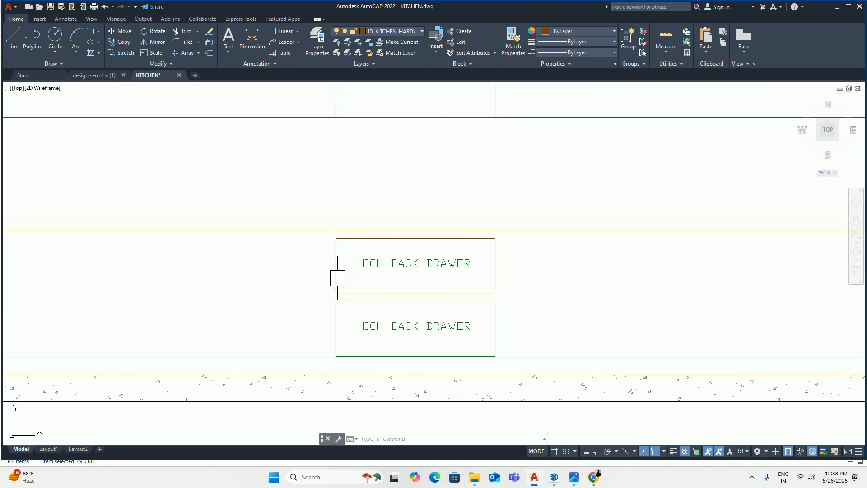
scroll(343, 262, "down", 2)
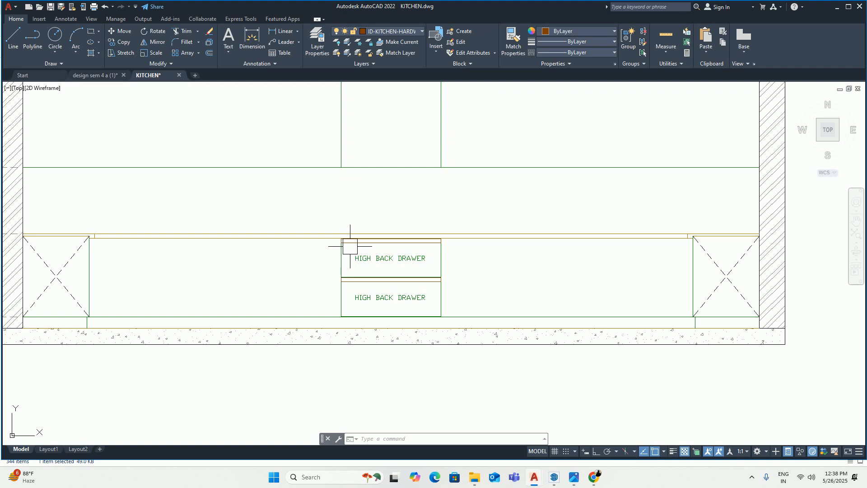
key("F10")
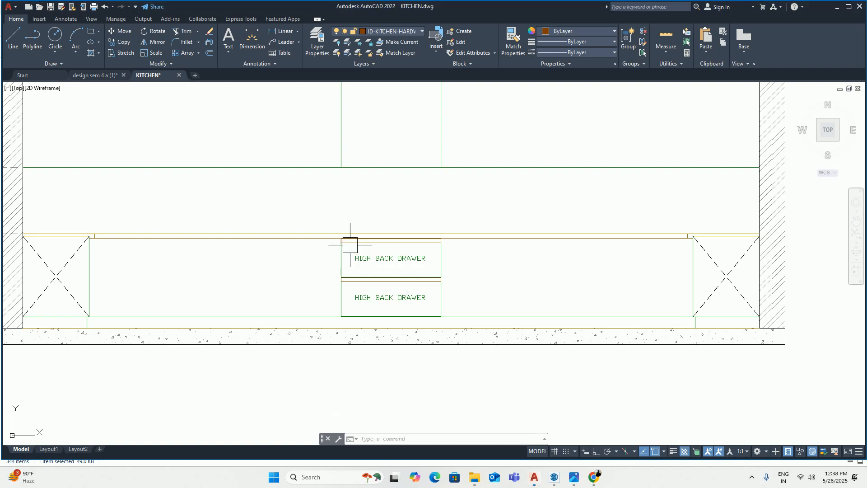
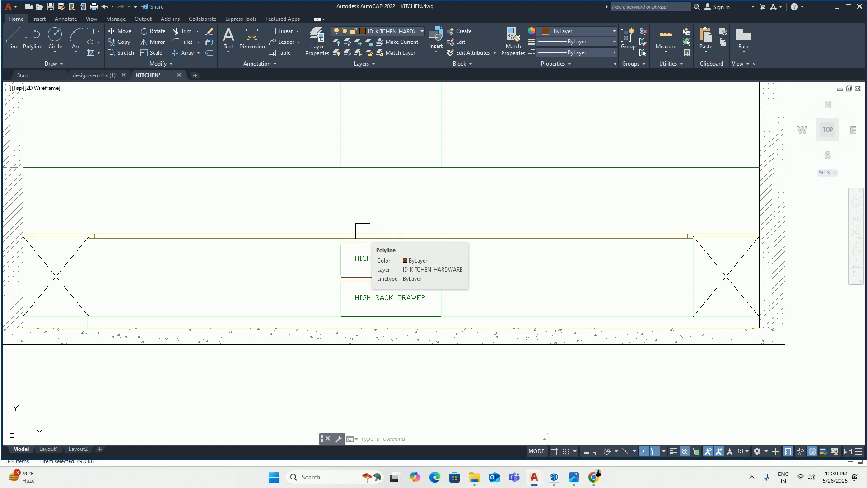
scroll(362, 230, "up", 5)
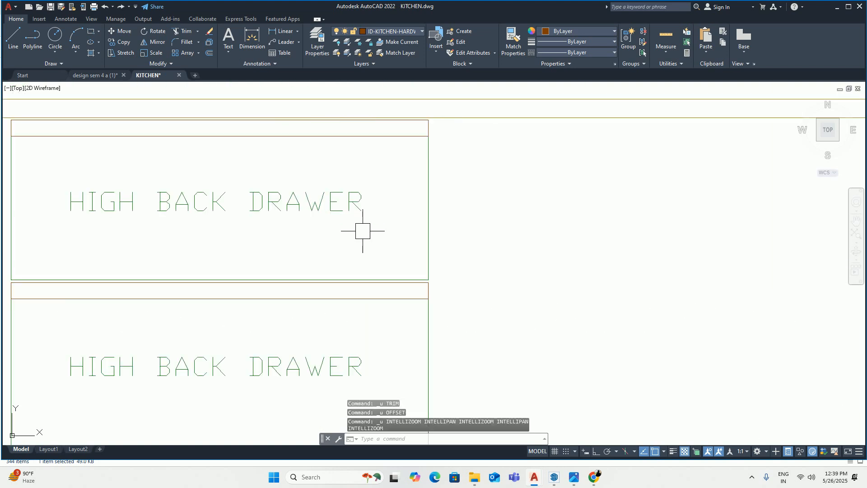
Step: Undo the drawer gap and strip edits back to the two initial horizontal hardware lines in the upper drawer
key("ctrl+z")
key("ctrl+z")
key("ctrl+z")
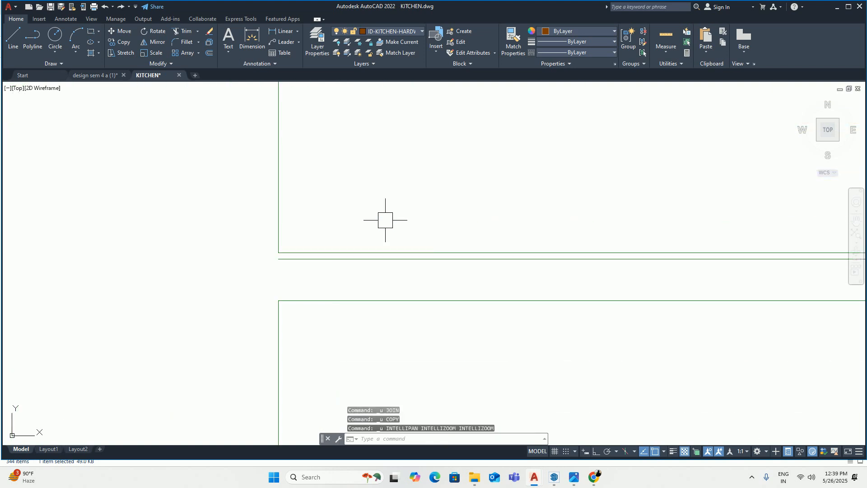
key("ctrl+z")
key("ctrl+z")
key("ctrl+z")
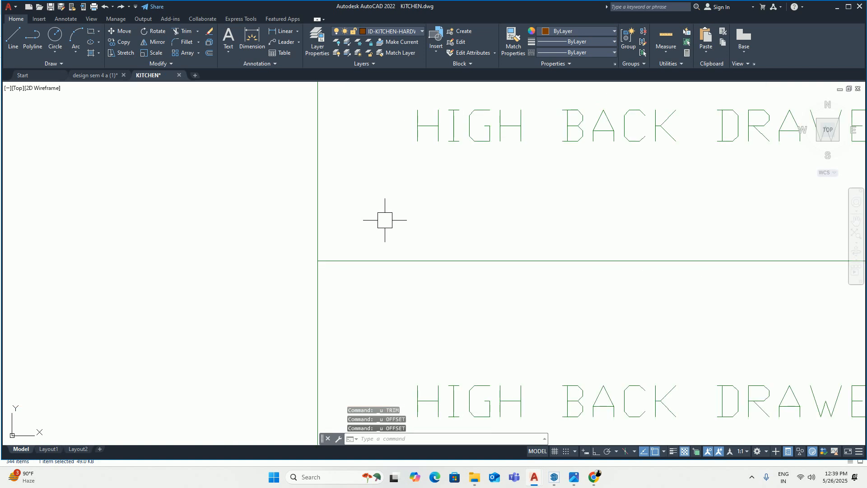
key("ctrl+z")
key("ctrl+z")
key("ctrl+z")
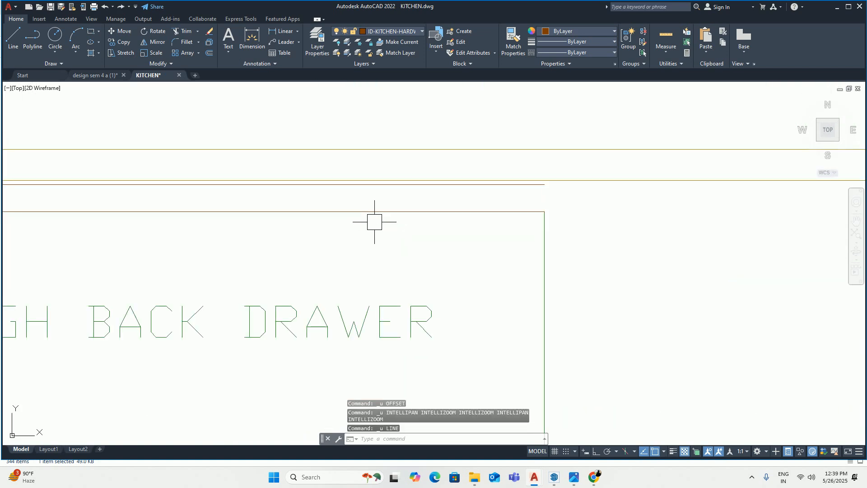
key("ctrl+z")
key("ctrl+z")
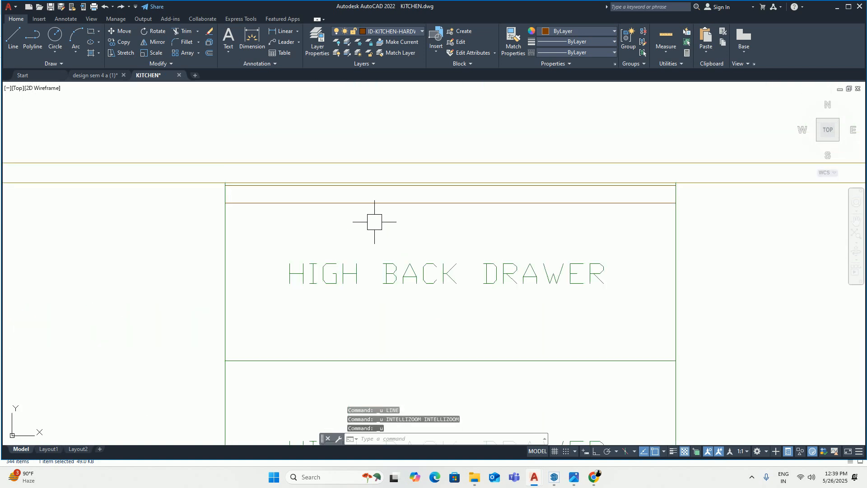
Step: Delete the two horizontal hardware lines near the top of the upper high back drawer
left_click(296, 203)
scroll(266, 181, "up", 4)
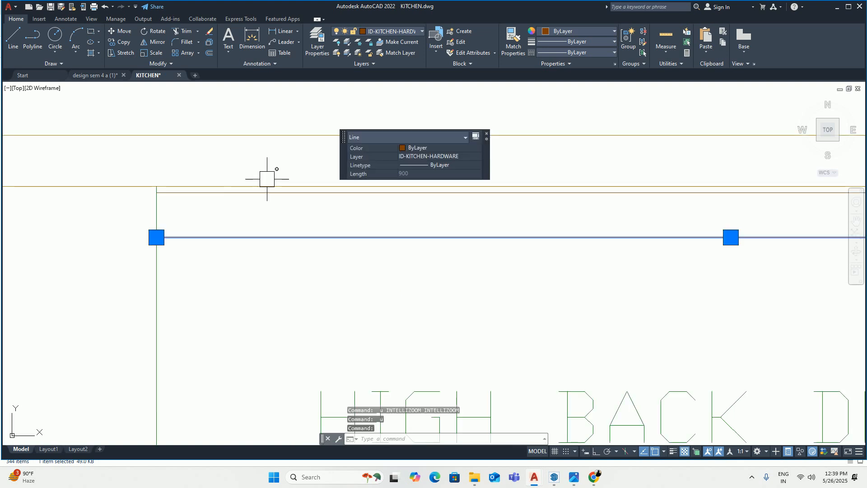
left_click(266, 192)
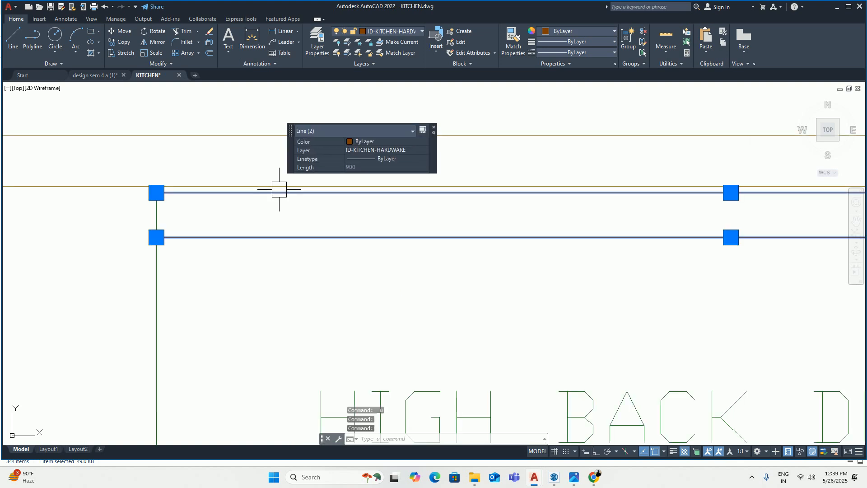
scroll(279, 189, "down", 2)
key("Delete")
scroll(289, 203, "down", 3)
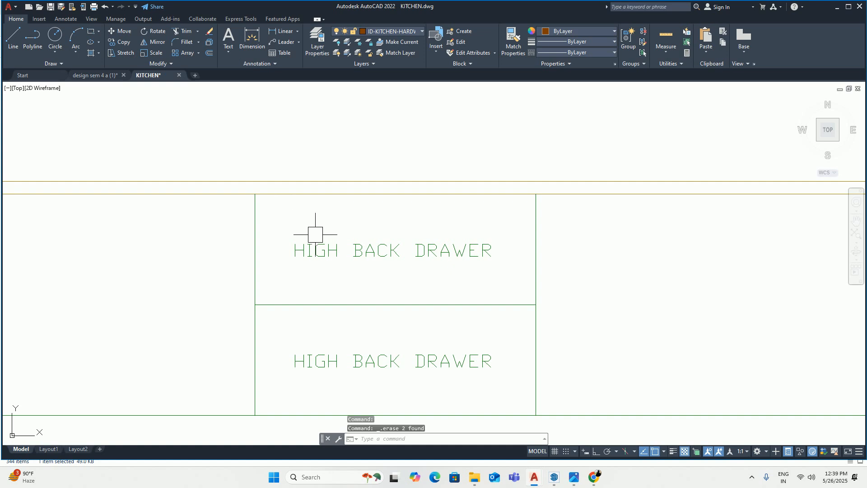
scroll(342, 274, "down", 5)
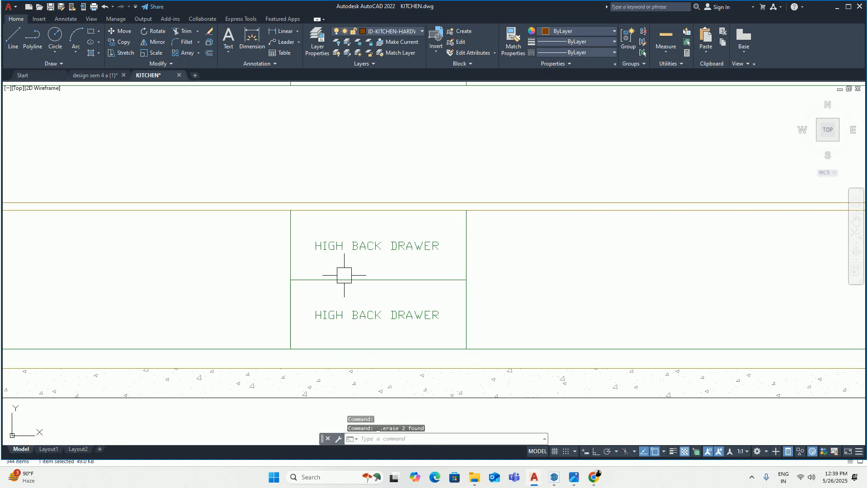
Step: Draw vertical construction lines through the plan's three base-cabinet divisions between the 2 low back + 1 high back drawer unit and the magic corner
middle_click_drag(361, 291, 367, 353)
type("xl")
key("Return")
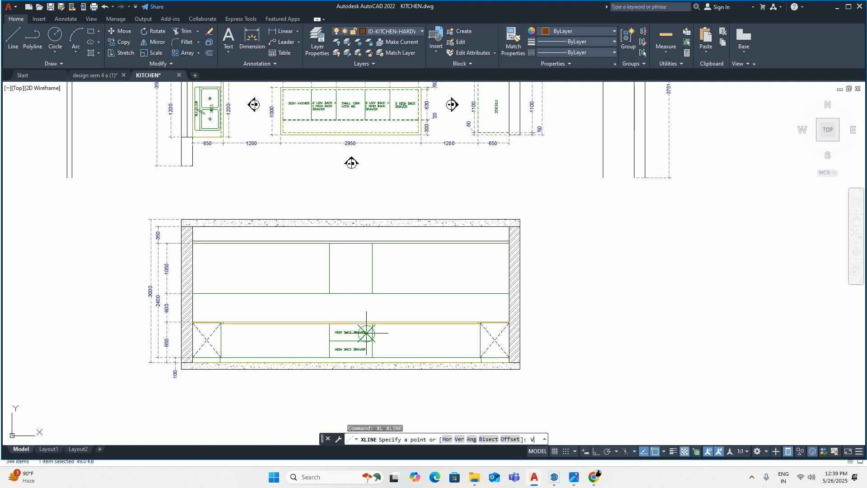
type("V")
key("Return")
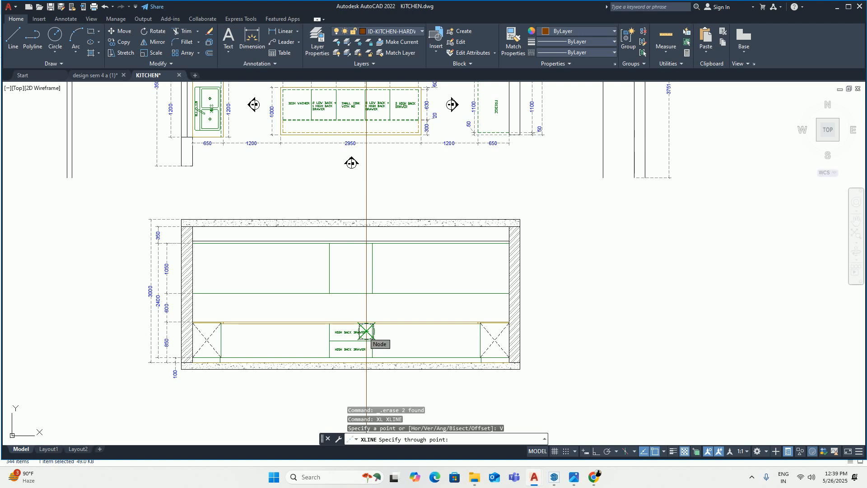
middle_click_drag(366, 131, 338, 369)
scroll(369, 314, "up", 6)
middle_click_drag(357, 271, 348, 374)
left_click(365, 242)
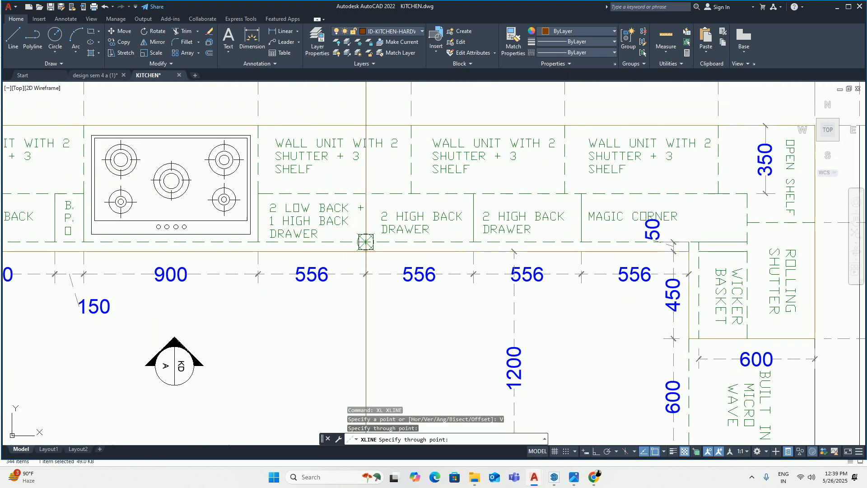
left_click(473, 242)
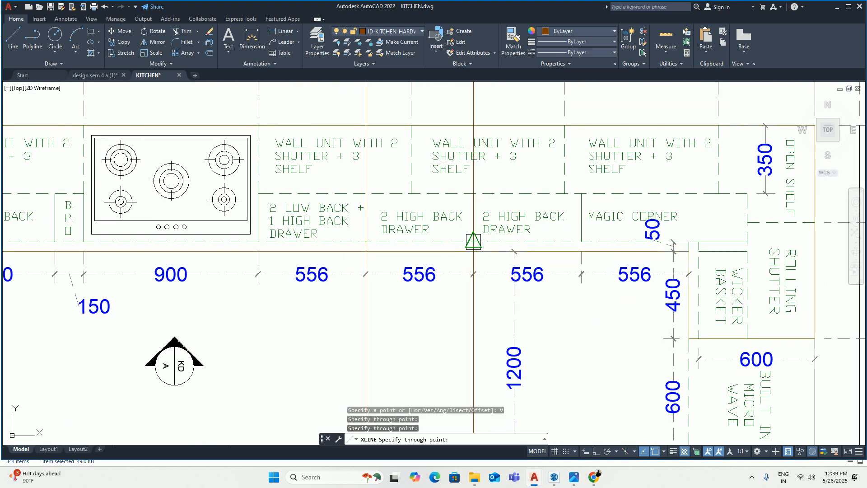
left_click(581, 241)
scroll(581, 241, "down", 10)
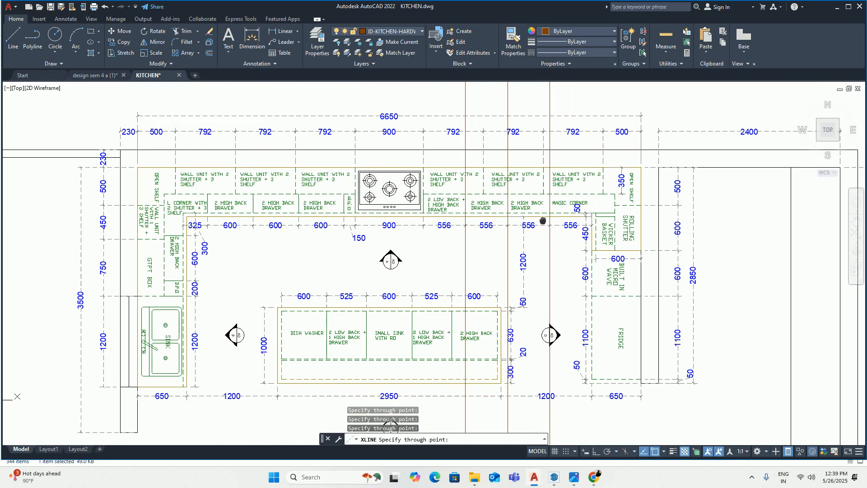
key("Escape")
scroll(469, 264, "up", 12)
scroll(452, 300, "up", 2)
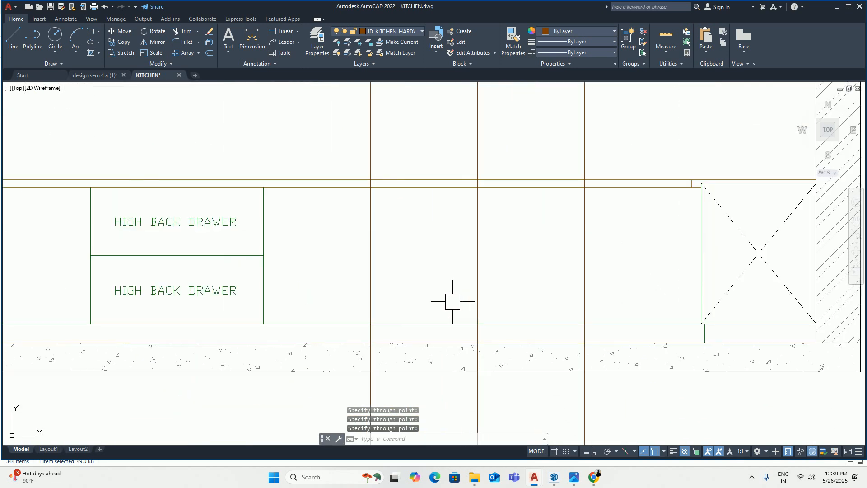
Step: Trim the three vertical construction lines where they extend below the base cabinets' bottom line
type("tr")
key("Return")
left_click(358, 393)
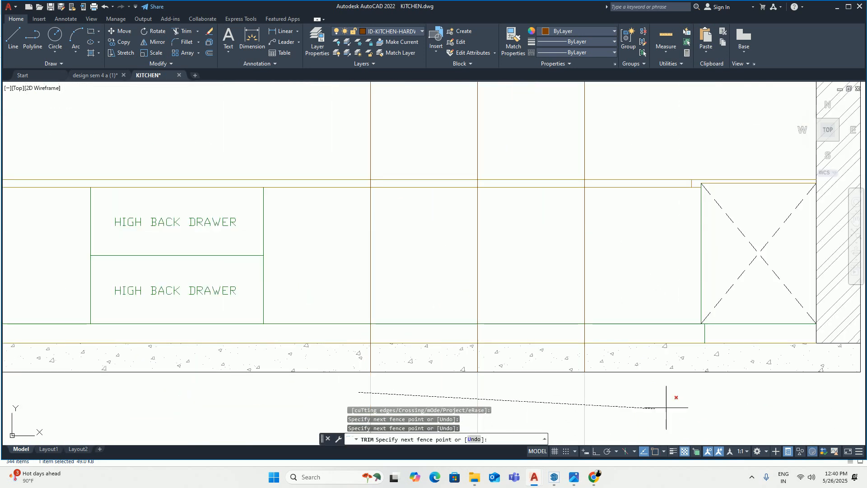
left_click(671, 400)
key("Return")
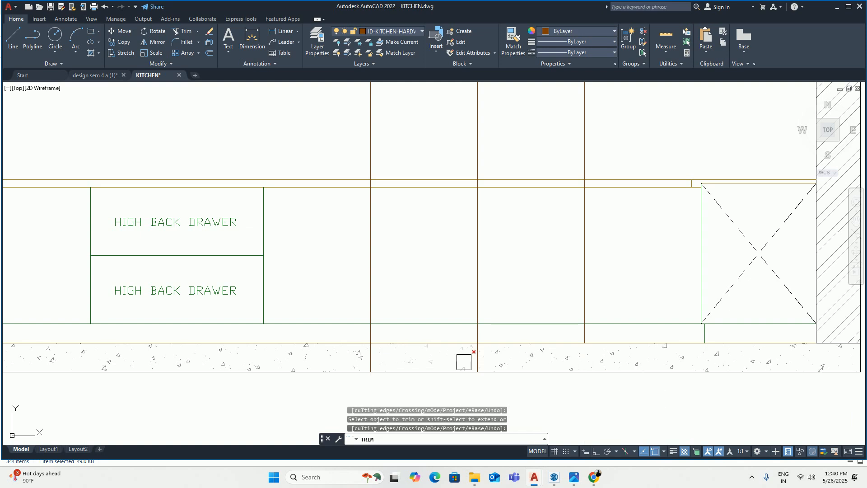
left_click(477, 360)
left_click(364, 355)
scroll(371, 327, "up", 4)
left_click(362, 333)
middle_click_drag(511, 334, 301, 335)
left_click_drag(330, 337, 634, 331)
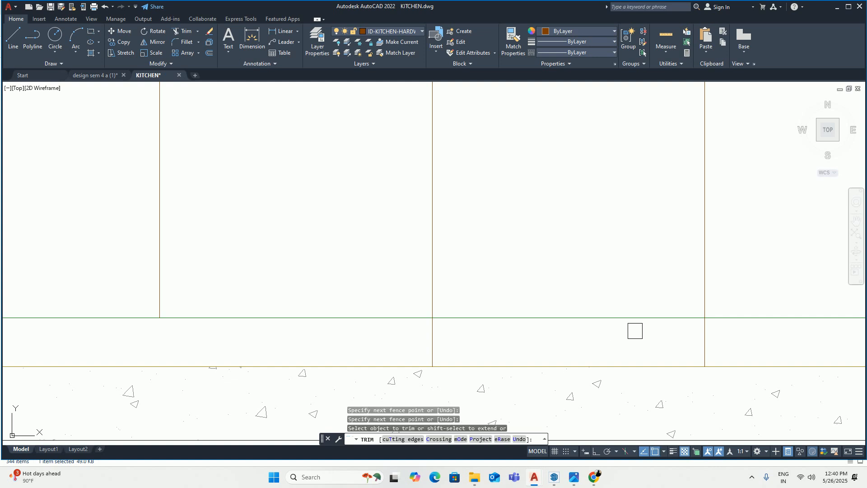
left_click(711, 336)
left_click(445, 343)
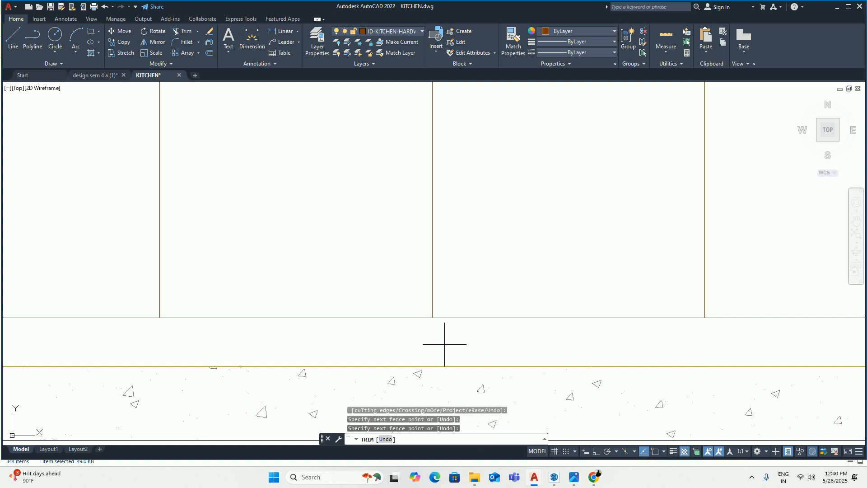
scroll(419, 289, "down", 4)
key("Return")
Step: Trim the three vertical construction lines where they cross the countertop thickness
scroll(330, 207, "up", 6)
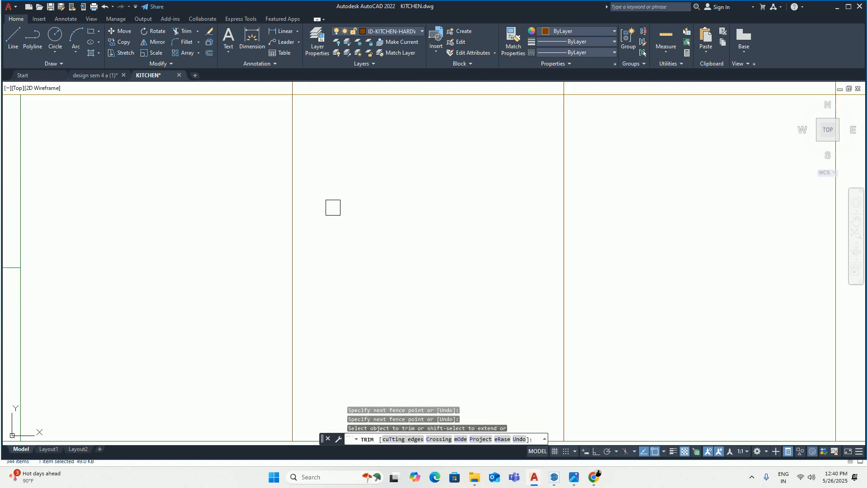
left_click(290, 139)
scroll(473, 136, "down", 6)
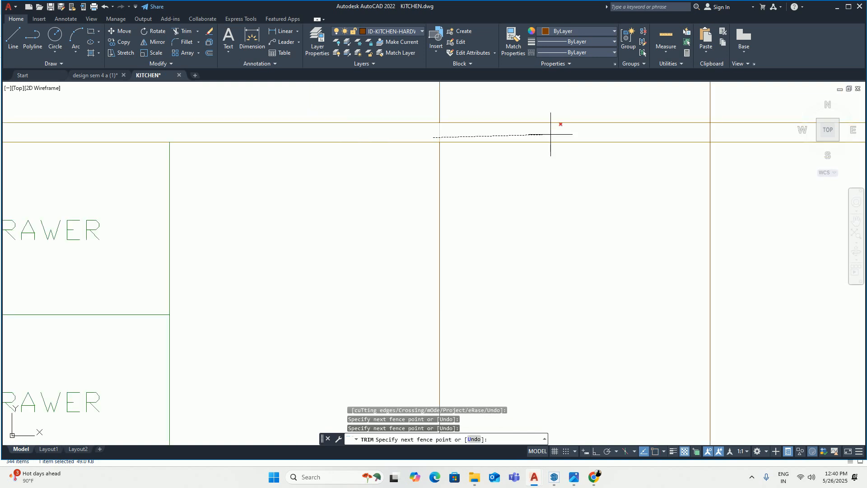
middle_click_drag(550, 135, 138, 140)
scroll(277, 156, "down", 4)
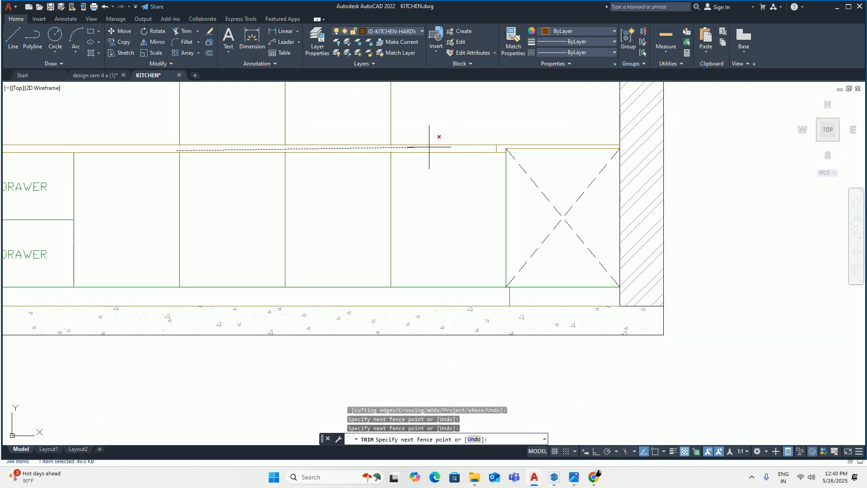
key("Return")
key("Escape")
Step: Delete the three leftover construction rays above the countertop
left_click(417, 122)
left_click(298, 121)
scroll(280, 153, "down", 2)
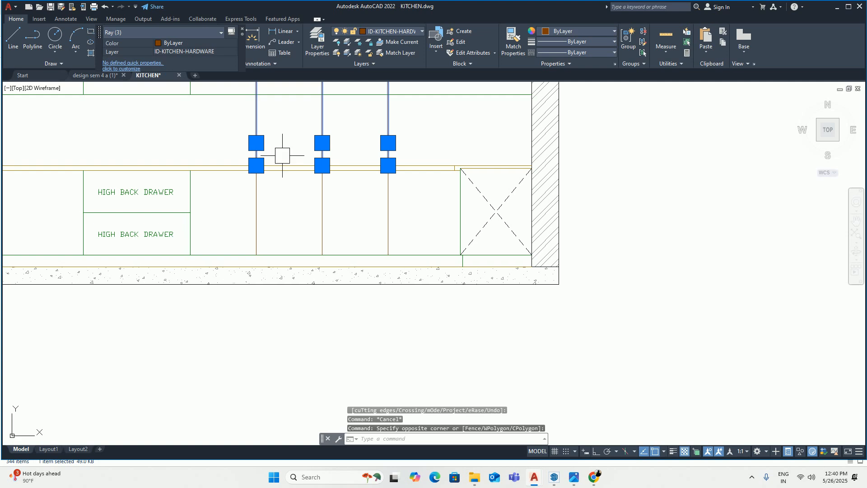
key("Delete")
Step: Match the three new cabinet divisions' properties to the green line between the two high back drawers
type("MA")
key("Return")
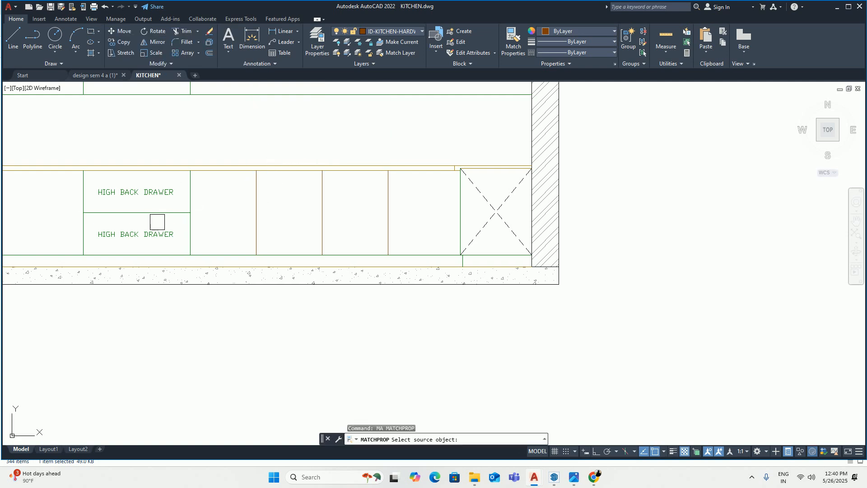
left_click(171, 212)
left_click(402, 221)
left_click(217, 207)
scroll(216, 206, "down", 6)
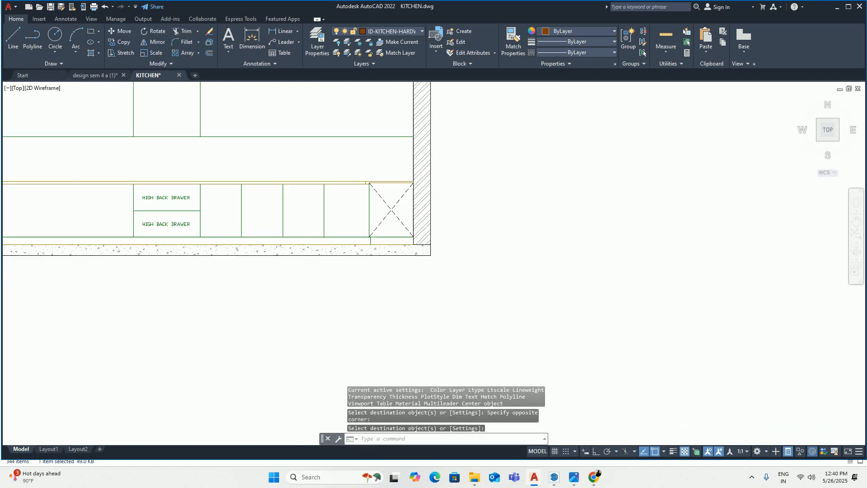
Step: Measure the plan's horizontal gap between the magic corner's end and the wicker basket unit with a temporary linear dimension
scroll(249, 204, "down", 3)
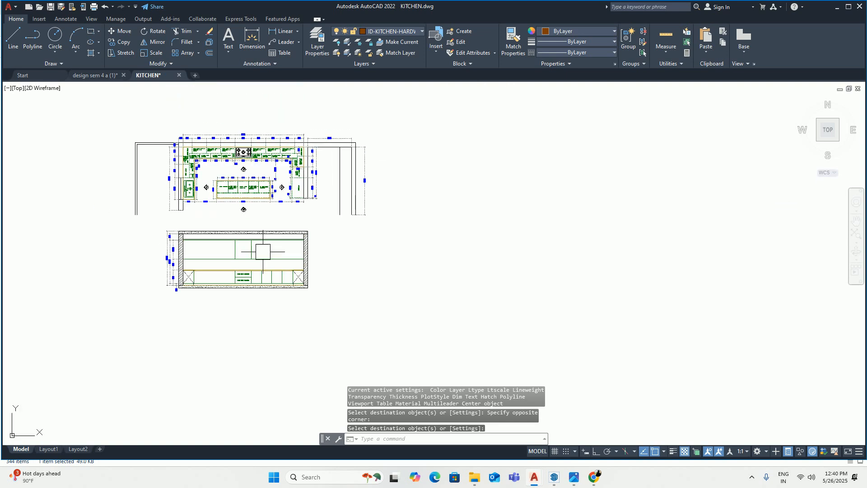
scroll(245, 195, "up", 8)
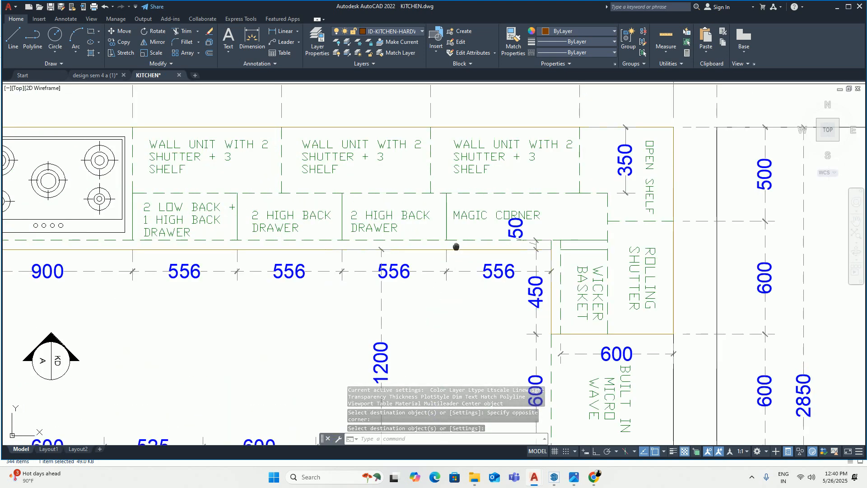
middle_click_drag(454, 246, 383, 199)
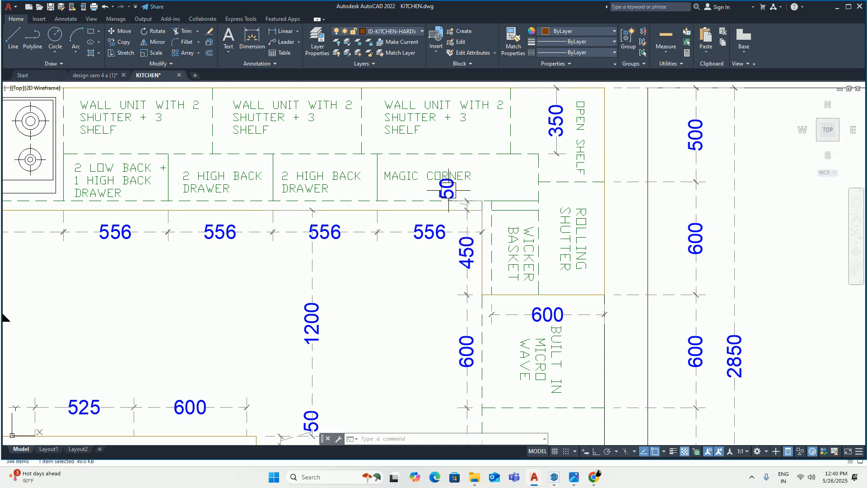
type("DLI")
key("Return")
scroll(501, 212, "up", 3)
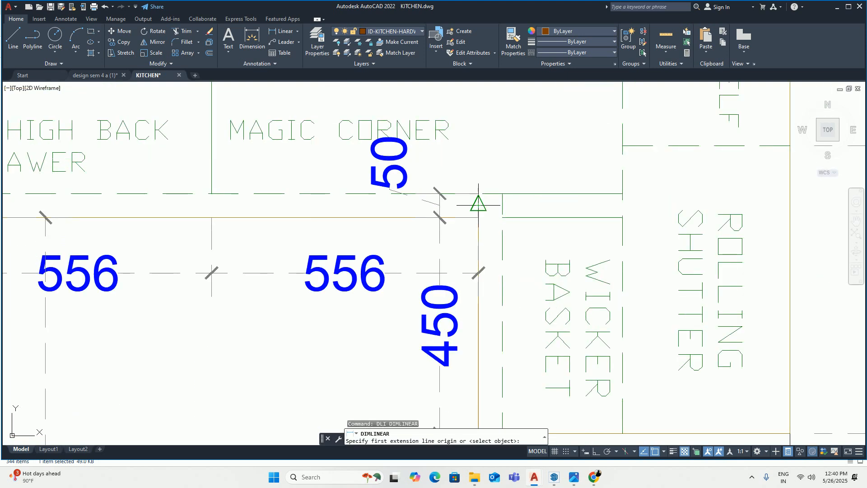
left_click(478, 194)
left_click(502, 194)
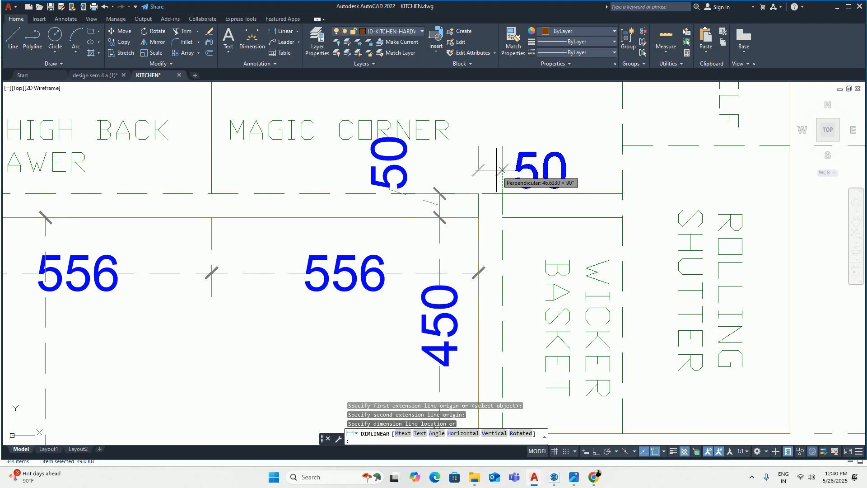
key("Escape")
key("Escape")
scroll(492, 181, "down", 10)
scroll(407, 293, "up", 8)
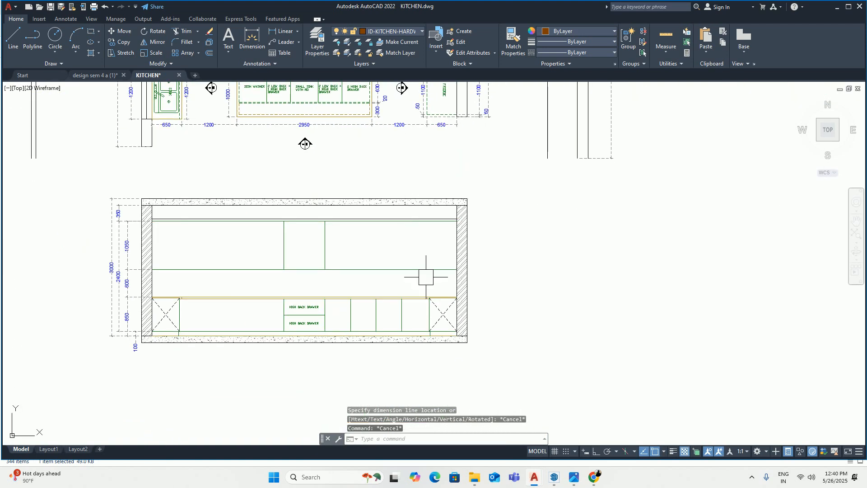
key("Escape")
key("Escape")
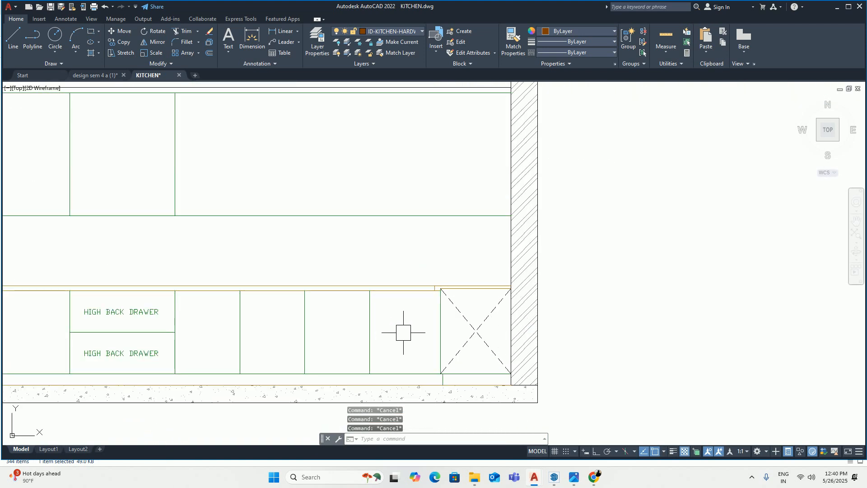
Step: Offset the inner side of the right-hand crossed corner unit 50 mm towards the cabinet divisions
type("o")
key("Return")
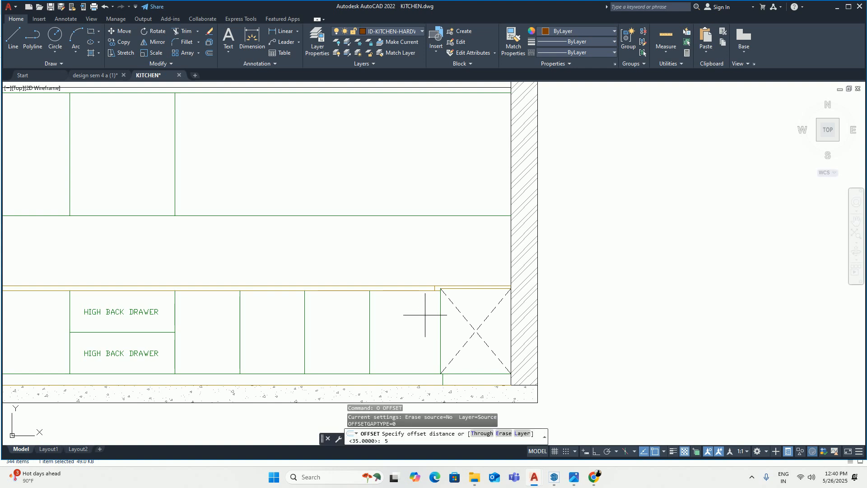
type("50")
key("Return")
left_click(440, 319)
key("Escape")
Step: Shorten the offset line's upper end to the underside of the countertop
scroll(429, 300, "up", 2)
left_click(440, 316)
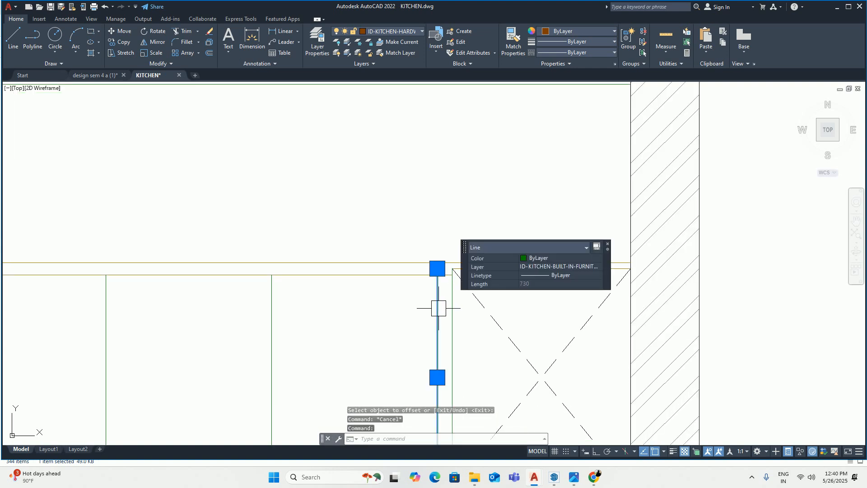
scroll(437, 289, "up", 4)
left_click(446, 315)
left_click(445, 340)
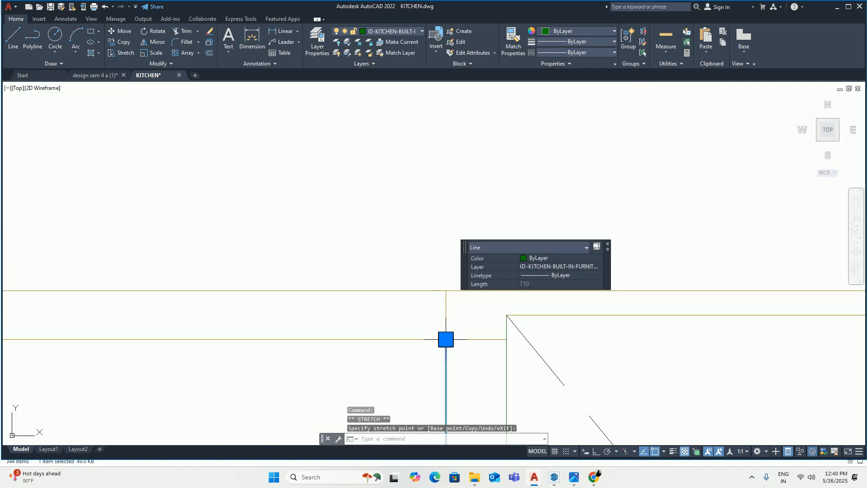
scroll(446, 348, "down", 5)
key("Escape")
key("Escape")
Step: Check the offset line's lower end in the elevation and the base-cabinet drawer types labelled on the plan
scroll(424, 277, "up", 6)
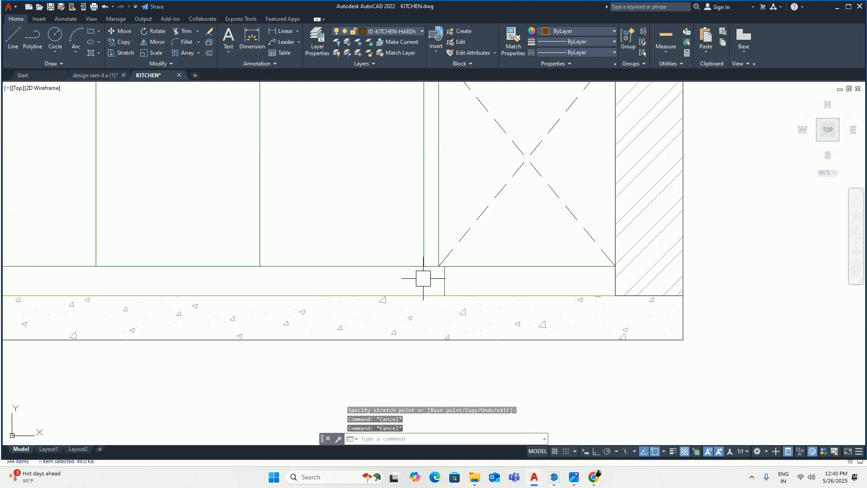
scroll(418, 277, "down", 4)
middle_click_drag(416, 273, 424, 298)
scroll(433, 239, "up", 2)
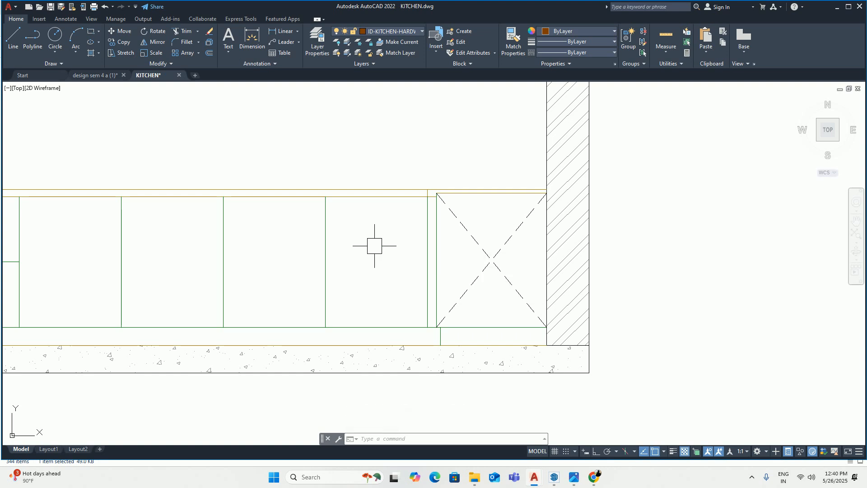
middle_click_drag(373, 246, 510, 248)
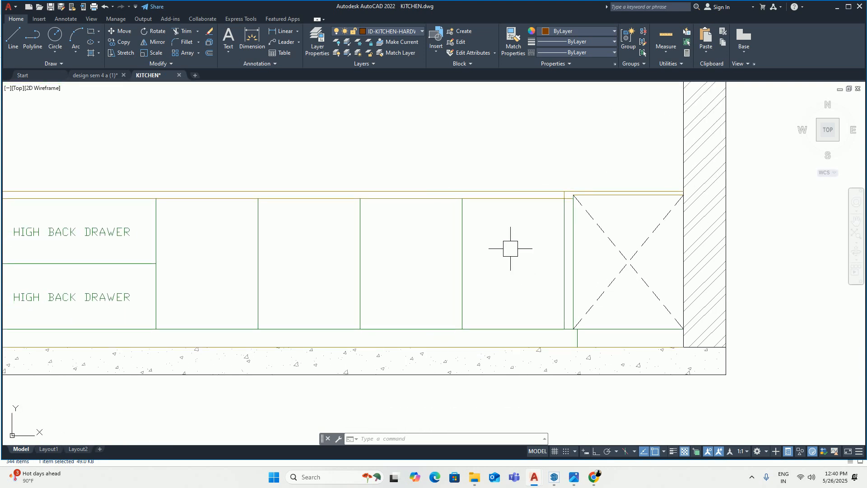
scroll(502, 256, "down", 2)
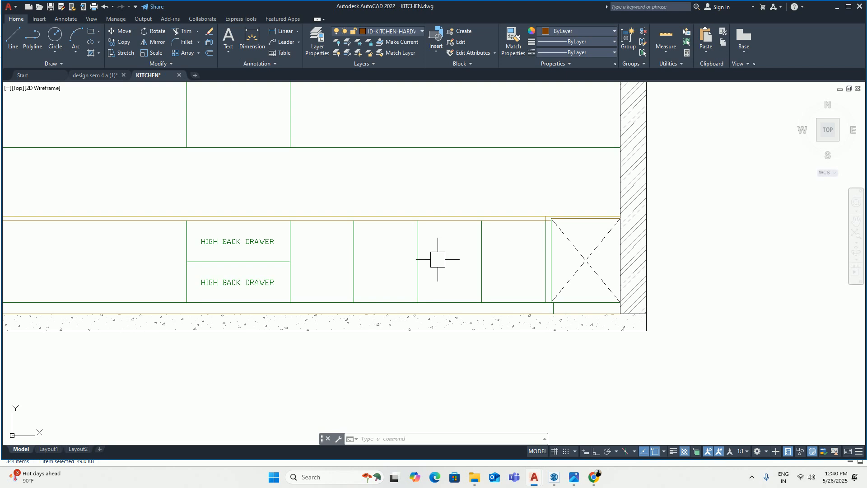
scroll(433, 262, "down", 5)
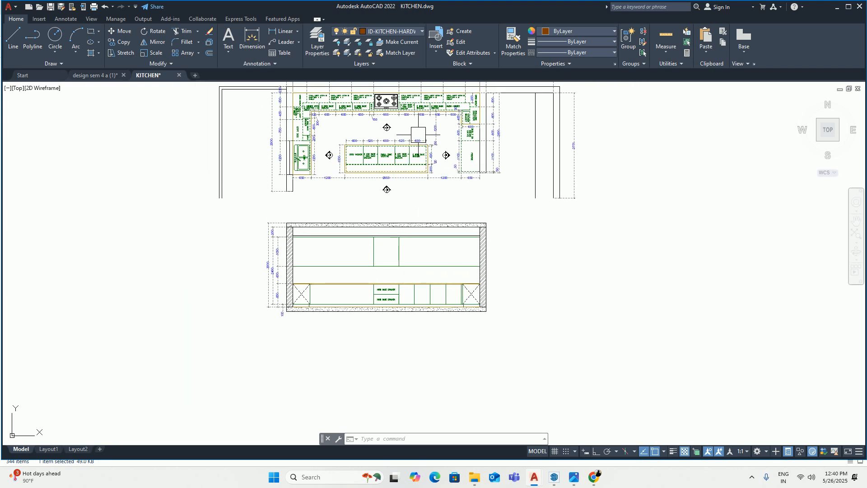
scroll(424, 105, "up", 8)
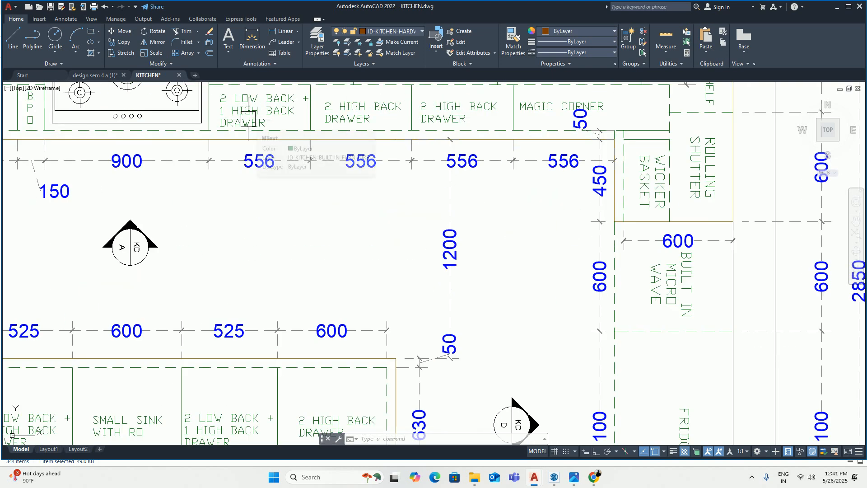
scroll(321, 133, "down", 4)
middle_click_drag(335, 273, 346, 179)
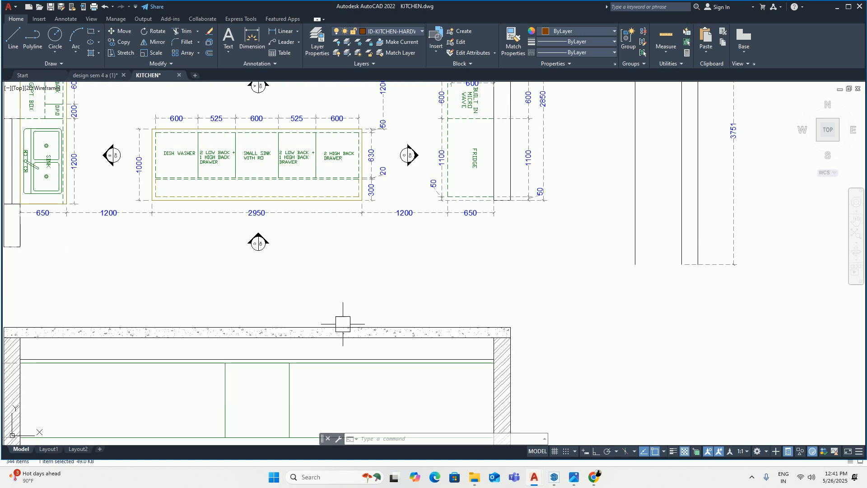
Step: Draw a horizontal line at mid-height across the cabinet right of the high back drawers, continuing their dividing line
scroll(343, 325, "down", 2)
middle_click_drag(343, 327, 350, 143)
scroll(325, 281, "up", 6)
middle_click_drag(316, 236, 315, 298)
type("l")
key("Return")
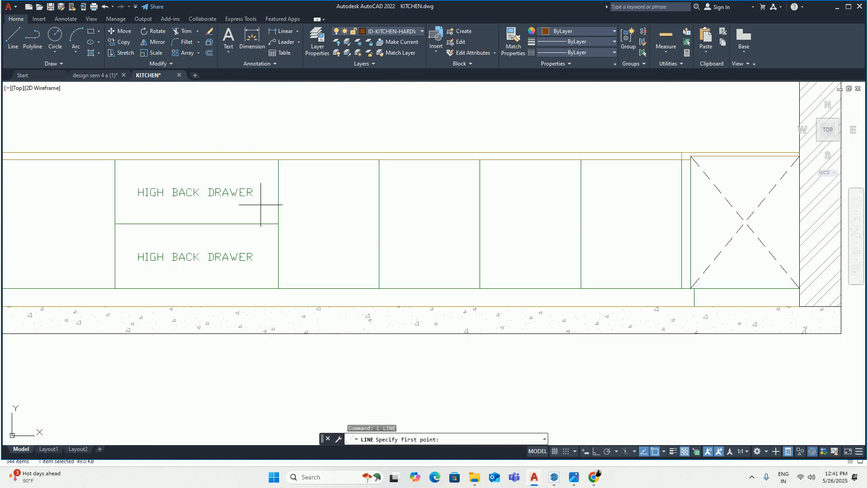
left_click(278, 223)
left_click(378, 224)
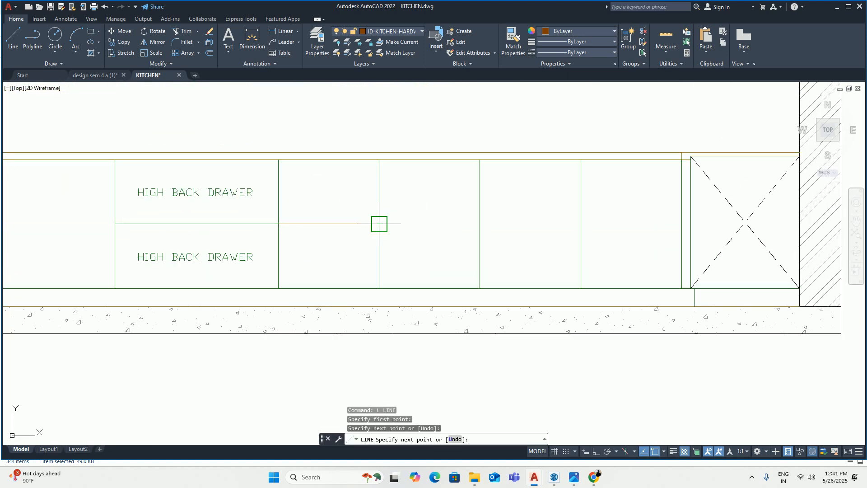
key("Escape")
key("Escape")
key("Escape")
Step: Try a vertical line from the new horizontal divider up to the countertop underside and delete it
middle_click_drag(289, 206, 302, 217)
type("l")
key("Return")
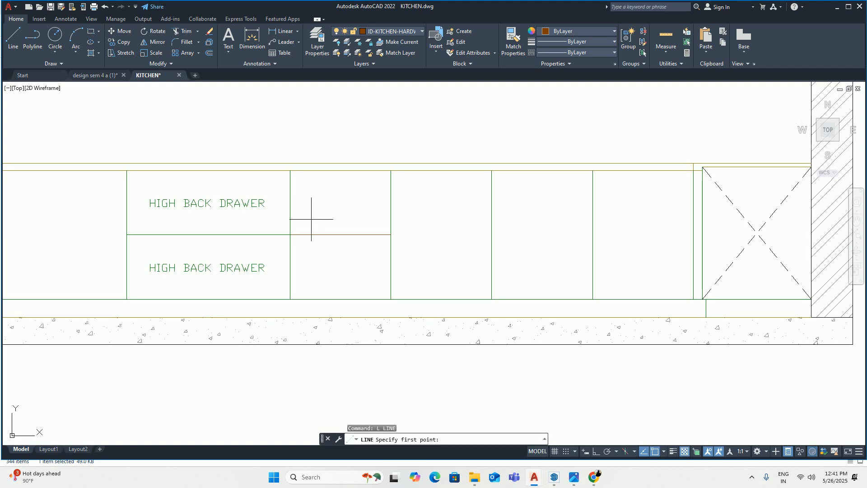
left_click(324, 235)
left_click(324, 171)
key("Escape")
key("Escape")
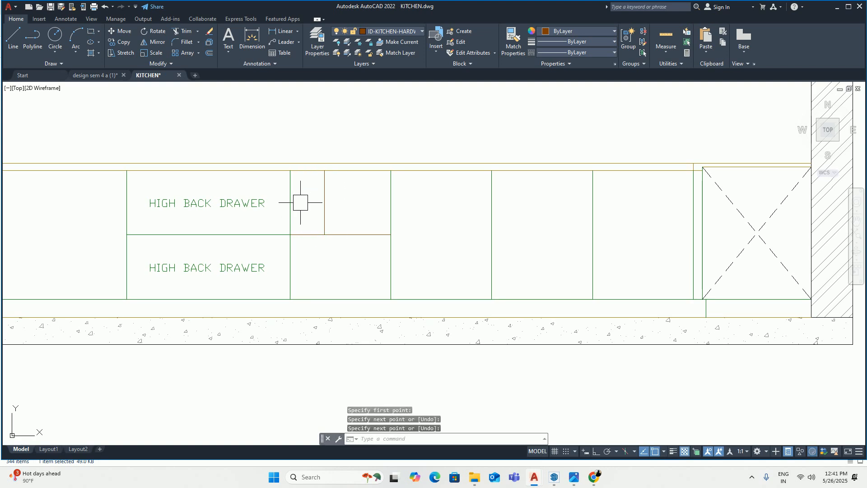
left_click(329, 208)
key("Delete")
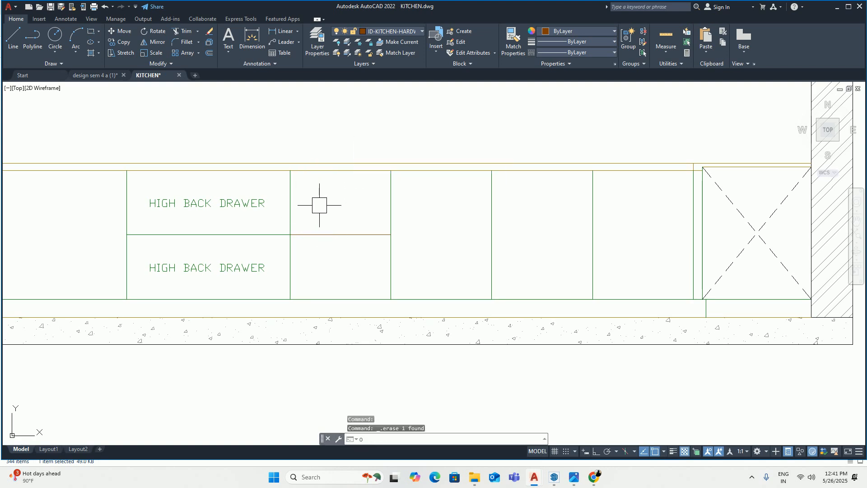
key("Return")
type("150")
key("Return")
left_click(319, 234)
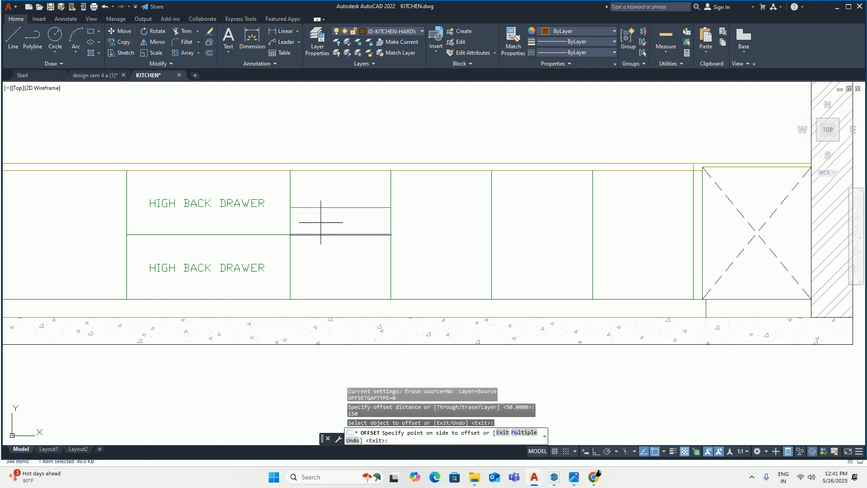
key("Escape")
key("Escape")
scroll(335, 225, "up", 2)
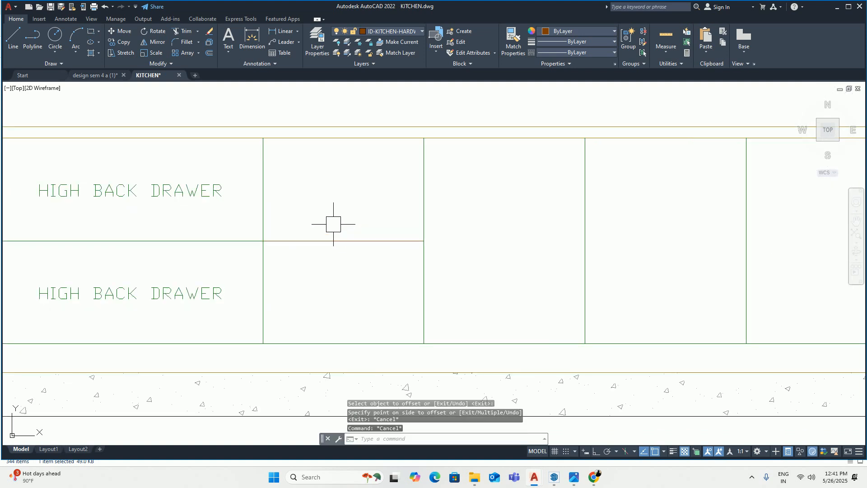
Step: Offset the countertop's underside line 125 downward into the cabinet right of the high back drawers
key("Return")
type("12")
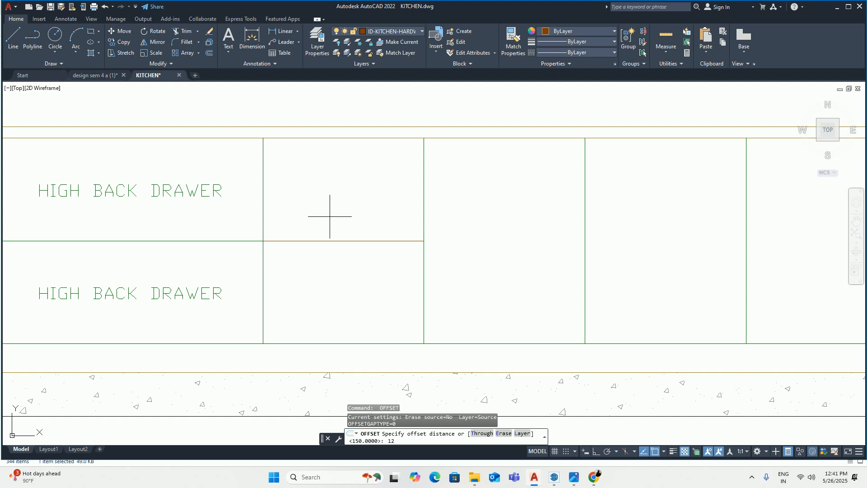
type("5")
key("Return")
left_click(344, 138)
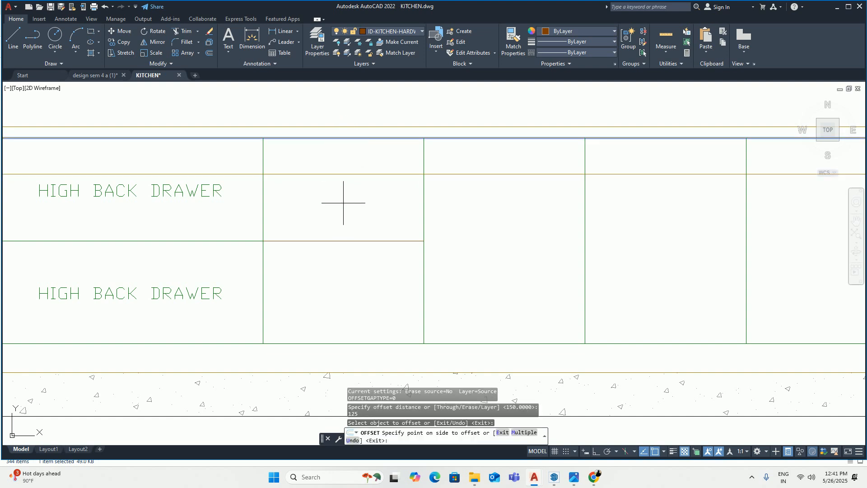
left_click(344, 201)
scroll(336, 192, "up", 3)
middle_click_drag(334, 190, 432, 247)
key("Escape")
Step: Trim the offset line to the sides of the cabinet right of the high back drawers
type("tr")
key("Return")
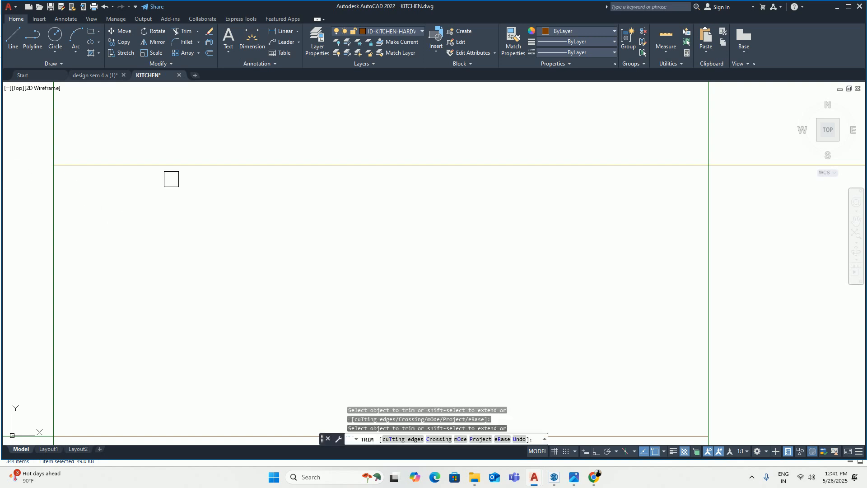
scroll(567, 198, "down", 2)
scroll(561, 199, "up", 2)
mouse_move(561, 199)
middle_mouse_down()
mouse_move(686, 261)
mouse_move(733, 248)
mouse_move(734, 239)
middle_mouse_up()
key("Escape")
scroll(716, 221, "down", 3)
middle_click_drag(609, 245, 516, 215)
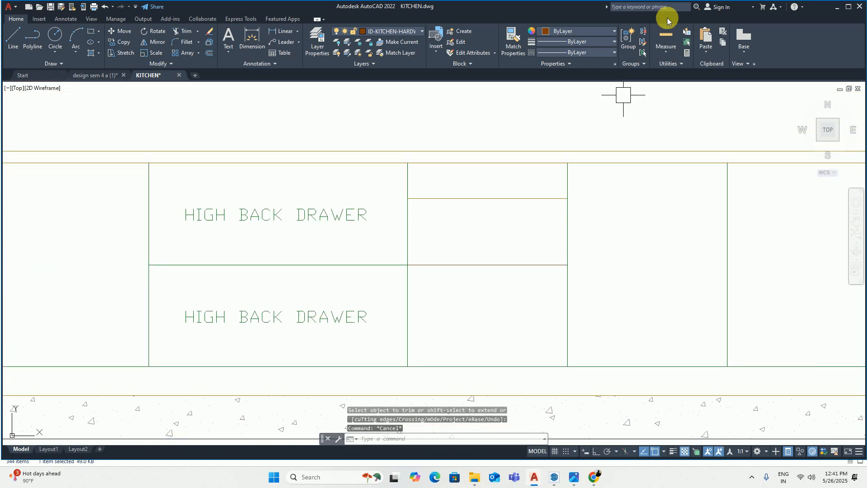
Step: Measure the space below the offset line and try stretching that line down by 30
left_click(665, 35)
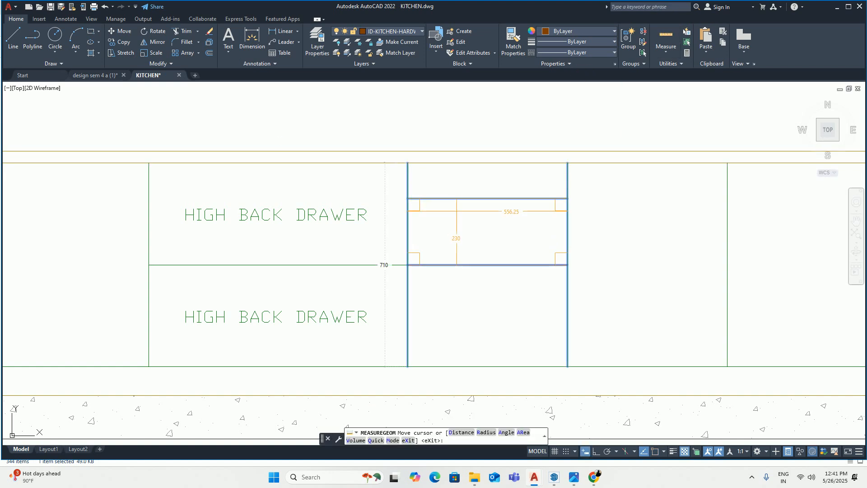
middle_click_drag(457, 212, 387, 210)
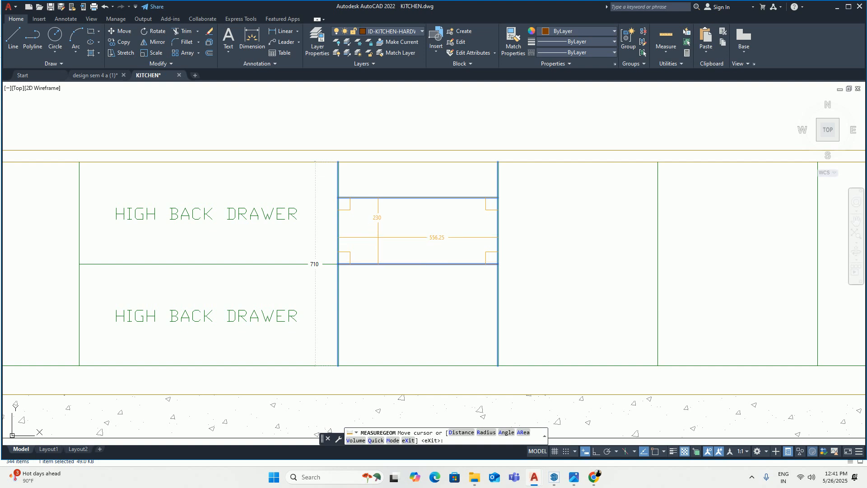
key("Escape")
type("s")
key("Return")
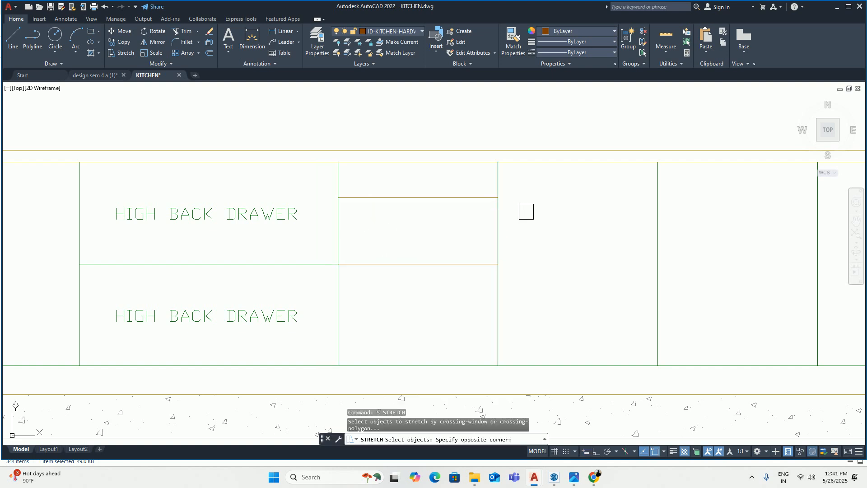
left_click(526, 213)
left_click(303, 182)
key("Return")
left_click(385, 225)
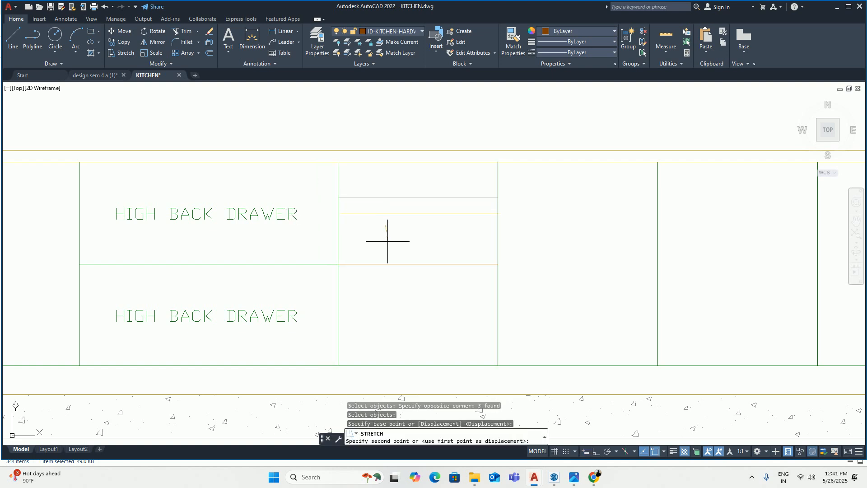
type("30")
key("Return")
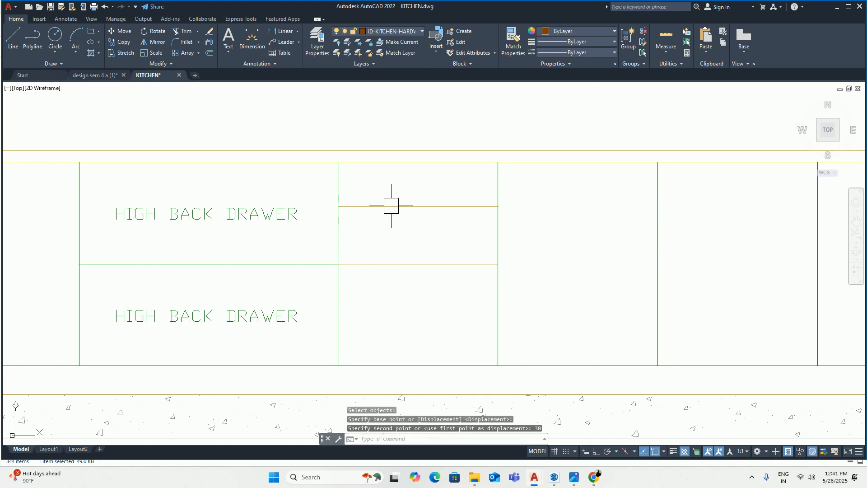
Step: Measure the top drawer's height, undo the 30 stretch, and delete the upper divider line
left_click(666, 39)
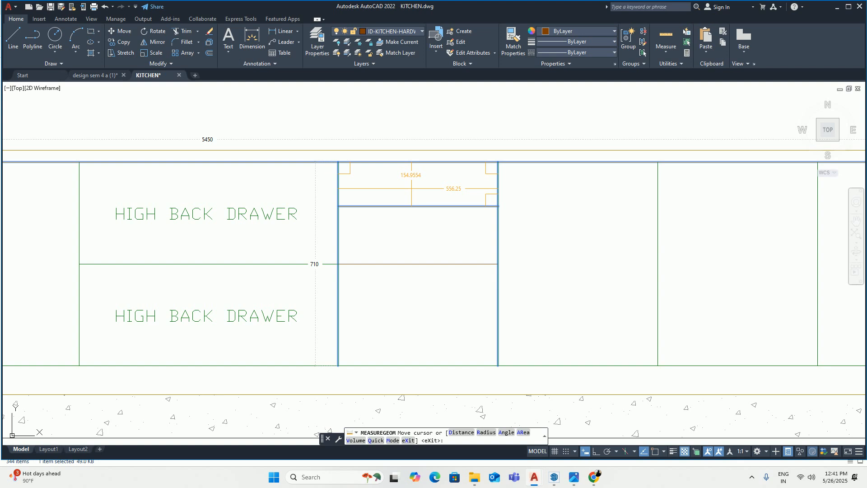
key("ctrl+z")
key("ctrl+z")
key("ctrl+z")
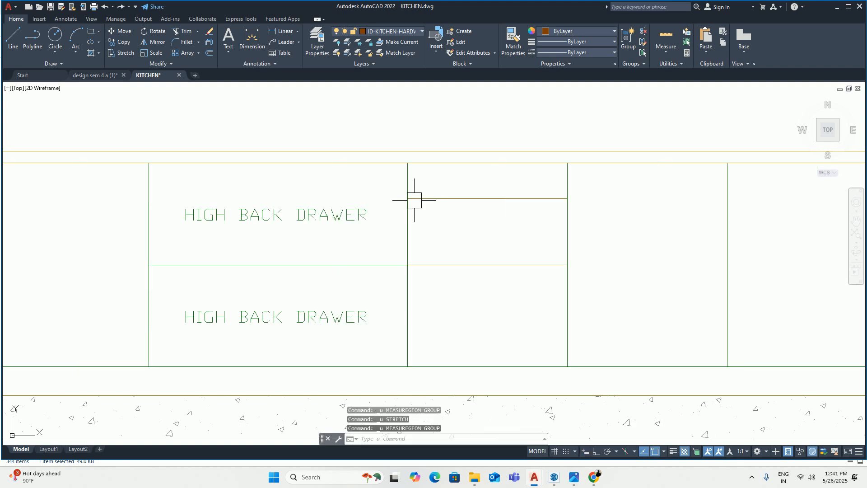
left_click(434, 201)
key("Delete")
middle_click_drag(423, 210, 340, 219)
key("Escape")
key("Escape")
scroll(392, 174, "up", 2)
key("Escape")
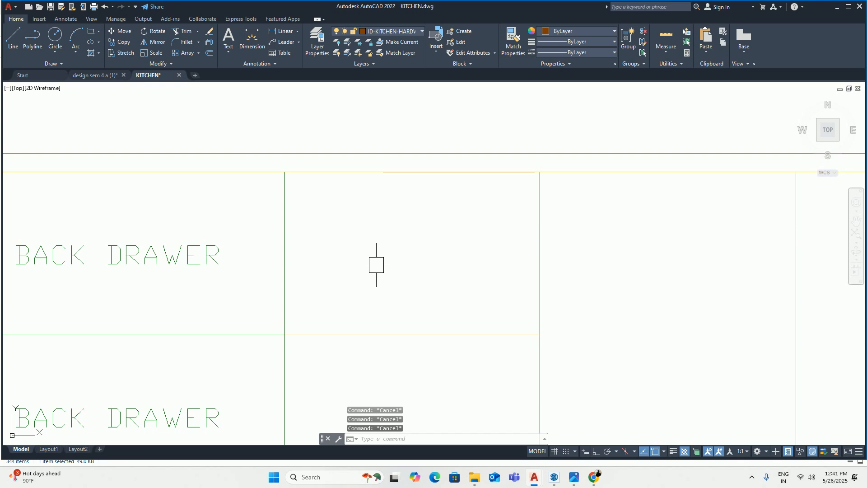
Step: Offset the countertop's underside line 150 downward into the cabinet right of the high back drawers
type("o")
key("Return")
type("150")
key("Return")
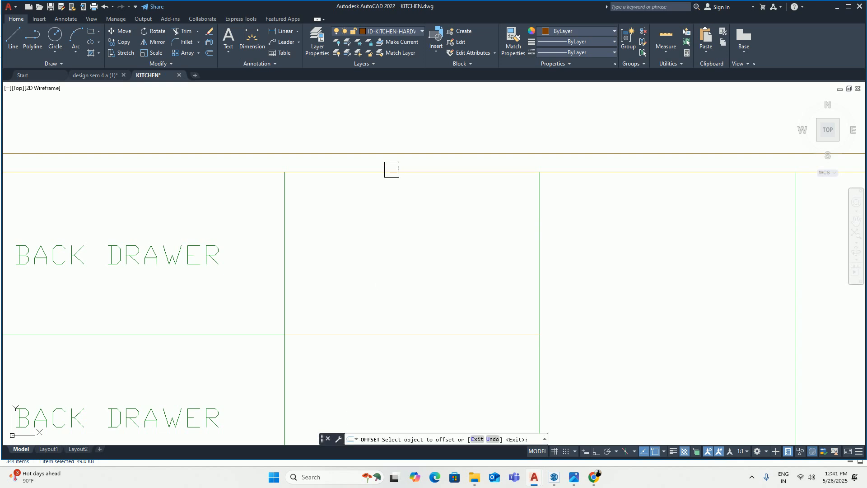
left_click(391, 172)
left_click(379, 234)
scroll(298, 240, "up", 5)
key("Escape")
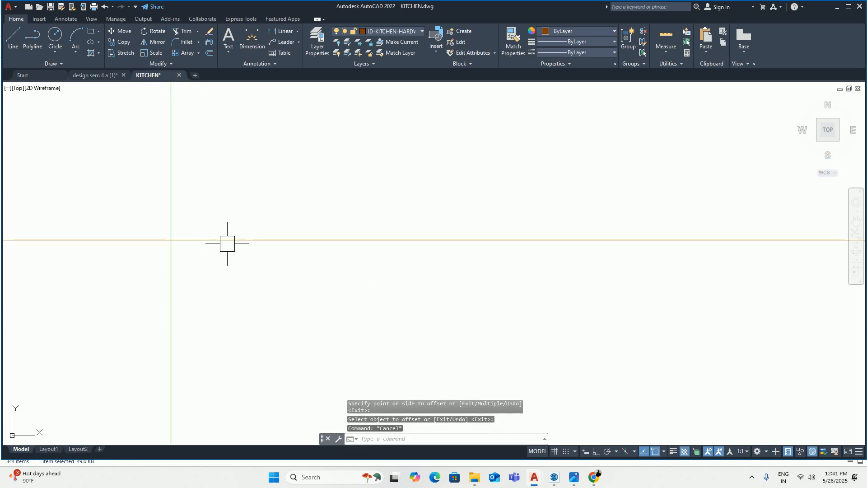
Step: Trim the new offset line on both sides so it spans only the cabinet's width
type("tr")
key("Return")
left_click(108, 241)
scroll(109, 242, "down", 2)
middle_click_drag(604, 258, 393, 269)
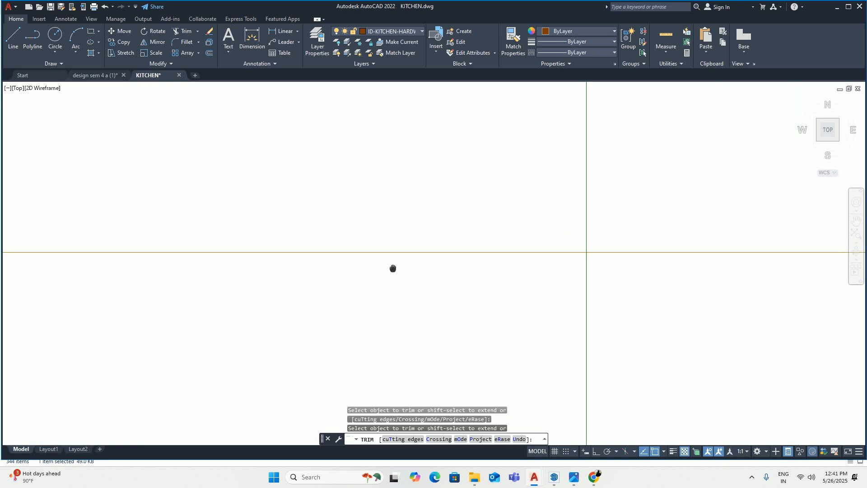
left_click(603, 257)
scroll(604, 251, "down", 5)
key("Escape")
key("Escape")
middle_click_drag(547, 250, 513, 241)
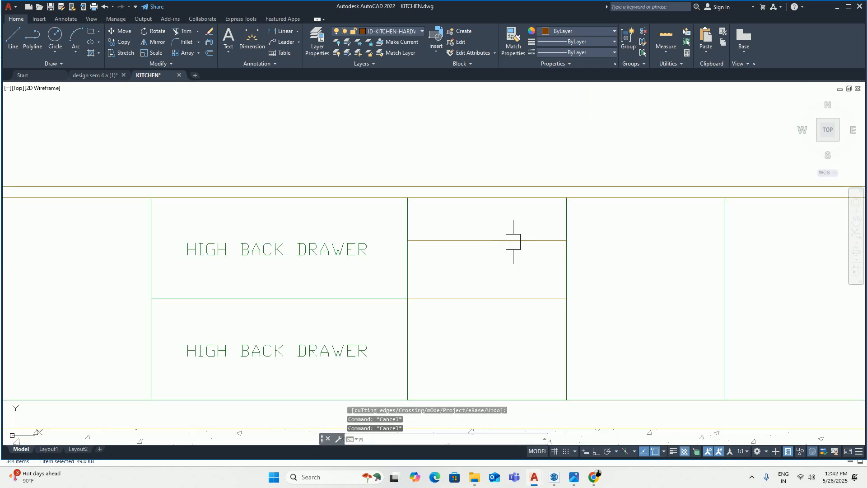
Step: Match the properties of the cabinet's green vertical side to its two horizontal drawer dividers
key("Return")
left_click(567, 285)
left_click(600, 302)
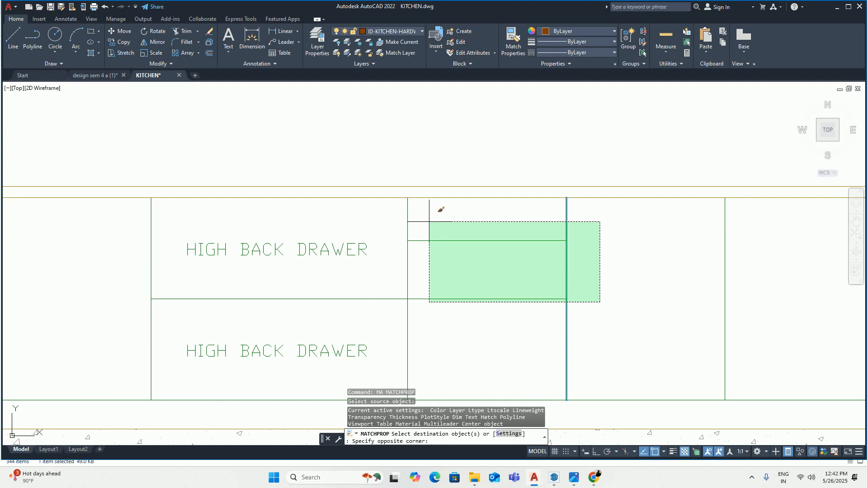
left_click(428, 228)
scroll(397, 246, "down", 3)
key("Escape")
key("Escape")
key("Escape")
middle_click_drag(360, 248, 354, 229)
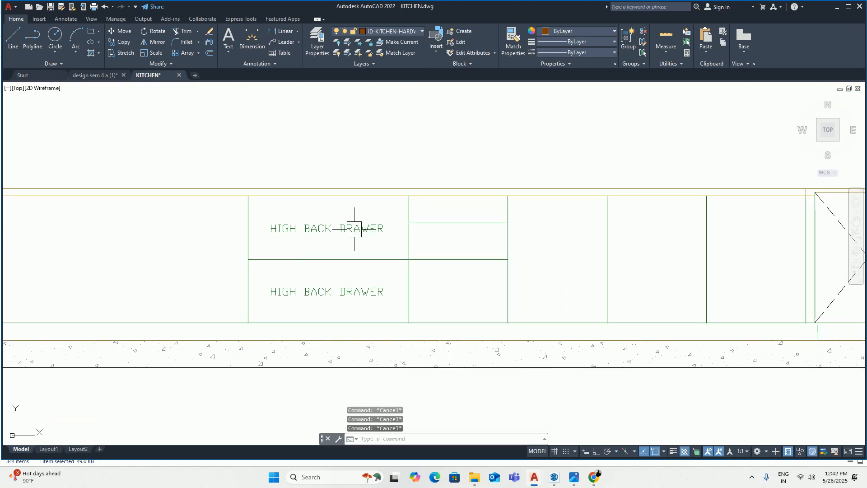
Step: Copy both HIGH BACK DRAWER labels into the neighbouring three-drawer cabinet on the right
type("co")
key("Return")
left_click(323, 233)
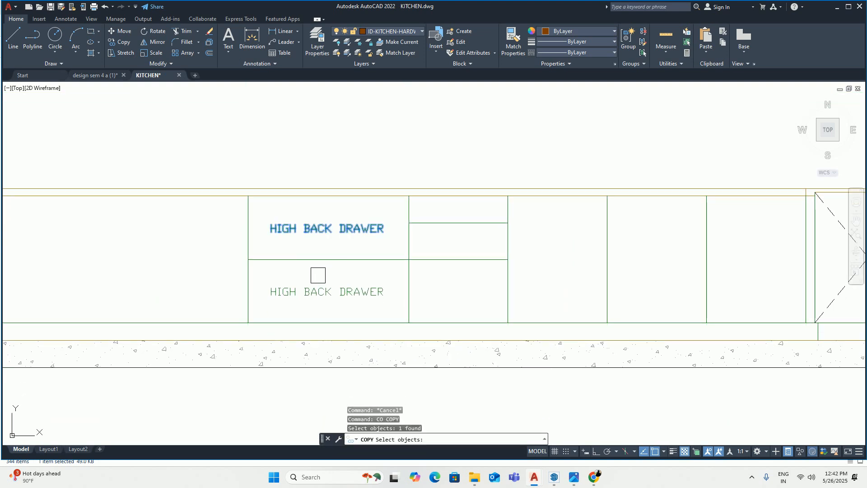
left_click(312, 286)
key("Return")
left_click(355, 149)
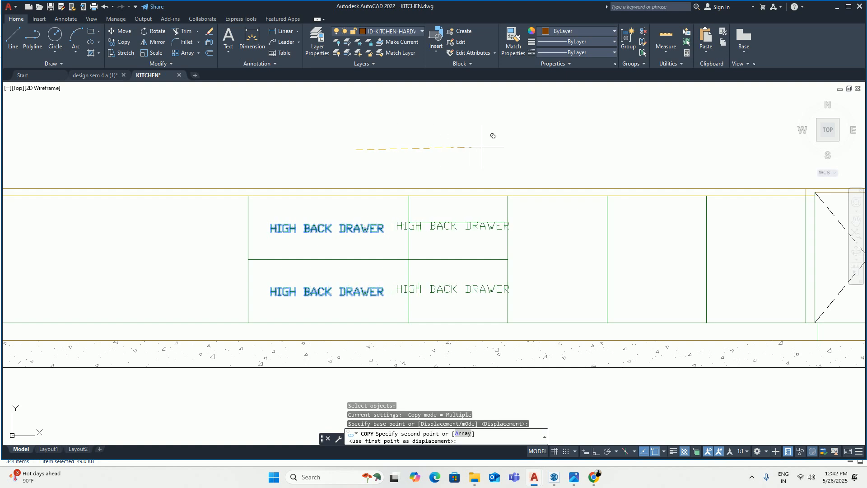
left_click(506, 158)
key("Escape")
key("Escape")
key("Escape")
Step: Delete the lower copied HIGH BACK DRAWER label in the three-drawer cabinet
type("M")
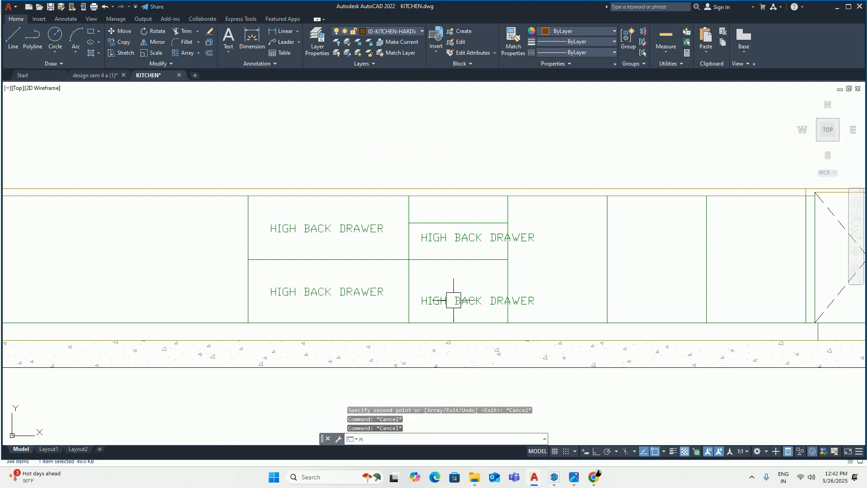
key("Escape")
left_click(435, 233)
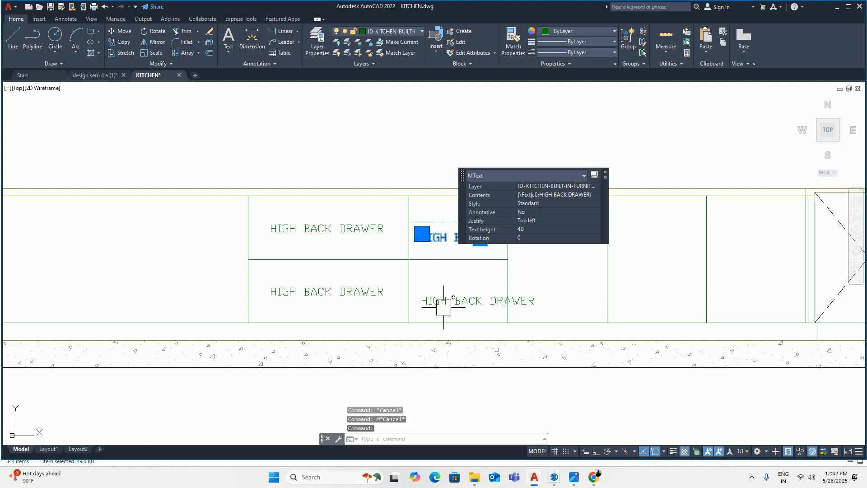
key("Escape")
key("Delete")
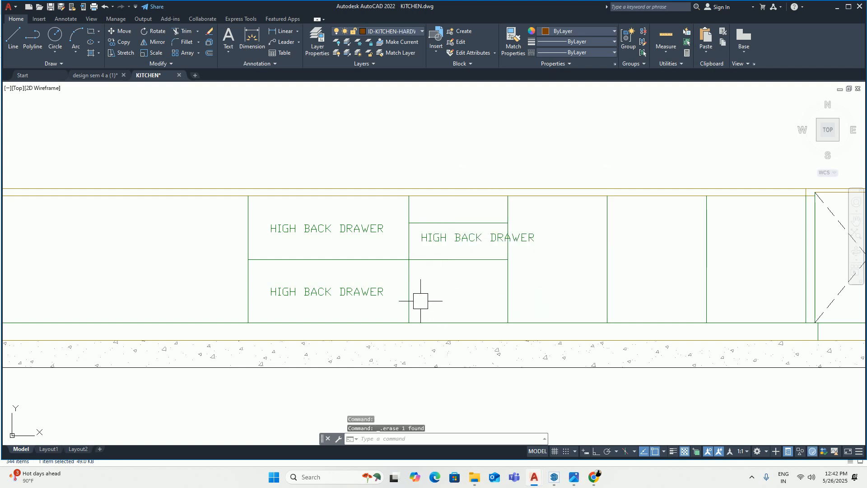
Step: Copy the lower HIGH BACK DRAWER label into the adjacent bottom drawer, using matching left corners of the drawers as reference points
key("Return")
left_click(368, 291)
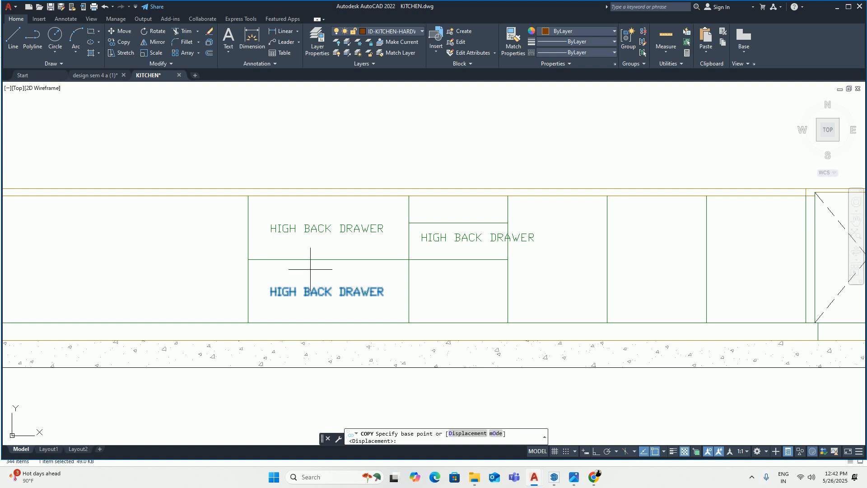
key("Return")
left_click(248, 259)
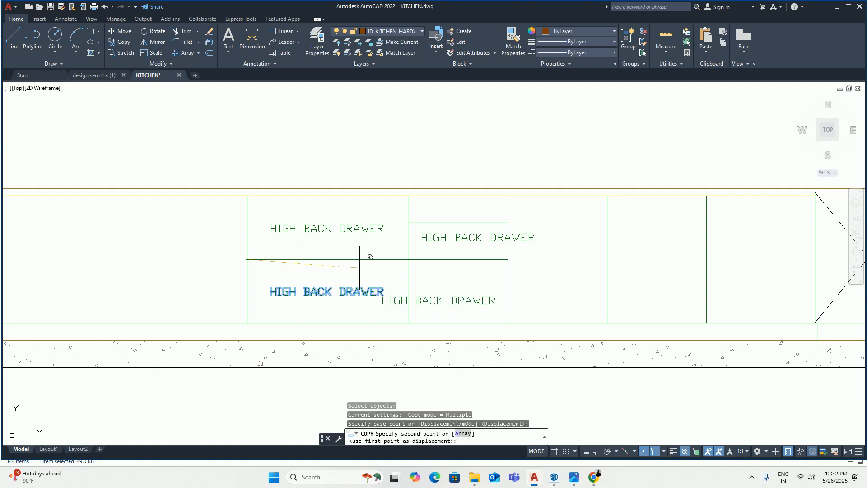
left_click(409, 259)
key("Return")
Step: Move the bottom drawer's copied label horizontally to the left with Ortho on
left_click(466, 292)
scroll(476, 283, "up", 4)
type("m")
key("Return")
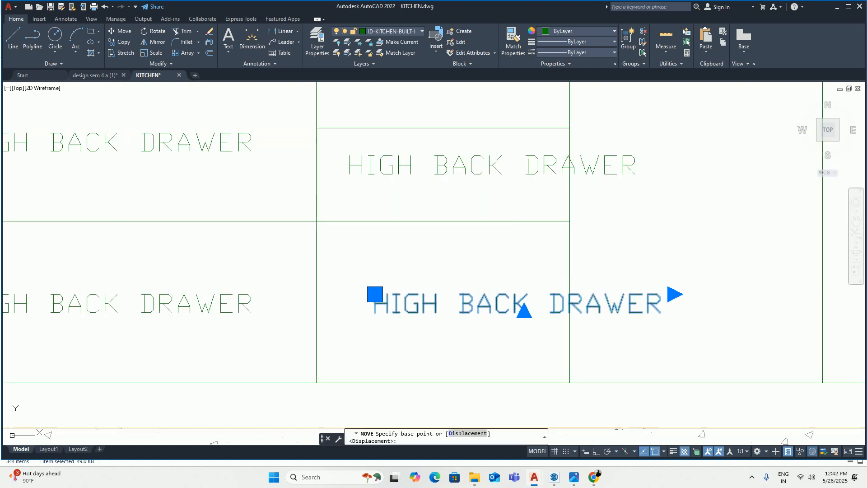
left_click(488, 259)
key("F8")
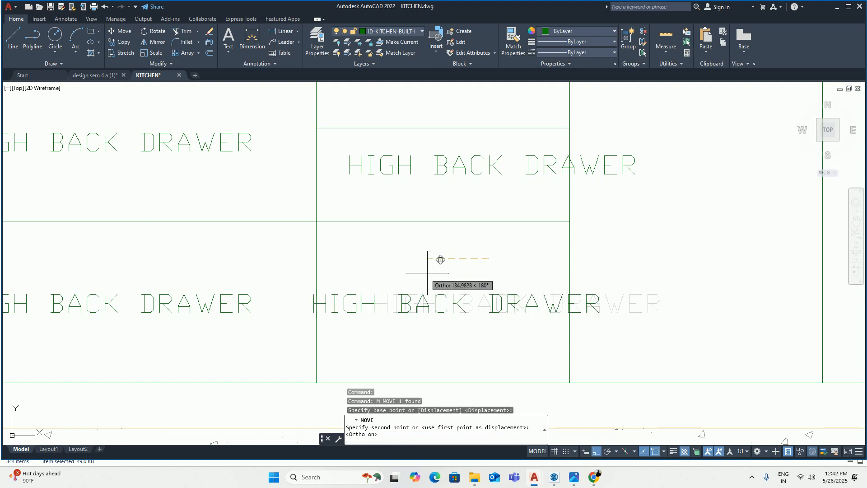
key("Escape")
Step: Narrow the bottom drawer label's text box so HIGH BACK DRAWER wraps onto two lines
left_click(449, 301)
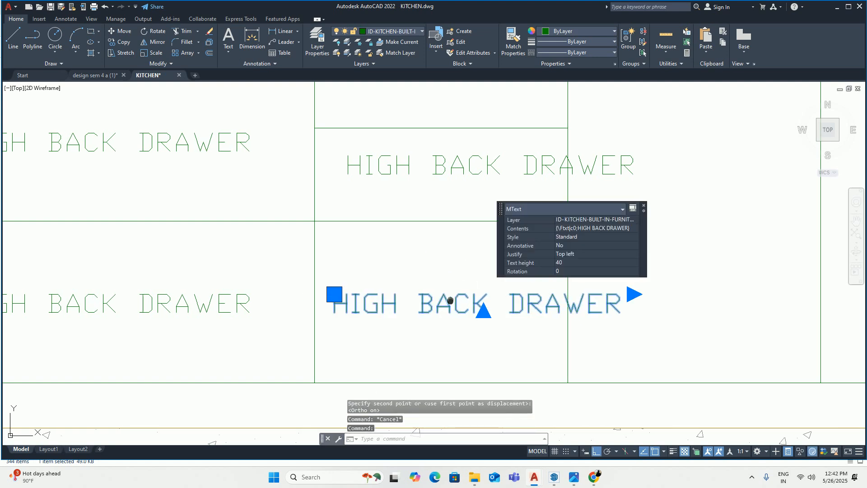
middle_click_drag(450, 300, 349, 301)
left_click(533, 296)
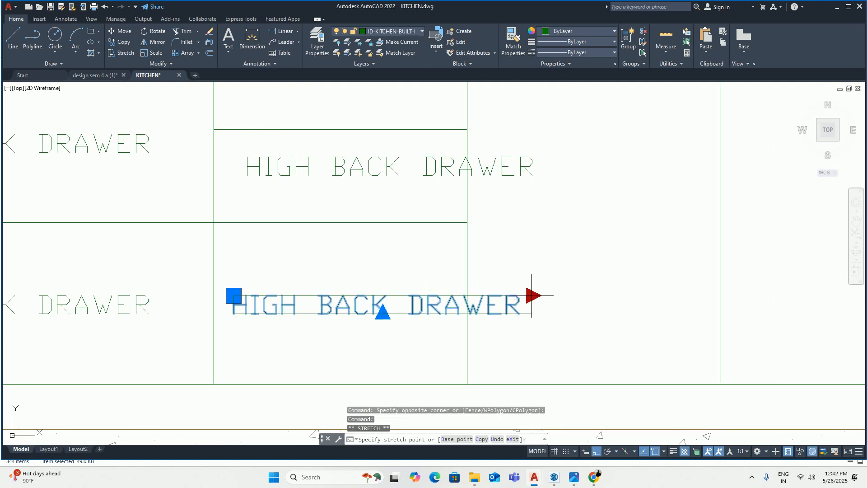
left_click(427, 262)
key("Escape")
key("Escape")
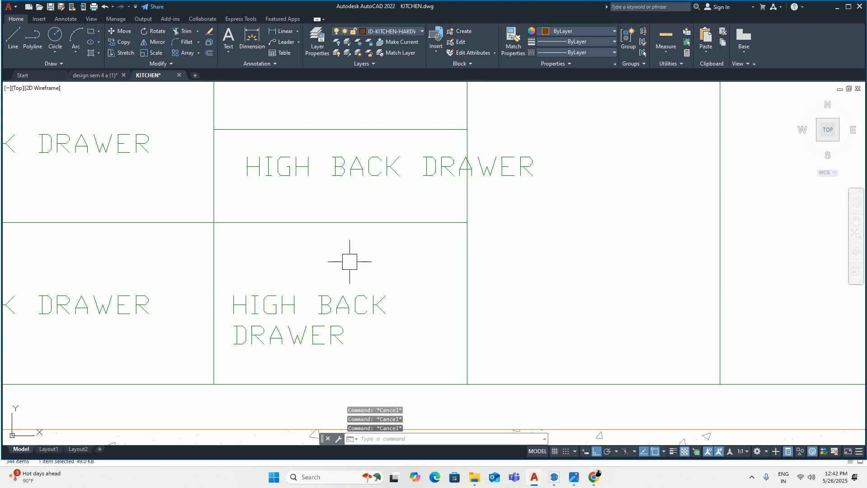
Step: Move the two-line HIGH BACK DRAWER label right and slightly up to centre it in the bottom drawer
type("m")
key("Return")
left_click(333, 303)
key("Return")
left_click(304, 264)
left_click(345, 258)
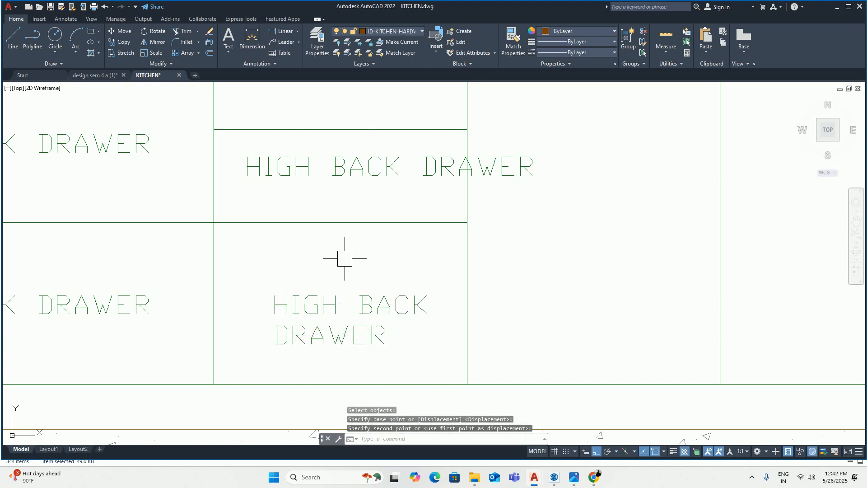
key("Return")
left_click(338, 303)
key("Return")
left_click(576, 304)
left_click(577, 286)
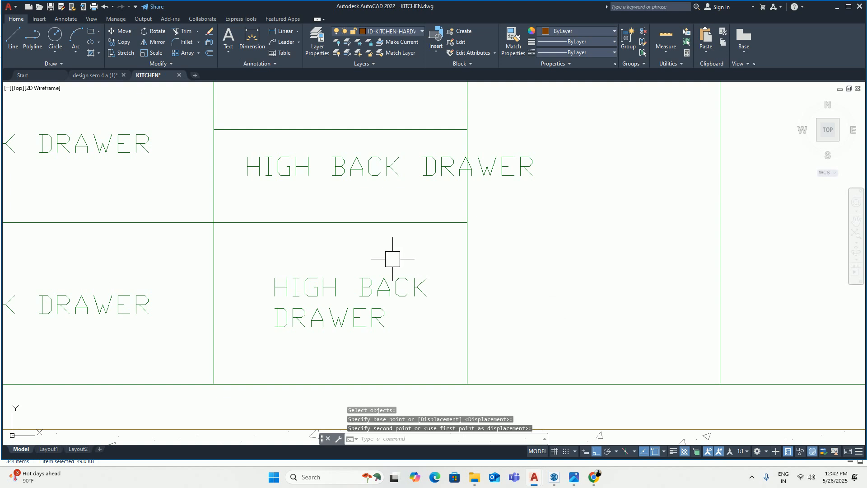
Step: Change the middle drawer's label to LOW BACK DRAWER, with DRAWER on a second line
scroll(392, 258, "down", 2)
double_click(379, 262)
left_click_drag(364, 265, 229, 254)
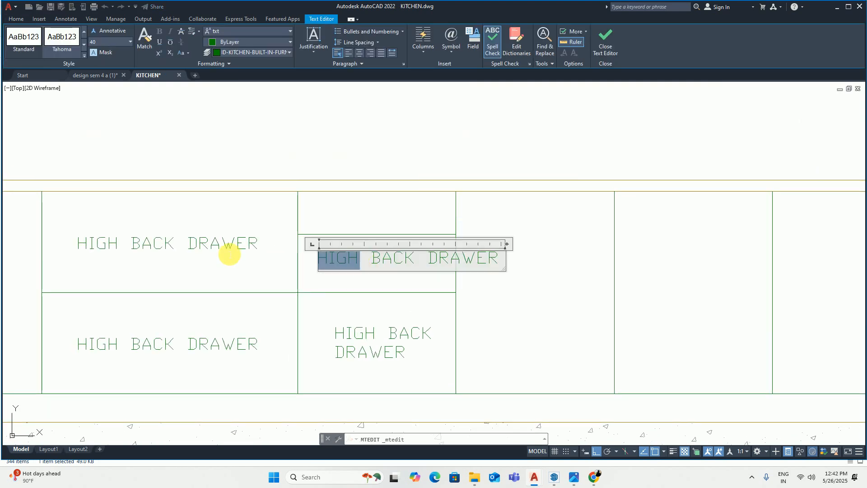
type("LOW")
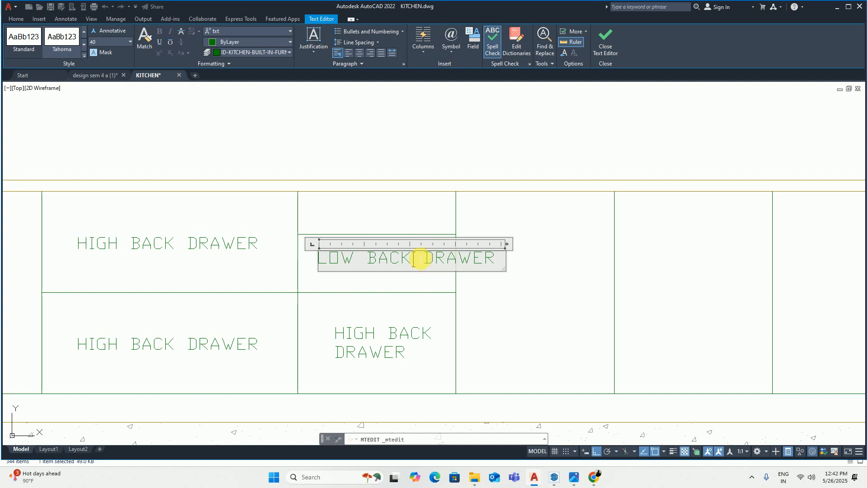
key("Return")
key("Escape")
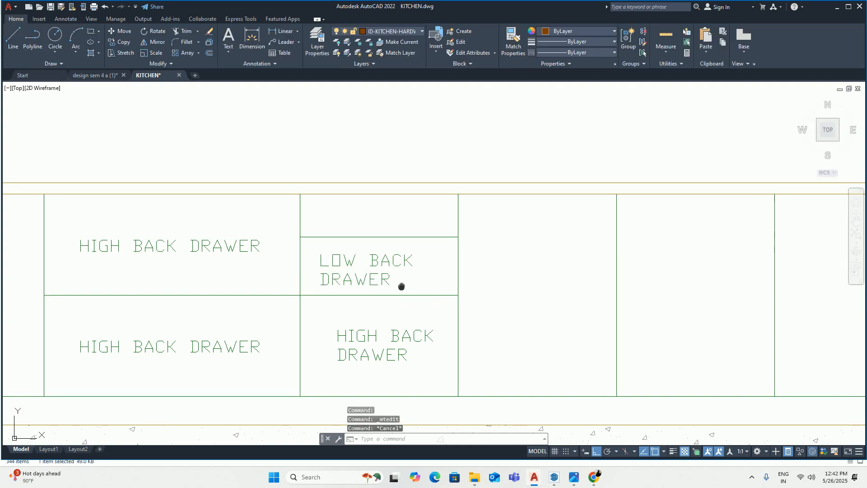
Step: Copy the middle drawer's LOW BACK DRAWER label straight up into the top drawer of the three-drawer cabinet
type("CO")
key("Return")
left_click(389, 289)
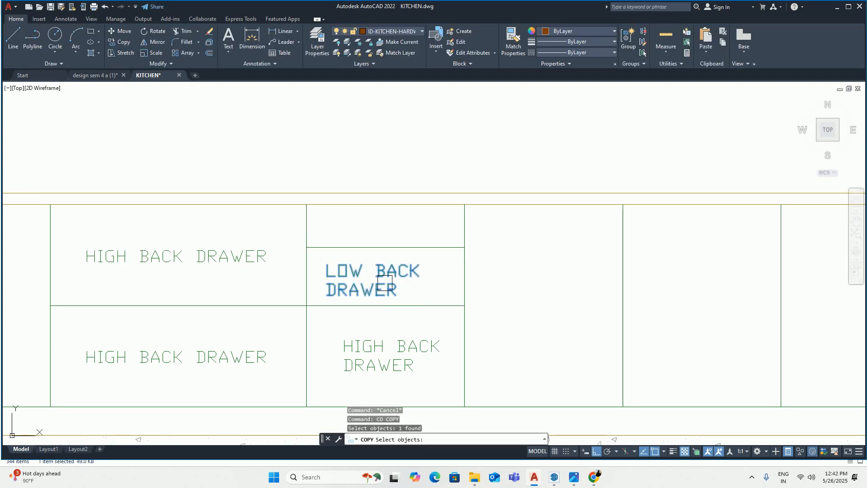
key("Return")
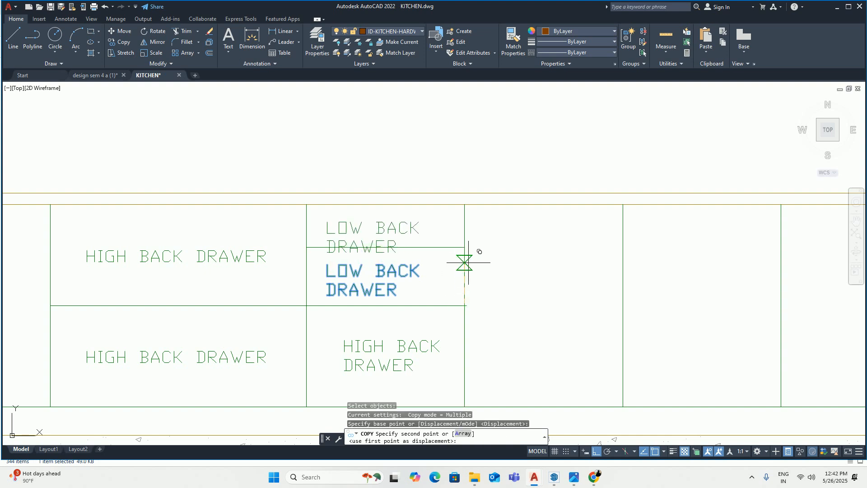
scroll(469, 252, "up", 4)
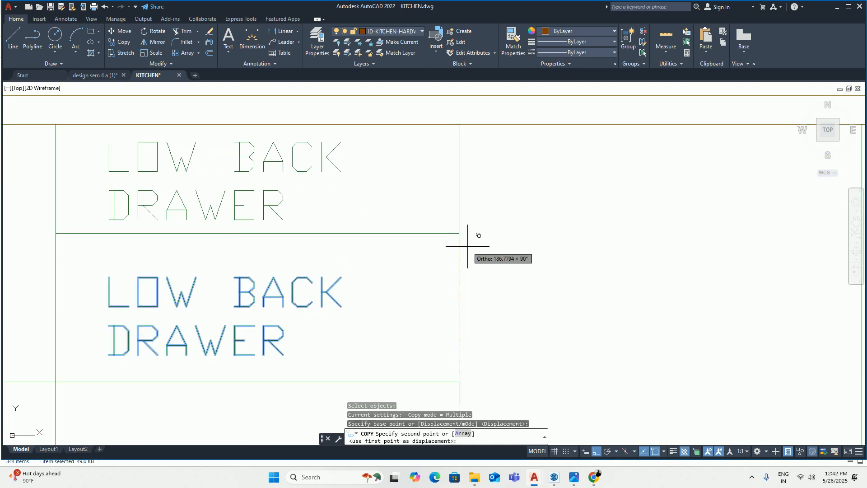
left_click(467, 247)
key("Escape")
key("Escape")
scroll(437, 251, "down", 8)
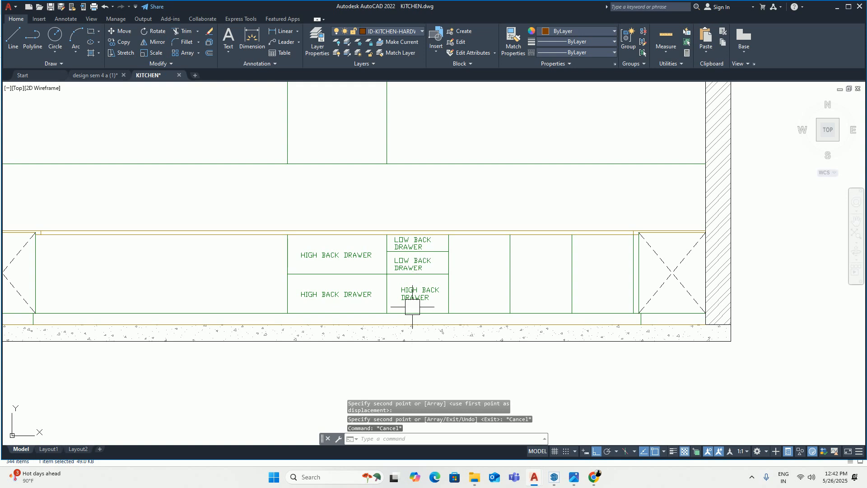
Step: Draw a horizontal line across the two cabinets right of the three-drawer cabinet, continuing its lower drawer division
scroll(412, 306, "down", 6)
scroll(417, 165, "up", 5)
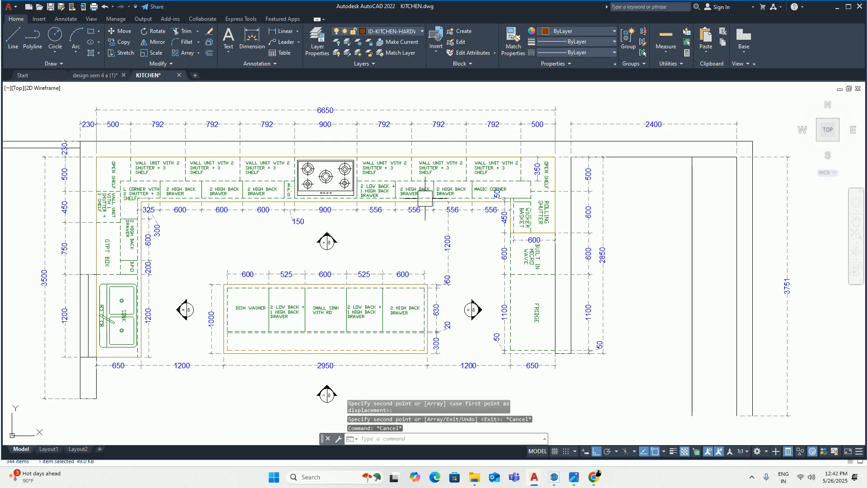
scroll(424, 199, "down", 6)
middle_click_drag(392, 361, 384, 255)
scroll(382, 256, "up", 5)
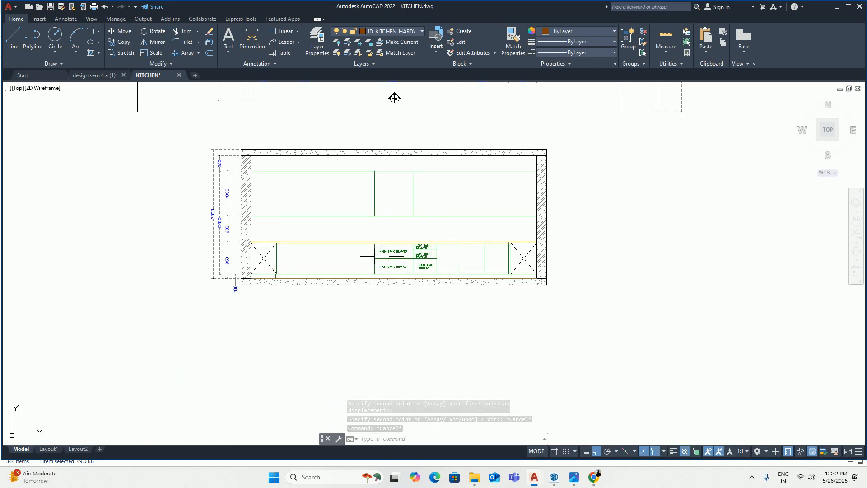
type("l")
key("Return")
scroll(440, 260, "up", 4)
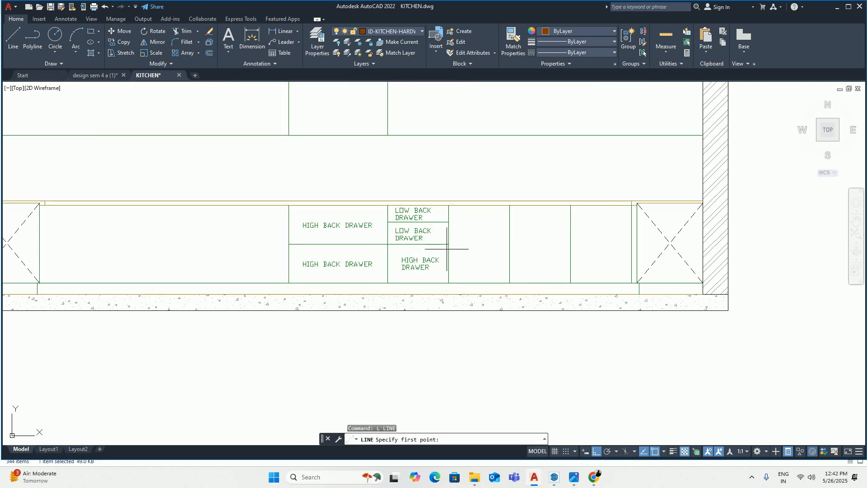
left_click(448, 244)
left_click(570, 244)
key("Return")
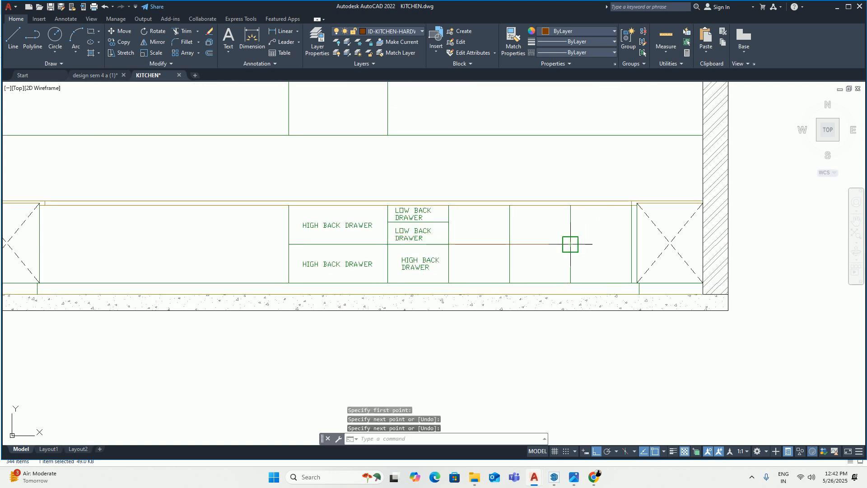
Step: Match the new horizontal drawer line's properties to the green vertical cabinet divider
type("ma")
key("Return")
left_click(510, 261)
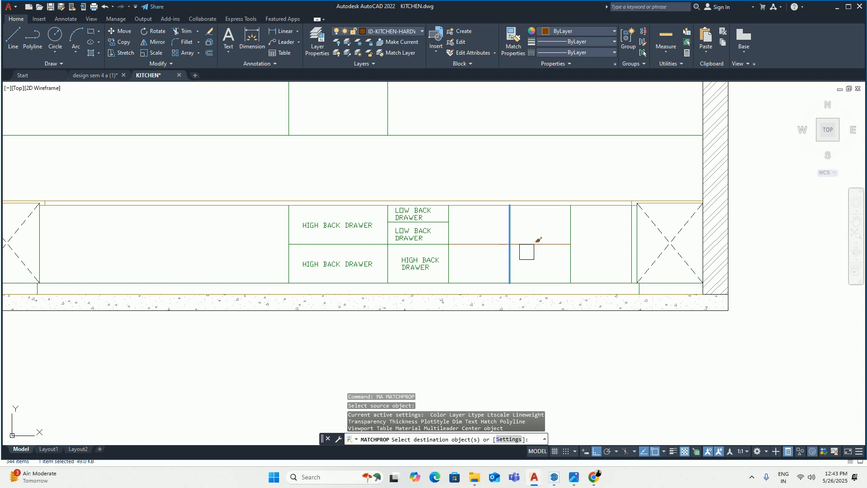
key("Escape")
key("Escape")
Step: Copy the two-line HIGH BACK DRAWER label into the lower drawers of the next two cabinets to the right
type("co")
key("Return")
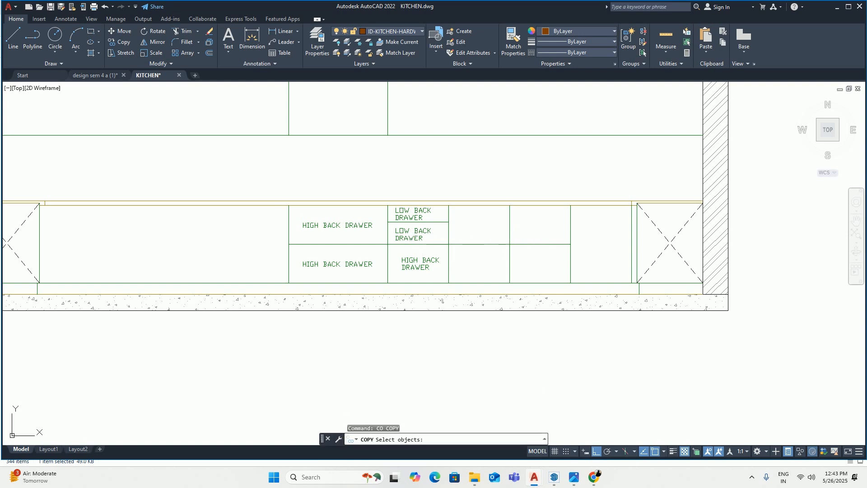
left_click(416, 264)
scroll(406, 243, "up", 3)
key("Return")
left_click(358, 244)
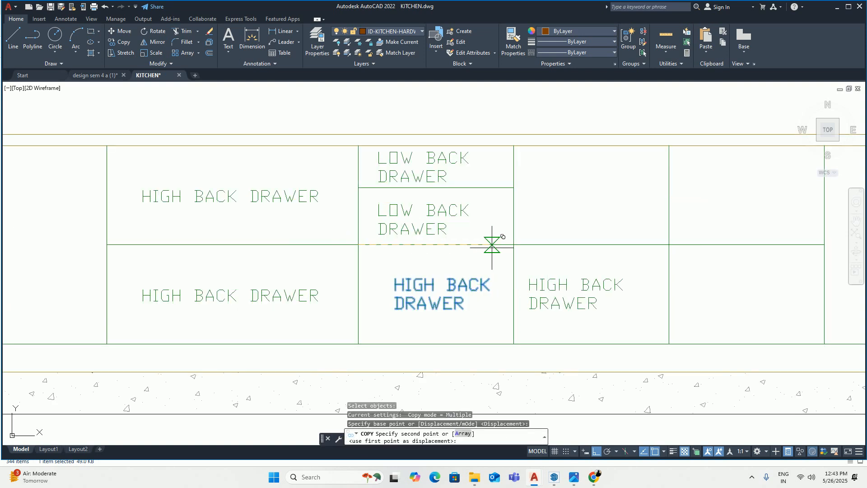
left_click(513, 244)
left_click(668, 244)
key("Return")
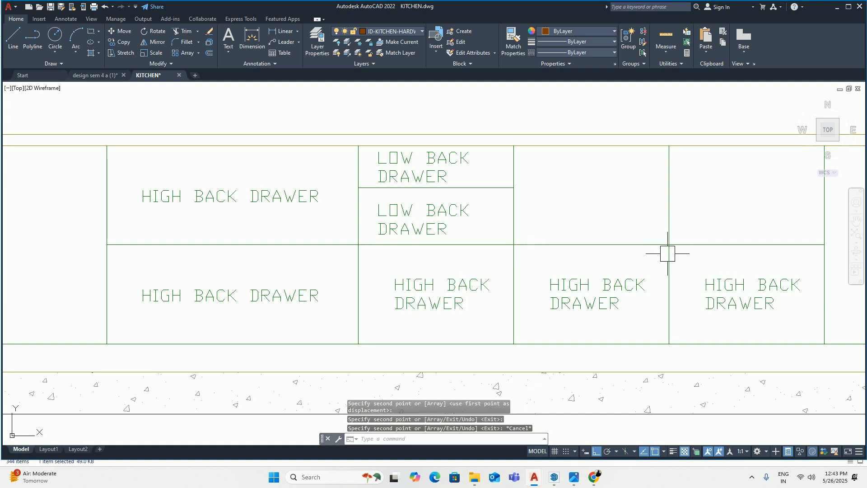
Step: Copy both new HIGH BACK DRAWER labels straight up into the upper drawers of the same two cabinets
key("Return")
left_click(716, 287)
left_click(591, 294)
key("Return")
left_click(513, 344)
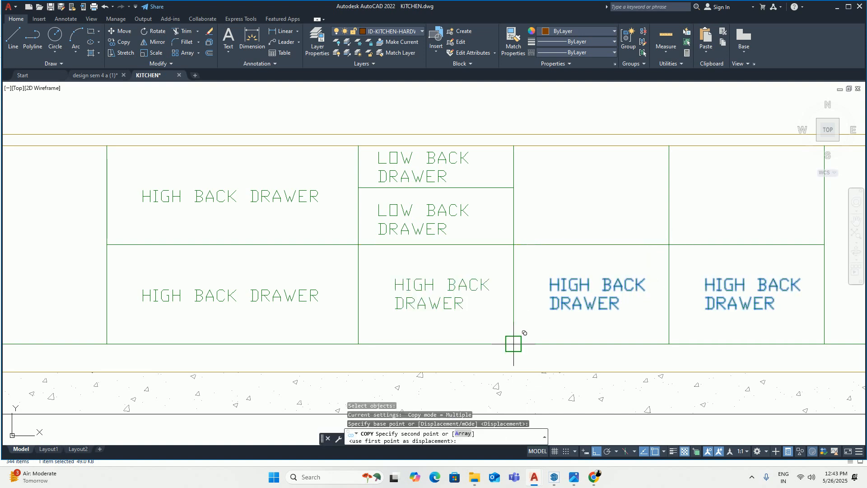
left_click(514, 244)
key("Escape")
key("Escape")
scroll(511, 254, "down", 5)
middle_click_drag(491, 267, 500, 261)
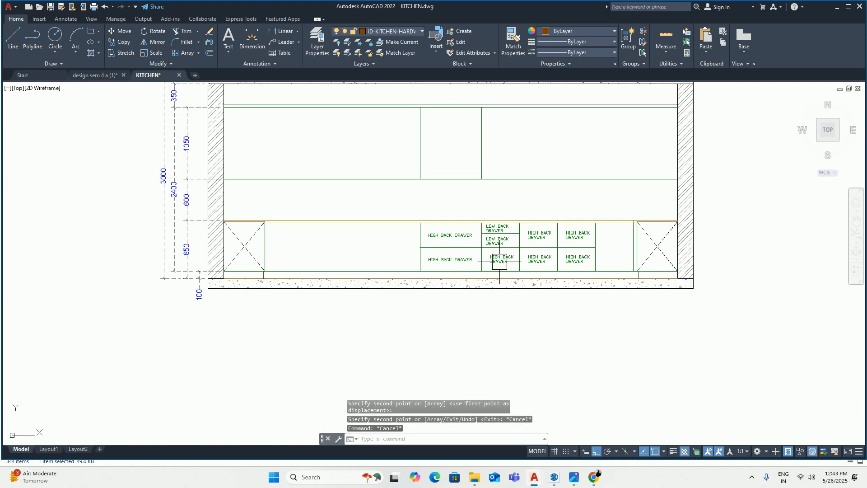
Step: Copy the MAGIC CORNER label from the plan straight down into the undivided cabinet right of the drawer cabinets in the elevation
scroll(381, 169, "down", 5)
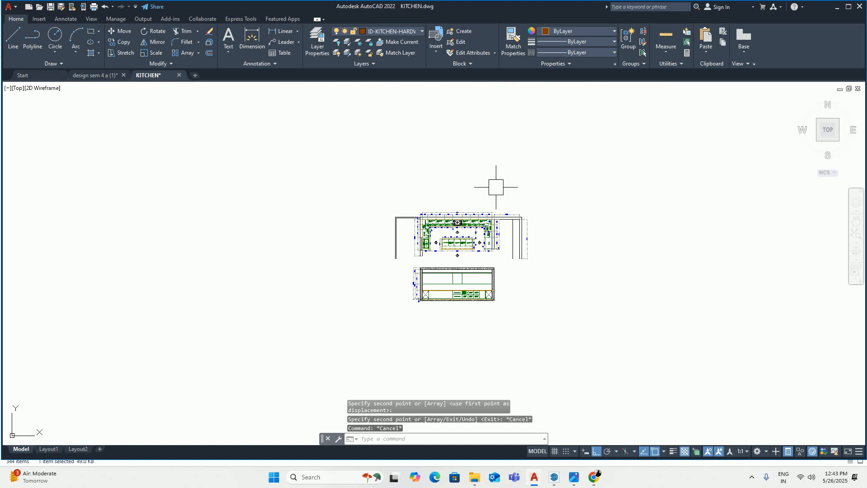
scroll(497, 185, "up", 8)
key("space")
left_click(420, 281)
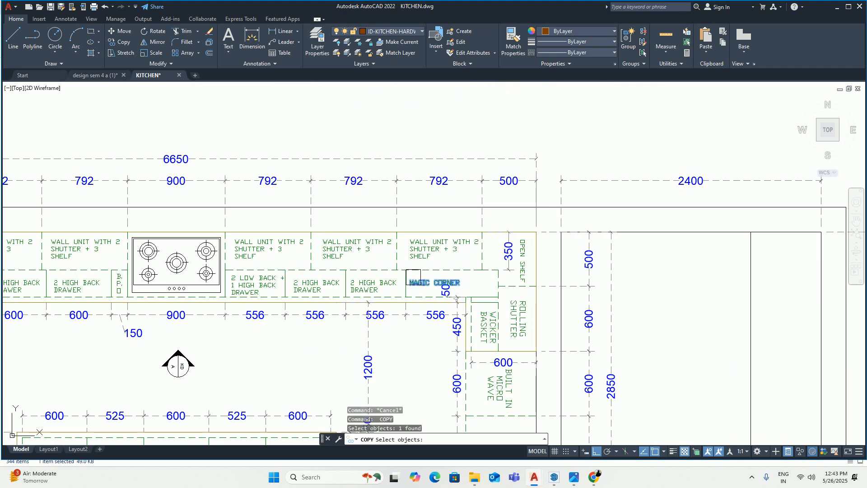
key("space")
left_click(405, 296)
scroll(394, 350, "down", 2)
middle_click_drag(394, 351, 415, 189)
scroll(415, 189, "down", 2)
middle_click_drag(404, 301, 398, 153)
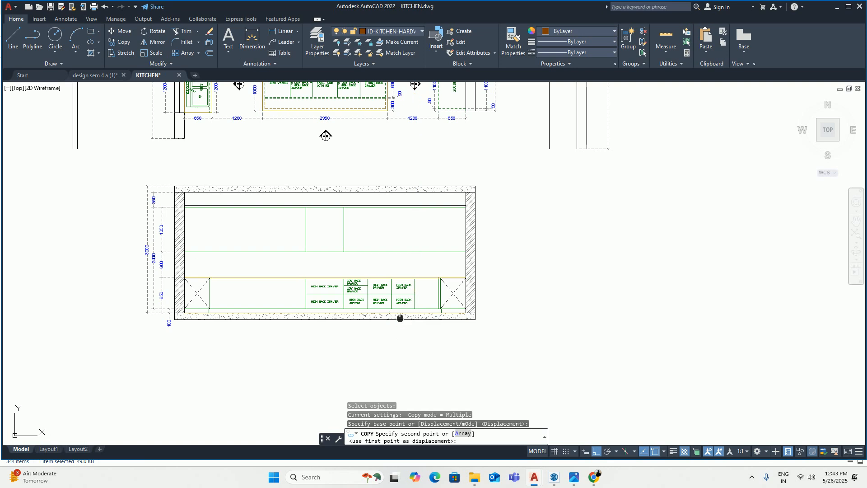
middle_click_drag(400, 316, 415, 239)
scroll(428, 221, "up", 6)
scroll(420, 203, "up", 4)
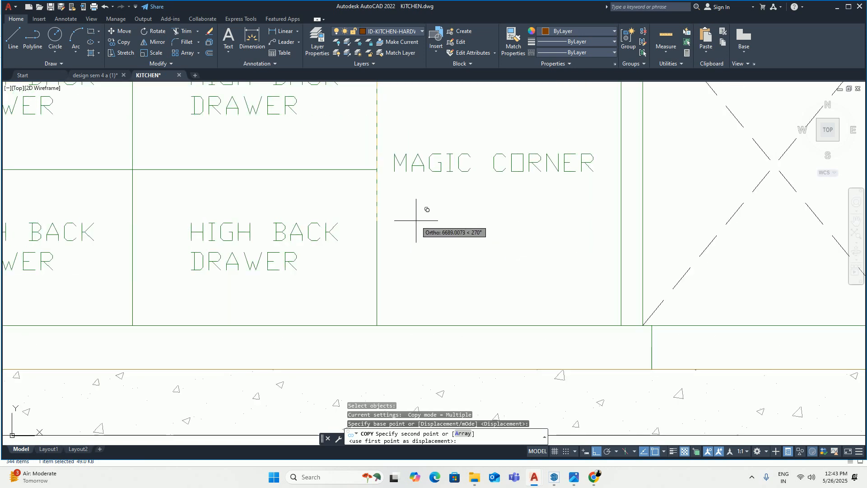
left_click(411, 232)
key("Escape")
Step: Examine the plan for the widths and types of the base cabinets left of the hob
scroll(389, 233, "down", 8)
middle_click_drag(392, 245, 578, 242)
middle_click_drag(497, 231, 544, 244)
scroll(465, 226, "up", 4)
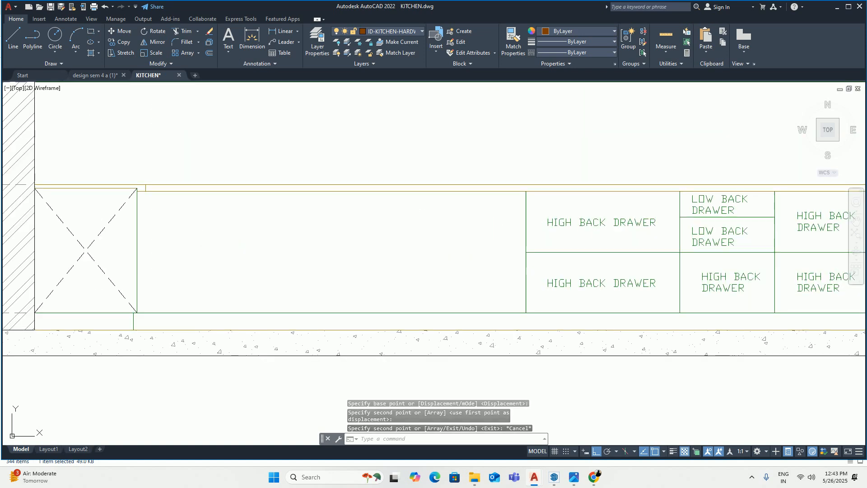
middle_click_drag(425, 222, 445, 224)
scroll(445, 224, "down", 4)
scroll(451, 258, "down", 3)
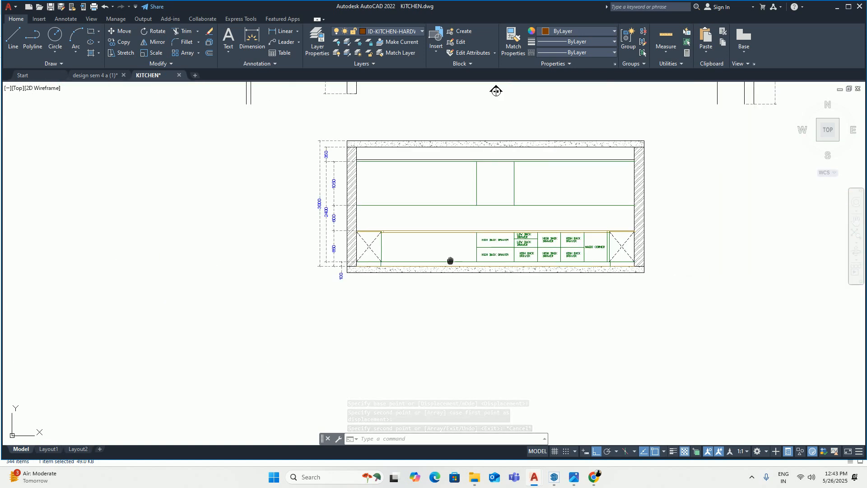
middle_click_drag(450, 260, 454, 284)
scroll(454, 282, "down", 3)
middle_click_drag(452, 105, 452, 211)
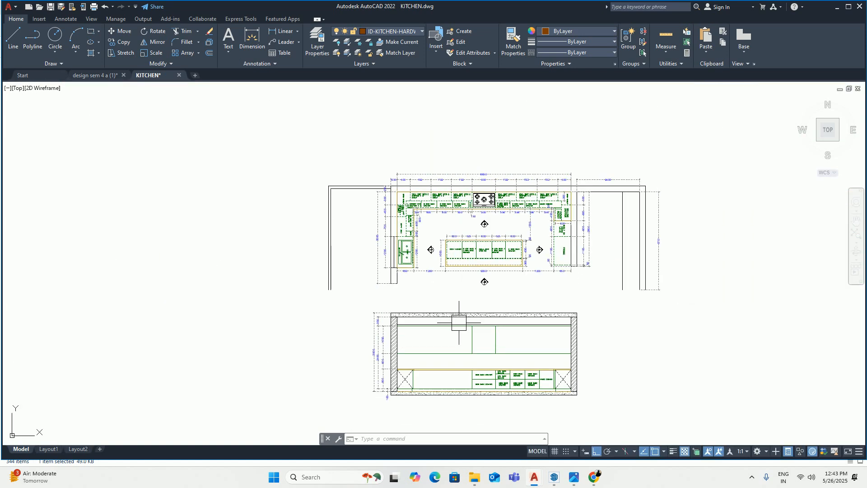
key("Escape")
key("Escape")
key("Escape")
key("Escape")
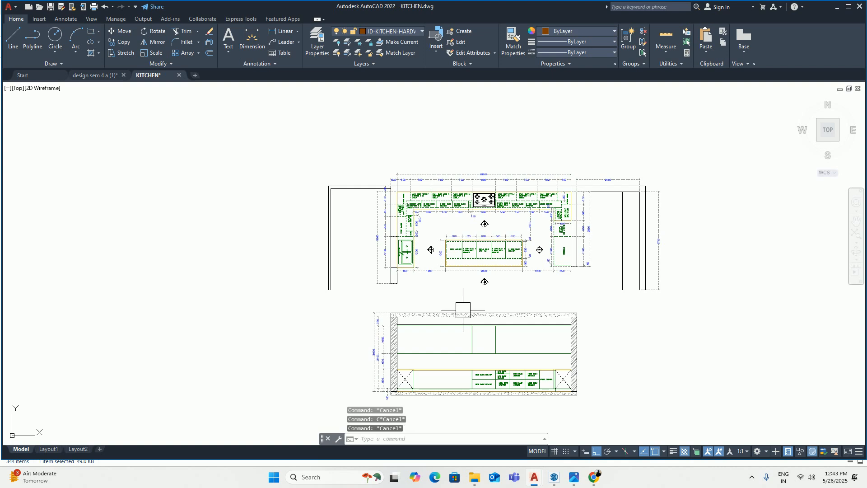
scroll(478, 243, "up", 5)
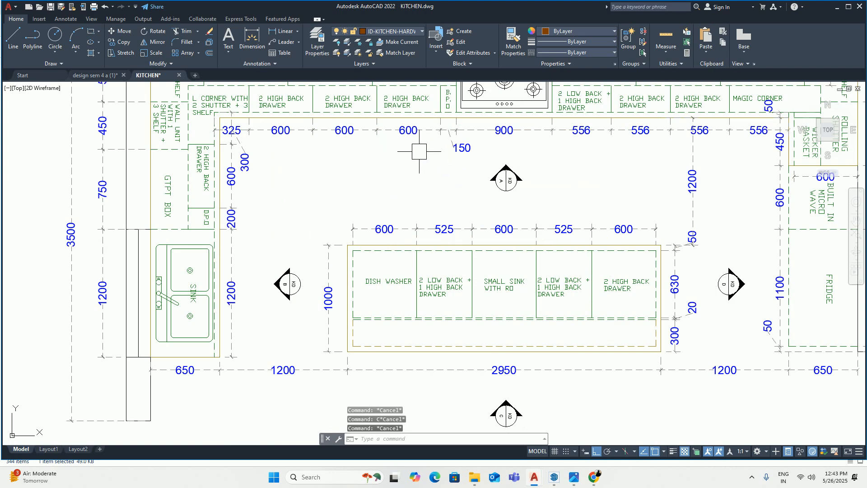
scroll(301, 147, "down", 2)
middle_click_drag(294, 196, 329, 177)
scroll(401, 307, "down", 4)
middle_click_drag(402, 307, 416, 176)
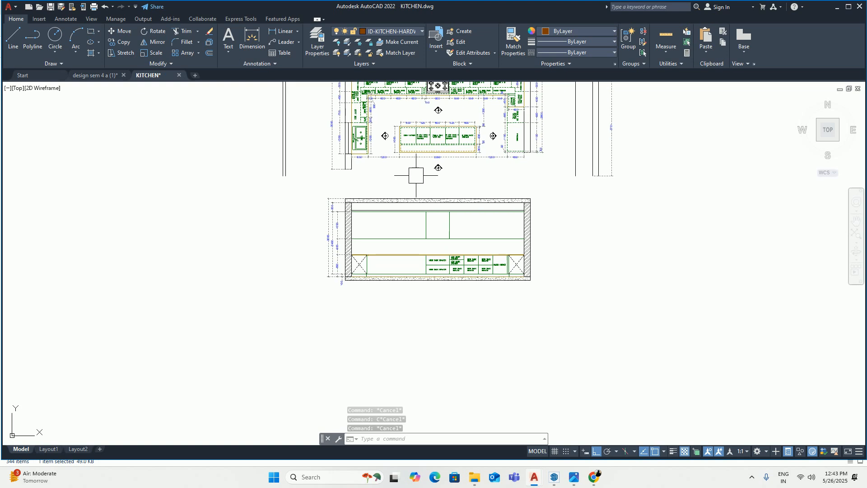
Step: Offset the hob cabinet's left edge 150 to the left for the narrow pull-out cabinet
scroll(420, 271, "up", 6)
type("o")
key("Return")
type("15")
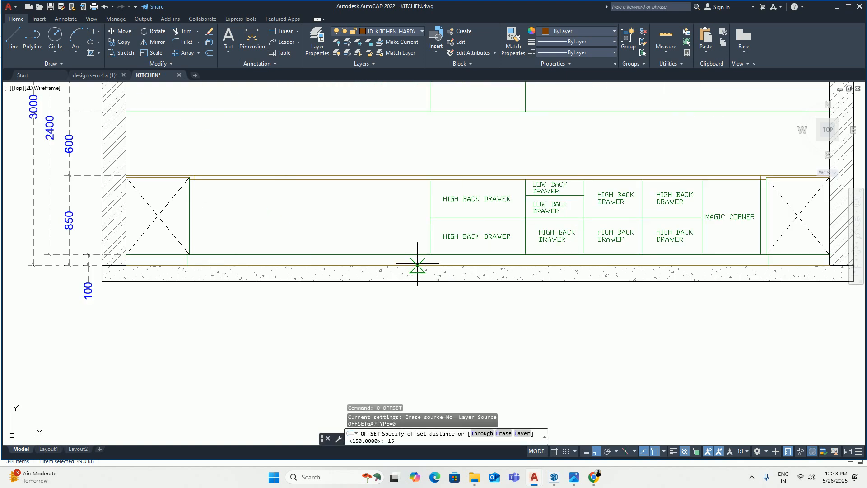
type("0")
key("Return")
scroll(425, 244, "up", 2)
left_click(432, 238)
left_click(373, 228)
key("Return")
Step: Offset the pull-out cabinet's left divider 600 to the left three times in succession
key("Return")
type("56")
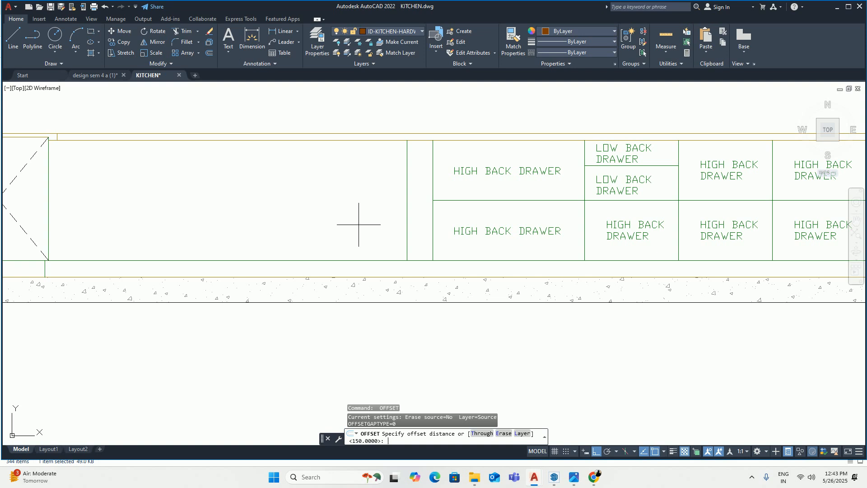
type("0")
key("Return")
left_click(407, 223)
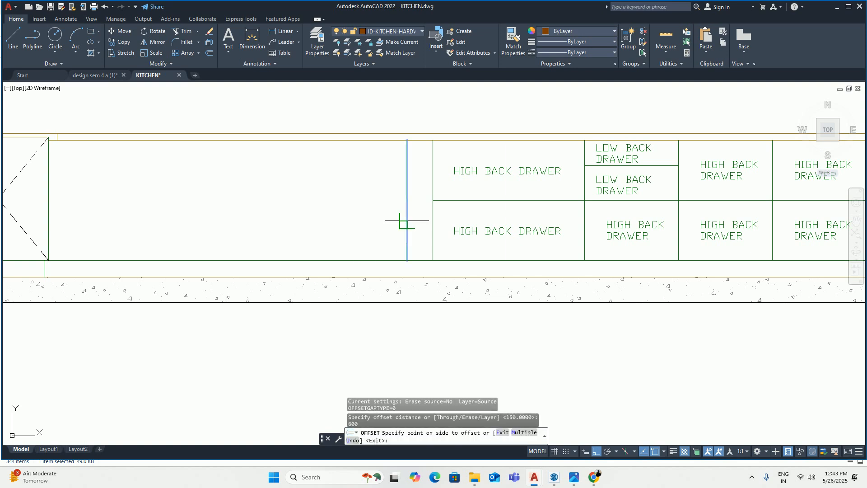
left_click(335, 221)
left_click(306, 213)
left_click(255, 214)
left_click(200, 214)
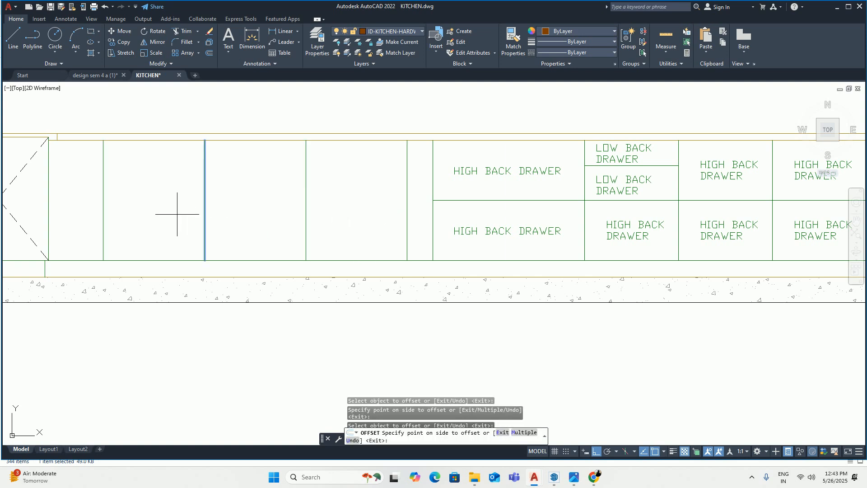
left_click(176, 215)
middle_click_drag(168, 233, 366, 275)
scroll(398, 270, "down", 2)
key("Return")
key("Return")
key("Escape")
Step: Replace the plan label of the 600 cabinet beside the L corner with GRAIN TROLLEY
scroll(432, 272, "down", 3)
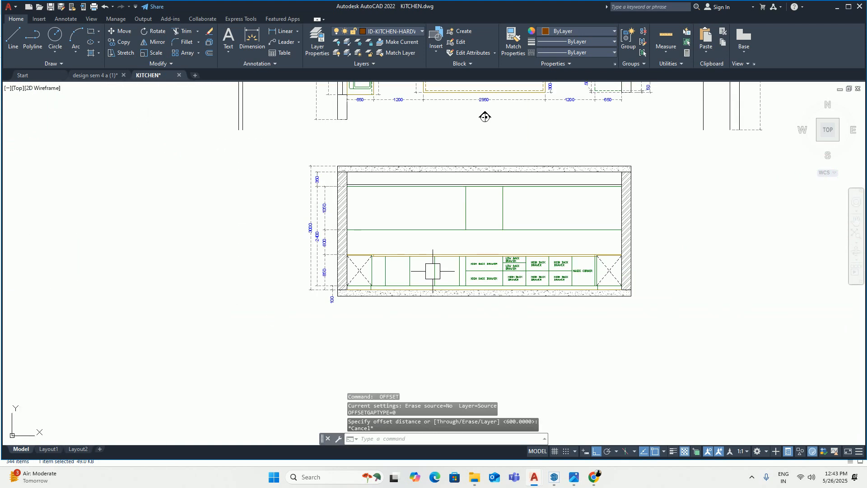
middle_click_drag(429, 204, 428, 298)
middle_click_drag(428, 159, 428, 312)
scroll(447, 244, "up", 5)
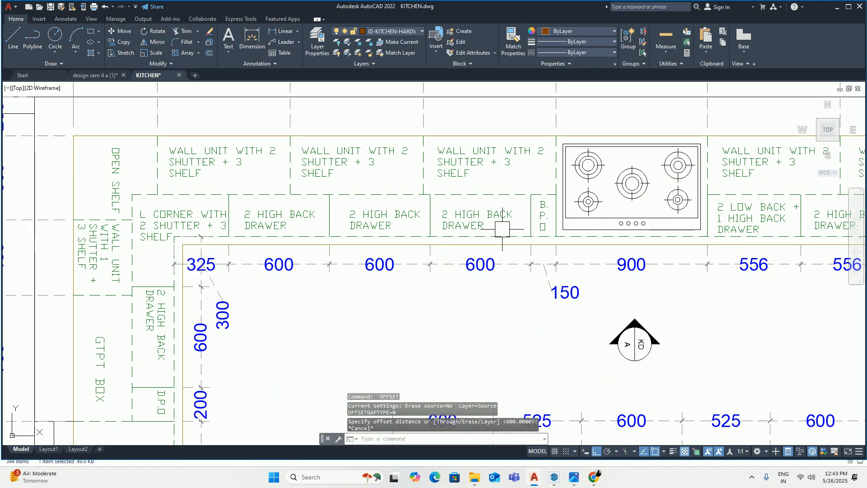
scroll(300, 273, "down", 2)
mouse_move(322, 271)
middle_mouse_down()
mouse_move(341, 274)
mouse_move(324, 219)
middle_mouse_up()
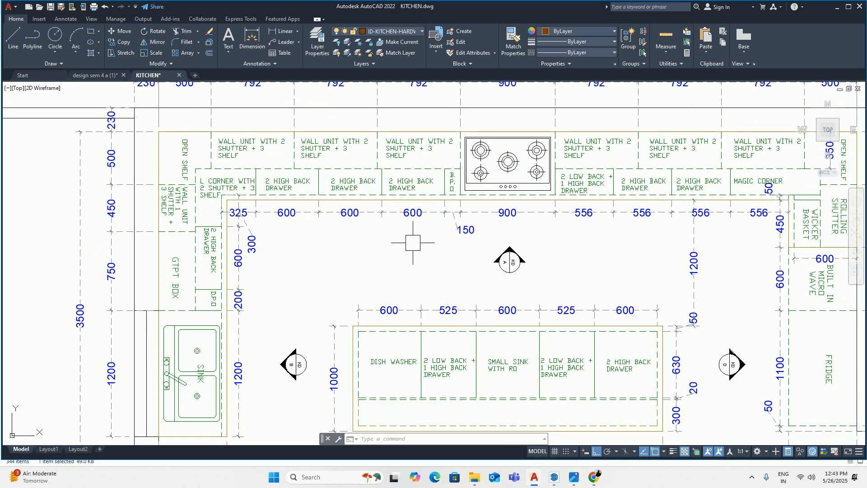
mouse_move(348, 248)
middle_mouse_down()
mouse_move(340, 185)
mouse_move(325, 188)
mouse_move(346, 200)
middle_mouse_up()
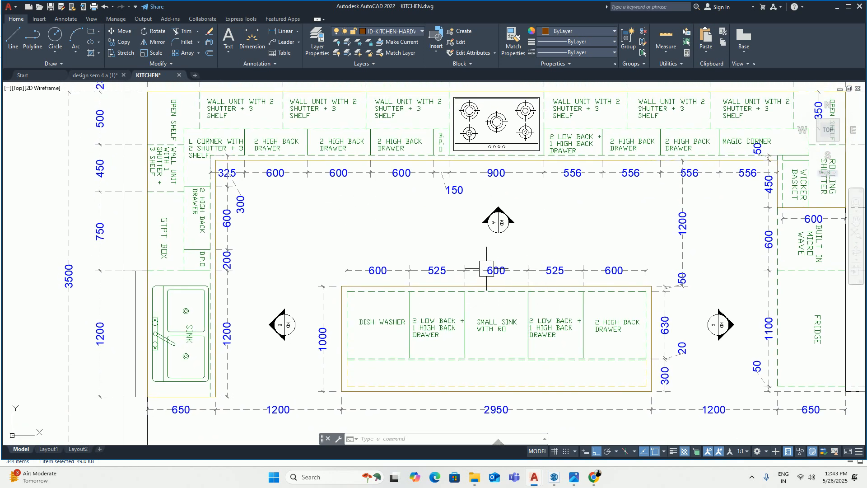
scroll(273, 142, "up", 4)
double_click(280, 144)
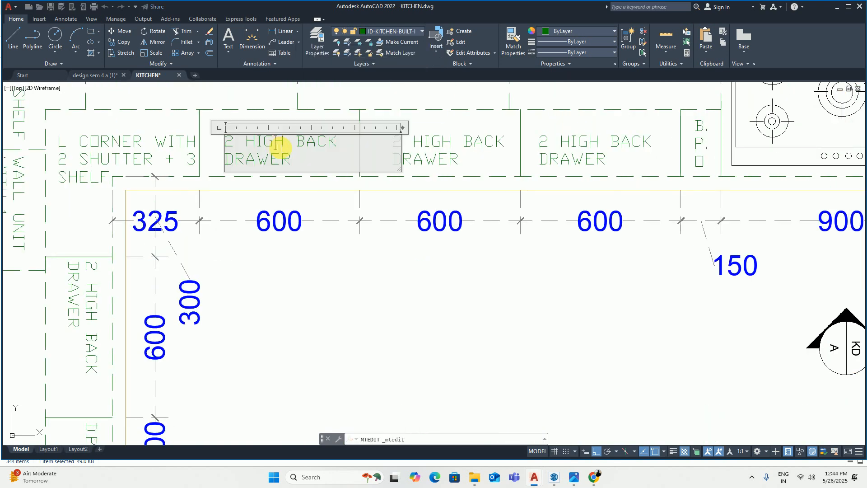
key("ctrl+a")
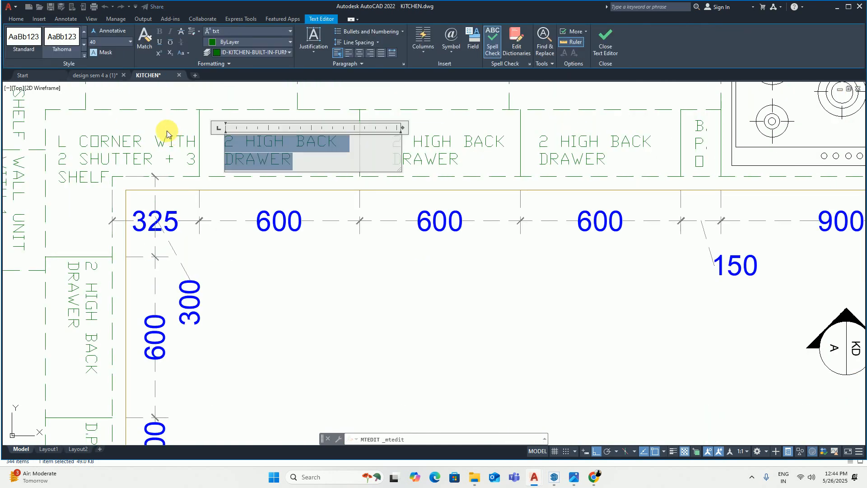
type("GRAIN TROLLEY")
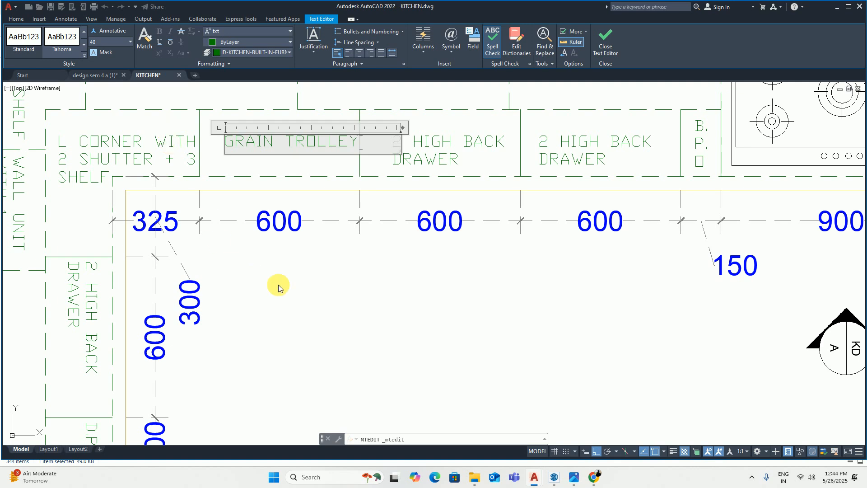
left_click(278, 287)
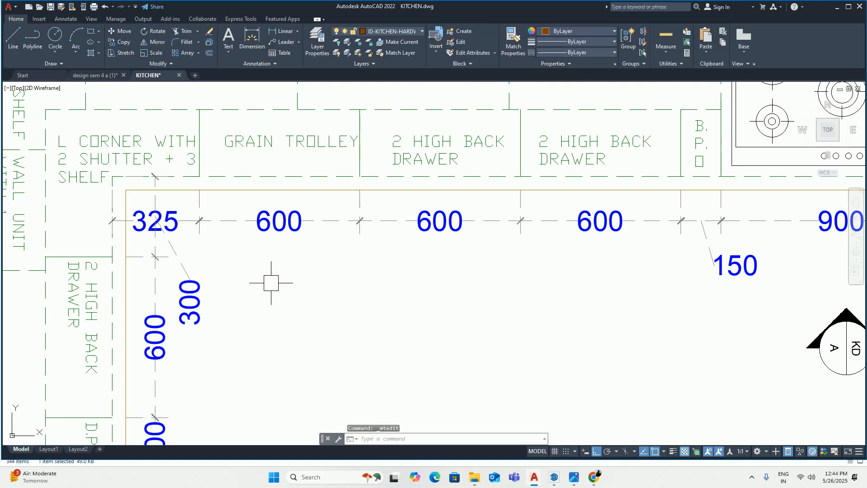
Step: Copy the GRAIN TROLLEY label from the plan straight down into the leftmost 600 cabinet of the elevation
scroll(275, 289, "down", 4)
scroll(197, 242, "up", 3)
scroll(221, 274, "down", 6)
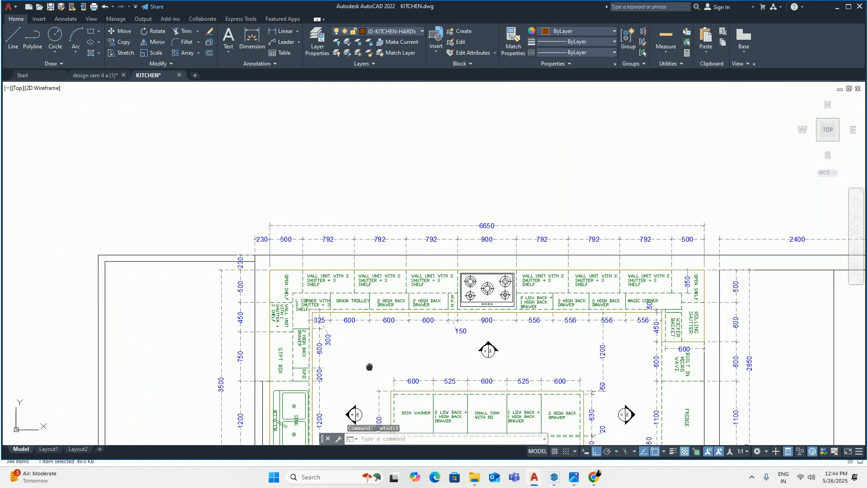
mouse_move(296, 318)
middle_mouse_down()
mouse_move(297, 213)
mouse_move(313, 274)
middle_mouse_up()
key("Escape")
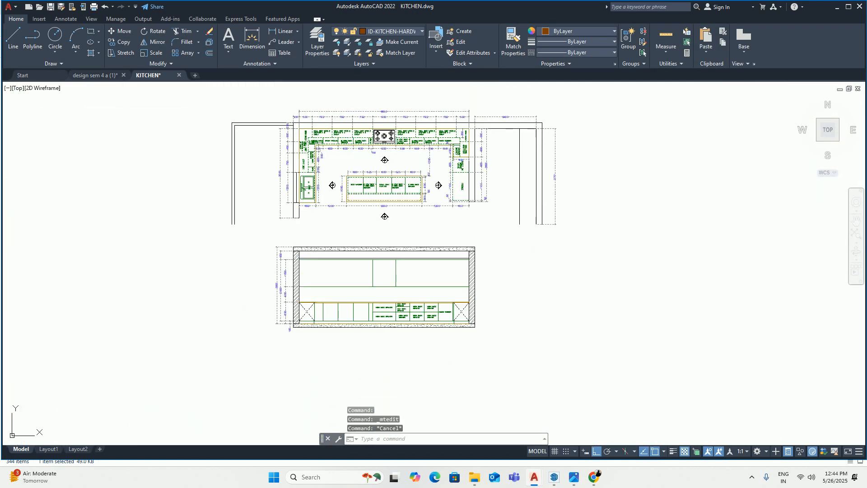
type("co")
key("Return")
scroll(326, 149, "up", 6)
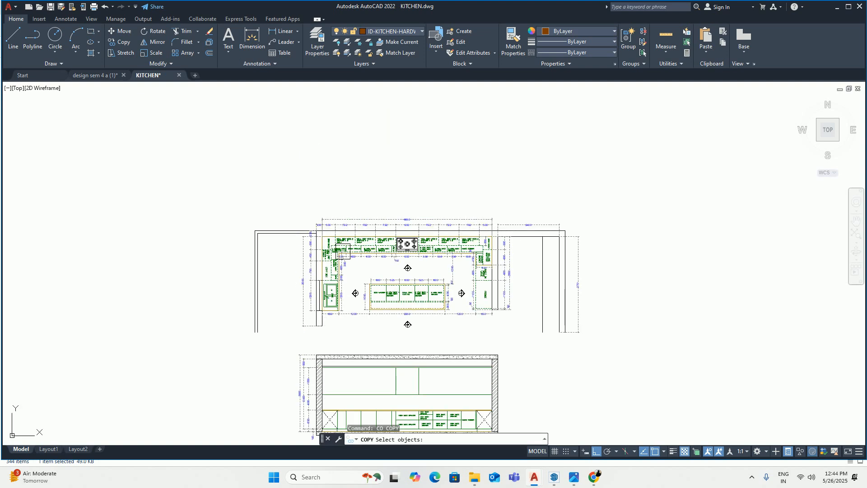
left_click(326, 141)
key("Return")
scroll(372, 302, "up", 4)
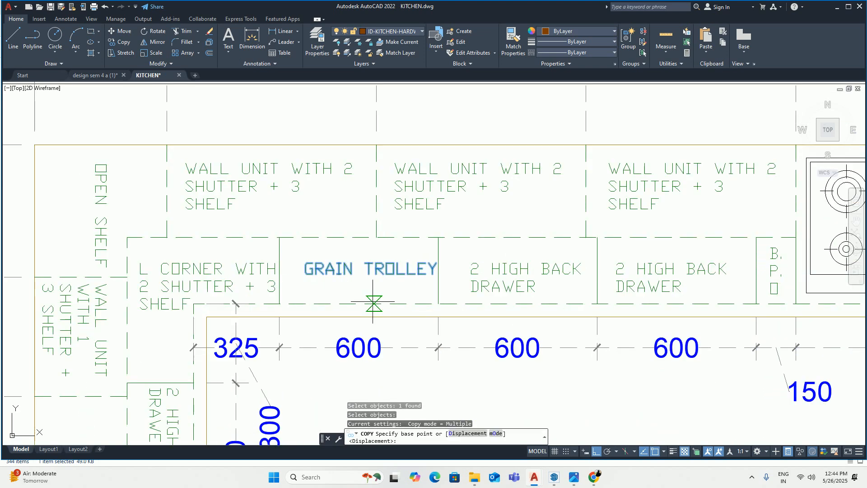
left_click(370, 297)
scroll(368, 310, "down", 2)
middle_click_drag(375, 349, 379, 177)
scroll(380, 178, "down", 4)
middle_click_drag(377, 260, 361, 155)
middle_click_drag(360, 329, 360, 98)
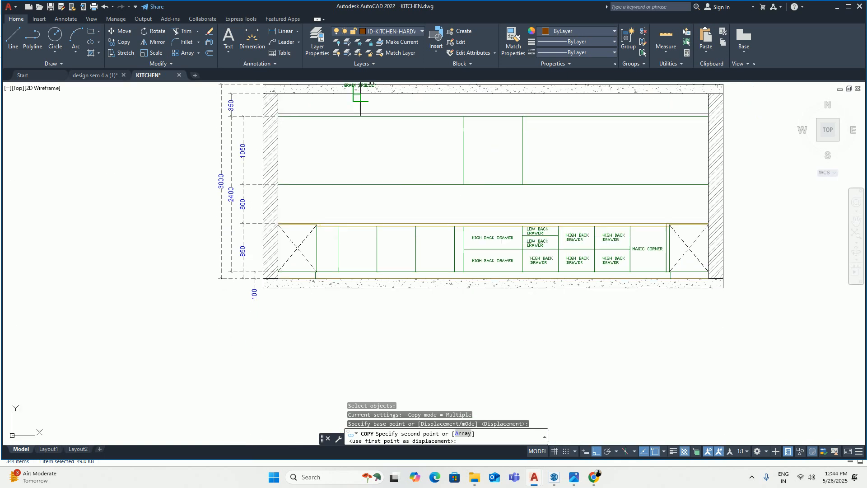
middle_click_drag(382, 289, 383, 254)
scroll(335, 194, "up", 6)
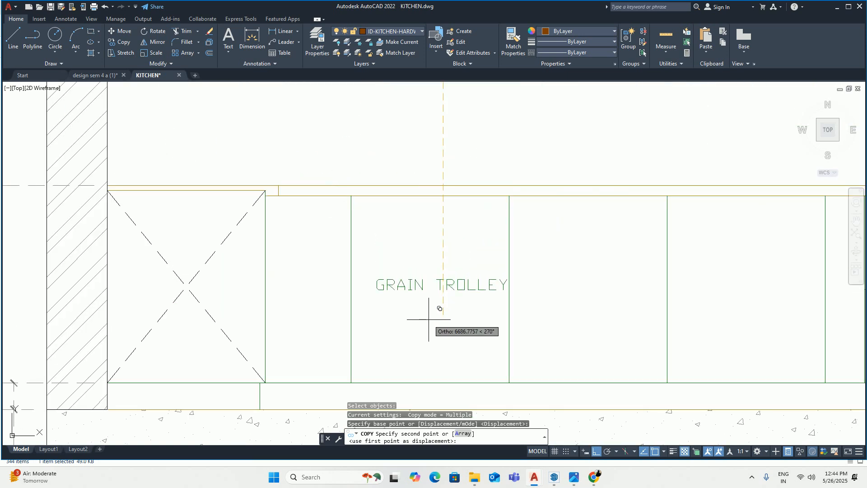
key("F8")
key("Escape")
key("Escape")
key("Escape")
Step: Draw a horizontal line at mid-height across the two 600 cabinets between the grain trolley and the narrow pull-out
scroll(396, 286, "down", 5)
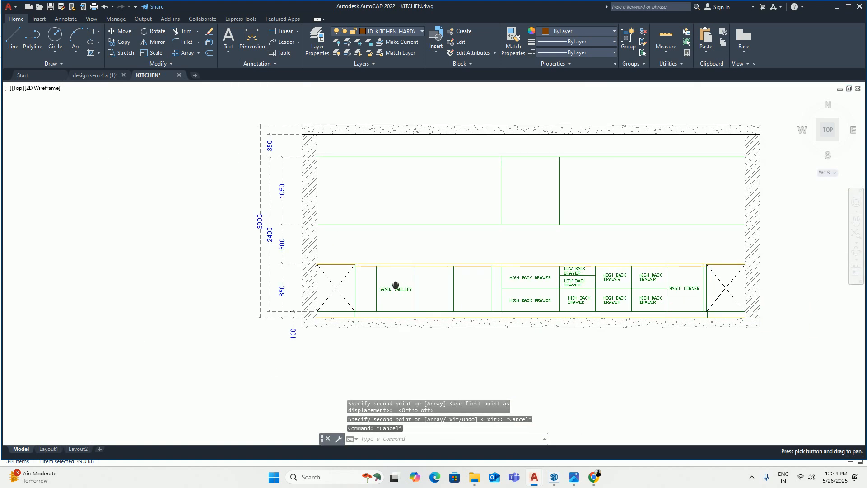
scroll(419, 293, "up", 3)
type("l")
key("Return")
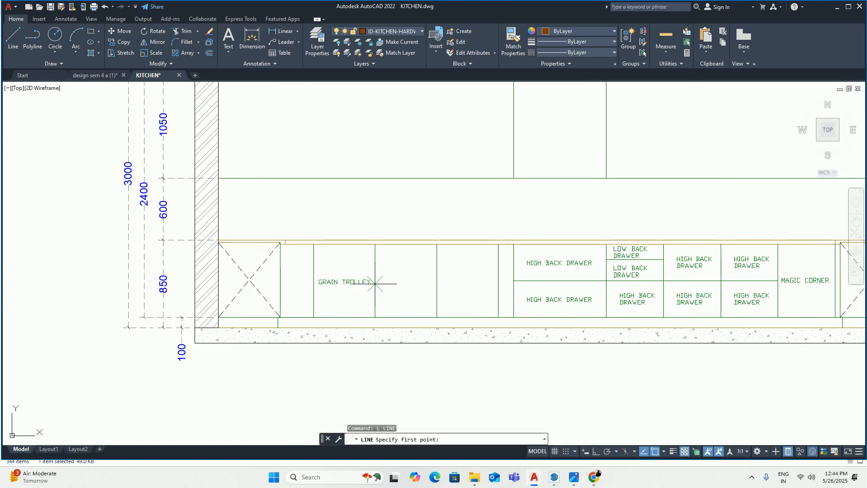
scroll(444, 276, "up", 4)
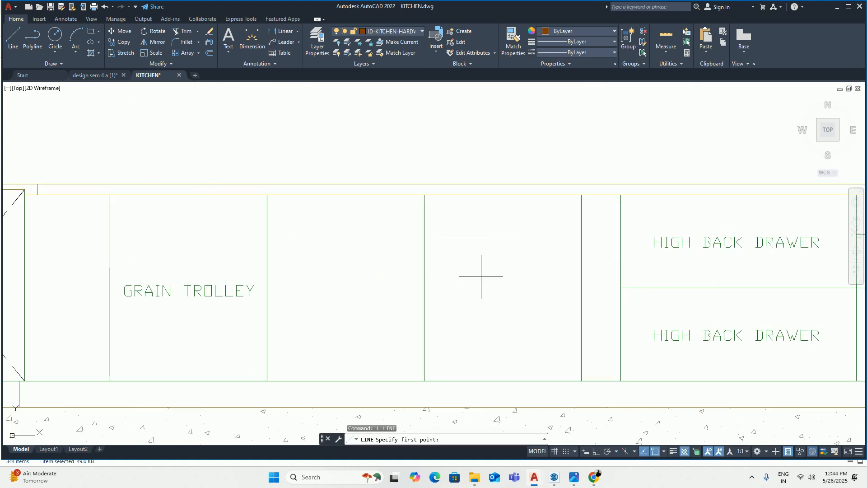
left_click(581, 287)
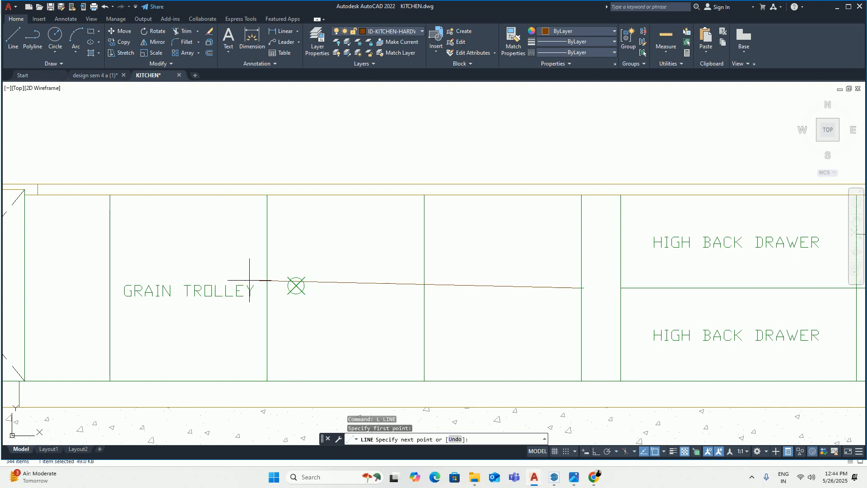
left_click(266, 287)
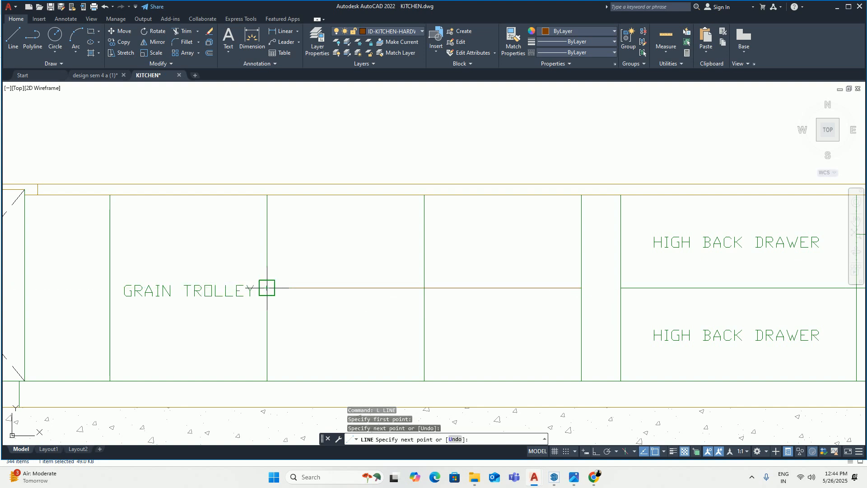
key("ctrl+z")
scroll(278, 291, "up", 4)
key("F8")
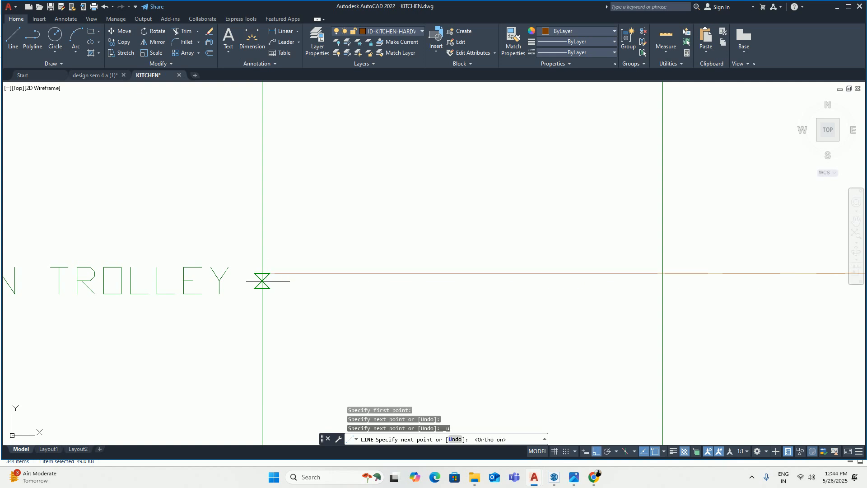
key("Escape")
key("Escape")
scroll(279, 289, "down", 4)
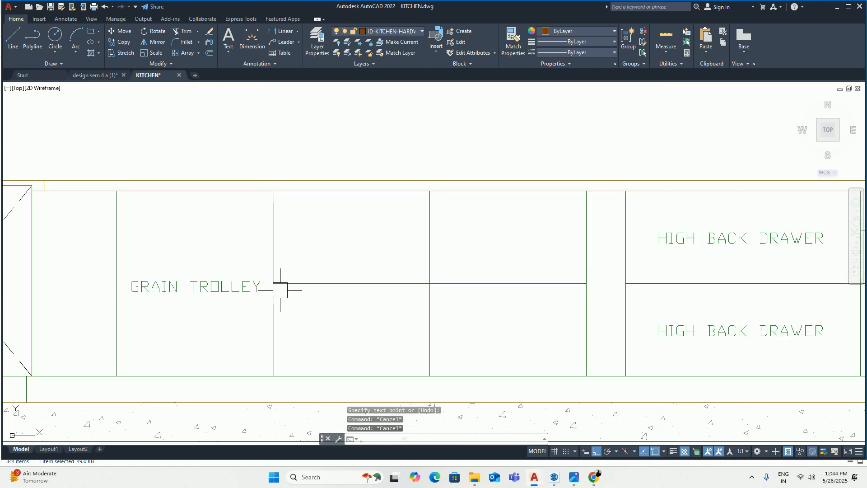
Step: Match the new horizontal divider's properties to those of the vertical cabinet divider beside the grain trolley
type("ma")
key("Return")
left_click(273, 324)
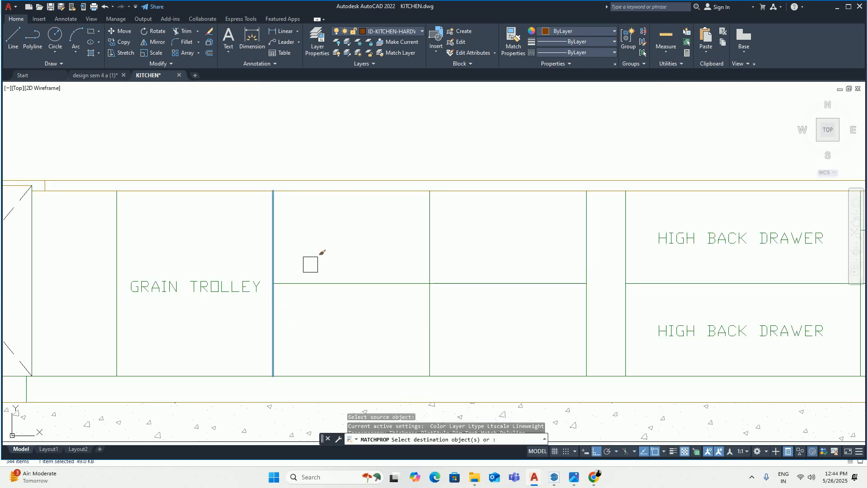
key("Escape")
key("Escape")
Step: Copy the four HIGH BACK DRAWER labels beside the magic corner into the two divided cabinets next to the grain trolley
scroll(311, 269, "down", 2)
key("Return")
middle_click_drag(589, 287, 460, 285)
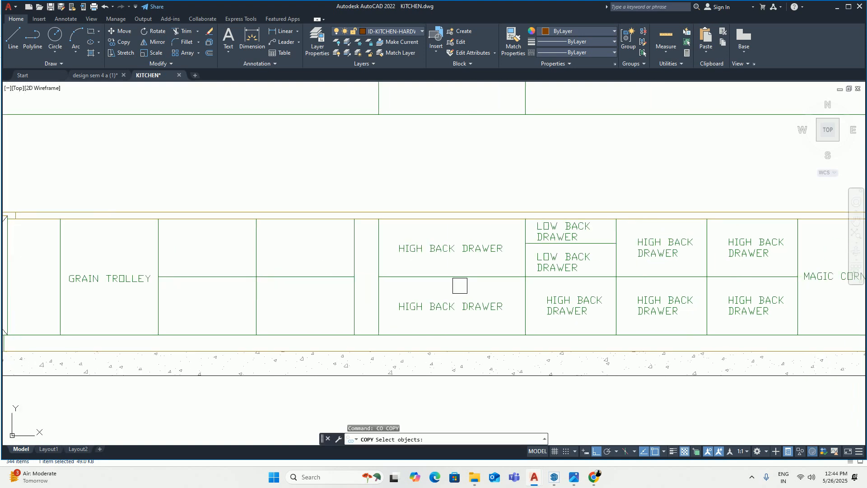
left_click(659, 300)
left_click(659, 247)
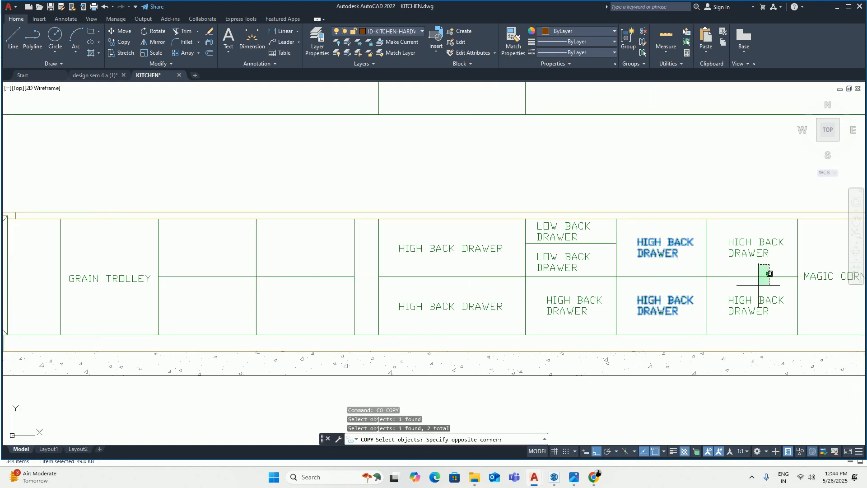
left_click(745, 247)
left_click(739, 299)
key("Return")
left_click(707, 276)
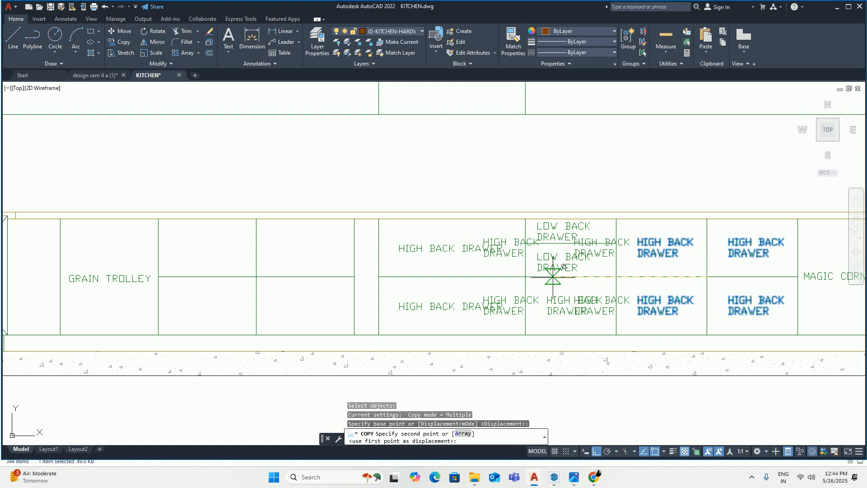
left_click(256, 276)
key("Escape")
Step: Copy the L CORNER WITH 2 SHUTTER + 3 SHELF label from the plan into the elevation cabinet left of the grain trolley
scroll(257, 276, "down", 2)
middle_click_drag(257, 276, 491, 322)
scroll(373, 312, "up", 2)
key("Escape")
key("Escape")
type("c")
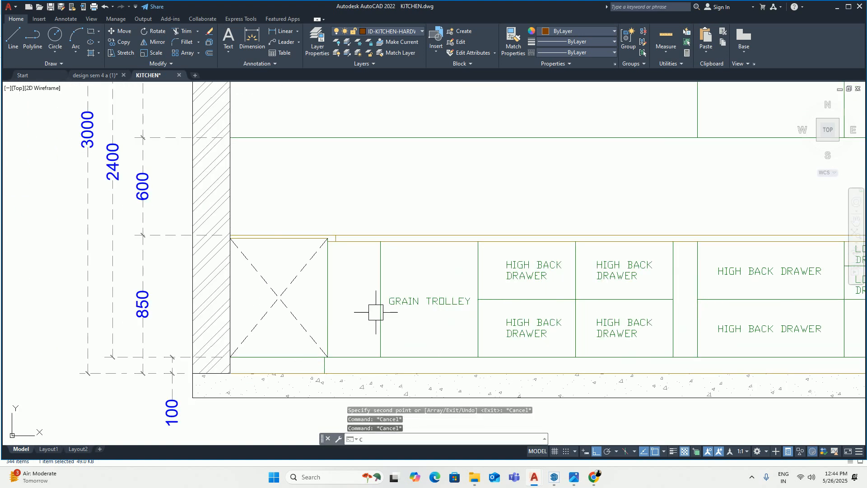
type("o")
key("Return")
scroll(376, 311, "down", 4)
scroll(372, 186, "up", 4)
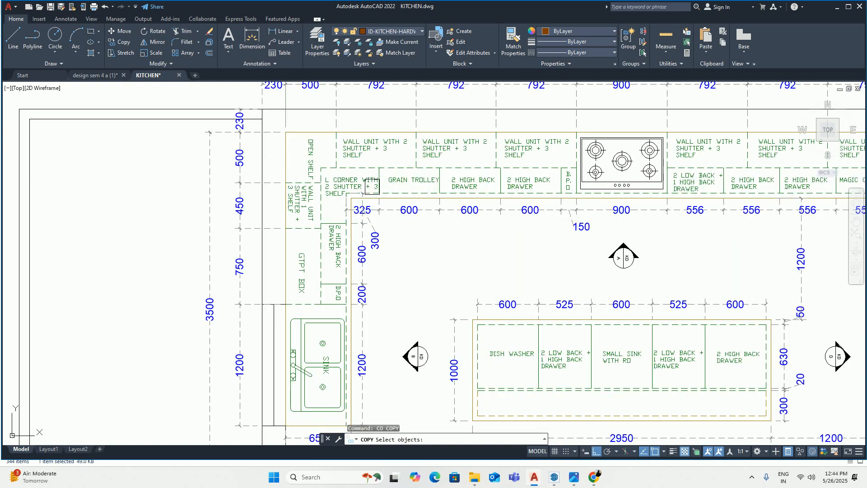
left_click(372, 186)
key("Return")
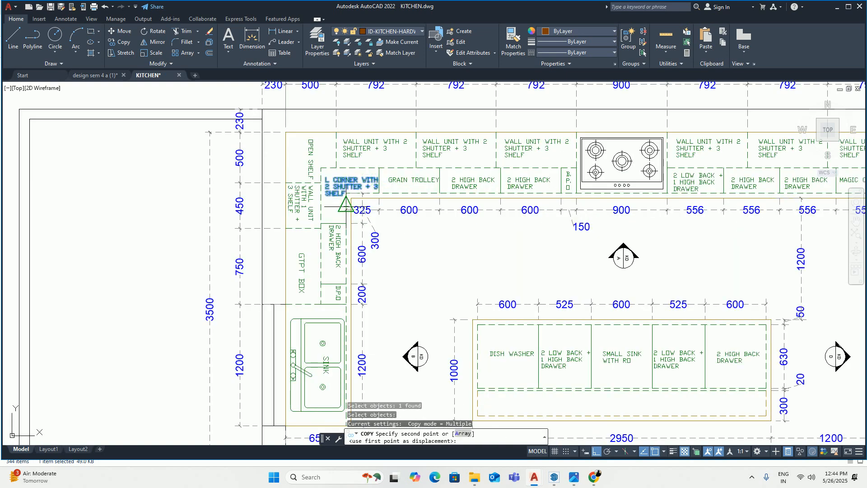
scroll(360, 318, "down", 2)
middle_click_drag(360, 325, 336, 193)
middle_click_drag(370, 304, 354, 170)
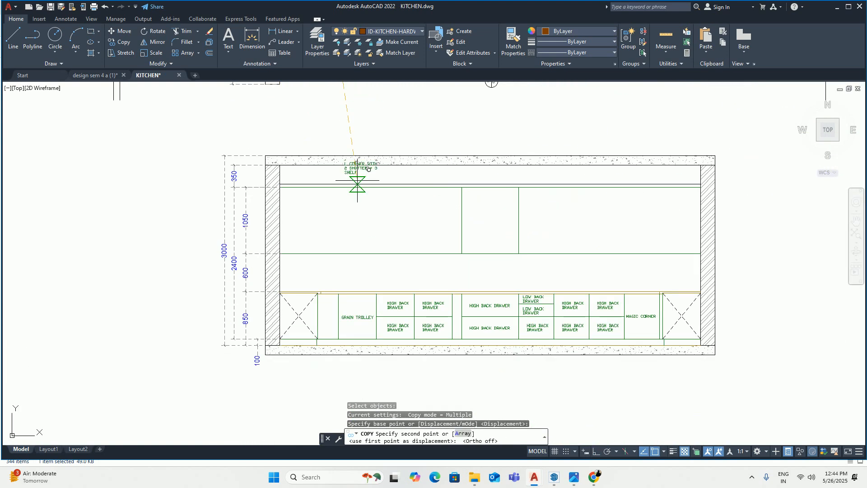
scroll(355, 236, "up", 6)
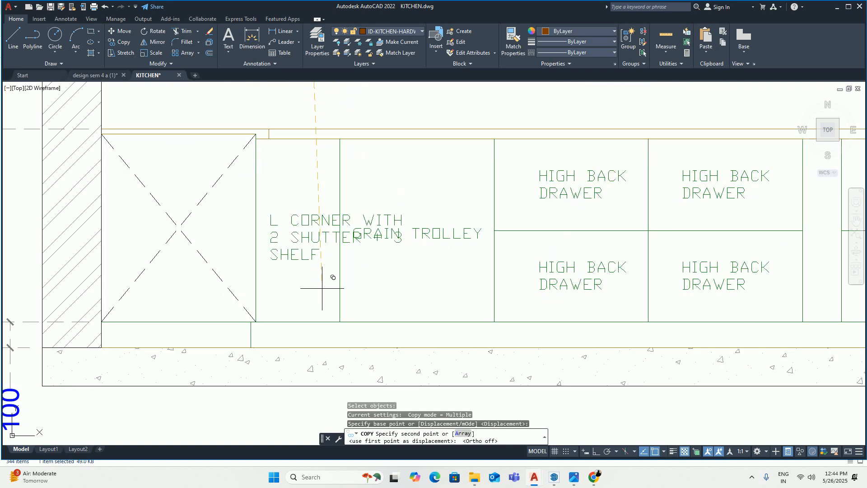
left_click(322, 288)
key("Return")
Step: Shorten the copied corner cabinet label in the elevation to L CORNER
double_click(367, 259)
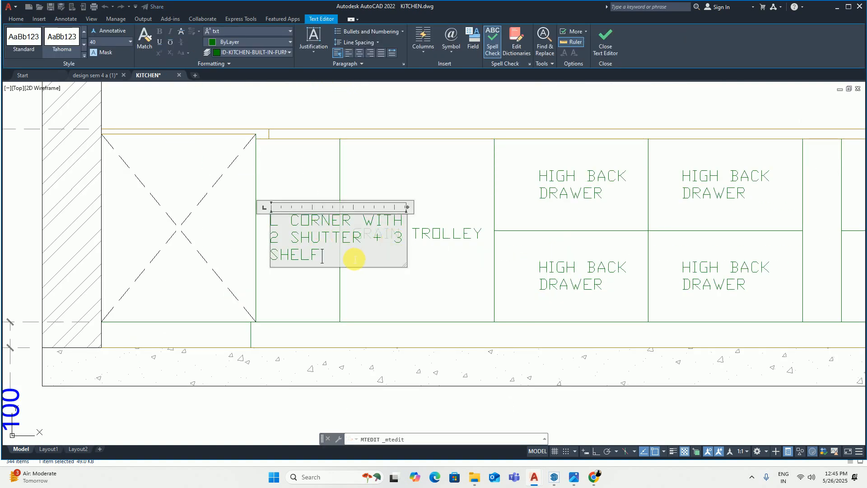
left_click_drag(353, 258, 356, 219)
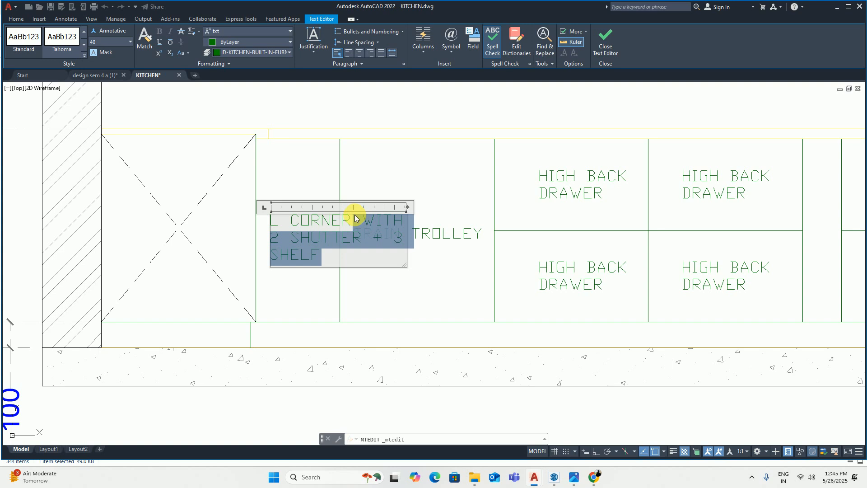
key("Delete")
key("Escape")
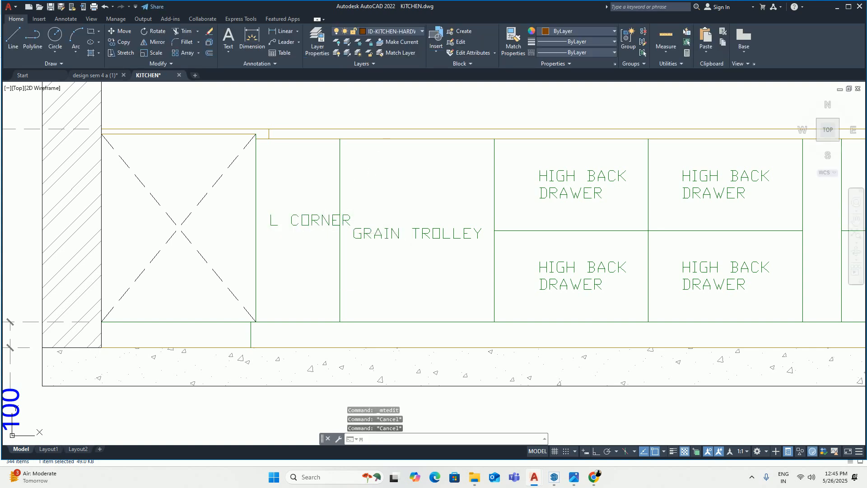
type("m")
key("Return")
key("Escape")
key("Escape")
Step: Narrow the L CORNER label's text frame in the elevation so the text wraps onto two lines within its cabinet
left_click(296, 223)
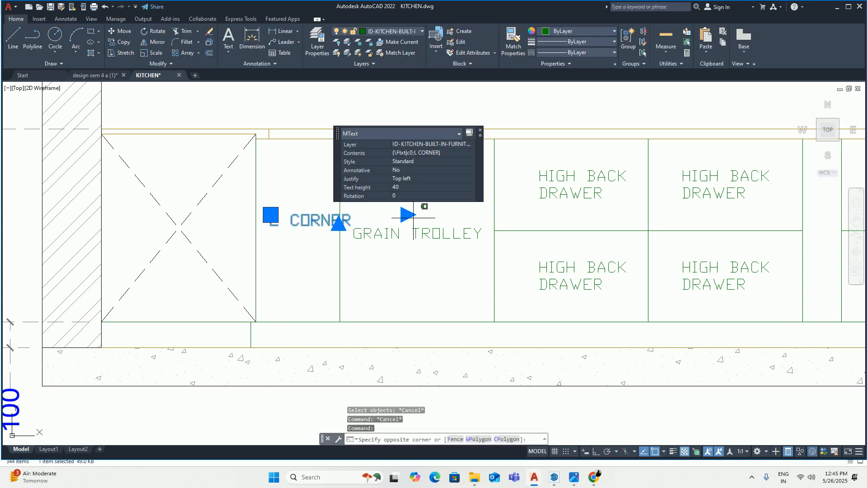
left_click(406, 215)
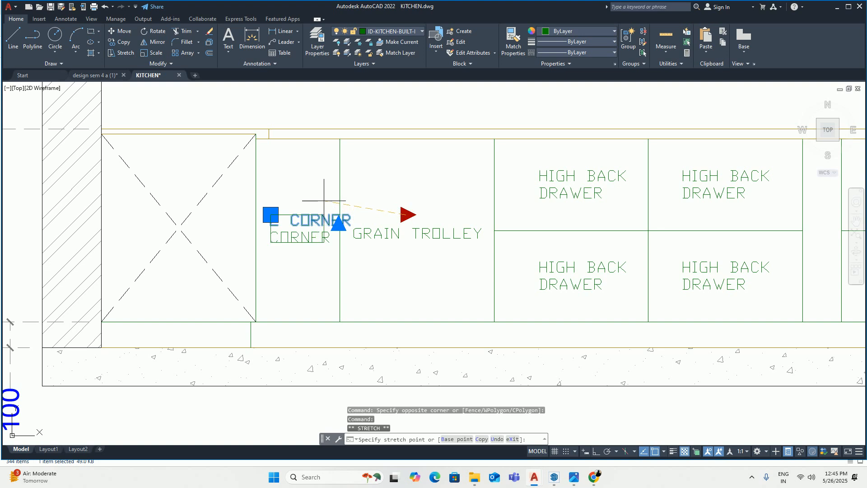
key("Escape")
key("Escape")
scroll(304, 242, "down", 5)
mouse_move(277, 246)
middle_mouse_down()
mouse_move(316, 261)
mouse_move(310, 248)
middle_mouse_up()
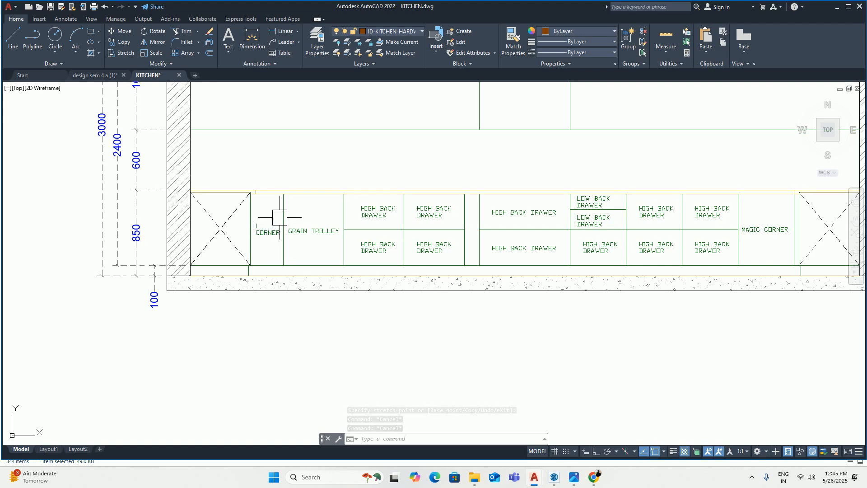
scroll(280, 218, "down", 2)
middle_click_drag(328, 202, 348, 296)
key("Escape")
key("Escape")
key("Escape")
scroll(345, 210, "down", 3)
scroll(355, 179, "up", 4)
middle_click_drag(385, 243, 349, 163)
type("tr")
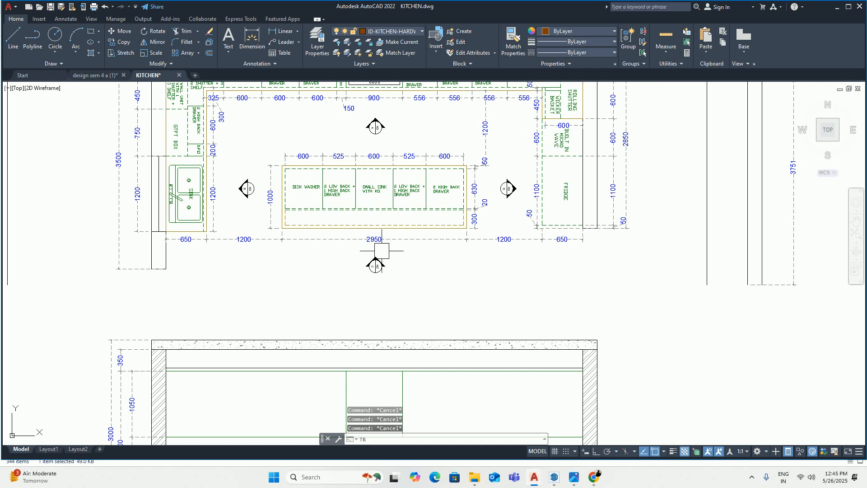
key("space")
middle_click_drag(381, 395, 357, 299)
key("Escape")
scroll(345, 334, "down", 5)
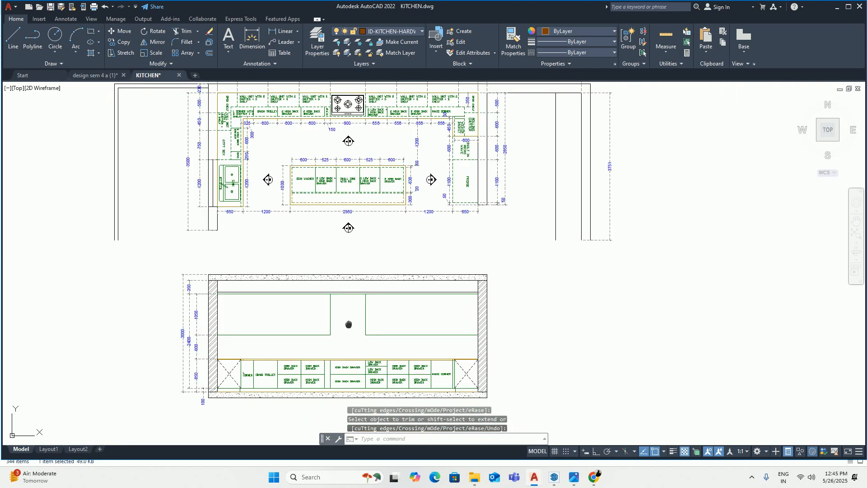
Step: Project three vertical construction lines from the plan's wall-unit divisions left of the hob down through the elevation
scroll(339, 196, "up", 2)
middle_click_drag(339, 197, 341, 171)
type("xl")
key("Return")
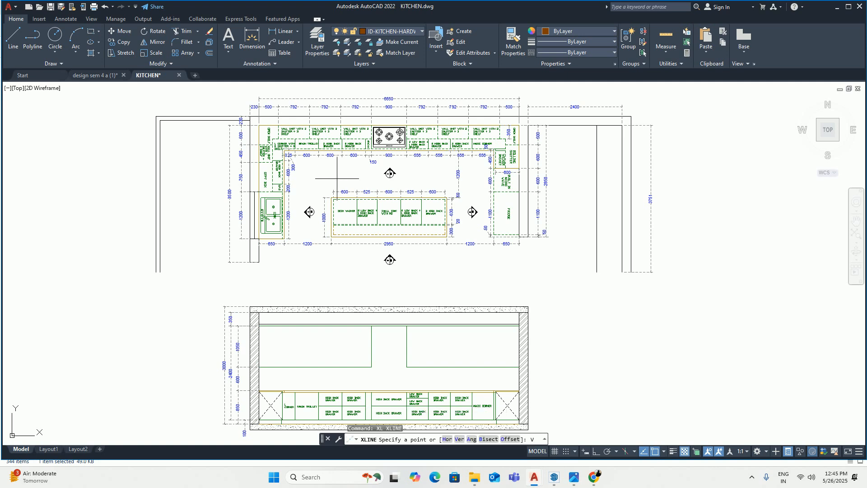
type("V")
key("Return")
scroll(334, 155, "up", 5)
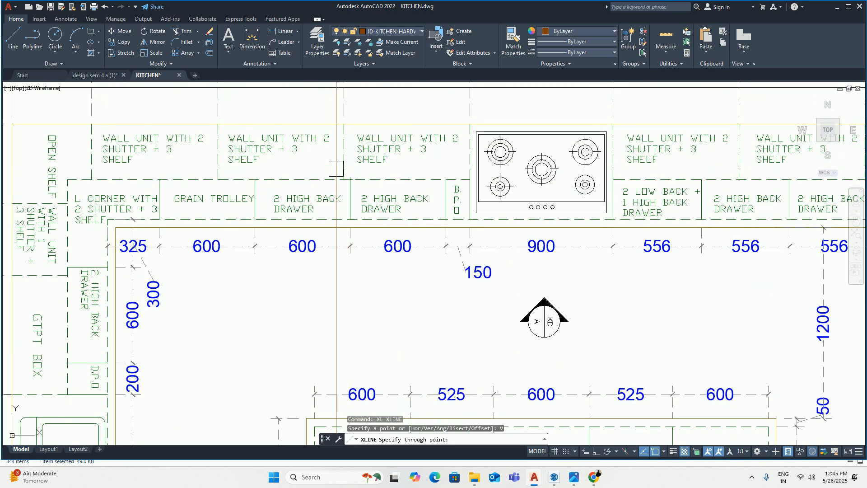
left_click(343, 179)
left_click(217, 179)
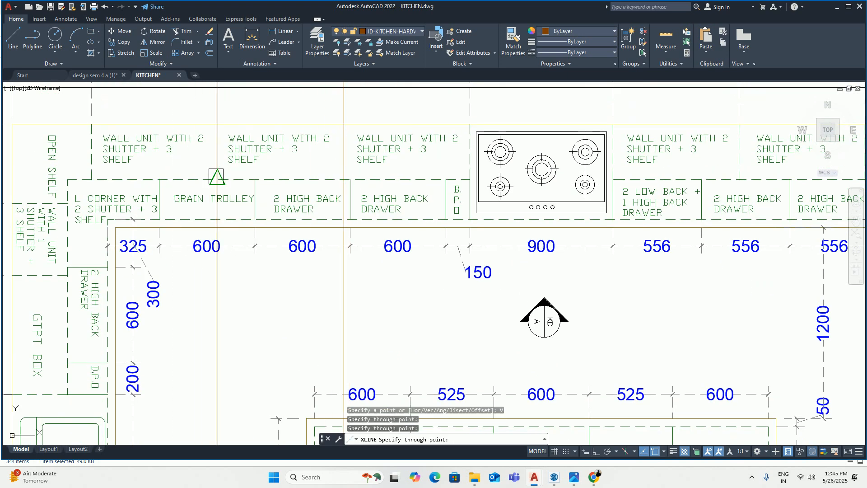
left_click(91, 180)
scroll(91, 180, "down", 6)
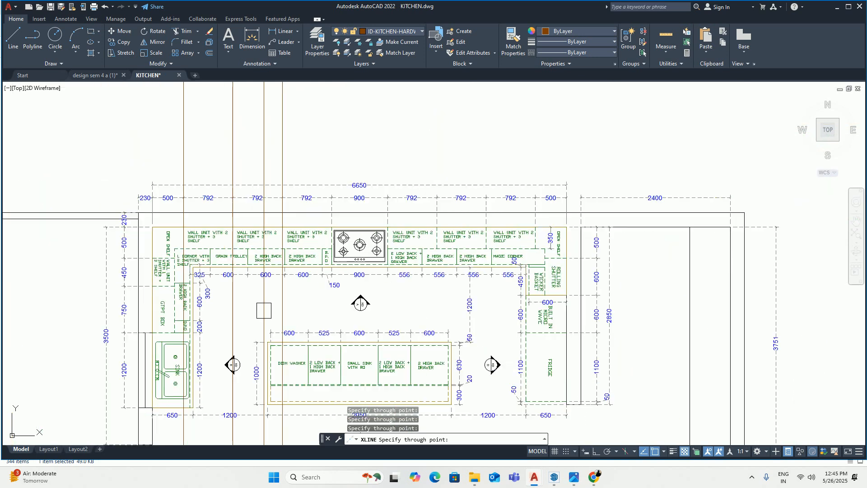
scroll(279, 278, "up", 5)
middle_click_drag(279, 278, 280, 301)
key("Escape")
Step: Draw a rectangle for the wall unit just left of the elevation's central gap and split it with a vertical centre line
type("REC")
key("Return")
left_click(333, 278)
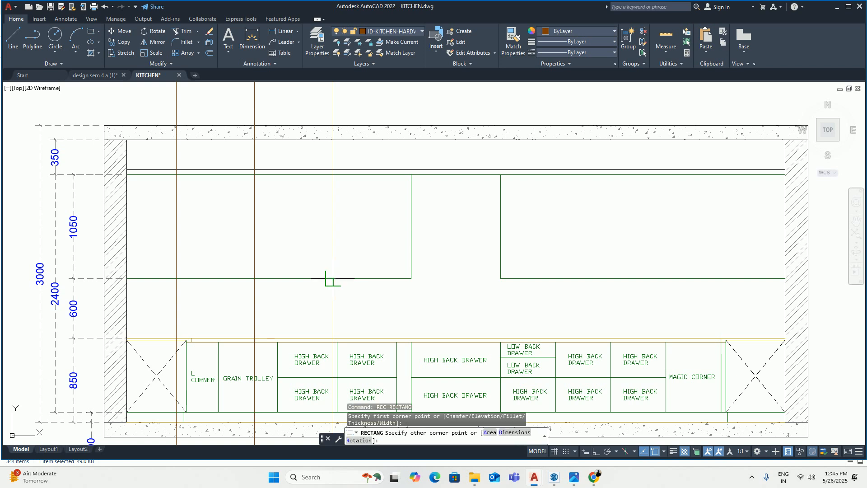
type("l")
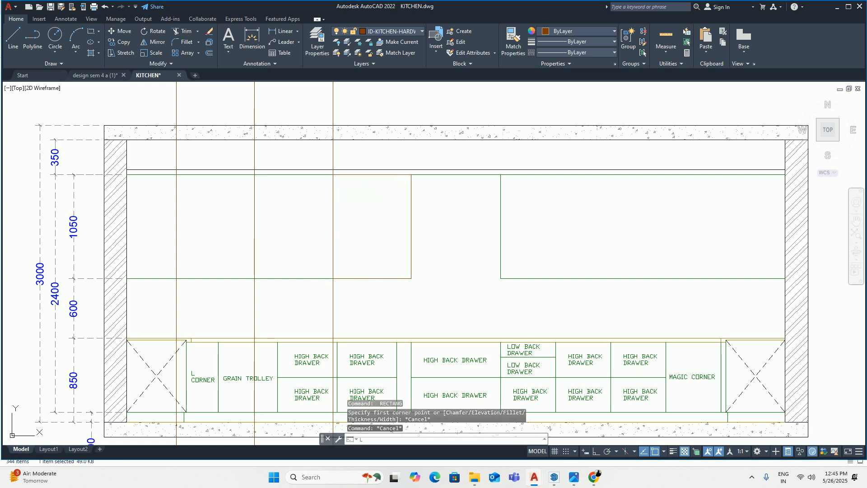
key("Return")
left_click(372, 174)
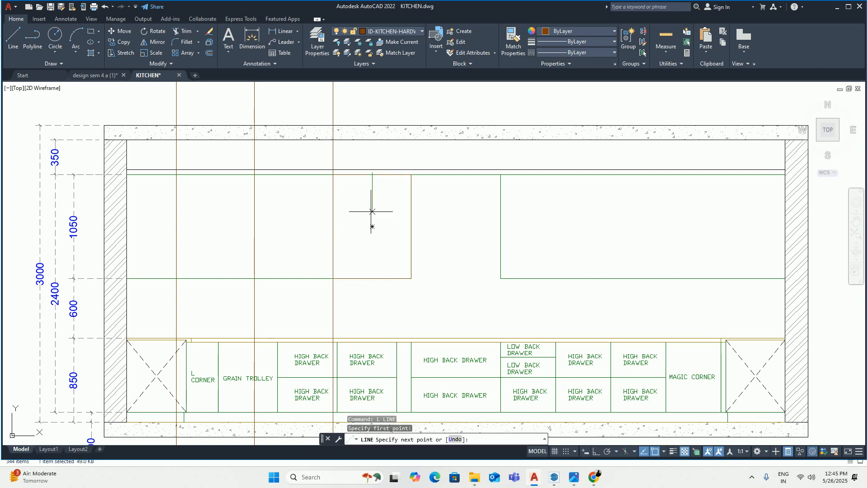
left_click(372, 277)
key("Escape")
key("Escape")
Step: Match the new wall unit's rectangle and centre line to the properties of the green cabinet edge across the gap
type("ma")
key("Return")
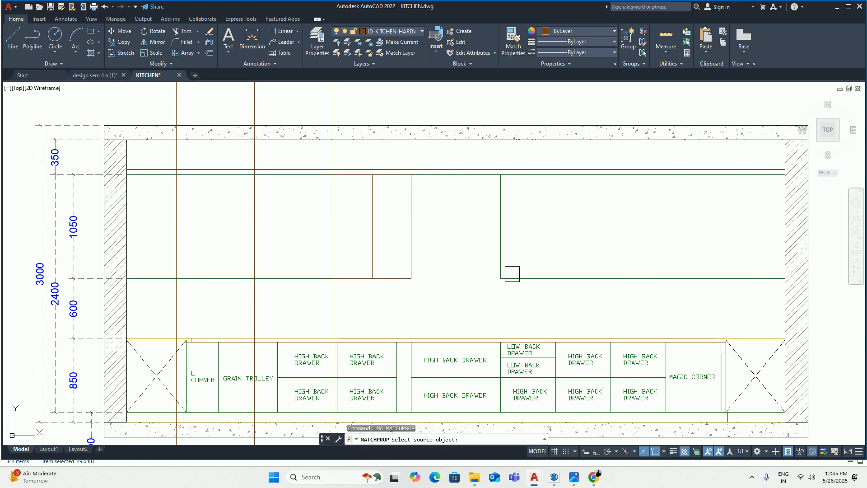
left_click(504, 259)
left_click(404, 291)
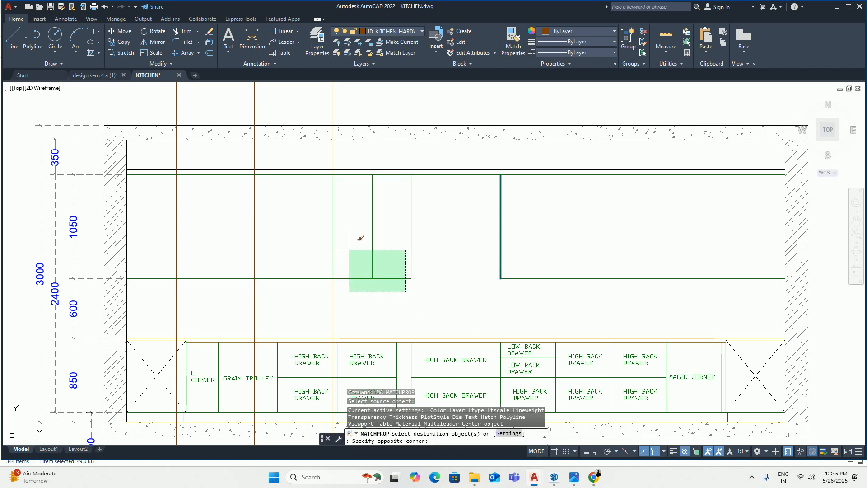
left_click(354, 238)
key("Escape")
Step: Draw a closed diamond polyline through the wall unit's centre-line ends and side midpoints to mark the two shutter swings
middle_click_drag(363, 232, 361, 250)
type("pl")
key("Return")
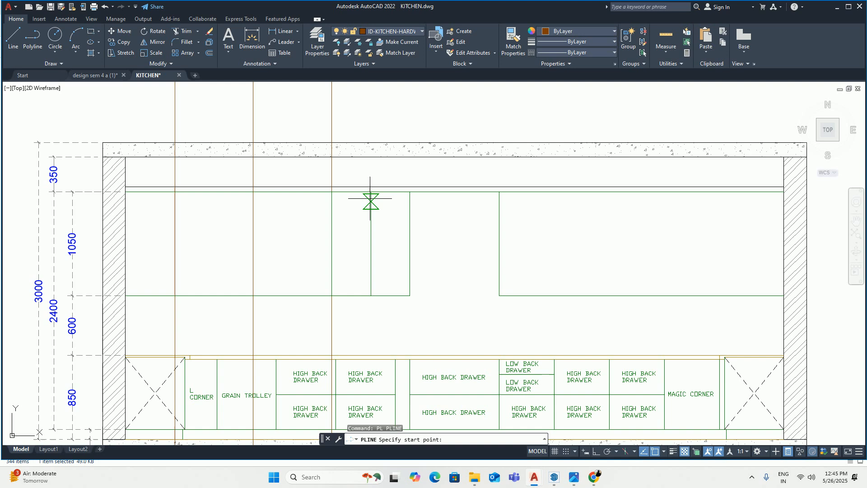
left_click(370, 191)
left_click(331, 243)
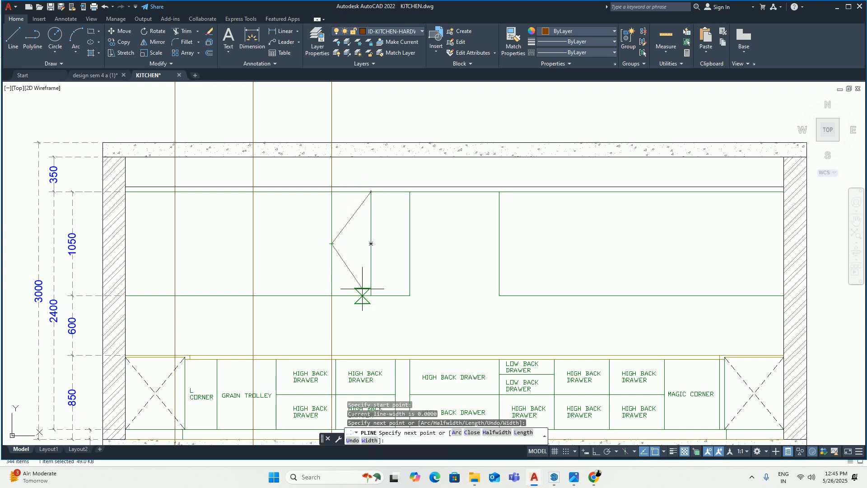
left_click(371, 296)
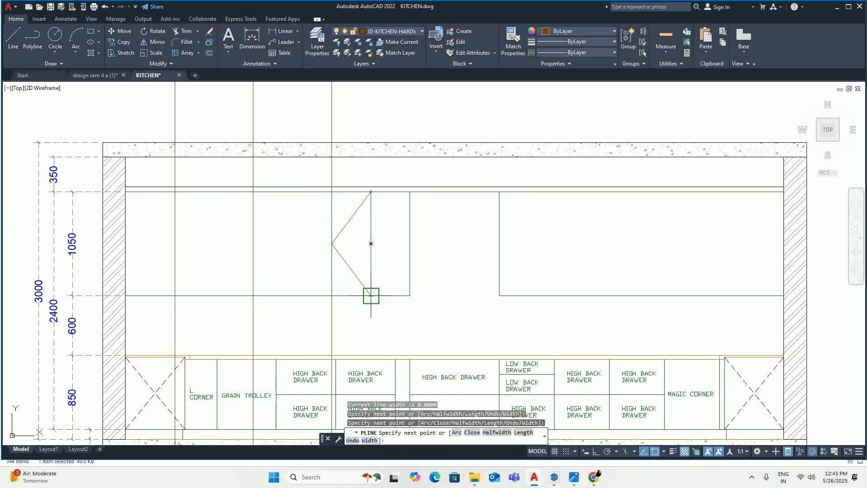
left_click(409, 244)
left_click(371, 192)
key("Escape")
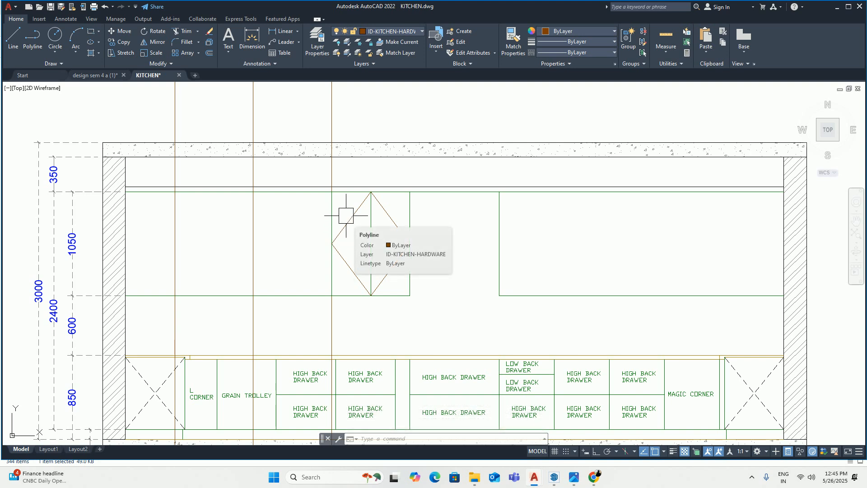
Step: Match the shutter diamond's properties to the dashed cross of the corner base cabinet
key("Escape")
type("MA")
key("Return")
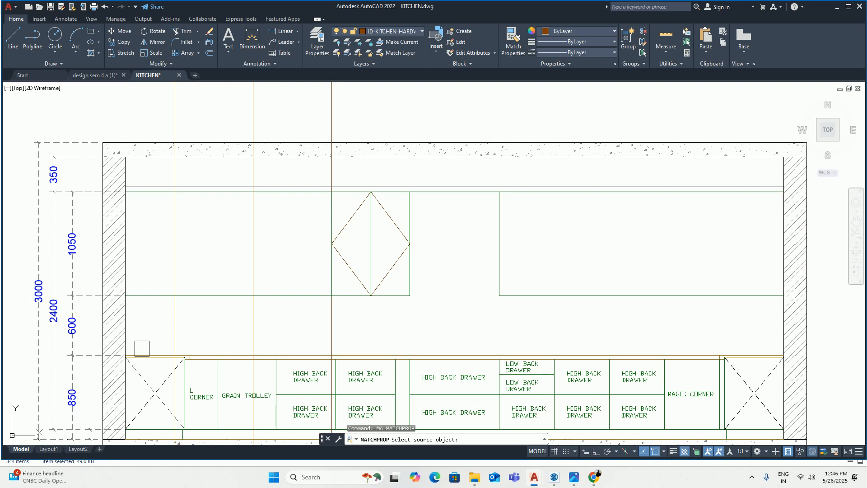
left_click(149, 379)
scroll(377, 256, "up", 4)
left_click(424, 182)
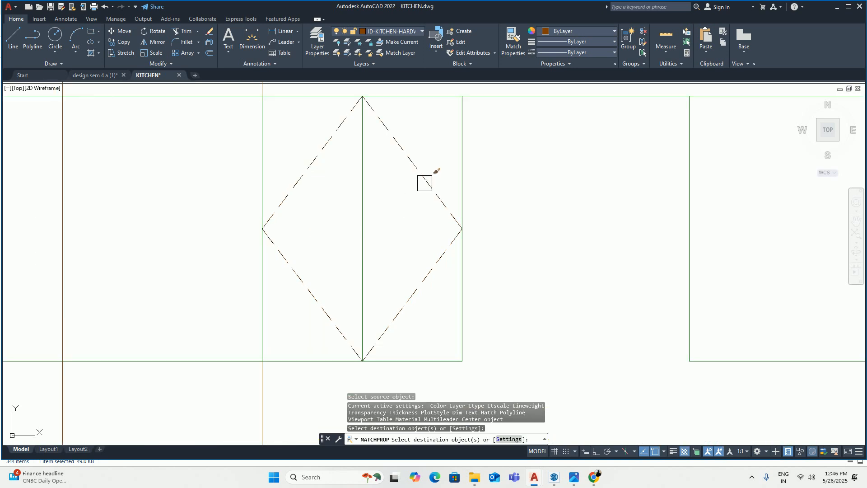
scroll(401, 203, "down", 2)
key("Escape")
key("Escape")
scroll(394, 397, "down", 2)
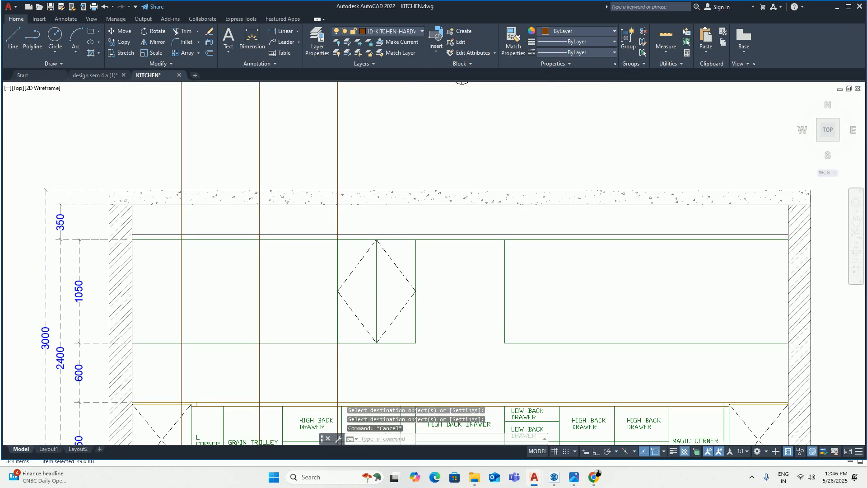
Step: Delete the three vertical construction lines running through the elevation
left_click(368, 155)
left_click(82, 145)
key("Delete")
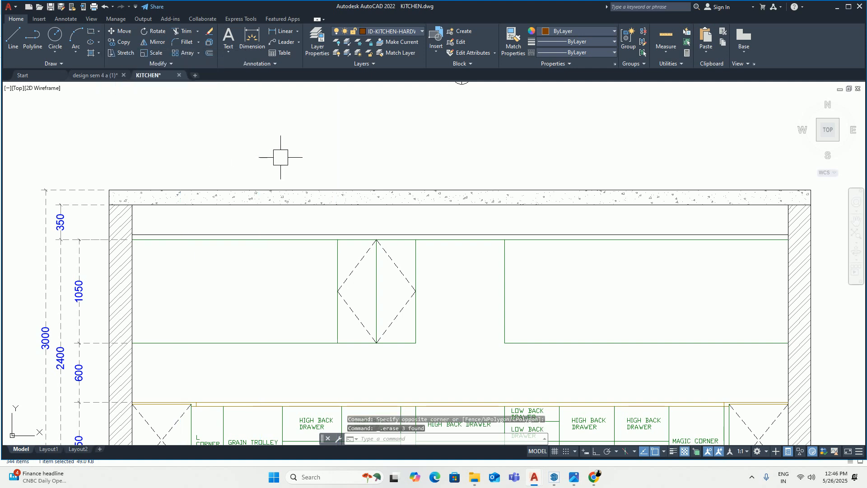
Step: Copy the wall unit with its centre line and shutter diamond twice, edge to edge, toward the left wall
middle_click_drag(343, 281, 339, 251)
type("co")
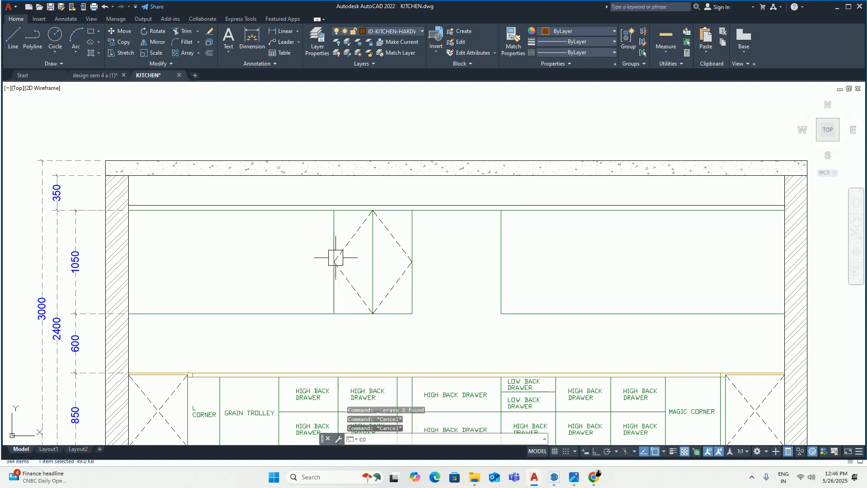
key("Return")
left_click(379, 258)
left_click(389, 242)
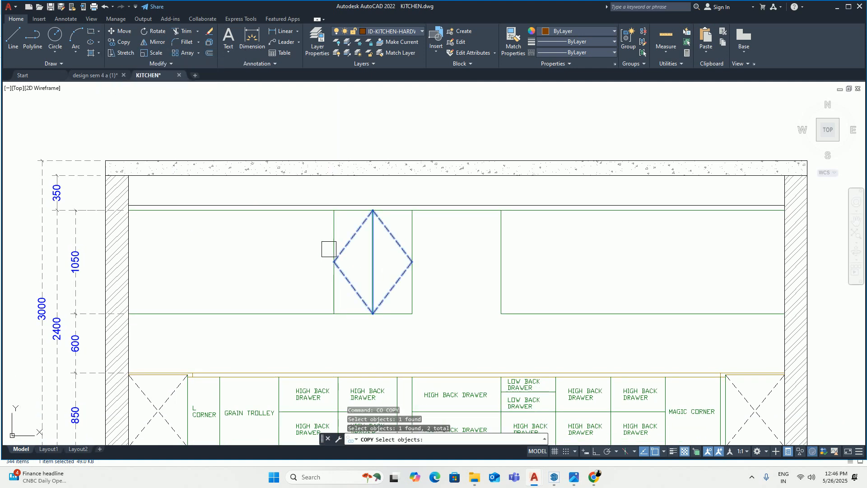
left_click(327, 233)
key("Return")
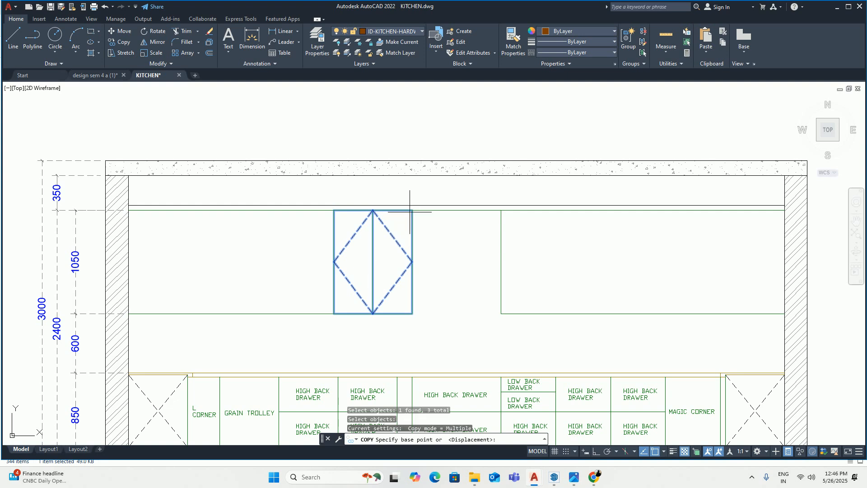
left_click(411, 209)
left_click(334, 209)
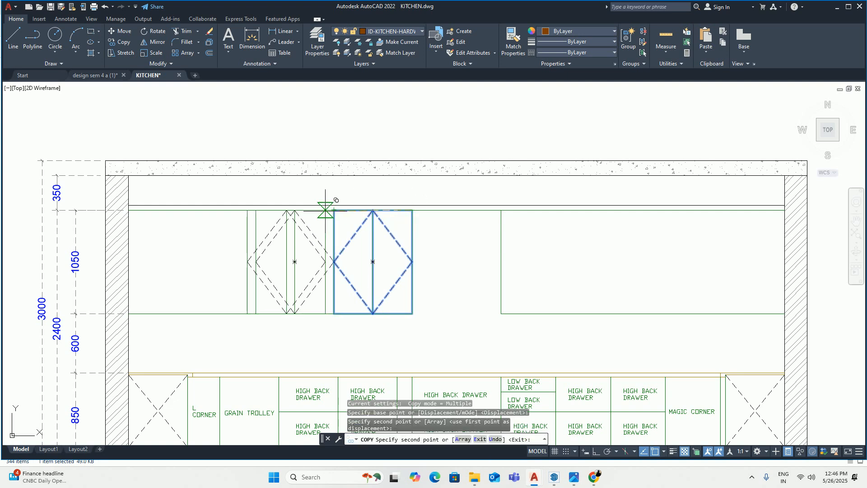
middle_click_drag(256, 222, 409, 230)
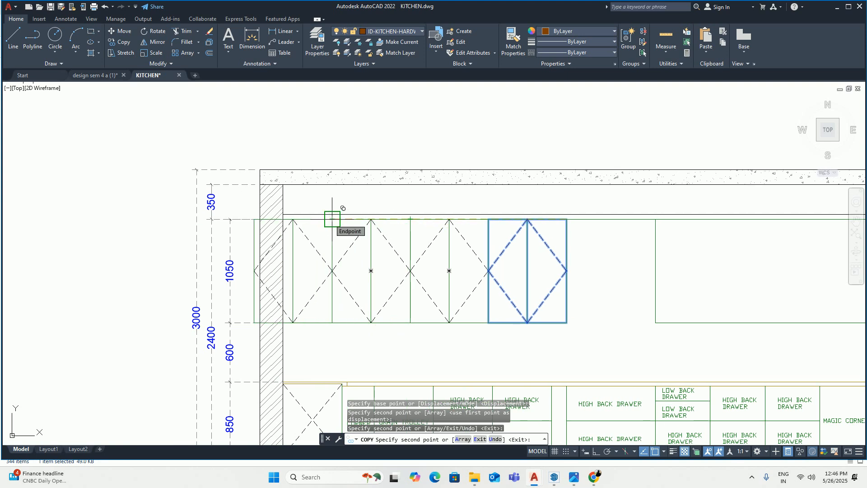
key("Escape")
Step: Copy the L CORNER label into the empty wall-cabinet space beside the left wall
scroll(503, 120, "down", 6)
scroll(322, 190, "up", 6)
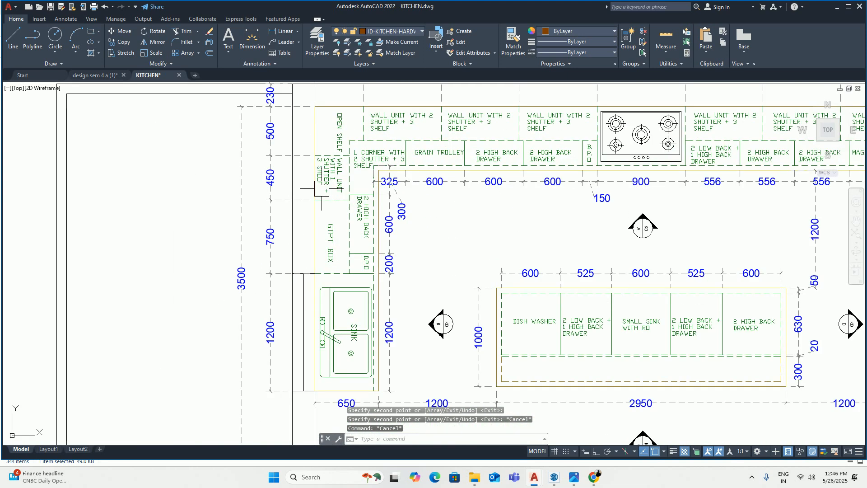
scroll(354, 137, "down", 4)
middle_click_drag(359, 248, 350, 199)
key("Escape")
key("Escape")
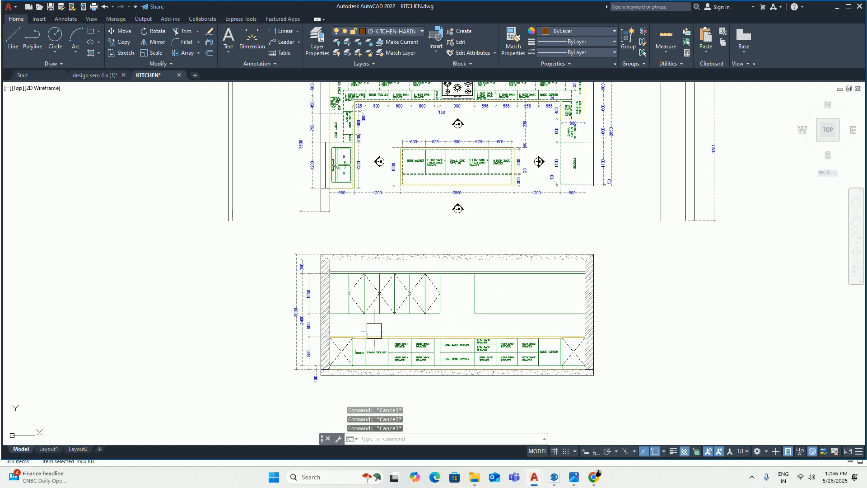
type("CO")
key("space")
scroll(361, 352, "up", 4)
left_click(360, 353)
key("space")
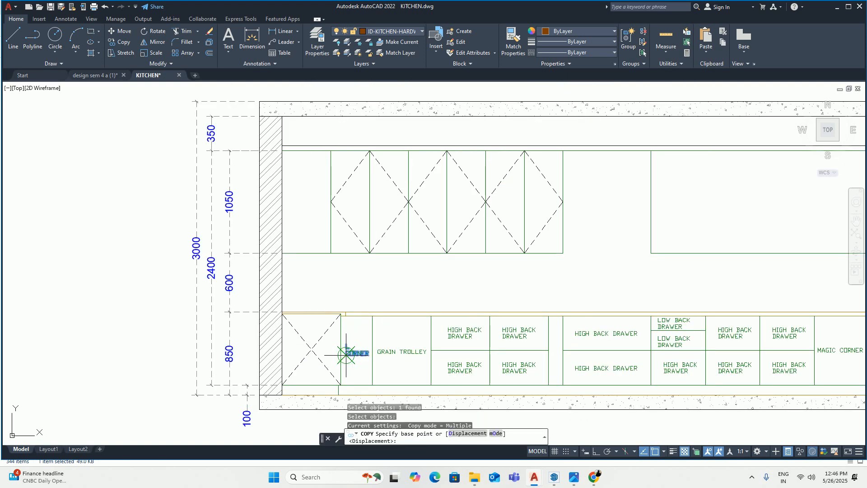
left_click(345, 355)
scroll(284, 198, "up", 3)
left_click(306, 201)
key("Escape")
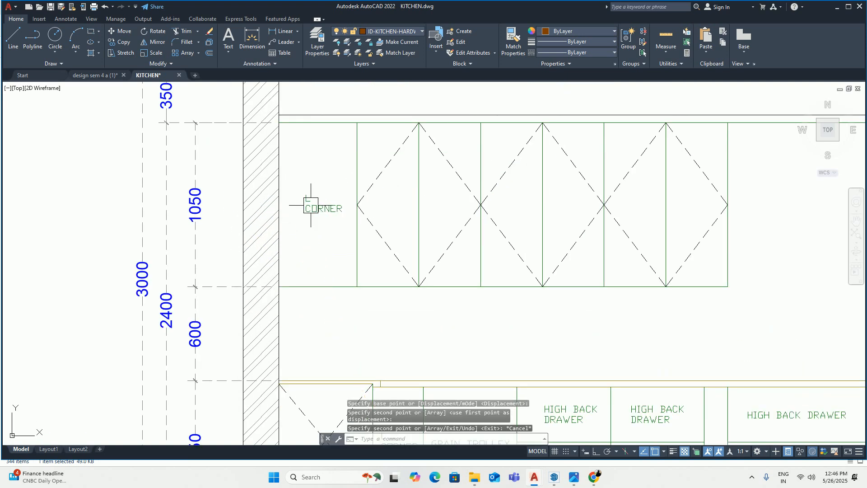
Step: Change the copied label beside the left wall to OPEN SHELF
double_click(313, 206)
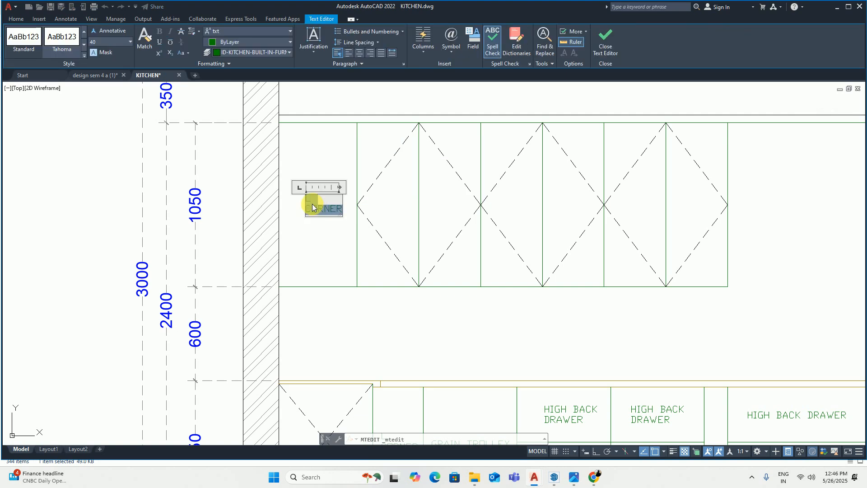
type("OPEN SHELF")
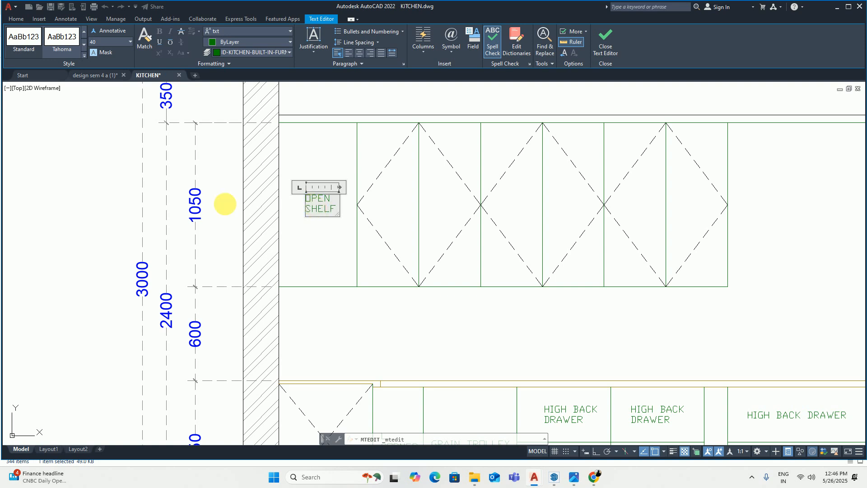
left_click(293, 265)
key("Escape")
key("Escape")
scroll(316, 251, "down", 2)
middle_click_drag(316, 251, 293, 271)
scroll(501, 273, "down", 2)
mouse_move(501, 273)
middle_mouse_down()
mouse_move(389, 267)
mouse_move(388, 277)
middle_mouse_up()
scroll(381, 271, "down", 4)
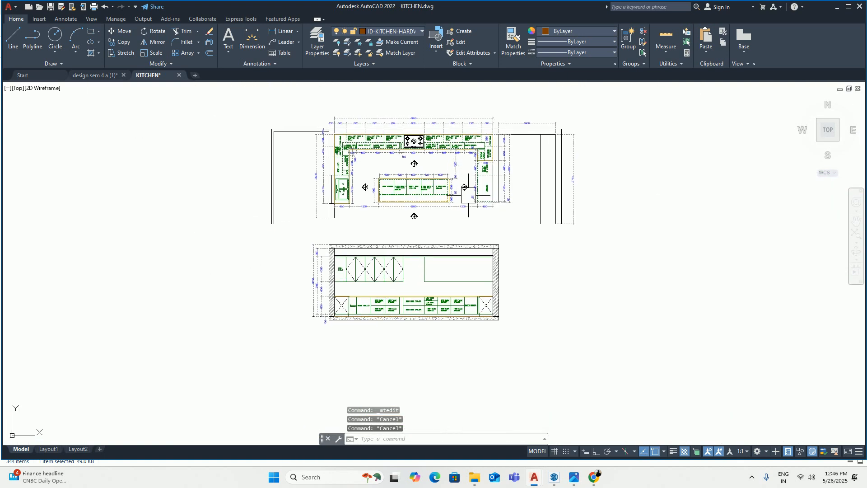
key("Escape")
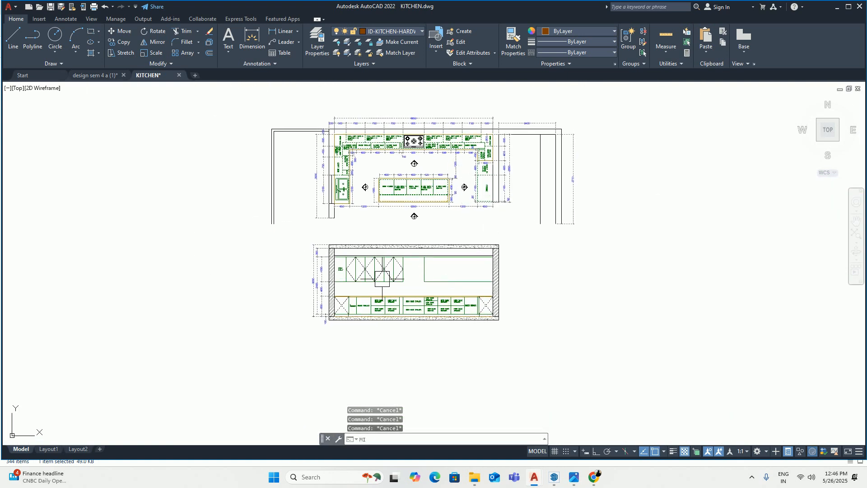
Step: Mirror the three left wall units and the OPEN SHELF label about a vertical line through the central gap's midpoint, keeping the originals
key("space")
scroll(382, 278, "up", 2)
scroll(422, 297, "up", 2)
left_click(424, 300)
middle_click_drag(70, 238, 318, 247)
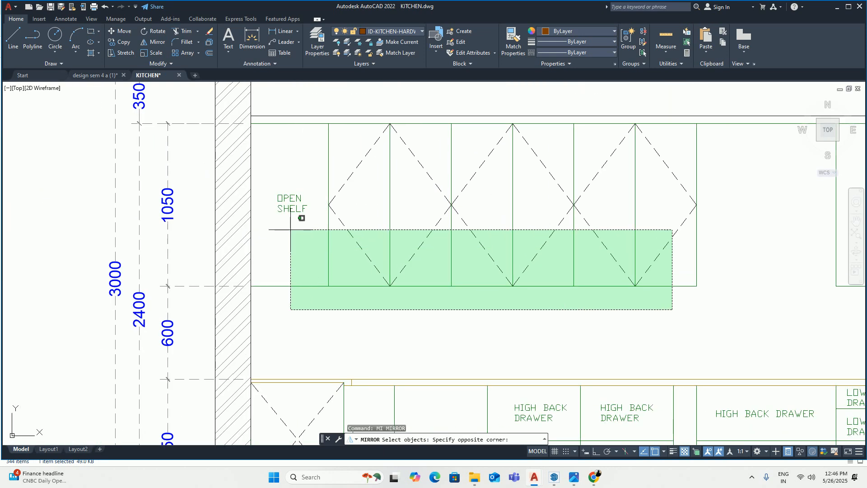
left_click(258, 187)
scroll(304, 232, "down", 3)
scroll(397, 187, "up", 1)
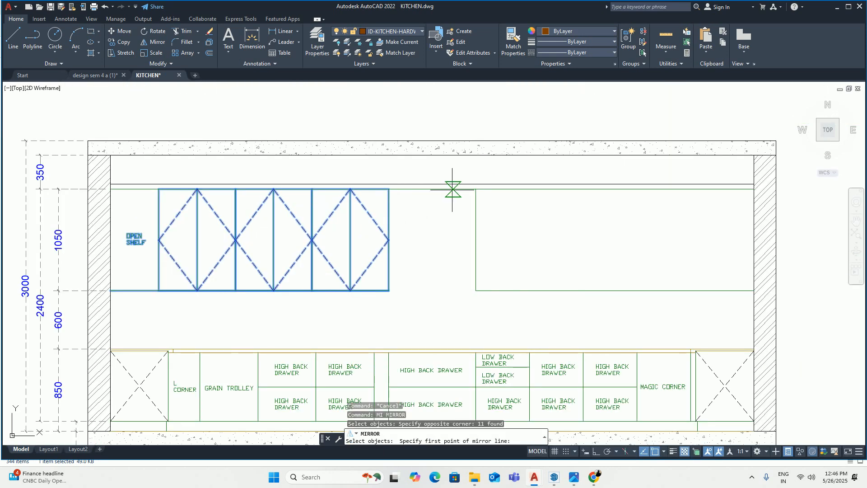
left_click(431, 188)
key("F8")
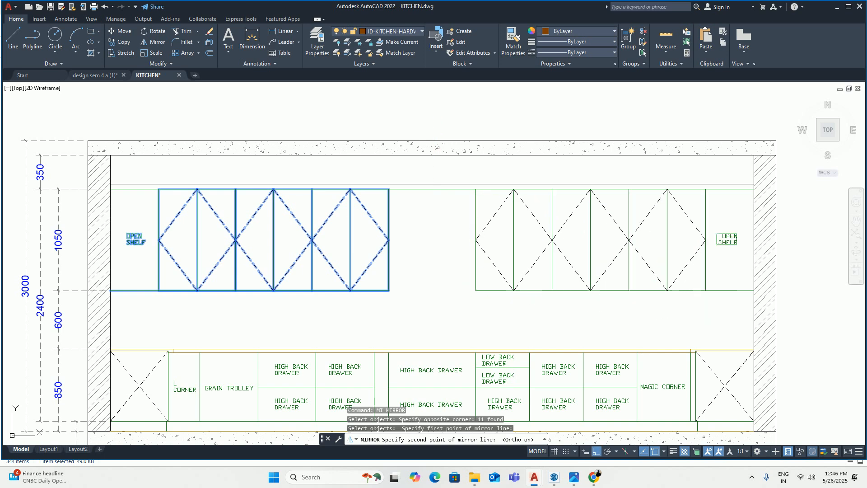
left_click(440, 108)
key("Return")
key("Escape")
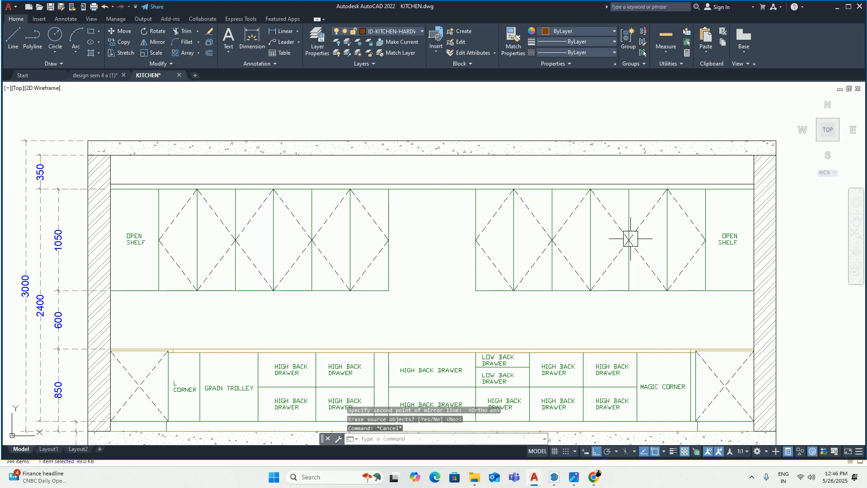
Step: Mirror the OPEN SHELF label beside the right wall about the vertical axis of its bay, erasing the source label
middle_click_drag(737, 272, 639, 273)
key("Return")
left_click(630, 238)
key("Return")
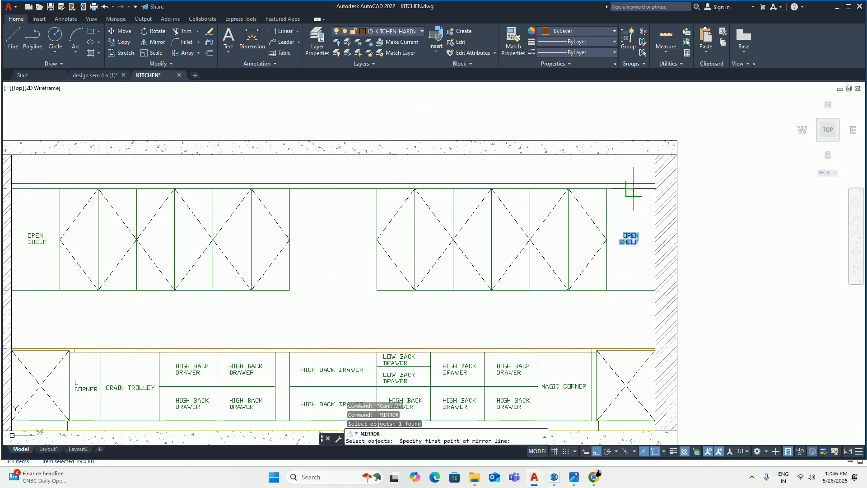
left_click(633, 189)
left_click(623, 212)
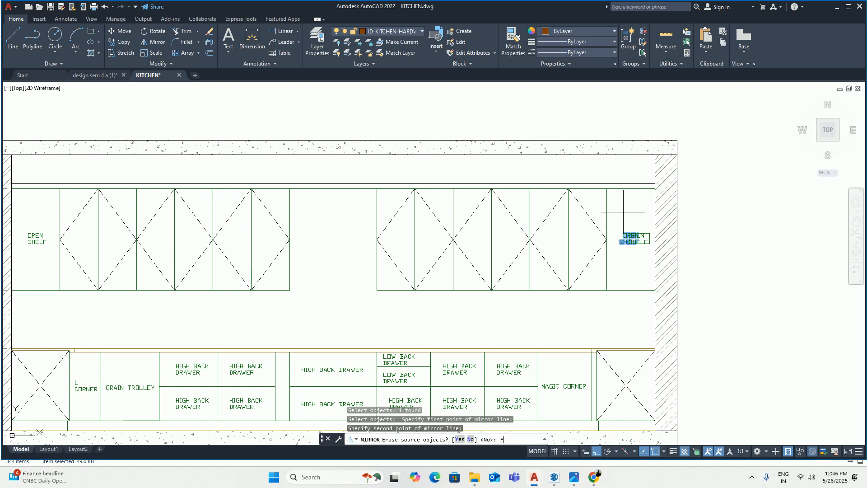
type("Y")
key("Return")
scroll(615, 213, "down", 2)
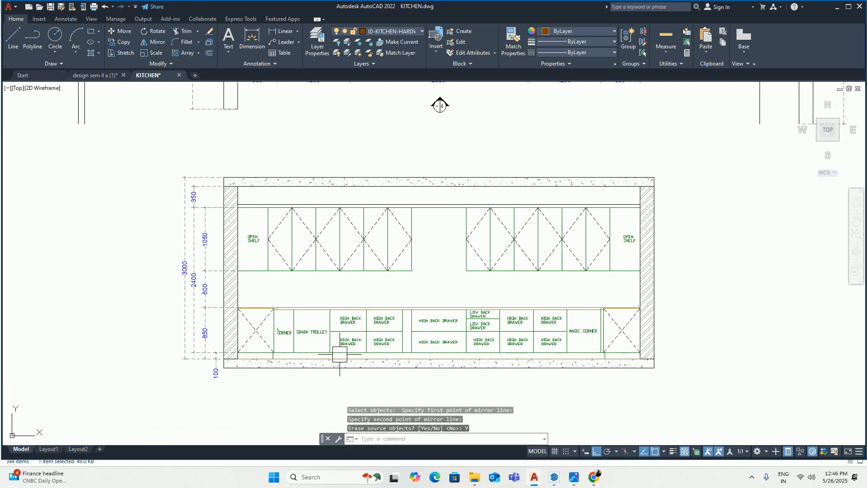
Step: Offset the inner faces of the left and right walls 350 inward across the elevation
key("Escape")
key("Escape")
key("Escape")
type("O")
key("Return")
type("3")
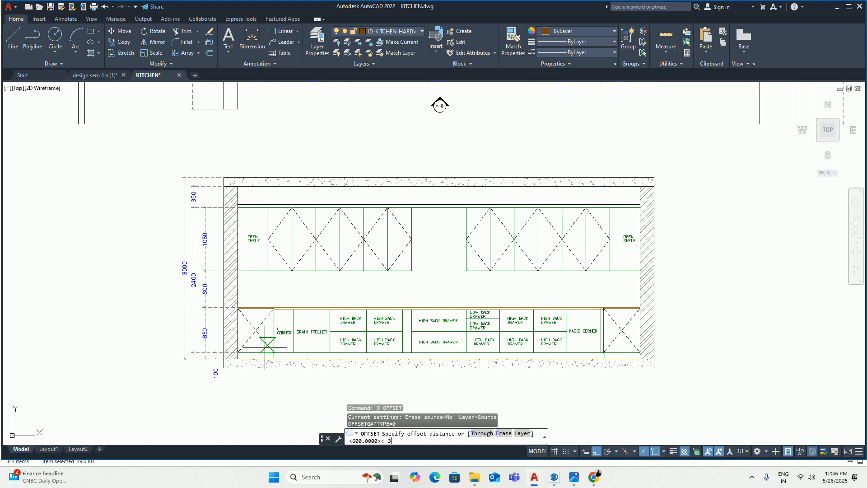
key("Return")
scroll(172, 329, "up", 4)
left_click(364, 216)
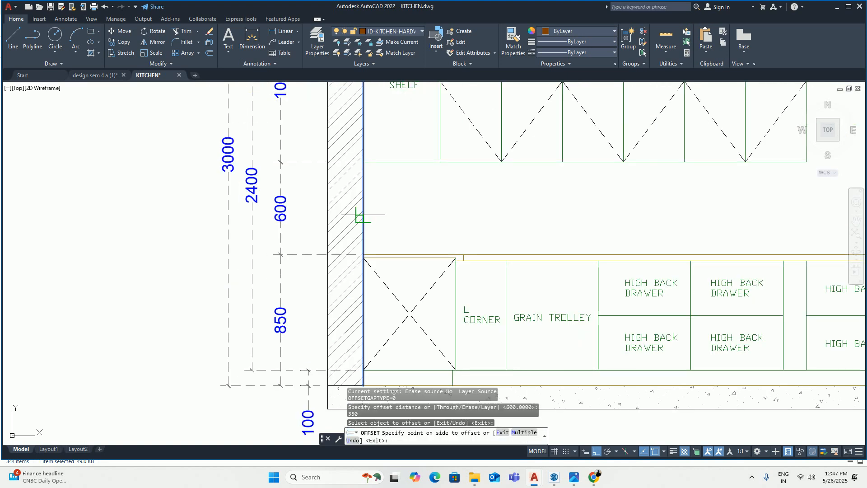
left_click(441, 218)
middle_click_drag(763, 211, 340, 271)
middle_click_drag(758, 269, 265, 308)
left_click(494, 305)
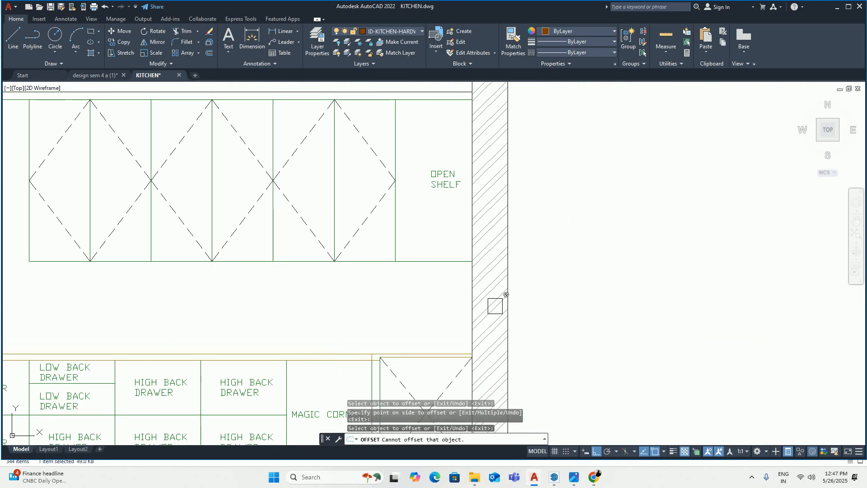
key("Escape")
key("Escape")
Step: Trim the offset line near the right wall below the wall cabinets and above the ceiling line
scroll(401, 289, "up", 6)
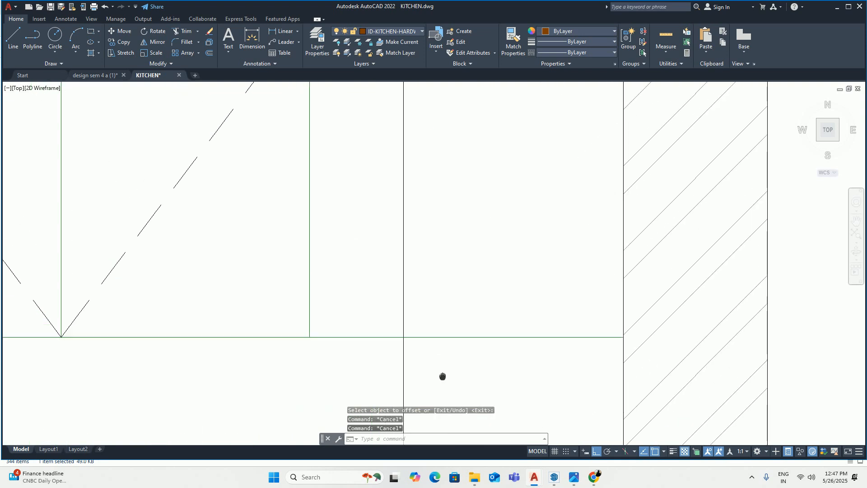
type("TR")
key("Return")
scroll(480, 225, "down", 5)
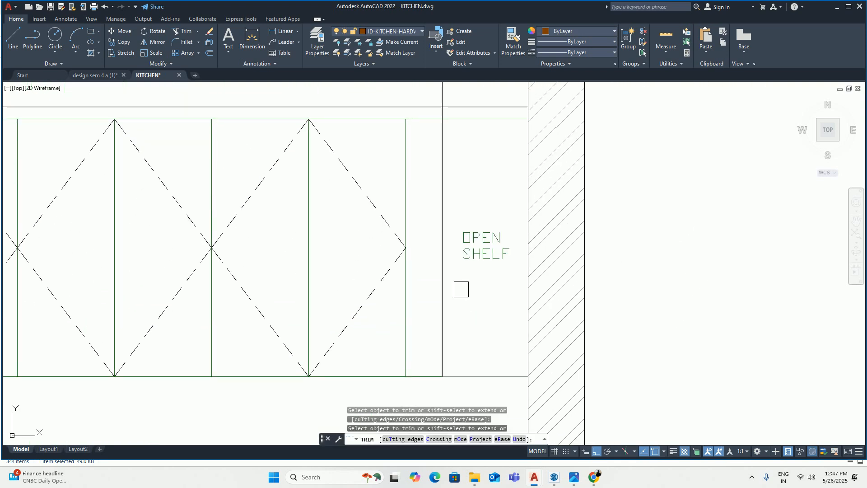
scroll(460, 288, "up", 5)
left_click(433, 144)
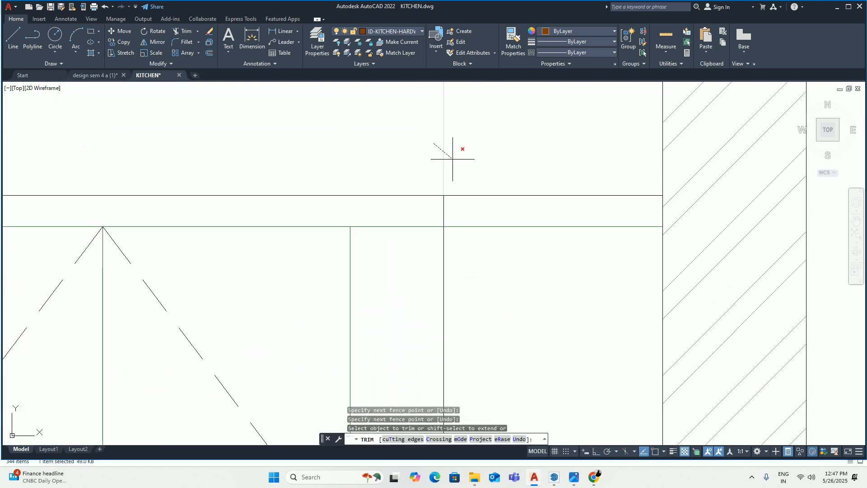
scroll(442, 212, "down", 4)
scroll(794, 192, "up", 4)
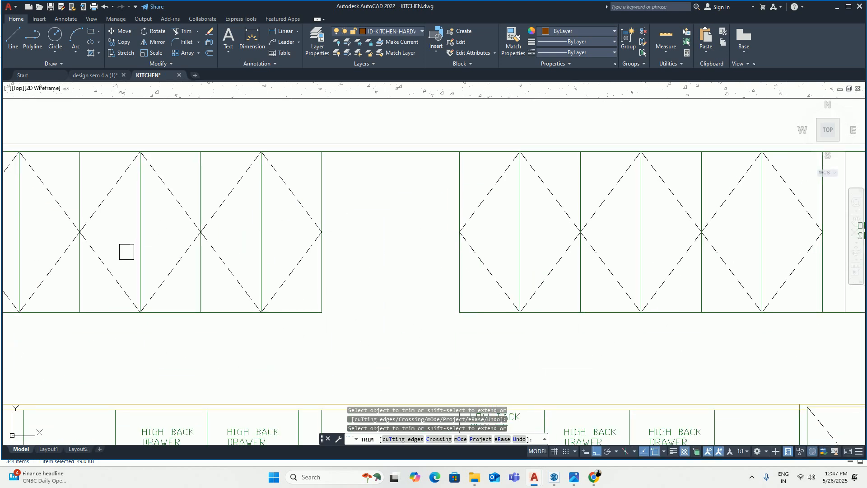
Step: Trim the offset line near the left wall below the wall cabinets and above the ceiling line
middle_click_drag(126, 251, 661, 239)
scroll(452, 314, "up", 4)
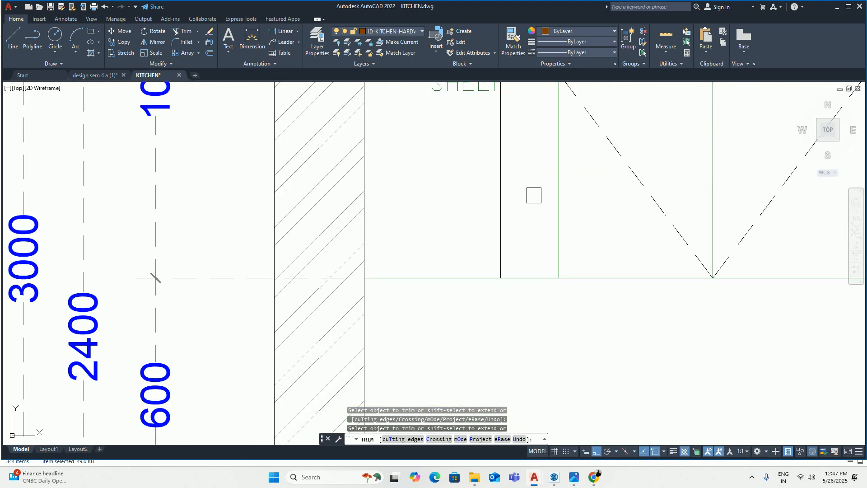
middle_click_drag(534, 195, 504, 364)
middle_click_drag(448, 160, 399, 351)
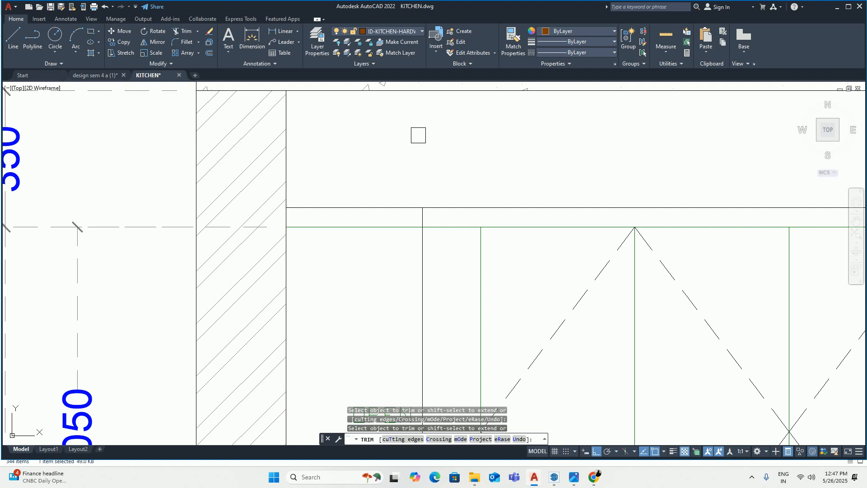
scroll(422, 207, "up", 2)
key("Escape")
key("Escape")
key("Escape")
scroll(423, 222, "down", 5)
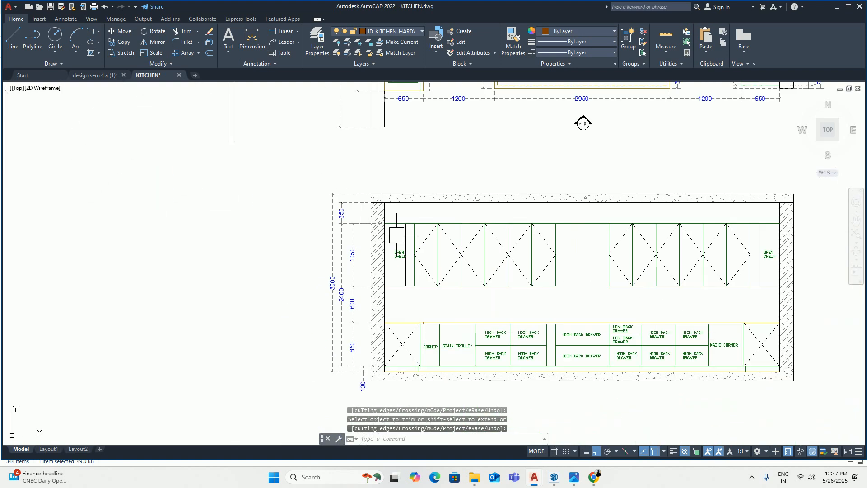
Step: Match the properties of both trimmed offset lines to the green wall-unit outline
scroll(398, 252, "up", 2)
key("Return")
scroll(422, 268, "up", 2)
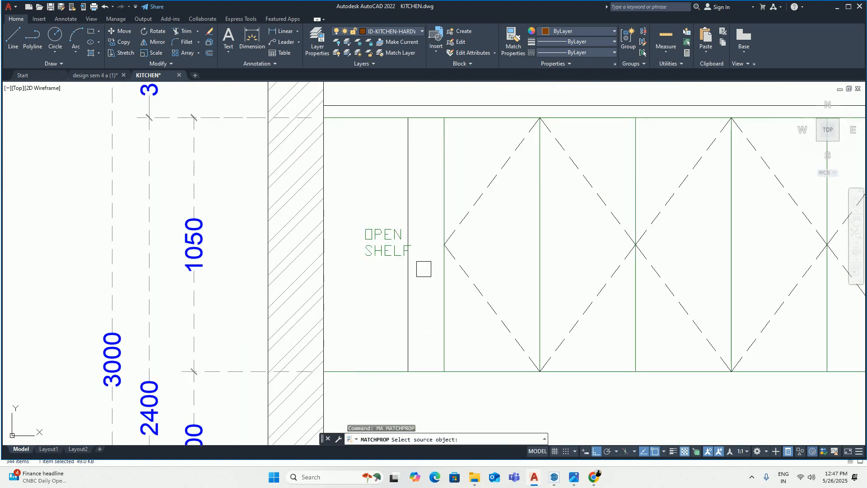
left_click(441, 292)
scroll(406, 294, "down", 5)
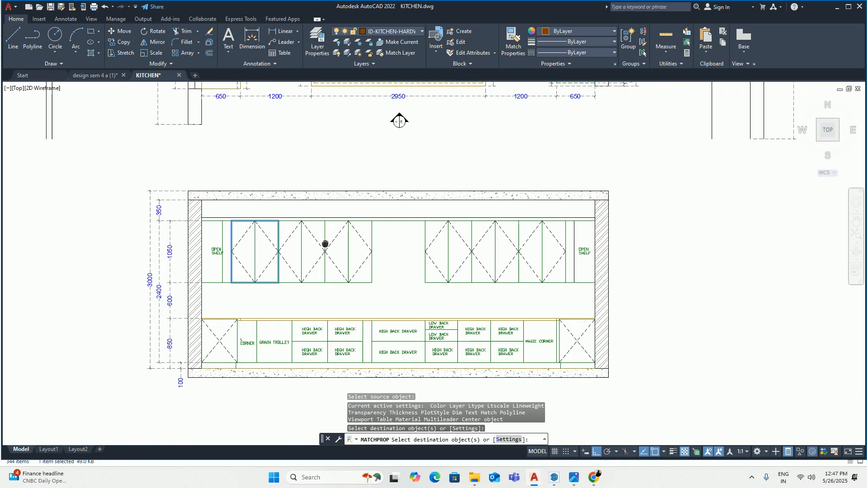
scroll(412, 257, "up", 5)
left_click(489, 257)
key("Return")
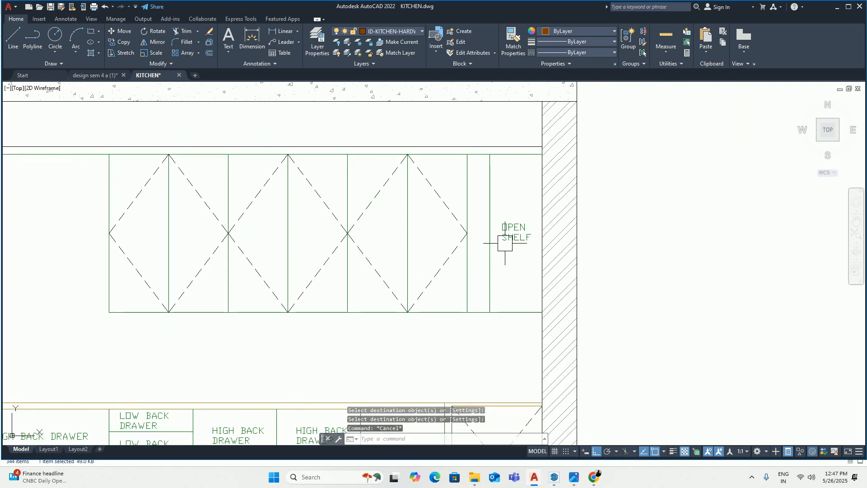
Step: Move the OPEN SHELF label near the right wall horizontally into the narrow bay beside the last shutter
type("m")
key("Return")
left_click(516, 237)
key("Return")
left_click(493, 324)
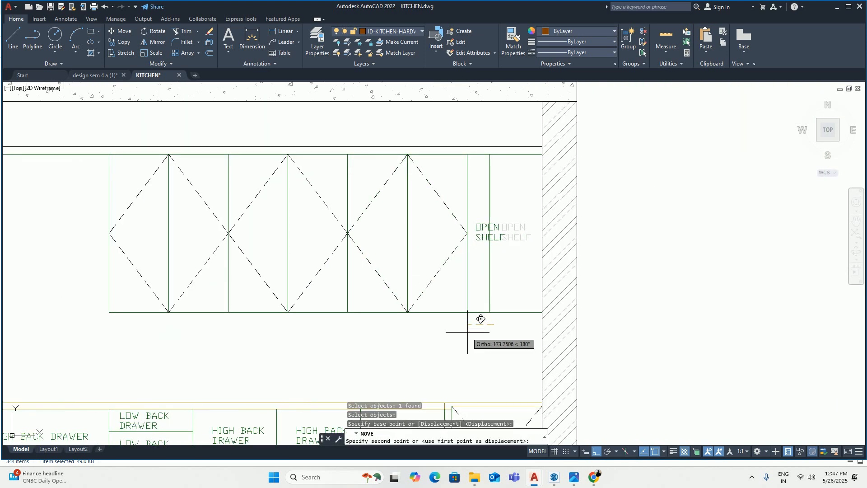
left_click(462, 332)
scroll(457, 268, "down", 5)
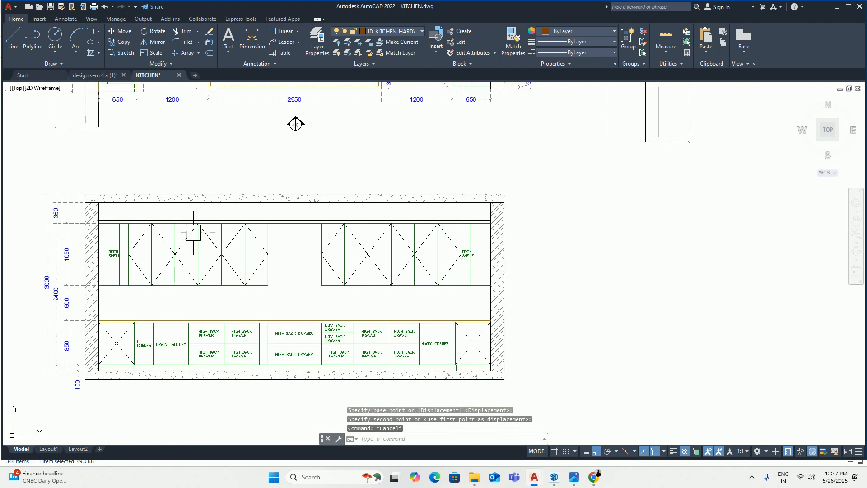
Step: Move the OPEN SHELF label near the left wall horizontally into the narrow bay beside the first shutter
middle_click_drag(194, 232, 412, 246)
scroll(338, 262, "up", 5)
key("Return")
left_click(328, 270)
key("Return")
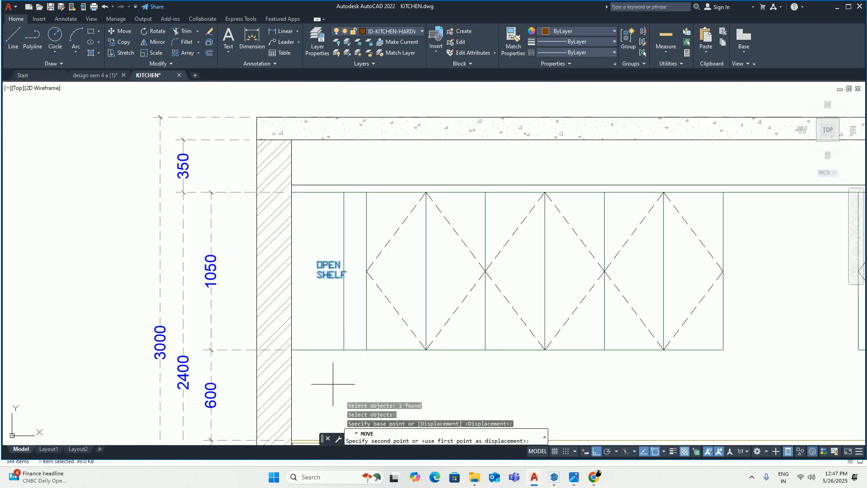
left_click(333, 385)
left_click(360, 385)
Step: Draw two crossing diagonal lines corner to corner in the wall-cabinet end bay against the left wall
type("l")
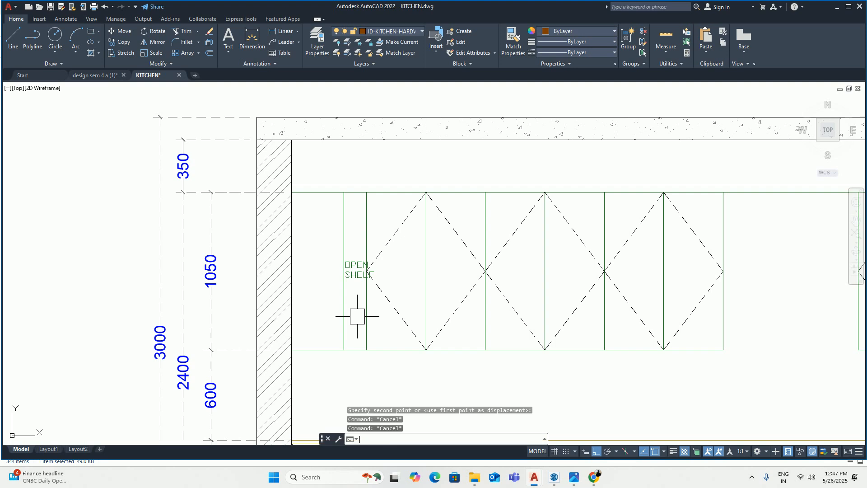
key("Return")
left_click(345, 195)
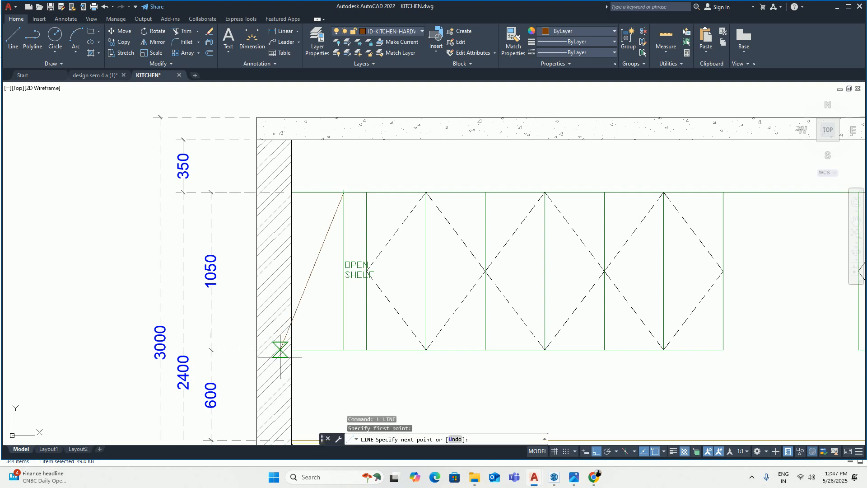
left_click(292, 350)
key("Return")
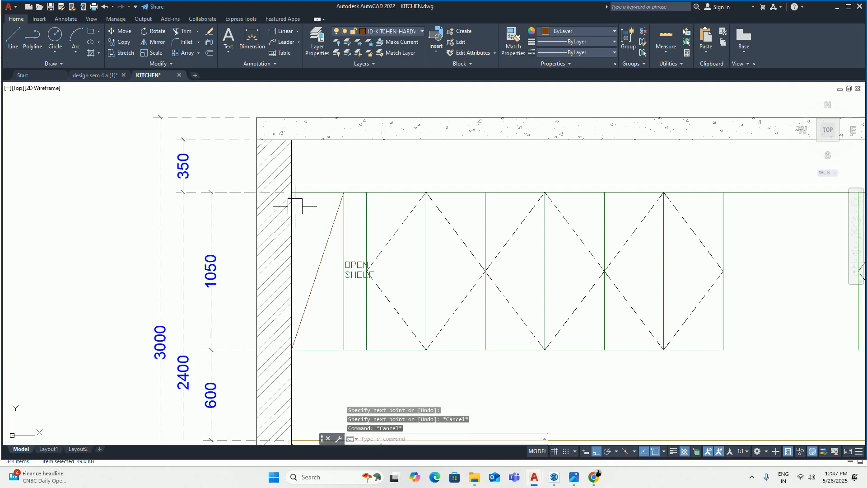
key("Return")
left_click(292, 192)
left_click(343, 349)
key("Escape")
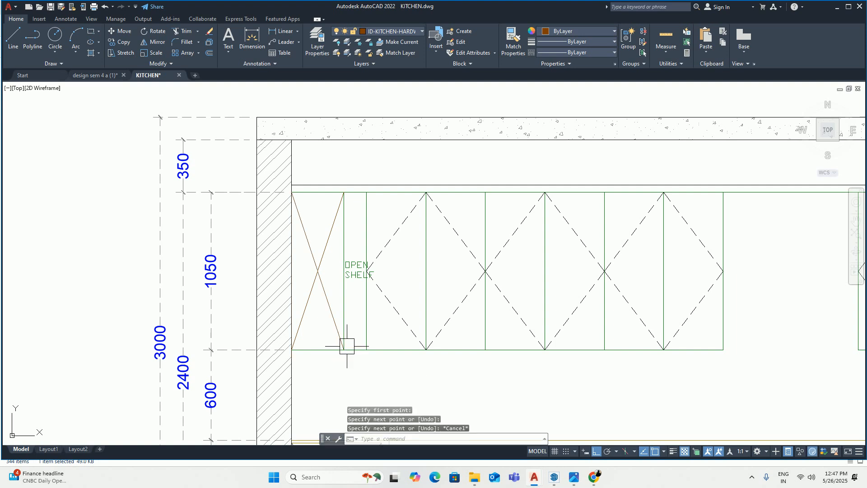
Step: Draw two crossing diagonal lines corner to corner in the wall-cabinet end bay against the right wall
scroll(345, 348, "down", 3)
scroll(458, 301, "up", 3)
middle_click_drag(311, 300, 381, 299)
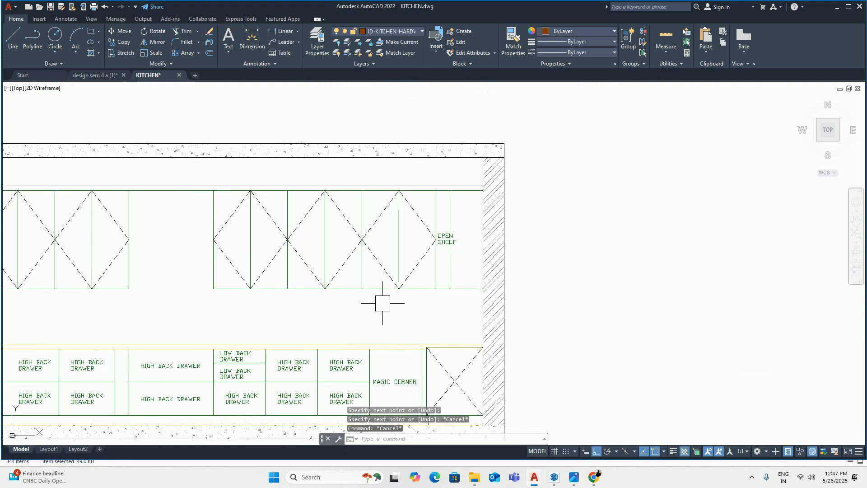
key("Return")
left_click(449, 288)
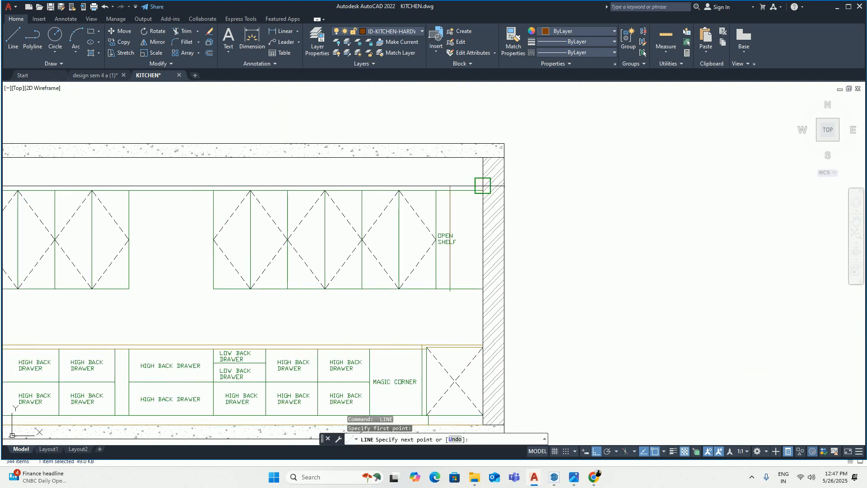
scroll(482, 197, "up", 4)
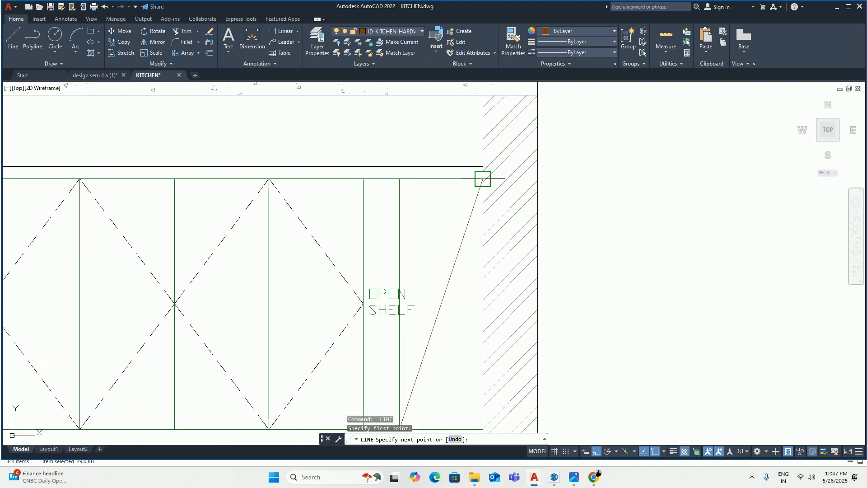
left_click(482, 179)
middle_click_drag(450, 345, 424, 242)
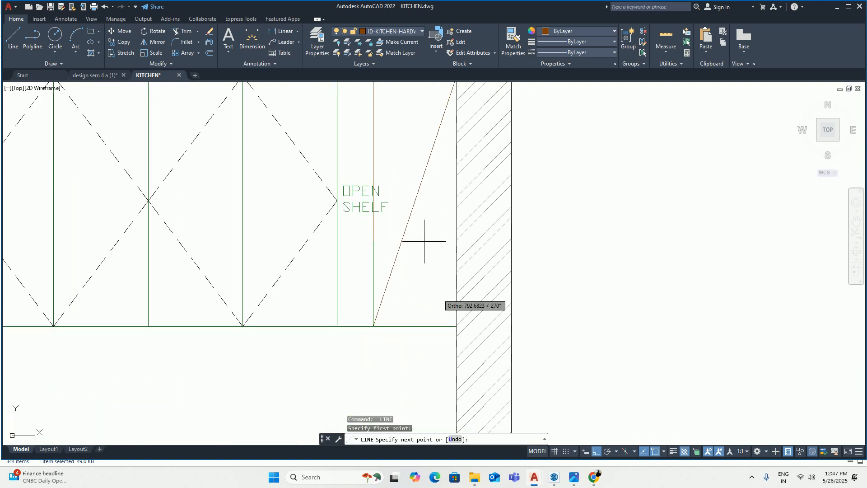
left_click(457, 325)
key("Escape")
scroll(433, 271, "down", 6)
mouse_move(413, 212)
middle_mouse_down()
mouse_move(423, 257)
mouse_move(493, 251)
middle_mouse_up()
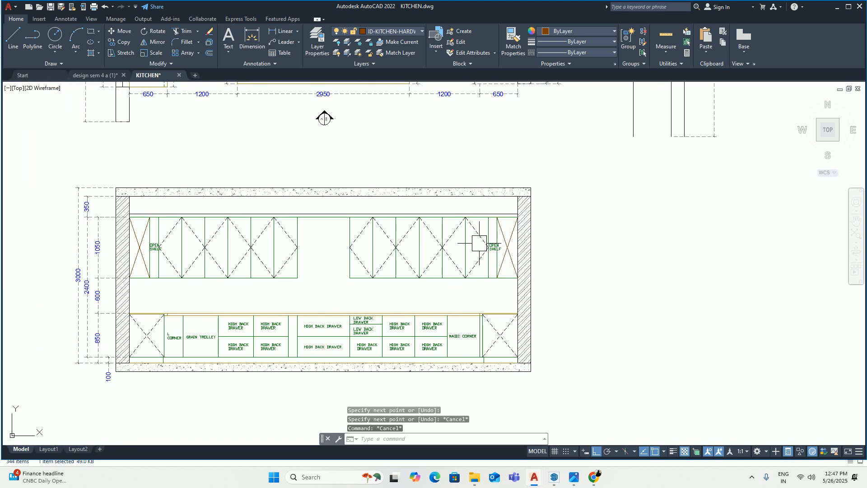
Step: Draw a vertical line down the middle of the open-shelf bay near the left wall, from cabinet bottom to top
middle_click_drag(161, 273, 562, 243)
scroll(573, 248, "up", 4)
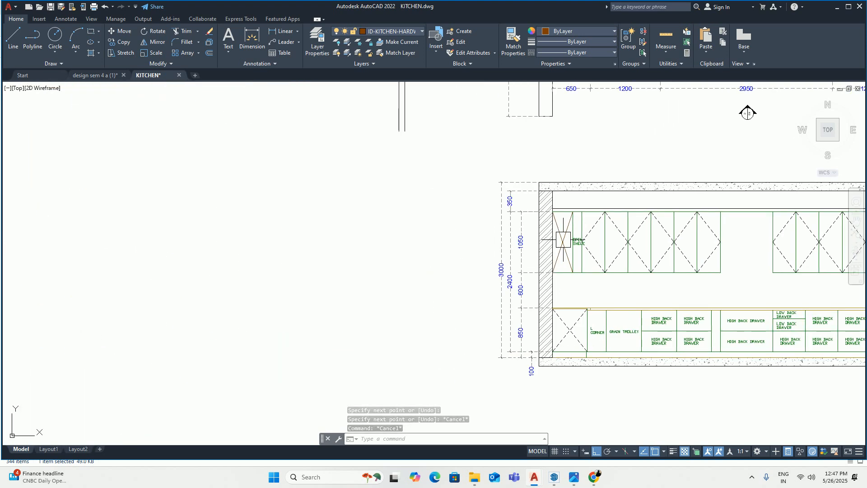
key("Escape")
key("Escape")
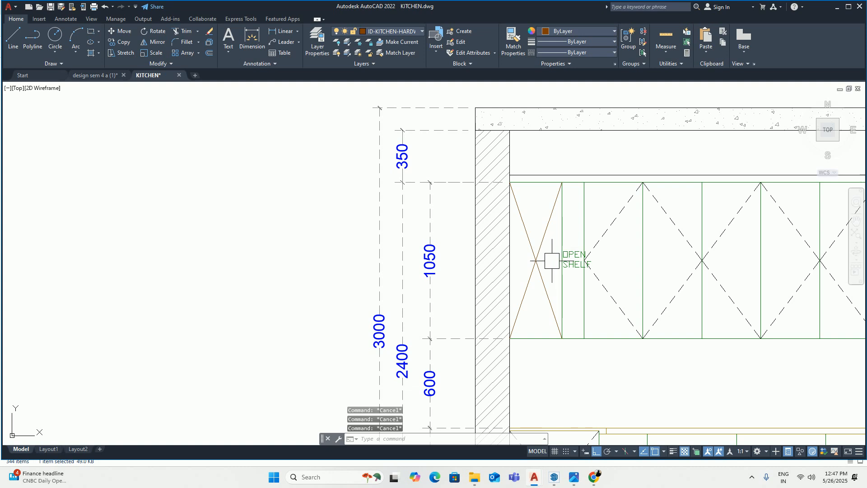
type("L")
key("Return")
left_click(574, 342)
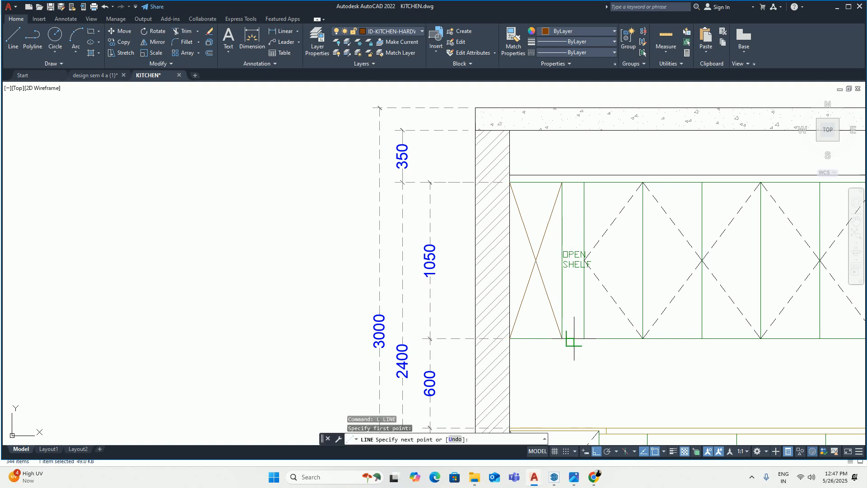
left_click(574, 182)
key("Escape")
Step: Divide the vertical line in the left open-shelf bay into 3 equal segments
type("D")
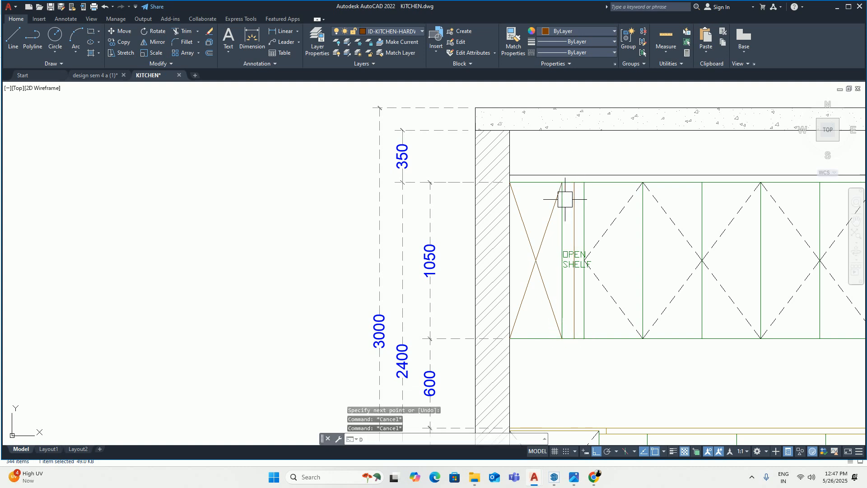
type("IV")
key("Return")
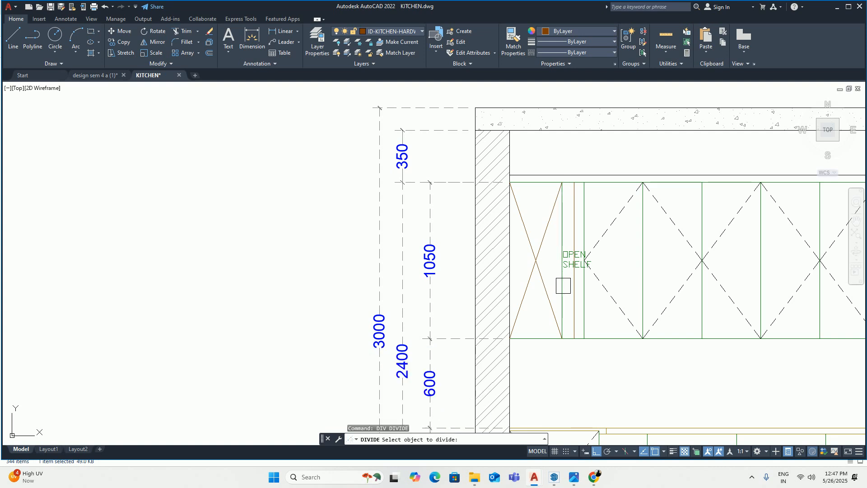
left_click(573, 292)
key("Return")
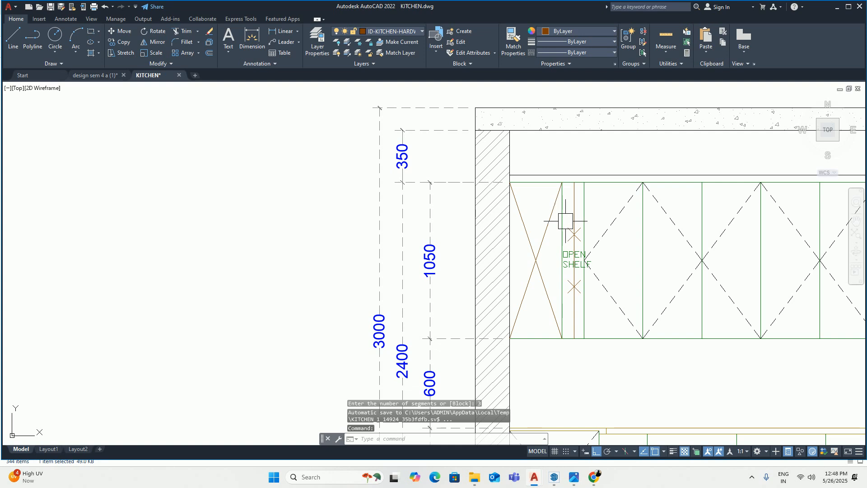
Step: Measure the vertical distance from the upper division point to the top of the wall cabinet
key("Escape")
scroll(573, 221, "up", 2)
type("DLI")
key("Return")
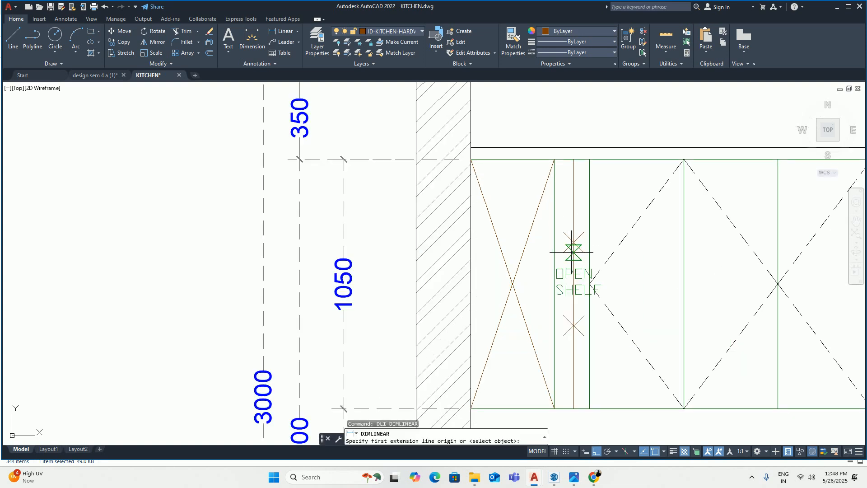
left_click(573, 243)
left_click(573, 159)
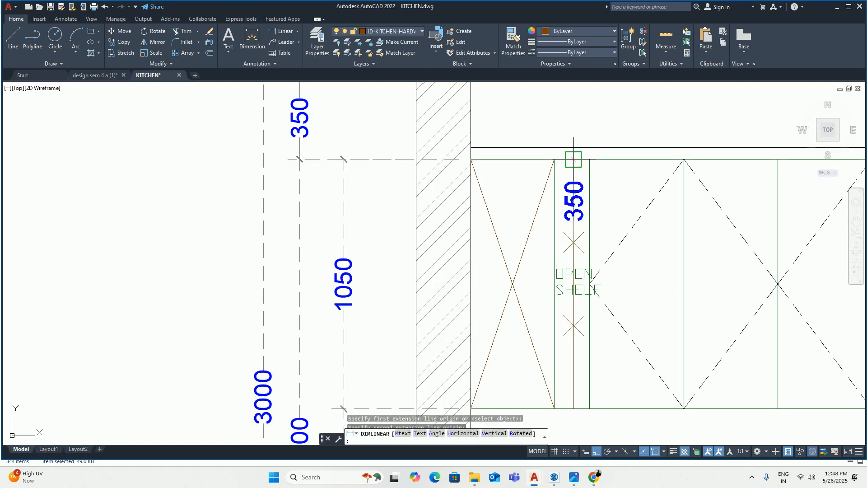
key("Escape")
Step: Draw a horizontal line through the lower division point, spanning the full width of the left open-shelf bay
middle_click_drag(596, 225, 583, 197)
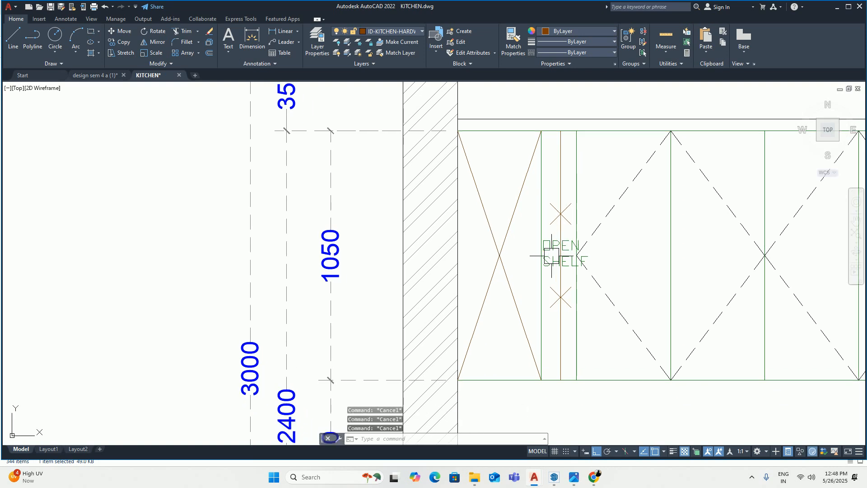
type("L")
key("Return")
left_click(560, 297)
scroll(553, 299, "up", 6)
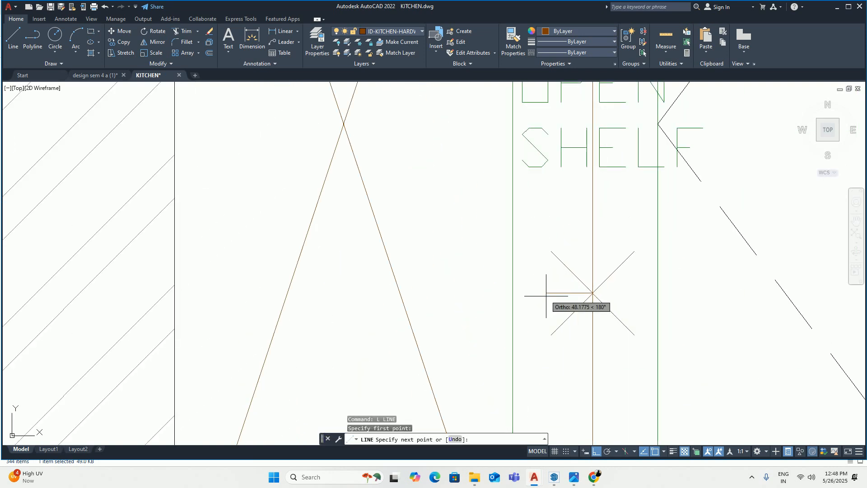
left_click(512, 293)
key("Escape")
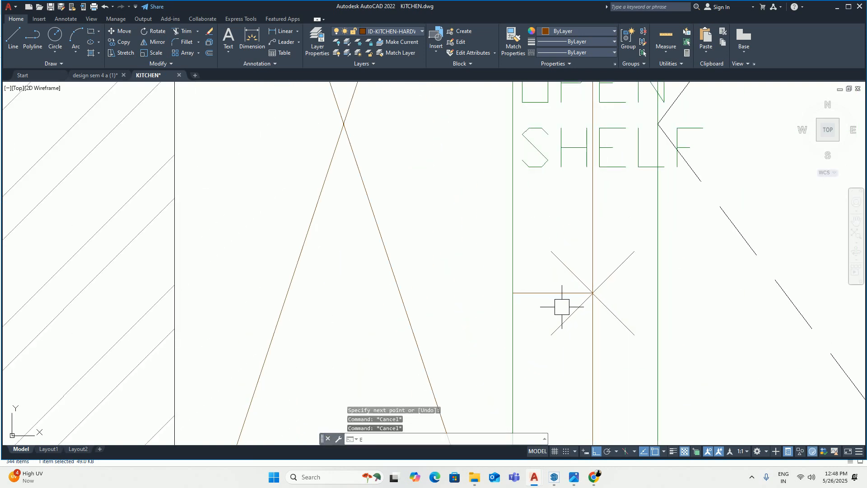
key("BackSpace")
Step: Offset the horizontal line by 10 both below and above to form the lower shelf's thickness
type("O")
key("Return")
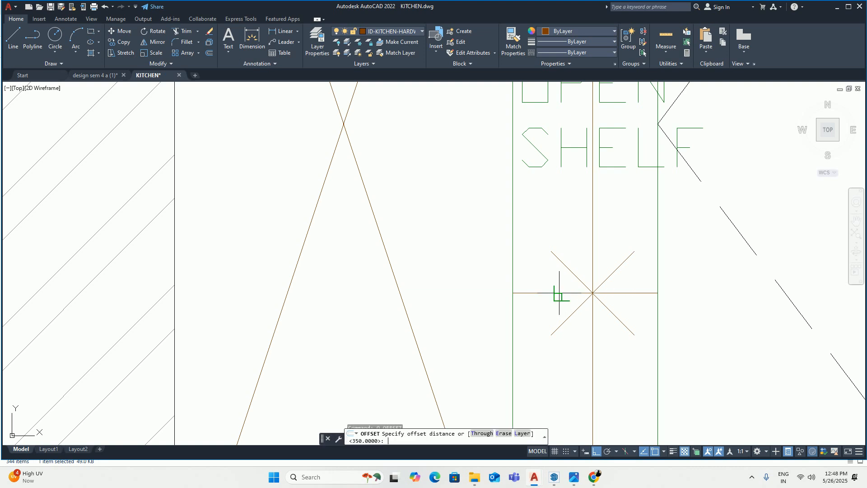
key("Return")
left_click(536, 288)
left_click(529, 320)
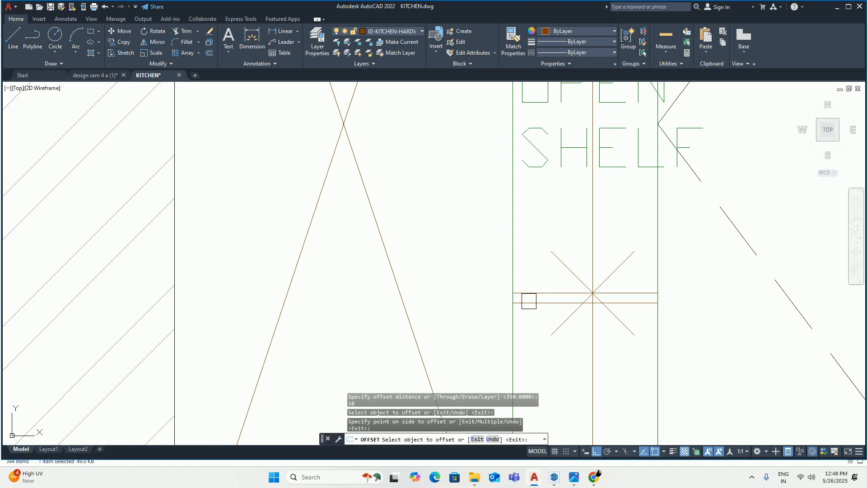
left_click(529, 292)
left_click(530, 287)
key("Return")
key("Escape")
key("Escape")
key("Escape")
Step: Match the properties of the two offset shelf lines to the green vertical edge of the open-shelf bay
type("M")
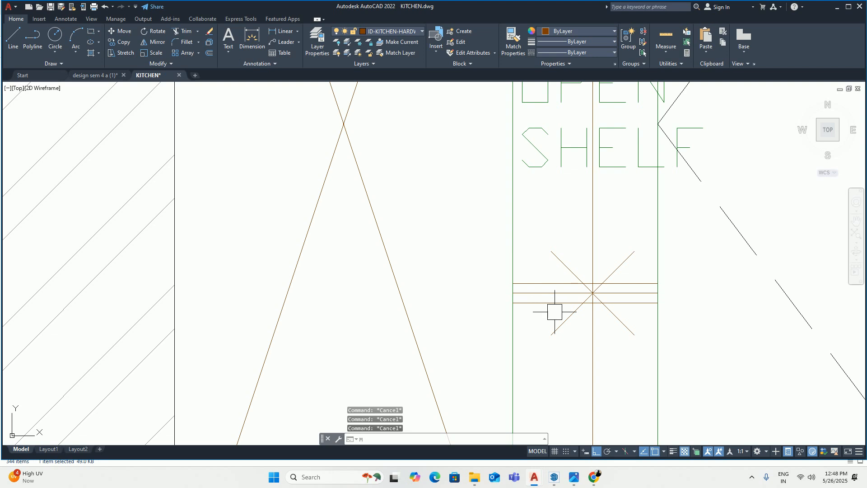
type("A")
key("Return")
left_click(654, 325)
left_click(643, 314)
left_click(638, 299)
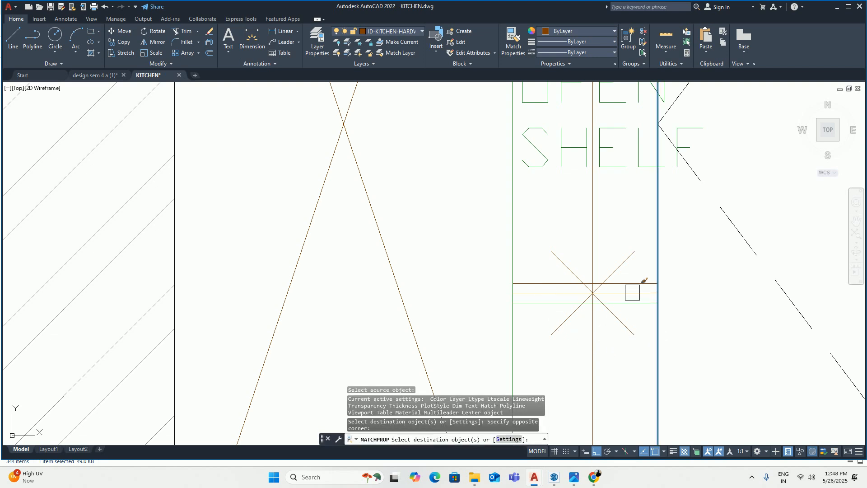
key("Escape")
key("Escape")
key("Escape")
type("COP")
key("Return")
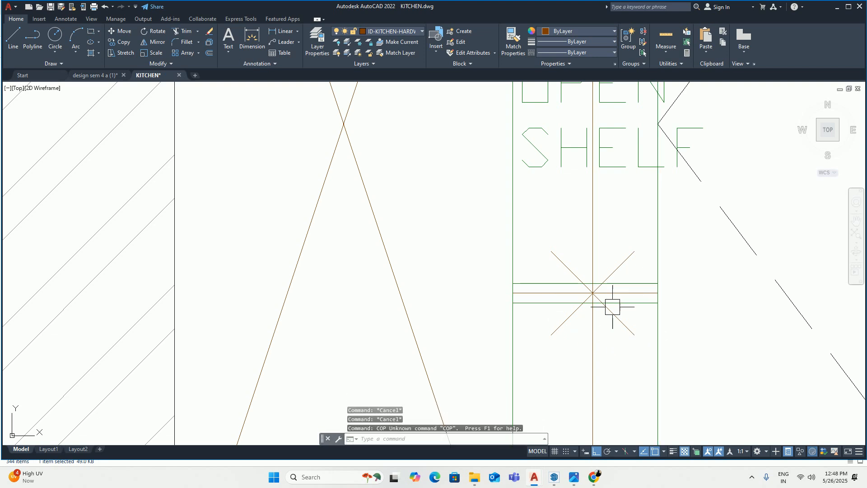
left_click(613, 307)
key("Escape")
key("Escape")
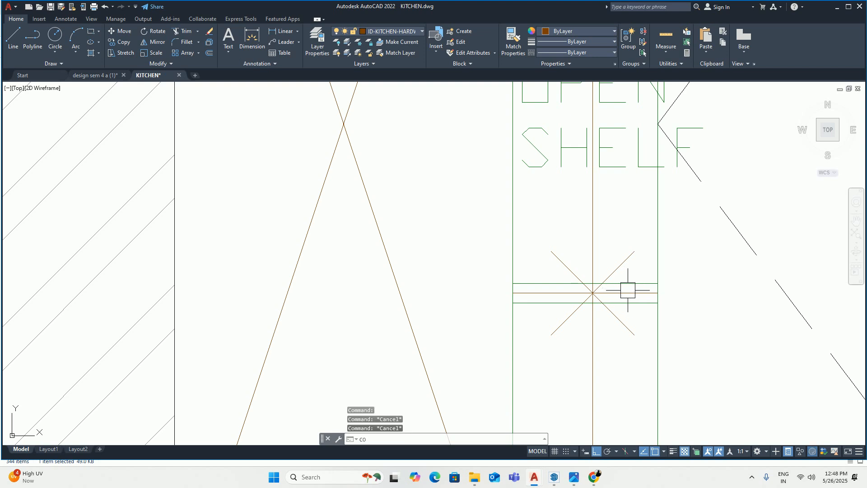
Step: Copy the two green shelf lines from the lower division point to the upper division point
type("CO")
key("Return")
left_click(628, 290)
left_click(610, 297)
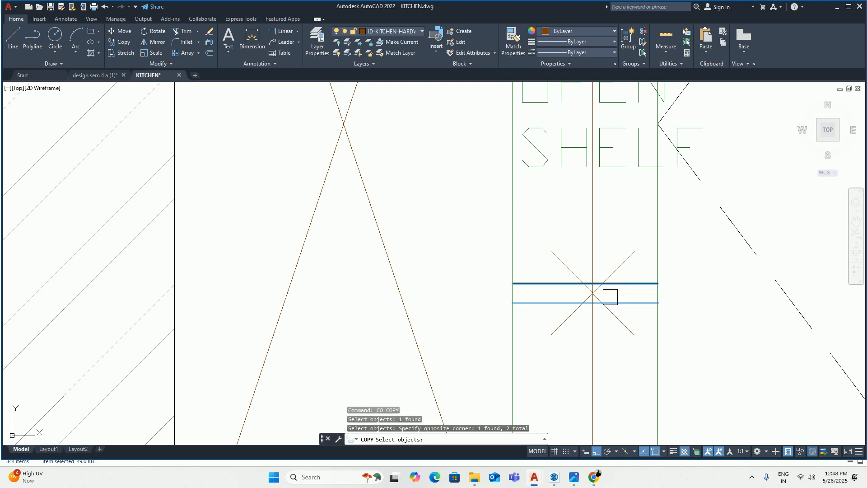
key("Return")
left_click(592, 293)
scroll(560, 155, "down", 4)
middle_click_drag(564, 131, 579, 227)
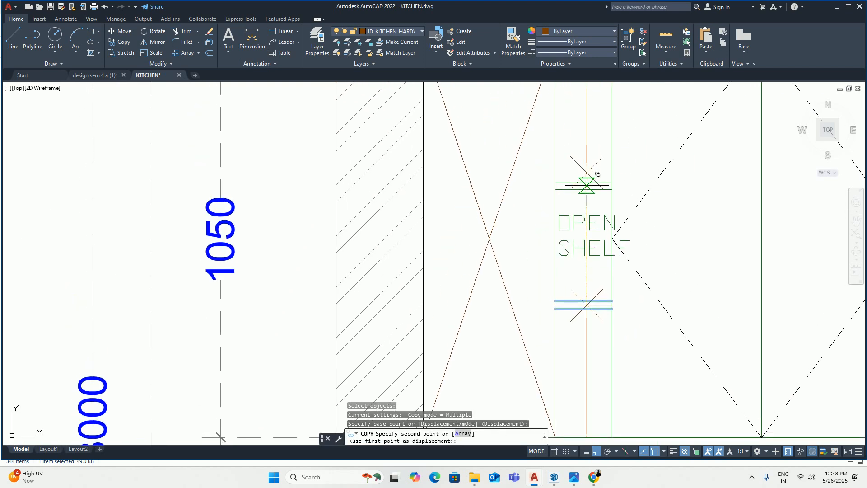
left_click(585, 174)
middle_click_drag(582, 150, 576, 340)
key("Escape")
key("Escape")
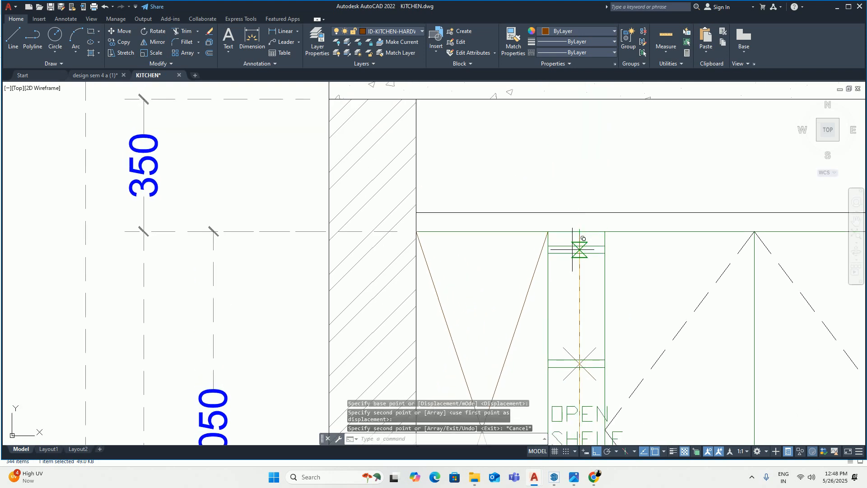
Step: Mirror the four shelf lines about the elevation's vertical centre line into the open-shelf bay near the right wall, keeping the originals
middle_click_drag(560, 302, 524, 218)
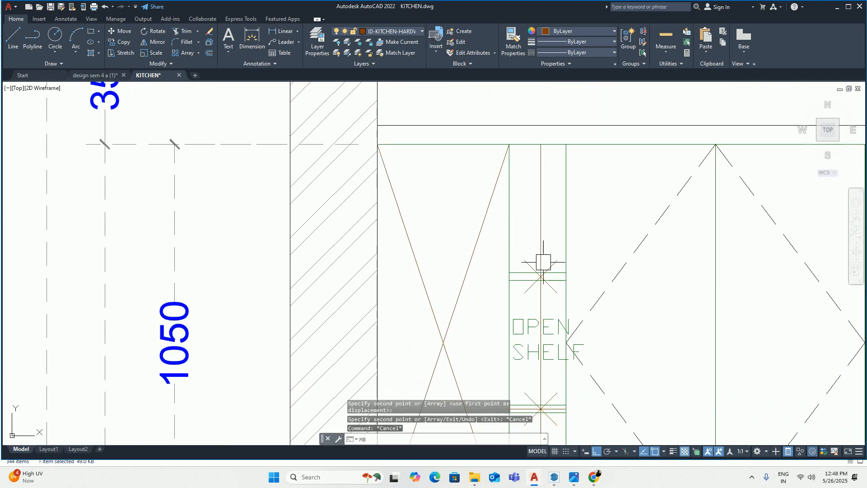
type("mi")
key("Return")
scroll(557, 277, "up", 4)
left_click(558, 269)
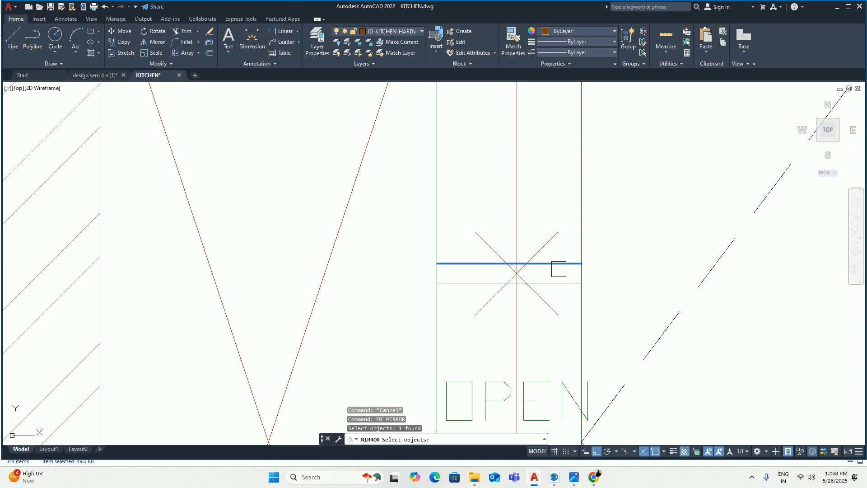
left_click(558, 283)
scroll(558, 283, "down", 5)
scroll(542, 266, "up", 5)
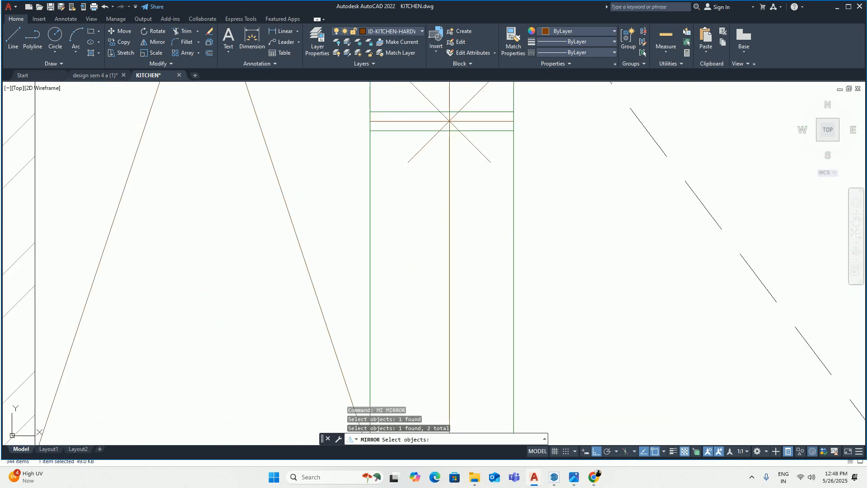
middle_click_drag(507, 130, 507, 211)
scroll(499, 194, "up", 4)
left_click(493, 169)
left_click(491, 217)
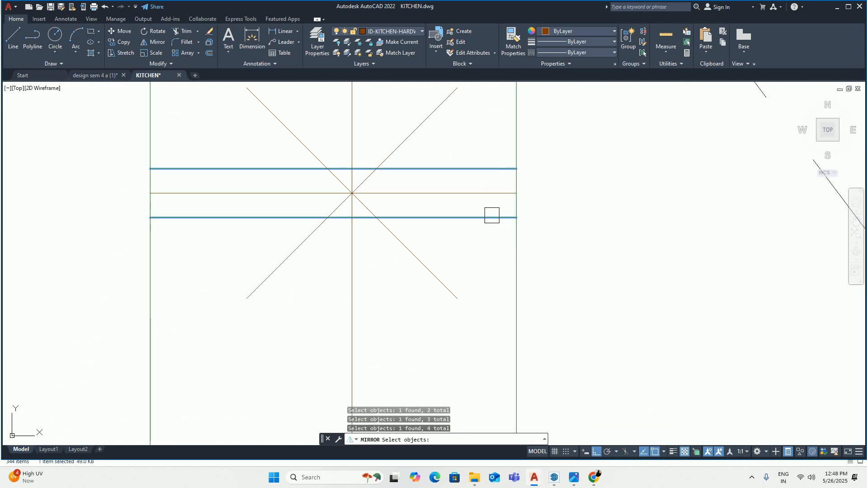
scroll(492, 215, "down", 8)
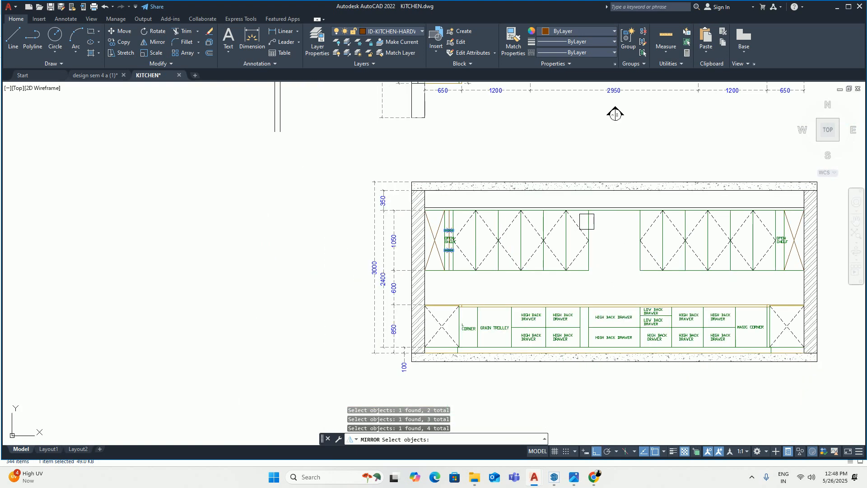
key("Return")
left_click(614, 208)
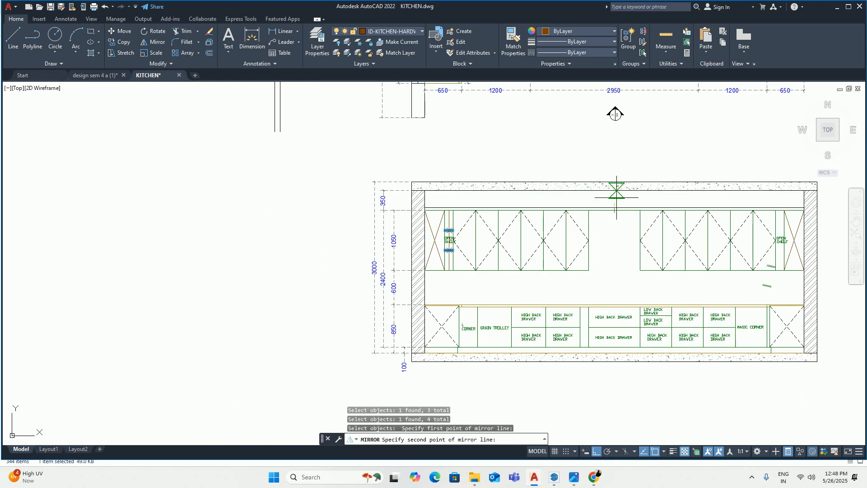
left_click(614, 149)
key("Escape")
key("Escape")
Step: Delete the upper division point marker in the left open-shelf bay
scroll(449, 203, "up", 8)
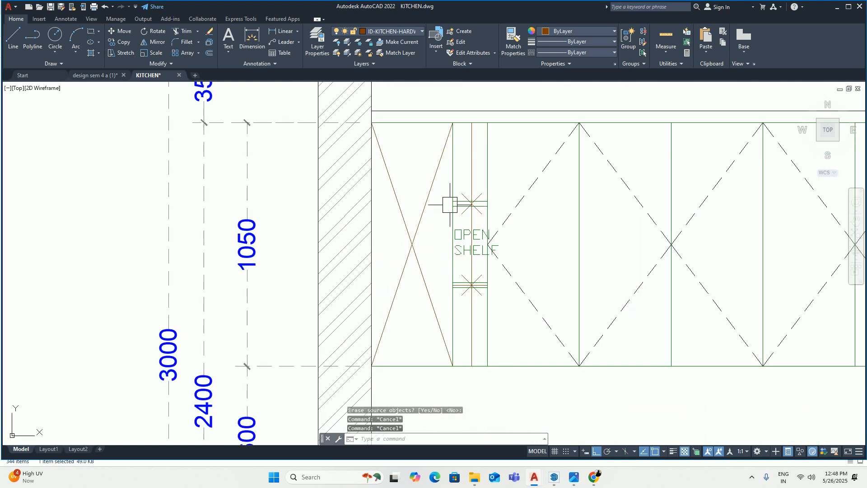
left_click(466, 188)
scroll(466, 188, "down", 3)
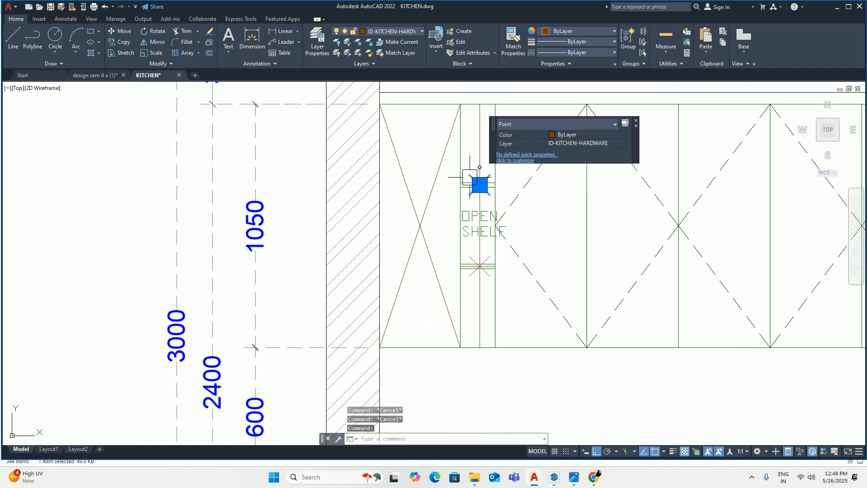
key("Delete")
scroll(485, 271, "up", 3)
left_click(484, 258)
key("Delete")
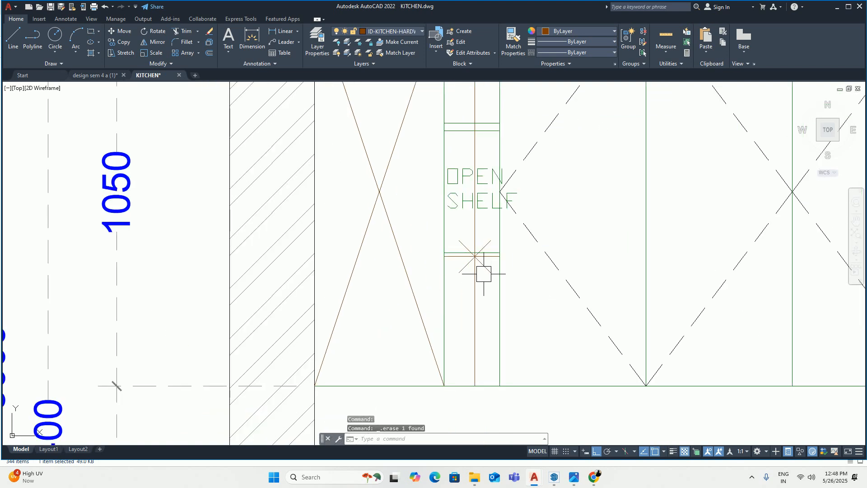
key("ctrl+z")
Step: Delete the lower division point, the vertical construction line and the middle horizontal line from the left open-shelf bay
scroll(483, 268, "up", 2)
left_click(489, 269)
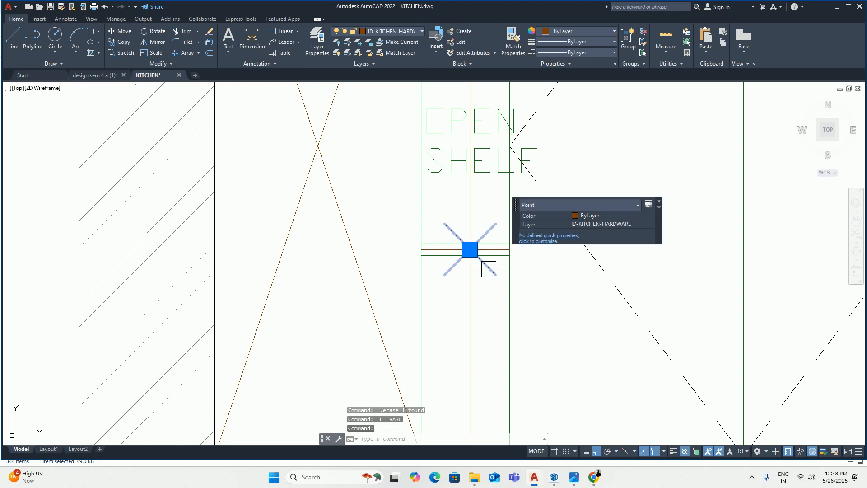
key("Delete")
left_click(470, 290)
key("Delete")
scroll(484, 263, "up", 2)
left_click(499, 230)
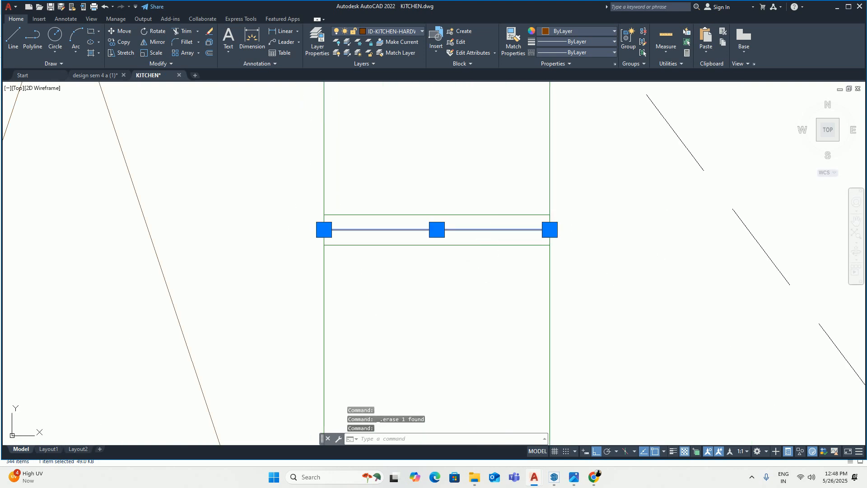
key("Delete")
Step: Match the crossed lines in the left wall-cabinet end bay to the dashed diagonal of the left base-cabinet end bay
scroll(494, 237, "down", 5)
middle_click_drag(493, 238, 489, 241)
scroll(489, 241, "down", 6)
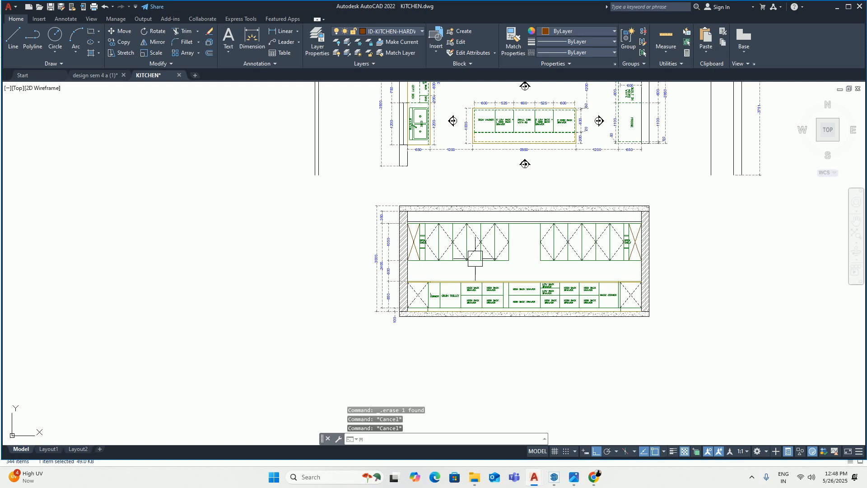
key("Return")
scroll(377, 269, "up", 4)
left_click(453, 293)
scroll(470, 289, "up", 5)
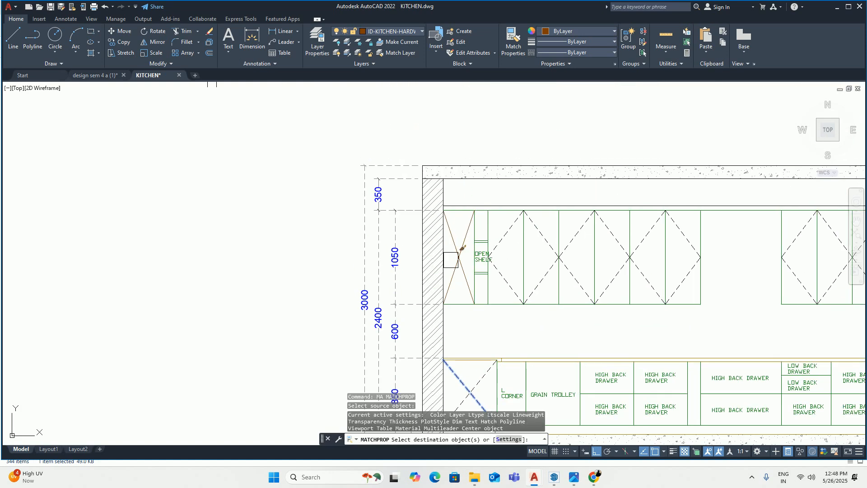
left_click(480, 282)
Step: Apply the same matched dashed properties to the crossed lines in the right wall-cabinet end bay
scroll(470, 257, "down", 5)
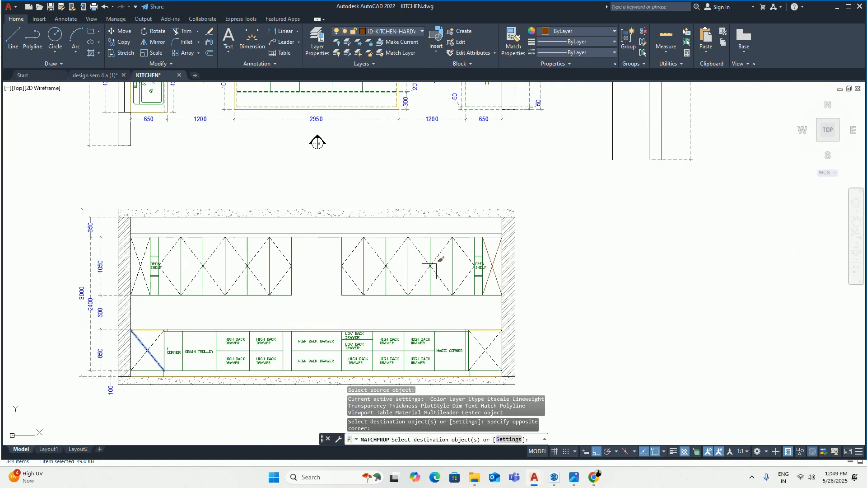
scroll(492, 264, "up", 5)
left_click(547, 243)
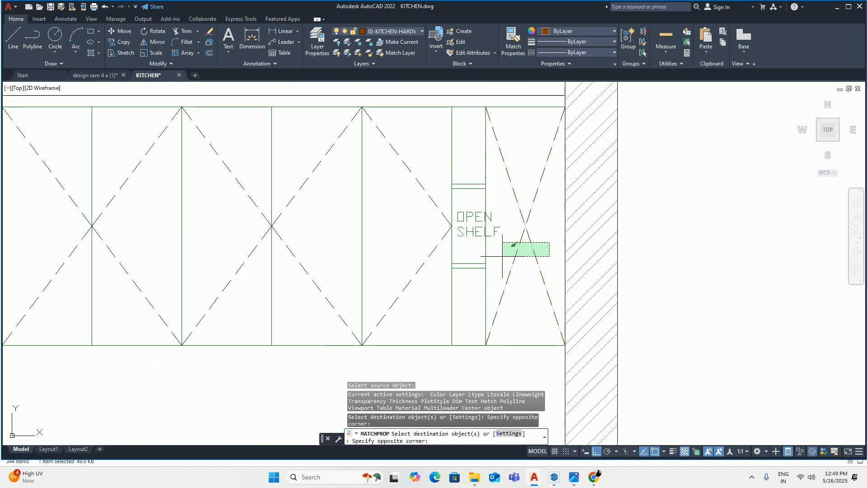
left_click(503, 256)
scroll(505, 285, "down", 6)
key("Escape")
scroll(587, 285, "down", 2)
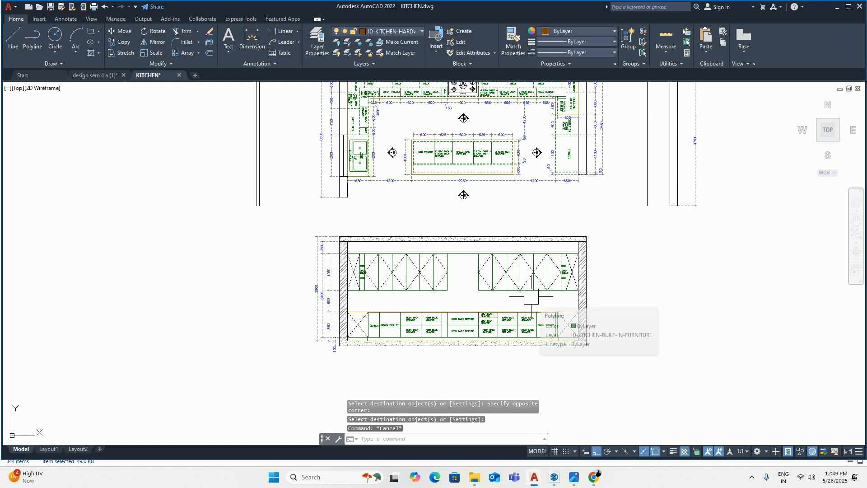
middle_click_drag(470, 219, 470, 227)
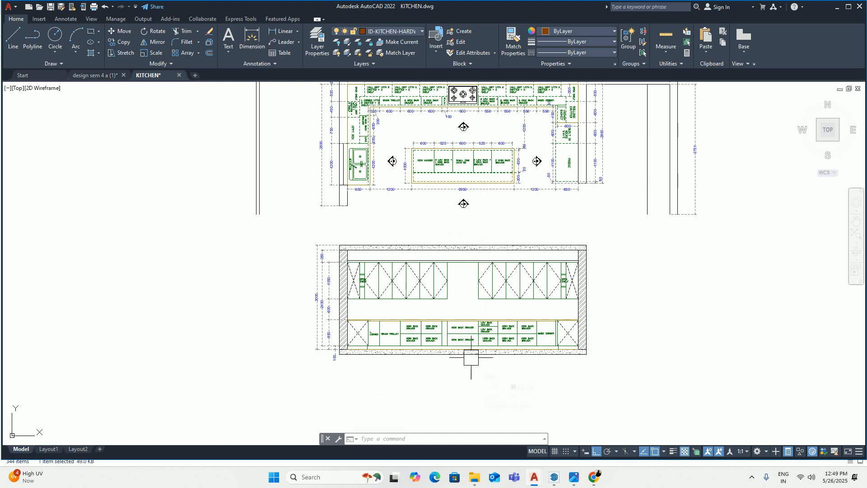
key("Escape")
key("Escape")
key("Escape")
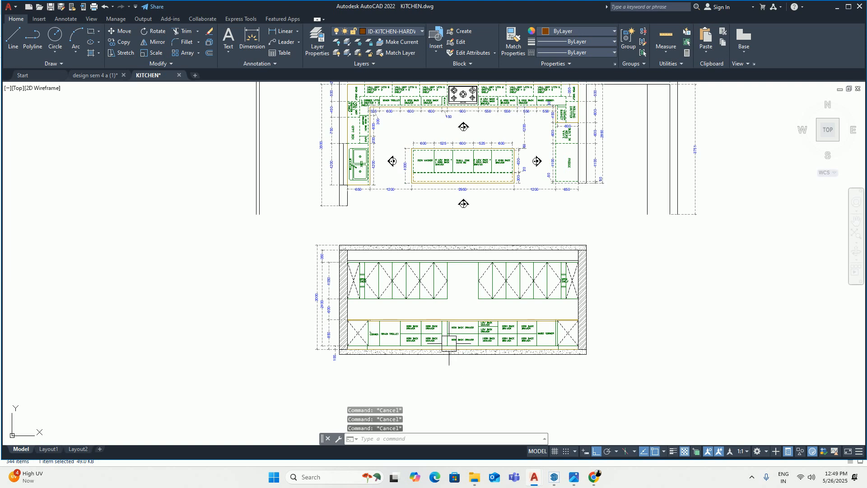
Step: Add a linear dimension for the width of the left wall-cabinet end bay, placed above the ceiling slab
type("DLI")
key("Return")
scroll(367, 249, "up", 4)
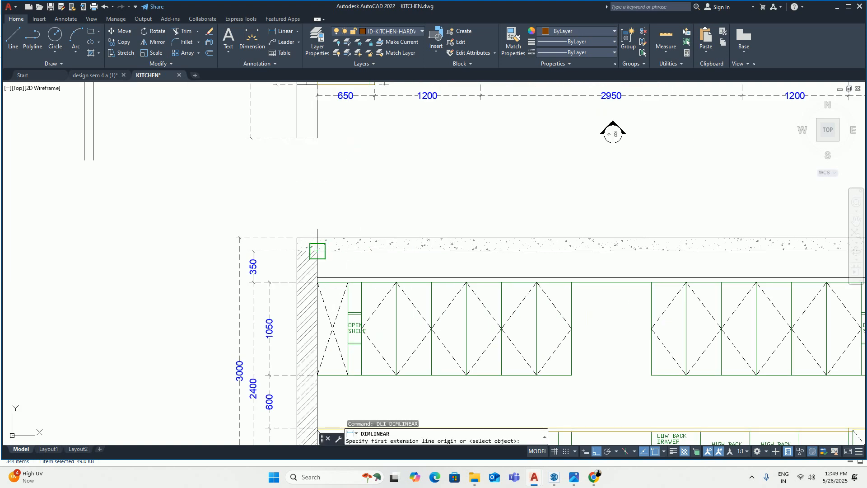
left_click(318, 251)
scroll(334, 271, "up", 3)
left_click(387, 316)
scroll(349, 254, "down", 2)
middle_click_drag(342, 240, 366, 314)
left_click(378, 269)
key("Escape")
middle_click_drag(387, 275, 370, 245)
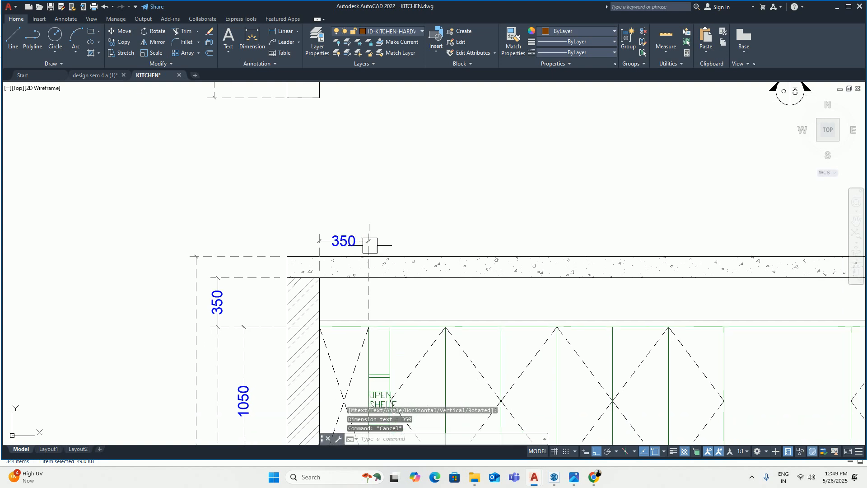
Step: Continue the upper dimension chain across the left open shelf and each door of the left wall-cabinet run
key("Return")
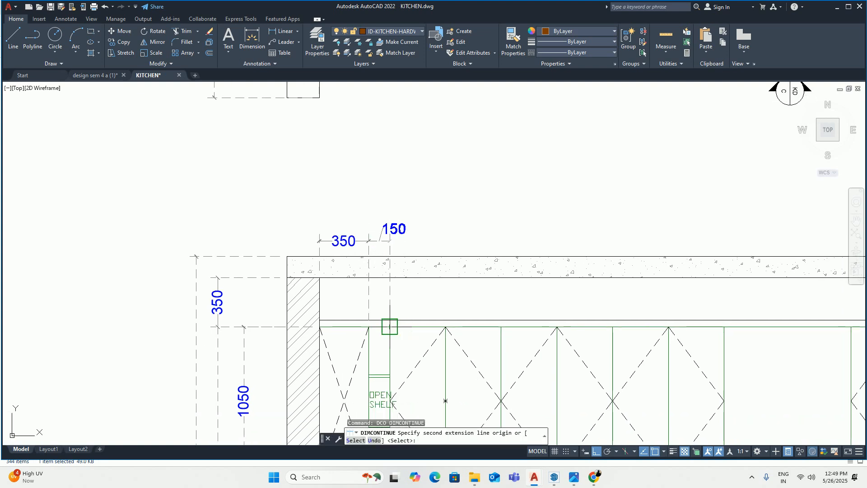
left_click(389, 327)
left_click(445, 327)
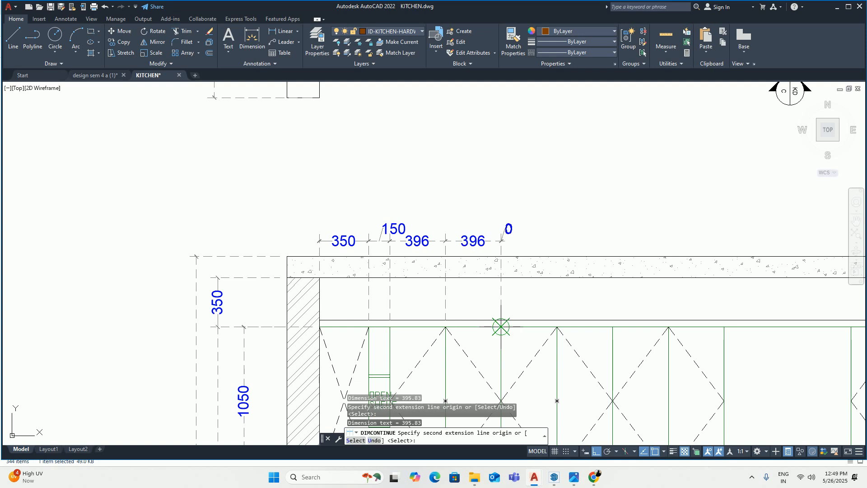
middle_click_drag(544, 326, 346, 321)
left_click(359, 321)
left_click(414, 321)
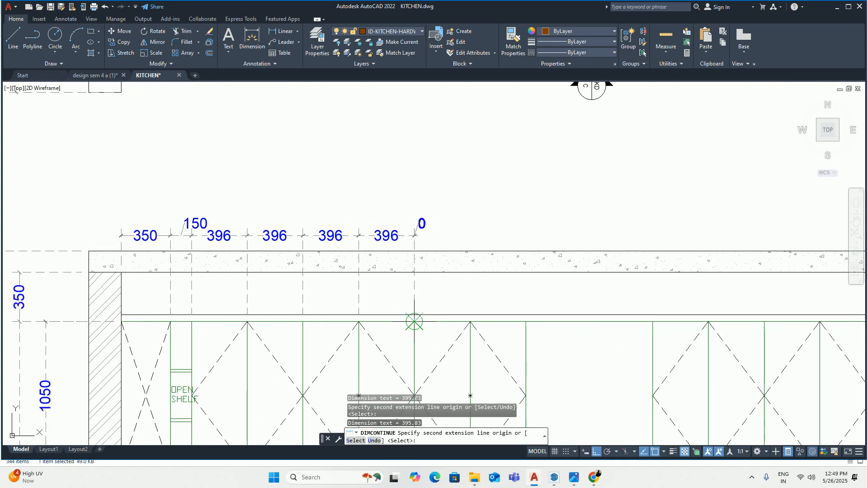
left_click(526, 321)
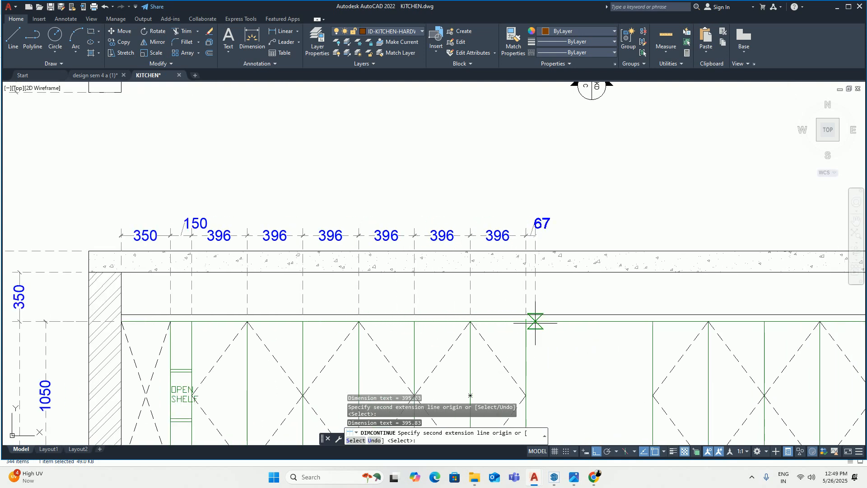
Step: Continue the upper dimension chain across the central gap, each right wall-cabinet door, the right open shelf and the end bay
middle_click_drag(532, 320, 320, 287)
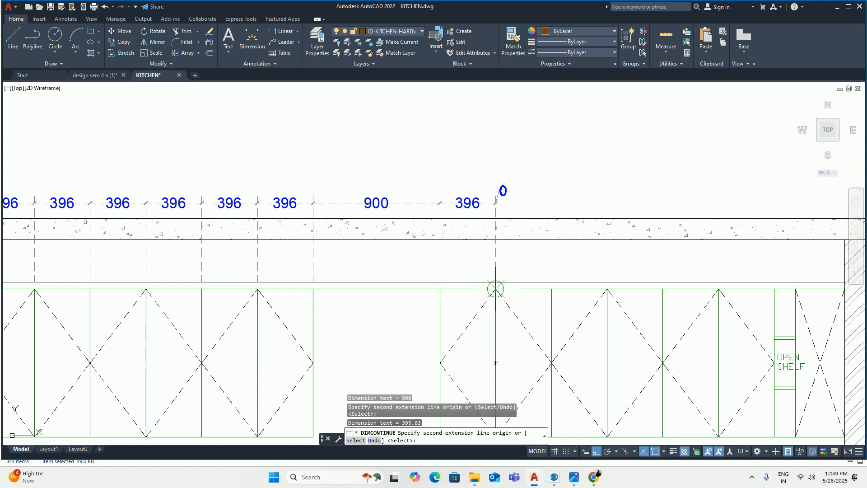
left_click(551, 288)
middle_click_drag(626, 304, 263, 256)
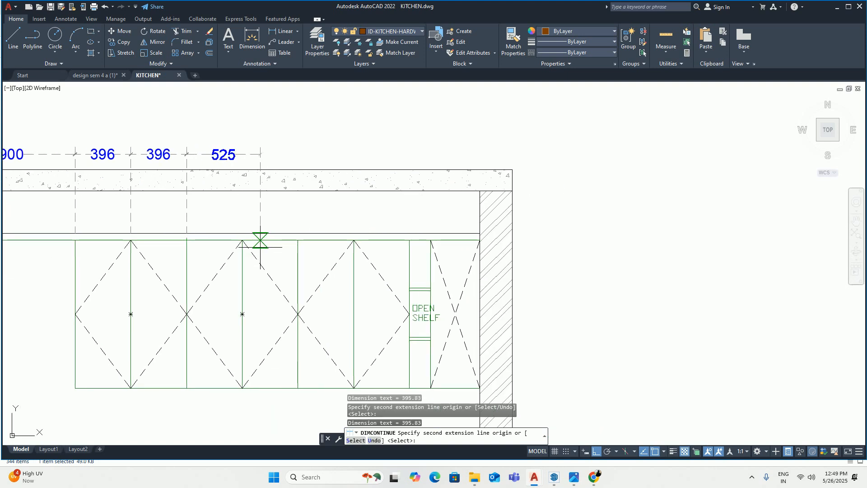
left_click(289, 240)
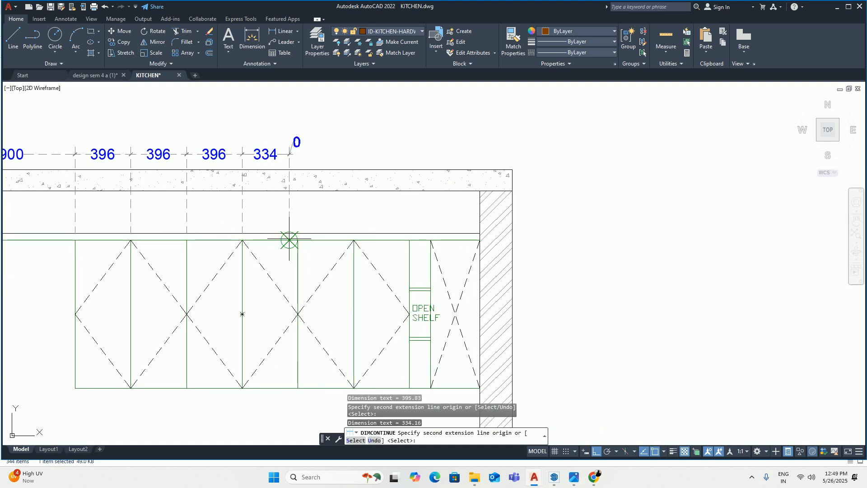
type("u")
key("Return")
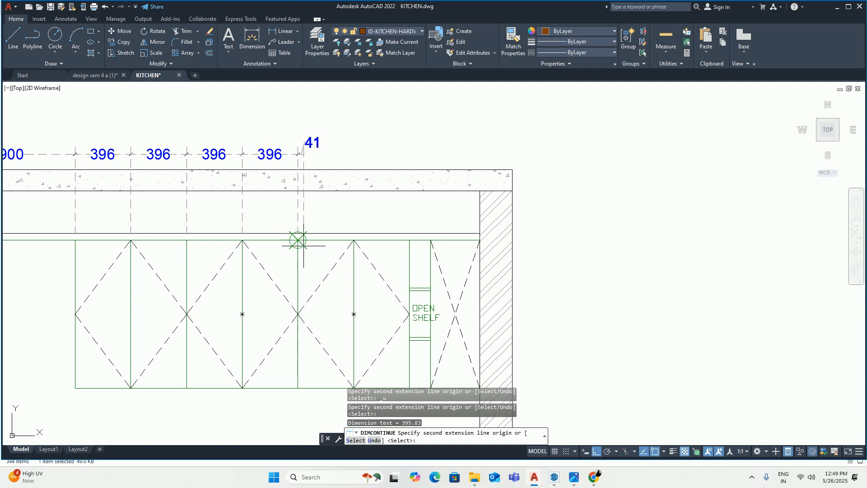
left_click(353, 241)
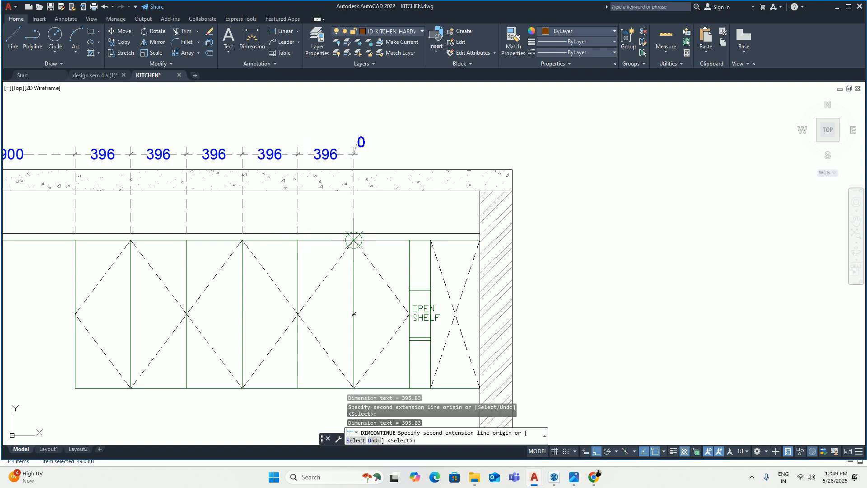
left_click(409, 240)
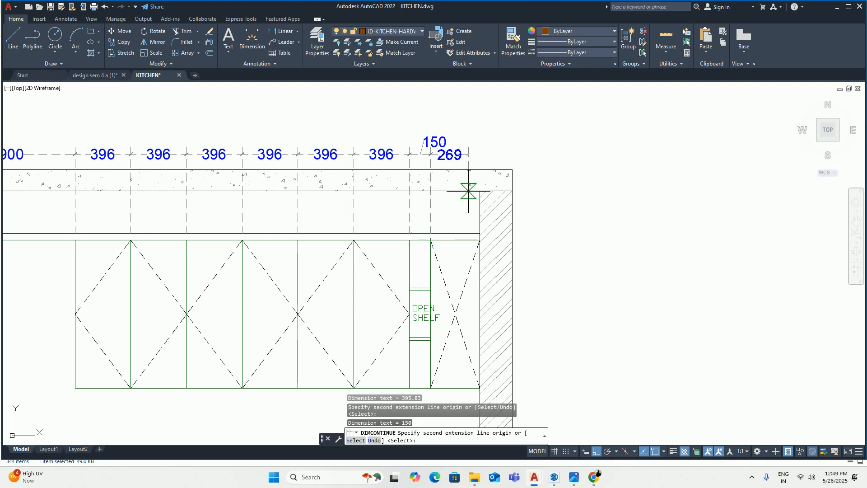
scroll(307, 121, "down", 4)
key("Escape")
key("Escape")
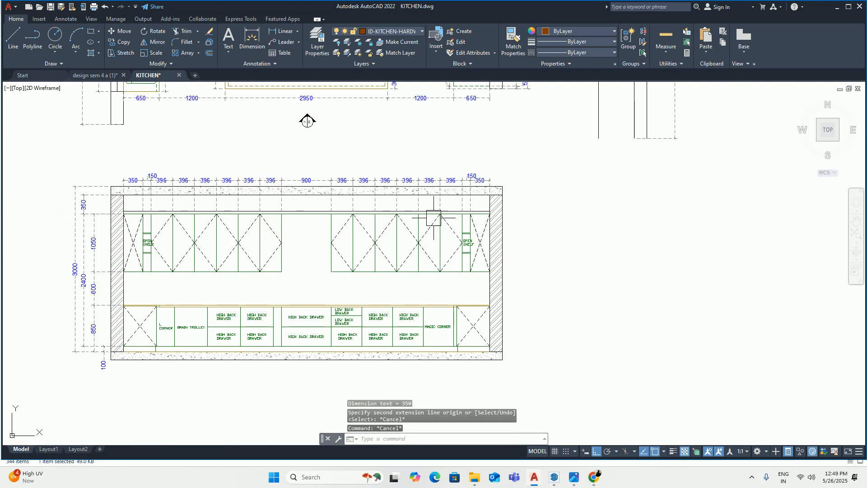
Step: Add a linear dimension for the width of the left base-cabinet end bay, placed below the floor slab
middle_click_drag(307, 121, 371, 88)
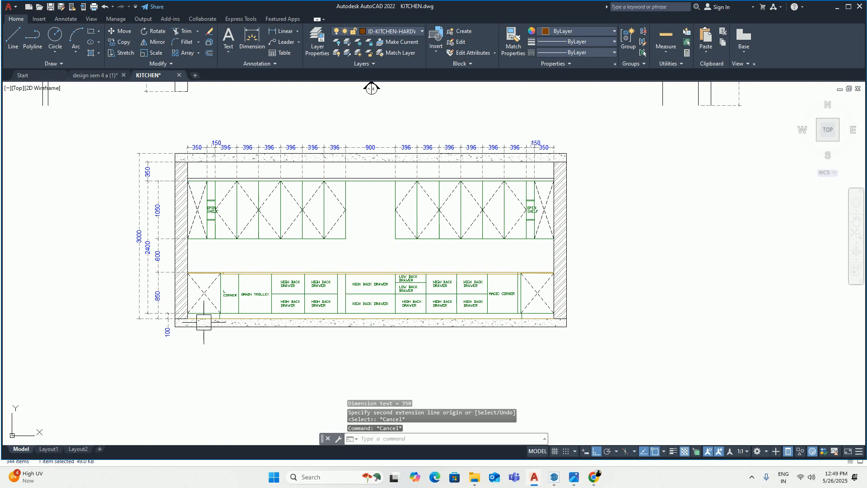
type("D")
key("Return")
scroll(187, 318, "up", 4)
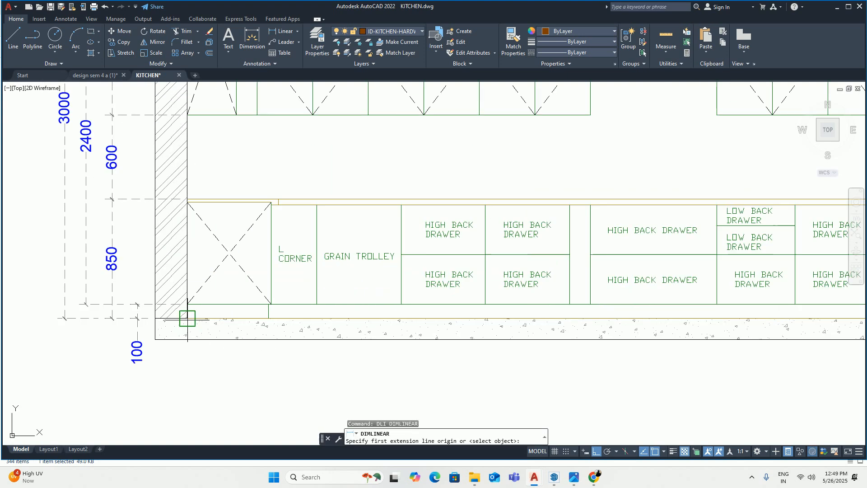
left_click(189, 318)
scroll(269, 314, "up", 4)
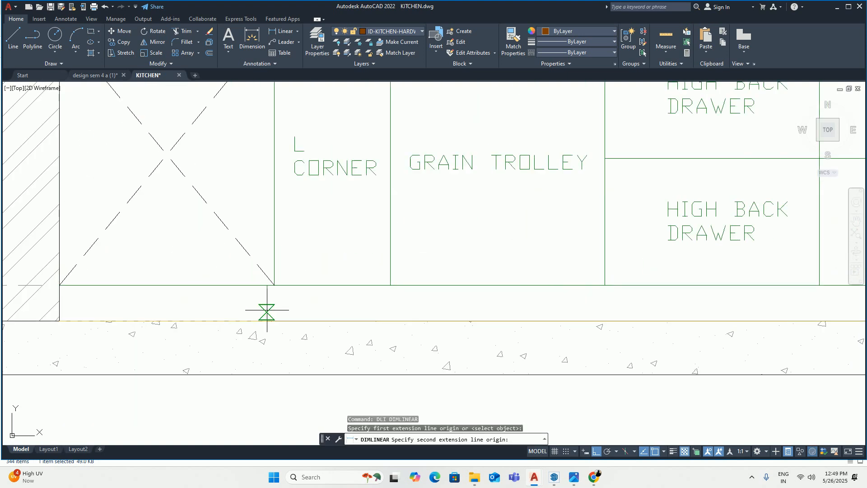
left_click(274, 285)
scroll(195, 399, "down", 2)
middle_click_drag(189, 400, 229, 291)
left_click(223, 303)
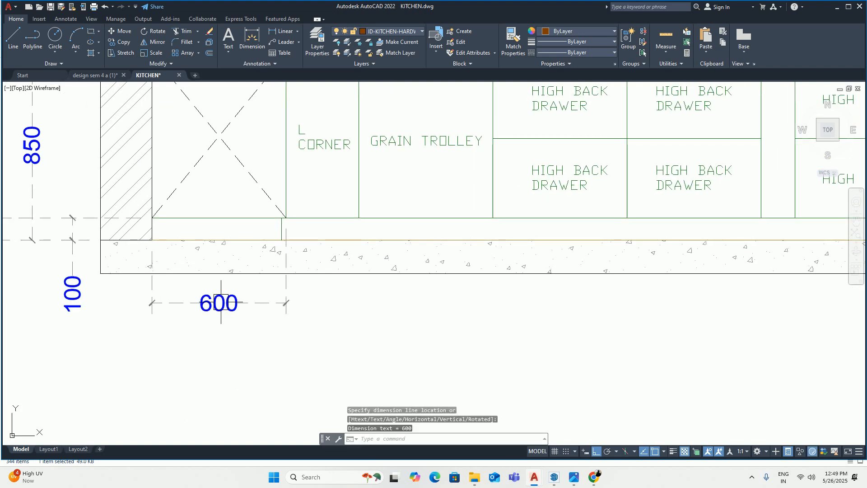
Step: Continue the lower dimension chain across the L corner, the grain trolley and the first high back drawer unit
middle_click_drag(258, 311, 183, 321)
type("DCO")
key("Return")
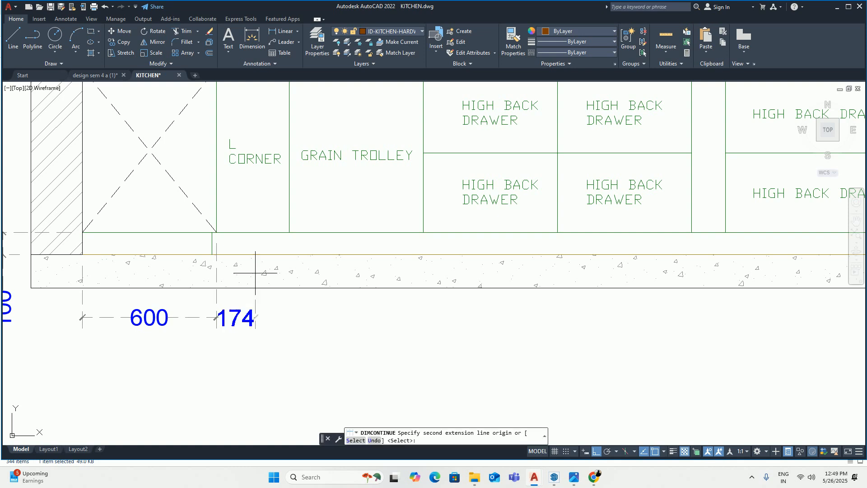
left_click(289, 232)
left_click(423, 232)
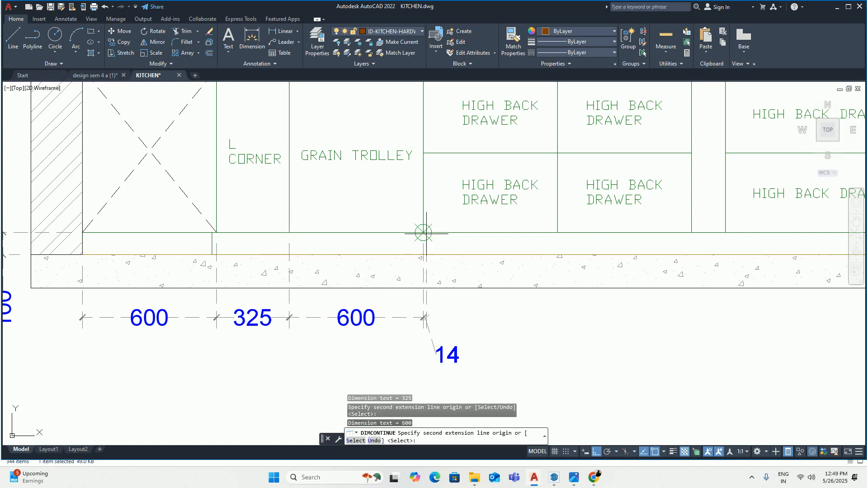
left_click(557, 232)
Step: Continue the lower dimension chain across the second drawer unit, the narrow bay, the wide drawer unit and the low back drawer unit
middle_click_drag(569, 232, 115, 234)
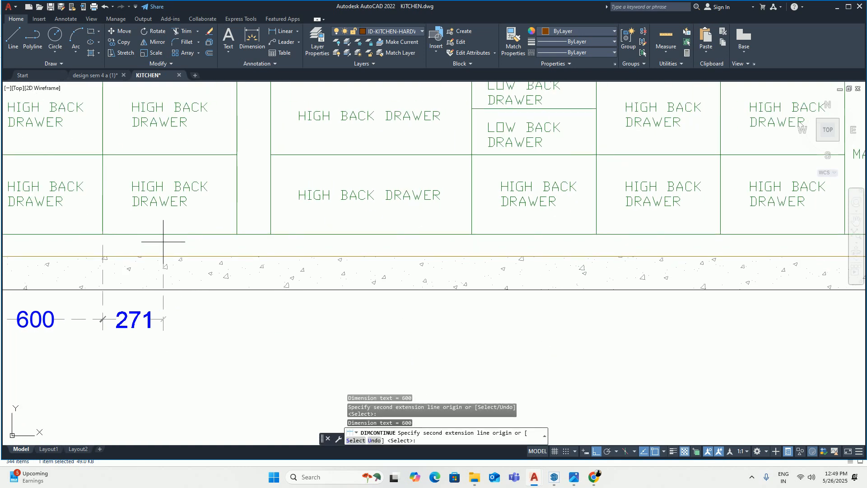
left_click(236, 234)
left_click(270, 234)
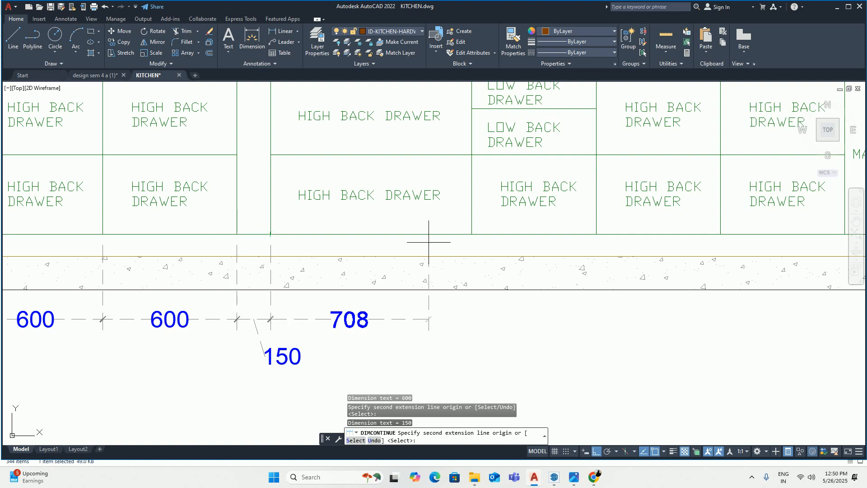
left_click(471, 234)
left_click(604, 226)
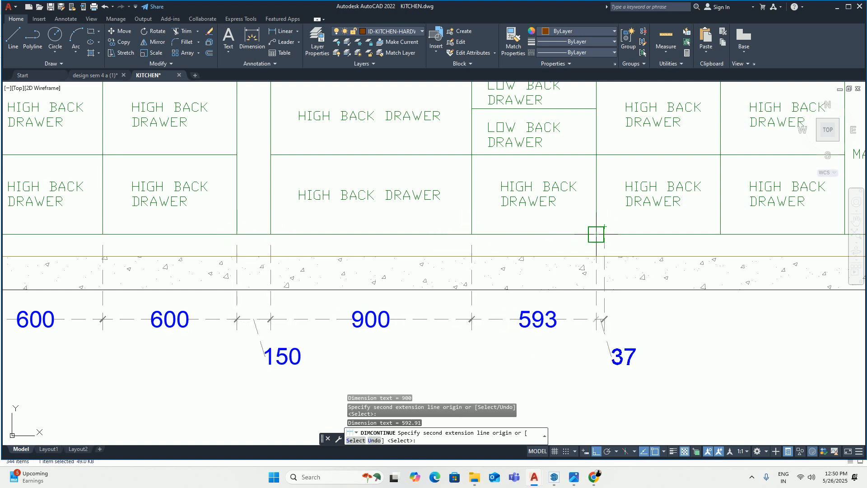
left_click(374, 440)
left_click(596, 234)
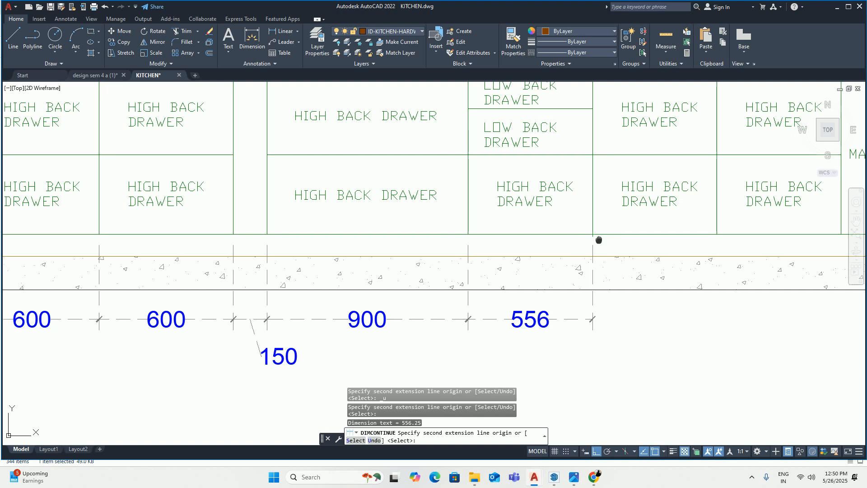
Step: Complete the lower dimension chain across the last two drawer units, the magic corner, the narrow filler and the right end bay
middle_click_drag(596, 234, 298, 235)
left_click(423, 236)
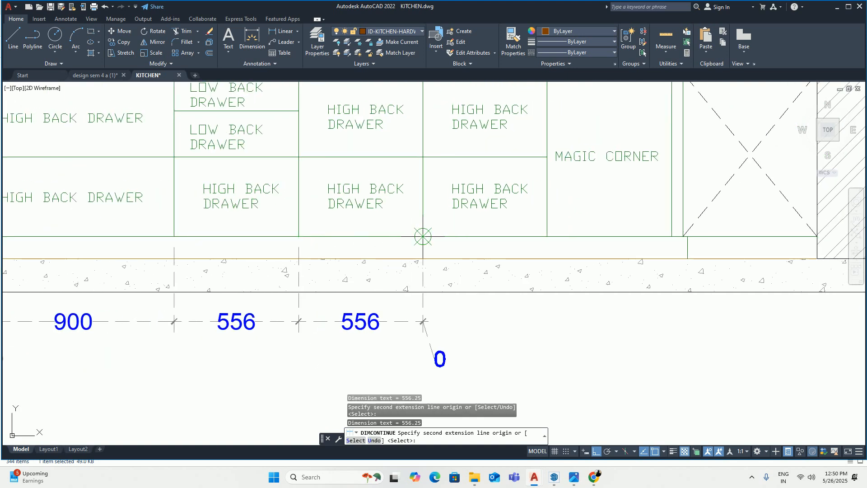
left_click(547, 236)
left_click(670, 236)
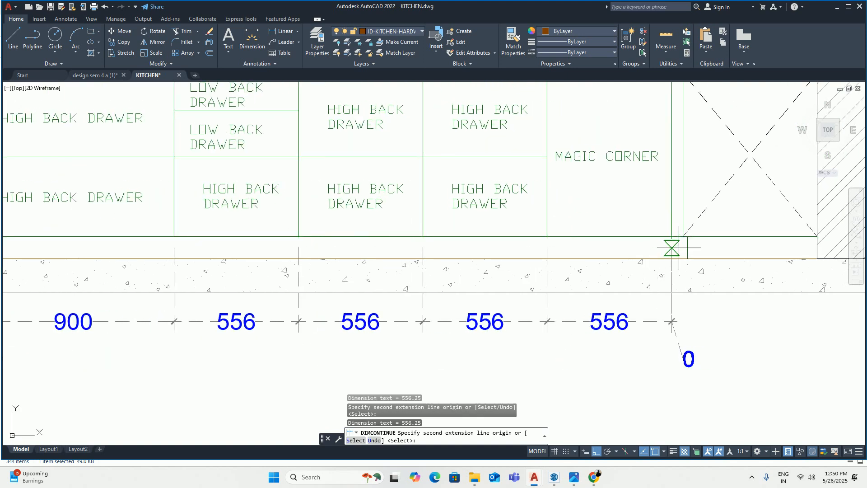
left_click(682, 240)
middle_click_drag(684, 242, 379, 247)
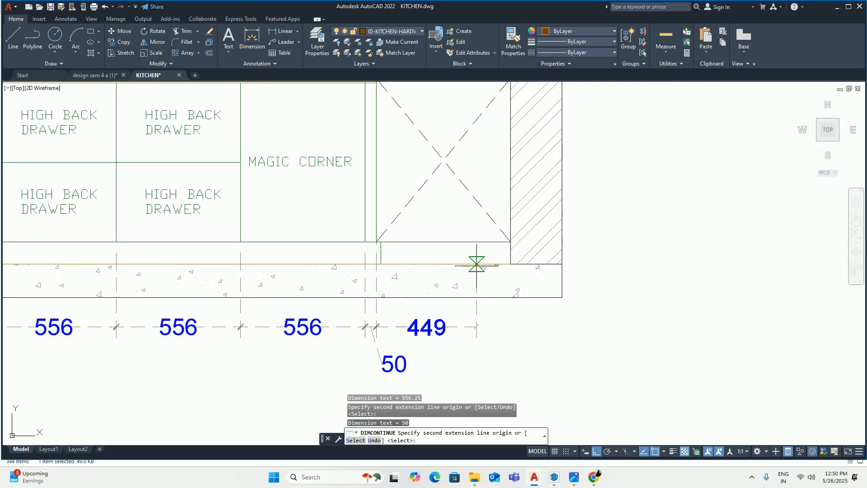
left_click(509, 262)
key("Escape")
scroll(512, 306, "down", 6)
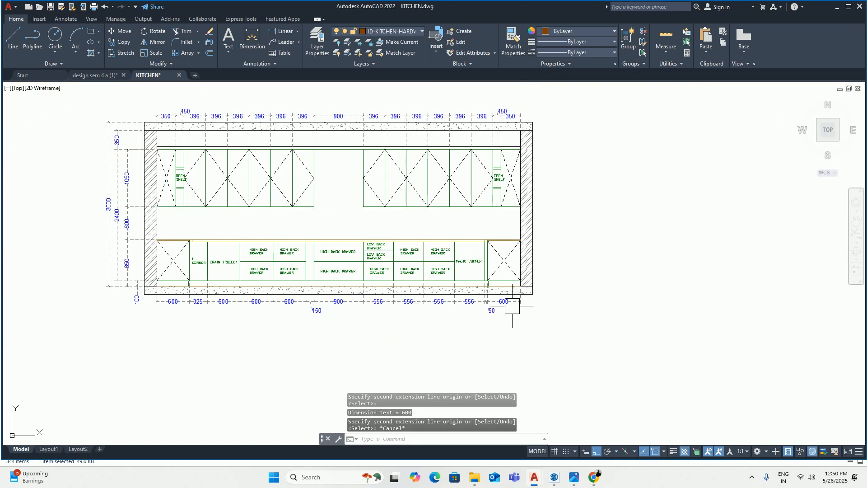
scroll(512, 306, "down", 2)
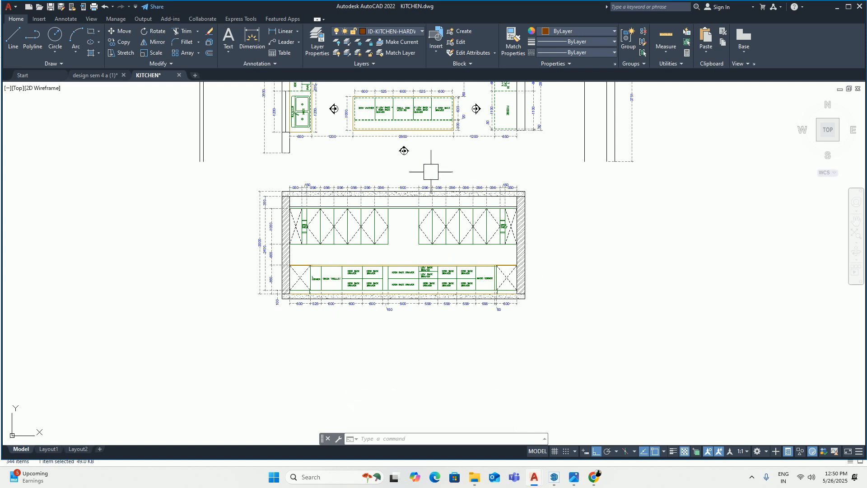
Step: Stretch the vertical height dimension lines outside the elevation's left wall horizontally so they sit closer to the wall
type("s")
scroll(253, 299, "up", 5)
key("Return")
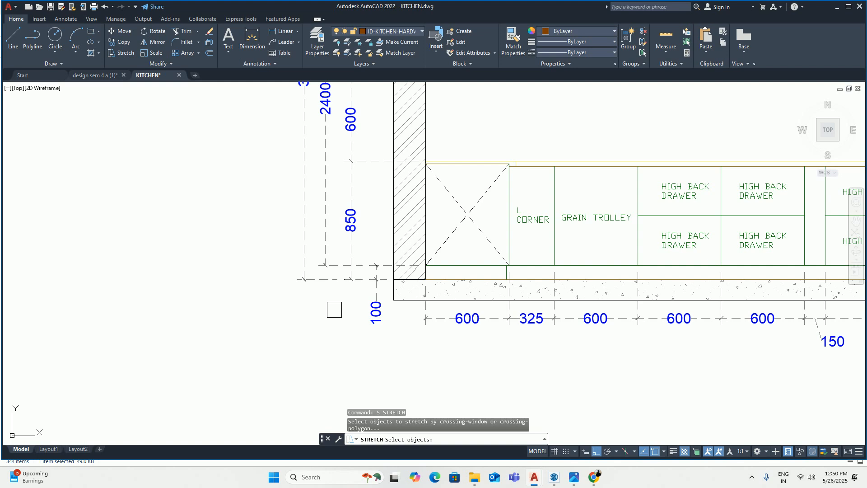
scroll(265, 228, "down", 4)
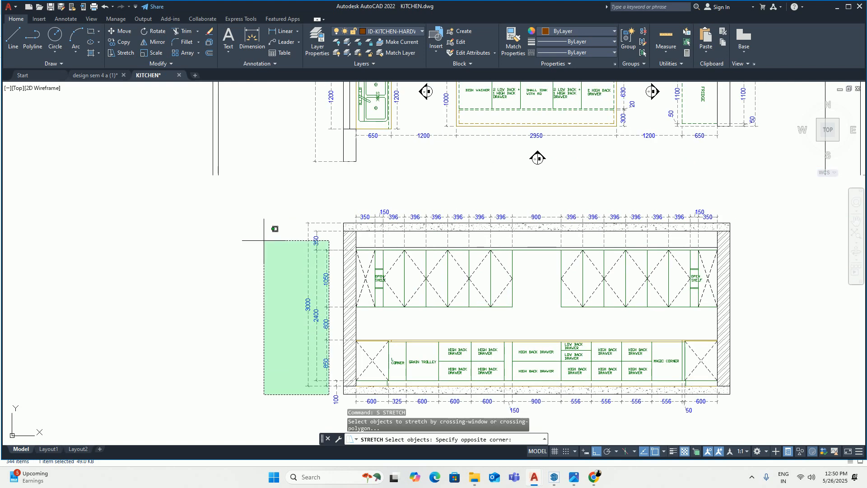
left_click(259, 222)
scroll(296, 309, "up", 2)
key("Return")
left_click(271, 334)
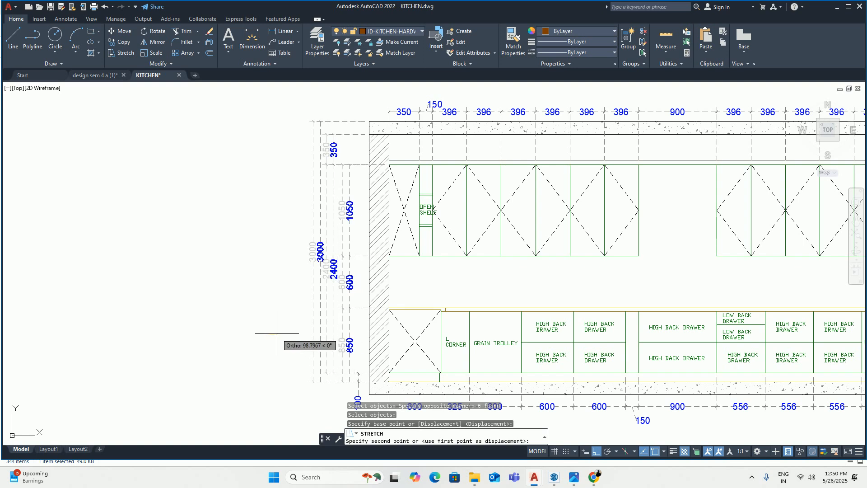
left_click(283, 333)
scroll(270, 312, "down", 3)
middle_click_drag(271, 307, 238, 284)
key("Escape")
key("Escape")
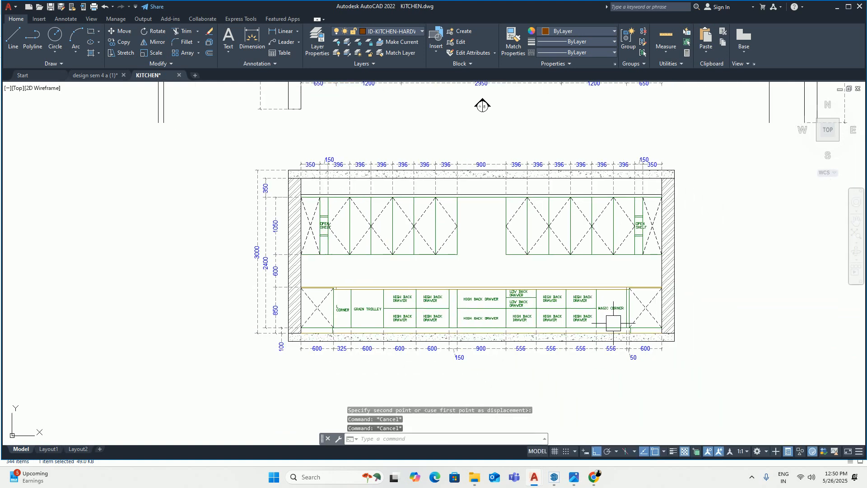
middle_click_drag(613, 323, 483, 324)
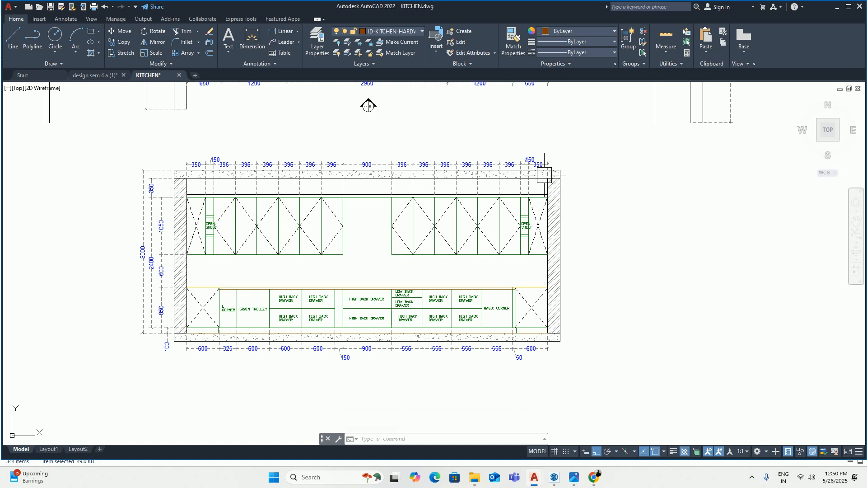
scroll(341, 237, "down", 4)
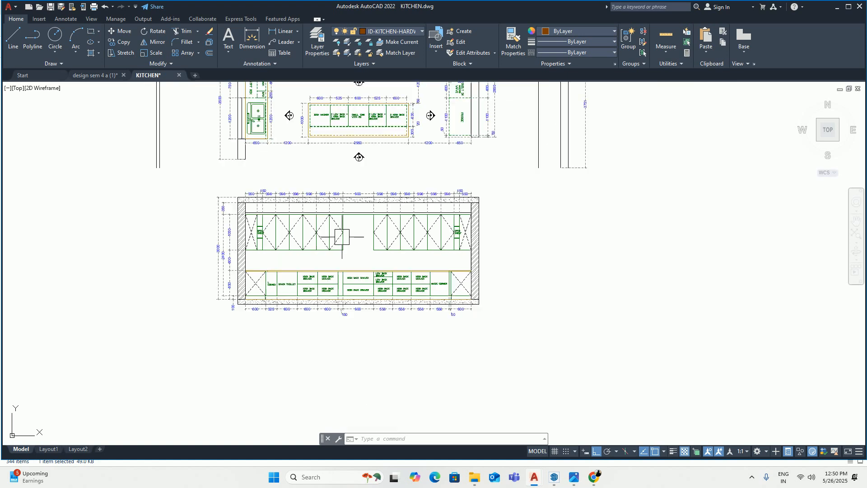